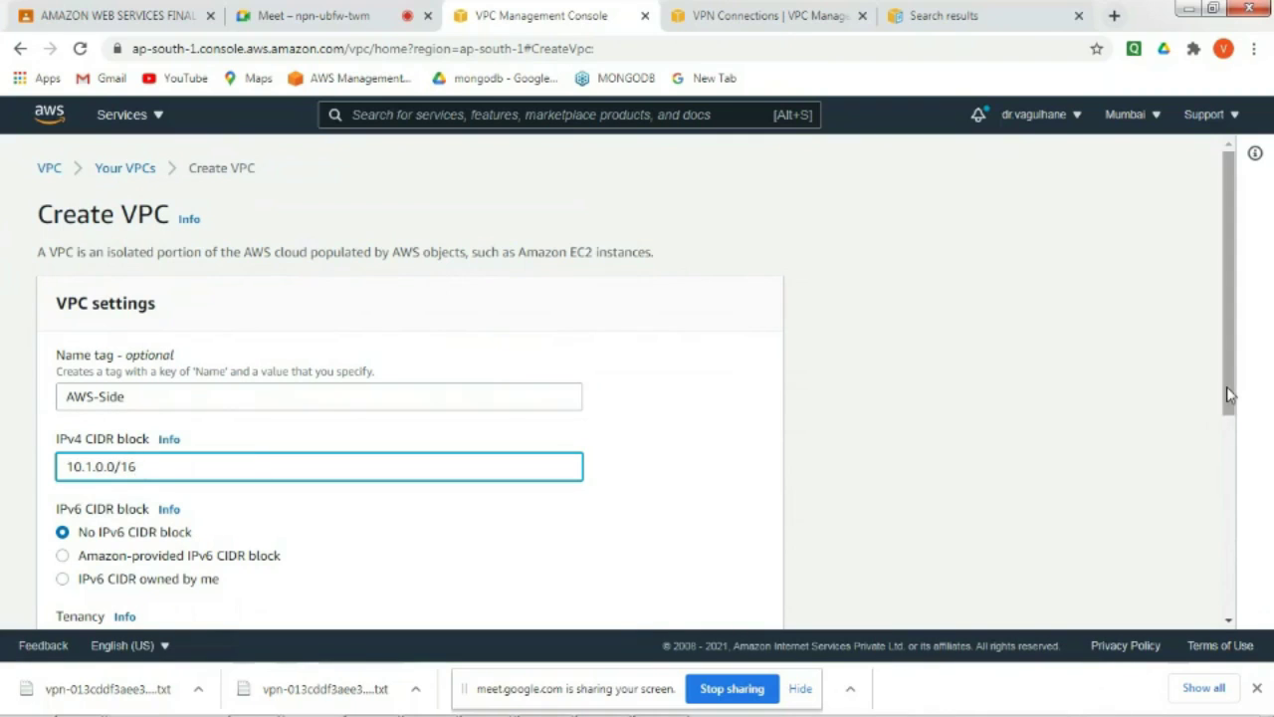
# - Create the AWS-Side VPC from the completed settings with IPv4 CIDR block 10.1.0.0/16
pyautogui.moveTo(1227, 386); pyautogui.dragTo(1230, 601)
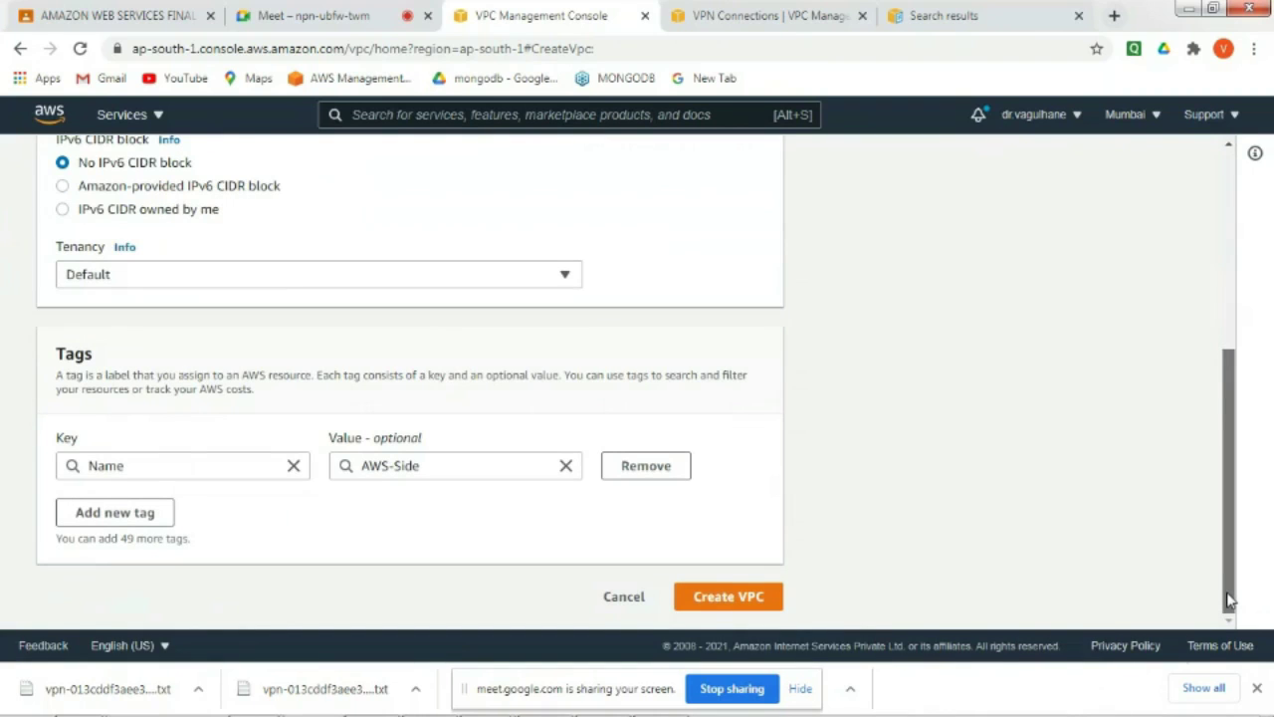
pyautogui.click(721, 598)
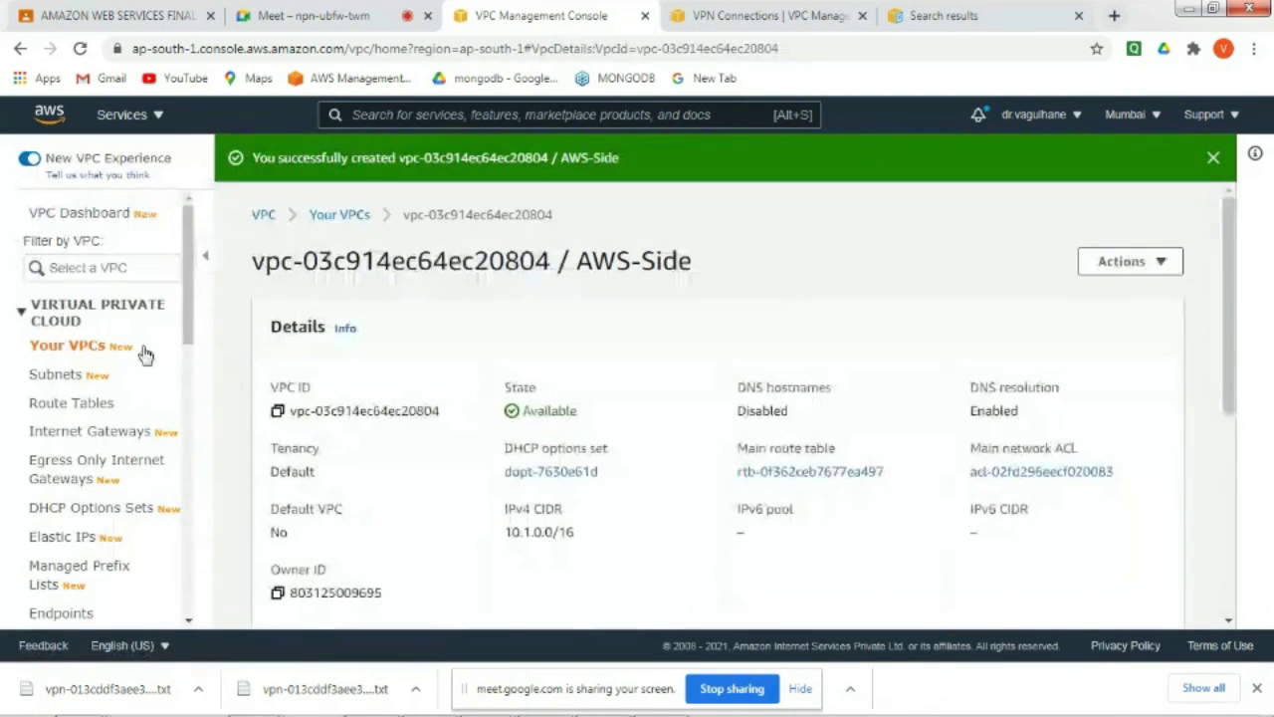
# - Start a new subnet and assign it to the AWS-Side VPC
pyautogui.click(56, 383)
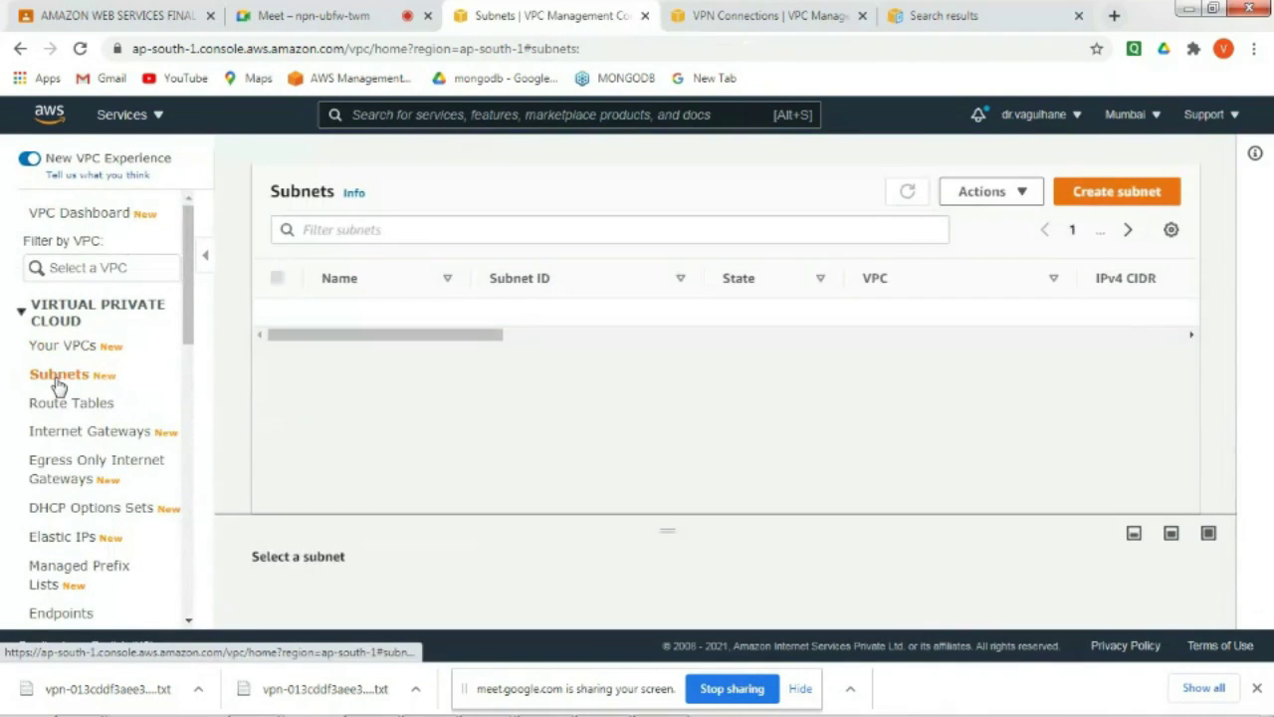
pyautogui.click(1117, 191)
pyautogui.click(568, 374)
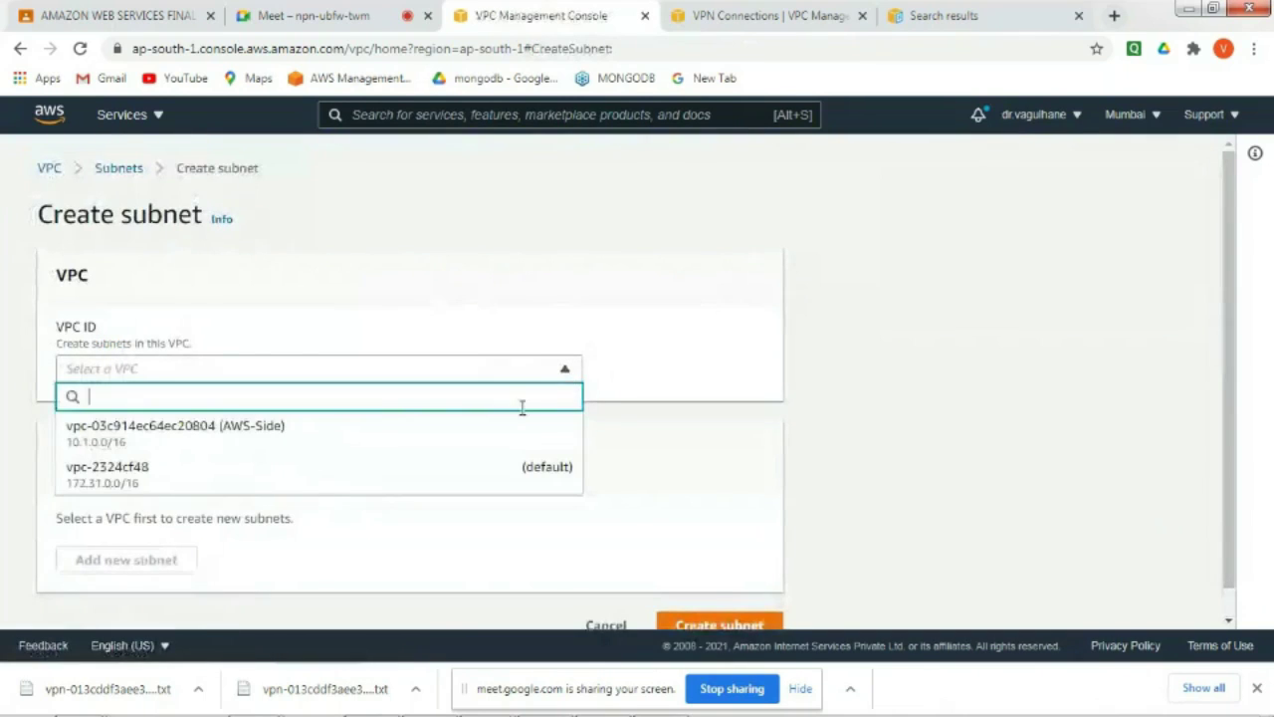
pyautogui.click(447, 441)
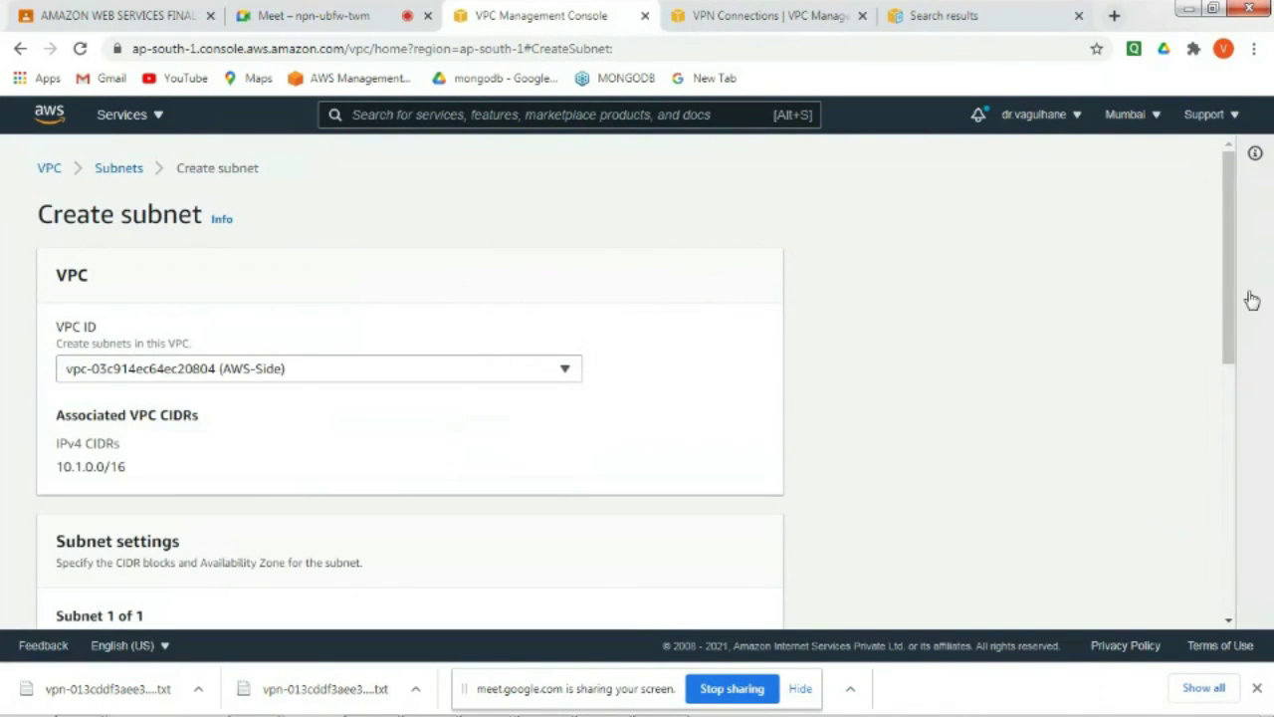
pyautogui.click(453, 376)
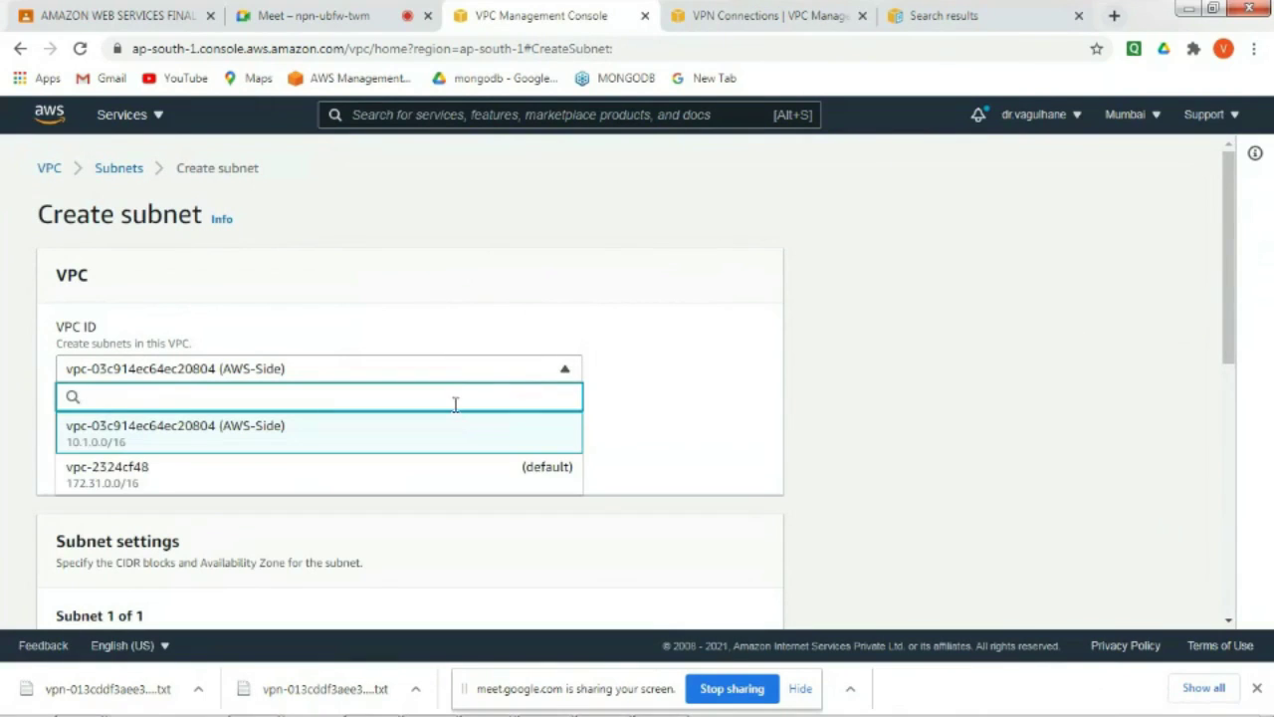
pyautogui.click(461, 436)
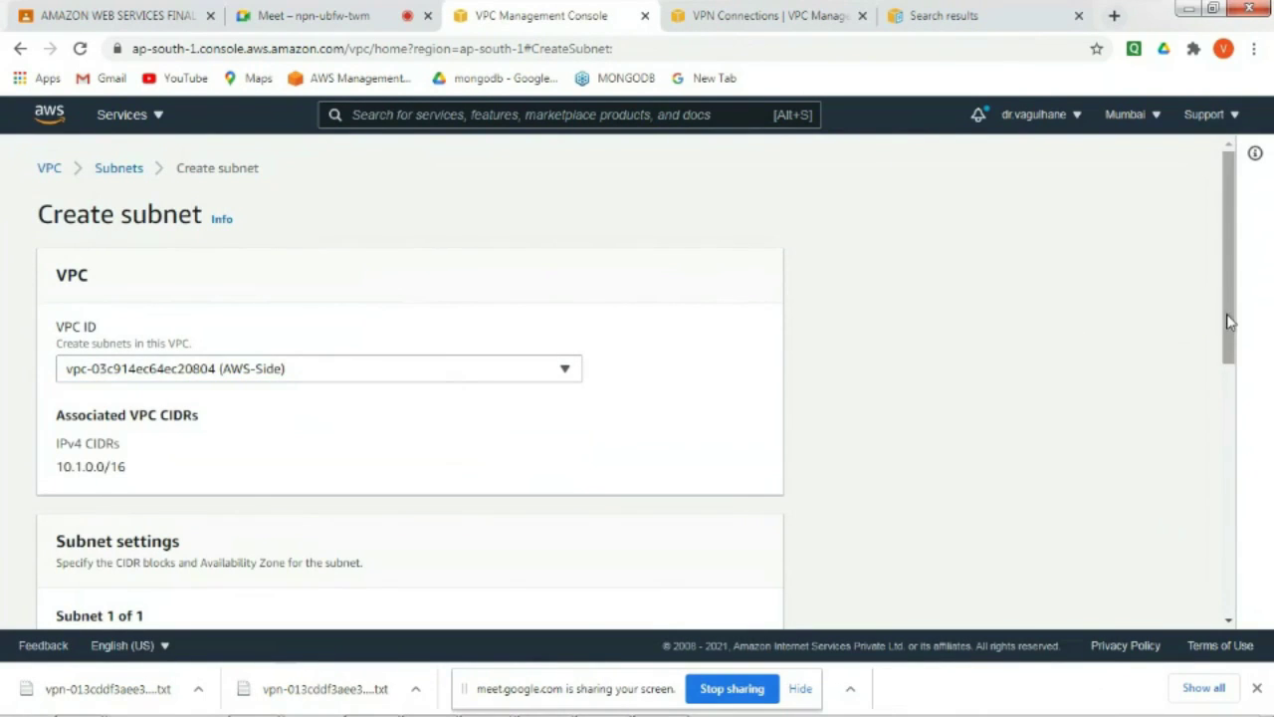
# - Name the subnet AWS-Side-Subnet and place it in availability zone Asia Pacific (Mumbai) / ap-south-1a
pyautogui.moveTo(1229, 319); pyautogui.dragTo(1243, 464)
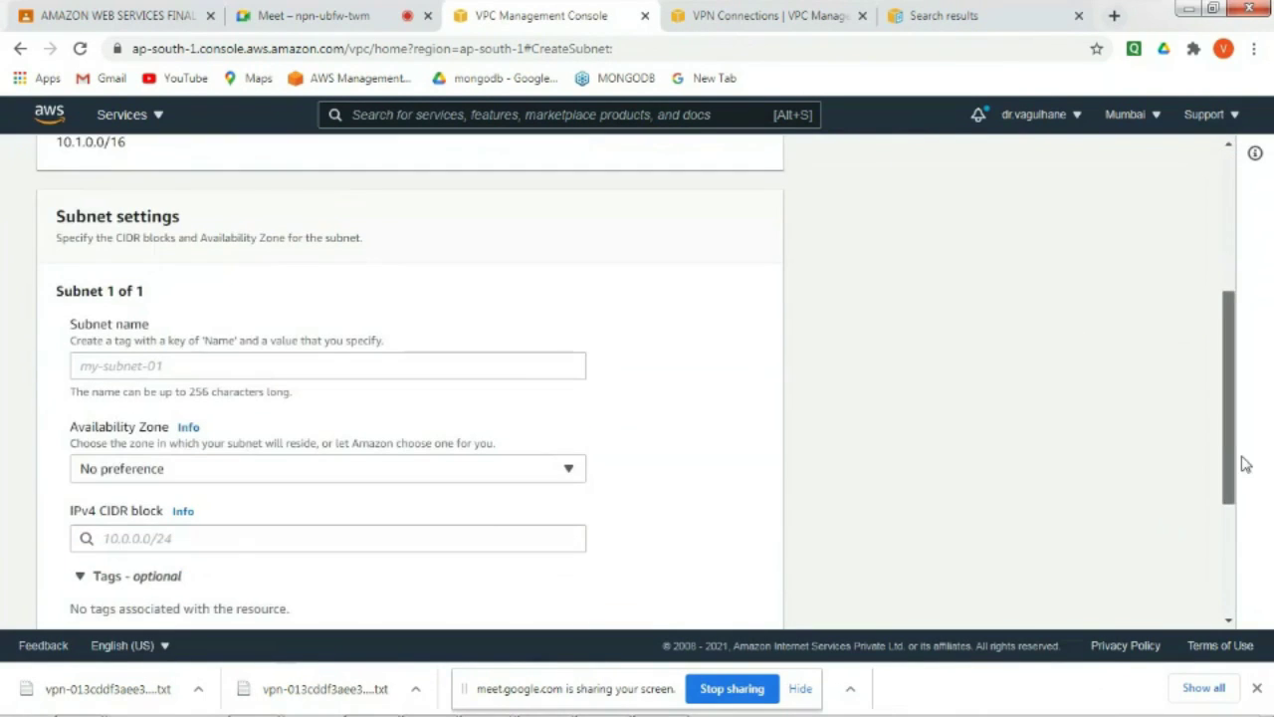
pyautogui.click(489, 366)
pyautogui.write('10.1.0.')
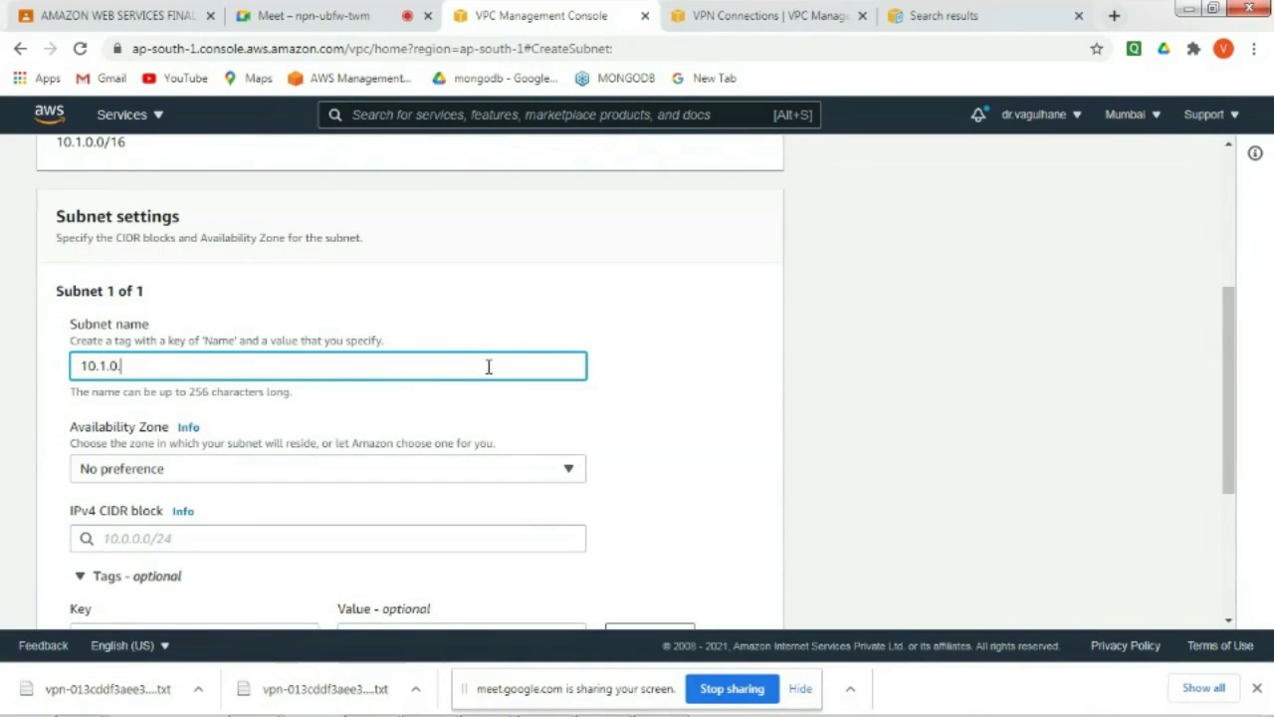
pyautogui.hotkey('ctrl', 'a')
pyautogui.press('BackSpace')
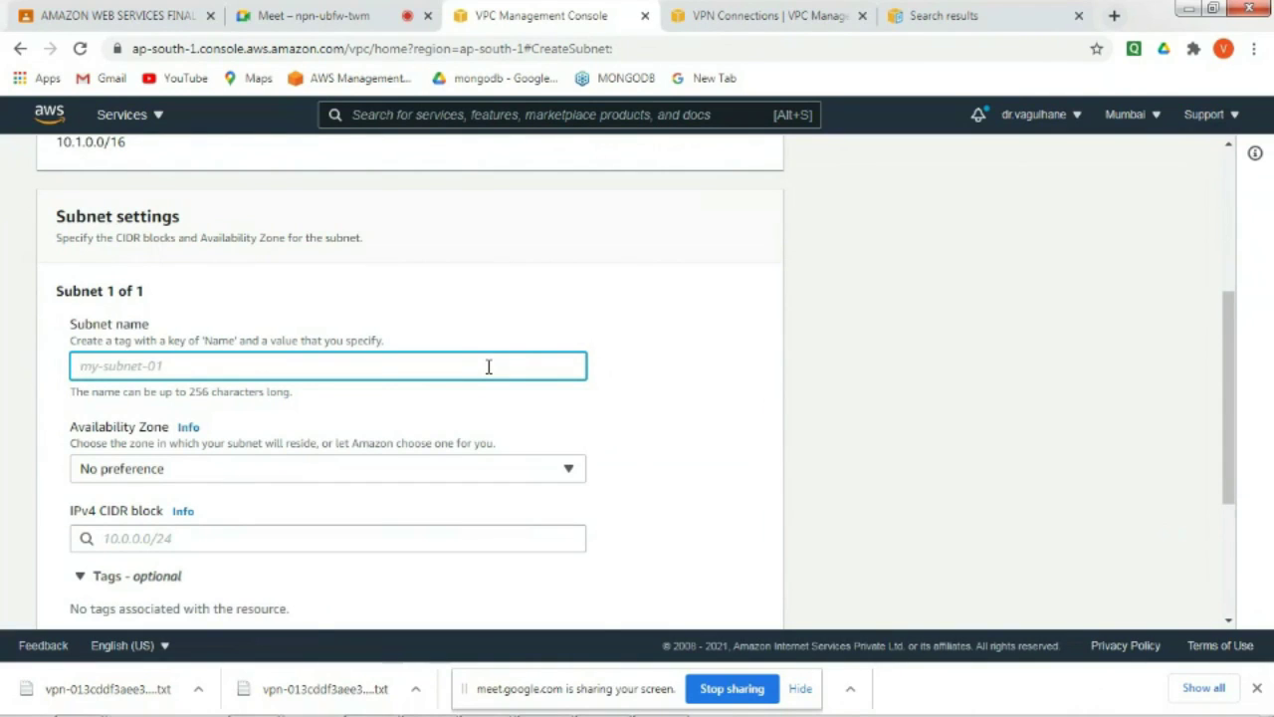
pyautogui.write('AWS-Side-Subnet')
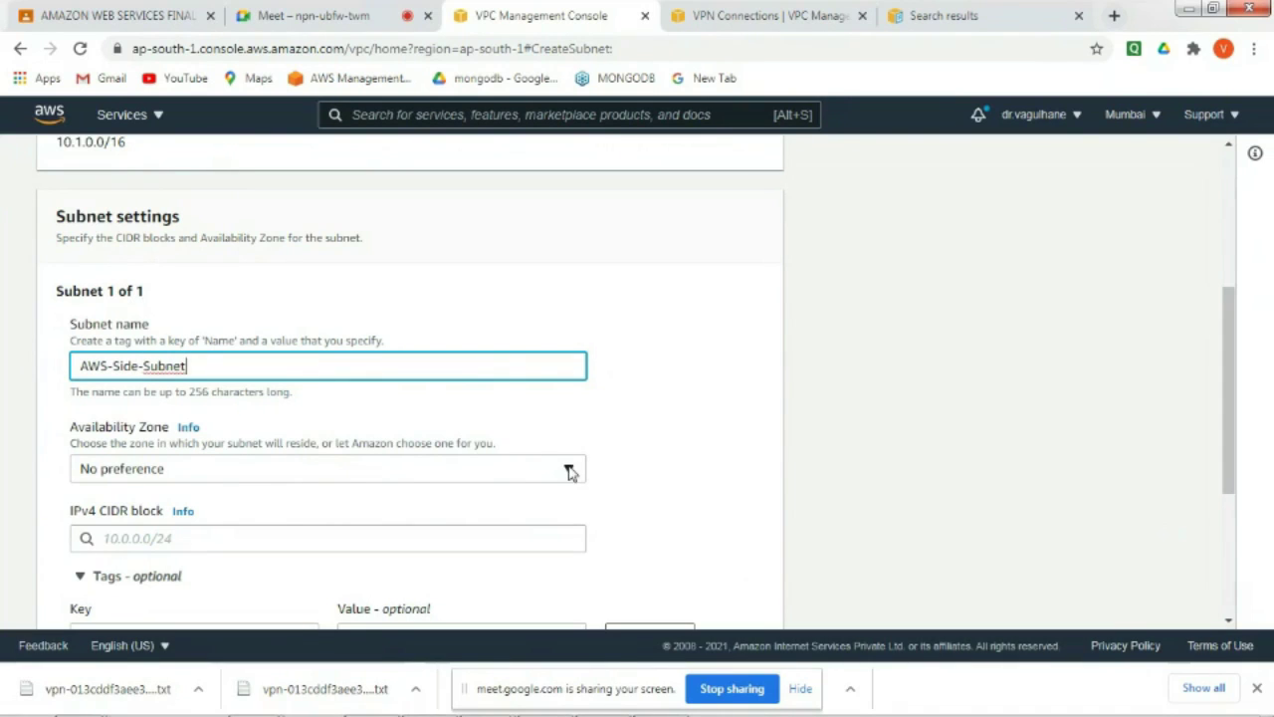
pyautogui.click(362, 475)
pyautogui.click(306, 351)
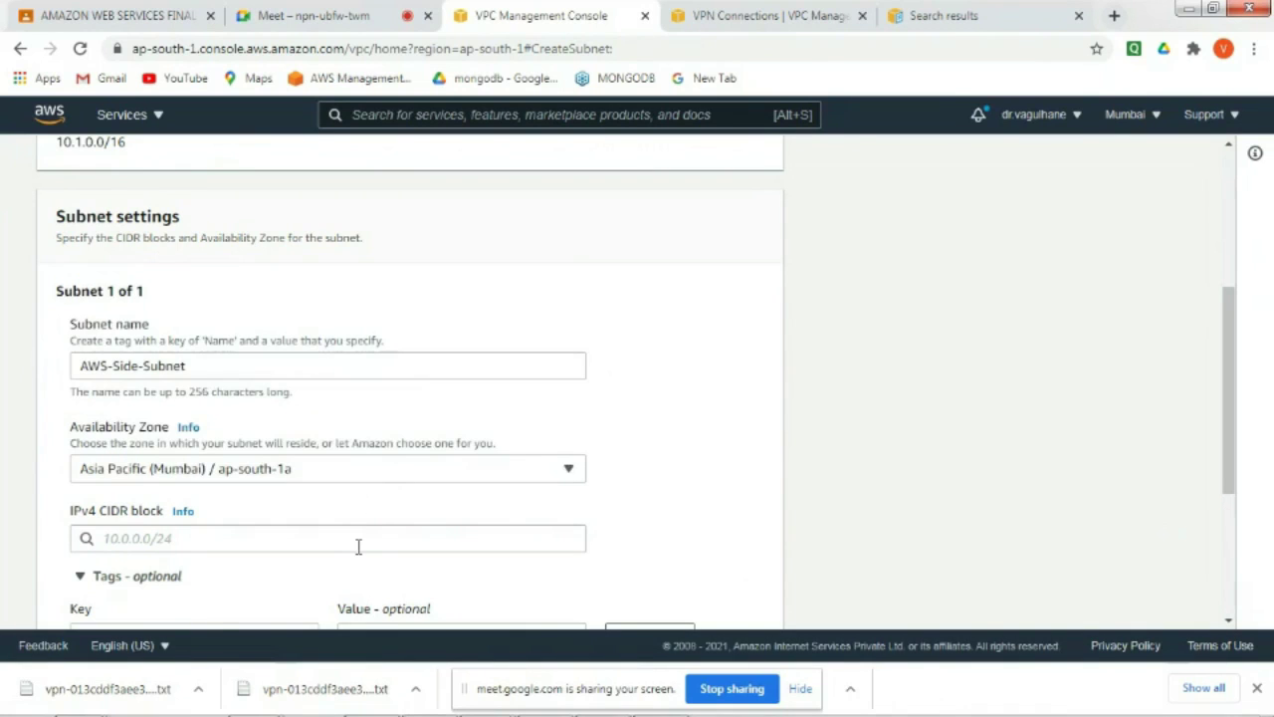
# - Set the subnet's IPv4 CIDR block to 10.1.0.0/24 and create the subnet
pyautogui.click(359, 538)
pyautogui.write('10')
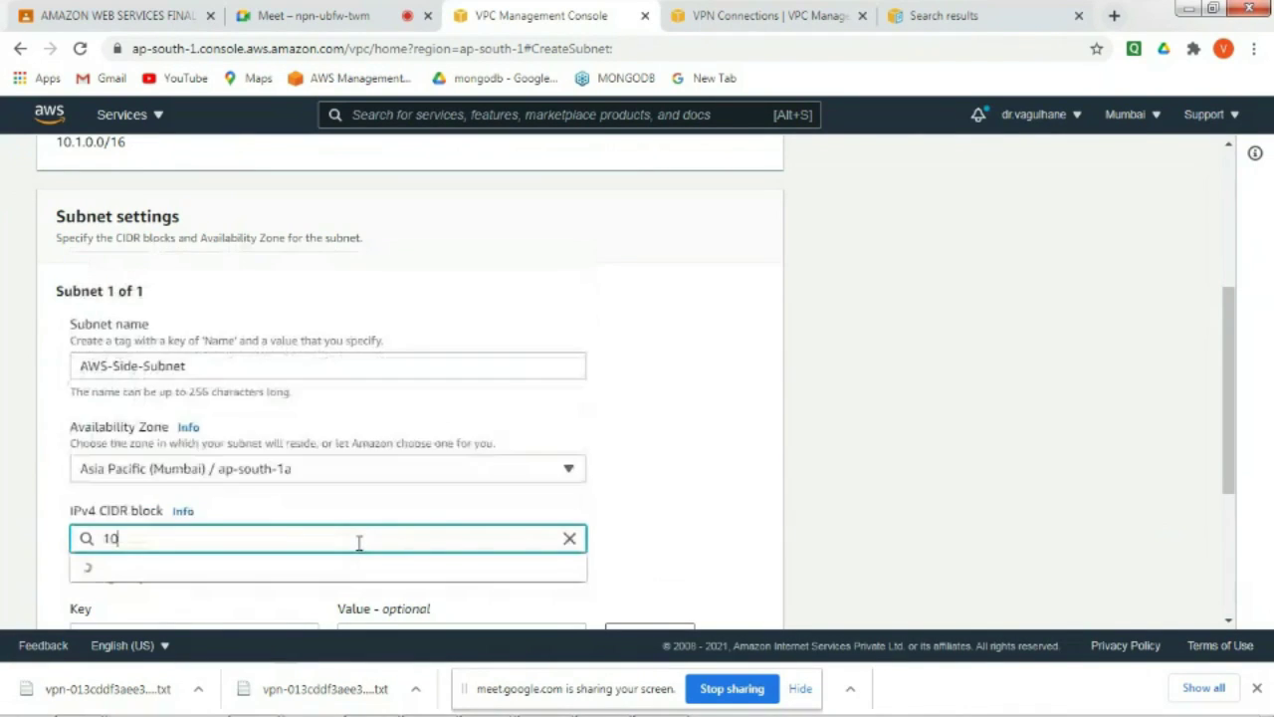
pyautogui.write('.1.1')
pyautogui.press('BackSpace')
pyautogui.write('0')
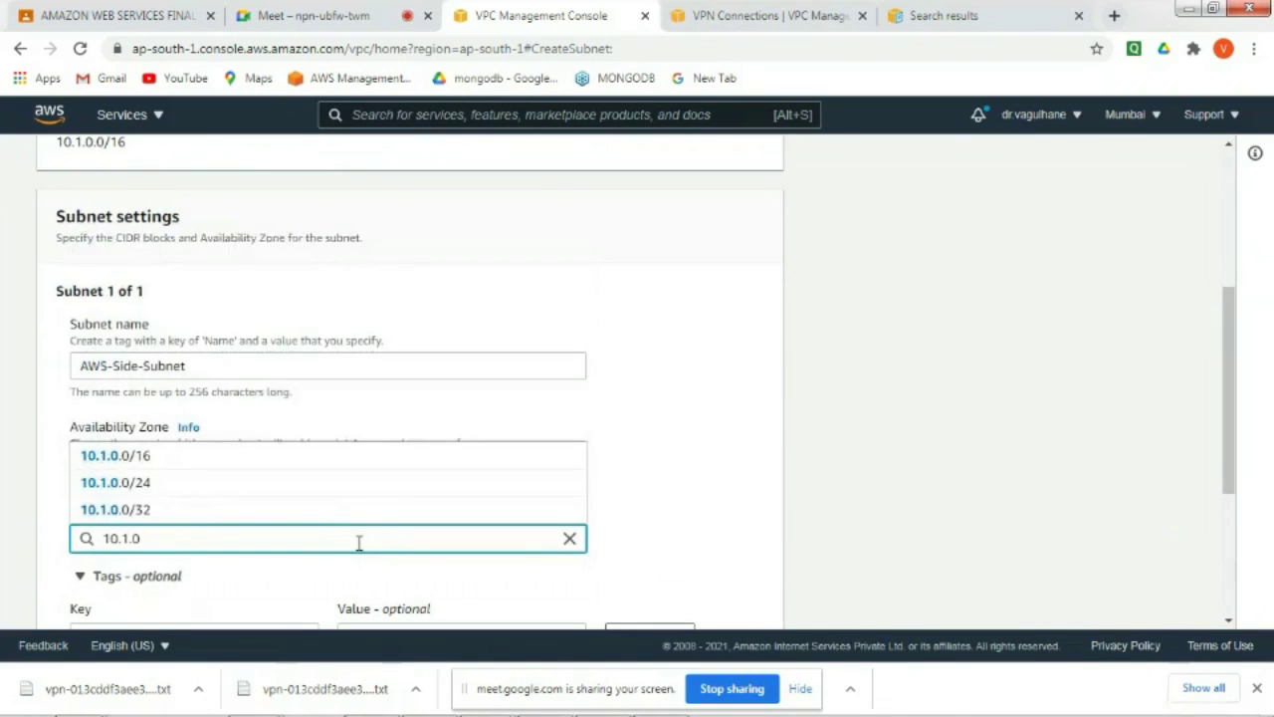
pyautogui.click(231, 491)
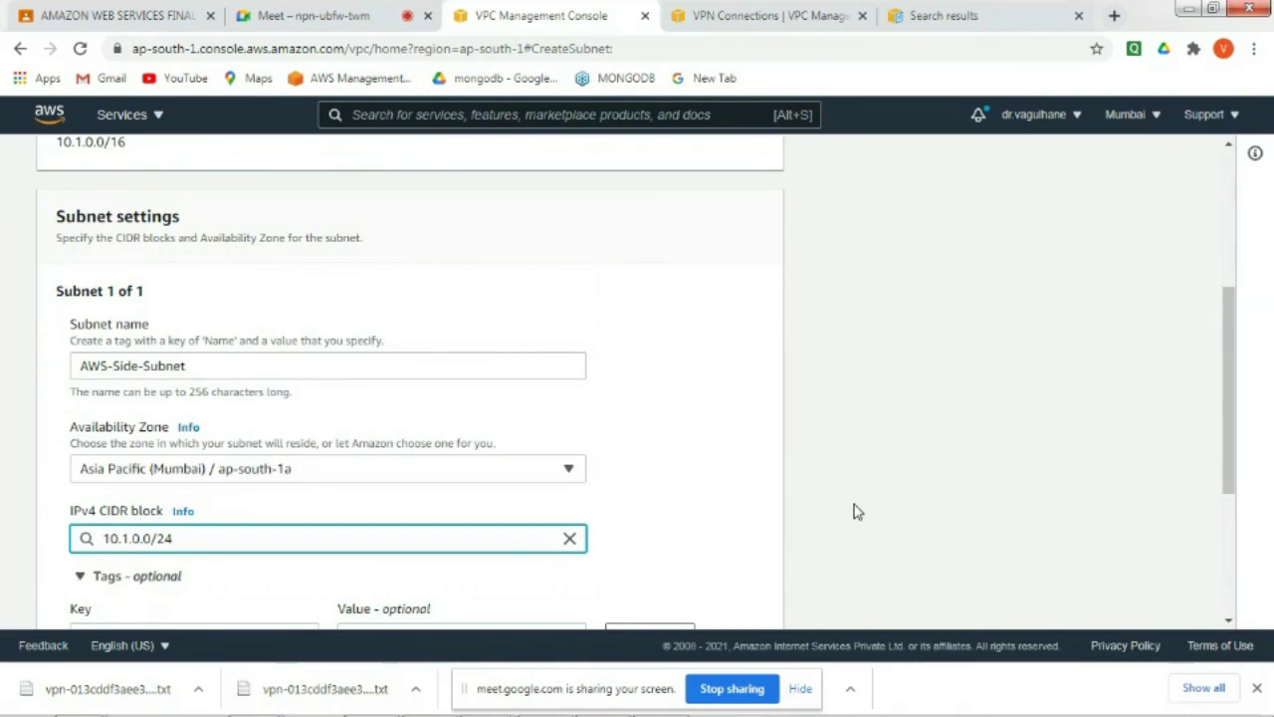
pyautogui.moveTo(1228, 446); pyautogui.dragTo(1225, 564)
pyautogui.click(740, 588)
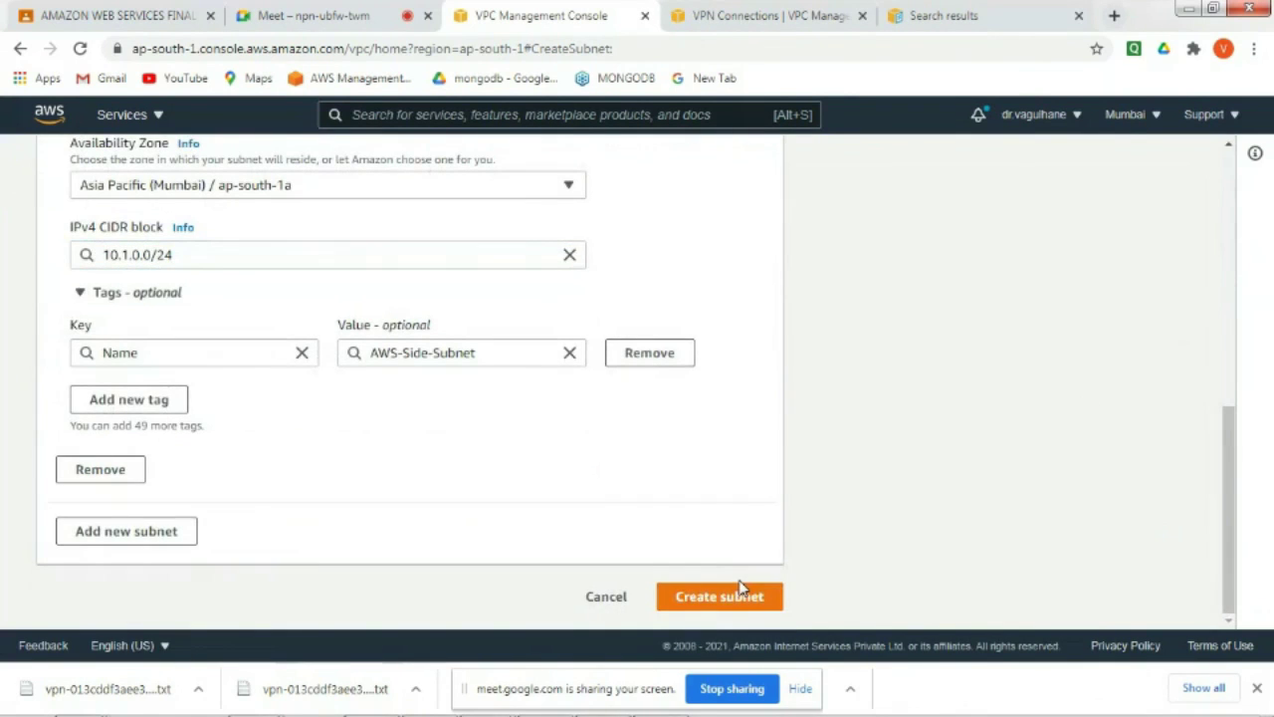
pyautogui.click(740, 595)
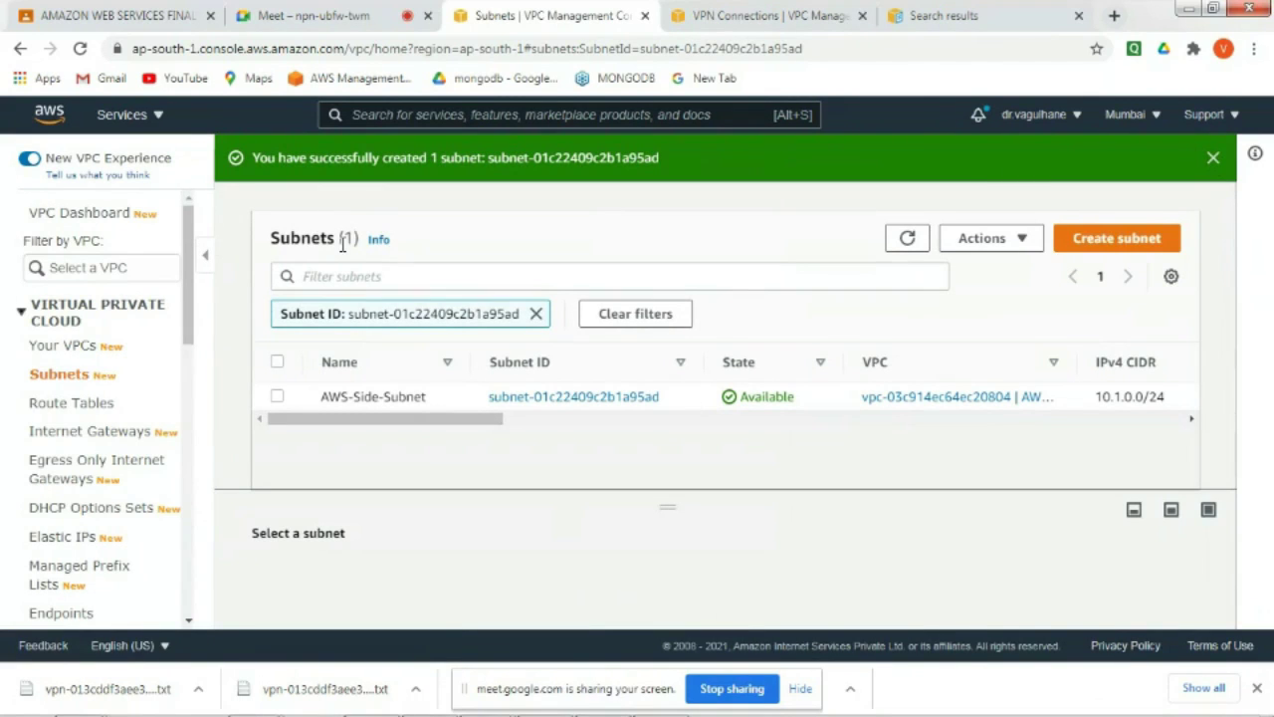
# - Create an internet gateway with the name tag AWS-SIDE-IGW
pyautogui.click(89, 430)
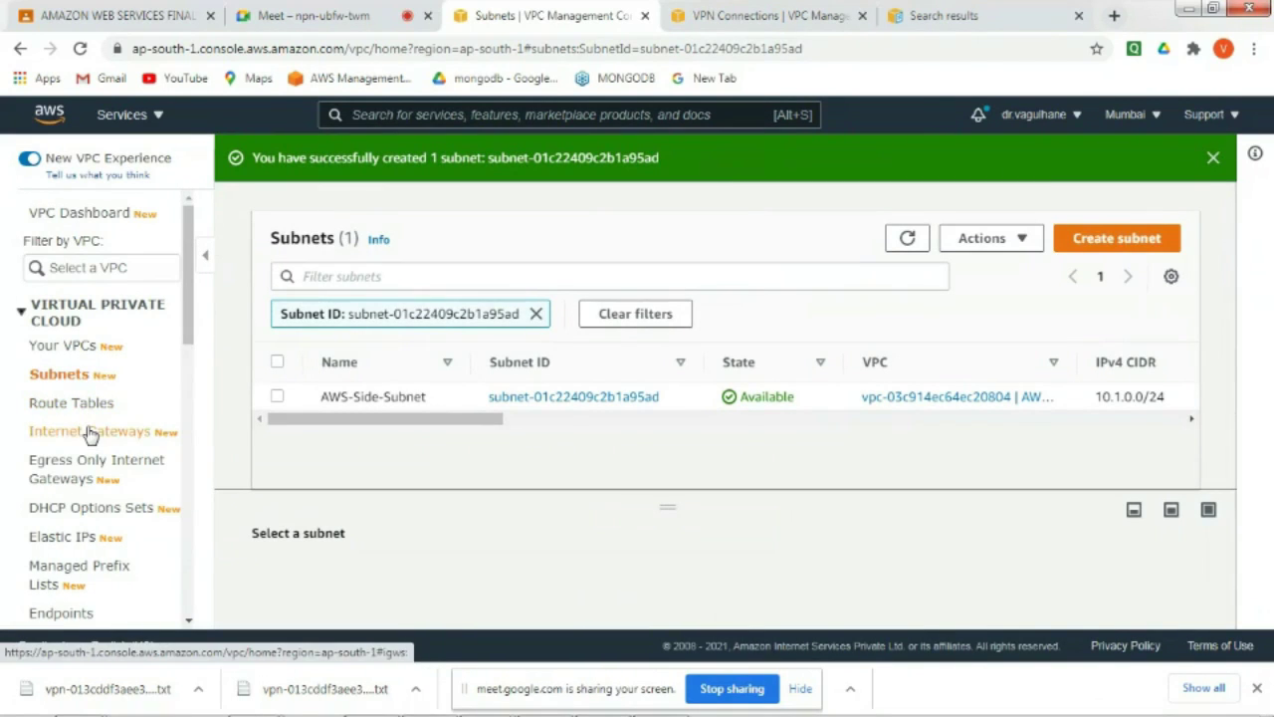
pyautogui.click(1056, 191)
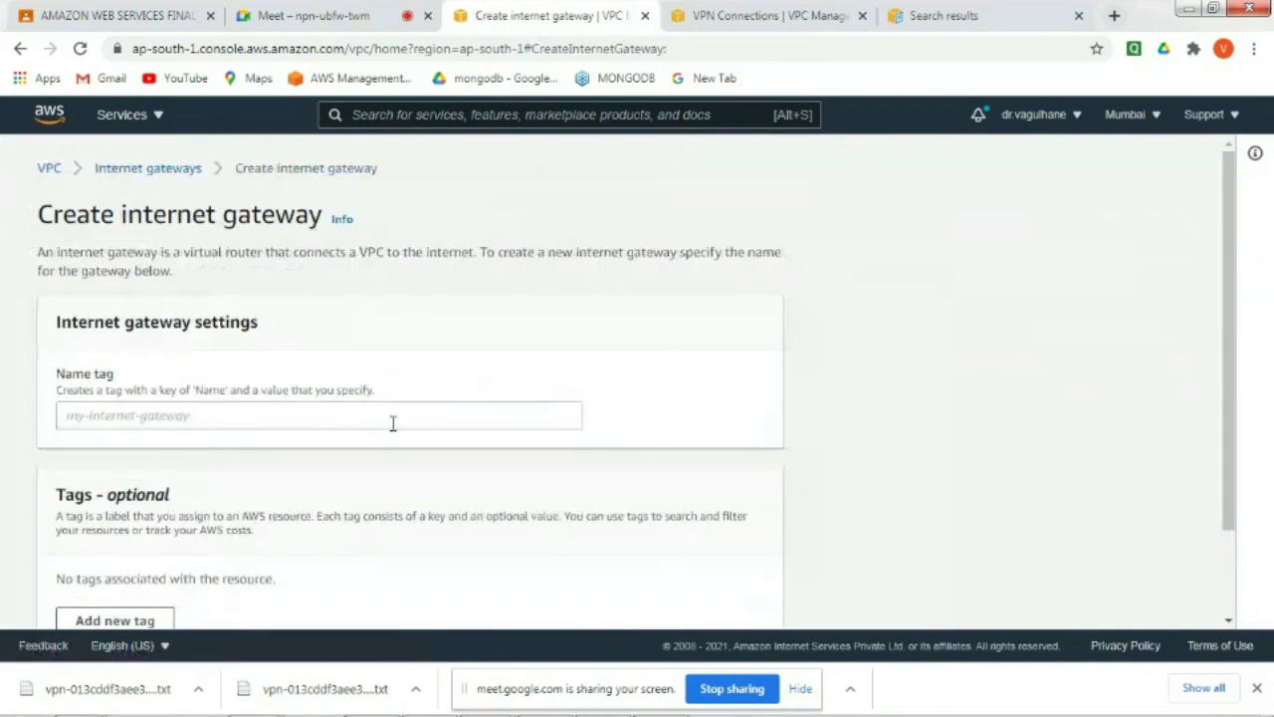
pyautogui.click(392, 423)
pyautogui.write('AWS')
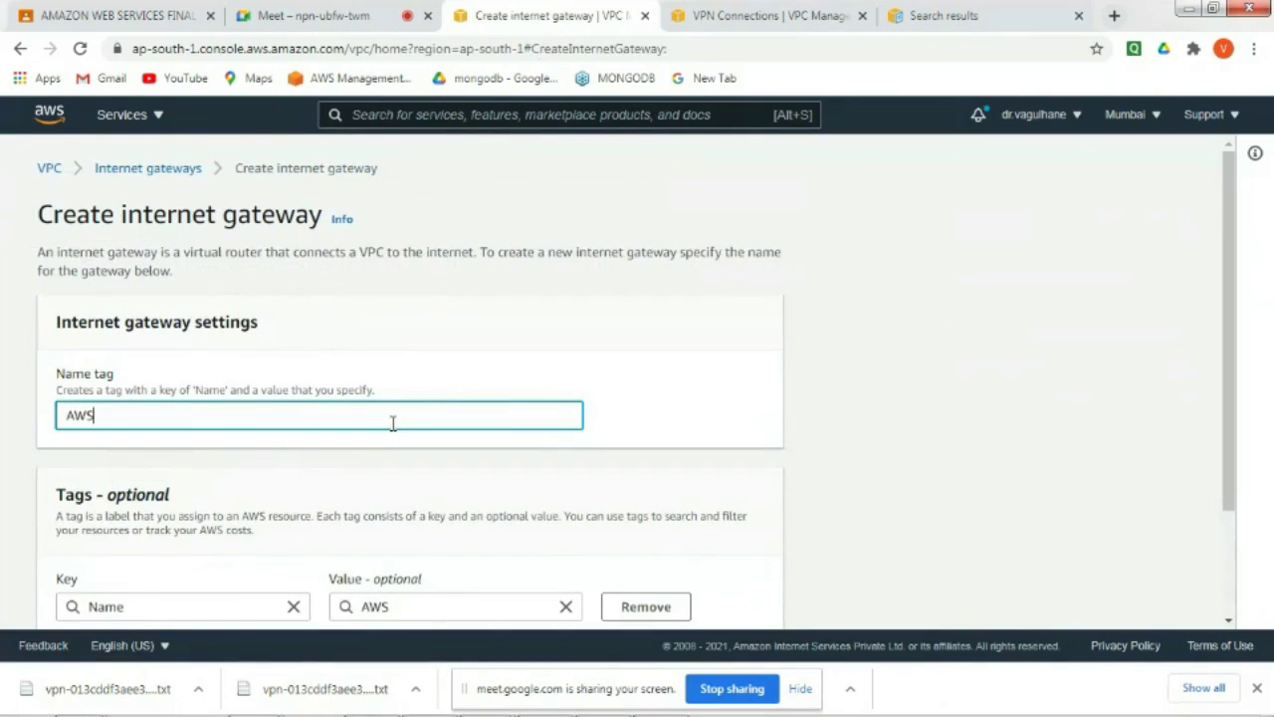
pyautogui.write('-SIDE-IGW')
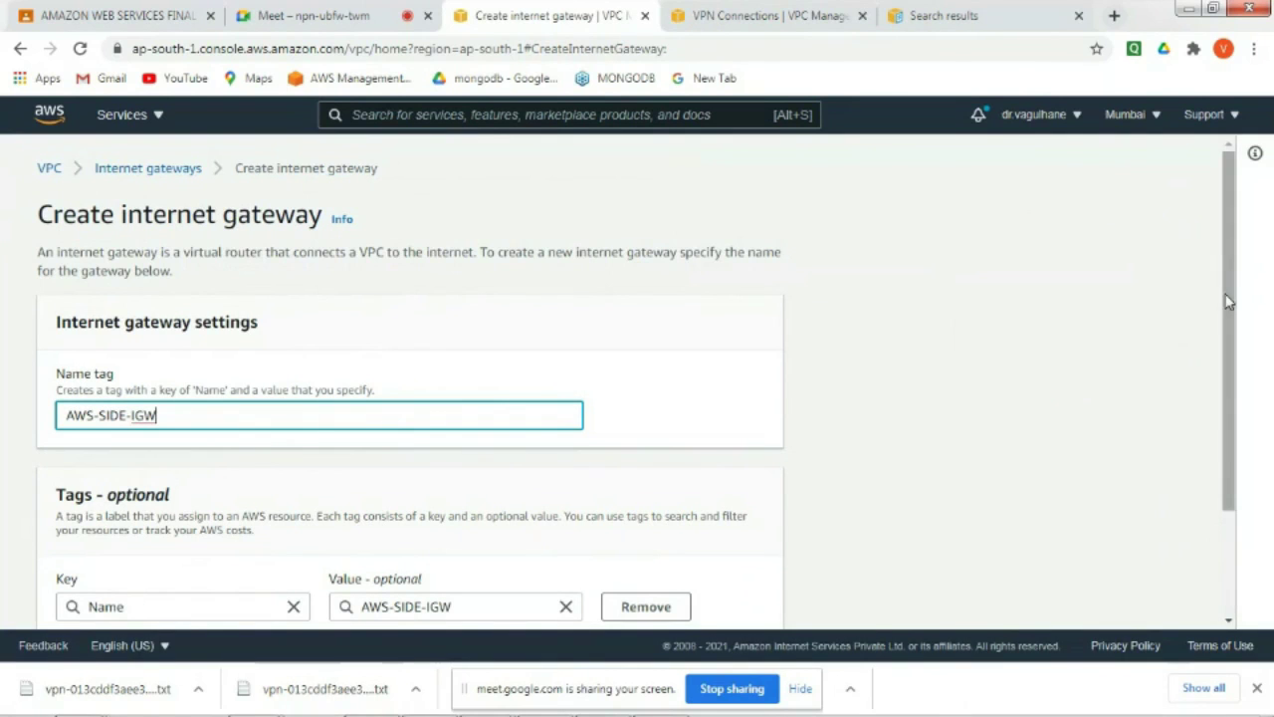
pyautogui.scroll(-3, 1232, 448)
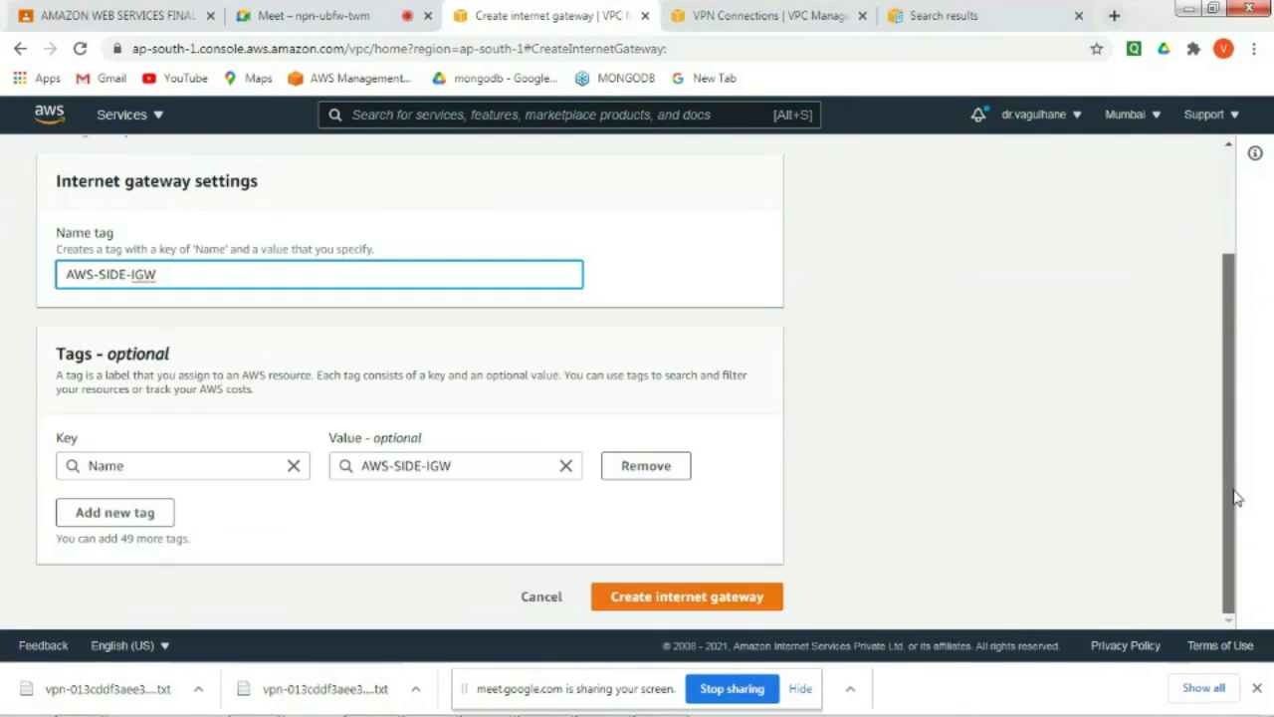
pyautogui.click(753, 602)
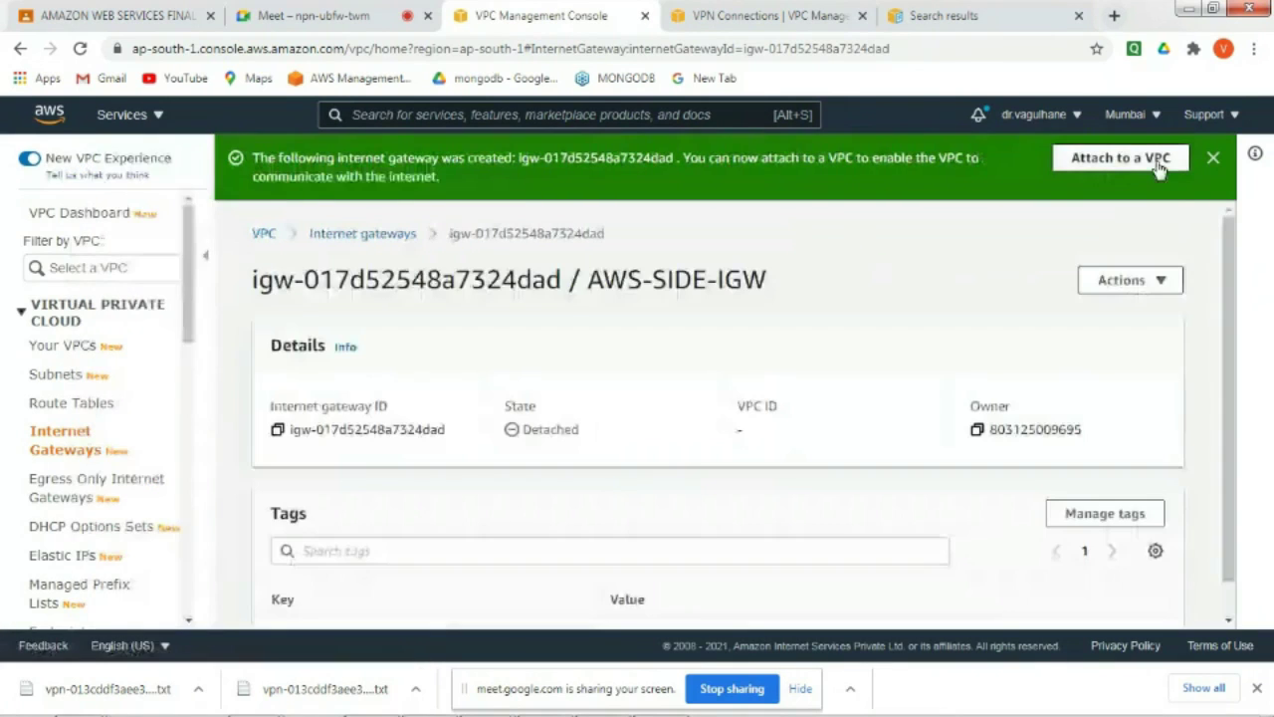
# - Attach the new AWS-SIDE-IGW internet gateway to the AWS-Side VPC
pyautogui.click(1120, 157)
pyautogui.click(554, 384)
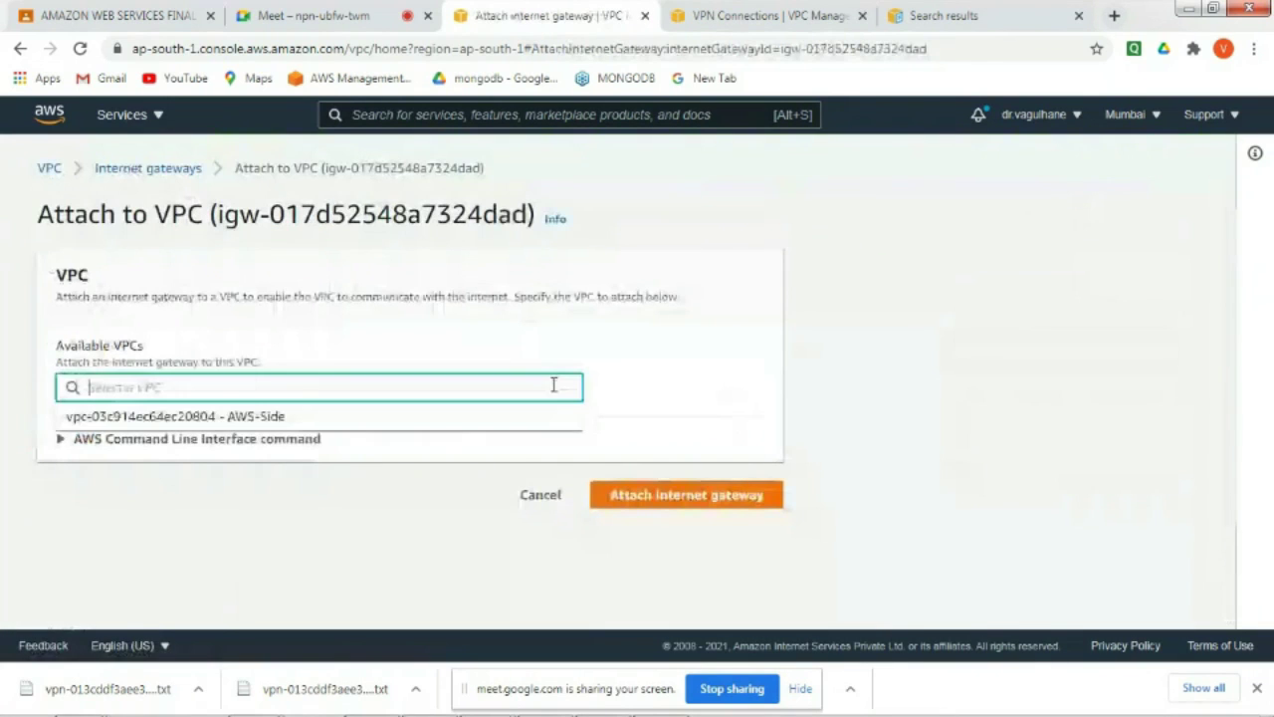
pyautogui.click(429, 418)
pyautogui.click(664, 494)
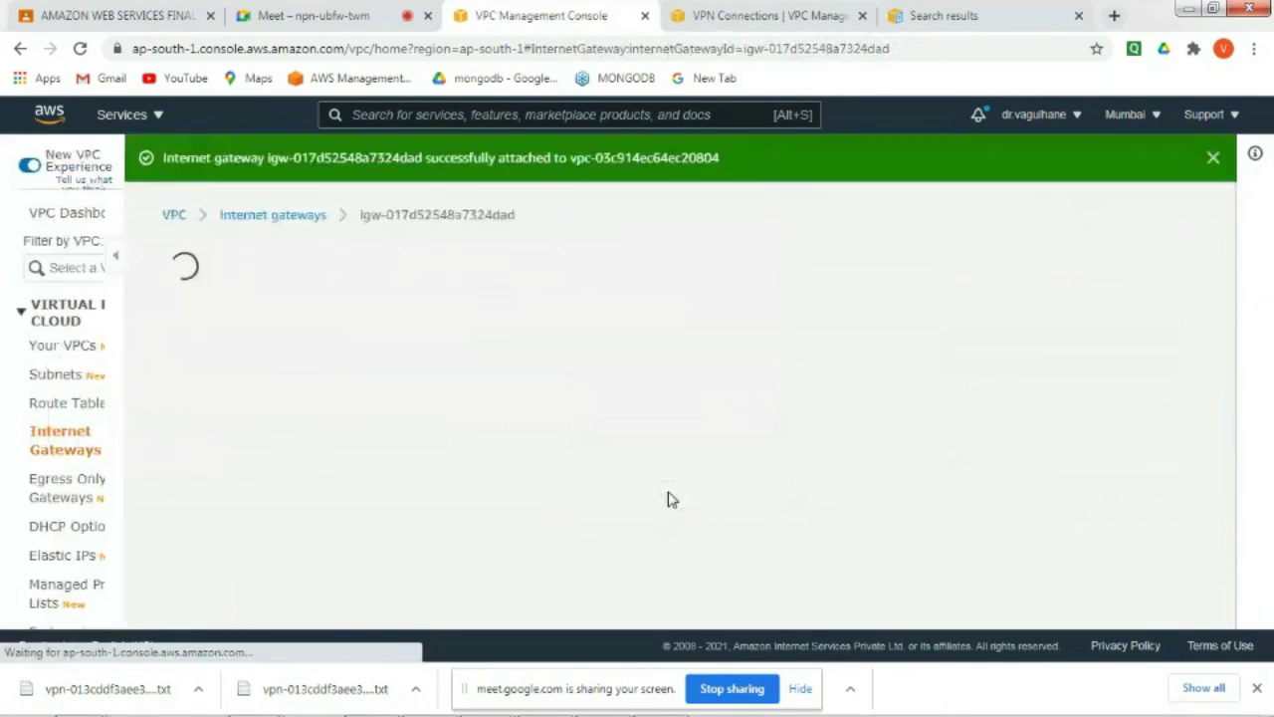
# - Create a route table named AWS-SIDE-Table in the AWS-Side VPC and return to the route table list
pyautogui.click(81, 408)
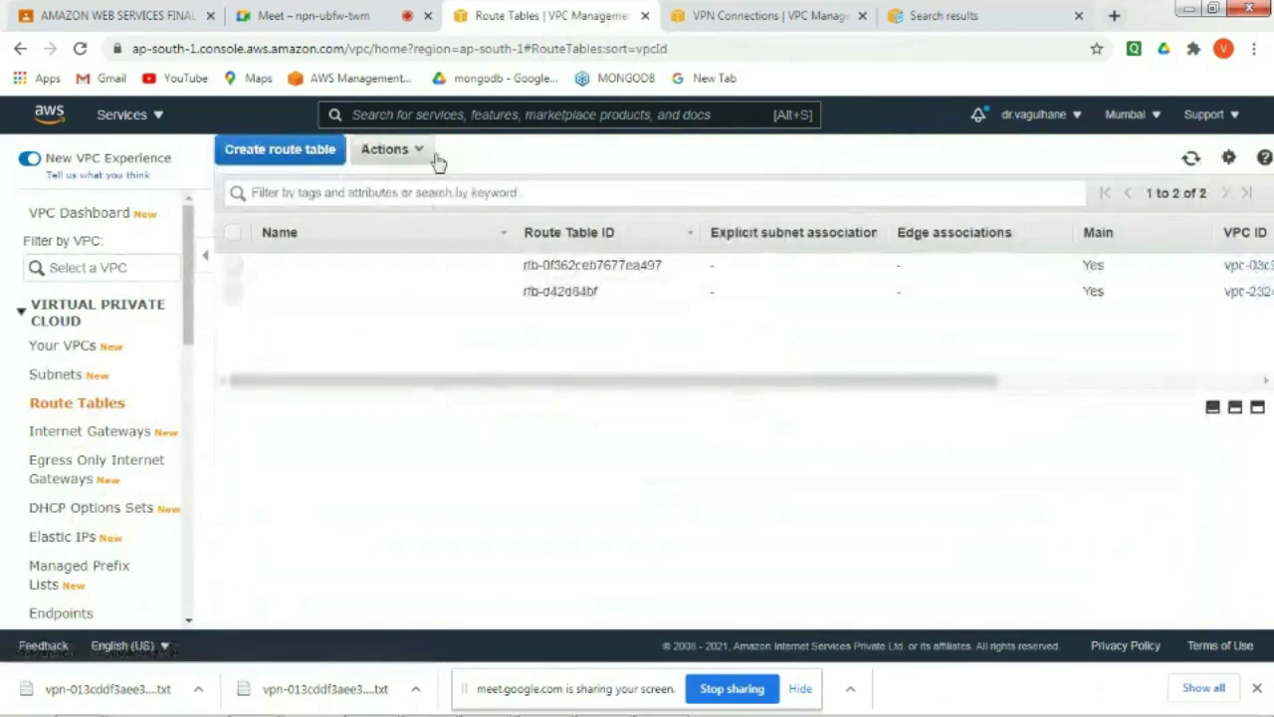
pyautogui.click(280, 149)
pyautogui.click(362, 278)
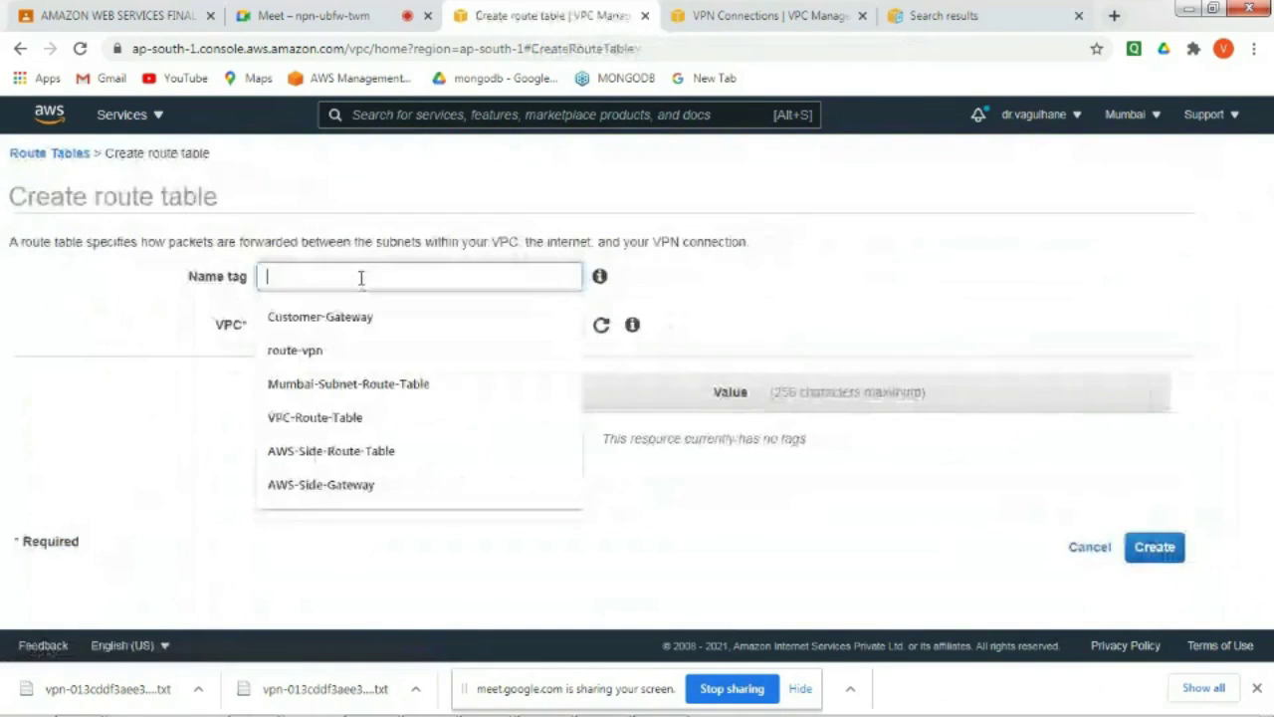
pyautogui.write('AW')
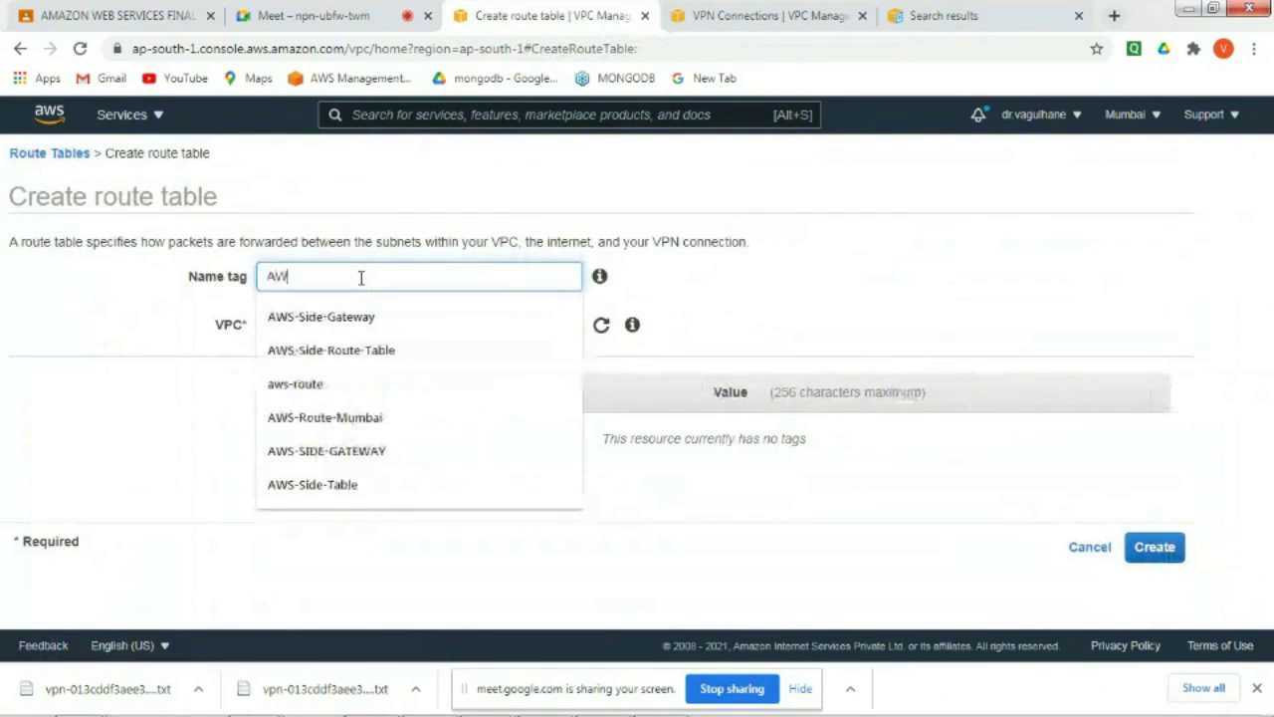
pyautogui.write('S-SID')
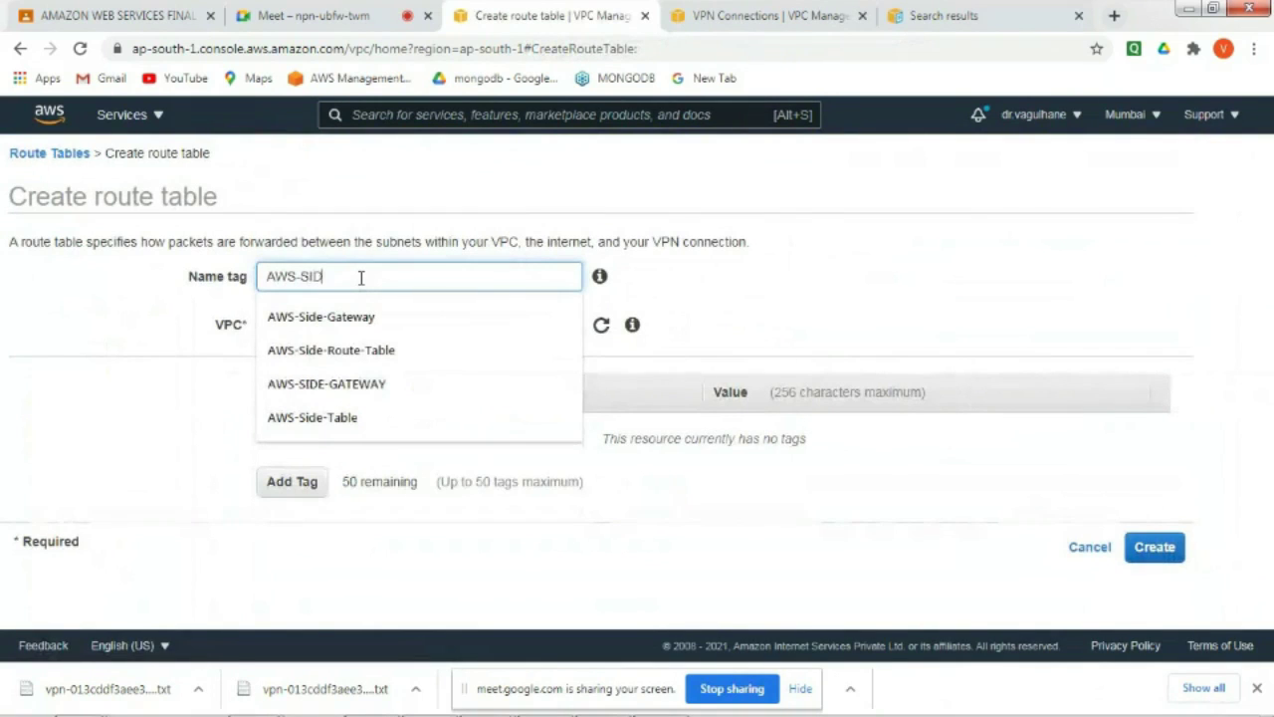
pyautogui.write('E-')
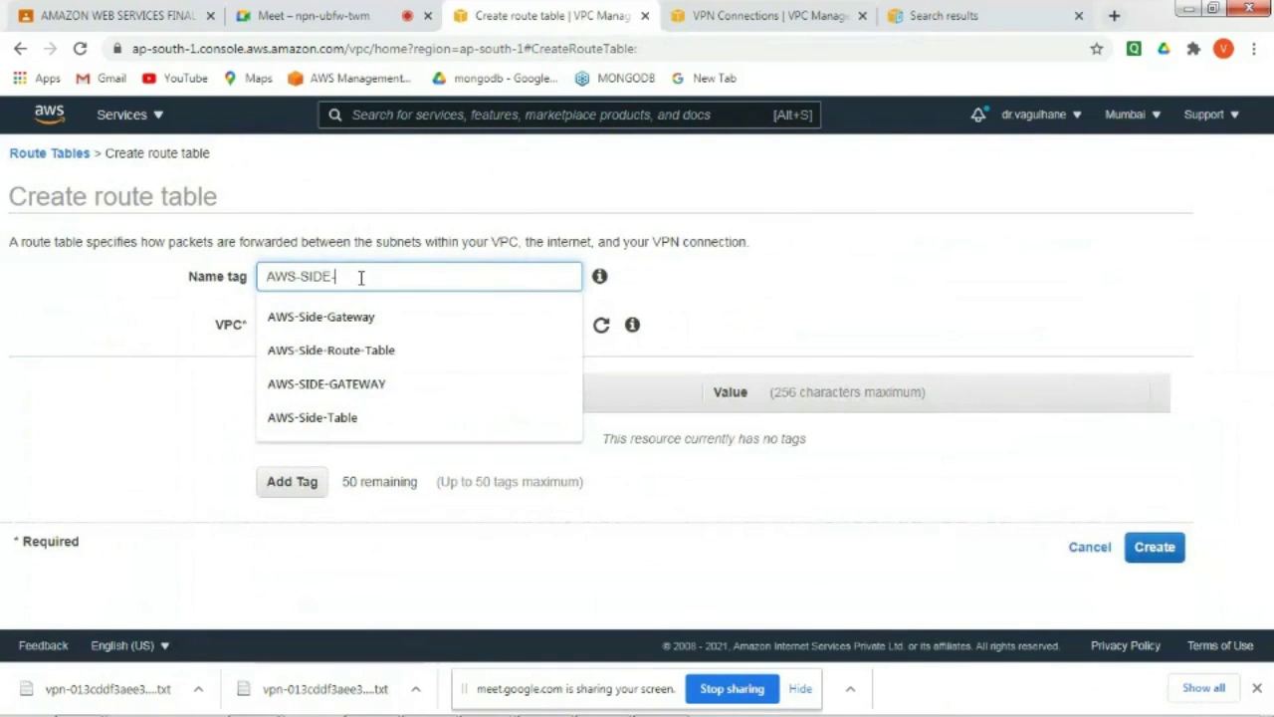
pyautogui.write('Table')
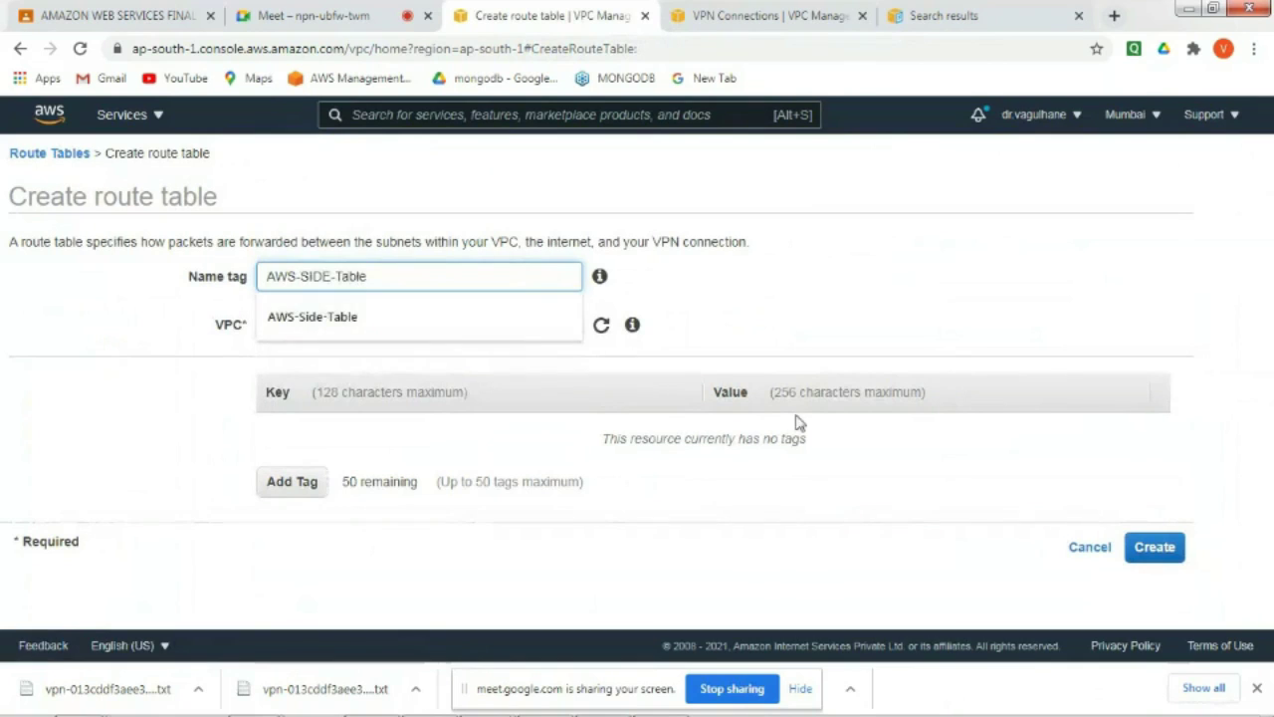
pyautogui.click(506, 333)
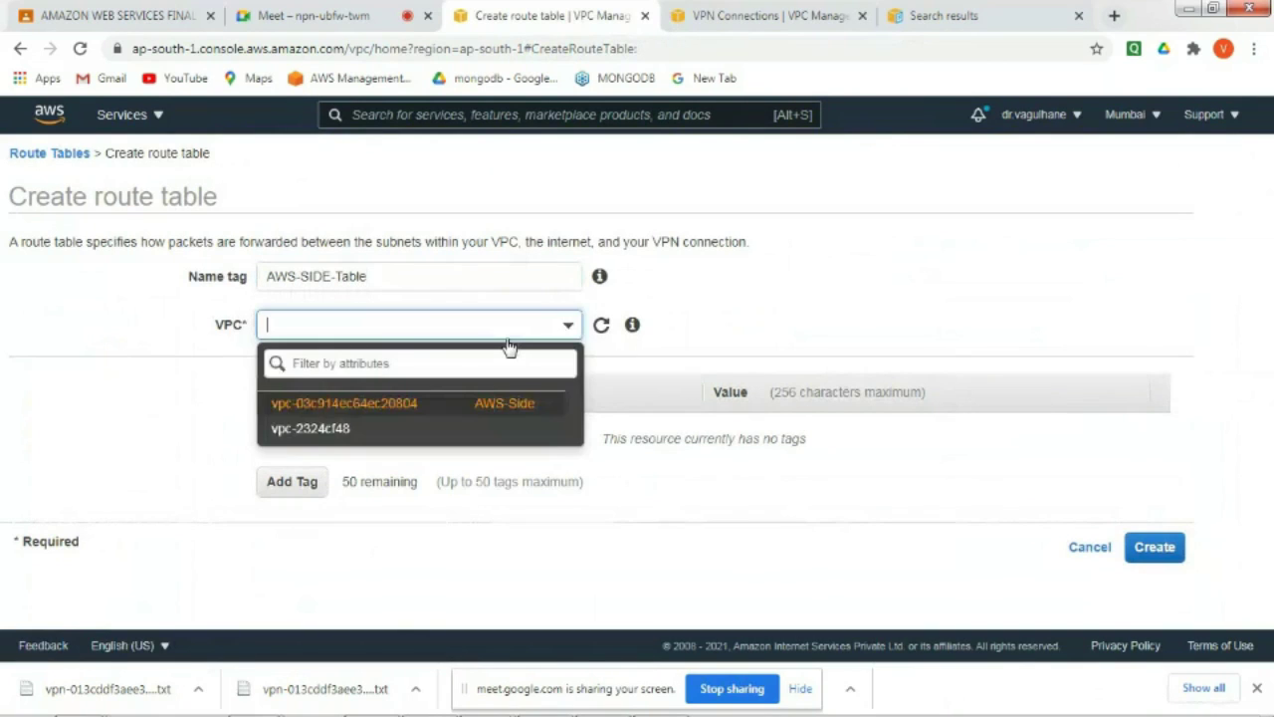
pyautogui.click(512, 404)
pyautogui.click(1150, 548)
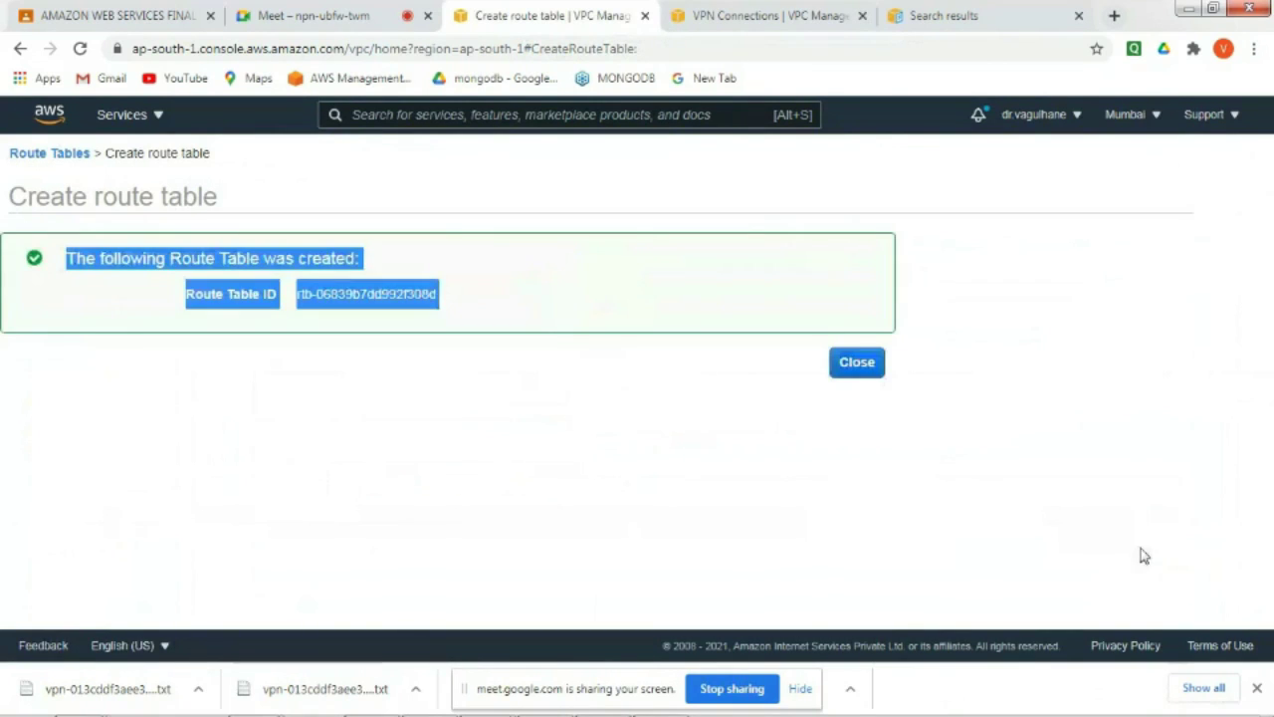
pyautogui.click(853, 363)
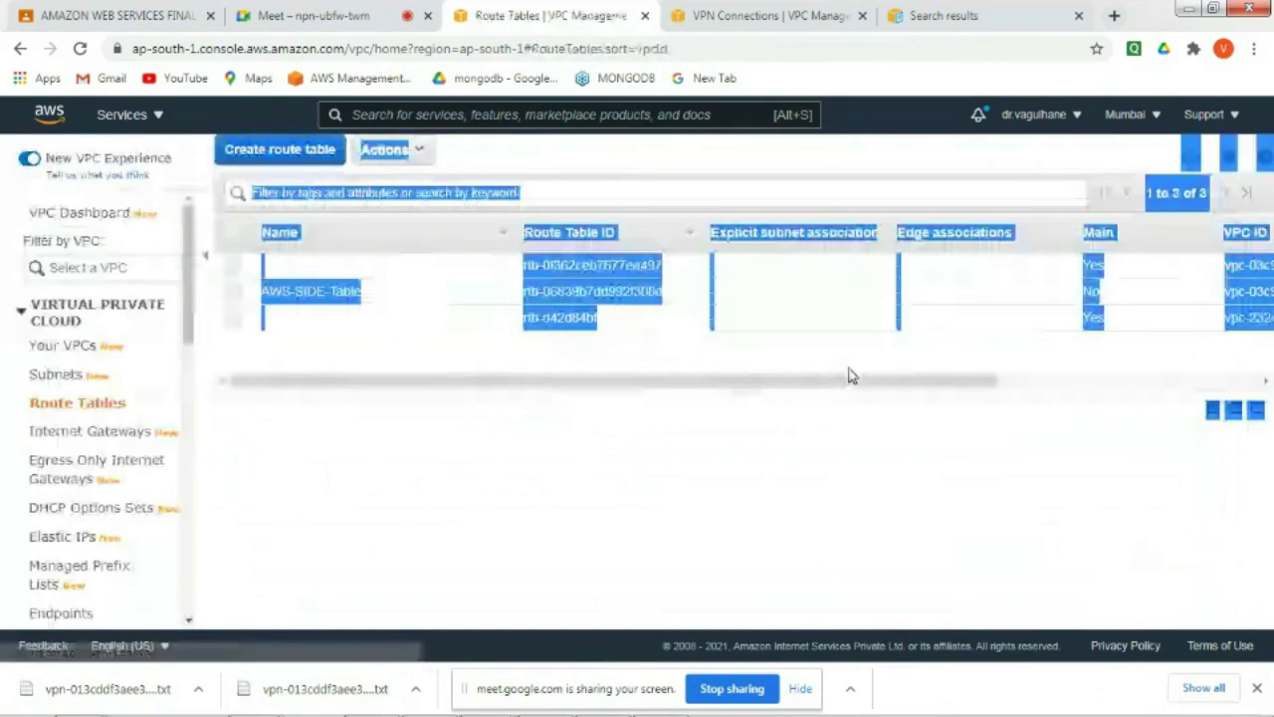
# - Add a route for destination 0.0.0.0/0 targeting the AWS-SIDE-IGW internet gateway to AWS-SIDE-Table and save it
pyautogui.click(232, 293)
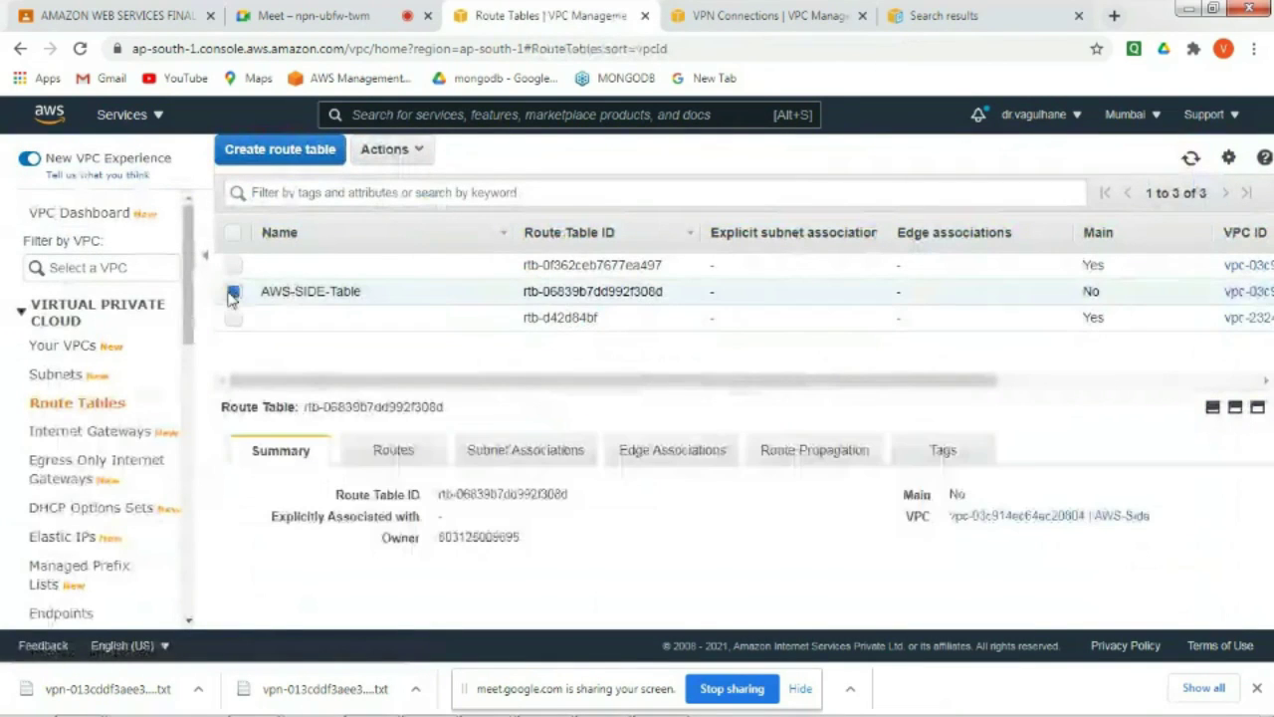
pyautogui.click(430, 462)
pyautogui.click(291, 499)
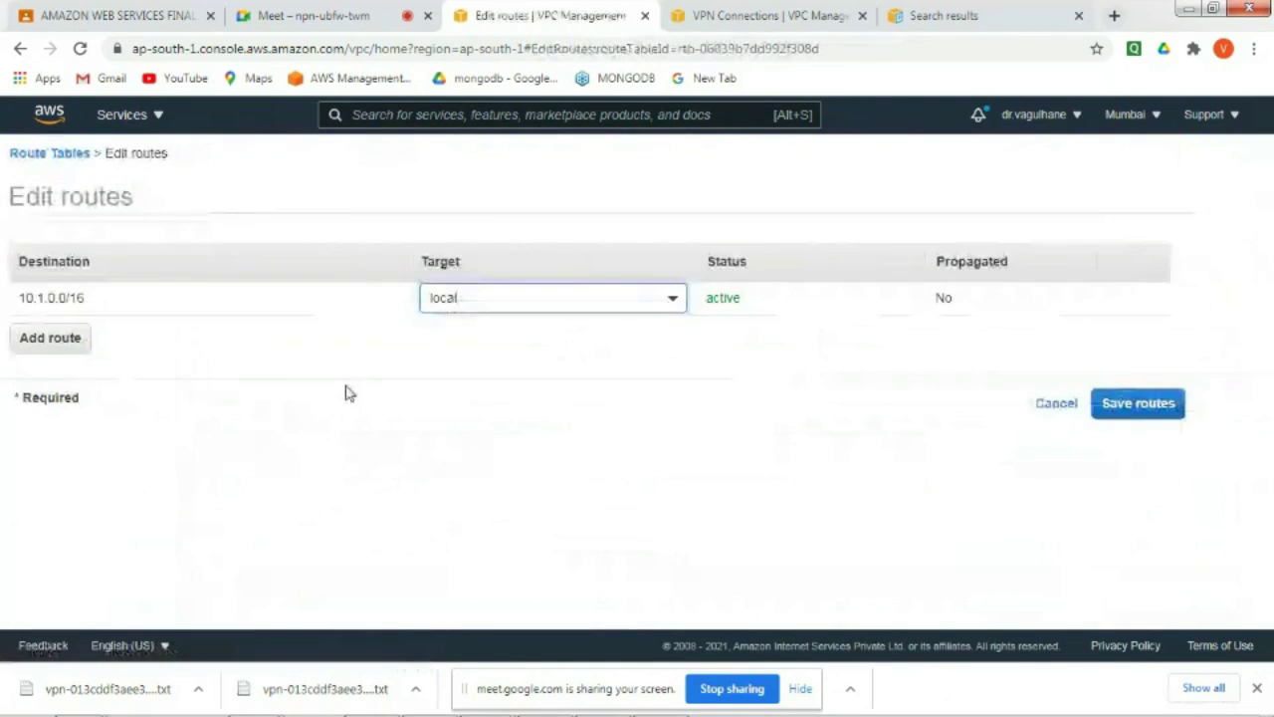
pyautogui.click(81, 339)
pyautogui.write('0.0.0.0/0')
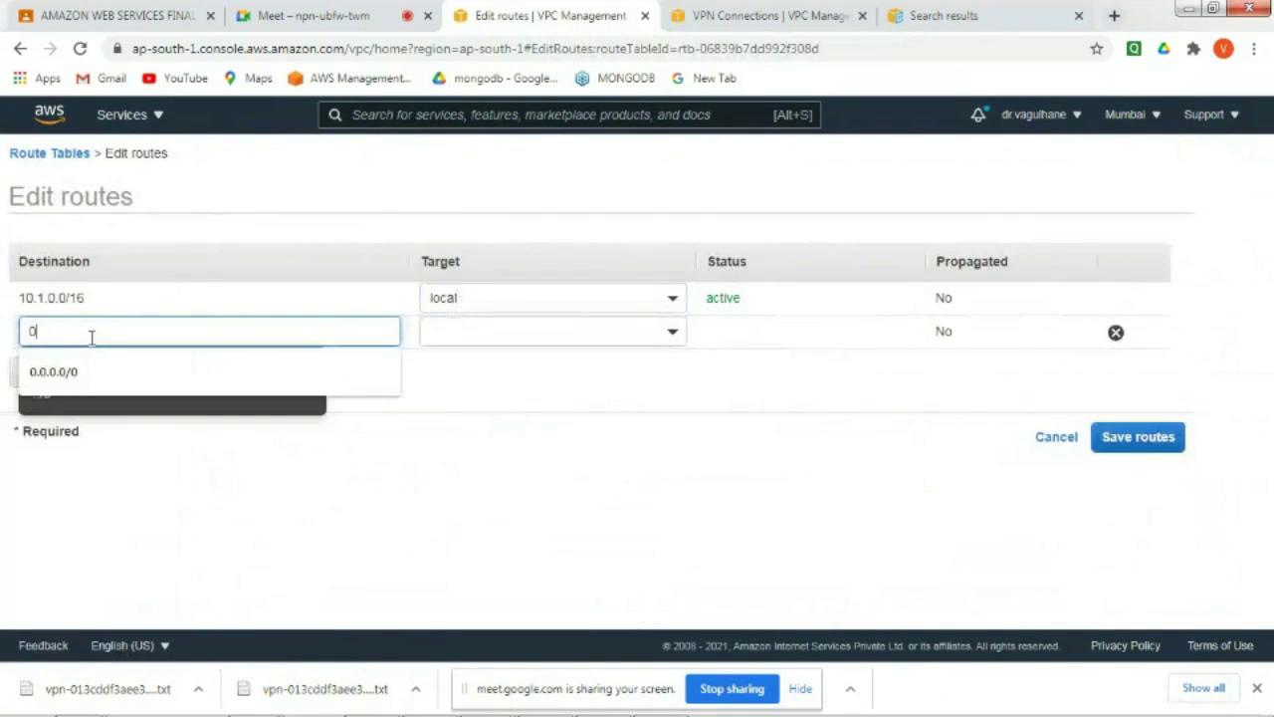
pyautogui.click(95, 368)
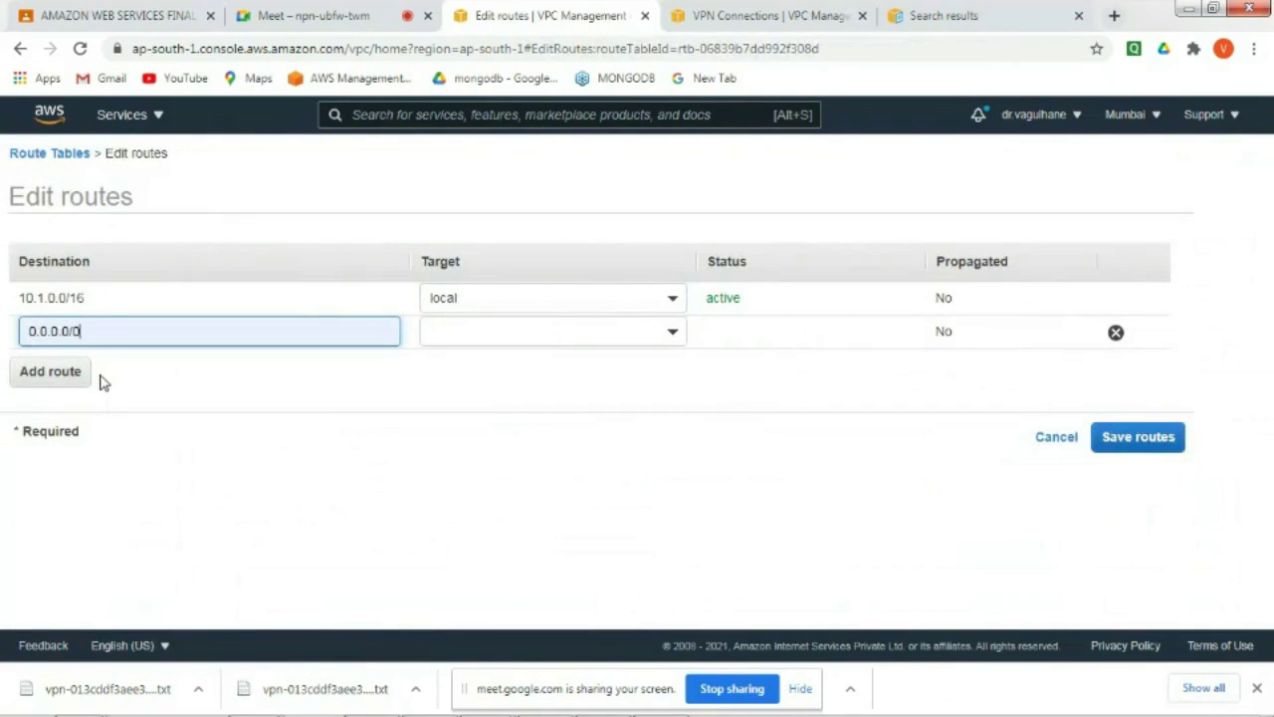
pyautogui.click(645, 332)
pyautogui.click(593, 428)
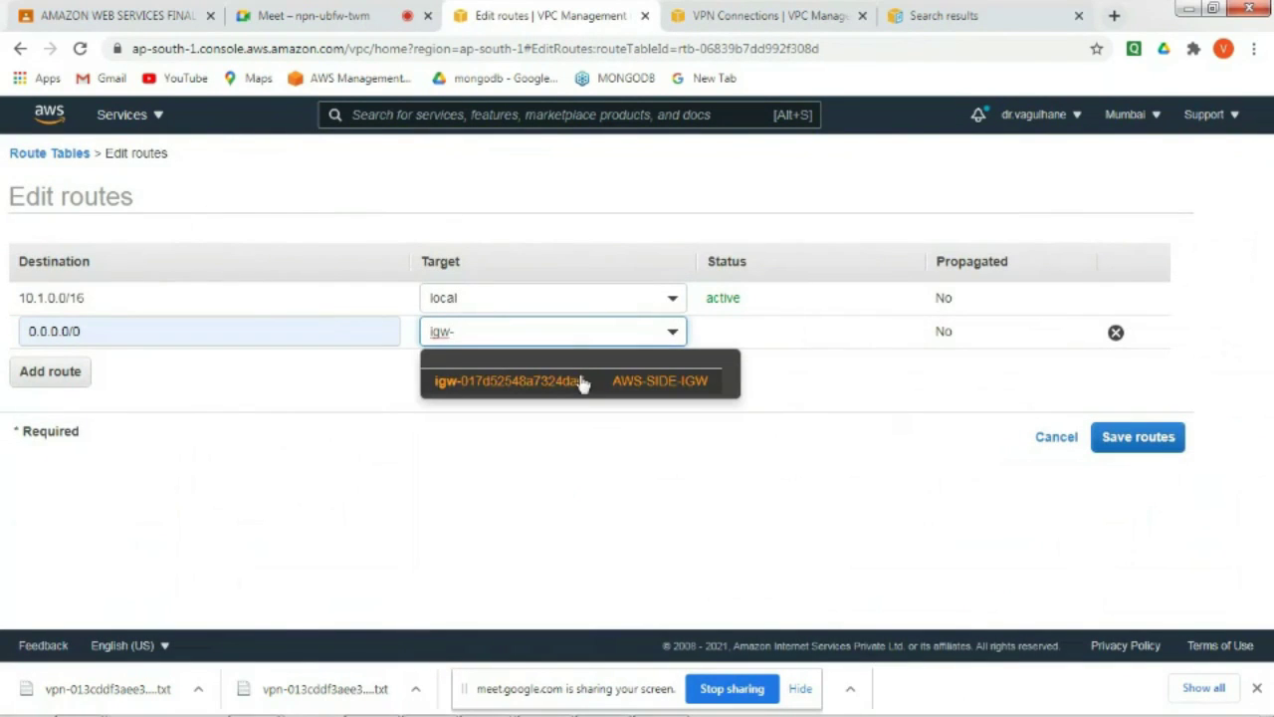
pyautogui.click(584, 378)
pyautogui.click(1174, 439)
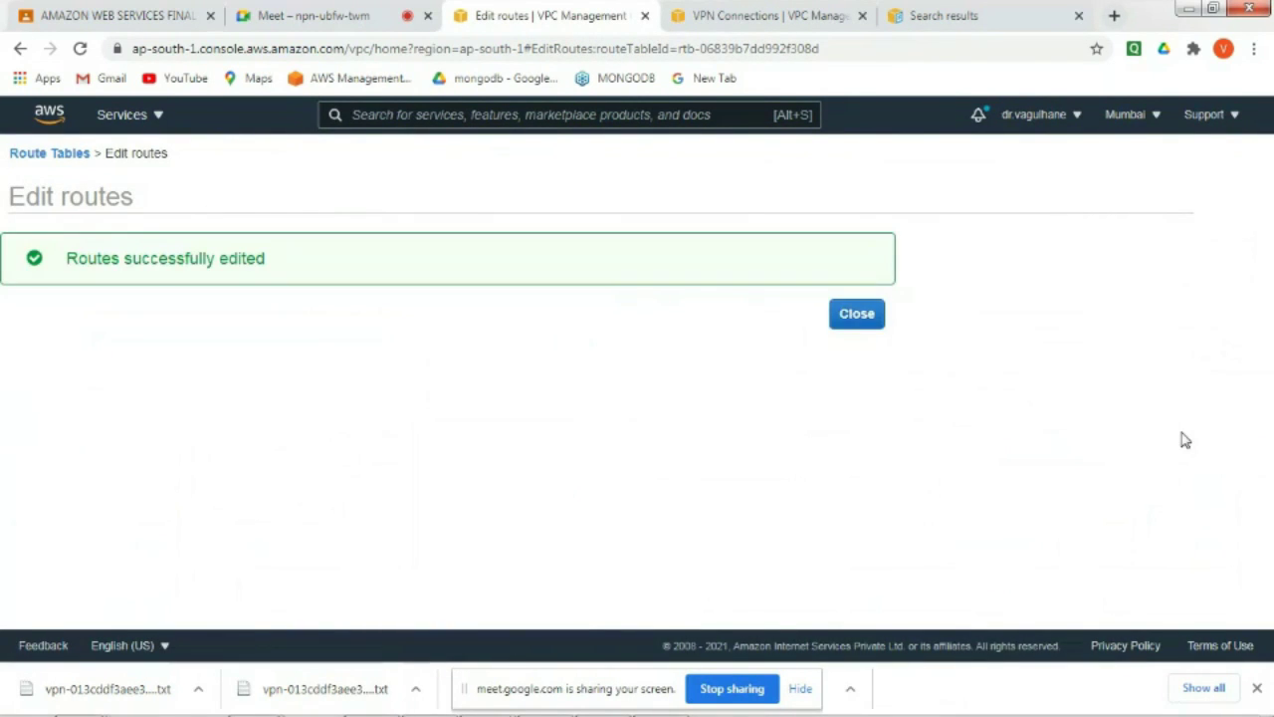
pyautogui.click(845, 317)
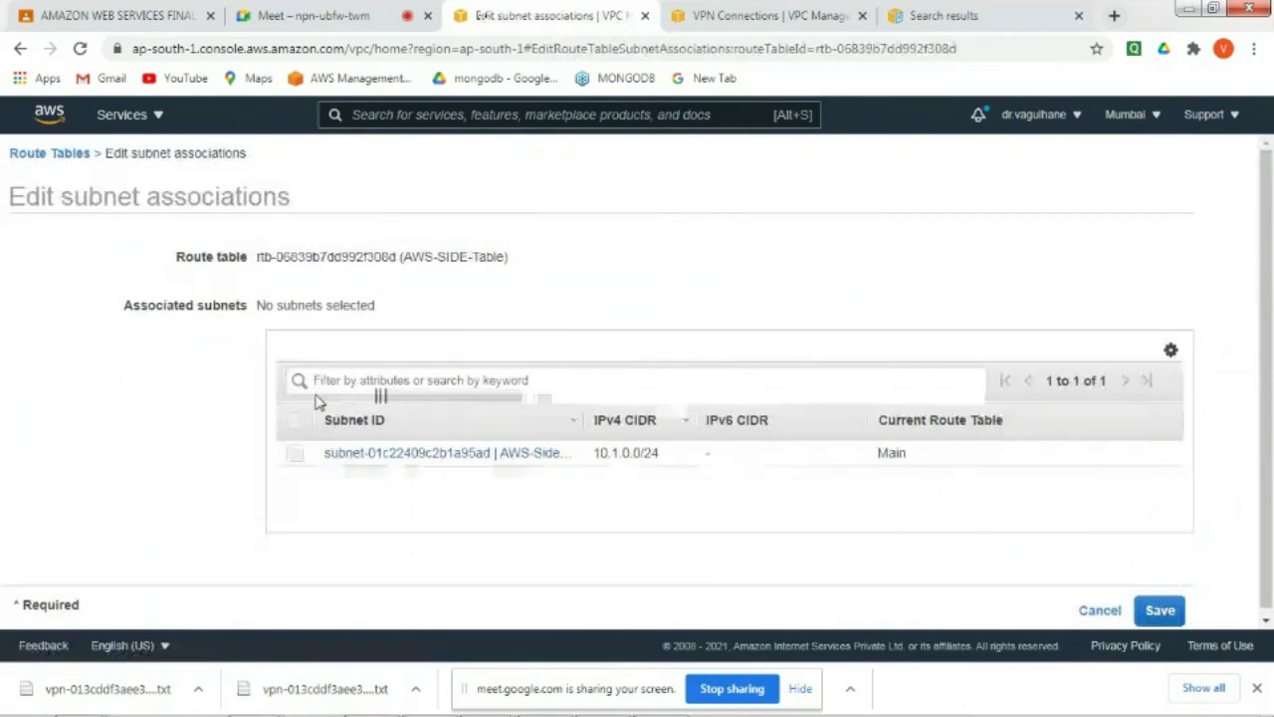
# - Associate the 10.1.0.0/24 AWS-side subnet with AWS-SIDE-Table and save the association
pyautogui.click(295, 458)
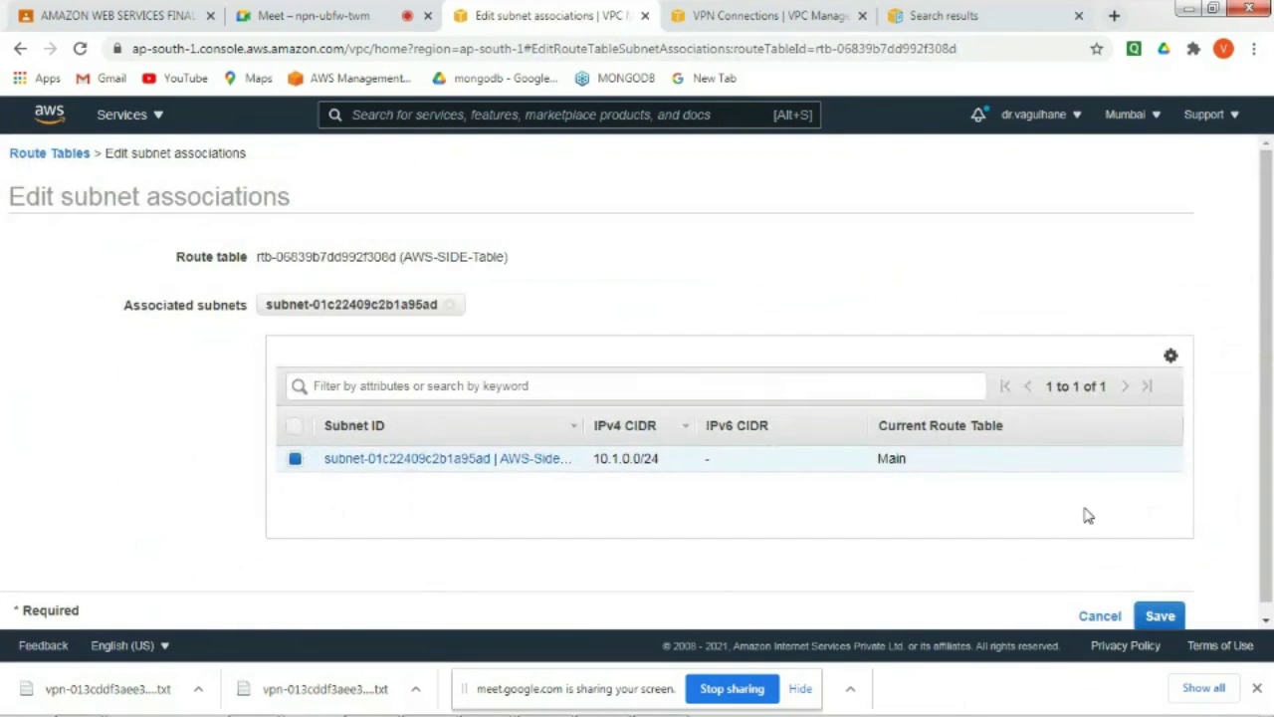
pyautogui.click(1159, 616)
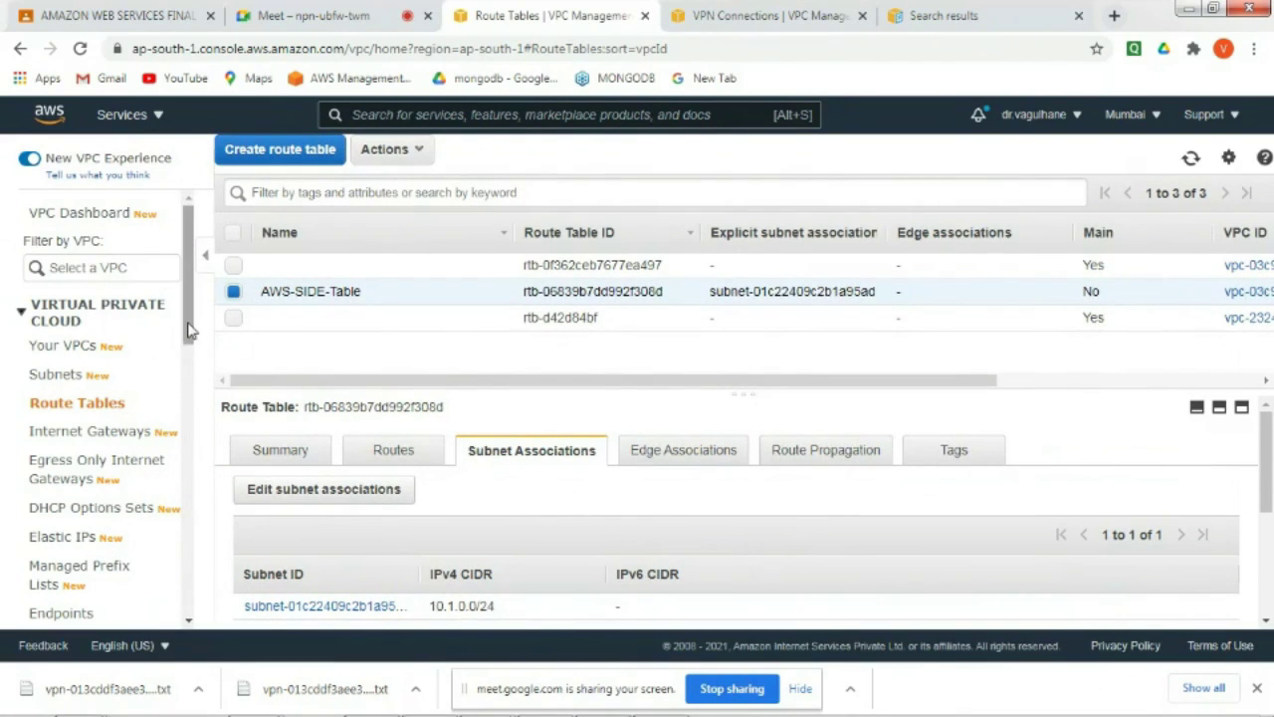
# - Switch to the VPC console session opened for the Singapore region and check its region selection
pyautogui.click(704, 12)
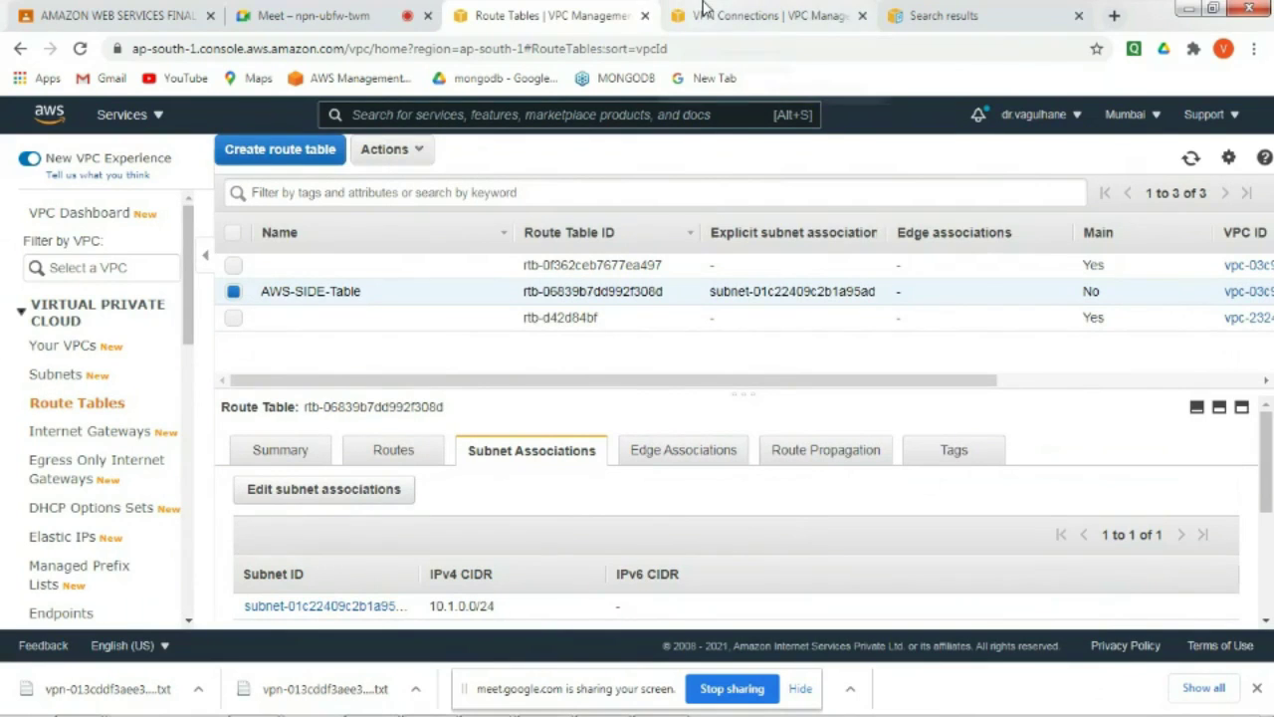
pyautogui.click(1155, 118)
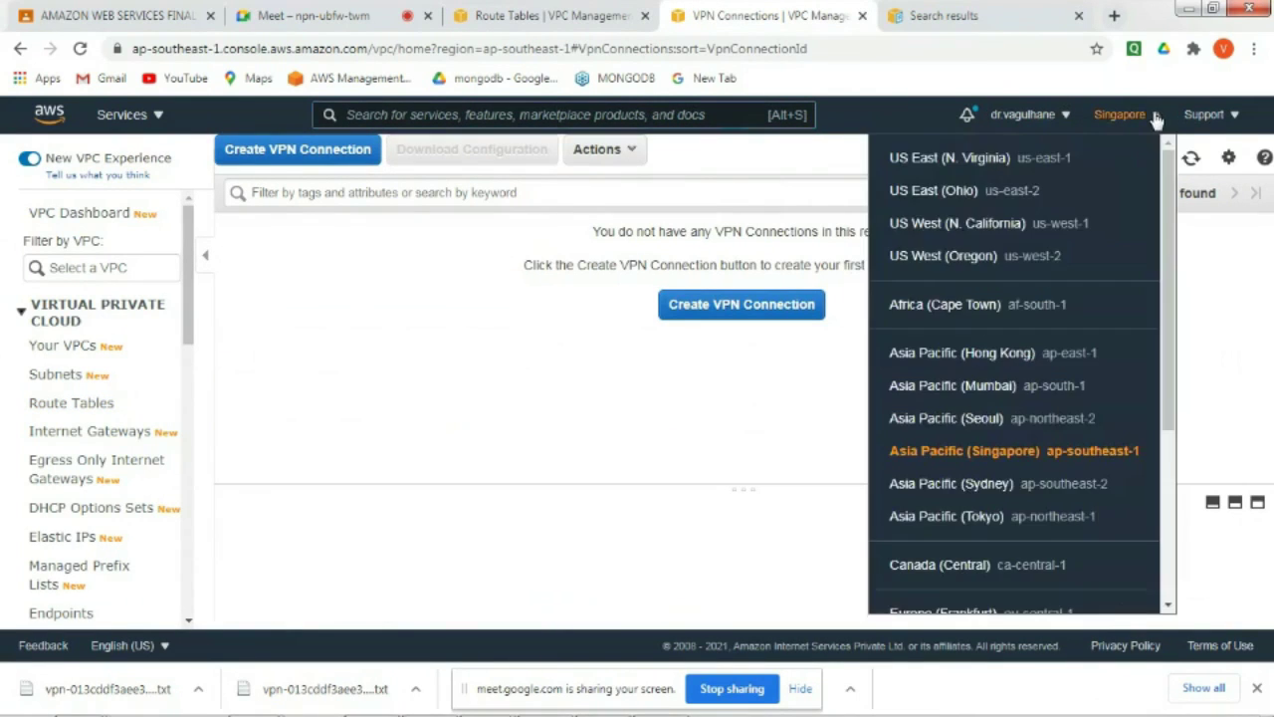
pyautogui.click(1153, 118)
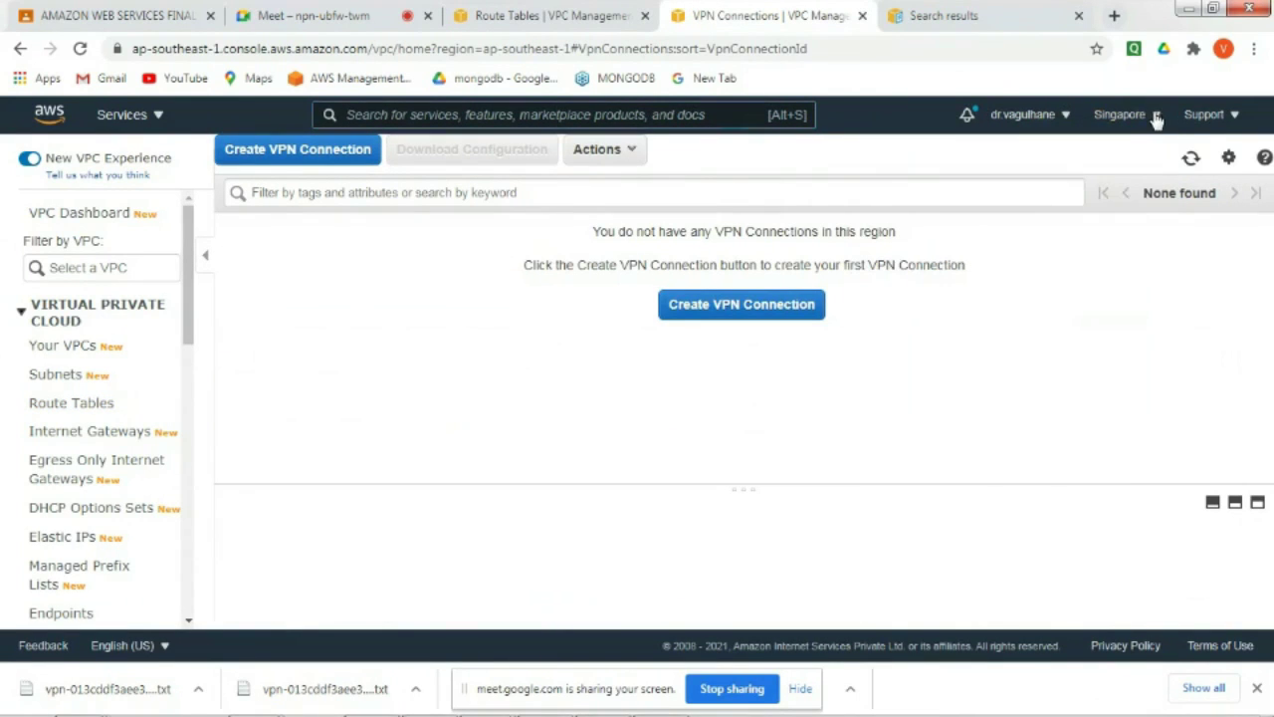
pyautogui.click(365, 158)
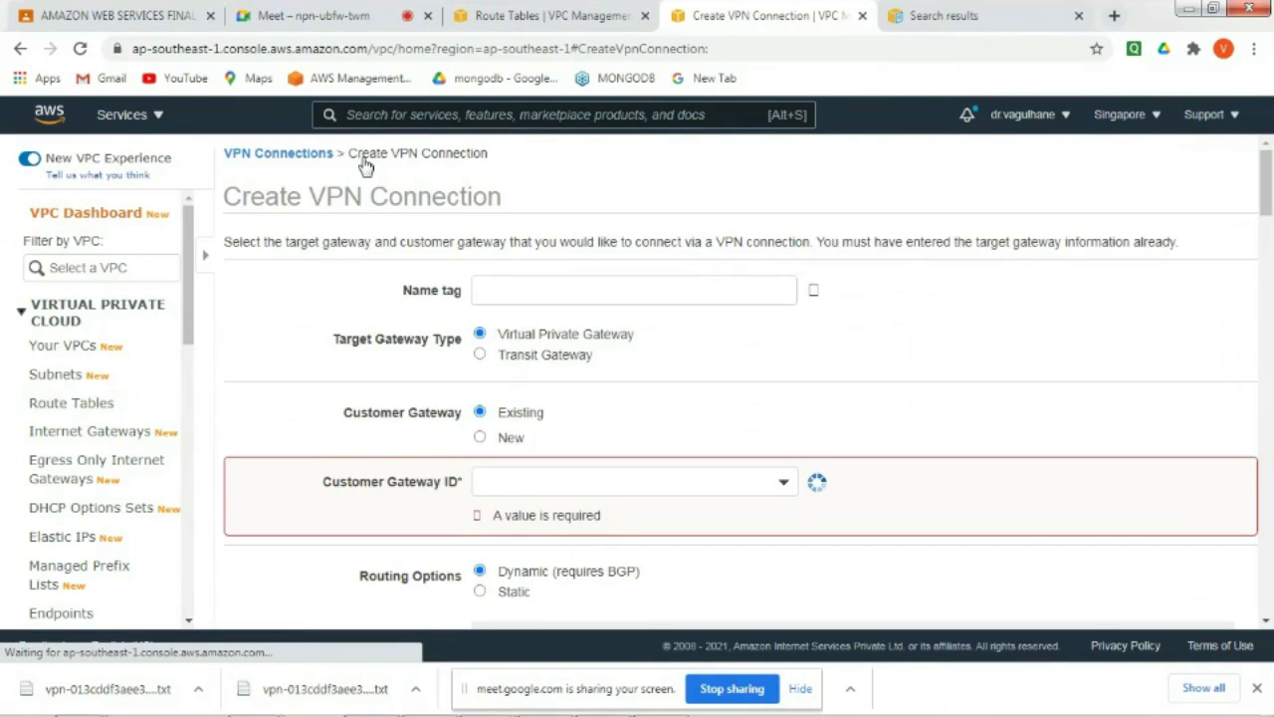
pyautogui.click(506, 285)
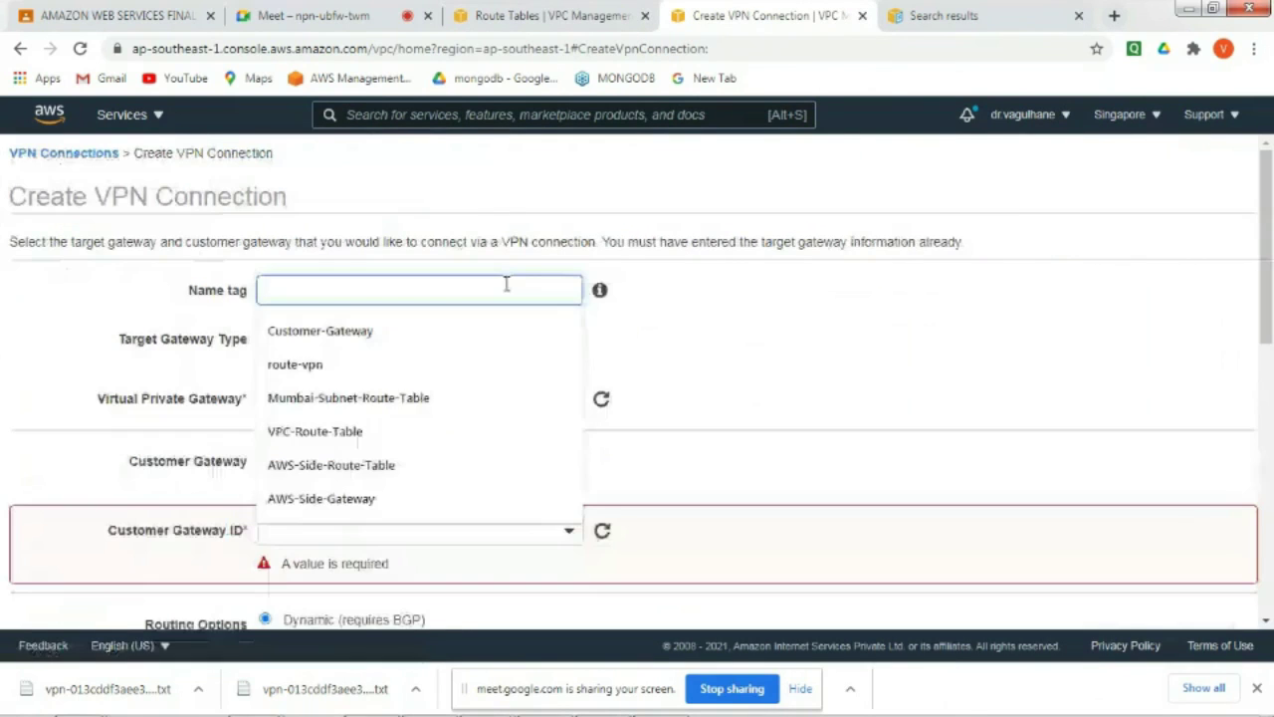
pyautogui.click(149, 117)
pyautogui.click(95, 303)
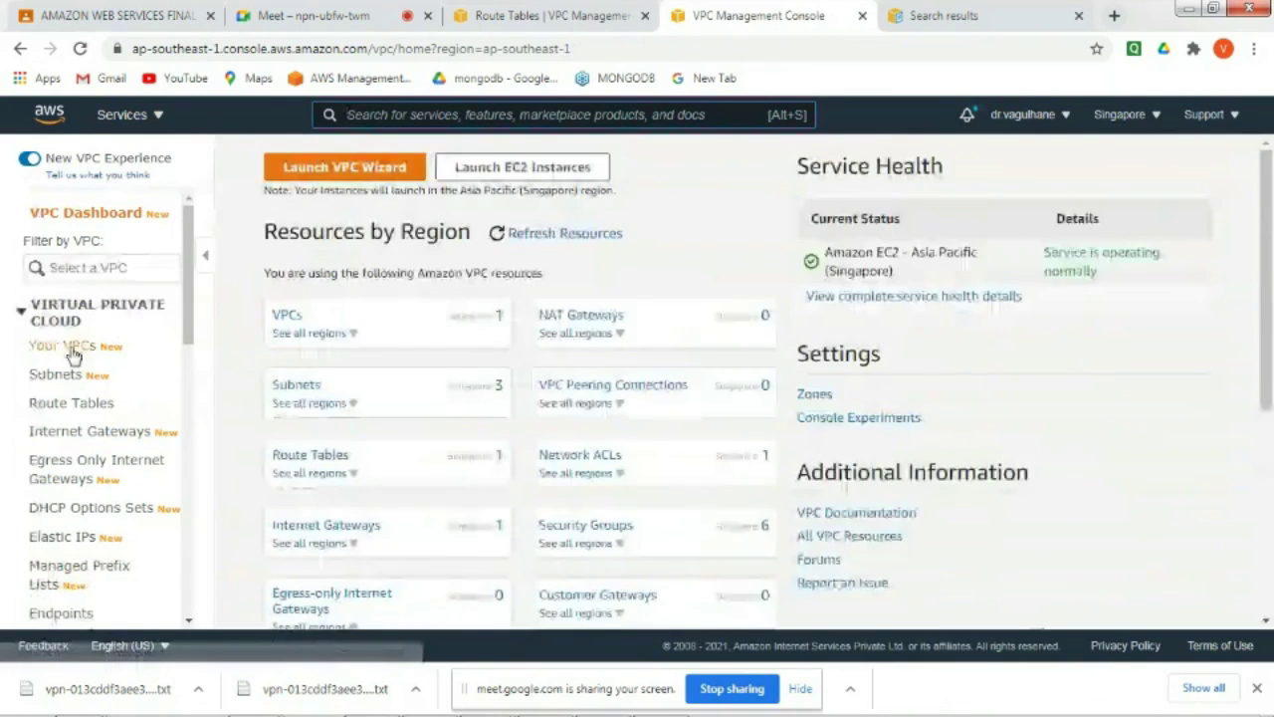
# - Create a VPC named Customer-Side with IPv4 CIDR block 10.2.0.0/16 in the Singapore region
pyautogui.click(71, 351)
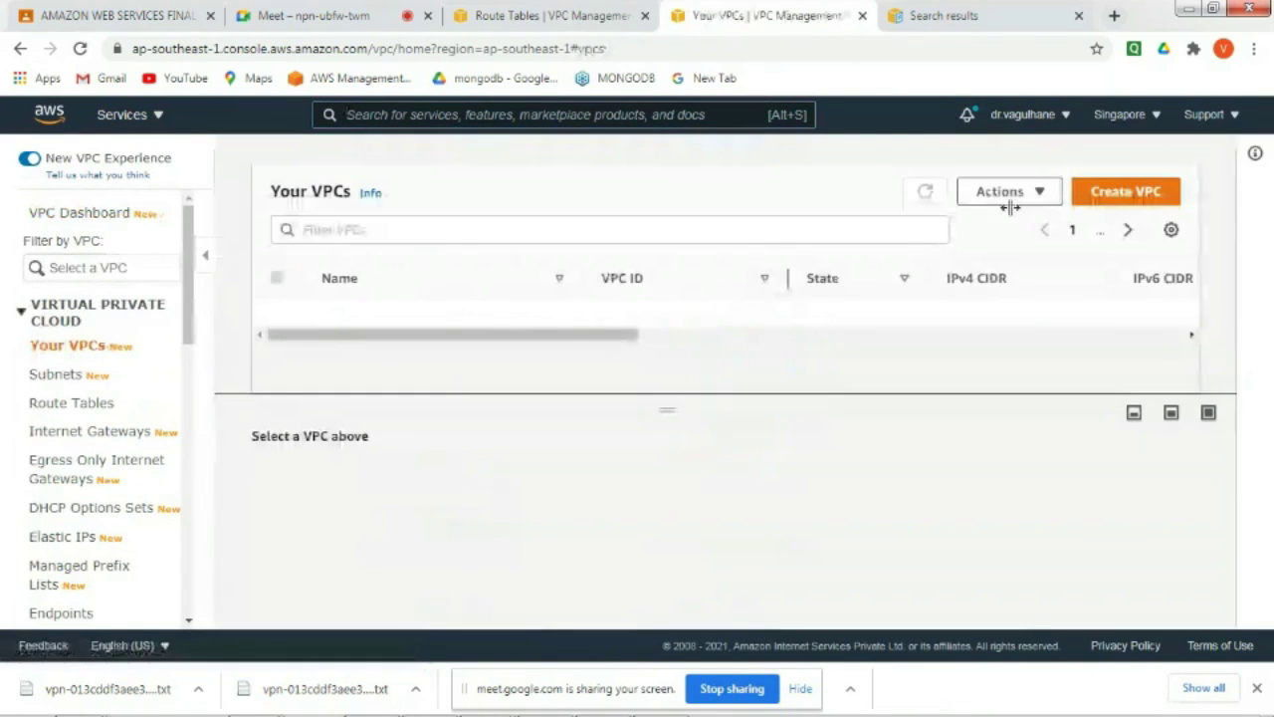
pyautogui.click(1123, 195)
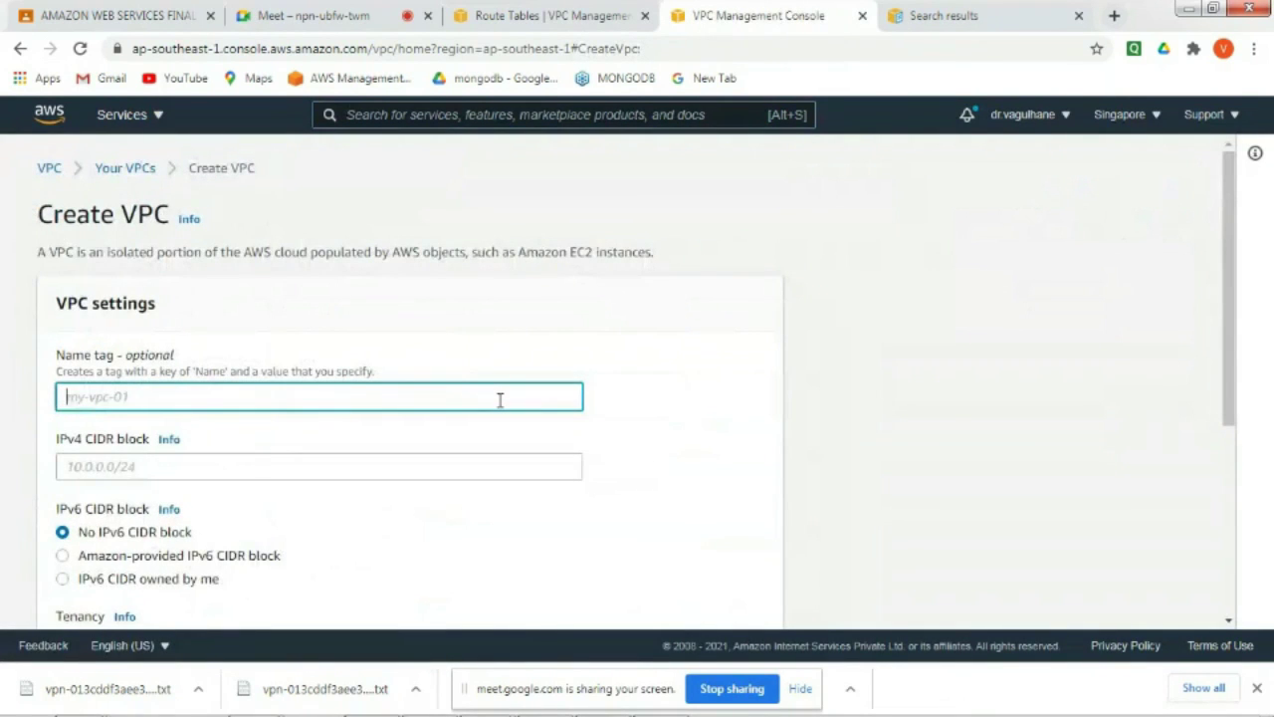
pyautogui.write('Customer-Side')
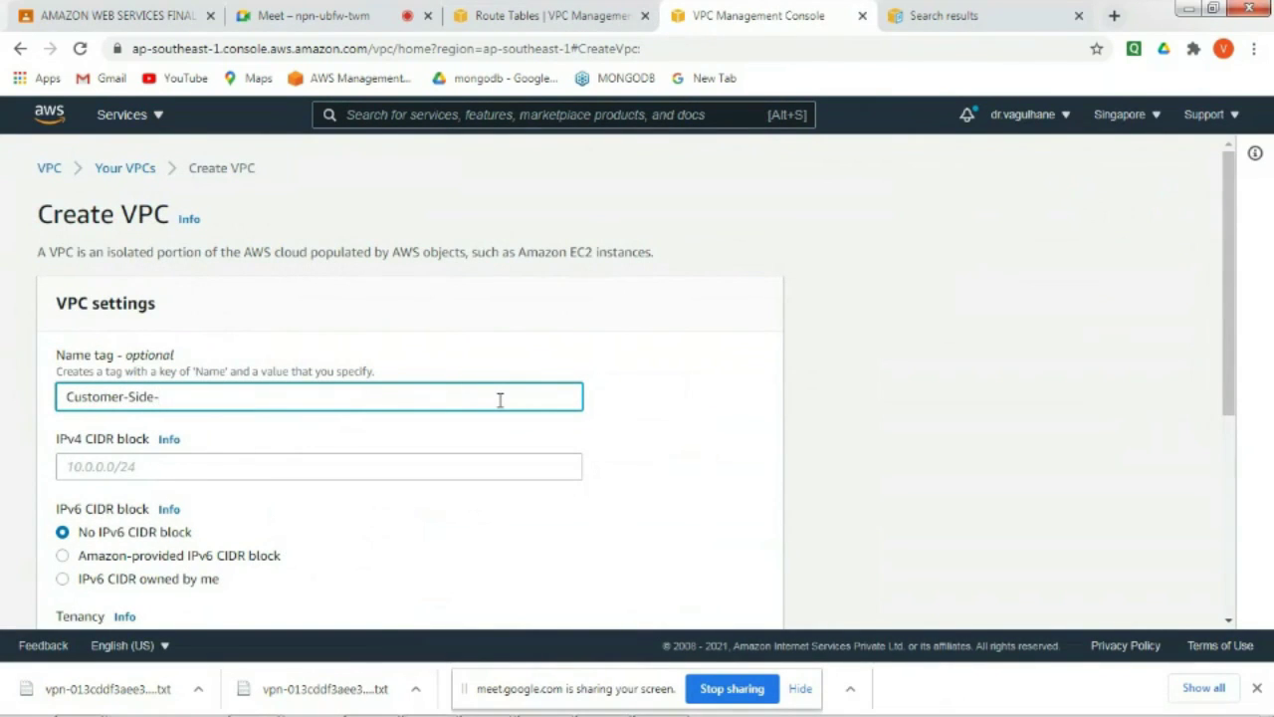
pyautogui.click(509, 463)
pyautogui.write('10.2.0.0/16')
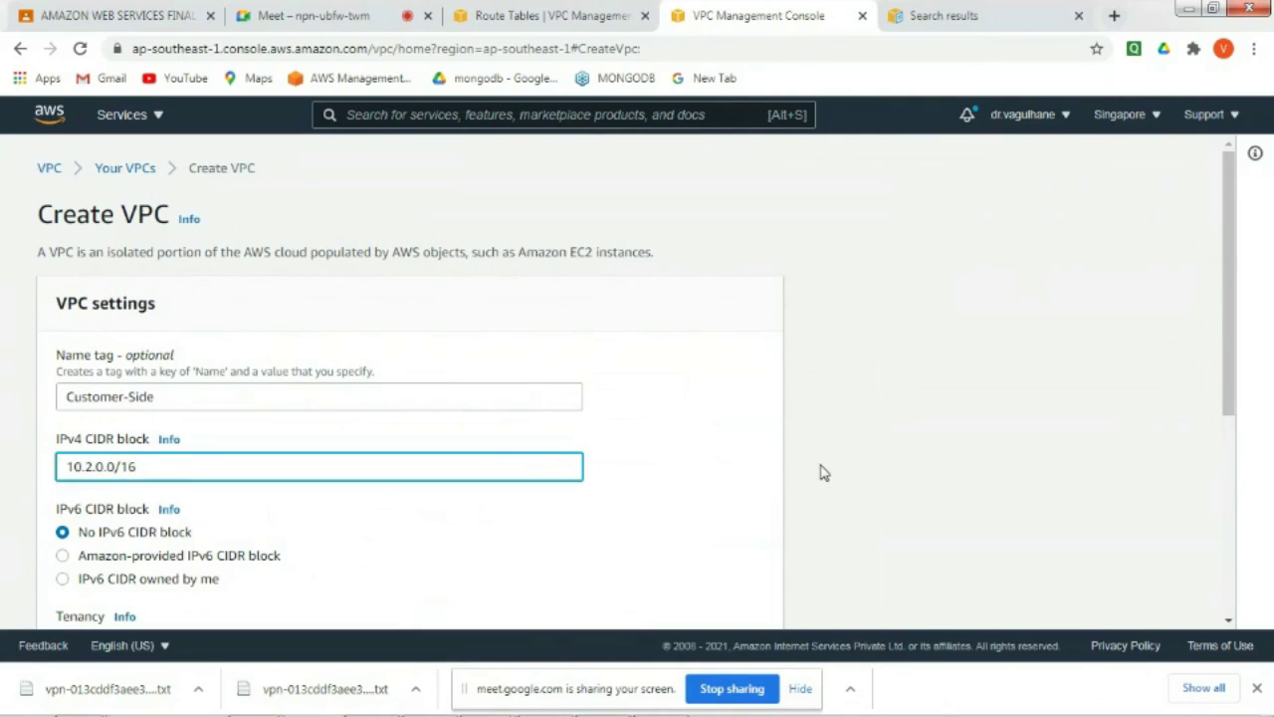
pyautogui.click(826, 472)
pyautogui.moveTo(1232, 372); pyautogui.dragTo(1240, 662)
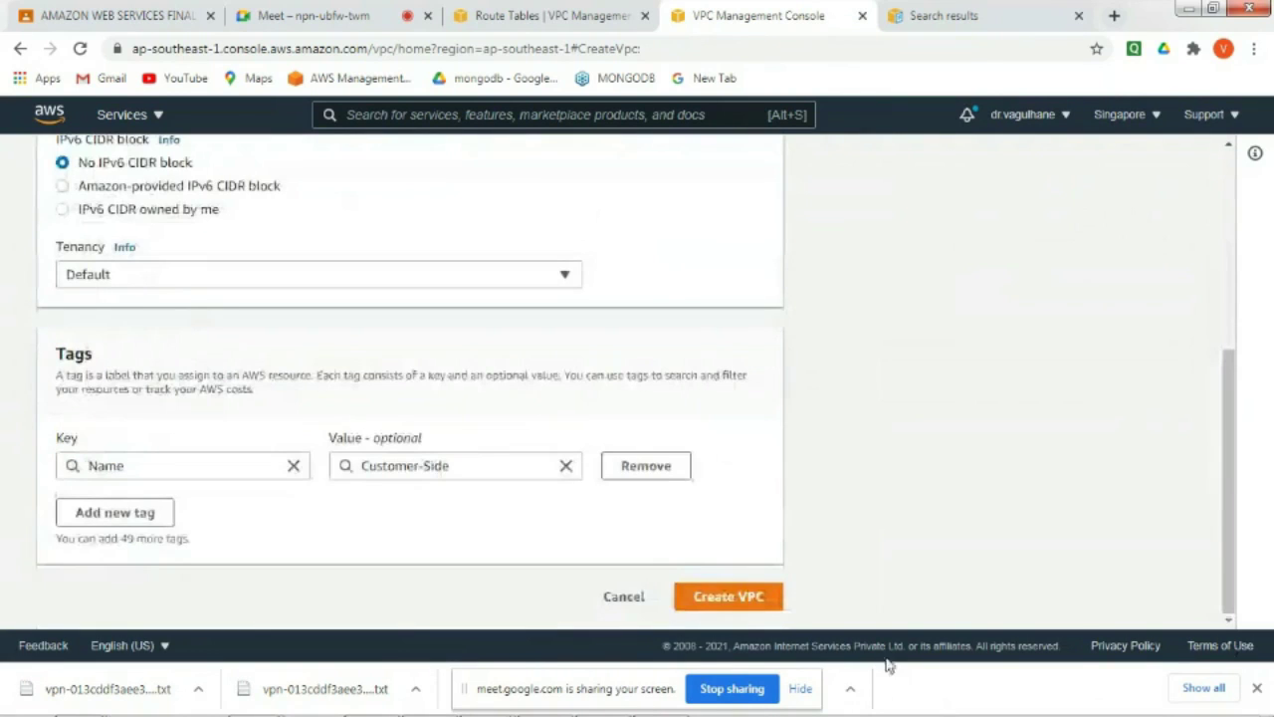
pyautogui.click(728, 596)
pyautogui.click(802, 688)
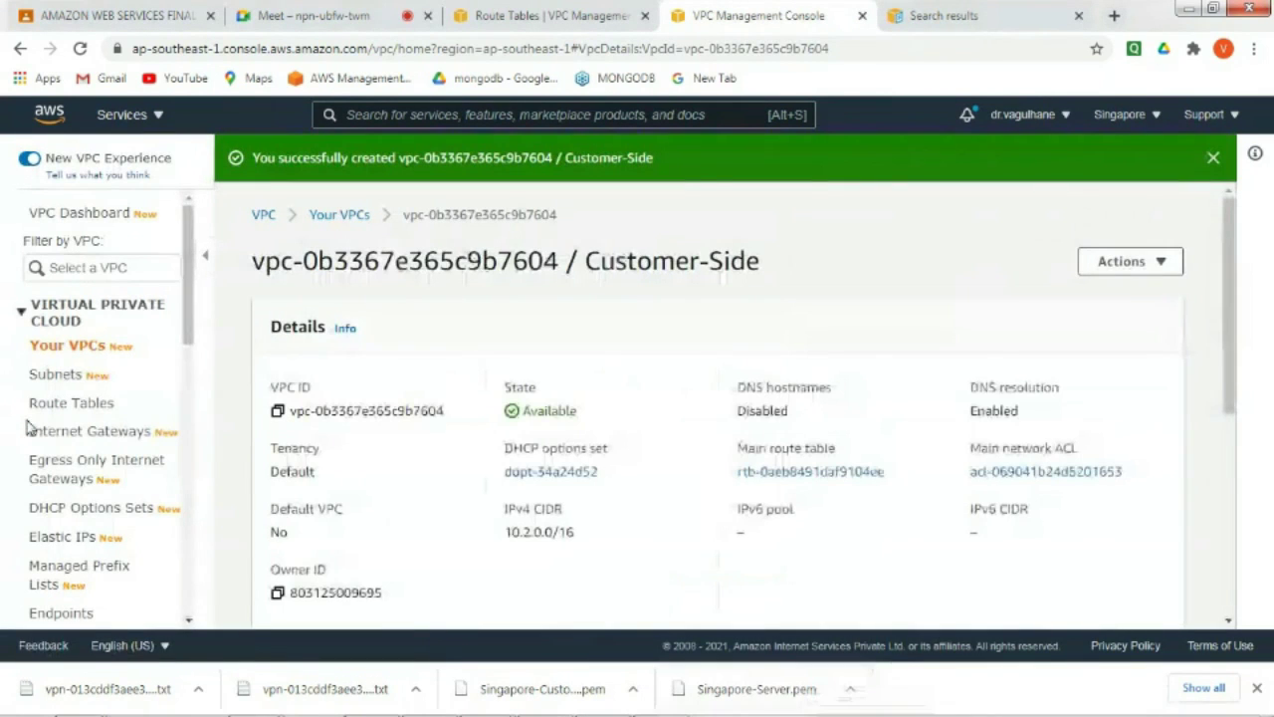
# - Start a new subnet in the Customer-Side VPC
pyautogui.click(79, 385)
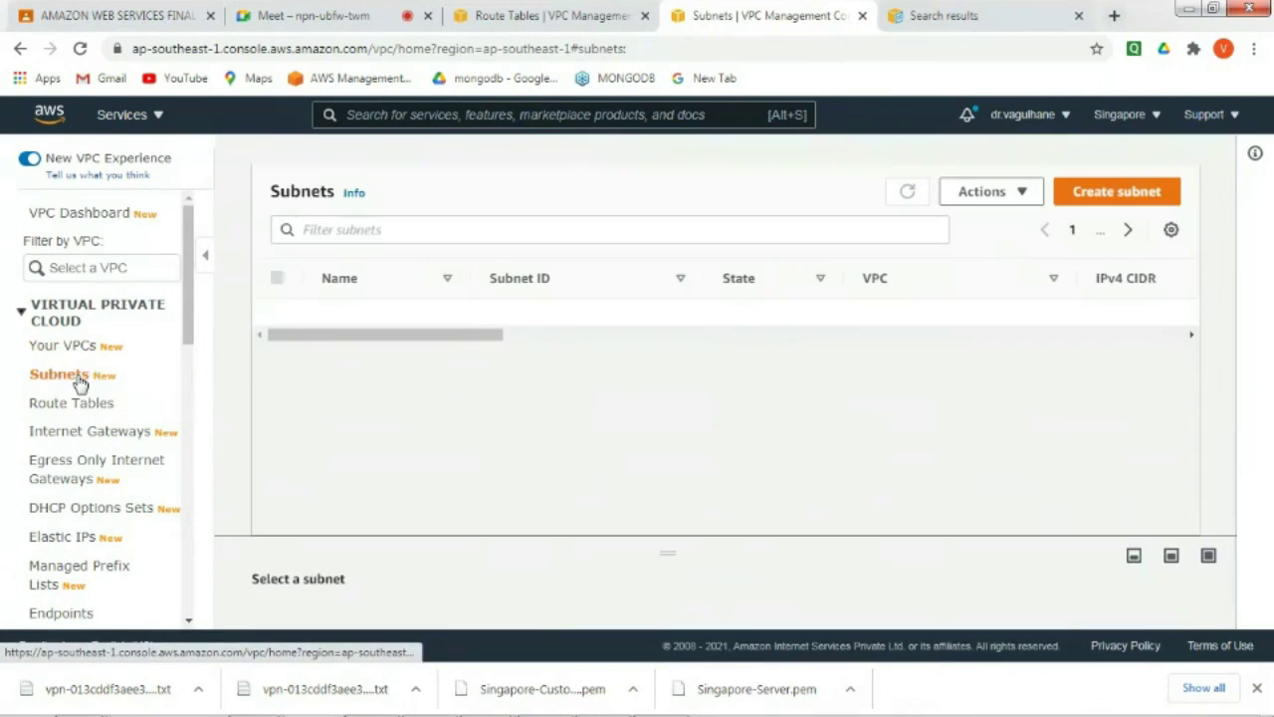
pyautogui.click(1144, 203)
pyautogui.click(411, 370)
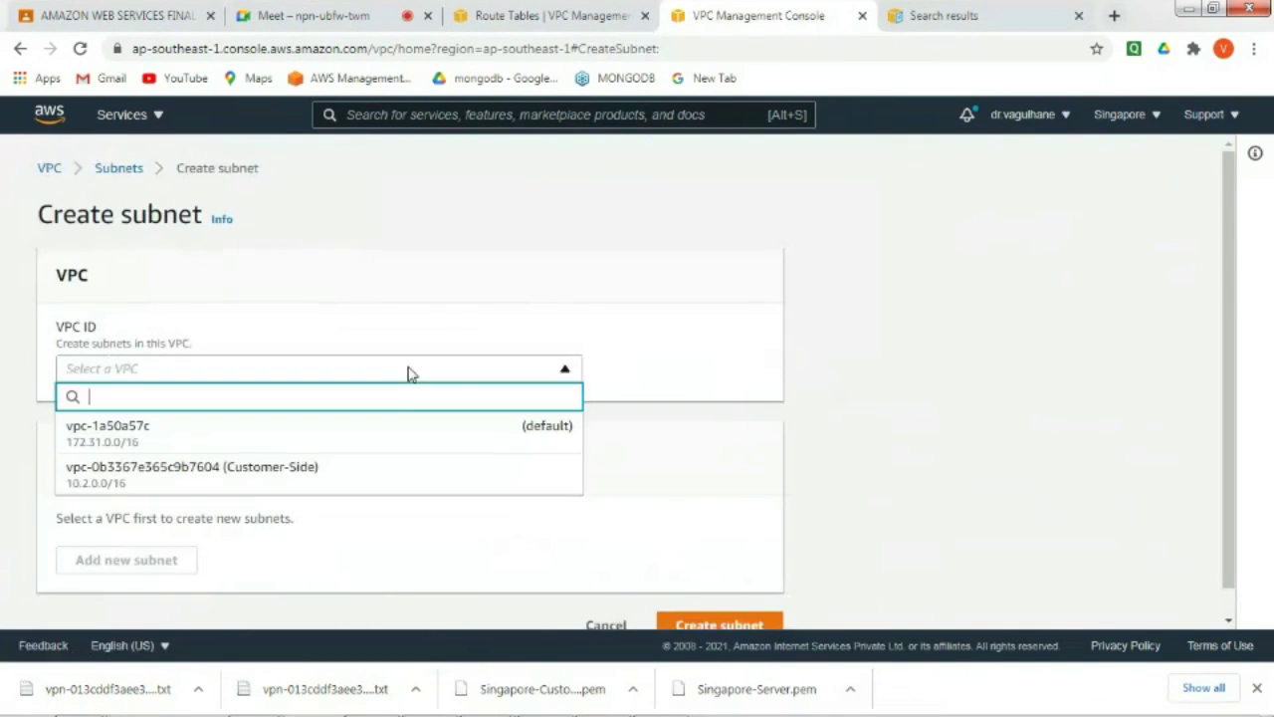
pyautogui.click(402, 473)
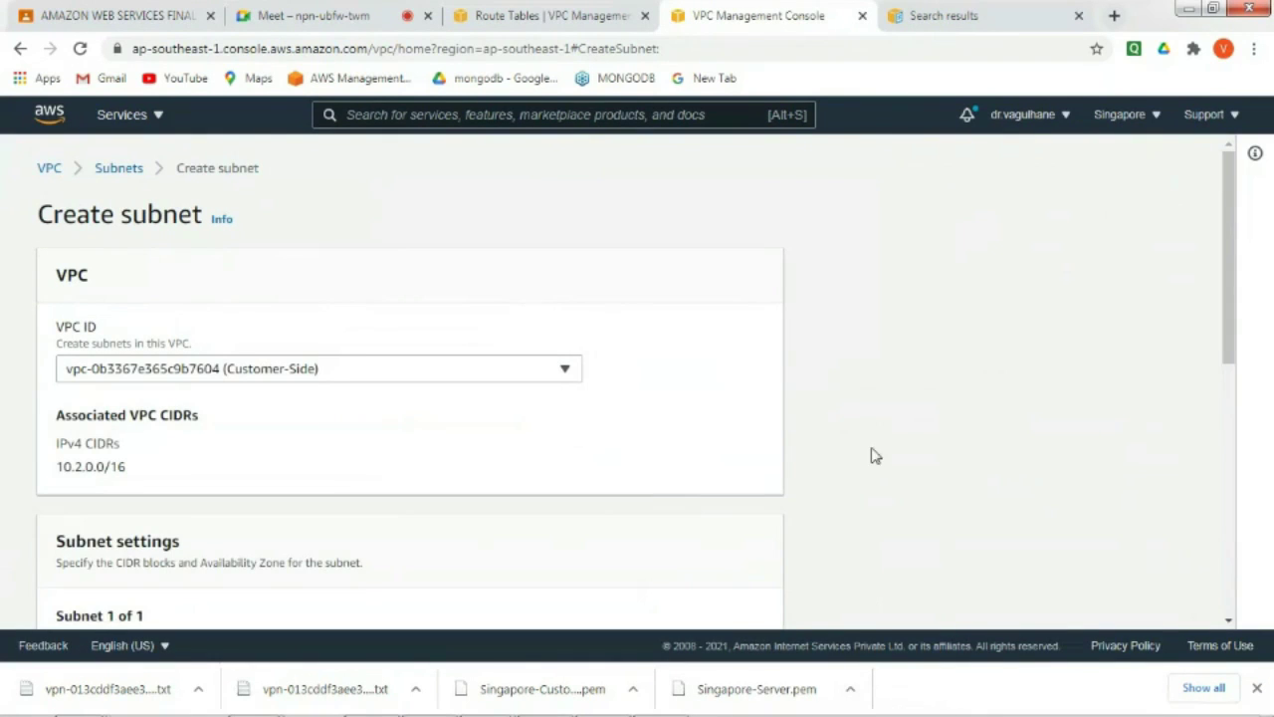
# - Name the subnet Customer-Side-Subnet and set its availability zone to Asia Pacific (Singapore) / ap-southeast-1a
pyautogui.moveTo(1228, 350); pyautogui.dragTo(1244, 469)
pyautogui.click(551, 404)
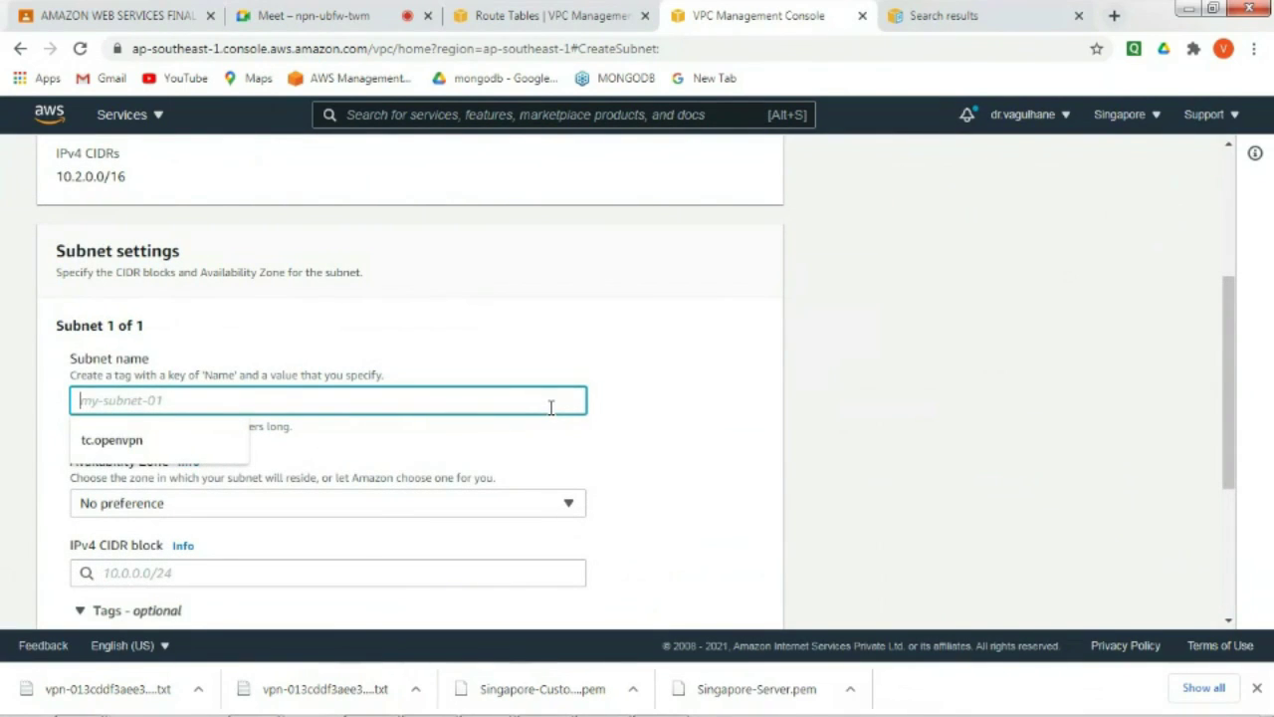
pyautogui.write('Customer')
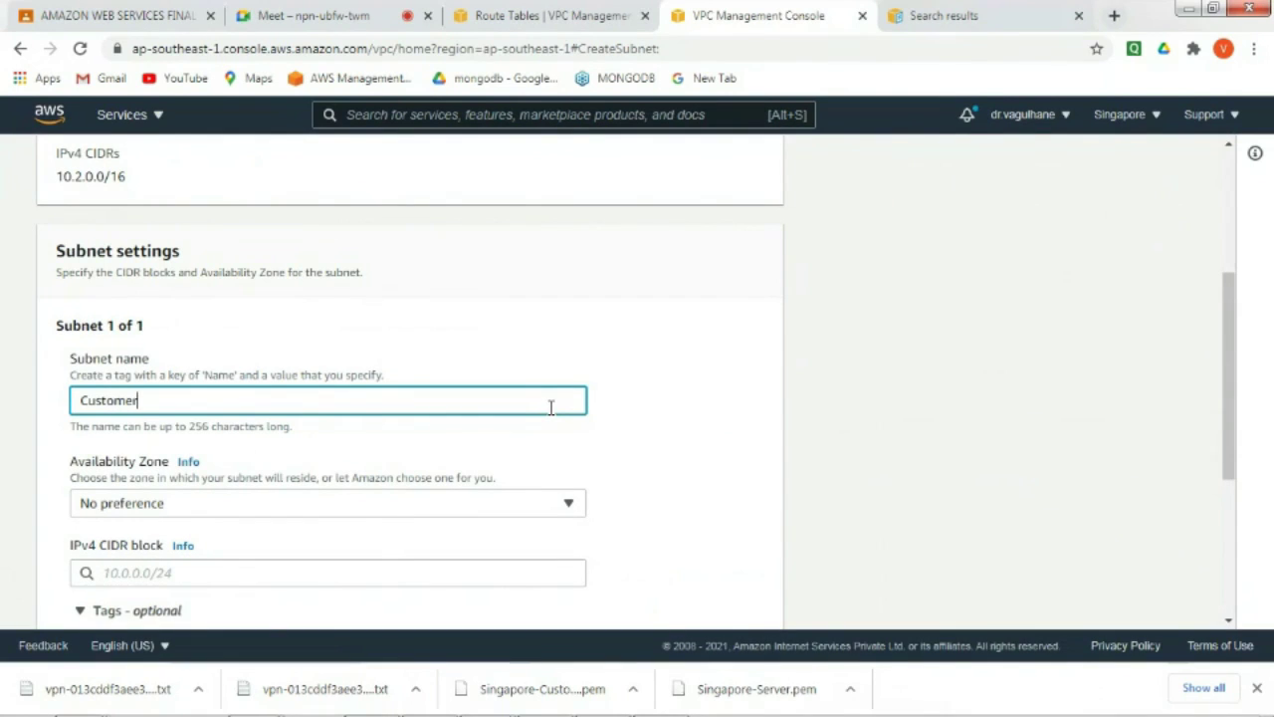
pyautogui.write('de-Subnet')
pyautogui.press('Tab')
pyautogui.press('Tab')
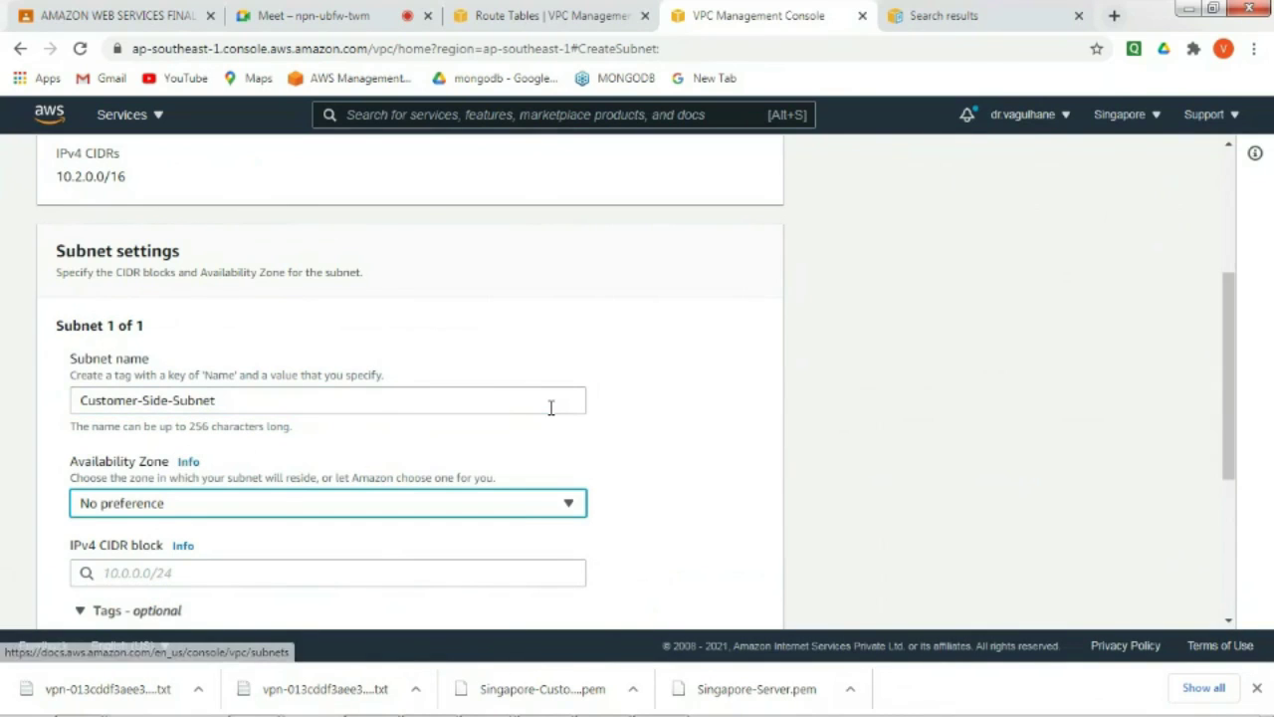
pyautogui.click(515, 506)
pyautogui.click(418, 395)
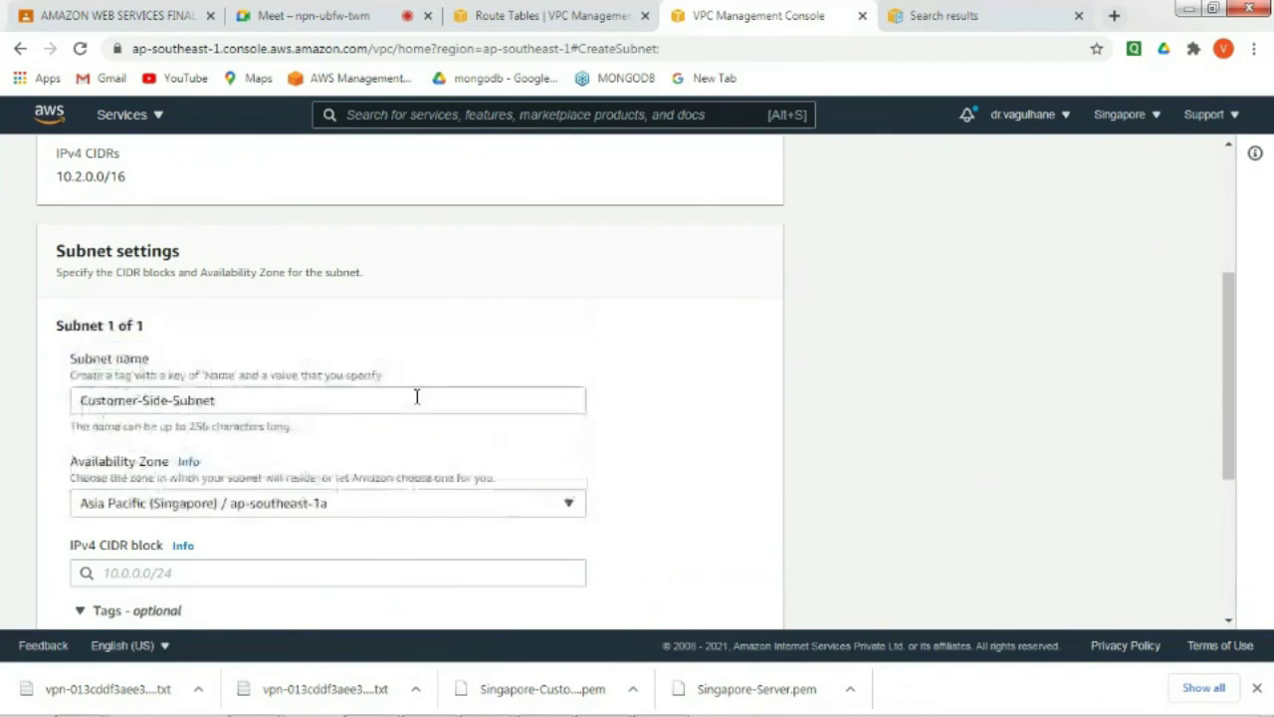
# - Set the subnet's IPv4 CIDR block to 10.2.0.0/24 and create the subnet
pyautogui.click(461, 576)
pyautogui.write('10.2.0')
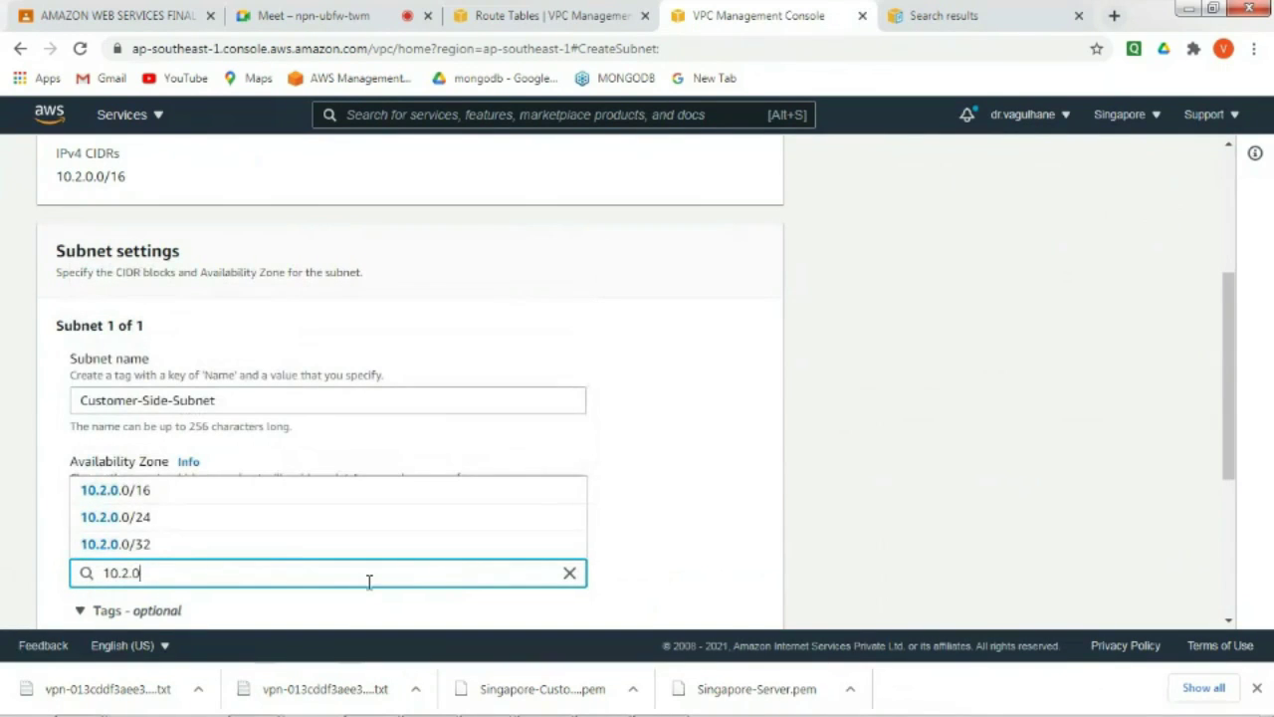
pyautogui.click(301, 524)
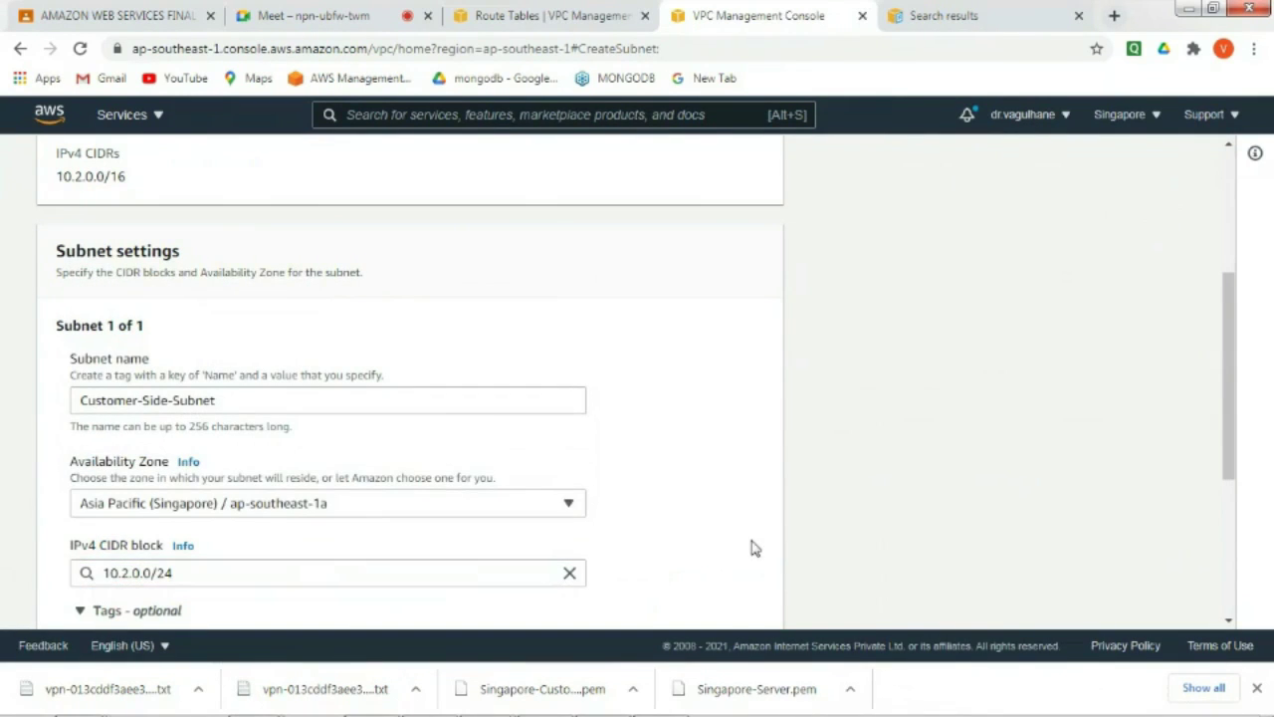
pyautogui.moveTo(1232, 438); pyautogui.dragTo(1231, 597)
pyautogui.click(708, 590)
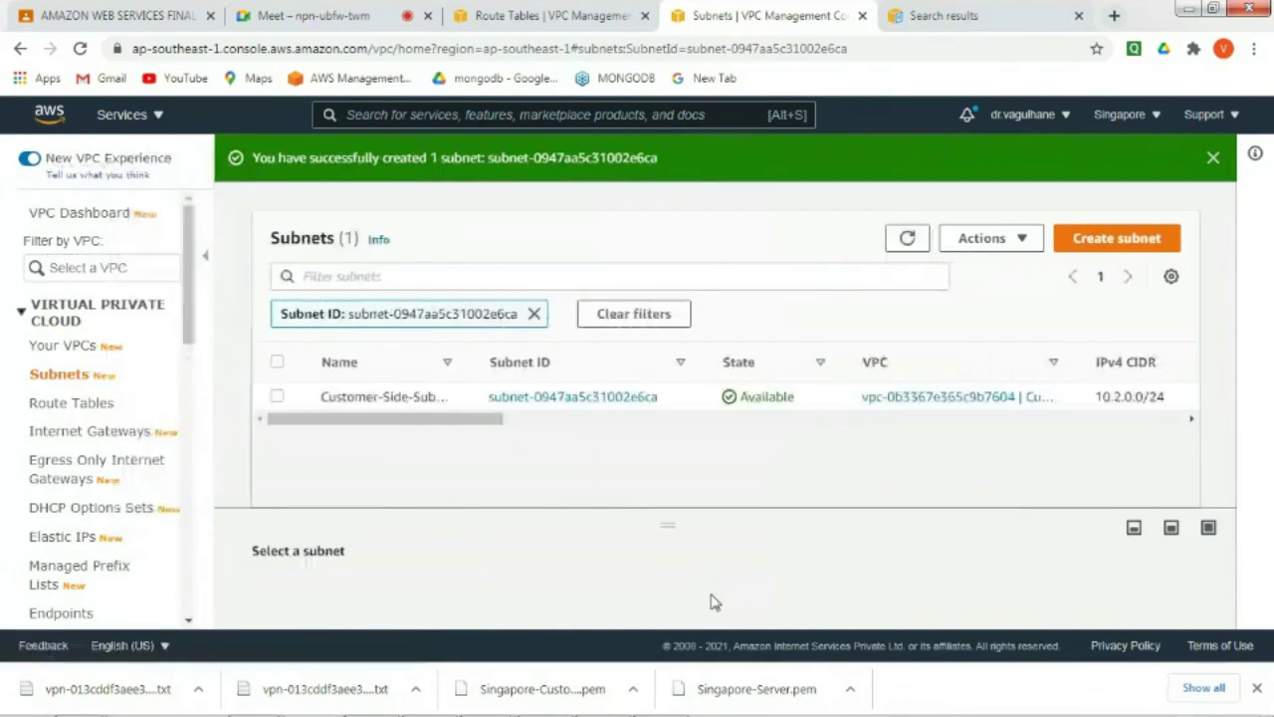
# - Clear the subnet ID filter and widen the Name column to show the full subnet names
pyautogui.click(531, 316)
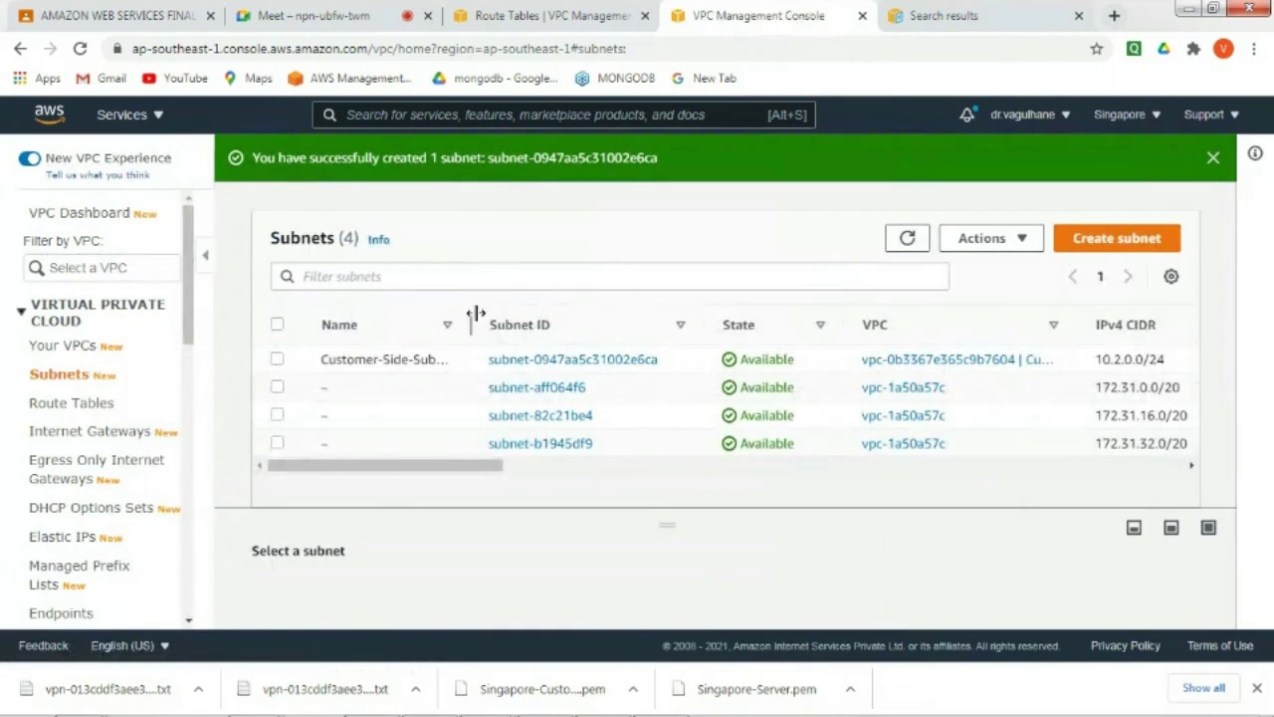
pyautogui.moveTo(478, 318); pyautogui.dragTo(514, 321)
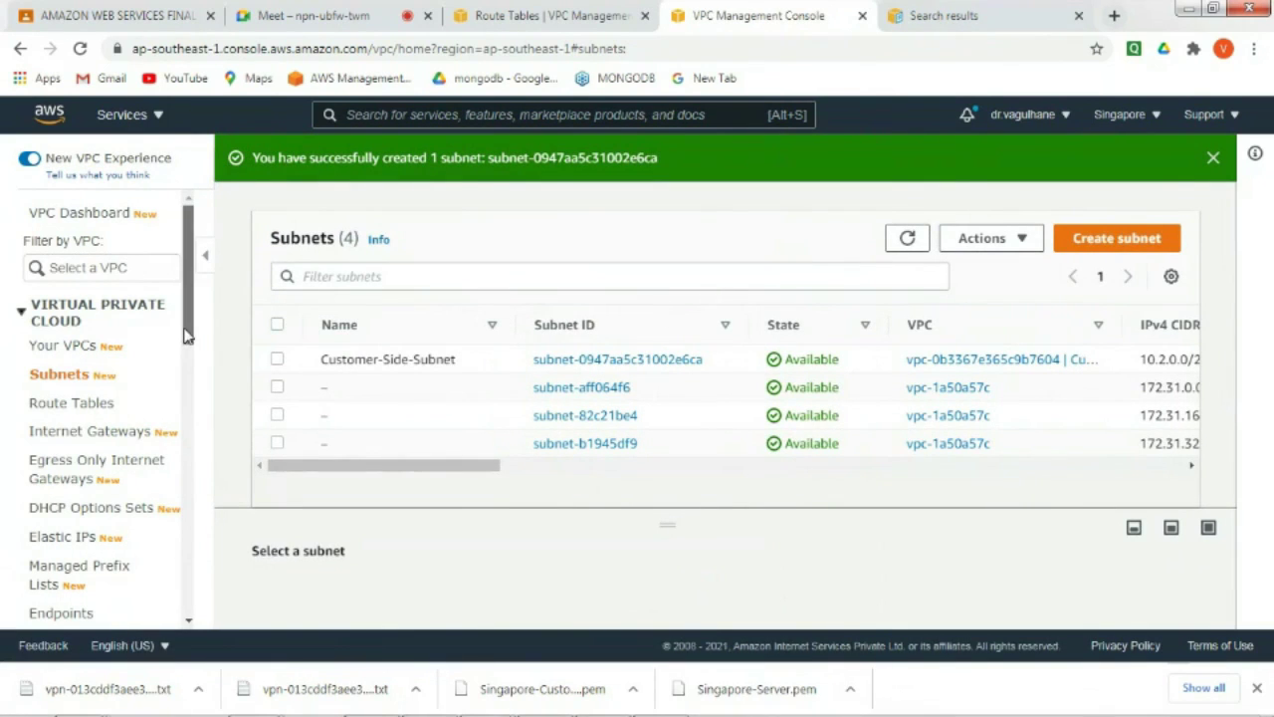
pyautogui.moveTo(185, 336); pyautogui.dragTo(197, 389)
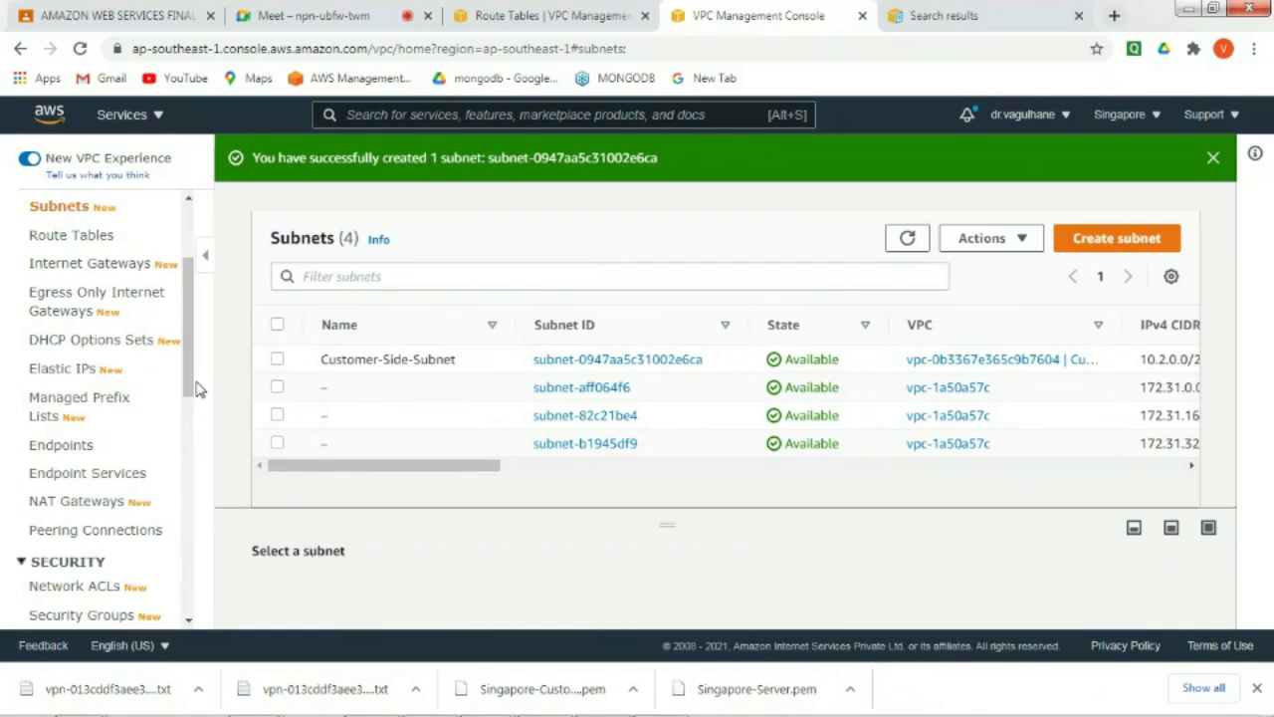
pyautogui.moveTo(188, 389); pyautogui.dragTo(129, 348)
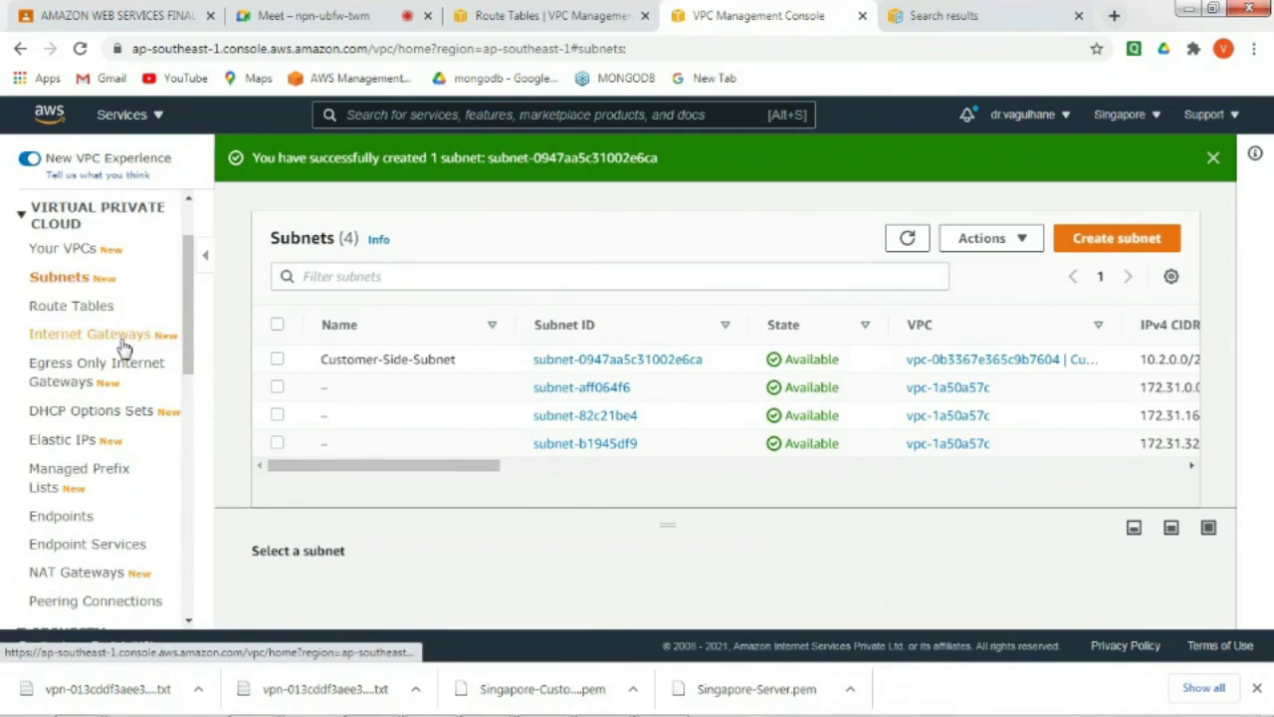
# - Create an internet gateway named Customer-side-IGW in the Singapore region
pyautogui.click(122, 346)
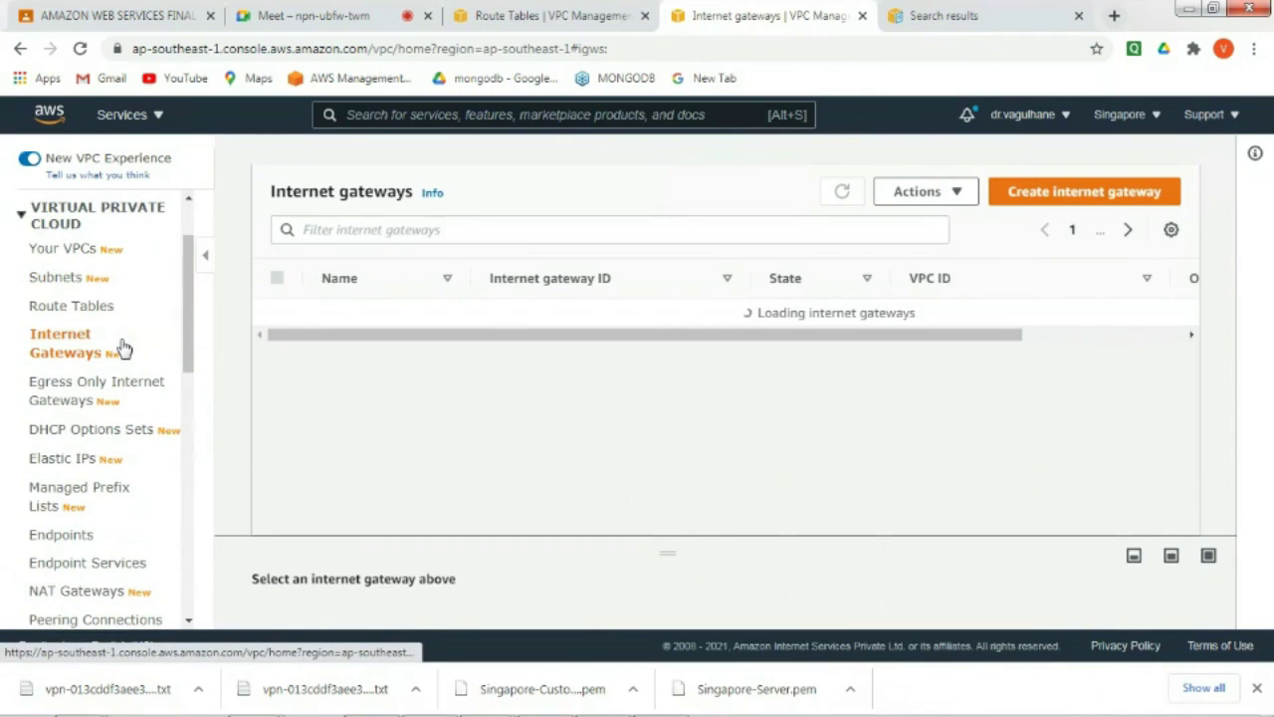
pyautogui.click(1011, 194)
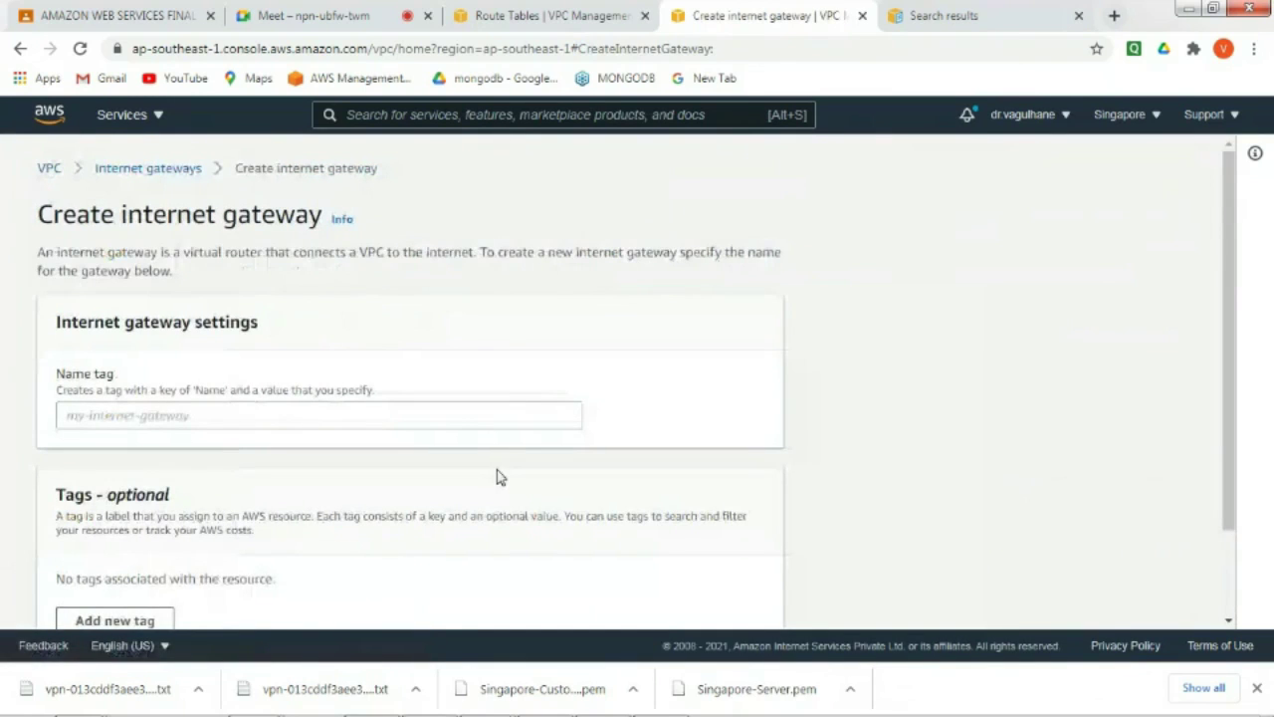
pyautogui.click(489, 423)
pyautogui.write('Cust')
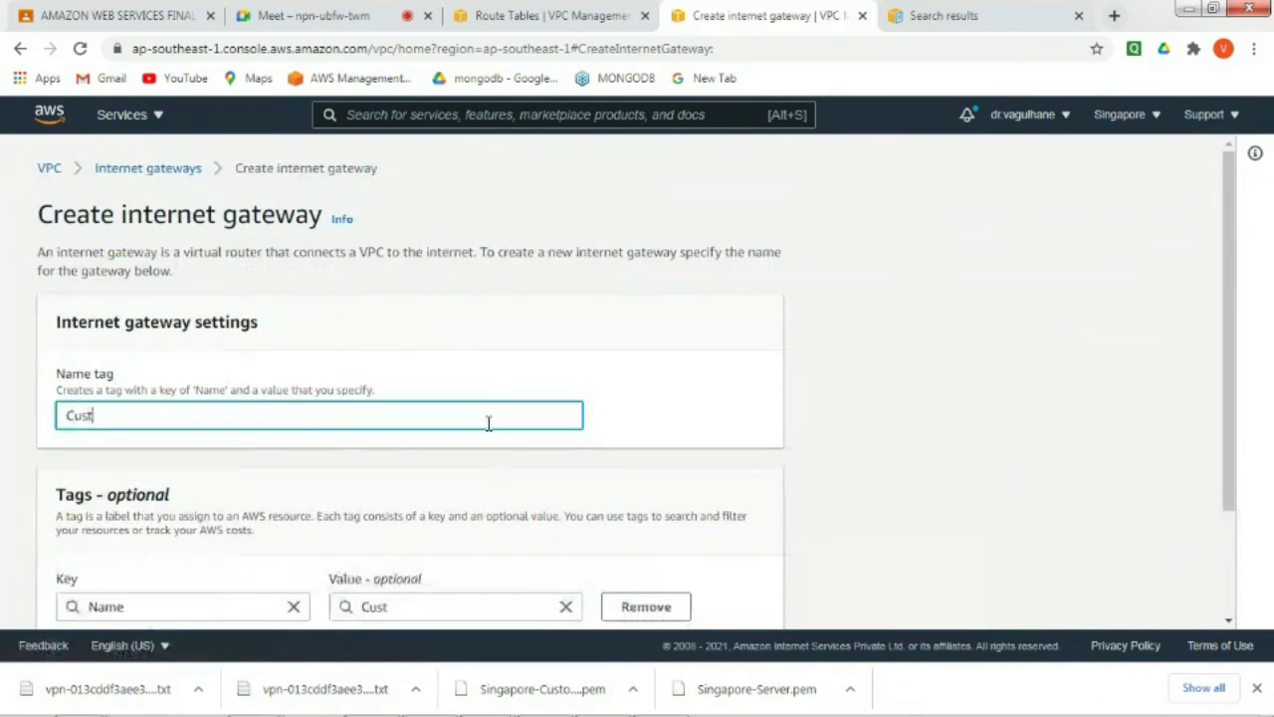
pyautogui.write('omer-i')
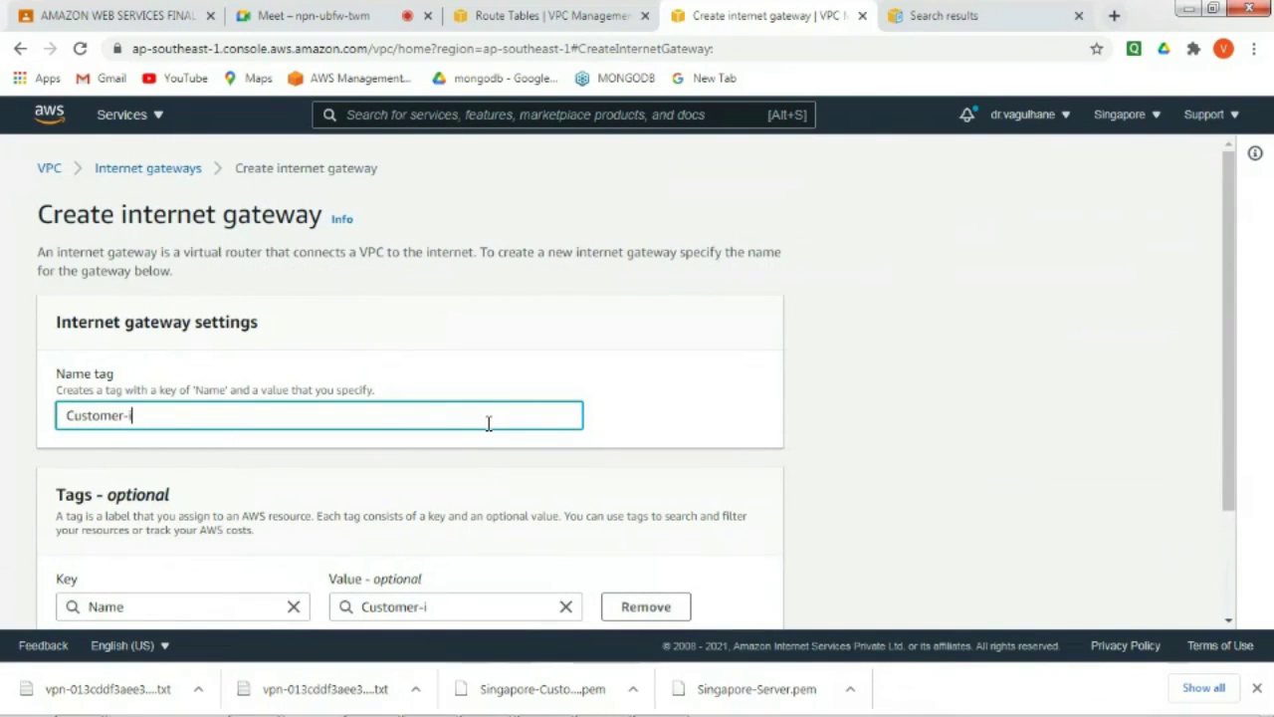
pyautogui.write('si')
pyautogui.press('BackSpace')
pyautogui.press('BackSpace')
pyautogui.press('BackSpace')
pyautogui.write('side-')
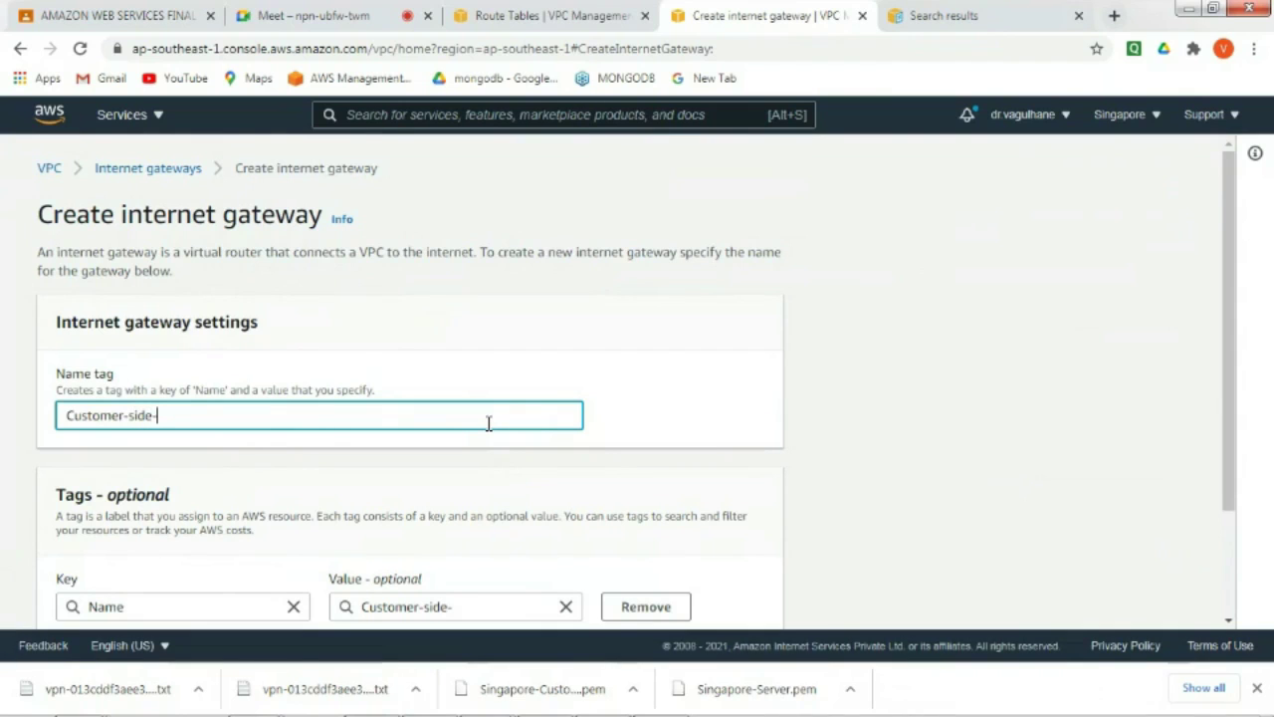
pyautogui.write('IGW')
pyautogui.moveTo(1227, 447); pyautogui.dragTo(1245, 638)
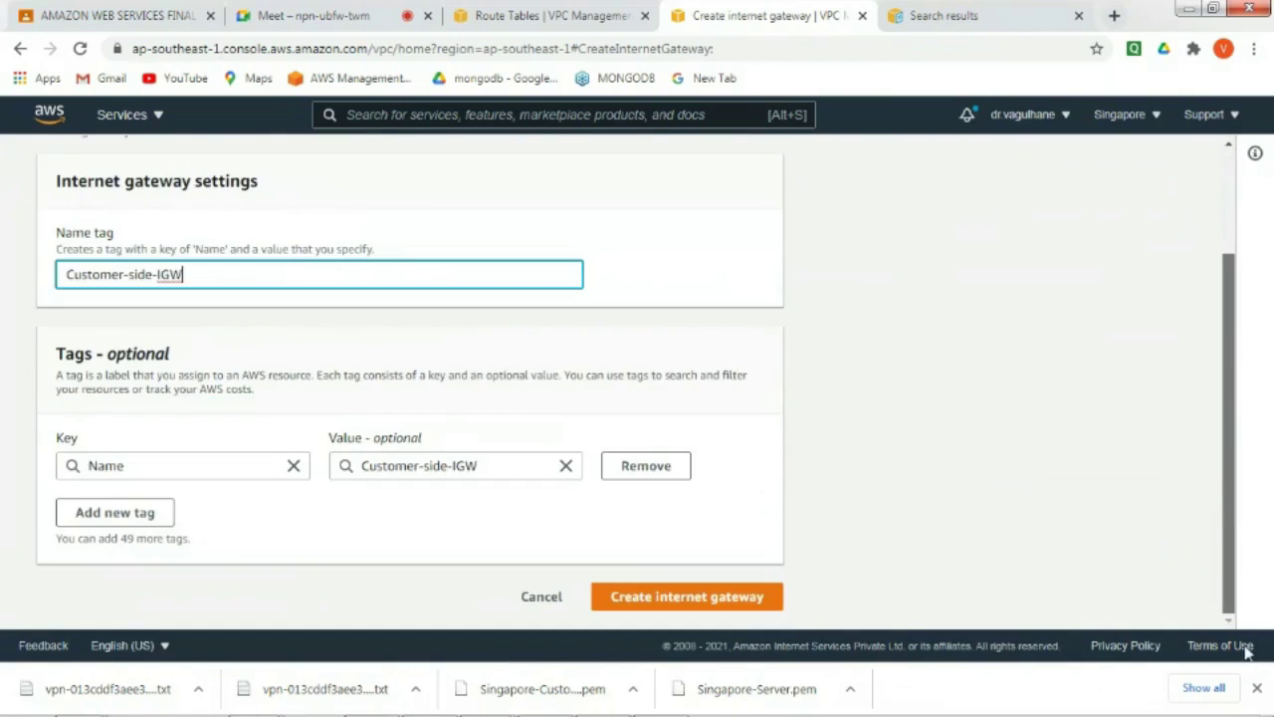
pyautogui.click(732, 597)
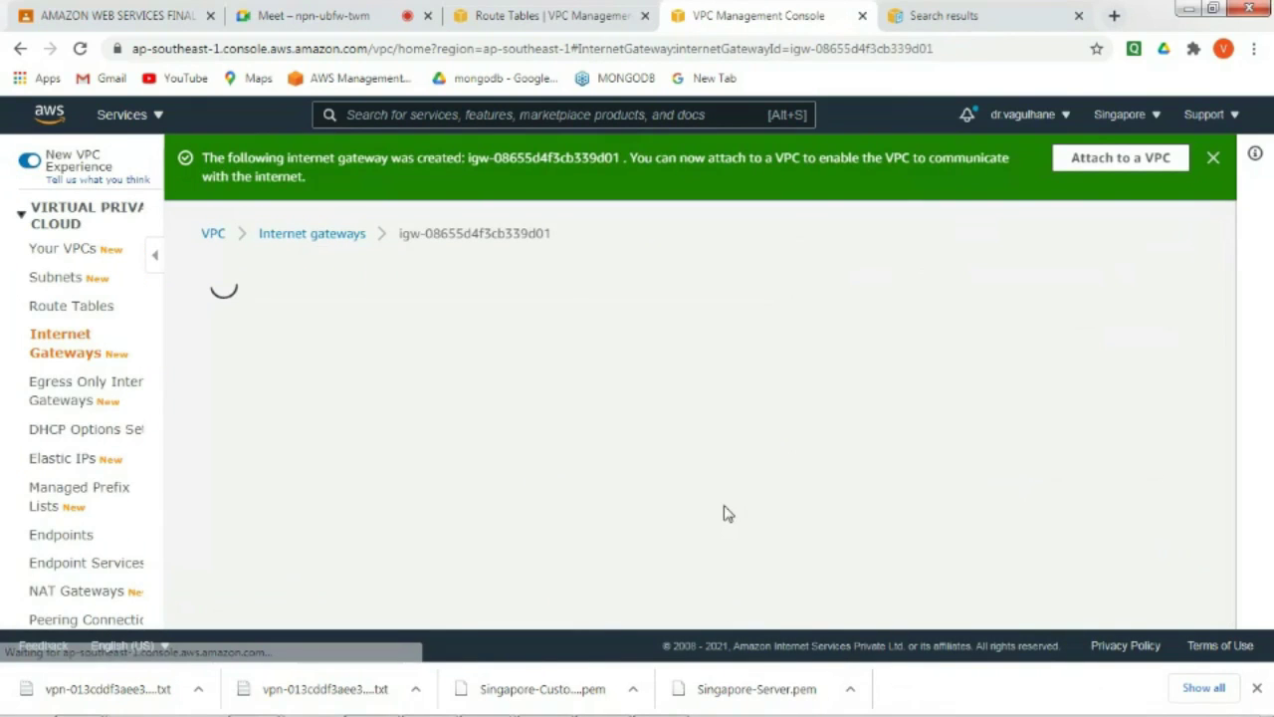
# - Attach the Customer-side-IGW internet gateway to the Customer-Side VPC
pyautogui.click(398, 422)
pyautogui.click(697, 489)
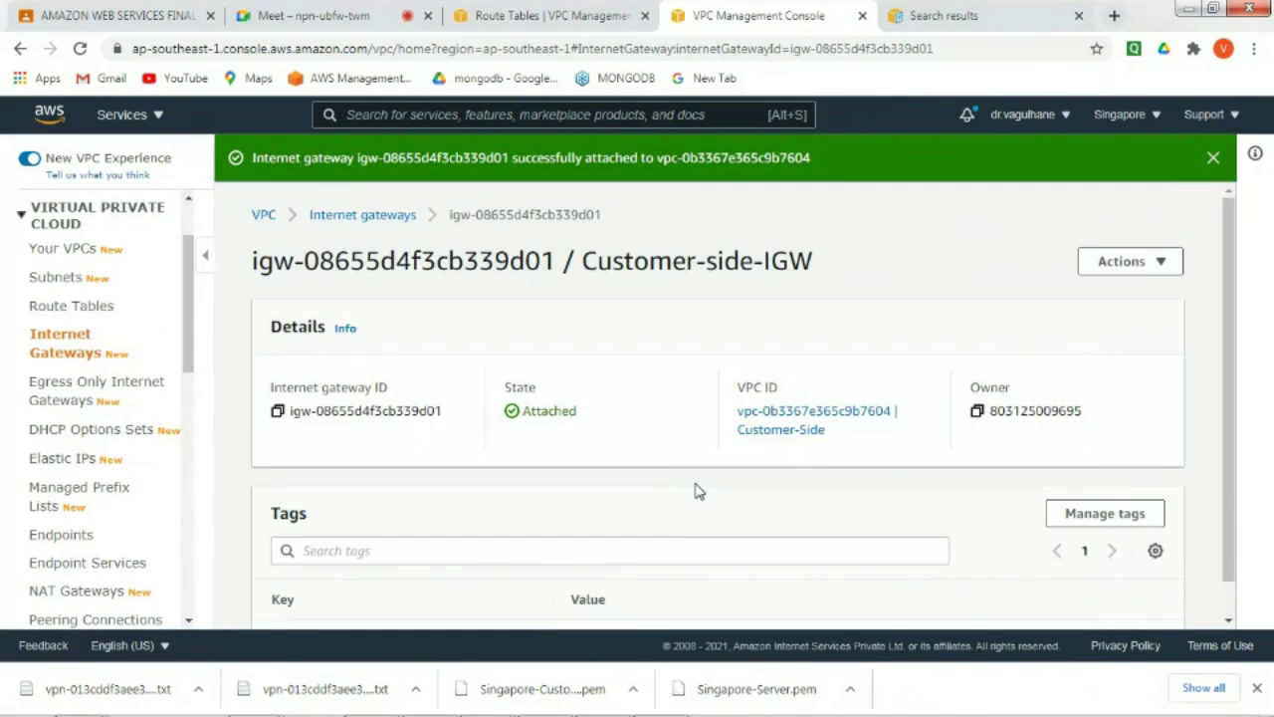
pyautogui.scroll(-1, 1238, 552)
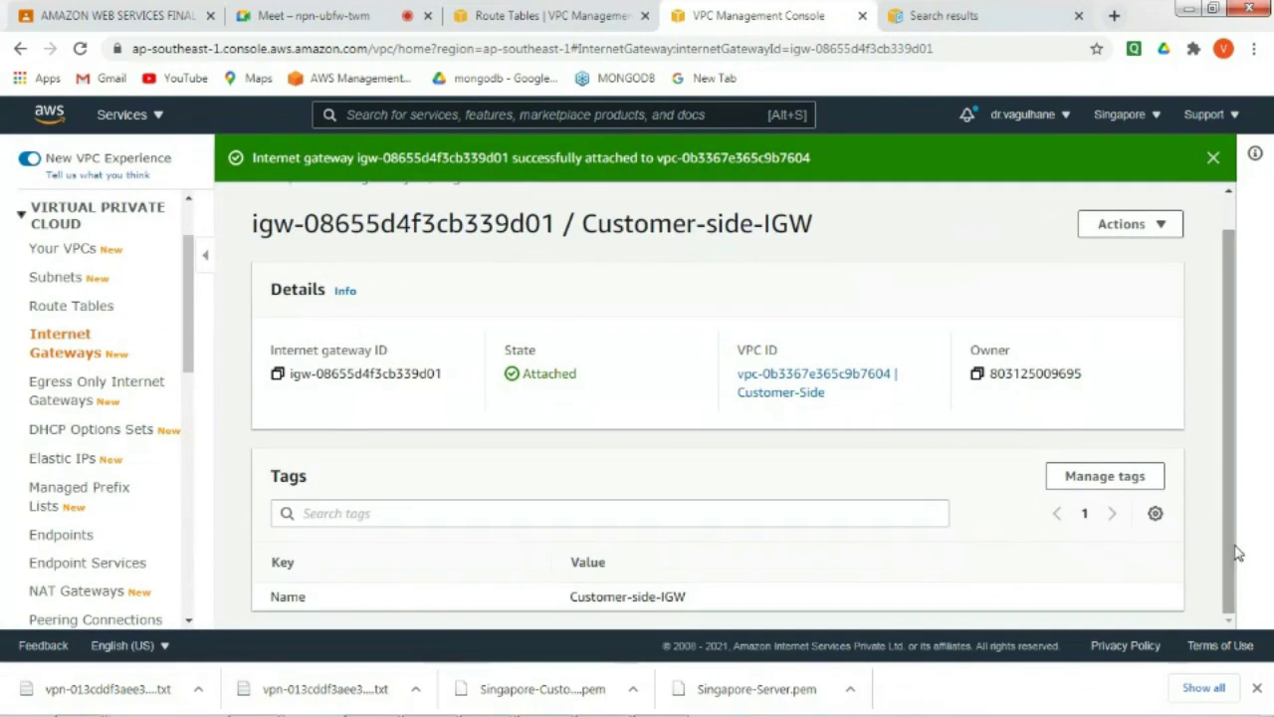
# - Create a route table named Customer-Side-Table in the Customer-Side VPC
pyautogui.click(112, 312)
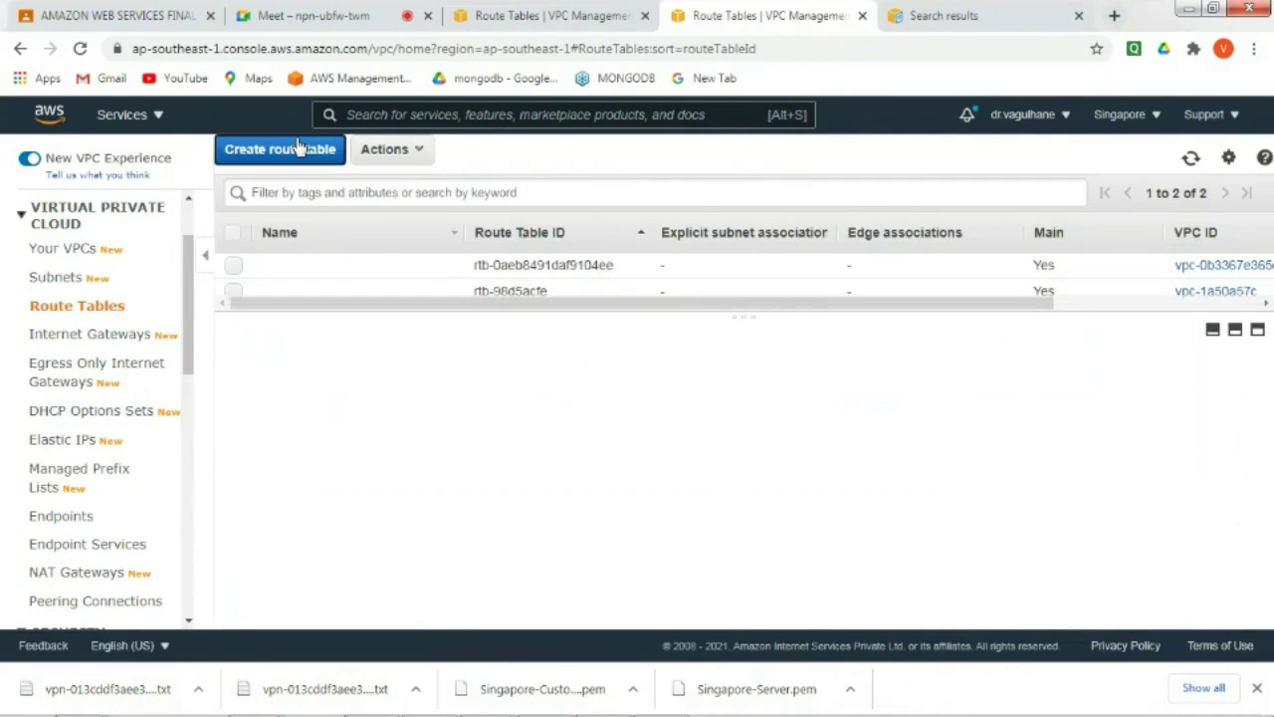
pyautogui.click(299, 147)
pyautogui.click(349, 279)
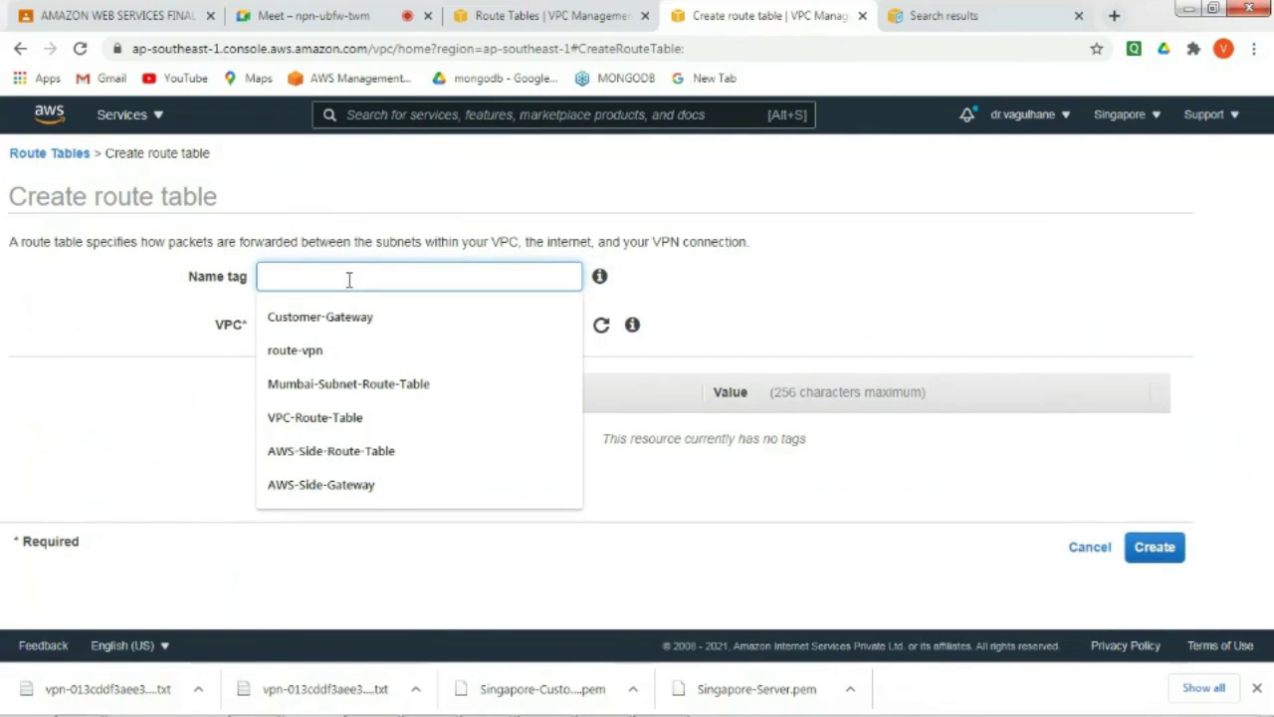
pyautogui.write('C')
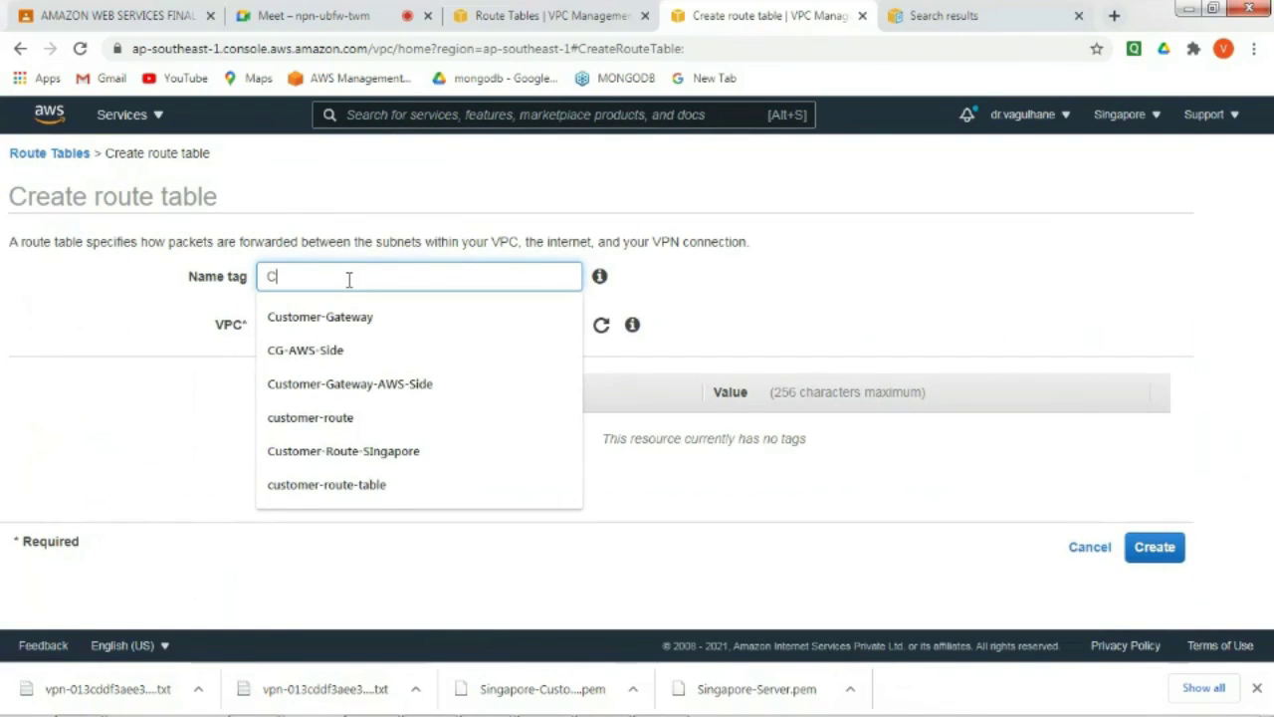
pyautogui.write('ustome')
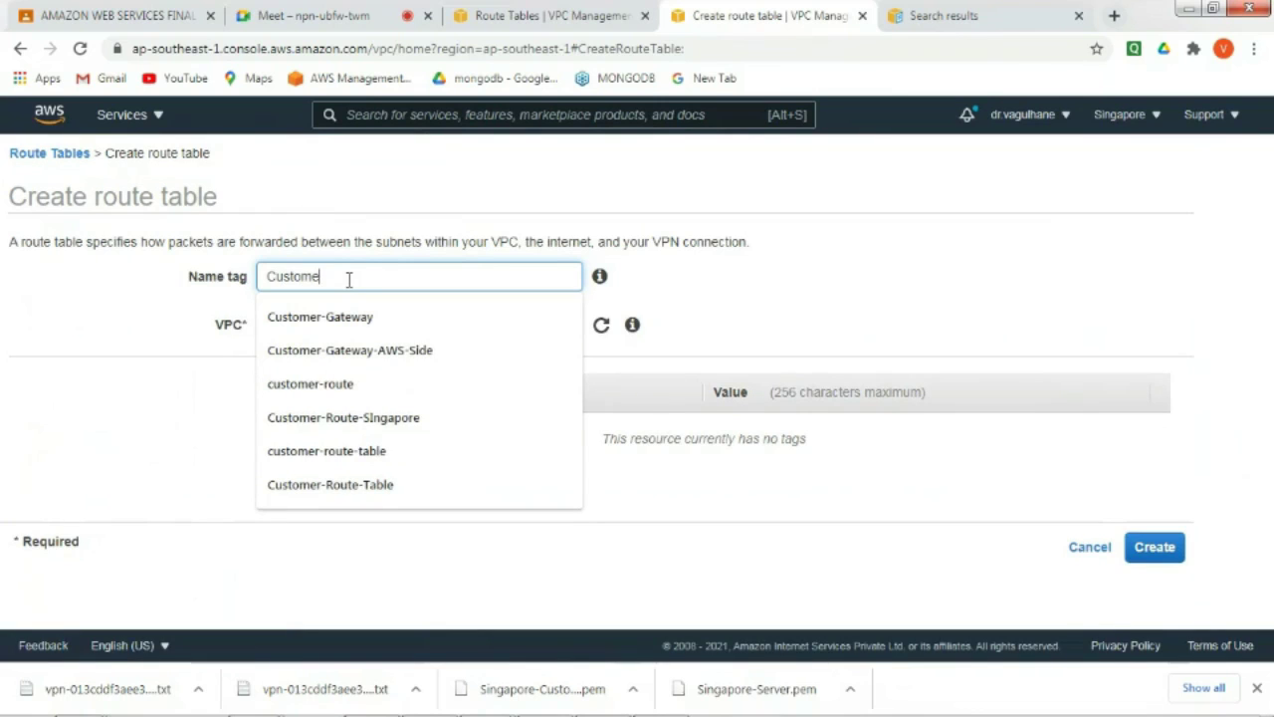
pyautogui.write('r-Sid')
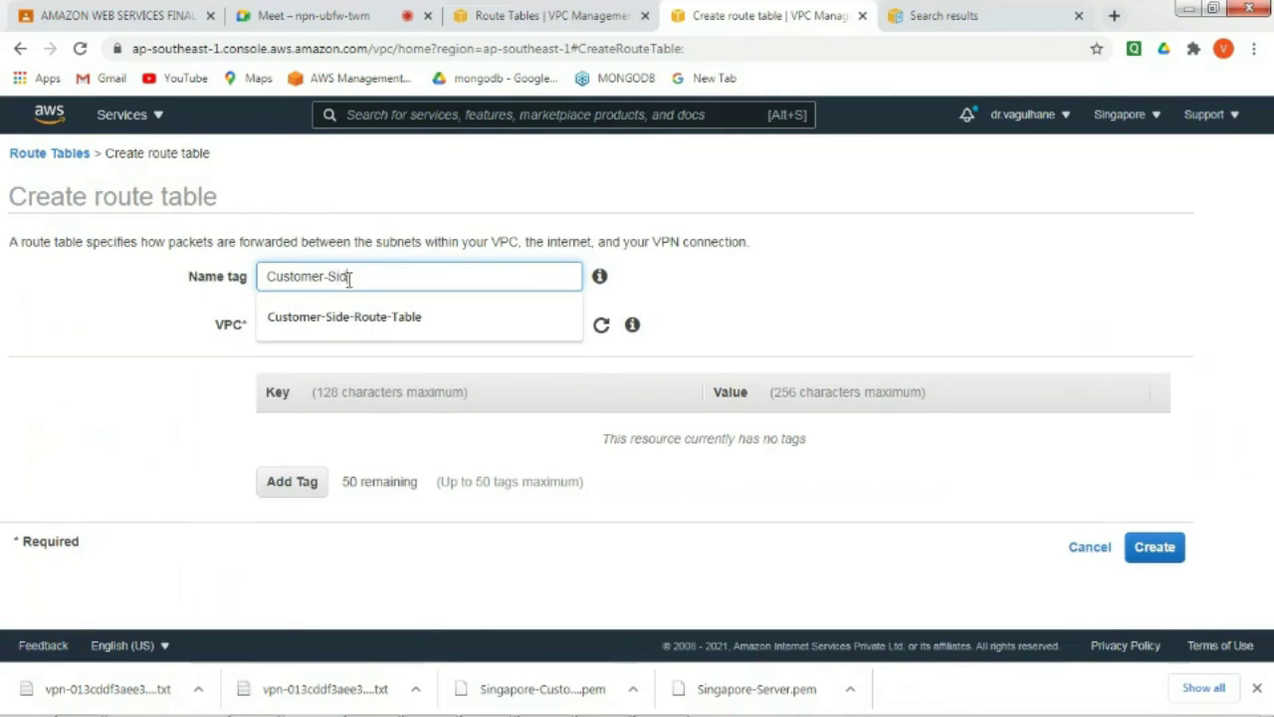
pyautogui.write('e-Table')
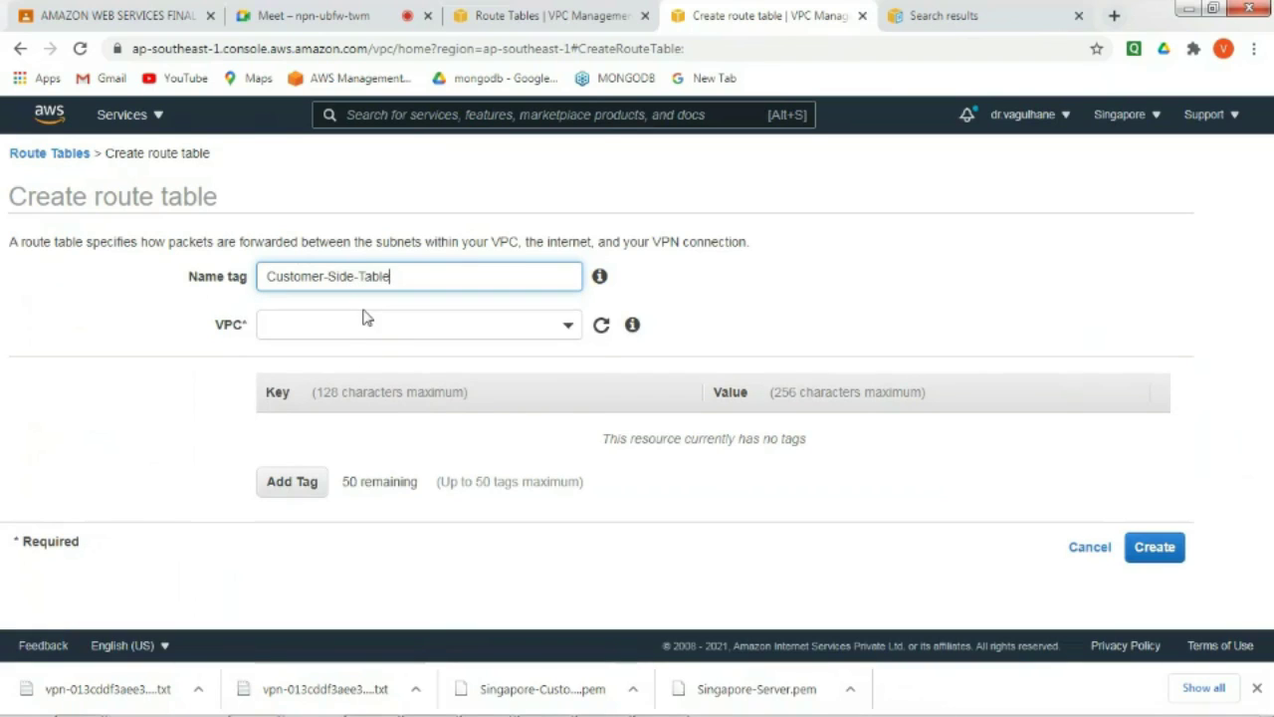
pyautogui.click(369, 328)
pyautogui.click(428, 436)
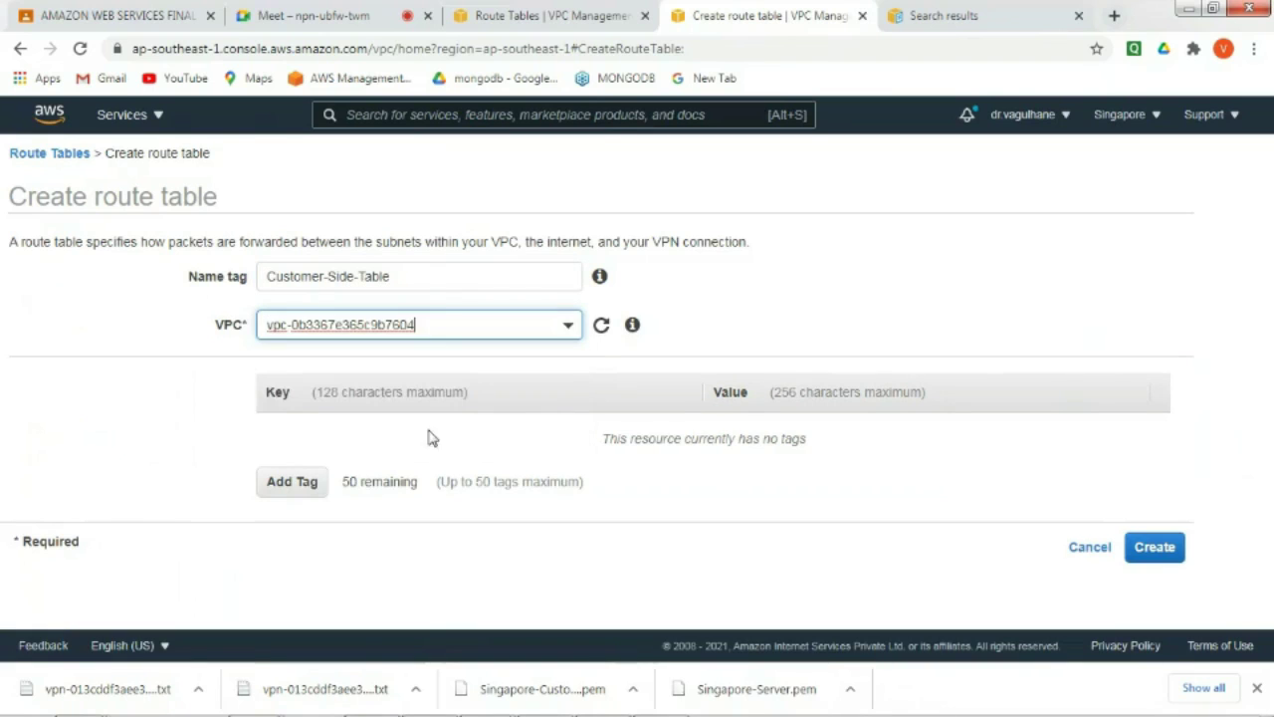
pyautogui.click(1146, 549)
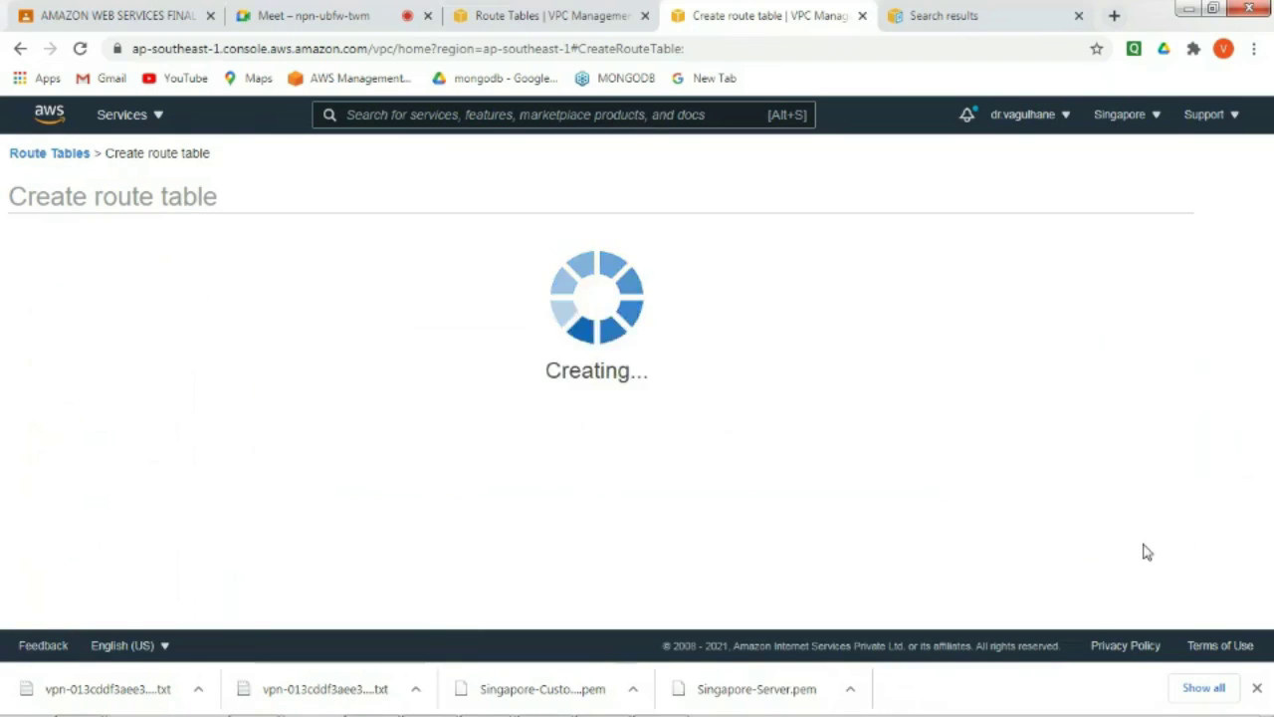
pyautogui.click(841, 363)
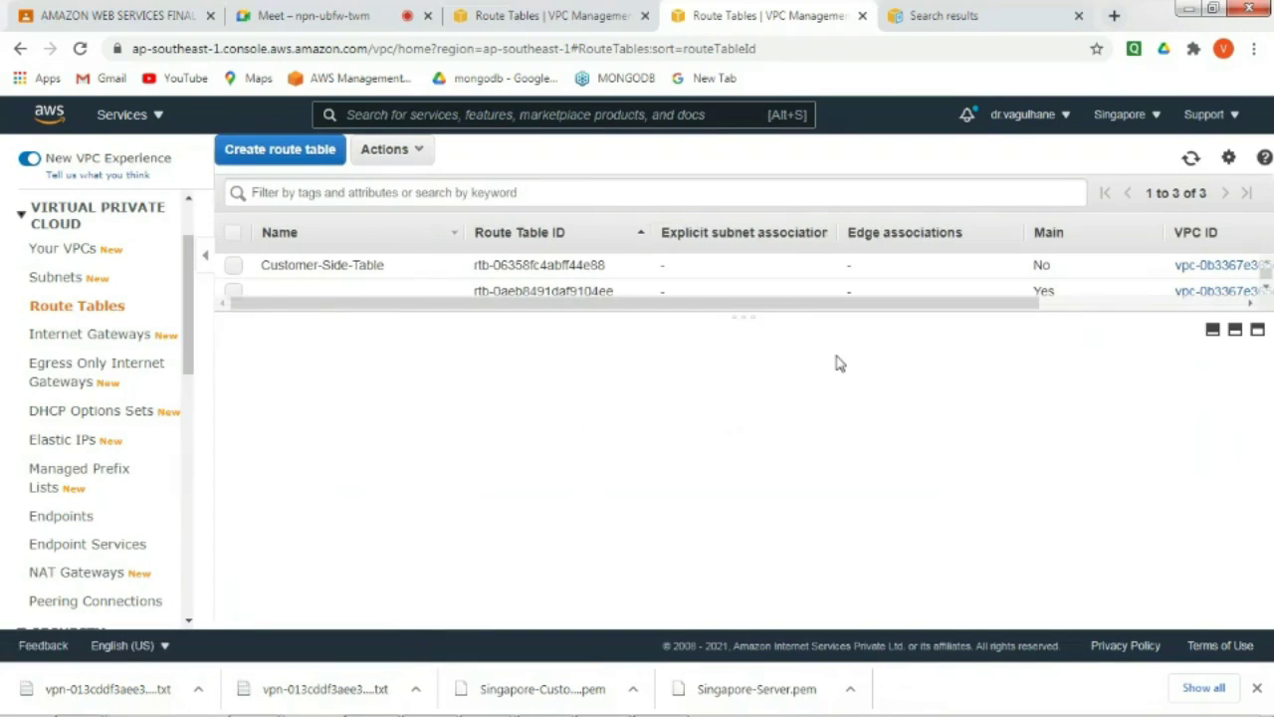
# - Add a route to Customer-Side-Table with destination 0.0.0.0/0 targeting the Customer-side-IGW internet gateway, and save the routes
pyautogui.click(234, 267)
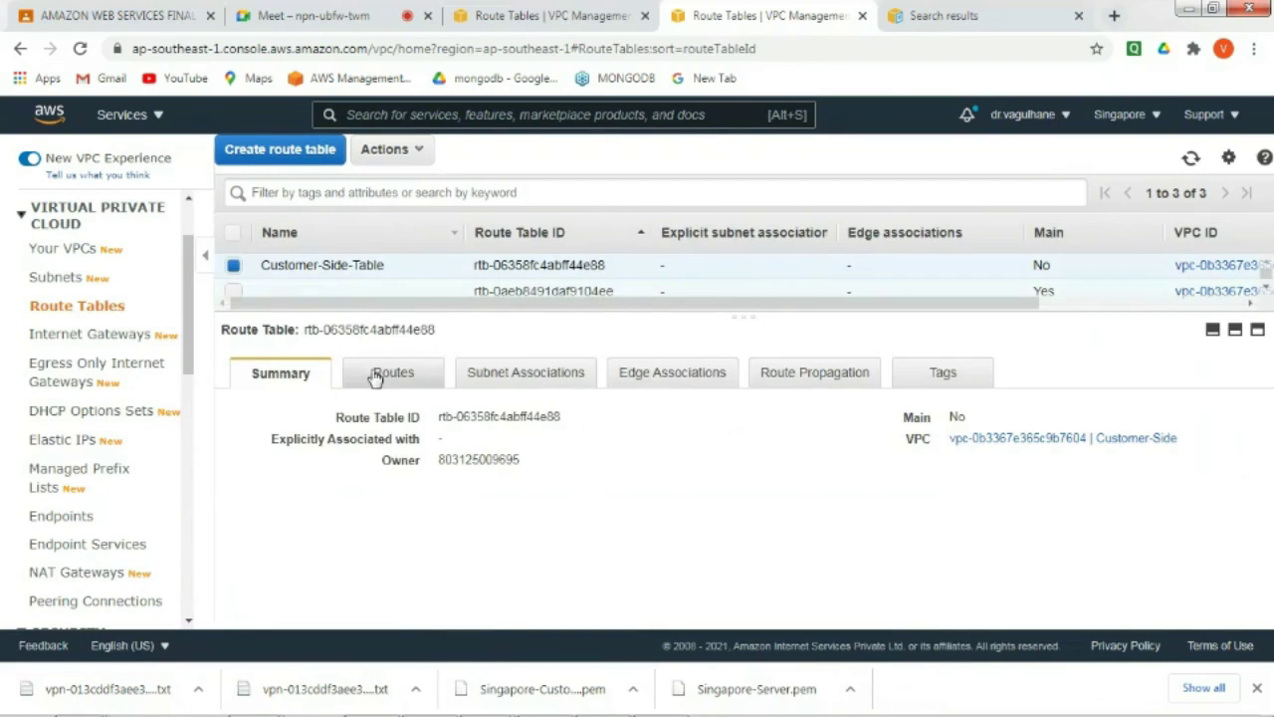
pyautogui.click(391, 376)
pyautogui.click(285, 424)
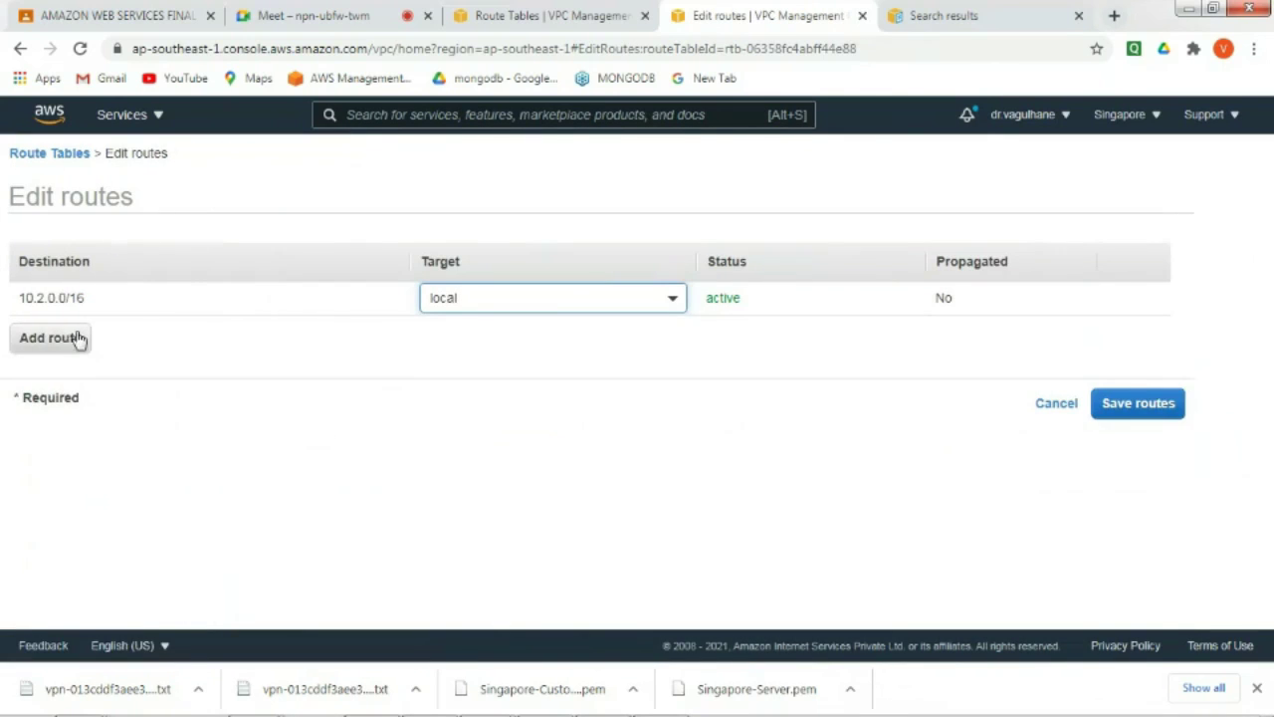
pyautogui.click(30, 337)
pyautogui.write('0.0.0.0/0')
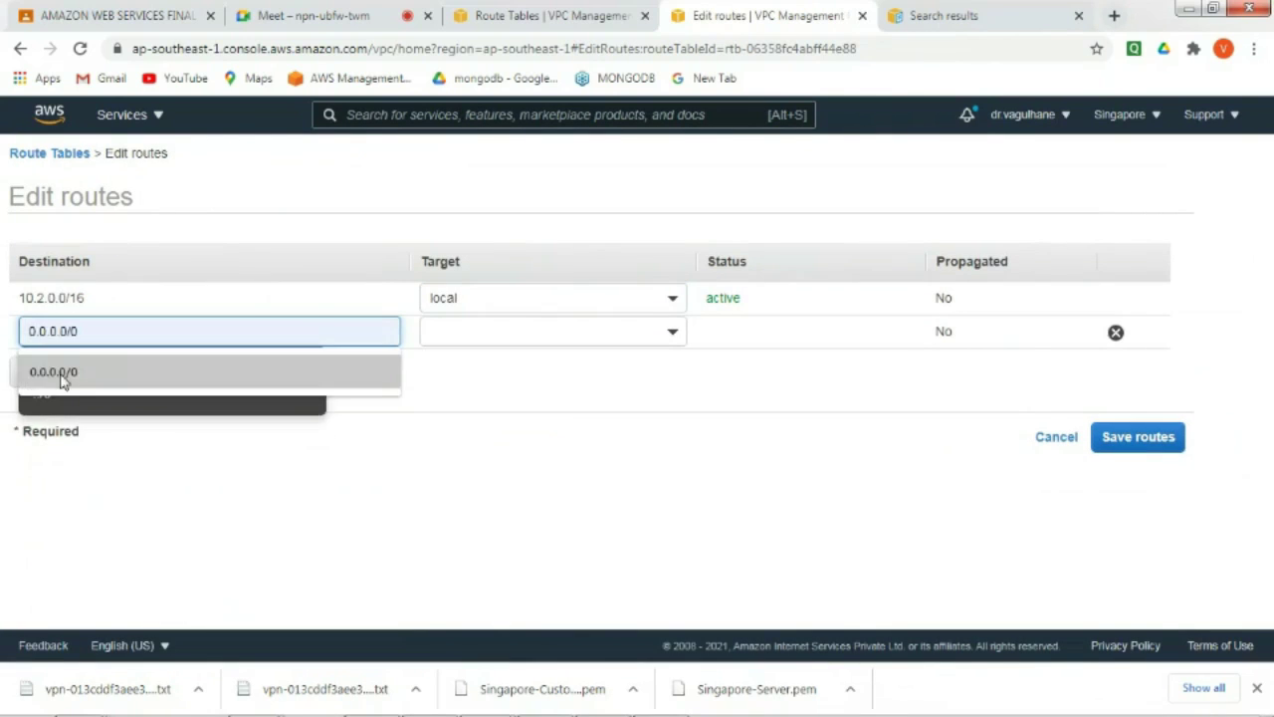
pyautogui.click(64, 378)
pyautogui.click(431, 336)
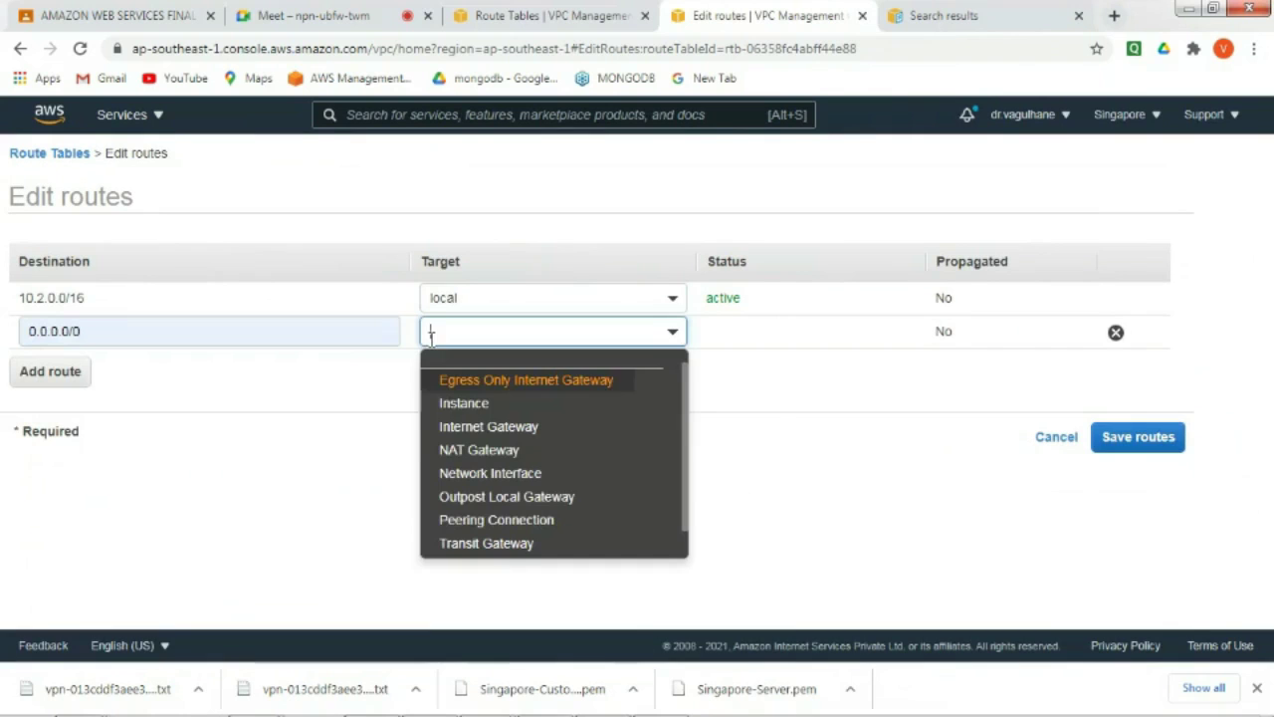
pyautogui.click(480, 428)
pyautogui.click(543, 389)
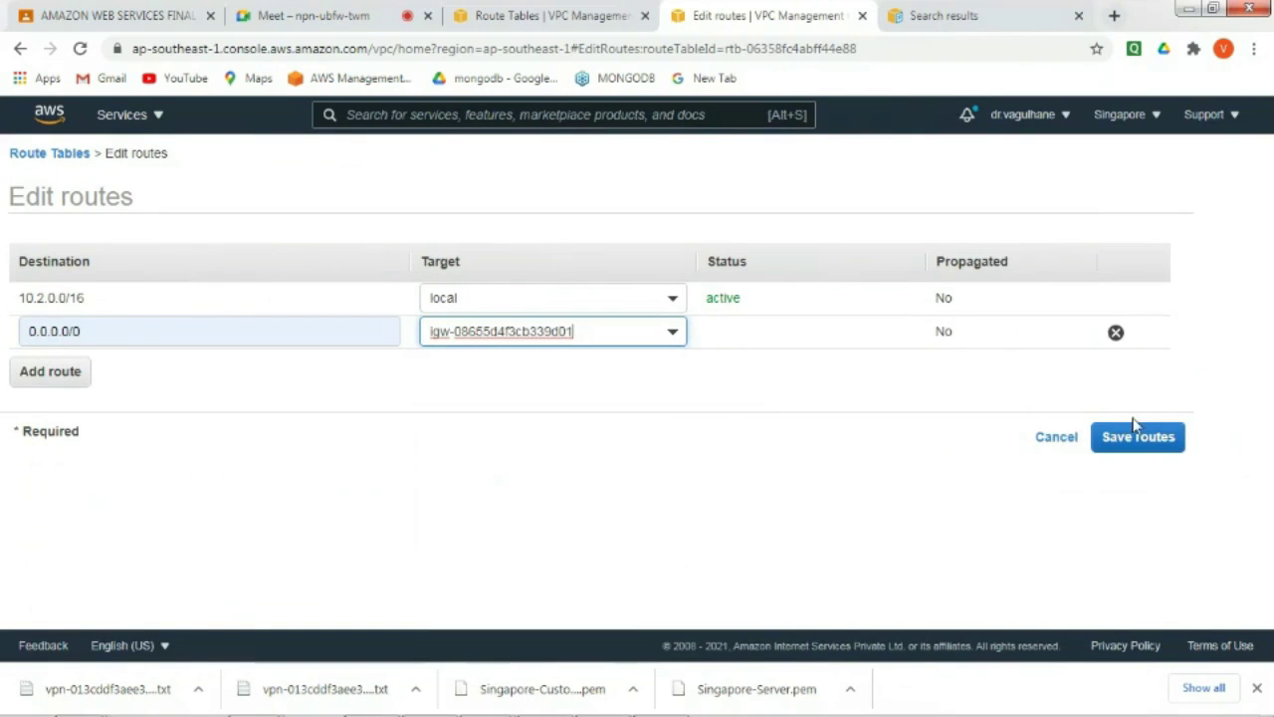
pyautogui.click(1178, 438)
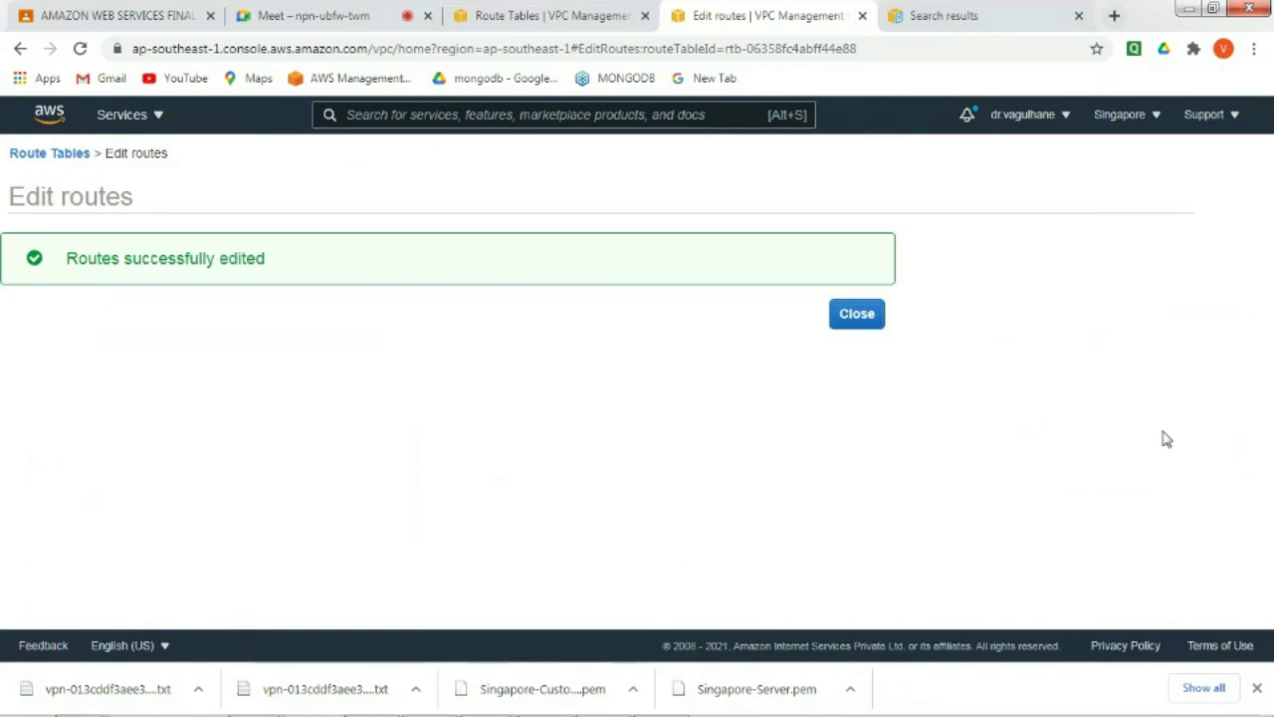
pyautogui.click(854, 314)
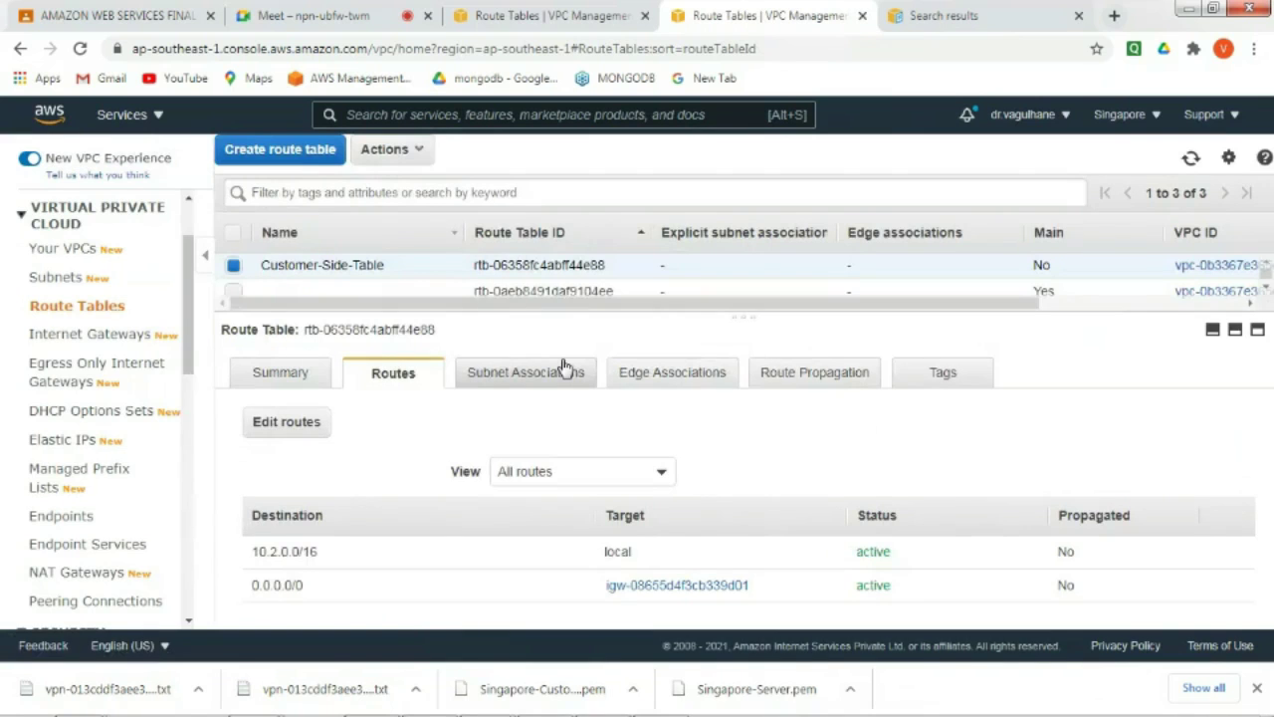
# - Associate the customer-side subnet 10.2.0.0/24 with Customer-Side-Table and save the association
pyautogui.click(565, 370)
pyautogui.click(304, 411)
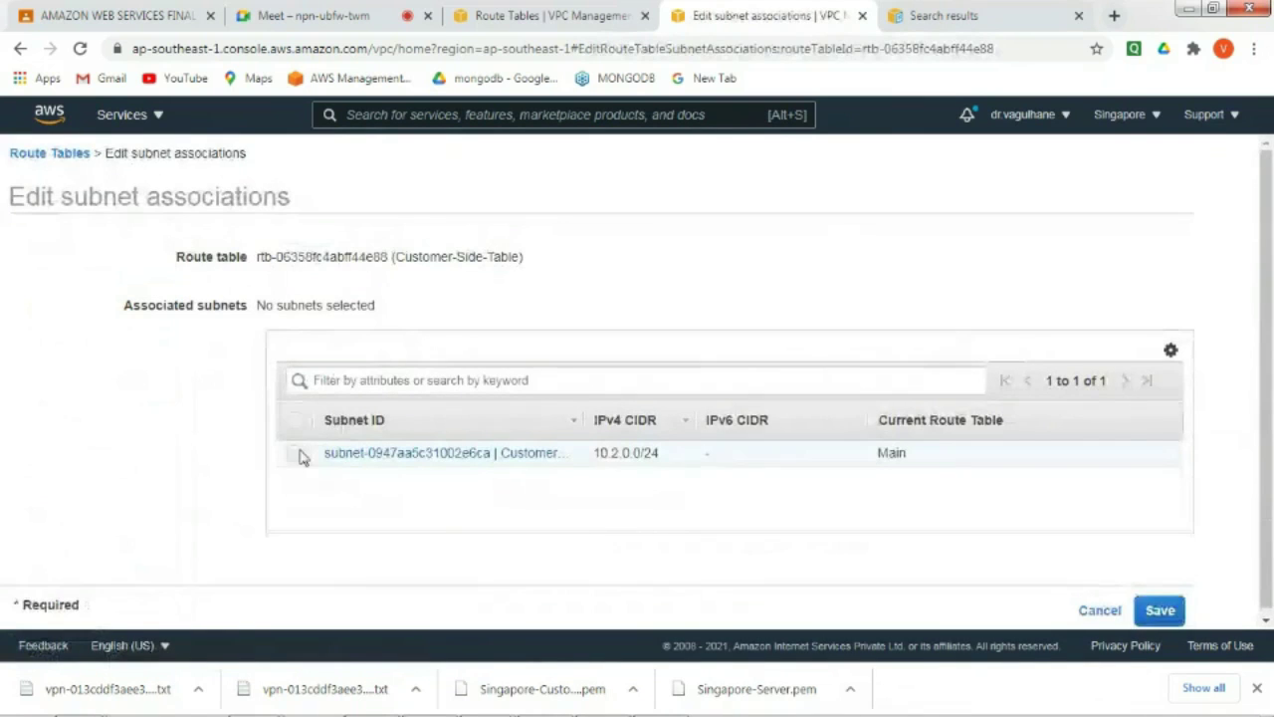
pyautogui.click(294, 458)
pyautogui.click(1159, 616)
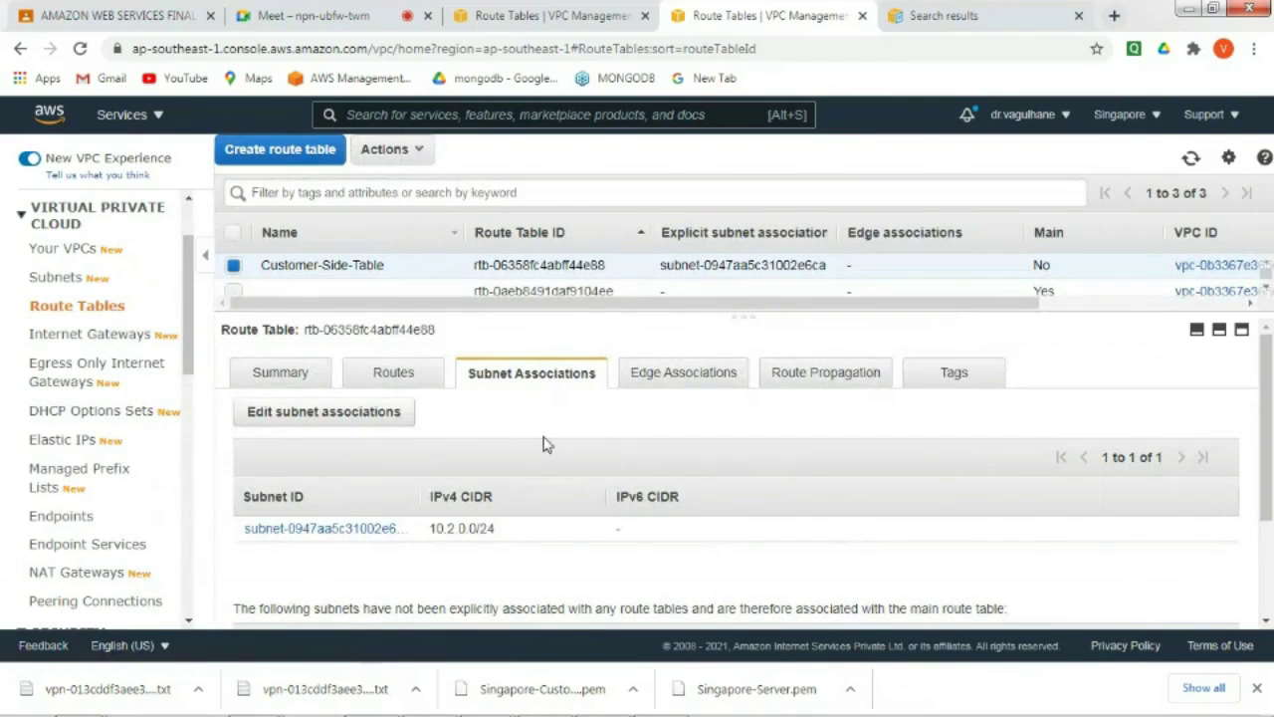
# - Switch to the EC2 service and list its instances without the running-state filter
pyautogui.click(124, 117)
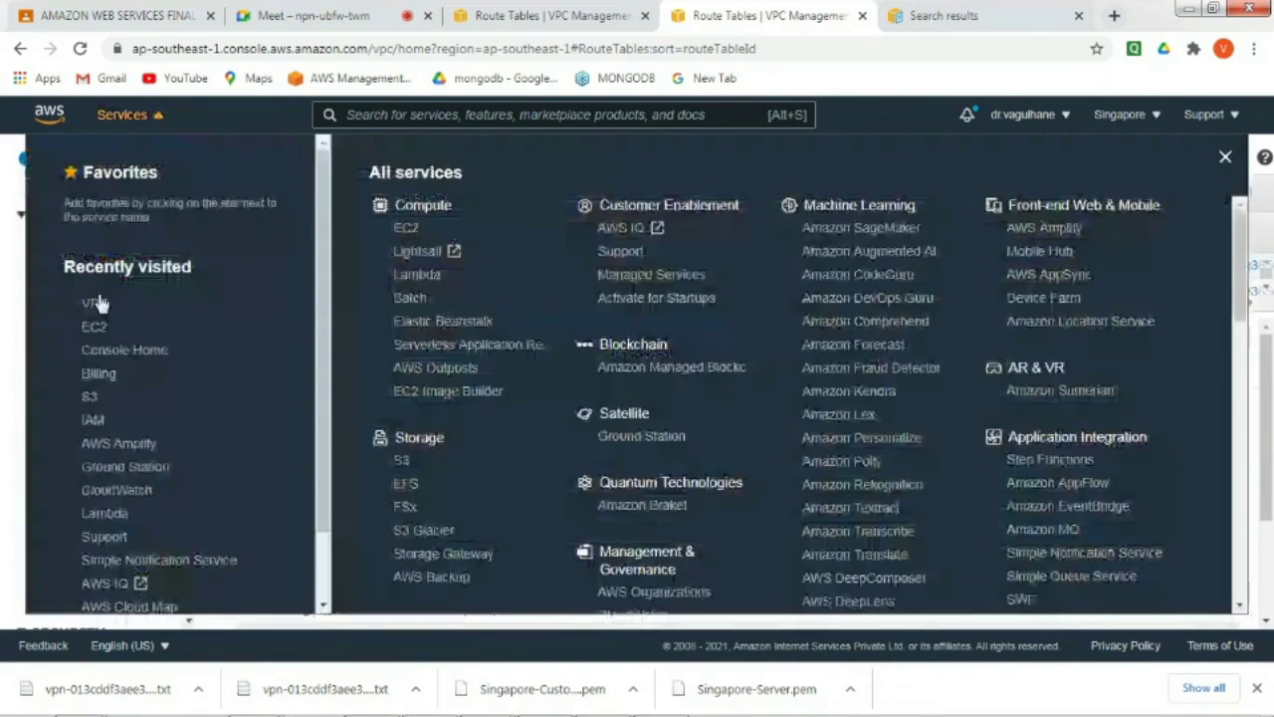
pyautogui.click(92, 326)
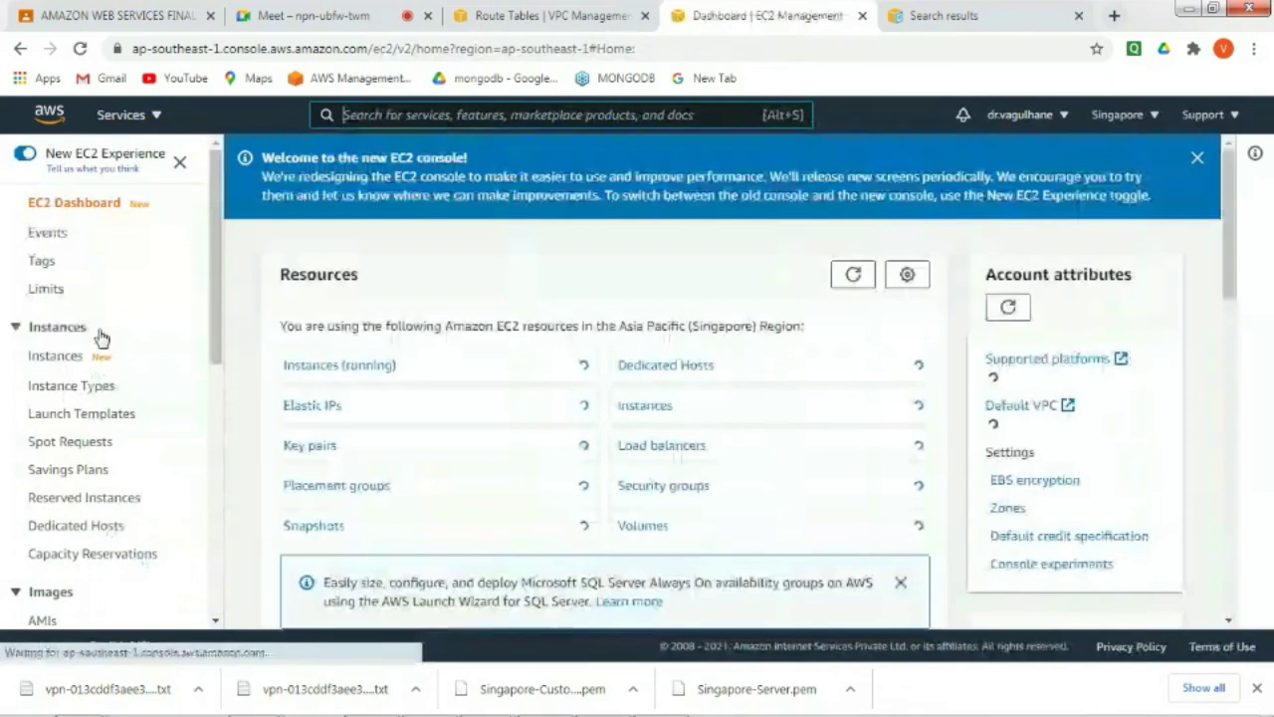
pyautogui.click(330, 363)
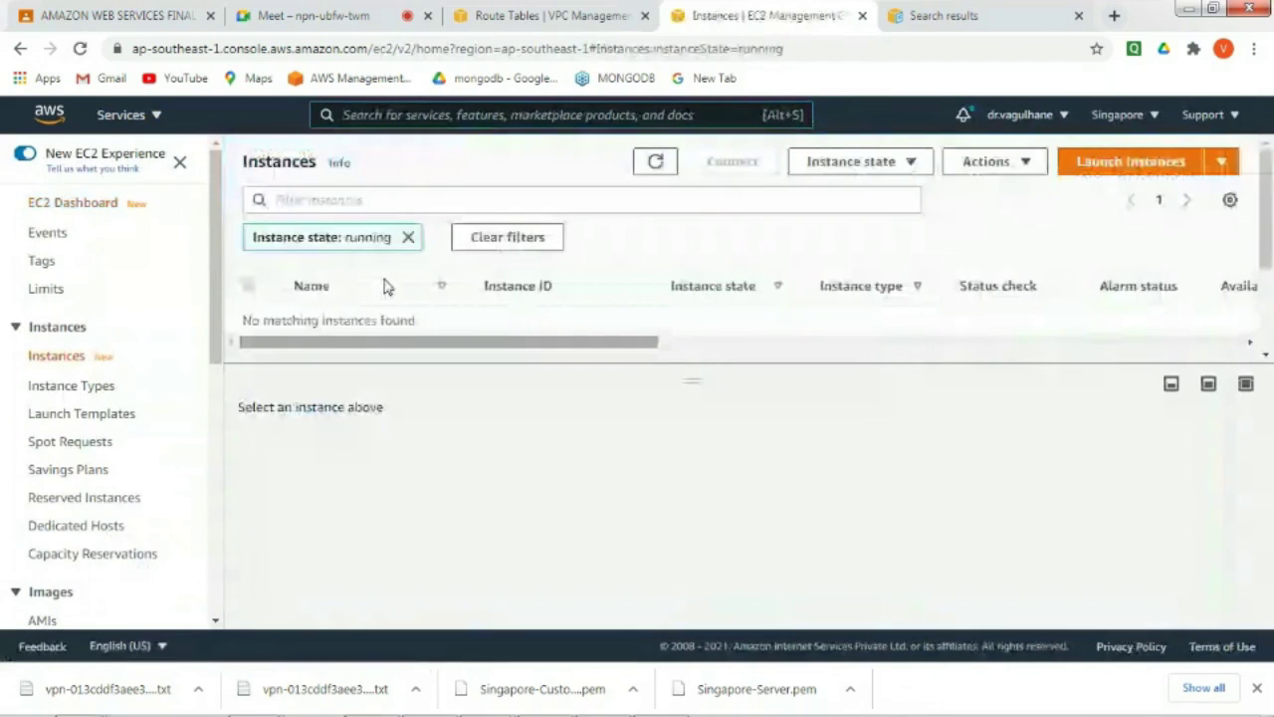
pyautogui.click(408, 239)
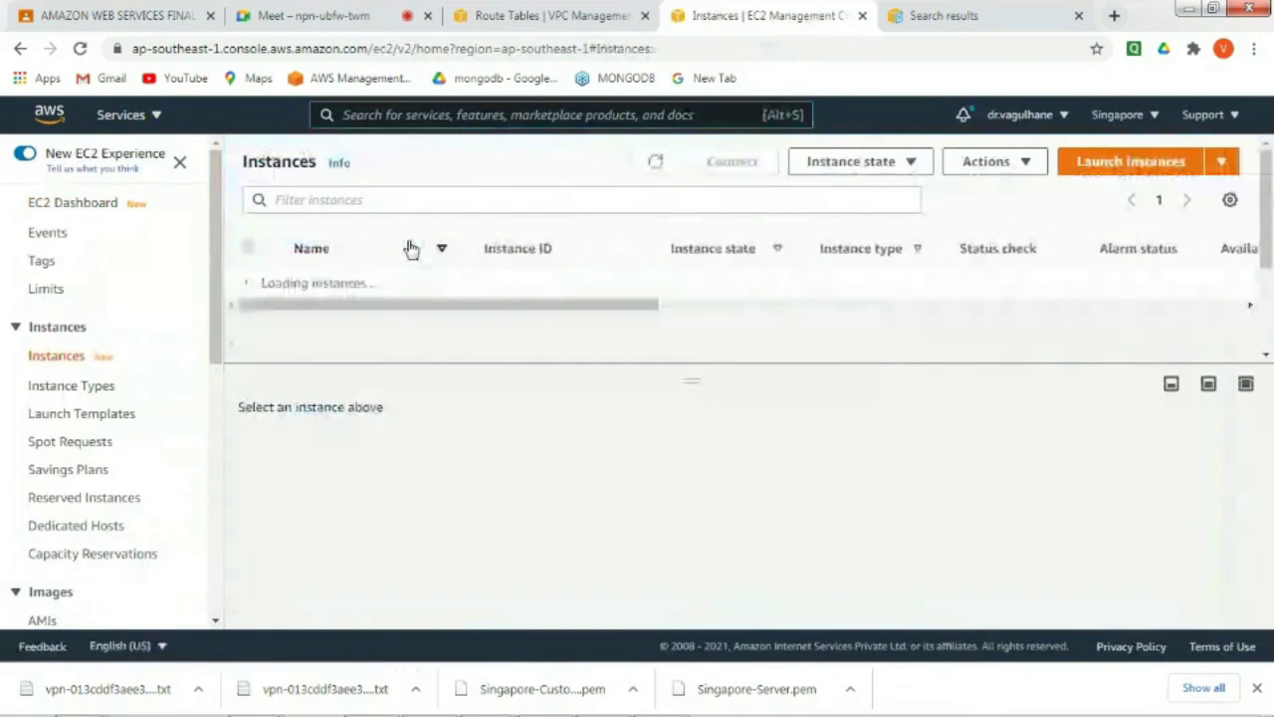
# - Start launching a new instance from the Amazon Linux 2 AMI (HVM), 64-bit (x86), reloading the image list
pyautogui.click(1113, 178)
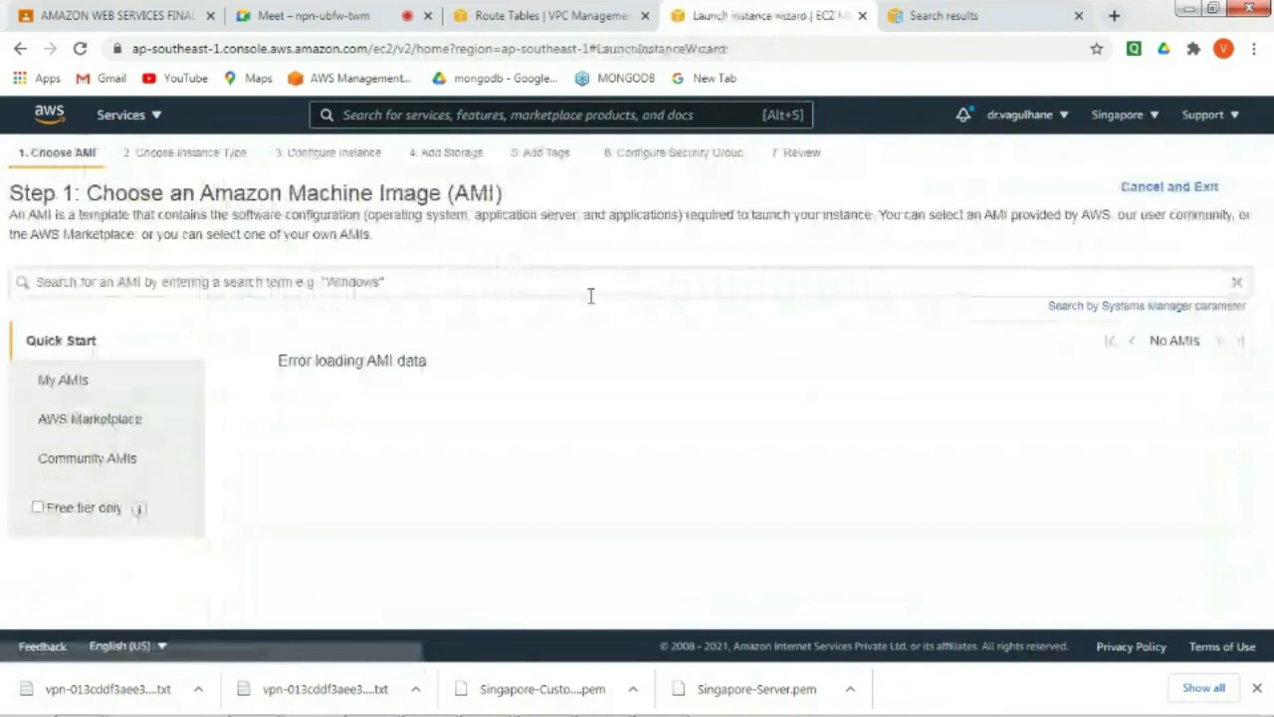
pyautogui.click(80, 48)
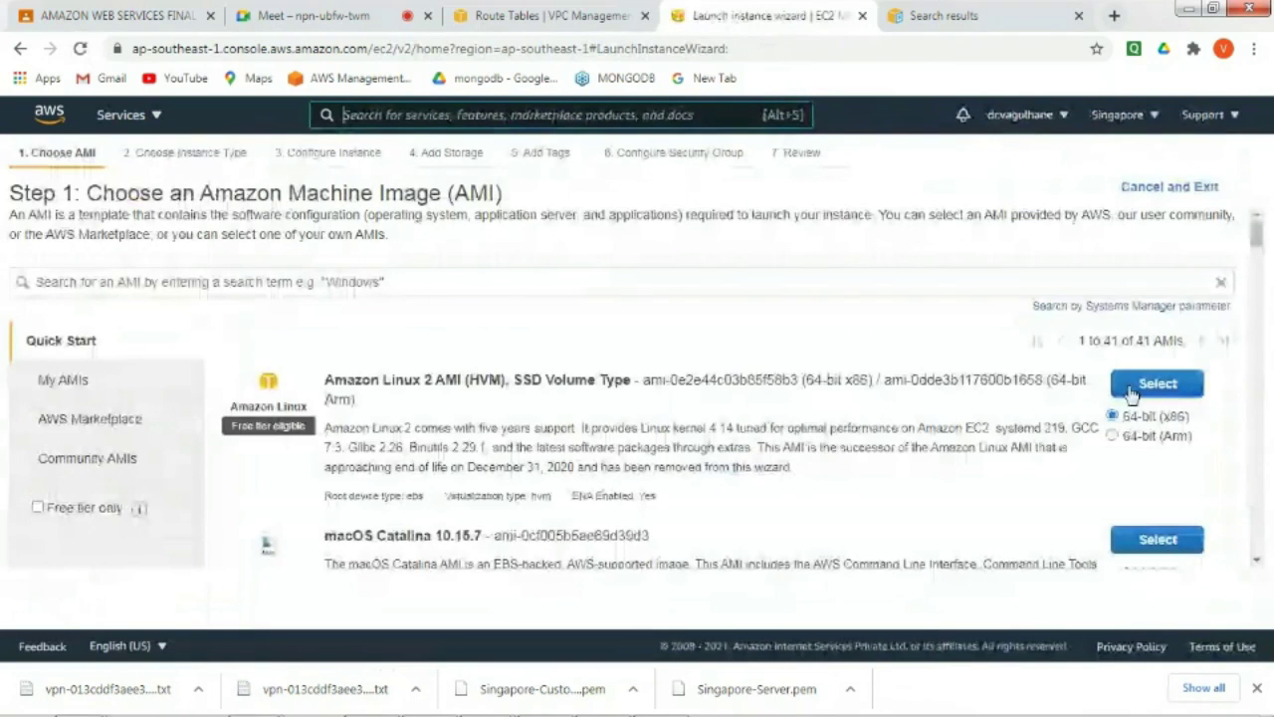
pyautogui.click(1157, 385)
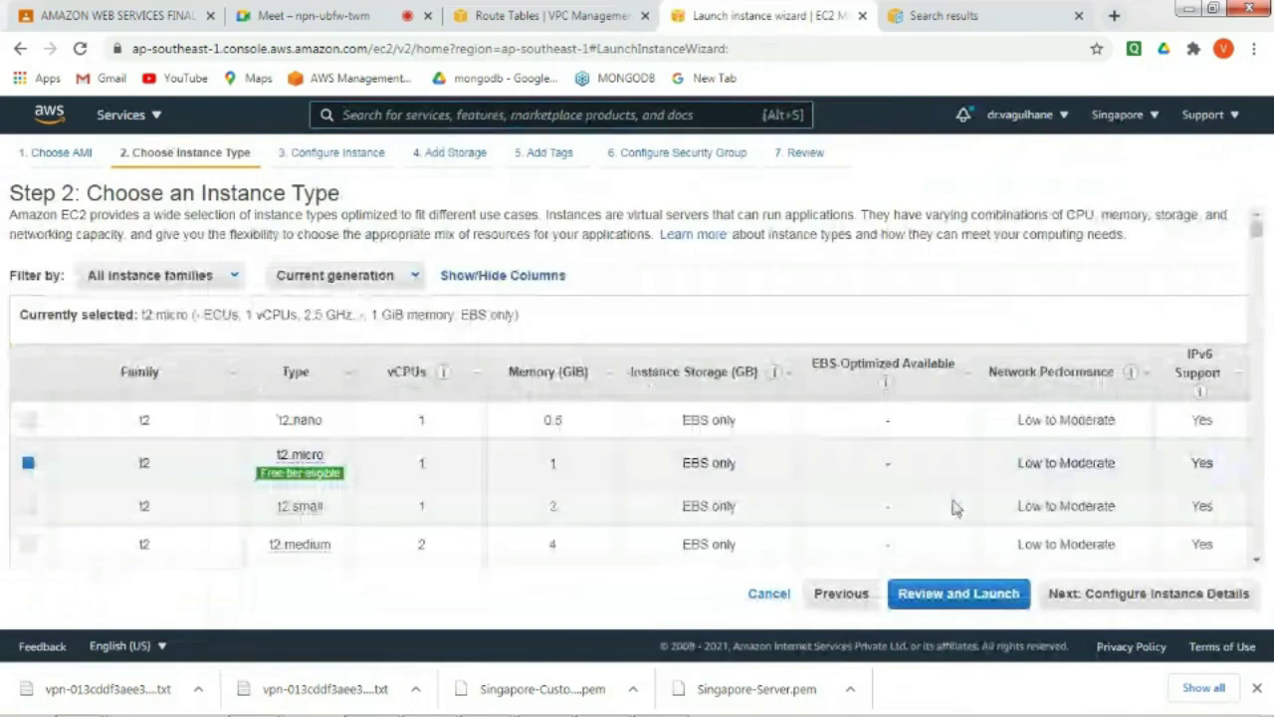
# - Keep the t2.micro type and configure the instance with the Customer-Side VPC, Customer-Side-Subnet and auto-assign public IP enabled
pyautogui.click(1117, 593)
pyautogui.click(605, 363)
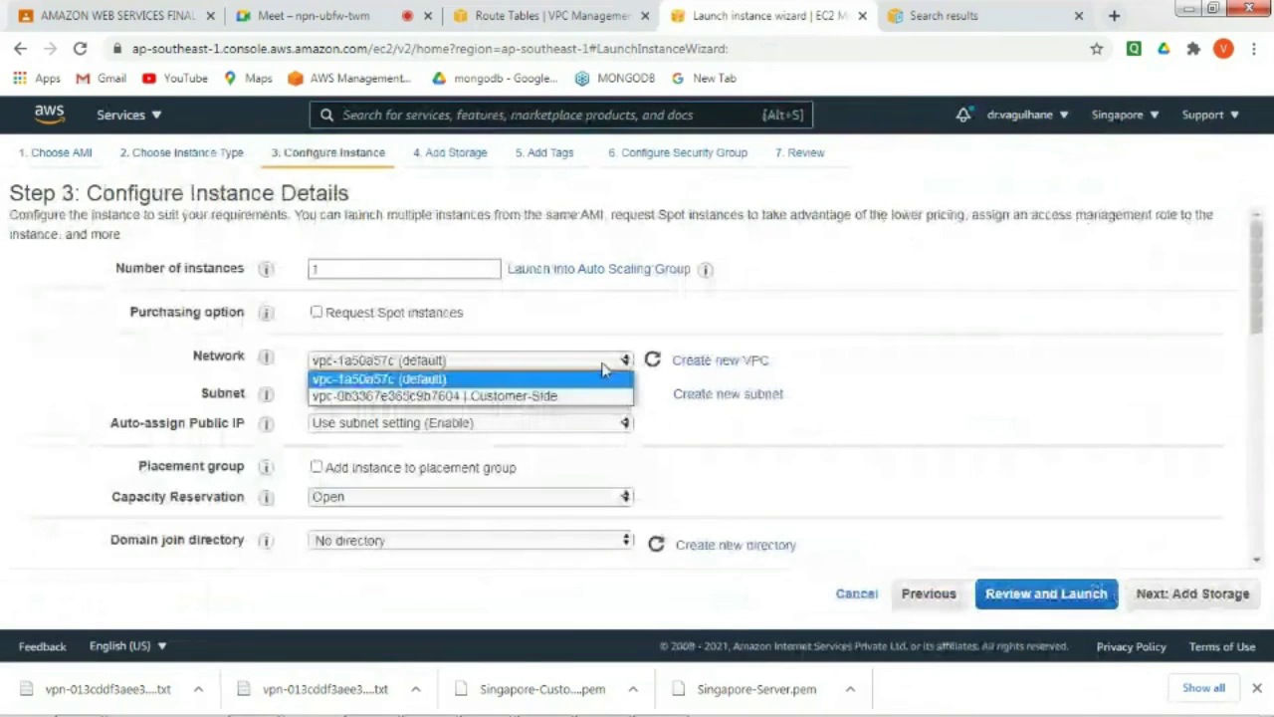
pyautogui.click(586, 396)
pyautogui.click(586, 396)
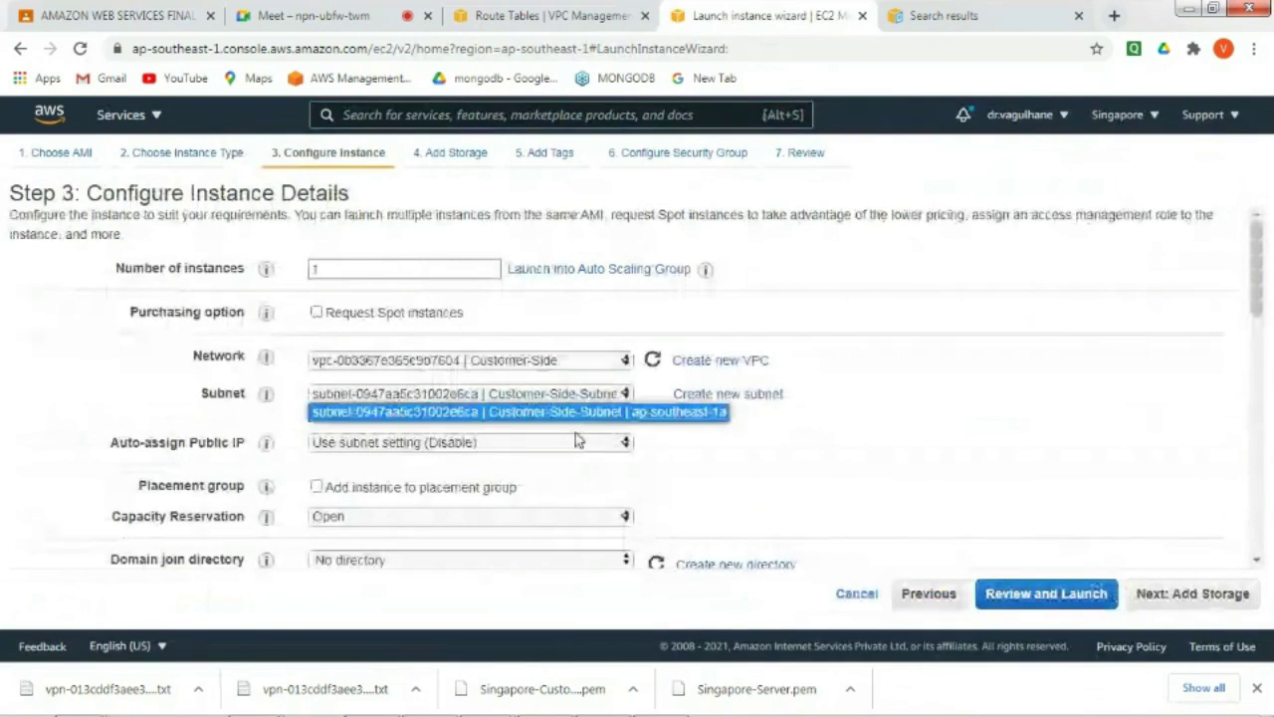
pyautogui.press('Tab')
pyautogui.press('Down')
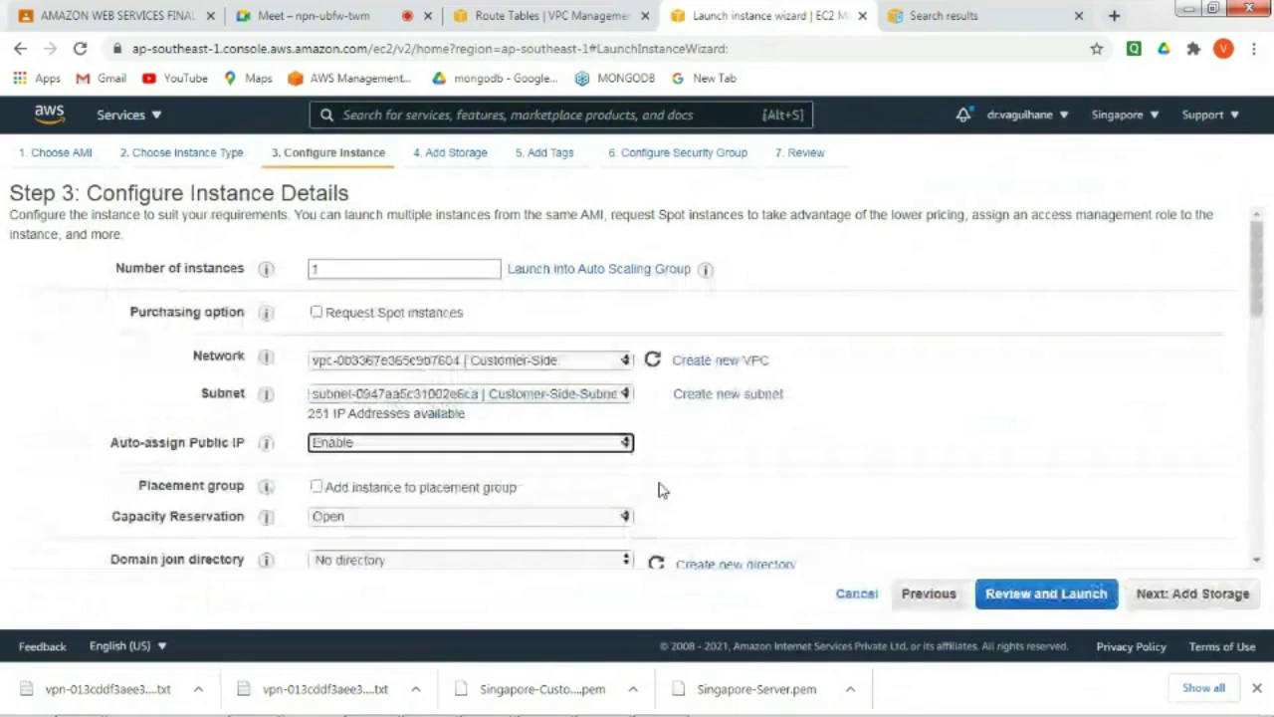
# - Keep the default storage and add a tag with key Name and value Singapore-Side
pyautogui.click(1175, 593)
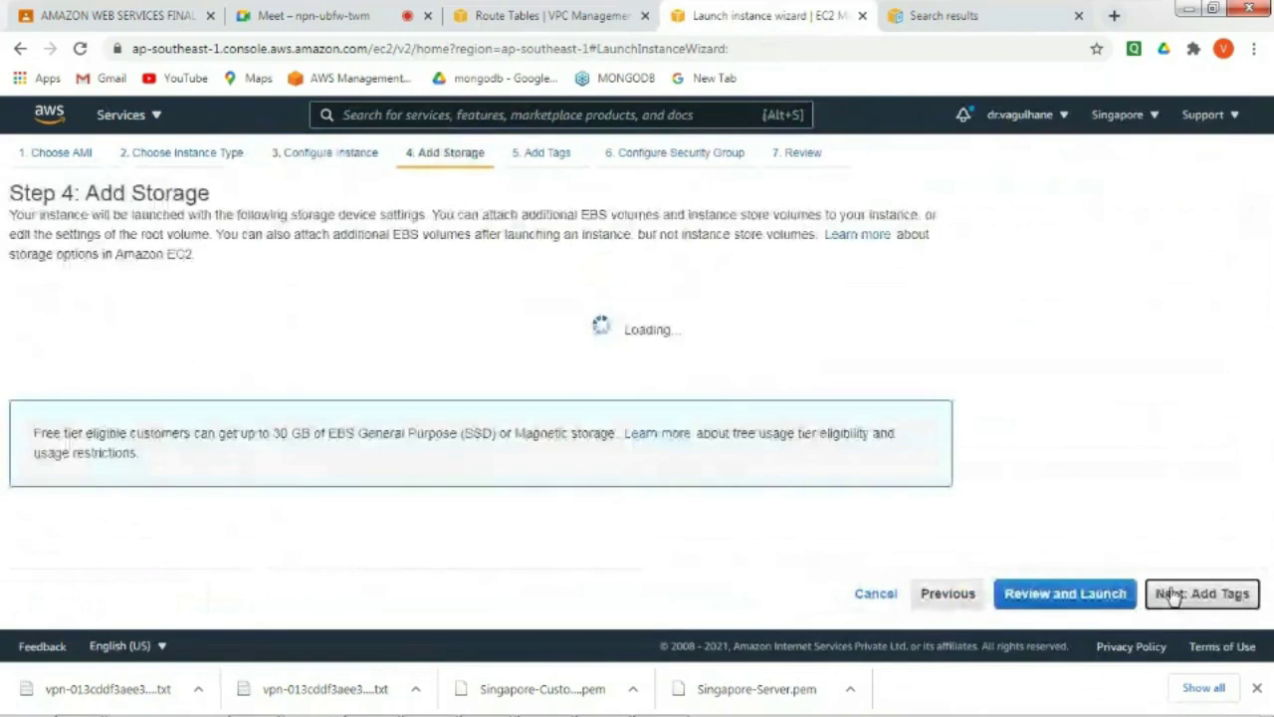
pyautogui.click(1175, 593)
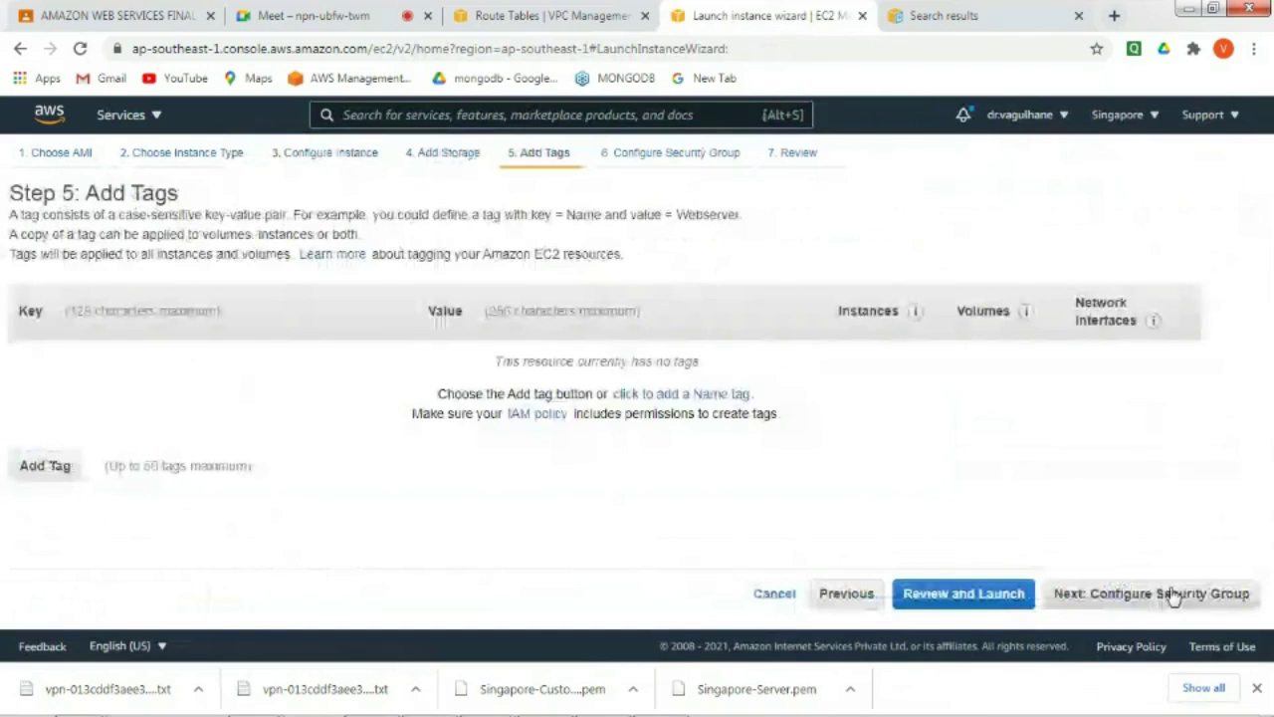
pyautogui.click(45, 466)
pyautogui.write('Nmw')
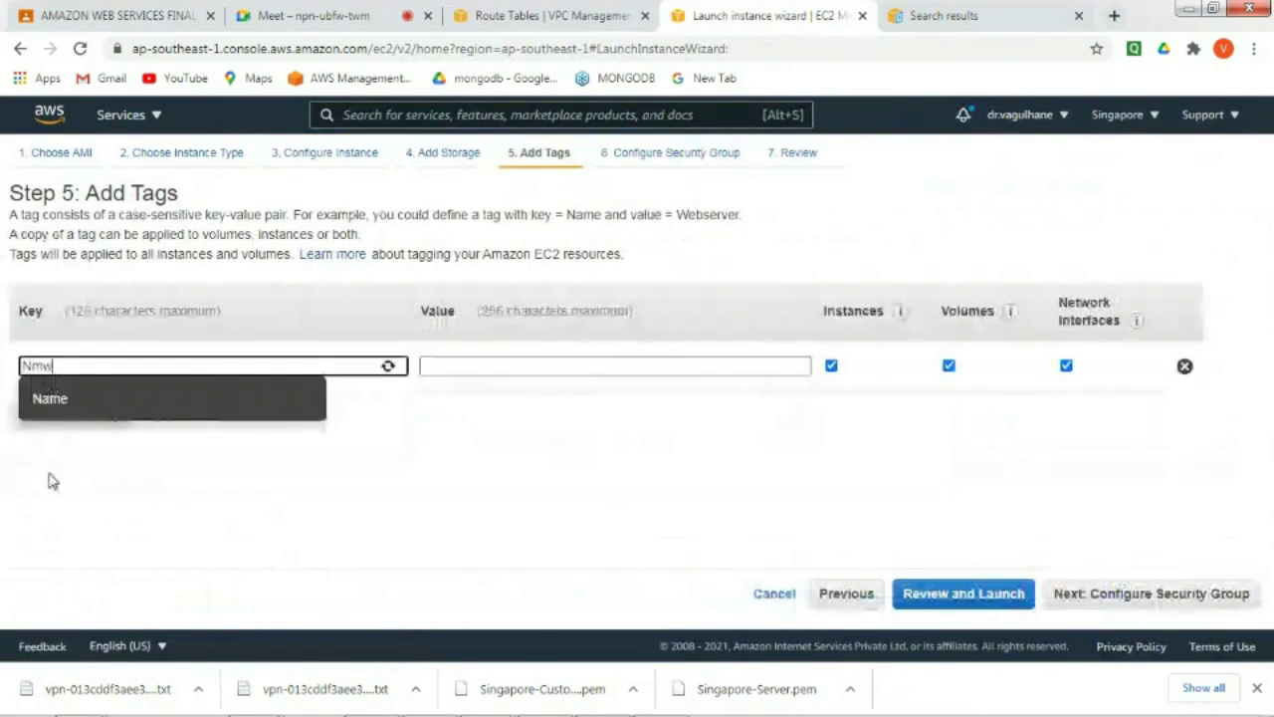
pyautogui.press('BackSpace')
pyautogui.press('BackSpace')
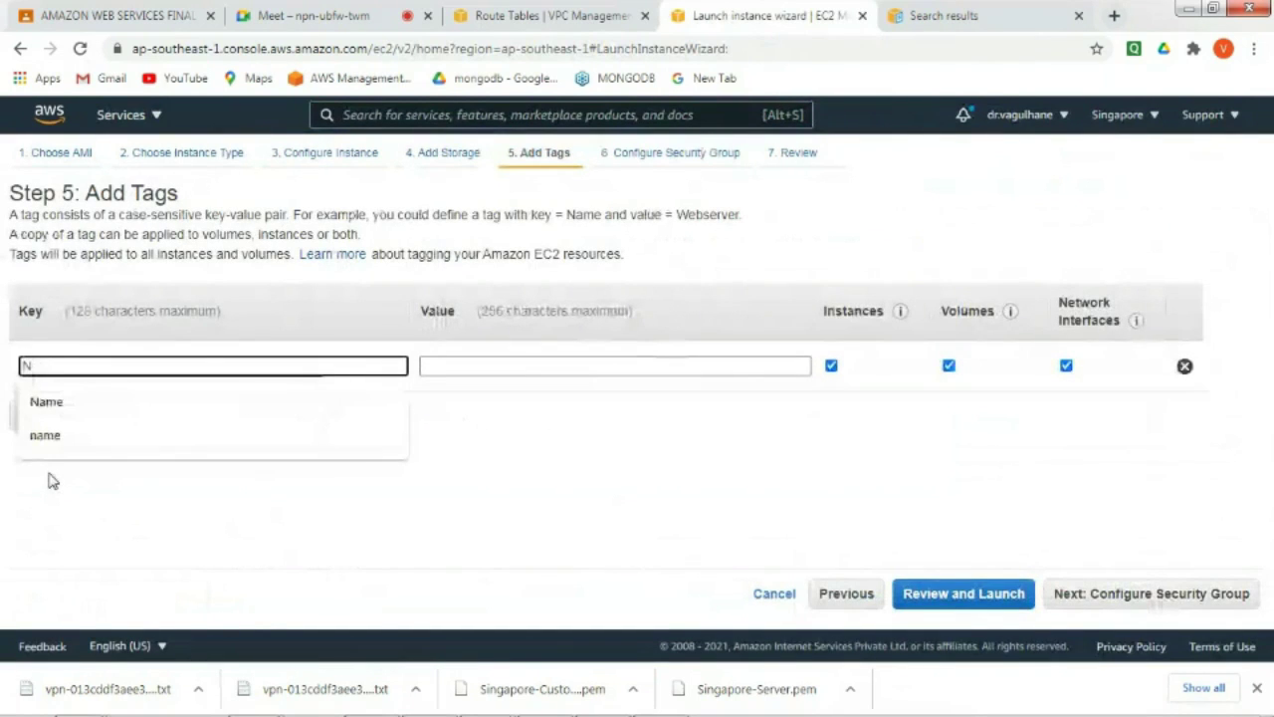
pyautogui.write('ame')
pyautogui.click(488, 369)
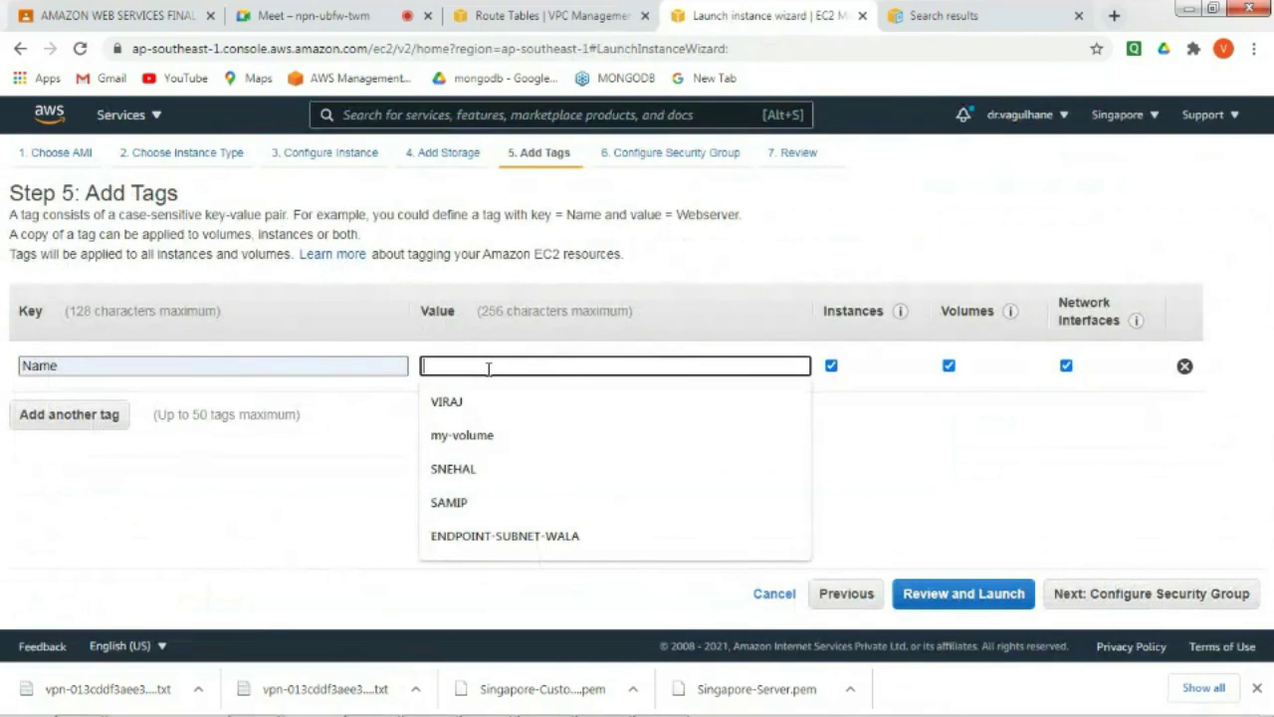
pyautogui.write('Sing')
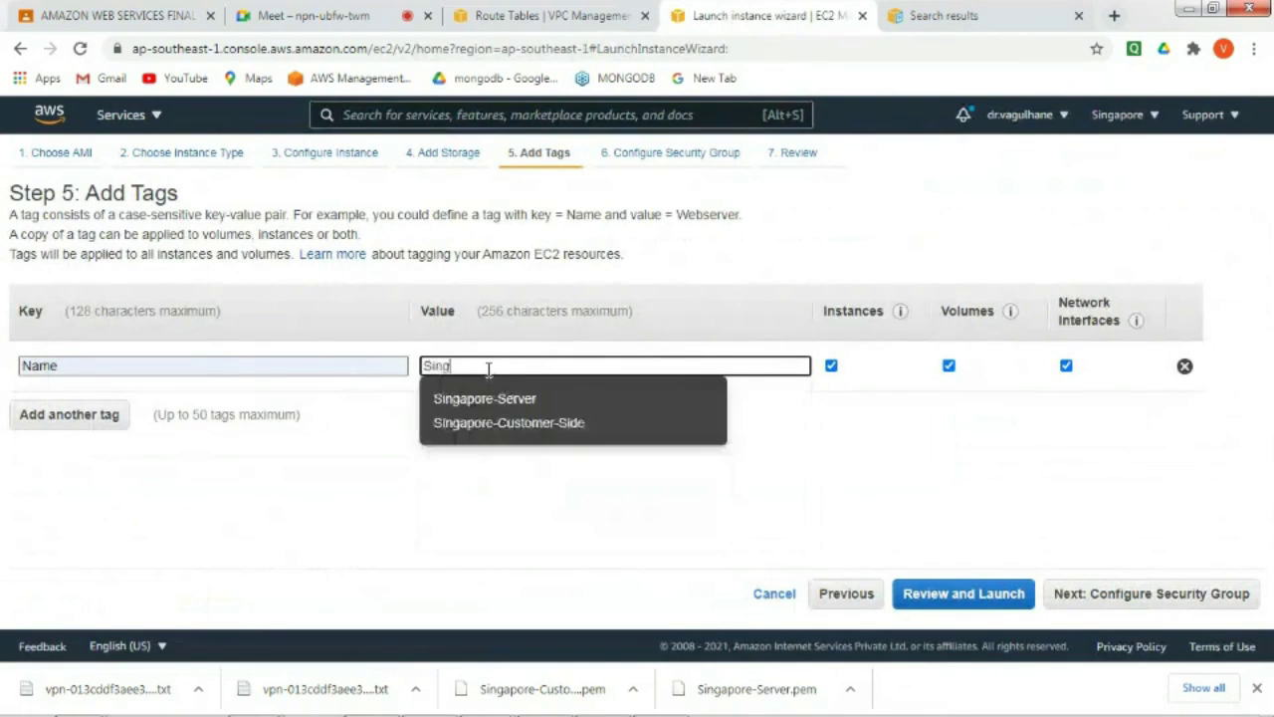
pyautogui.write('apore-')
pyautogui.write('Side')
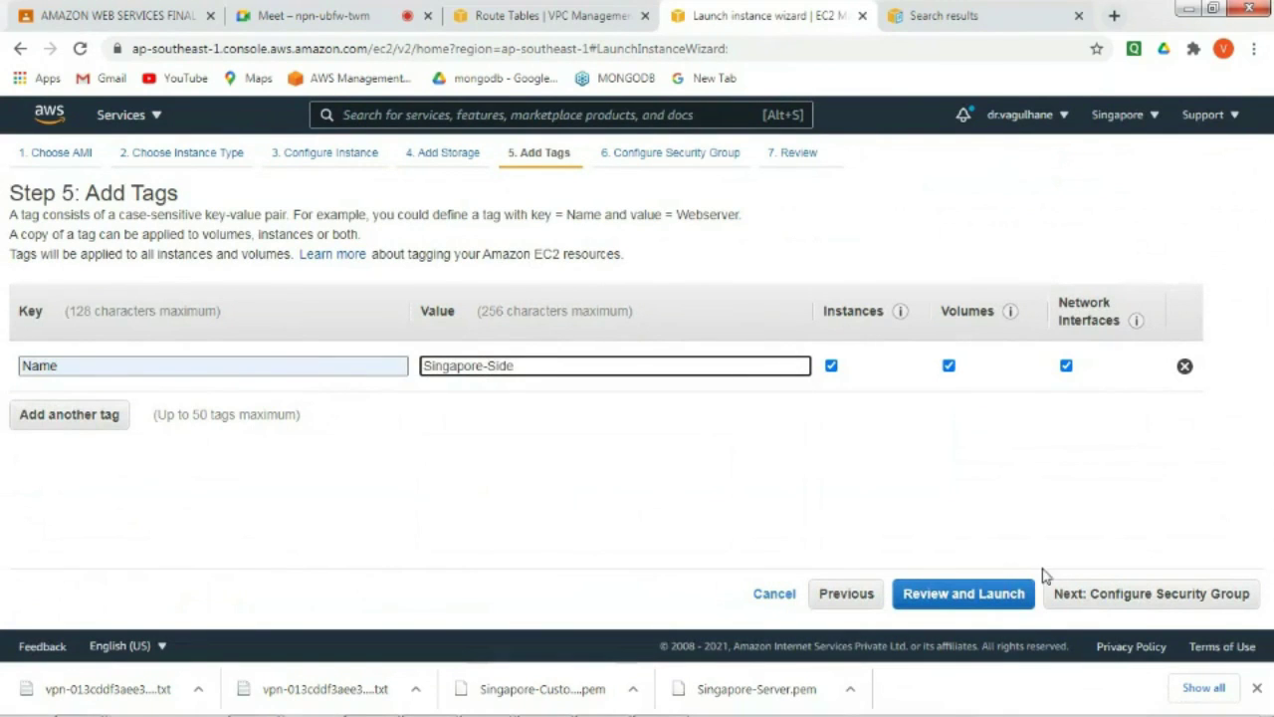
# - Add All TCP and All ICMP - IPv4 rules to the instance's new security group
pyautogui.click(1107, 597)
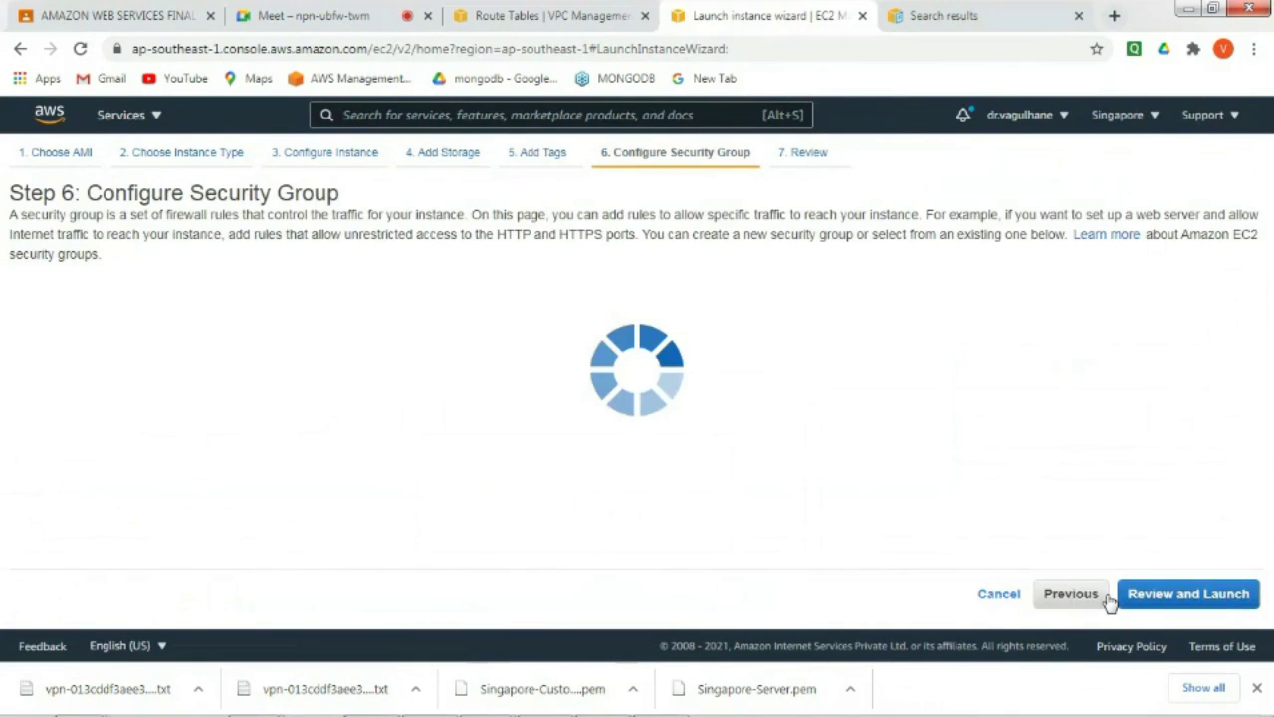
pyautogui.click(50, 480)
pyautogui.click(58, 477)
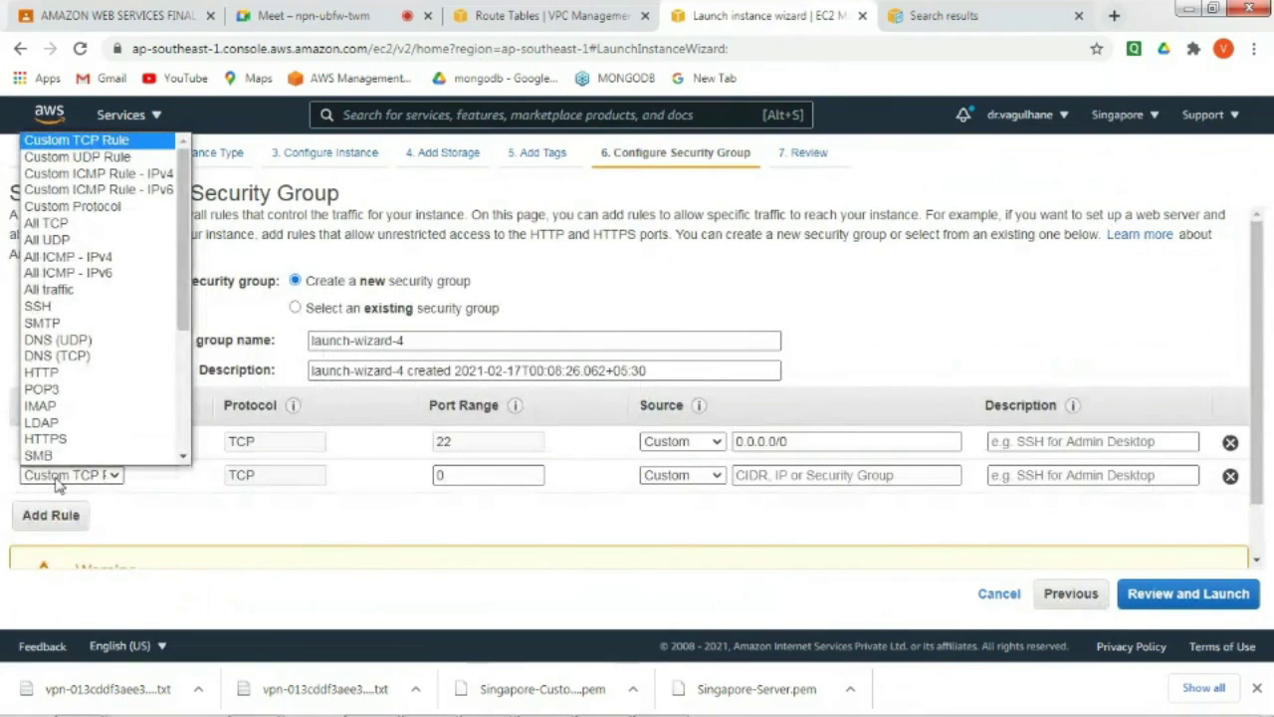
pyautogui.click(143, 224)
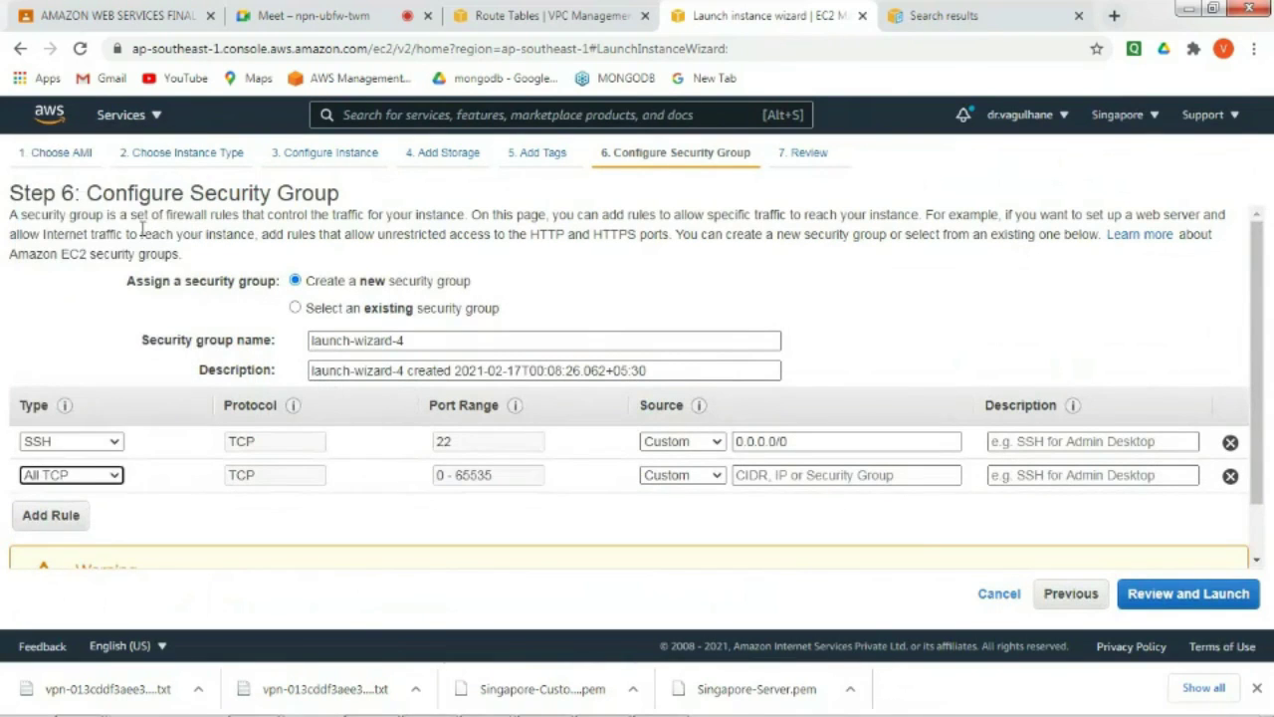
pyautogui.click(51, 515)
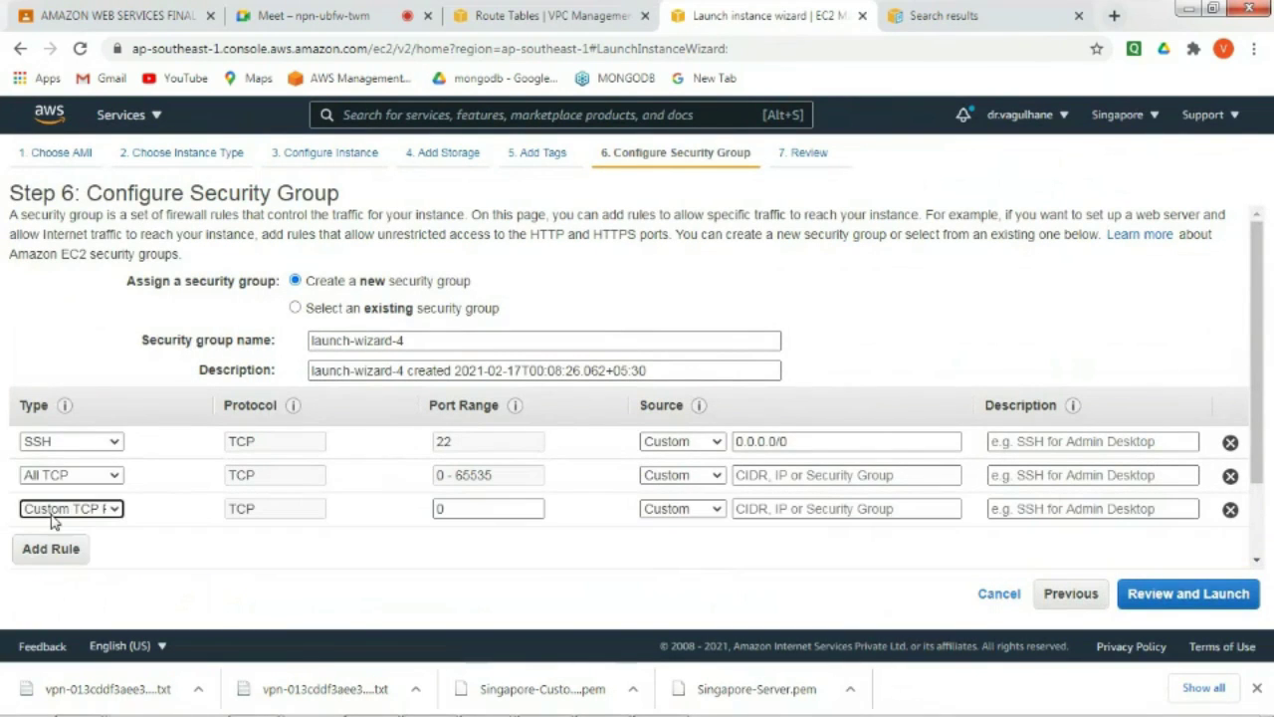
pyautogui.click(65, 509)
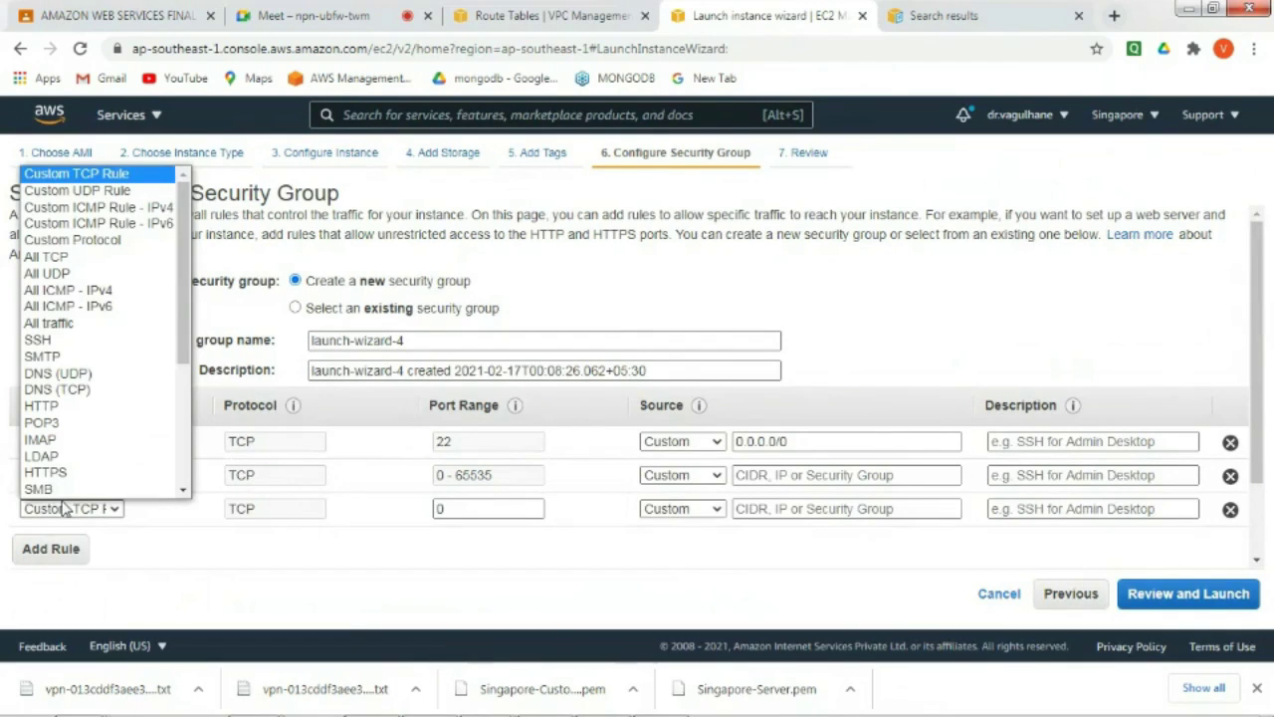
pyautogui.click(130, 295)
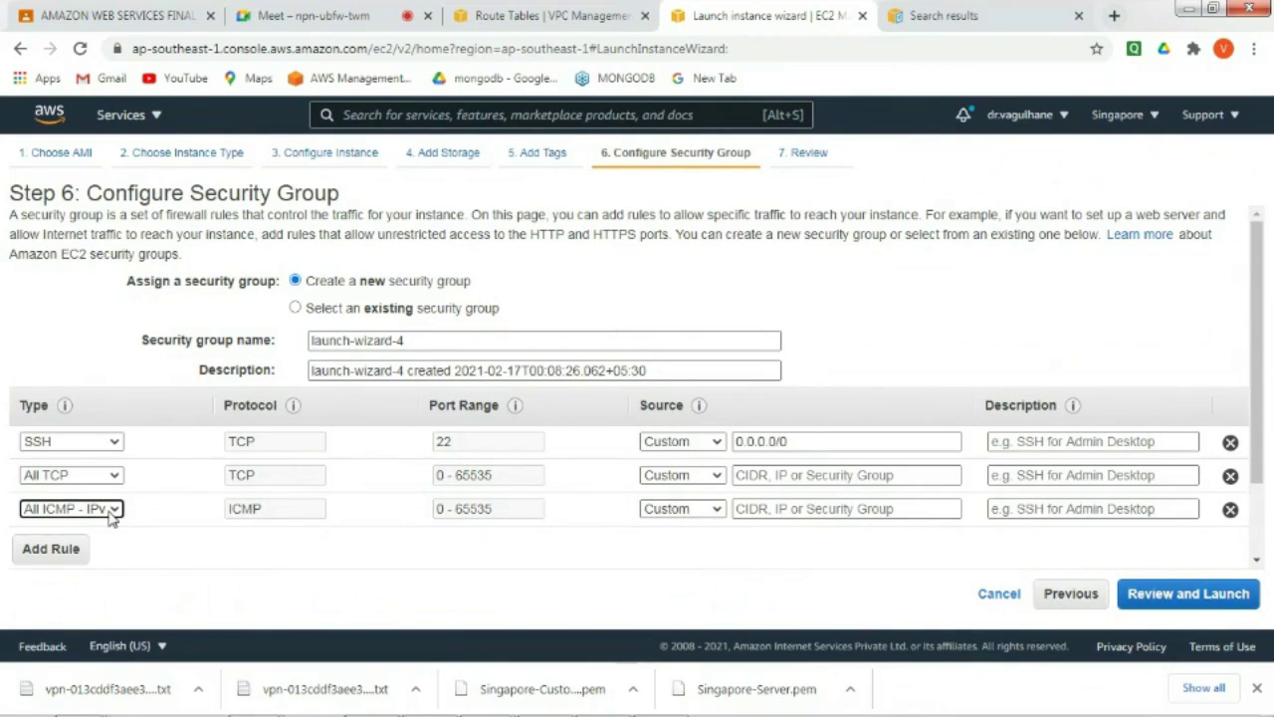
# - Set the source of the SSH, All TCP and All ICMP - IPv4 rules to Anywhere
pyautogui.click(685, 444)
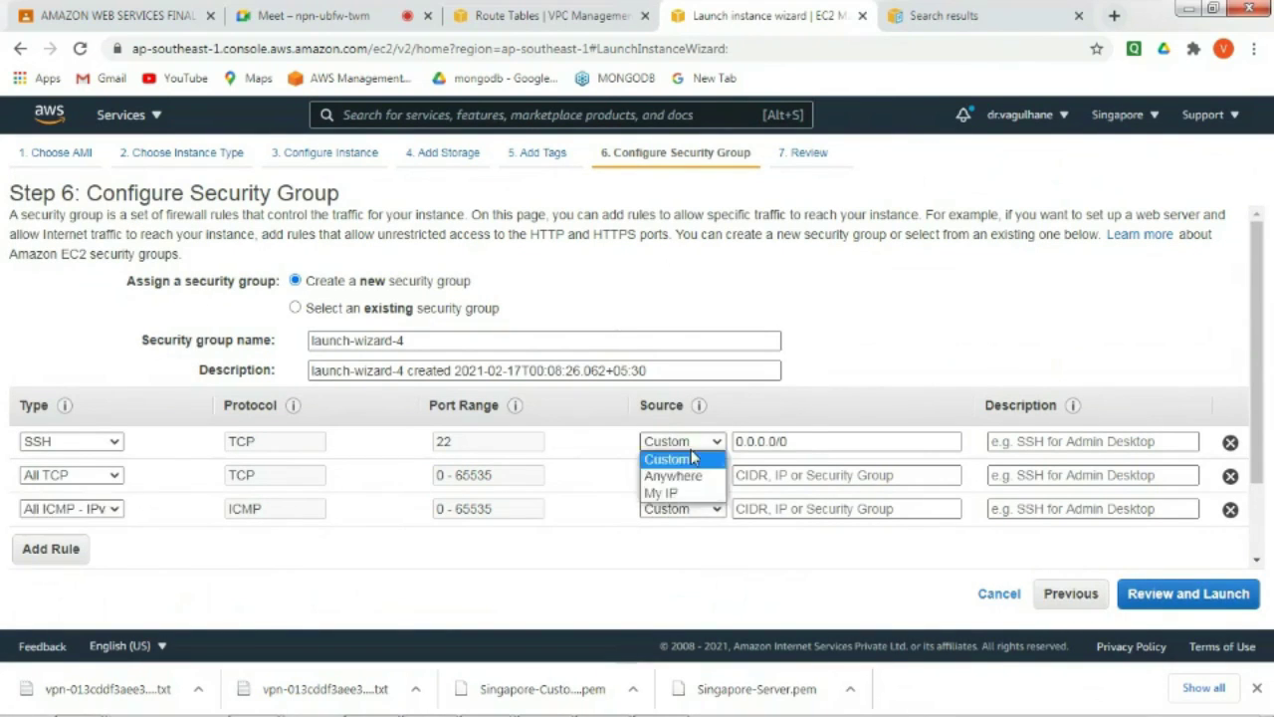
pyautogui.click(673, 476)
pyautogui.click(673, 476)
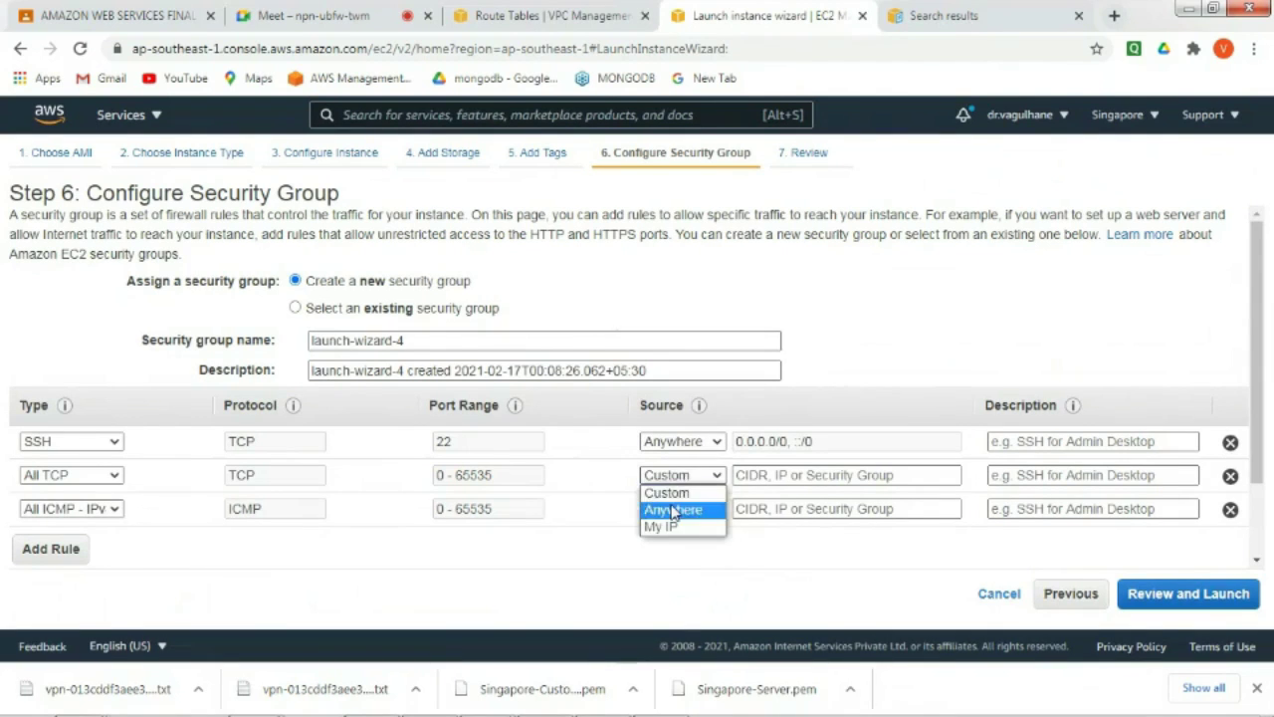
pyautogui.click(673, 510)
pyautogui.click(674, 510)
pyautogui.click(673, 544)
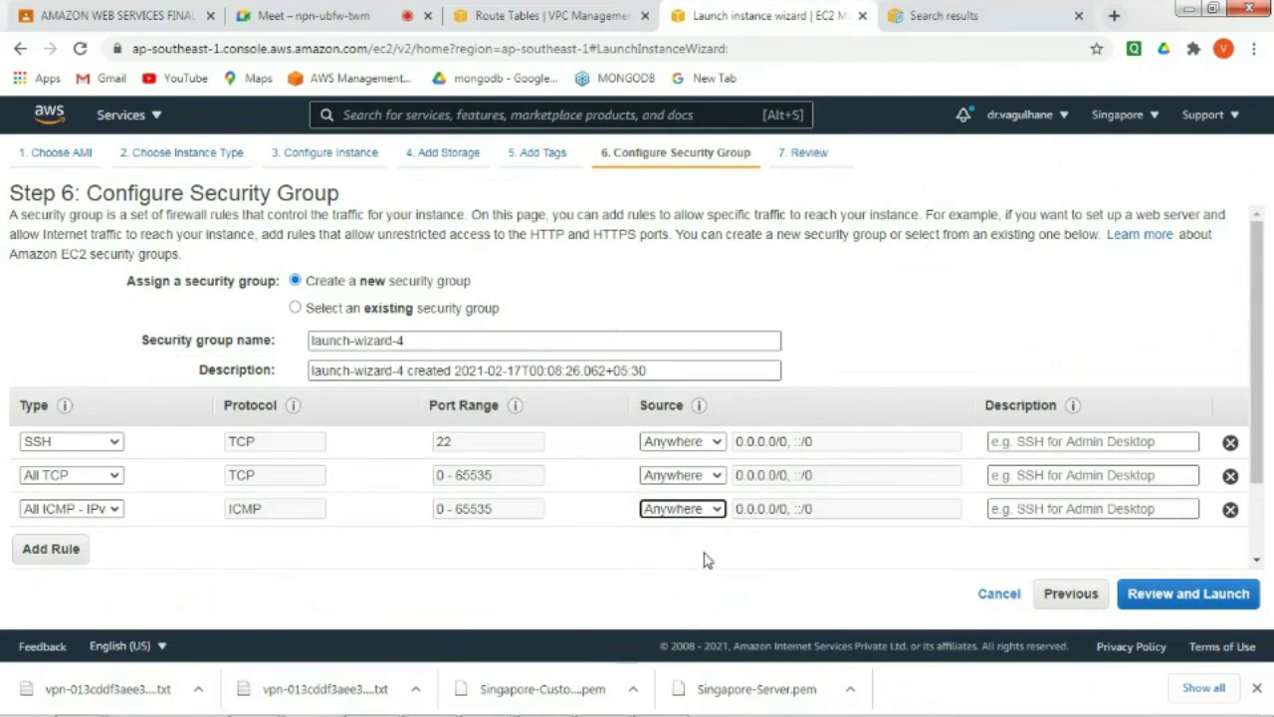
# - Proceed through the launch review and try to create and download a new key pair named Singapore-Side
pyautogui.click(1224, 593)
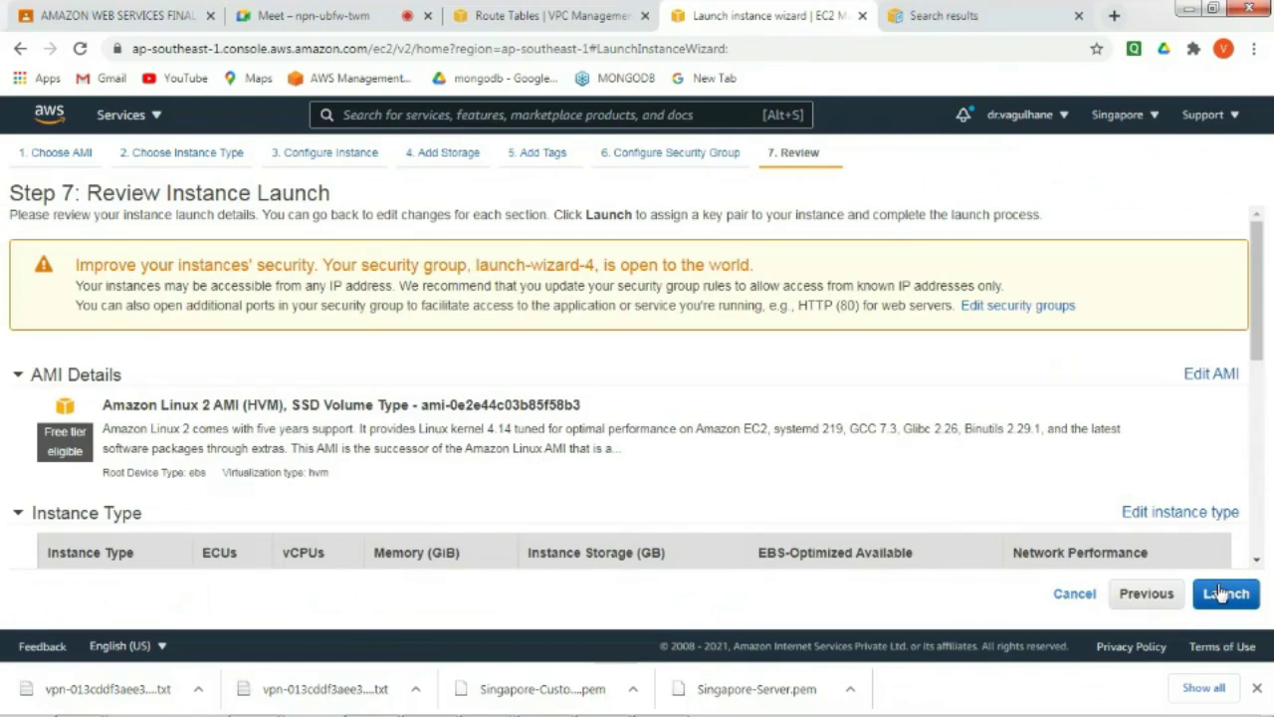
pyautogui.click(1223, 593)
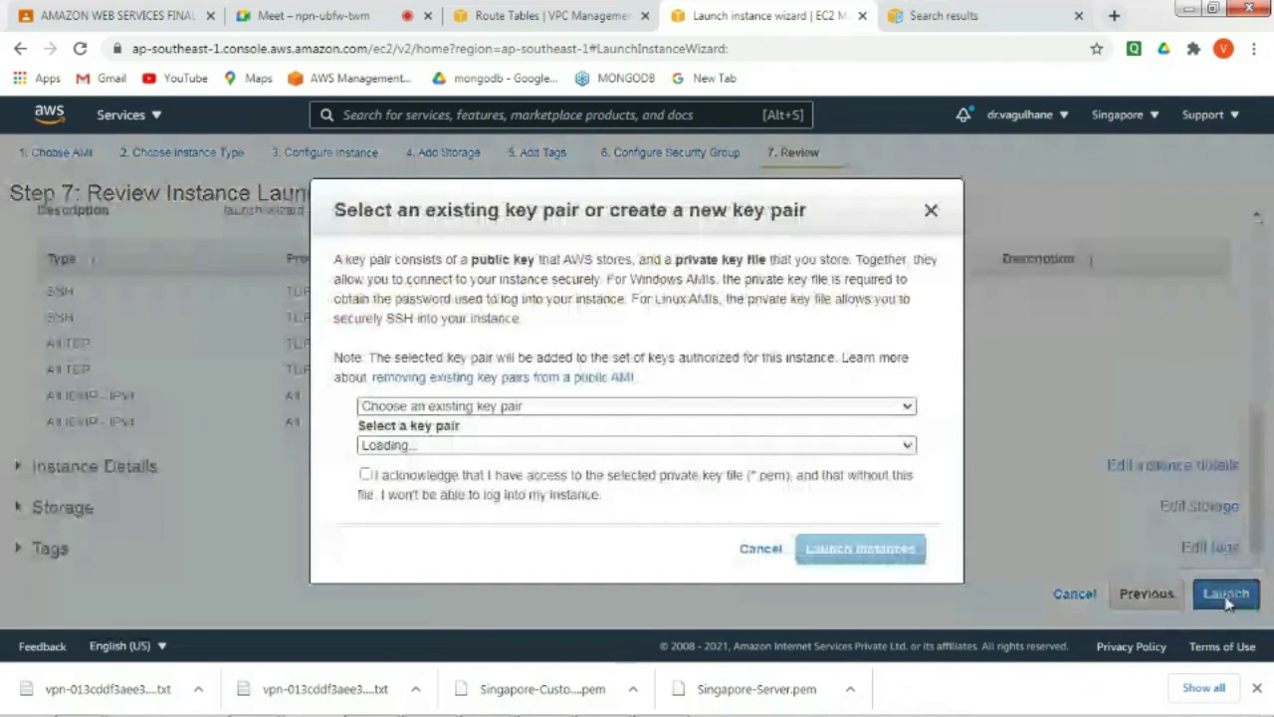
pyautogui.click(827, 406)
pyautogui.click(827, 435)
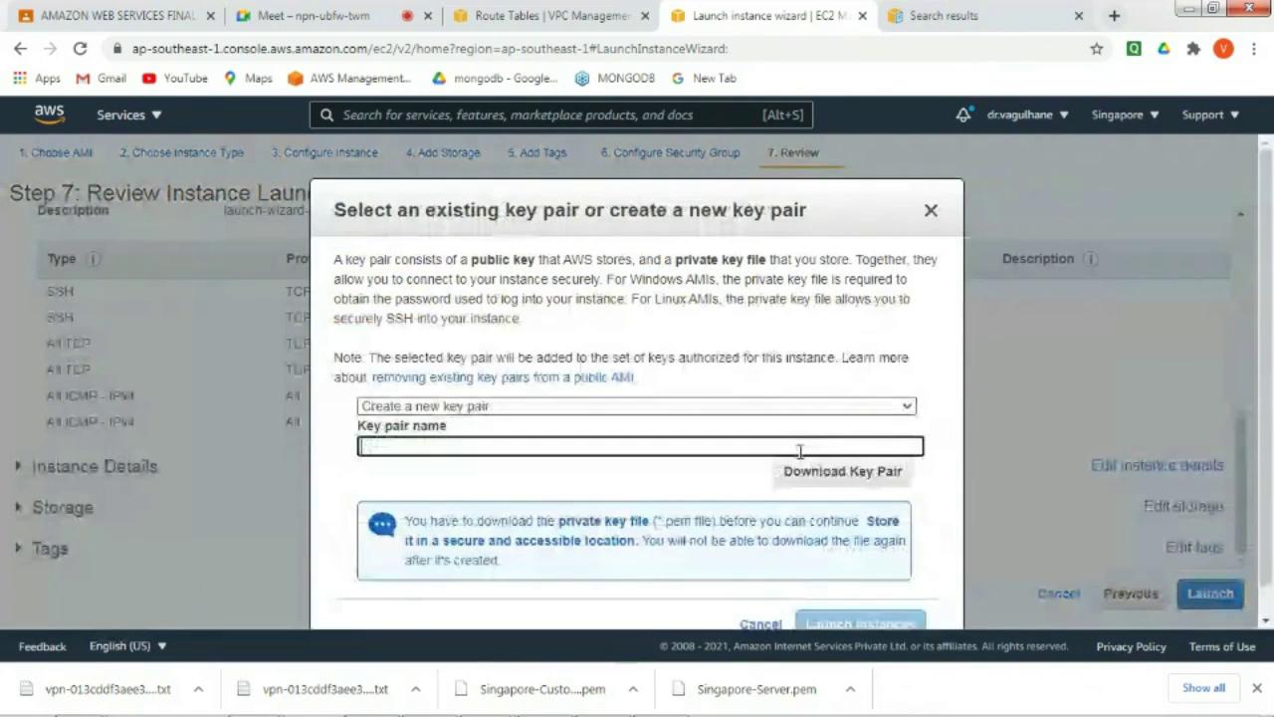
pyautogui.write('S')
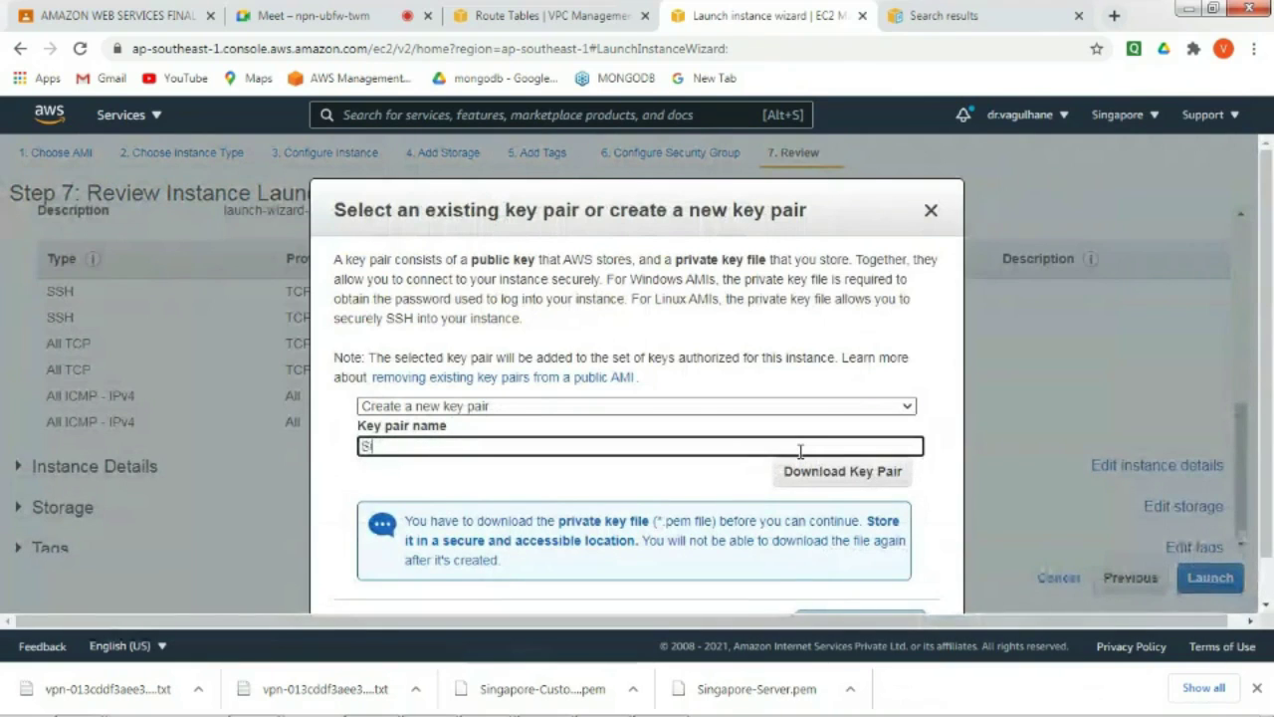
pyautogui.write('inga')
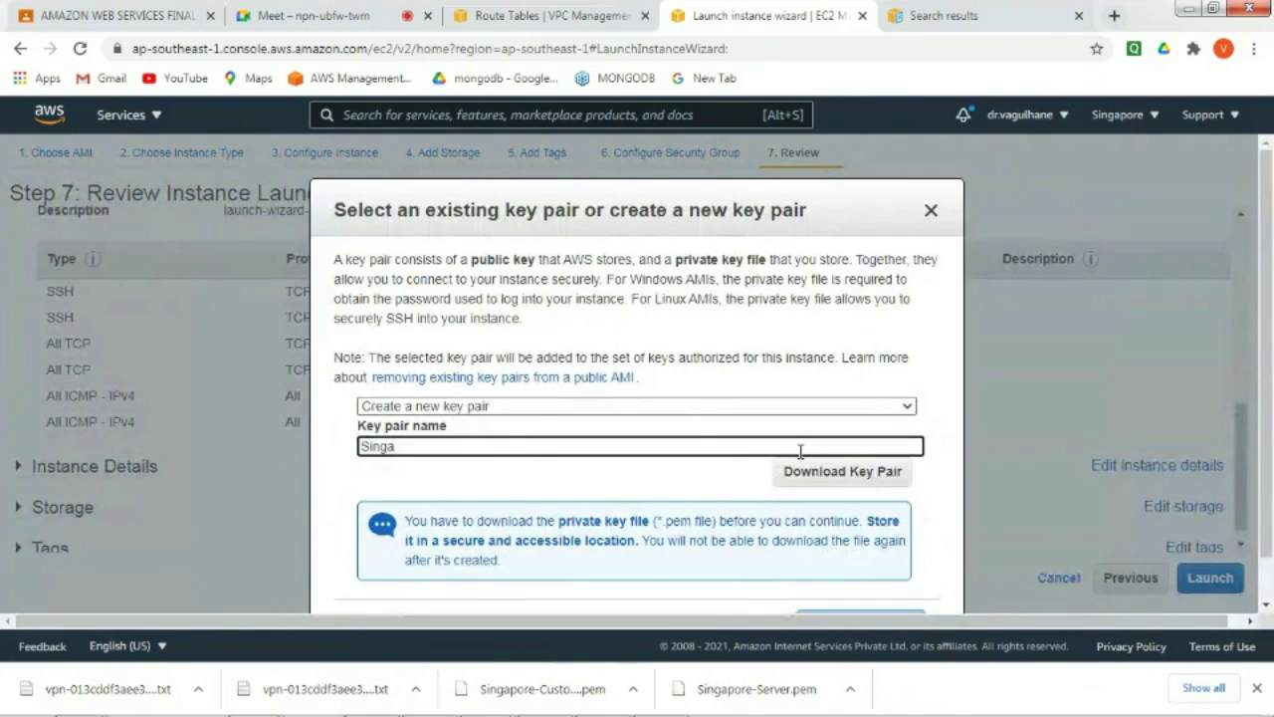
pyautogui.write('pore-Side')
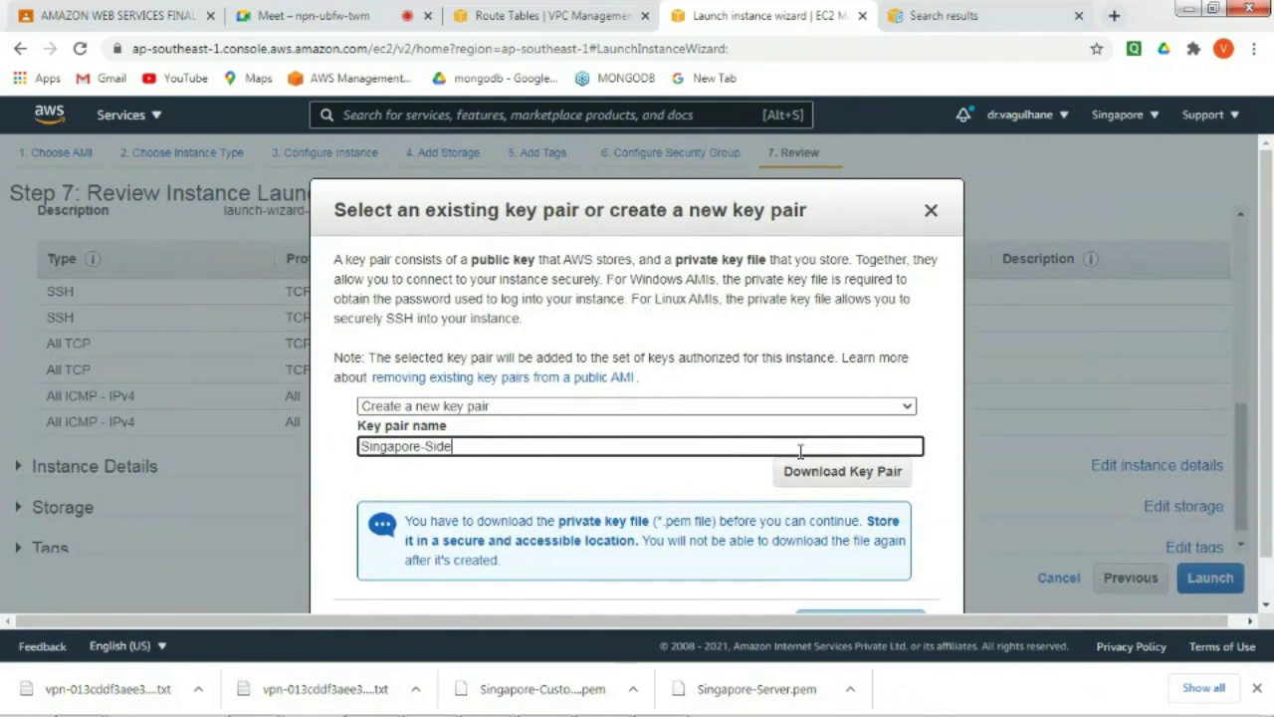
pyautogui.click(855, 475)
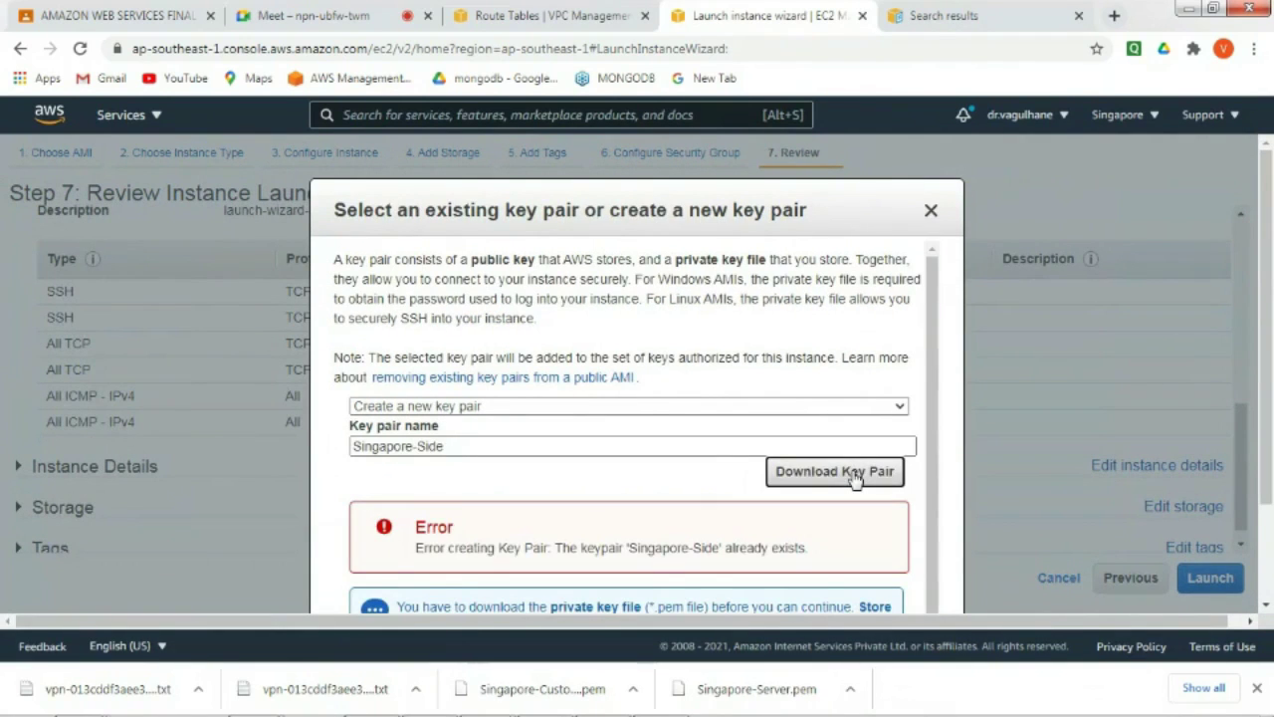
# - Change the new key pair's name to Singapore-Side-Server and download the key pair
pyautogui.click(762, 448)
pyautogui.write('-')
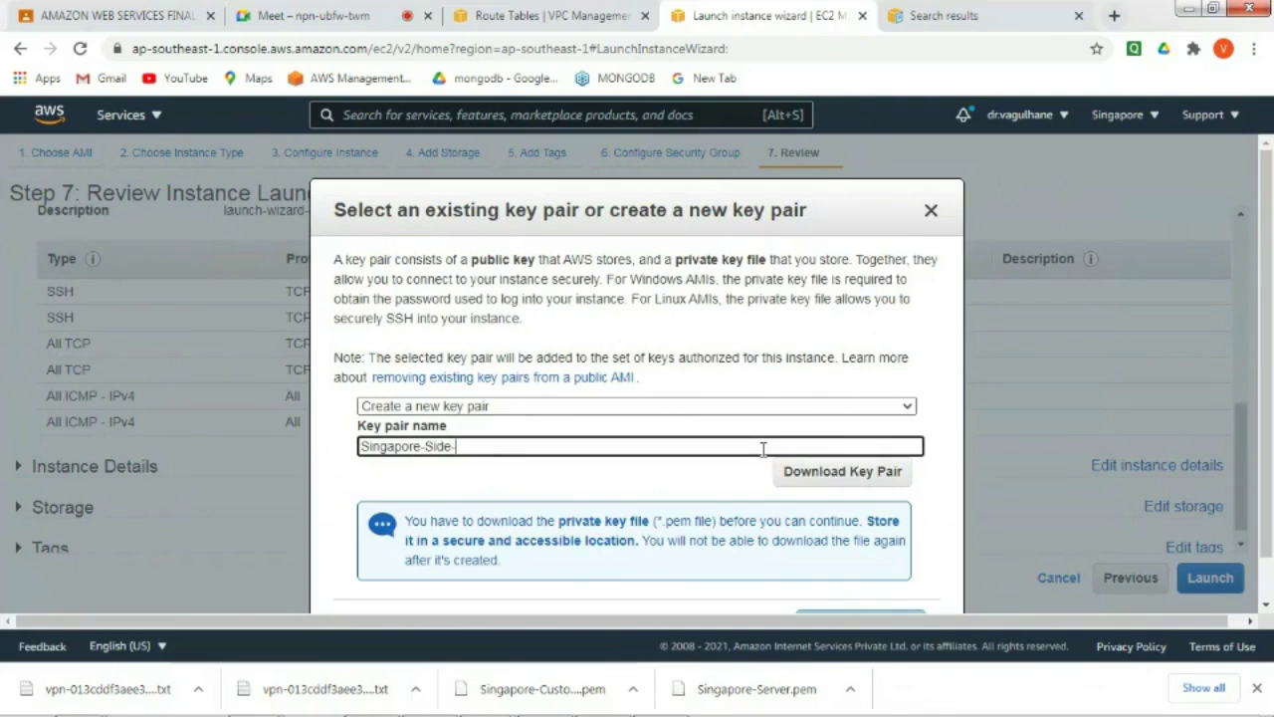
pyautogui.write('Serve')
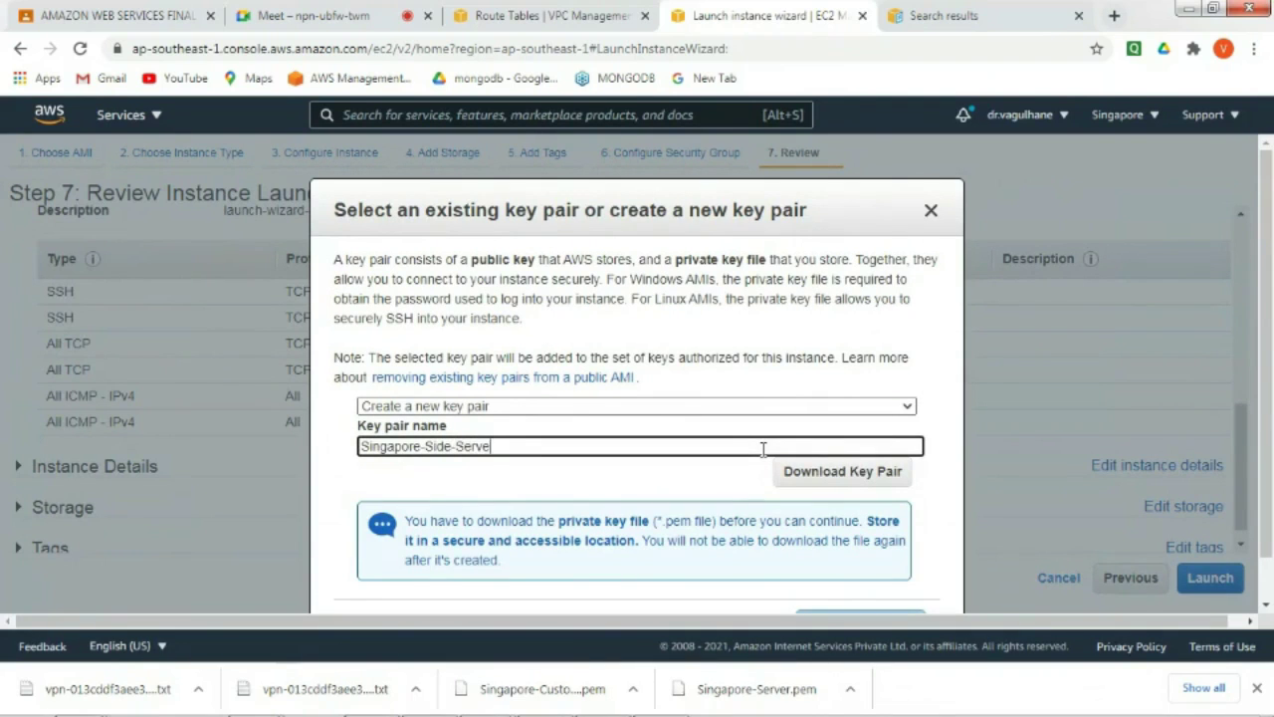
pyautogui.write('r')
pyautogui.click(786, 476)
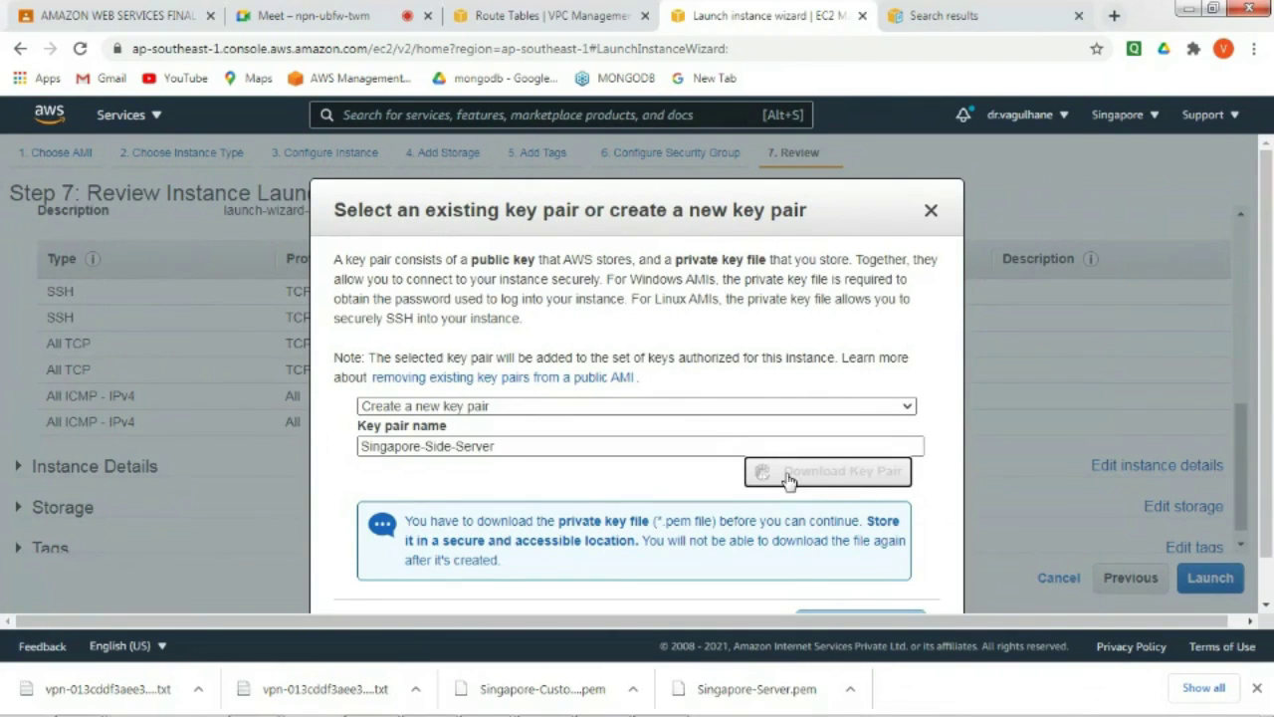
# - Launch the instance with the new key pair and open the EC2 instances list
pyautogui.moveTo(1268, 383); pyautogui.dragTo(1270, 399)
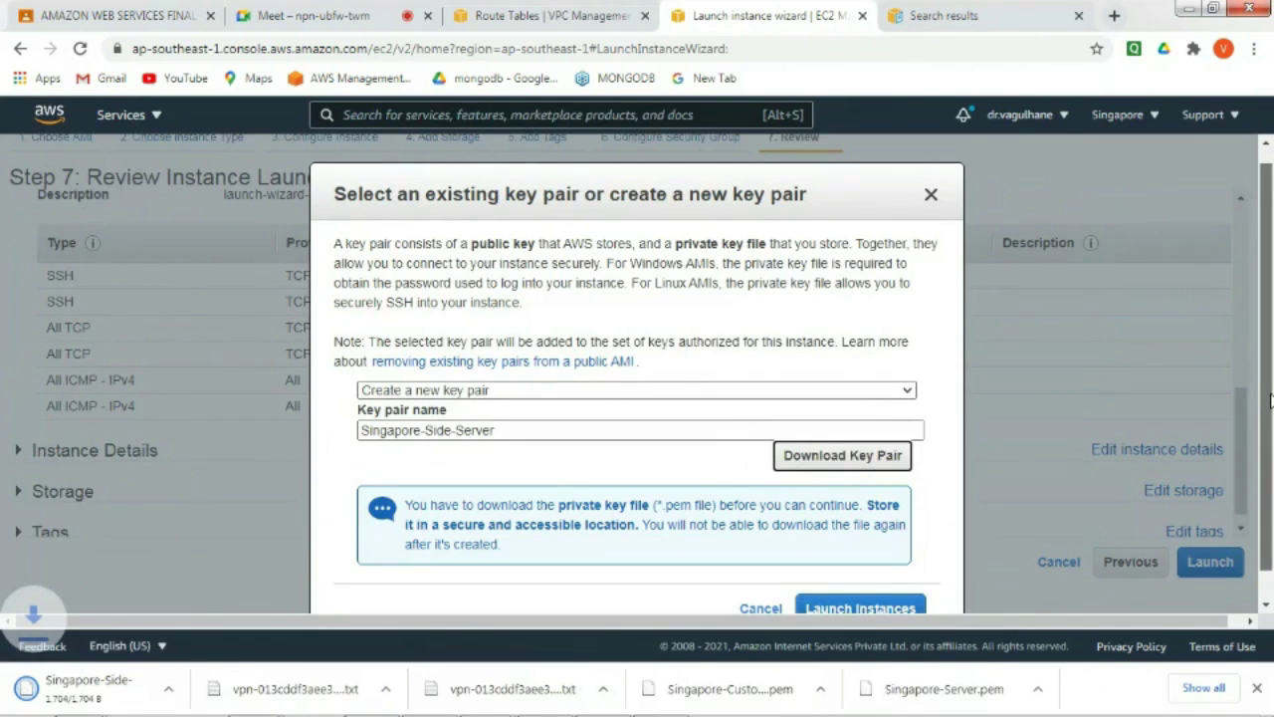
pyautogui.scroll(-1, 862, 558)
pyautogui.click(862, 578)
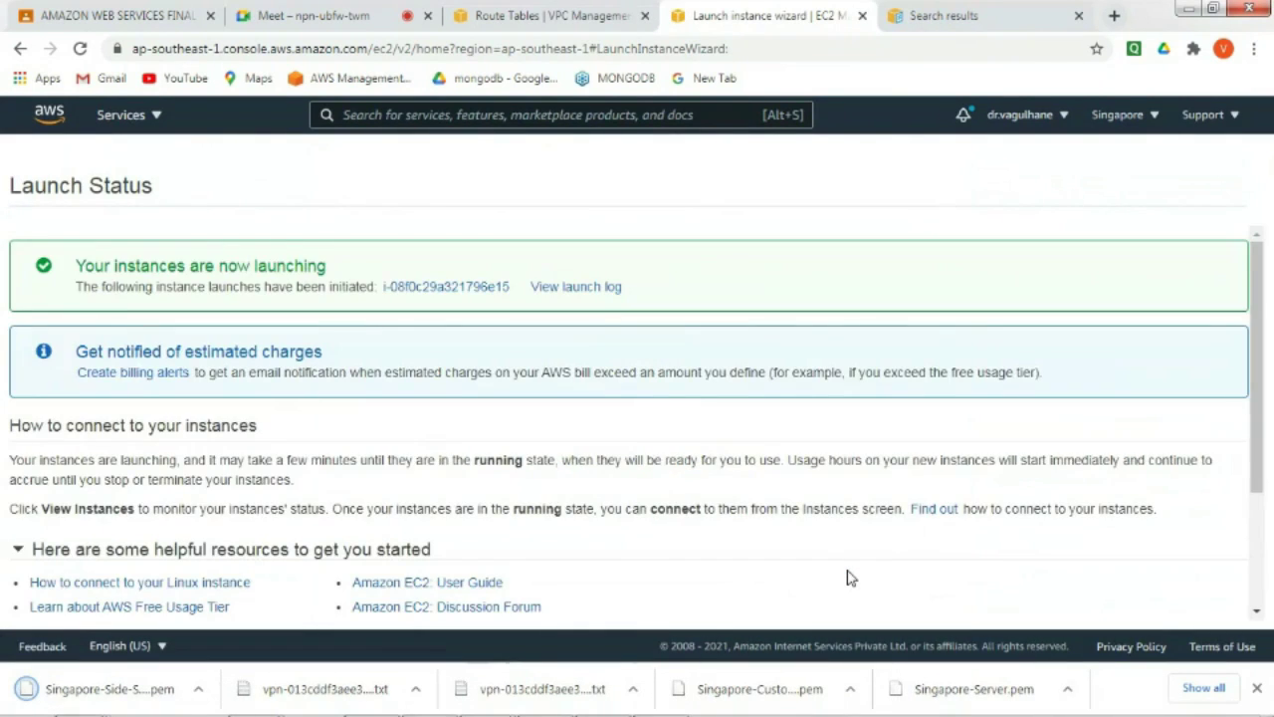
pyautogui.moveTo(1257, 393); pyautogui.dragTo(1259, 597)
pyautogui.click(1223, 602)
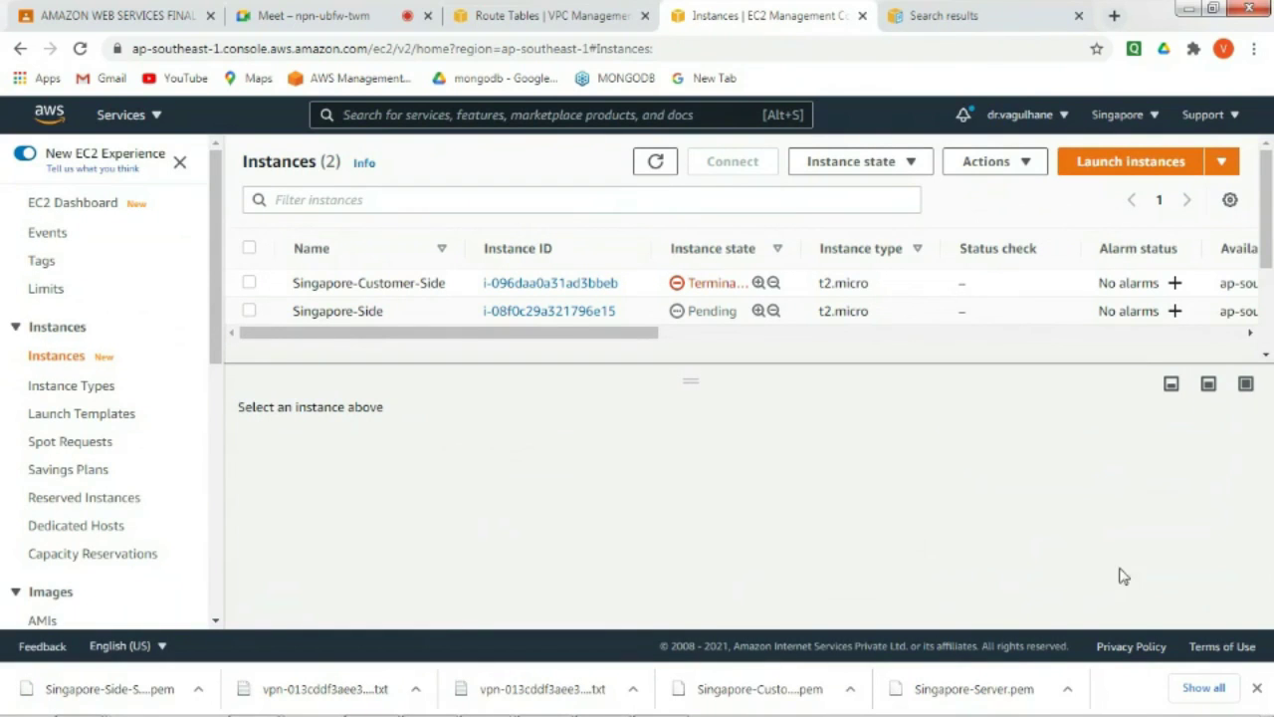
# - Switch to the VPC console for the Mumbai region and open the list of virtual private gateways
pyautogui.click(554, 12)
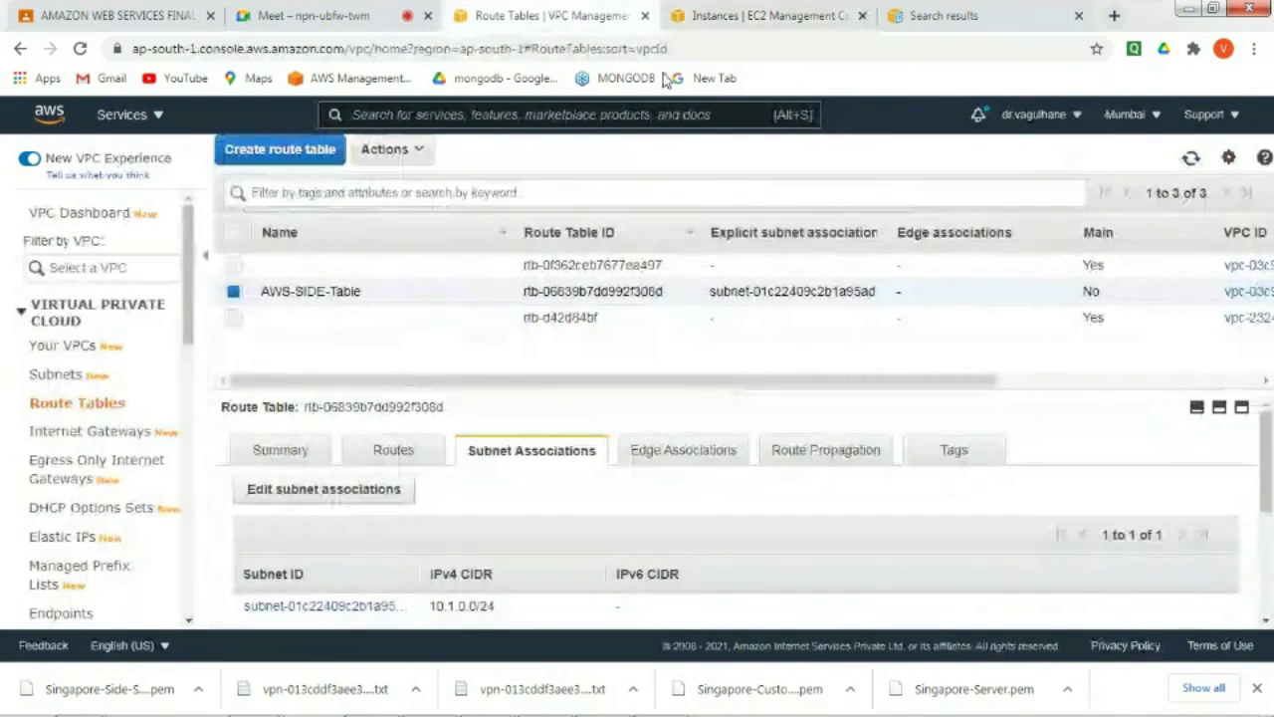
pyautogui.click(1131, 115)
pyautogui.click(1138, 122)
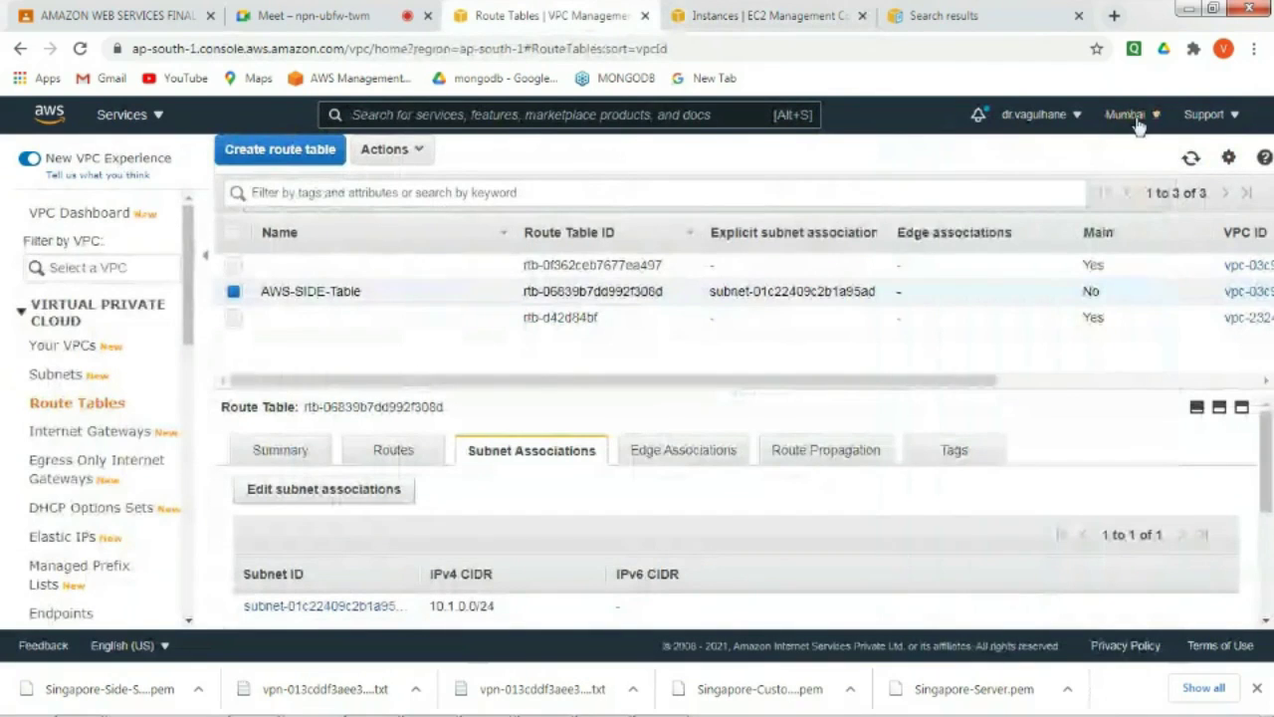
pyautogui.moveTo(189, 283); pyautogui.dragTo(182, 470)
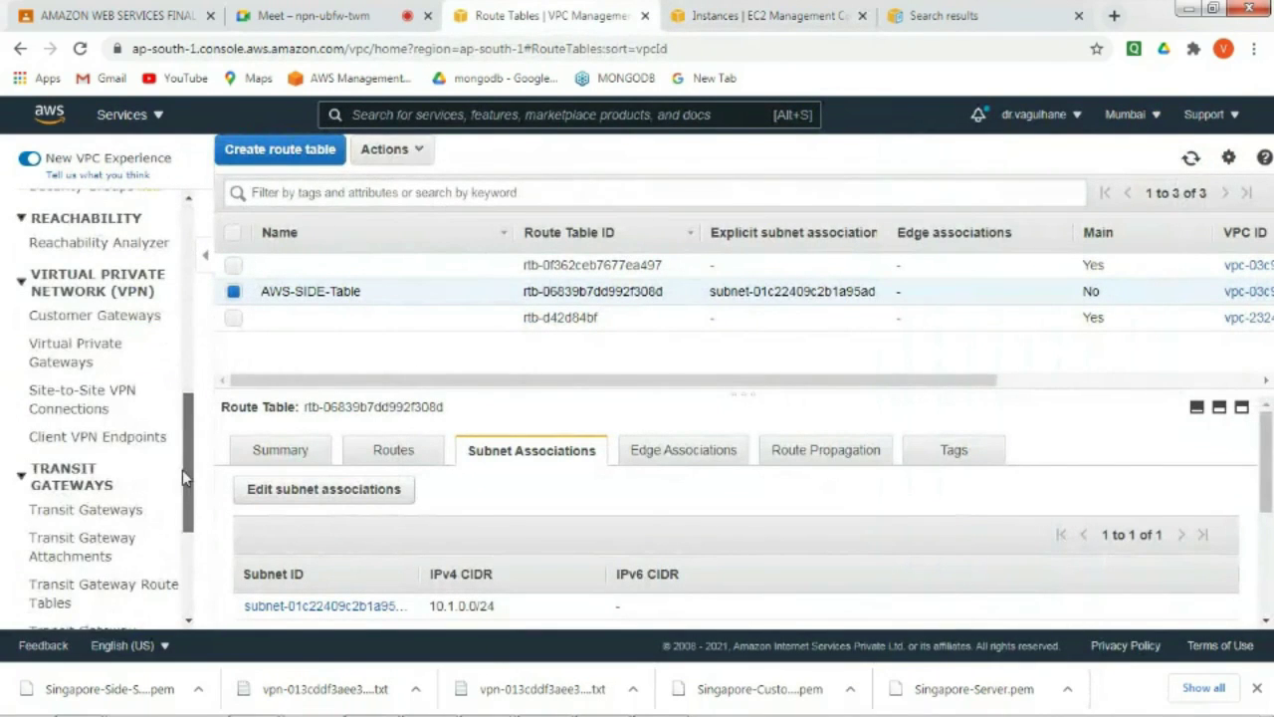
pyautogui.click(96, 359)
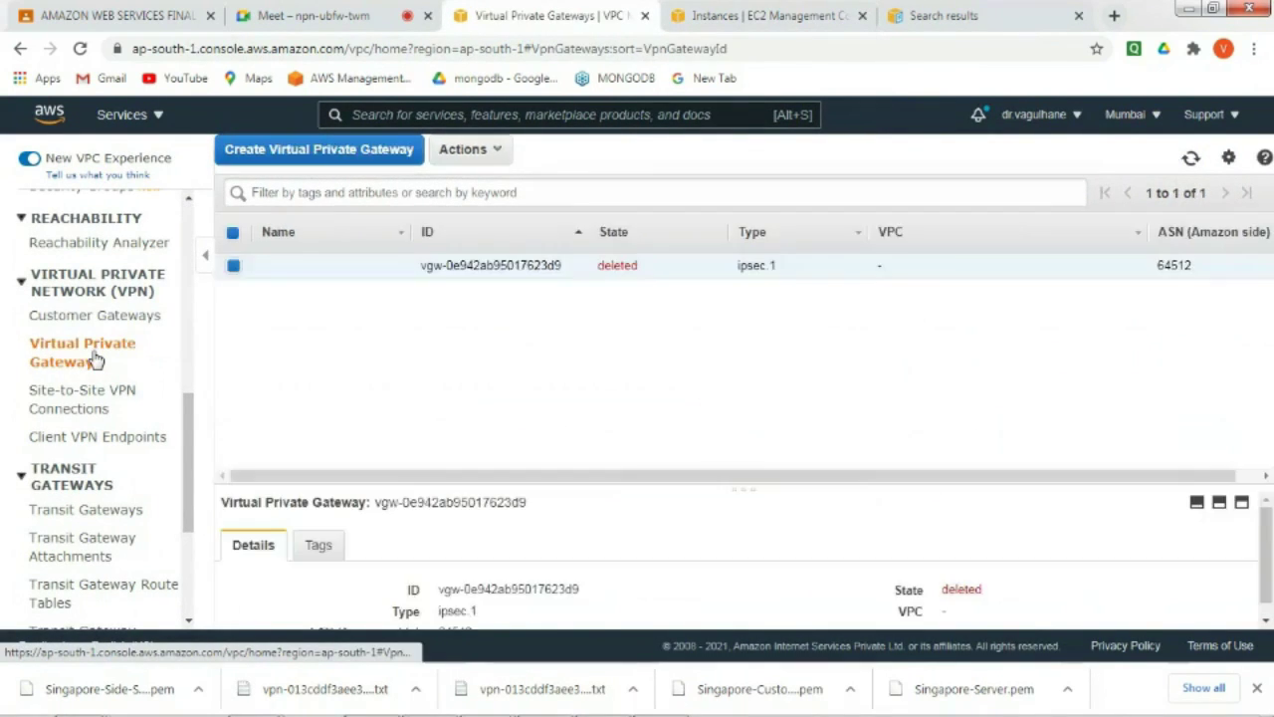
# - Create a virtual private gateway named AWS-Side-Gateway with the Amazon default ASN and return to the gateway list
pyautogui.click(378, 151)
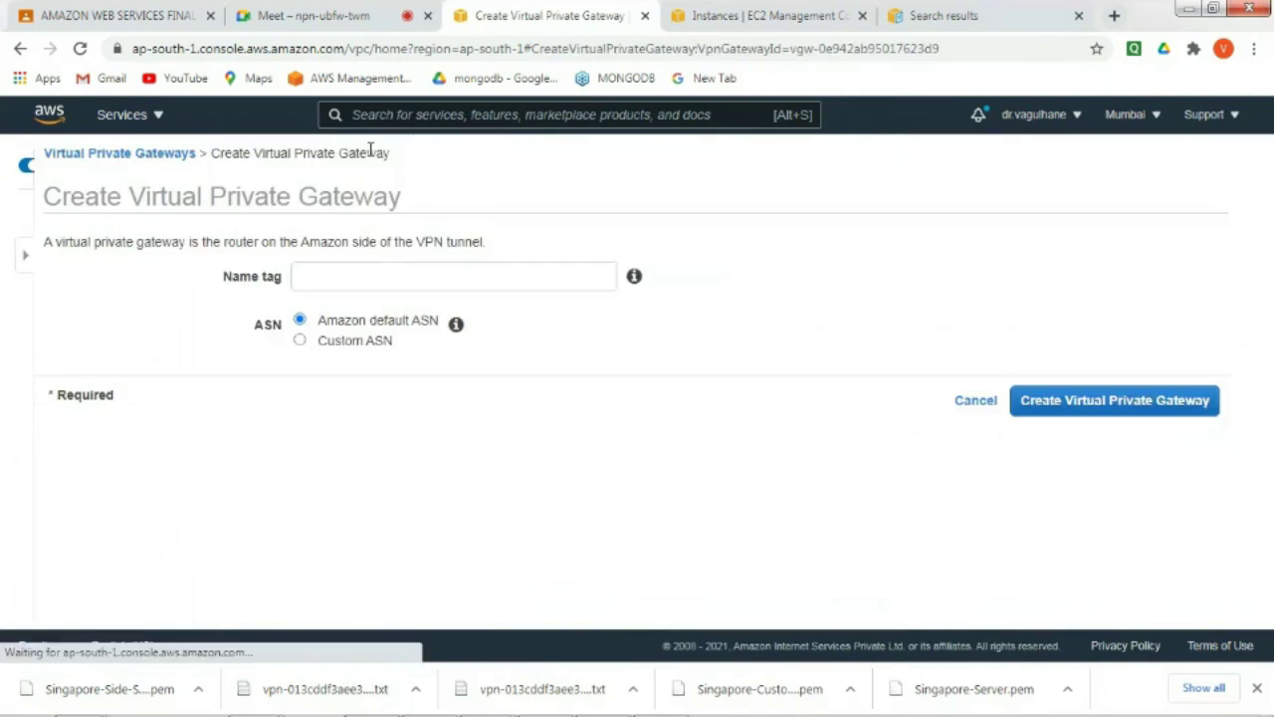
pyautogui.click(383, 275)
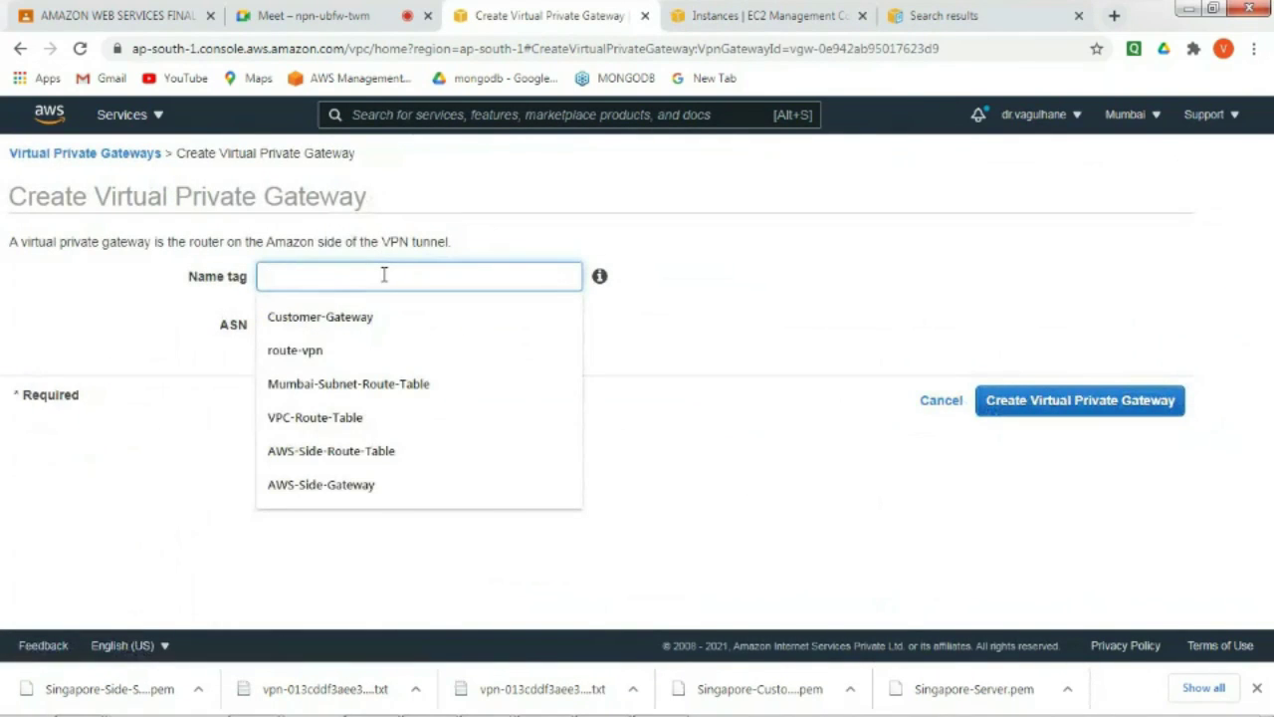
pyautogui.write('AWS')
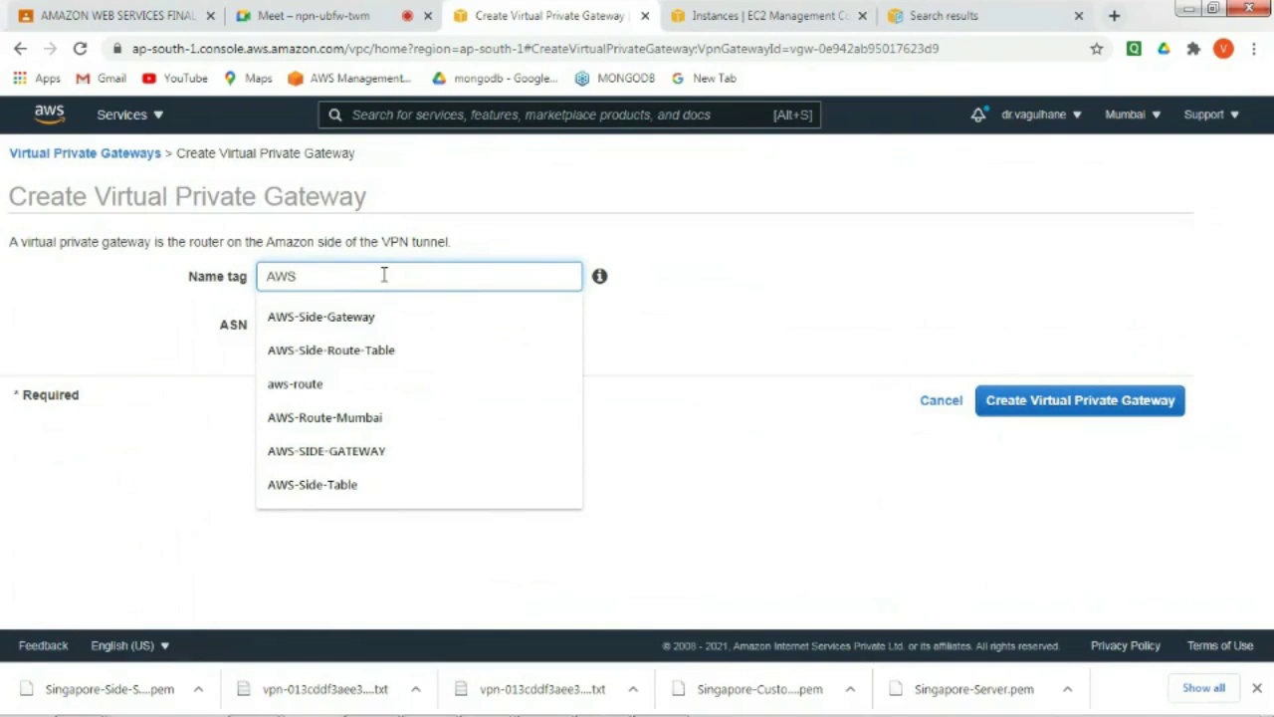
pyautogui.write('-Side')
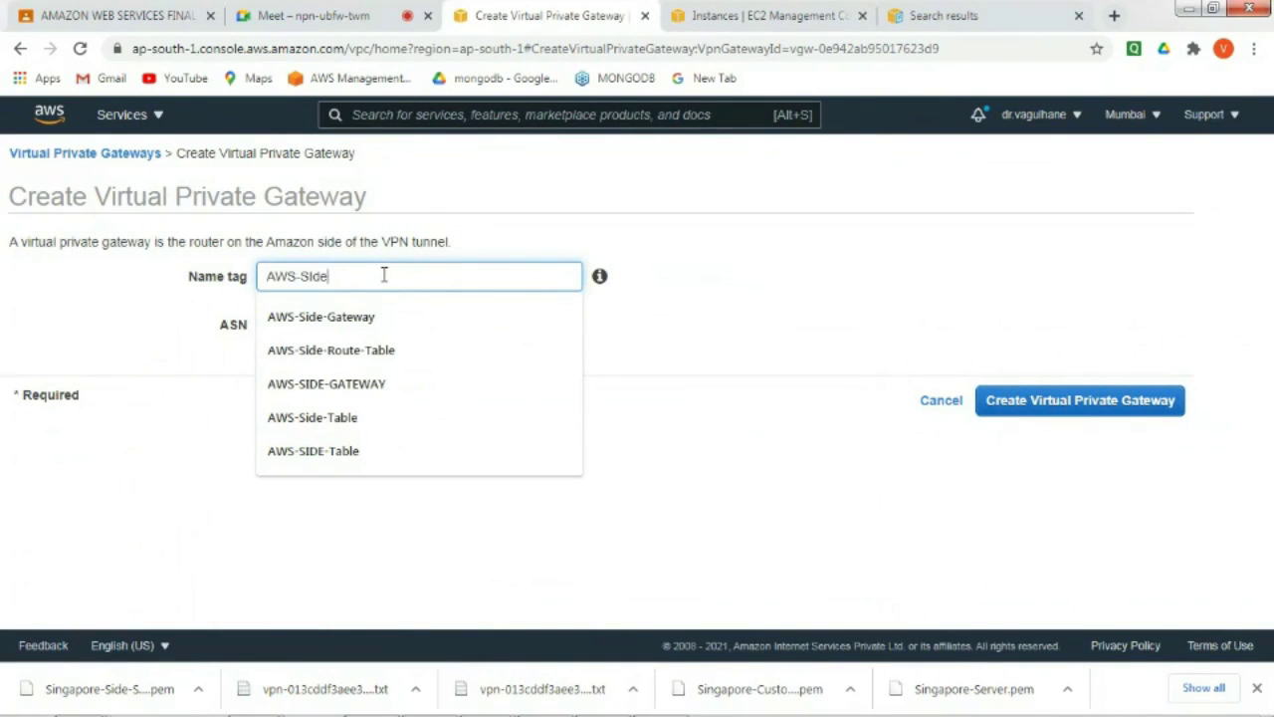
pyautogui.press('BackSpace')
pyautogui.press('BackSpace')
pyautogui.press('BackSpace')
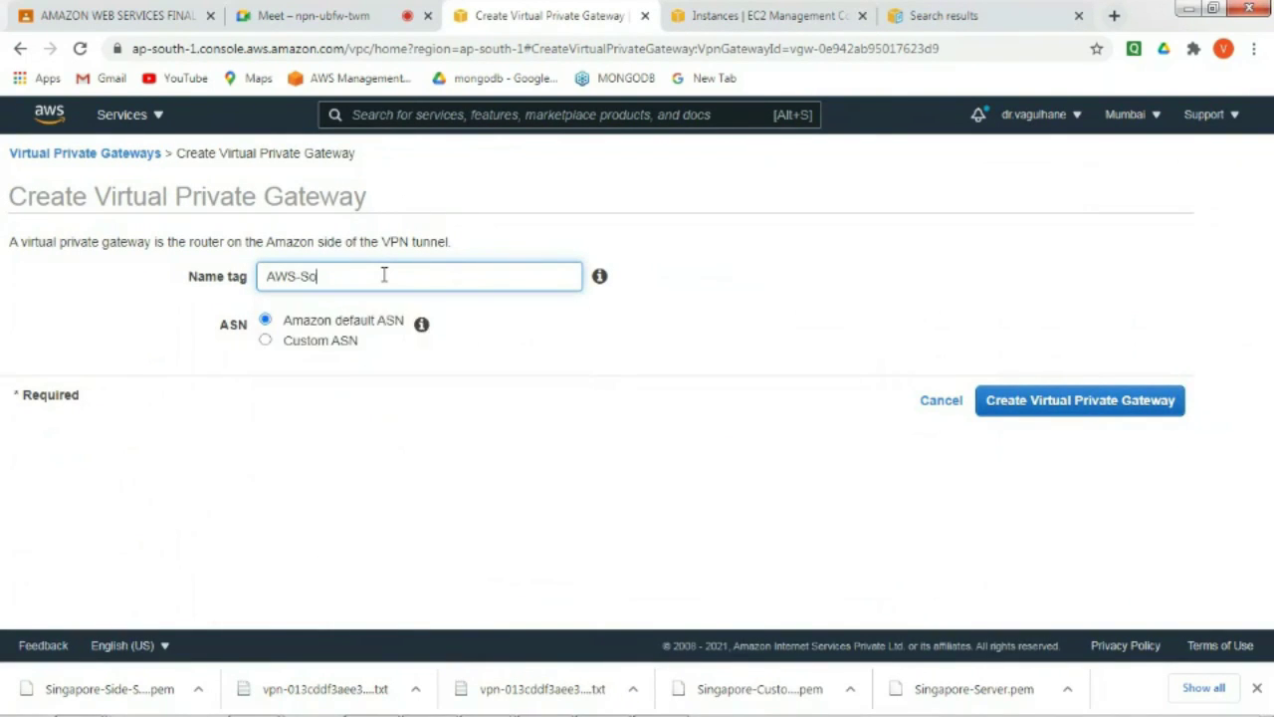
pyautogui.write('ide')
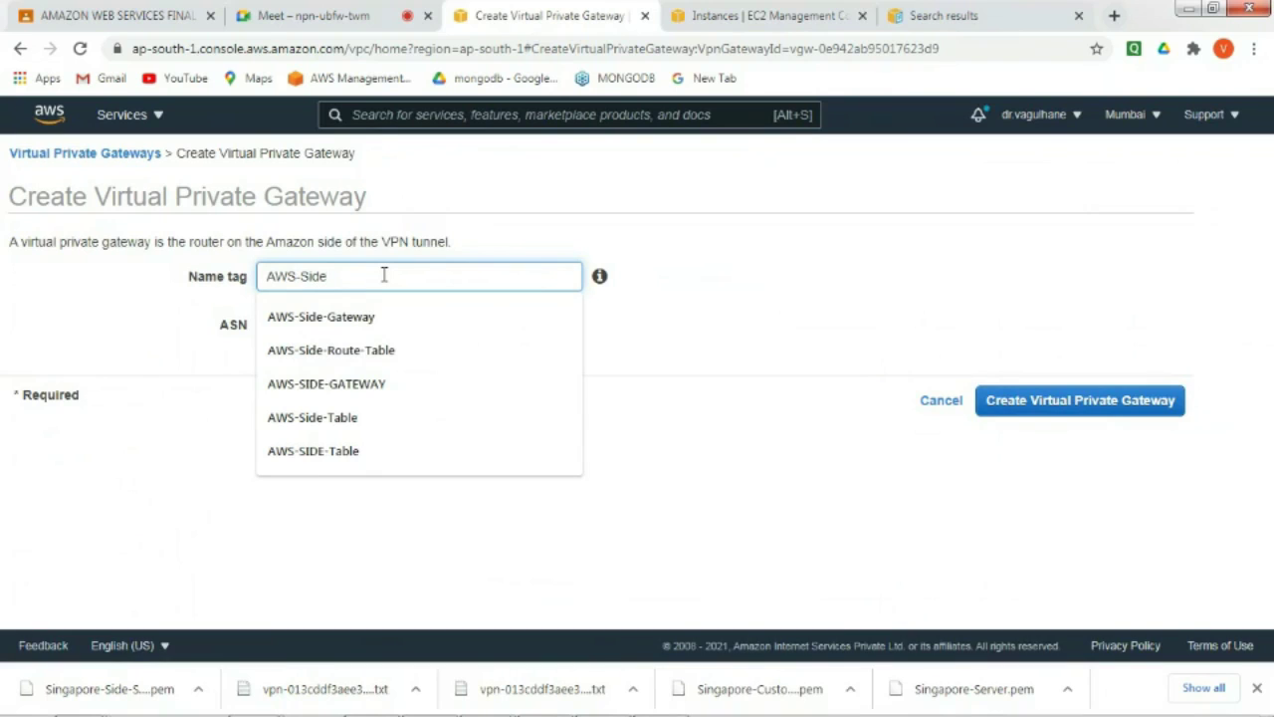
pyautogui.write('-Gat')
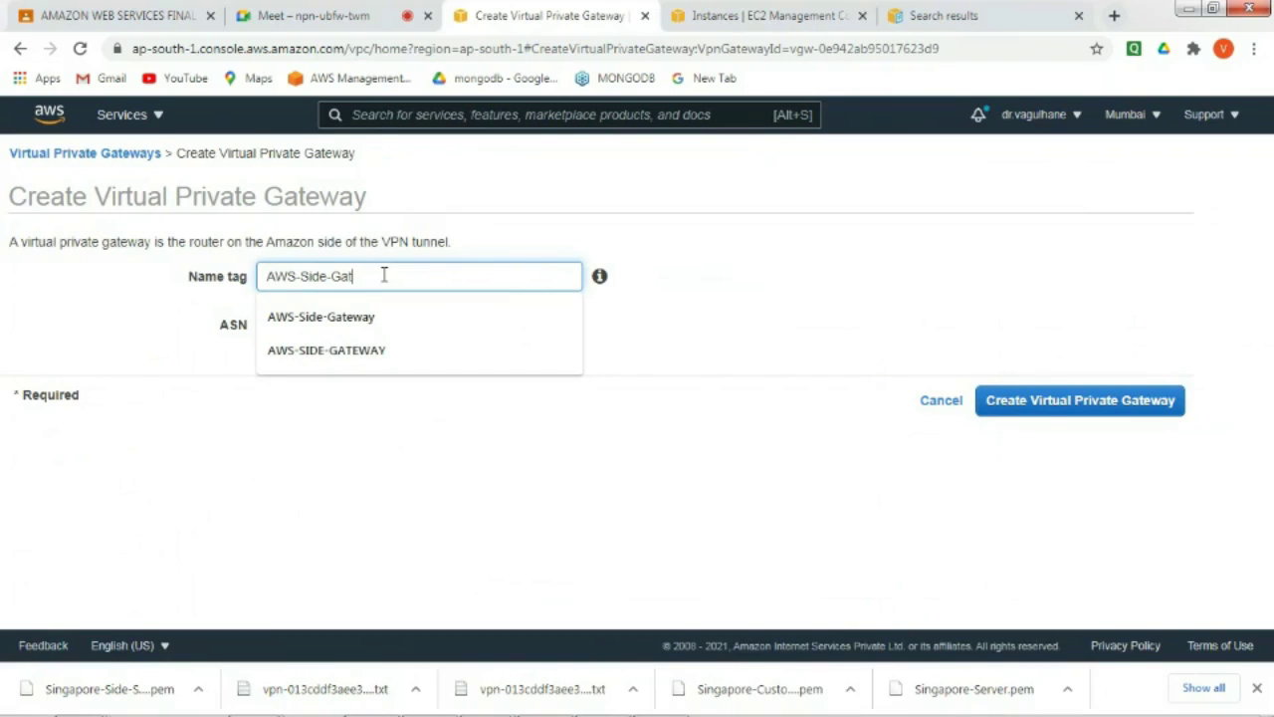
pyautogui.write('eway')
pyautogui.click(728, 223)
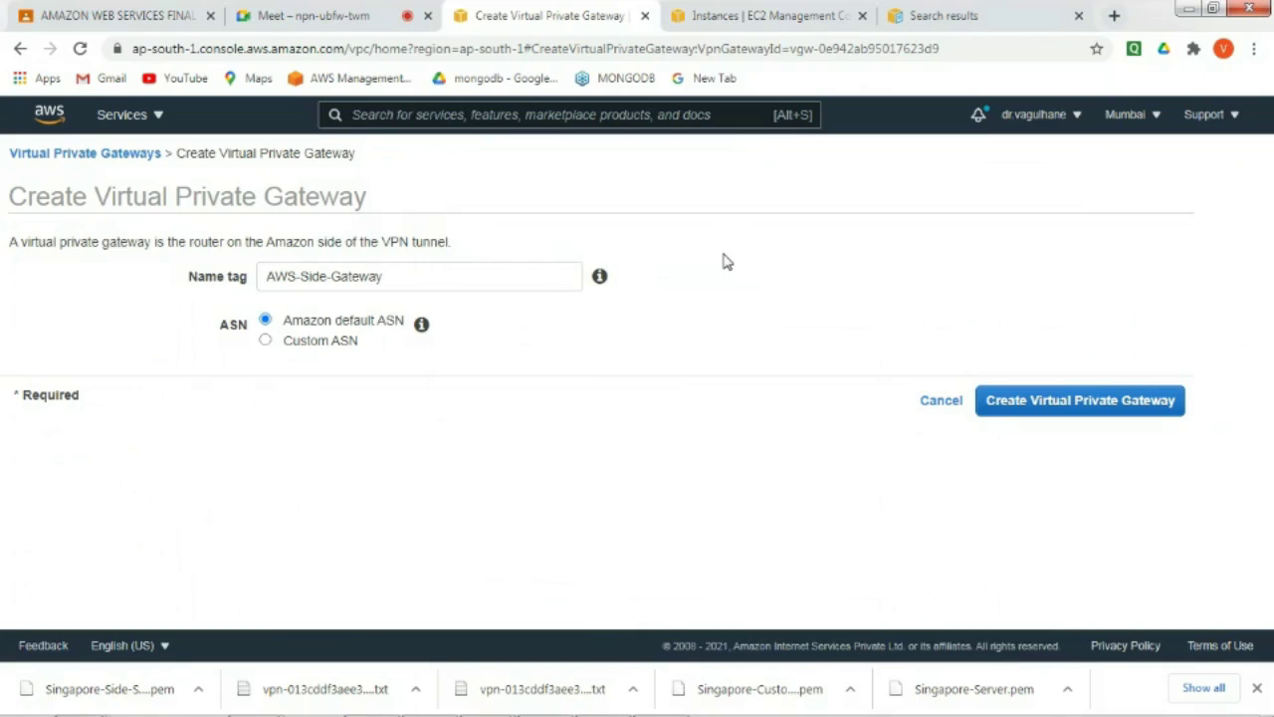
pyautogui.click(1068, 405)
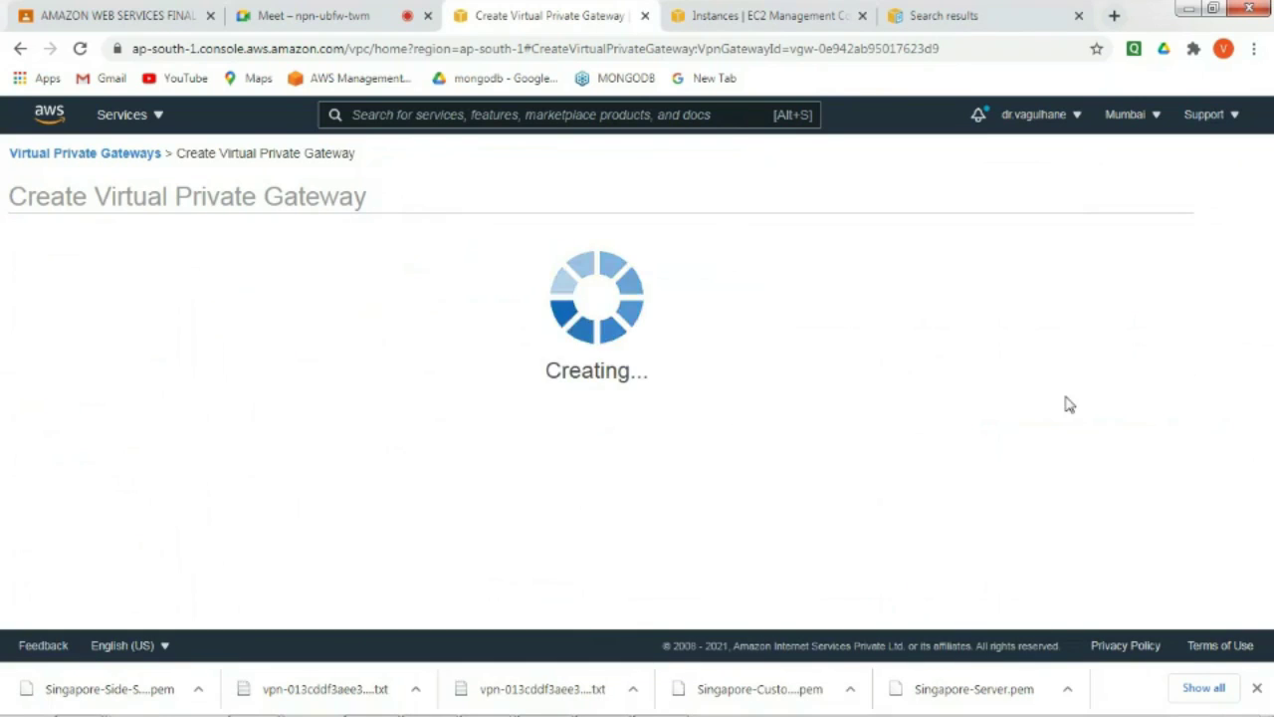
pyautogui.click(867, 366)
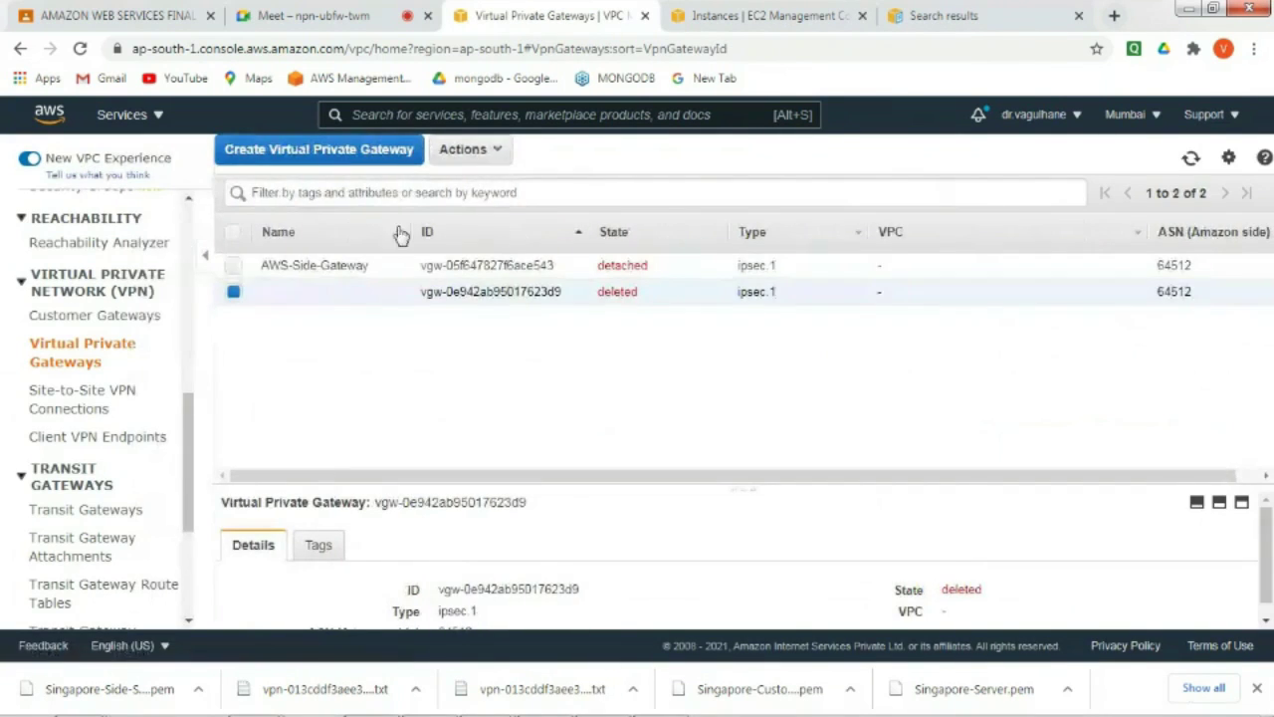
# - Attach the AWS-Side-Gateway virtual private gateway to the AWS-Side VPC
pyautogui.click(234, 293)
pyautogui.click(233, 265)
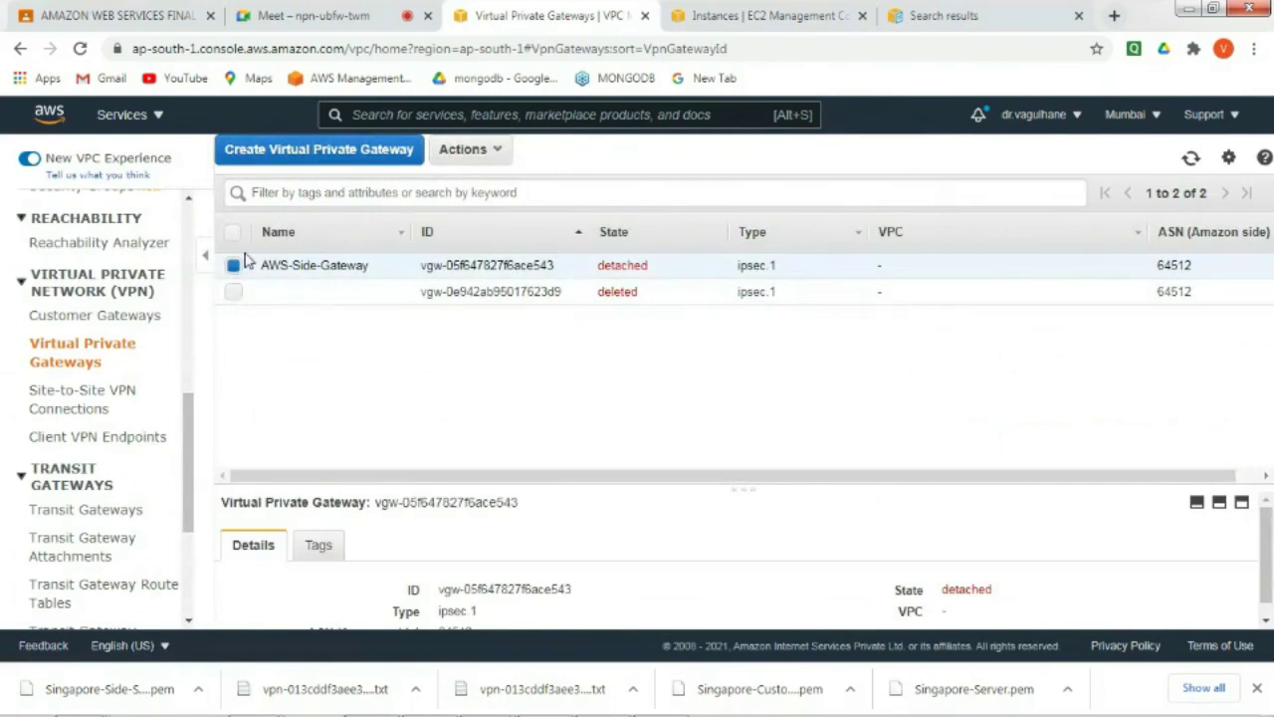
pyautogui.click(471, 154)
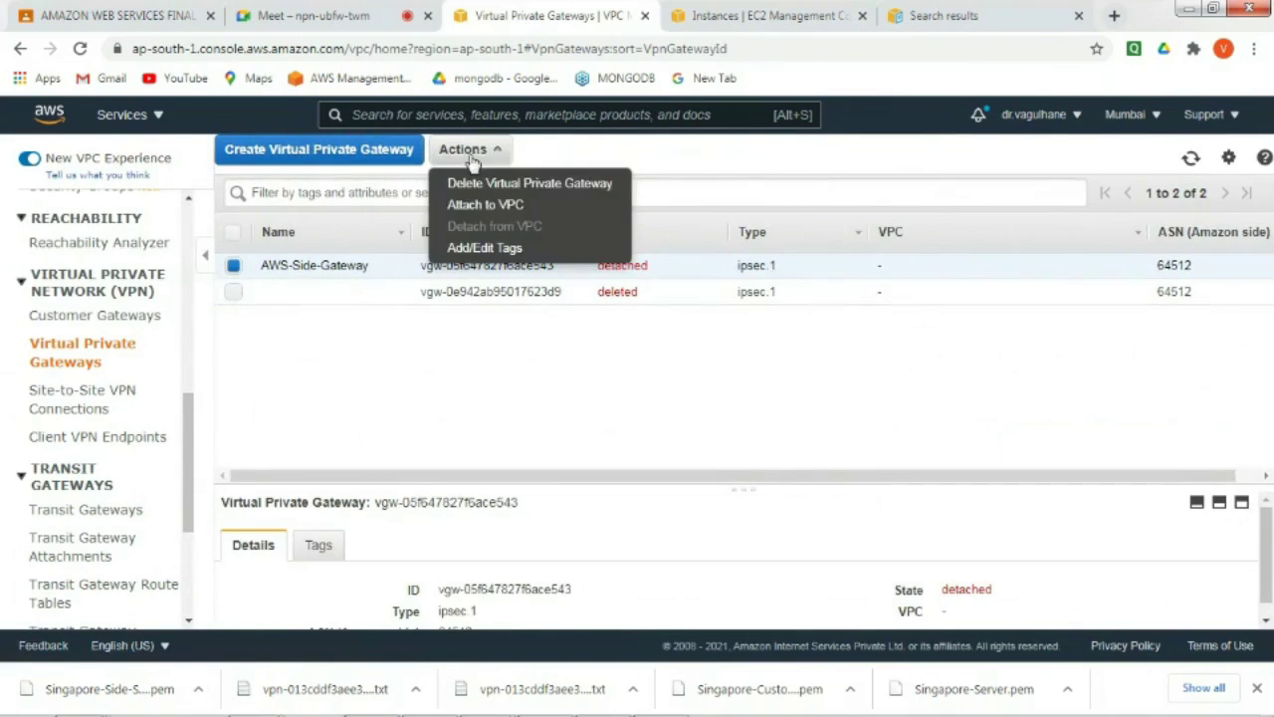
pyautogui.click(504, 205)
pyautogui.click(549, 324)
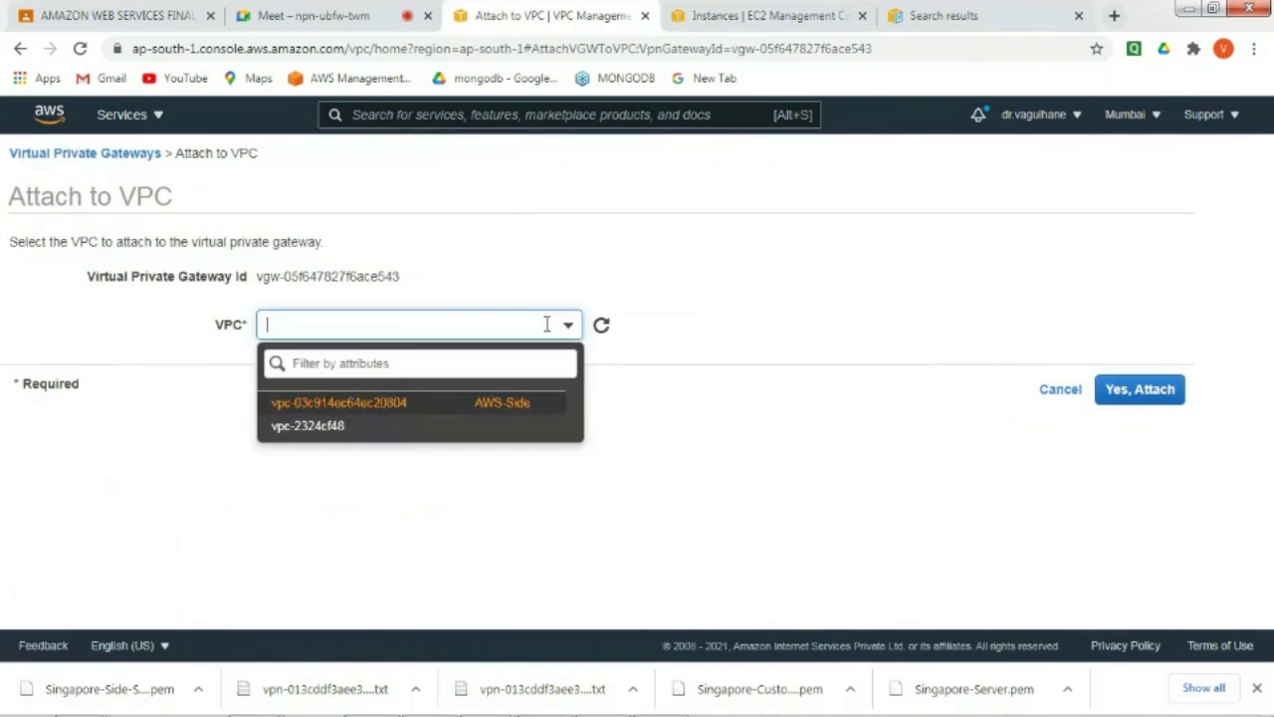
pyautogui.click(532, 408)
pyautogui.click(1115, 392)
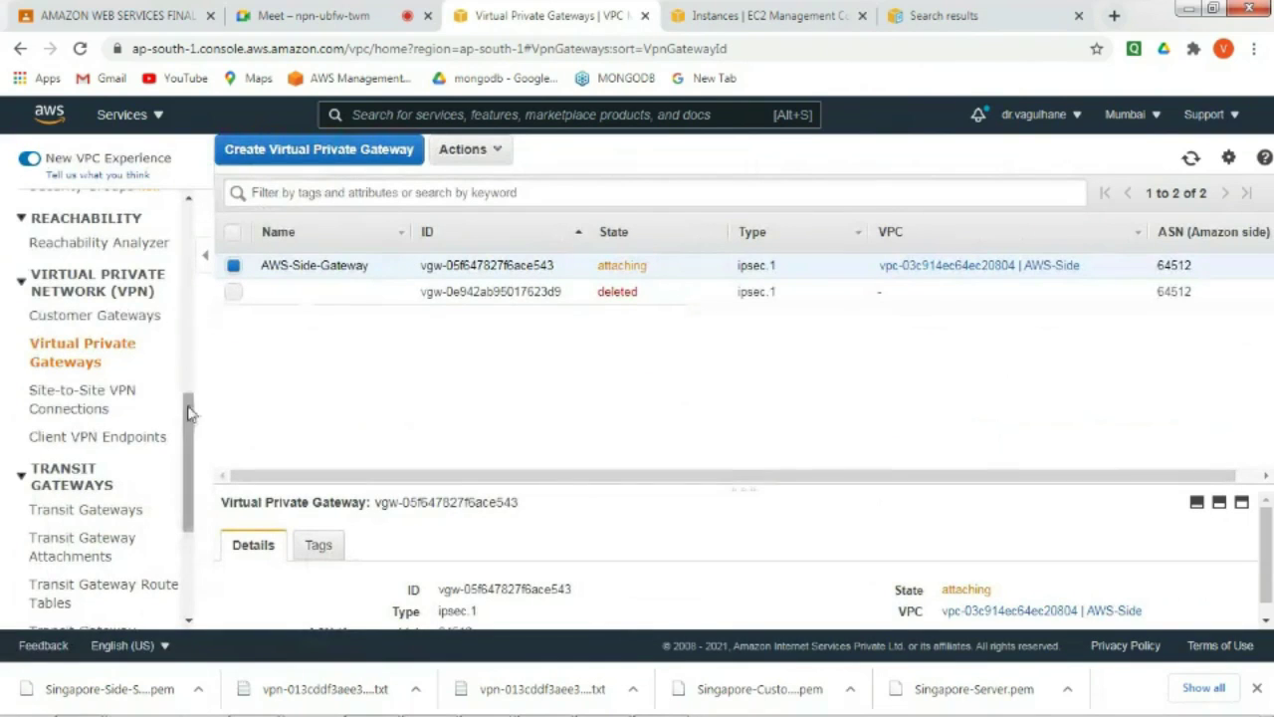
# - Start a new customer gateway and name it Customer-Gateway, keeping static routing
pyautogui.click(110, 317)
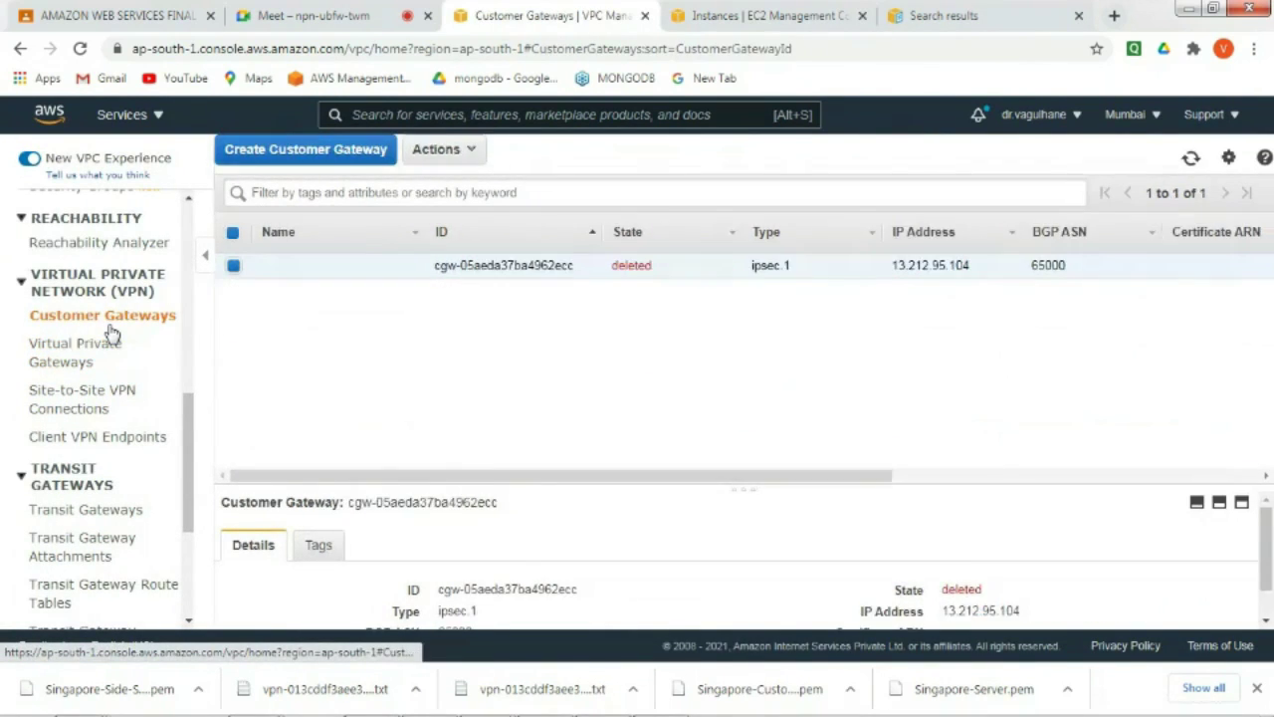
pyautogui.click(321, 158)
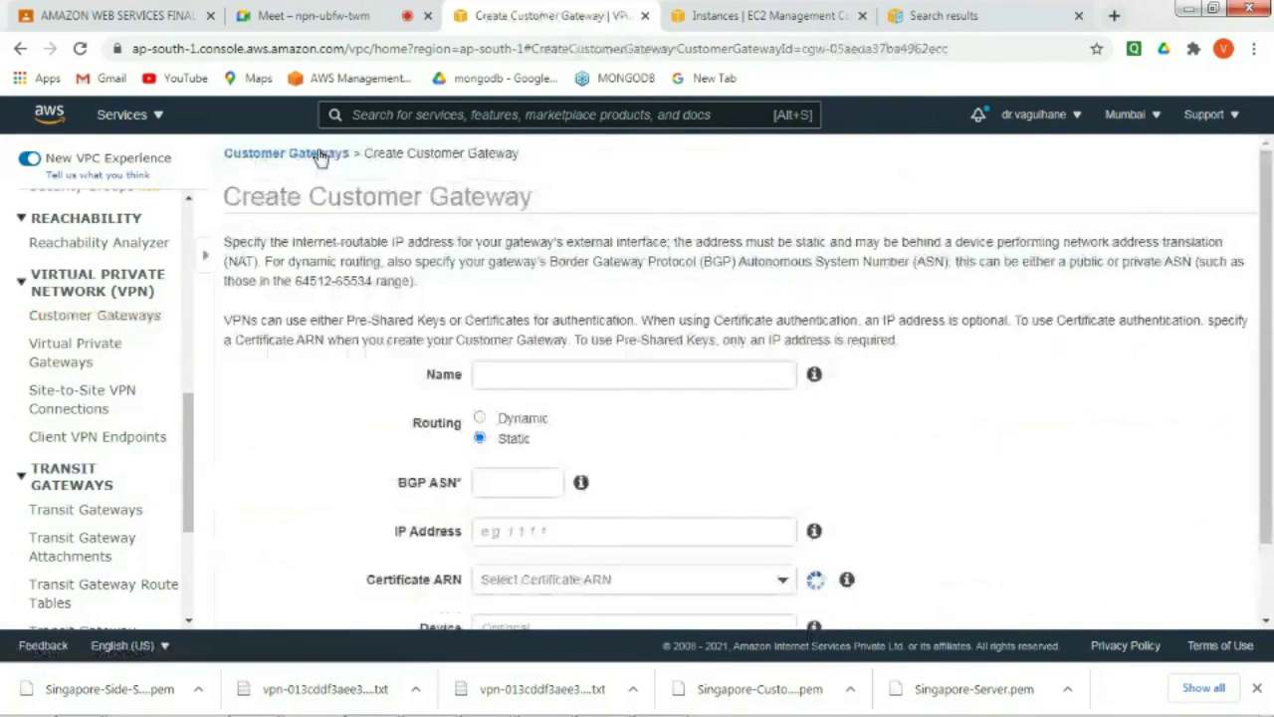
pyautogui.click(321, 350)
pyautogui.write('A')
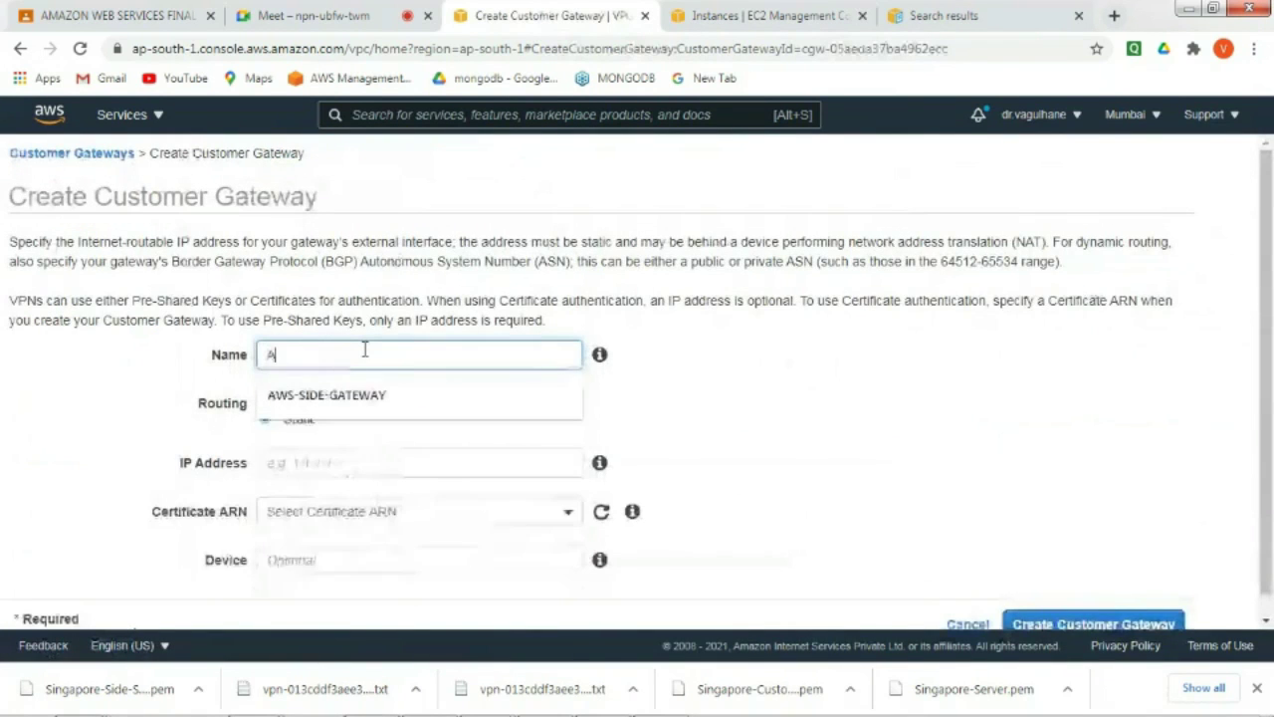
pyautogui.write('WS')
pyautogui.press('BackSpace')
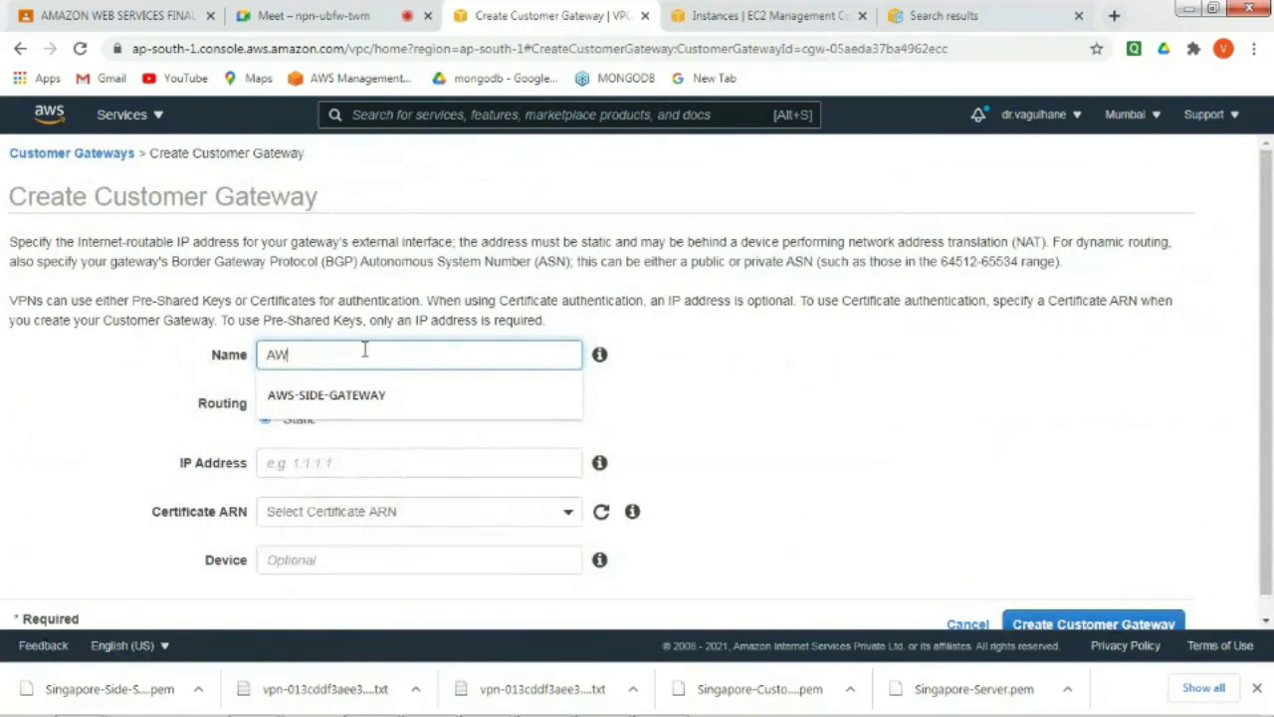
pyautogui.press('BackSpace')
pyautogui.press('BackSpace')
pyautogui.write('Cust')
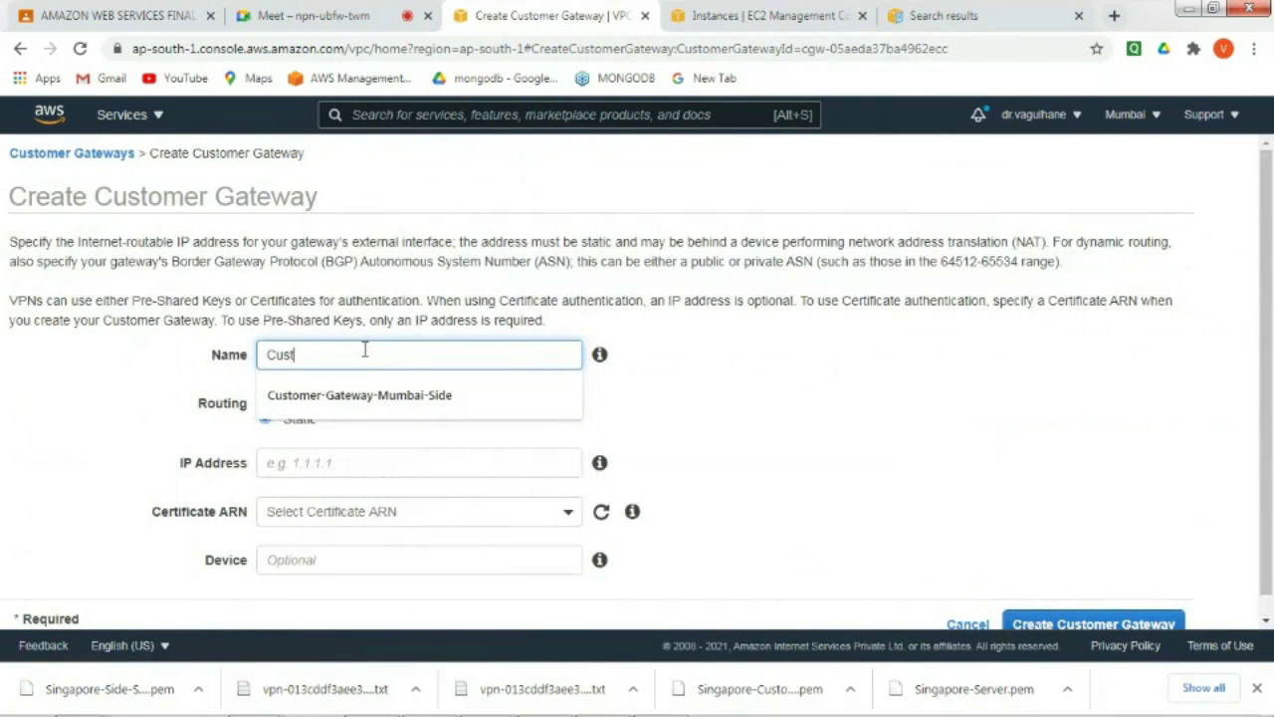
pyautogui.write('omer-Gateway')
pyautogui.click(777, 405)
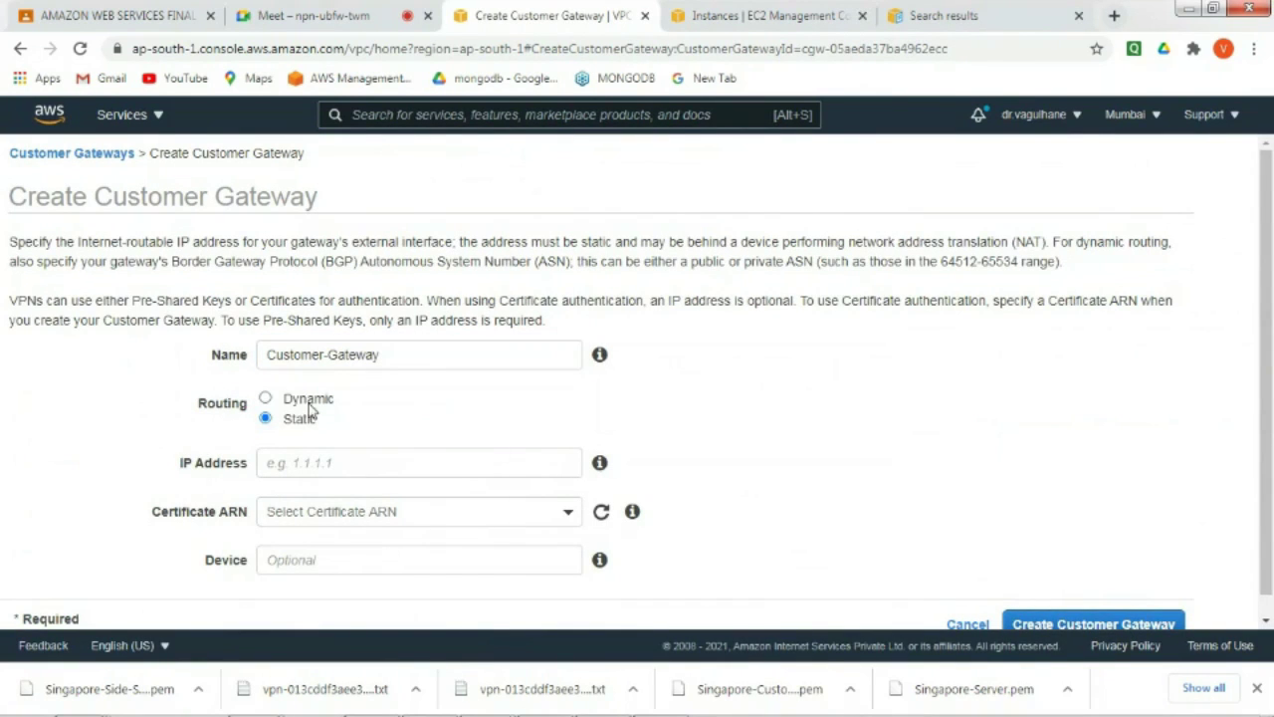
# - Copy the public IPv4 address of the Singapore-Side instance and set it, 54.255.215.179, as the customer gateway's IP address
pyautogui.click(327, 464)
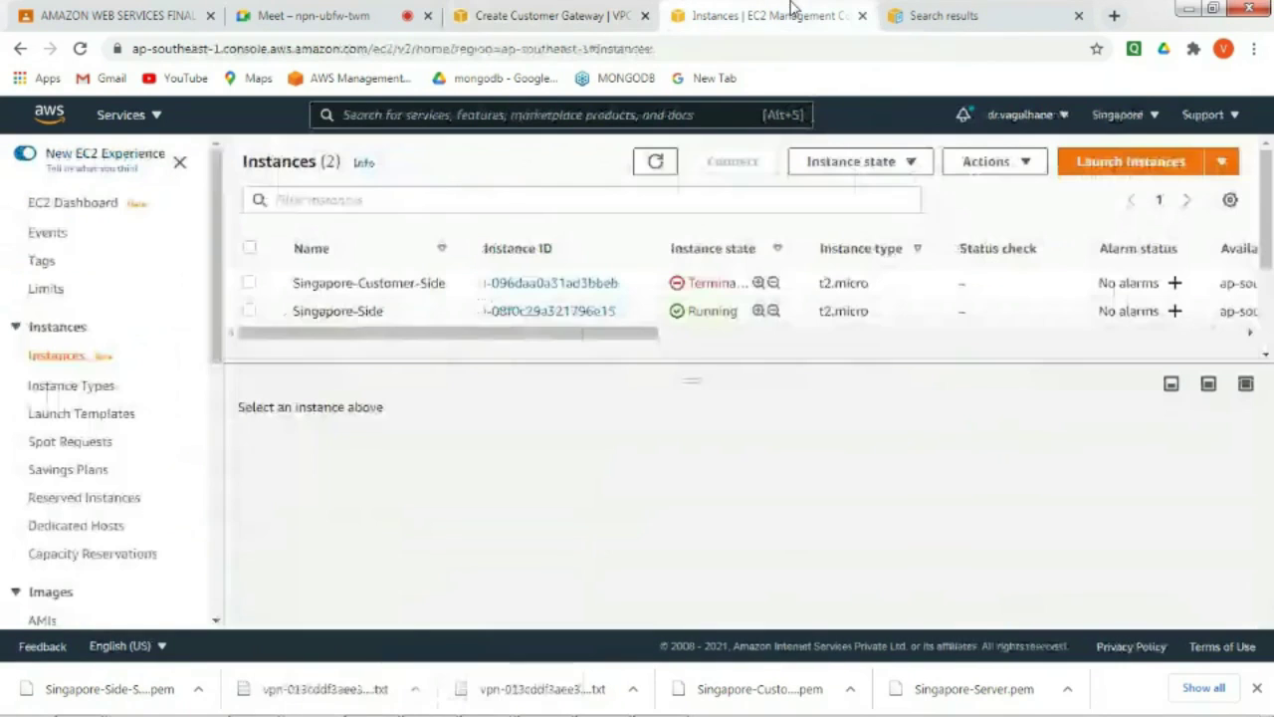
pyautogui.click(762, 15)
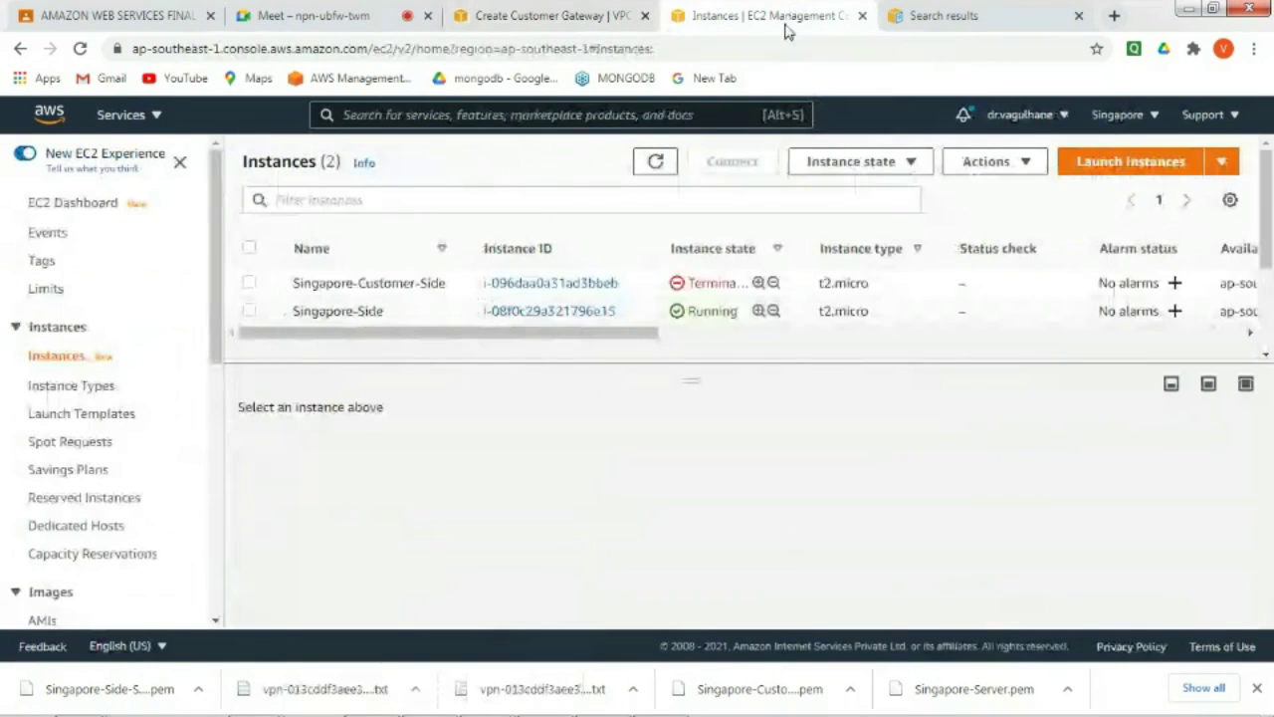
pyautogui.click(248, 286)
pyautogui.click(249, 287)
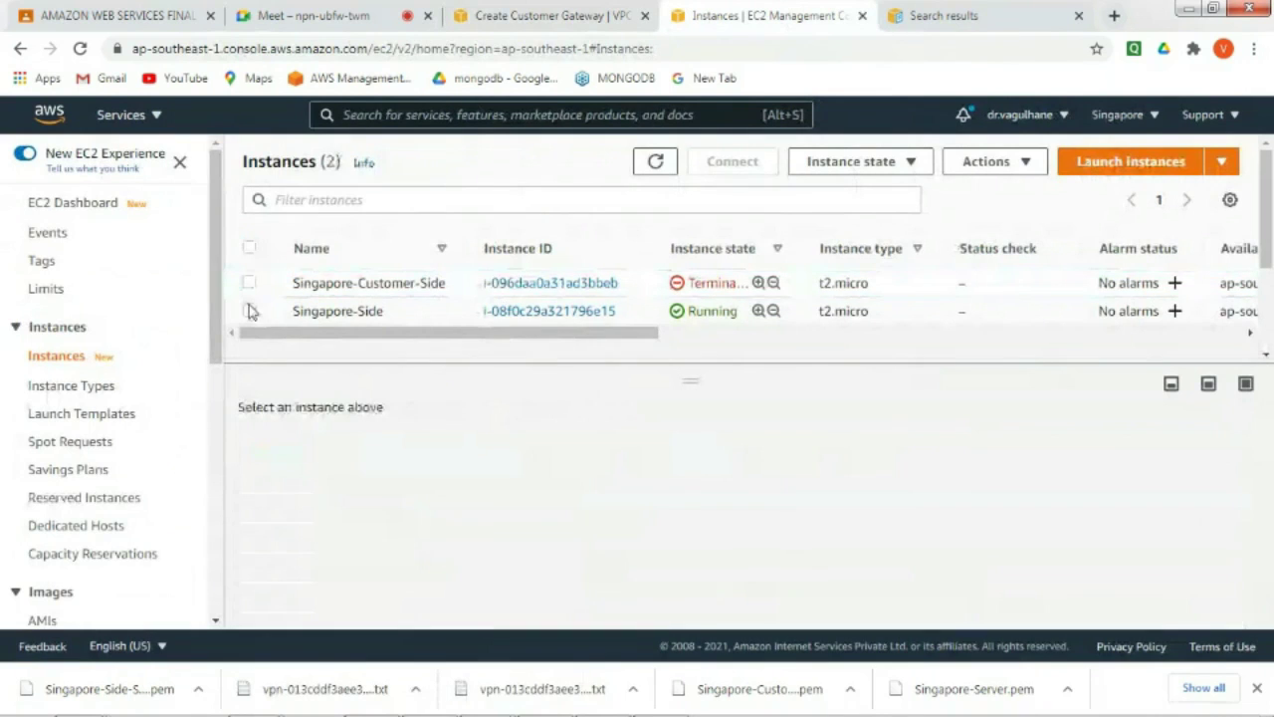
pyautogui.click(249, 310)
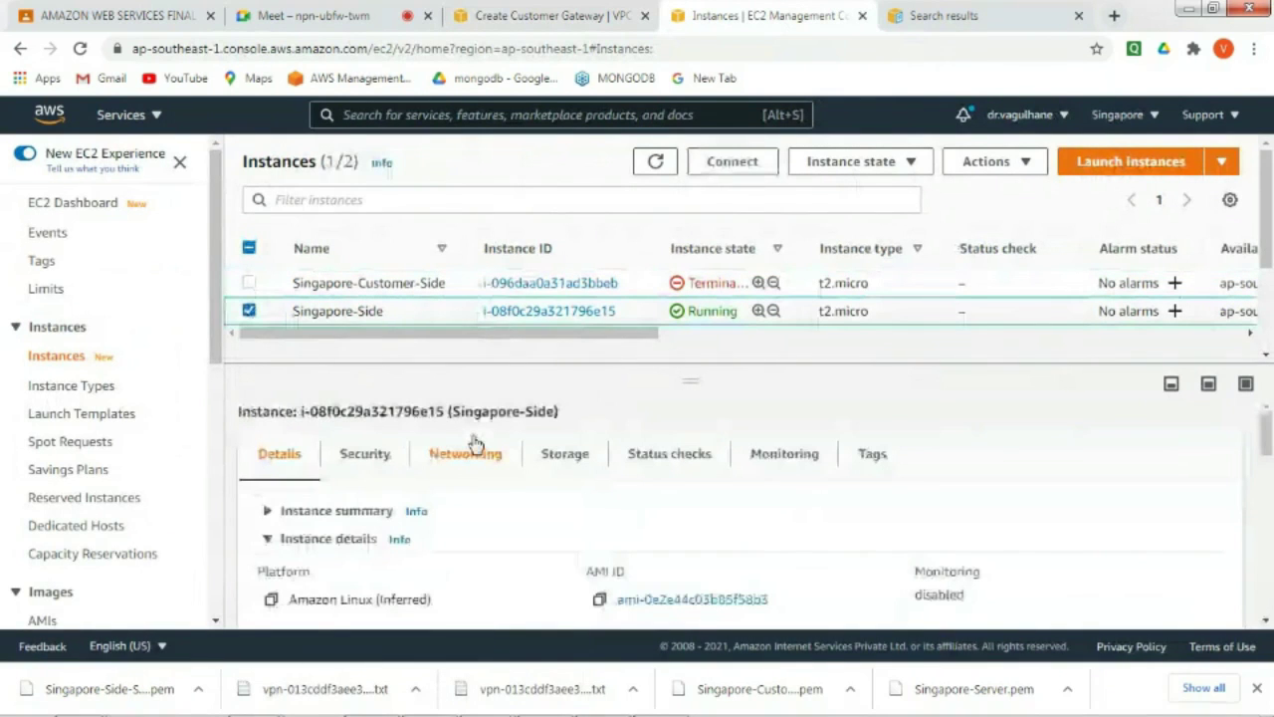
pyautogui.click(475, 449)
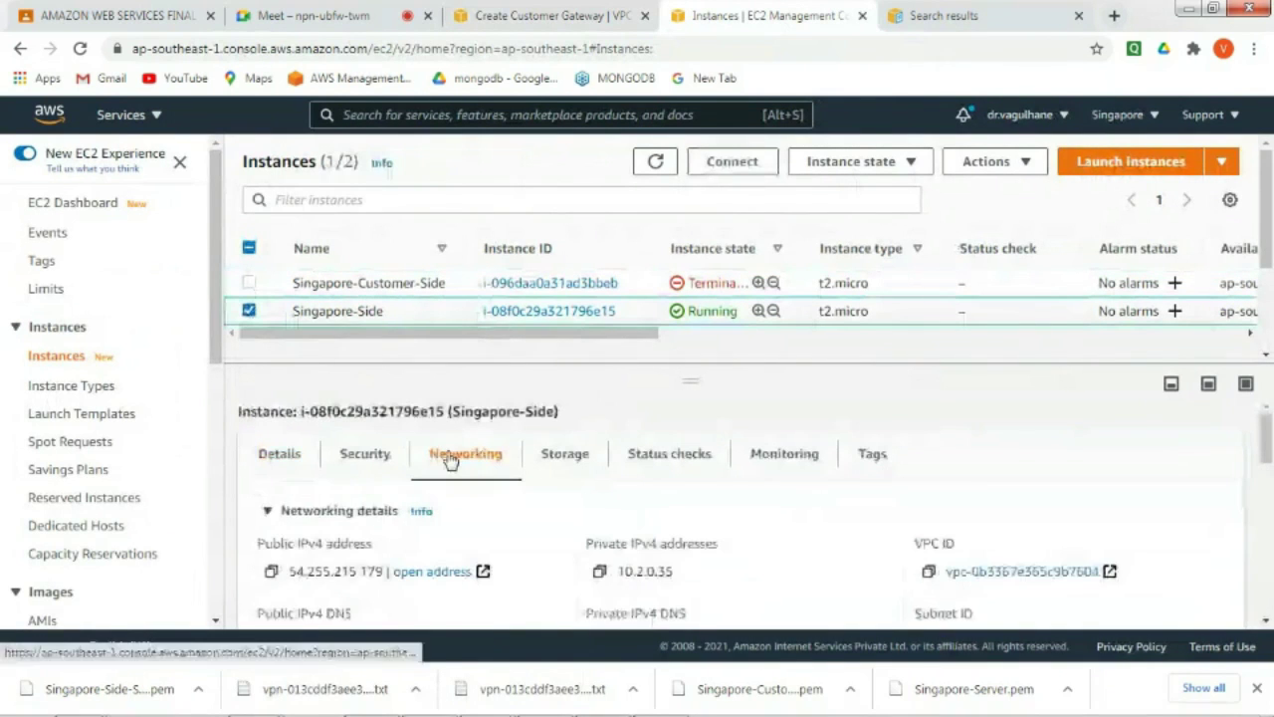
pyautogui.click(271, 576)
pyautogui.click(514, 18)
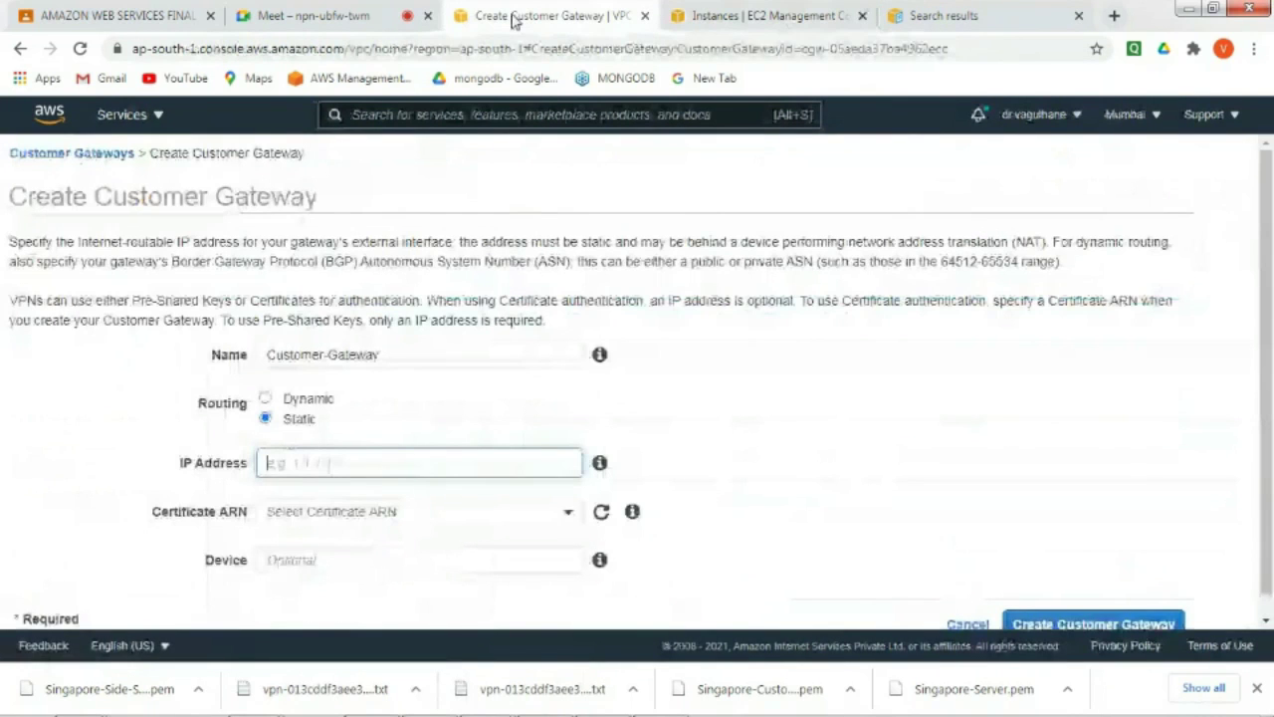
pyautogui.hotkey('ctrl', 'v')
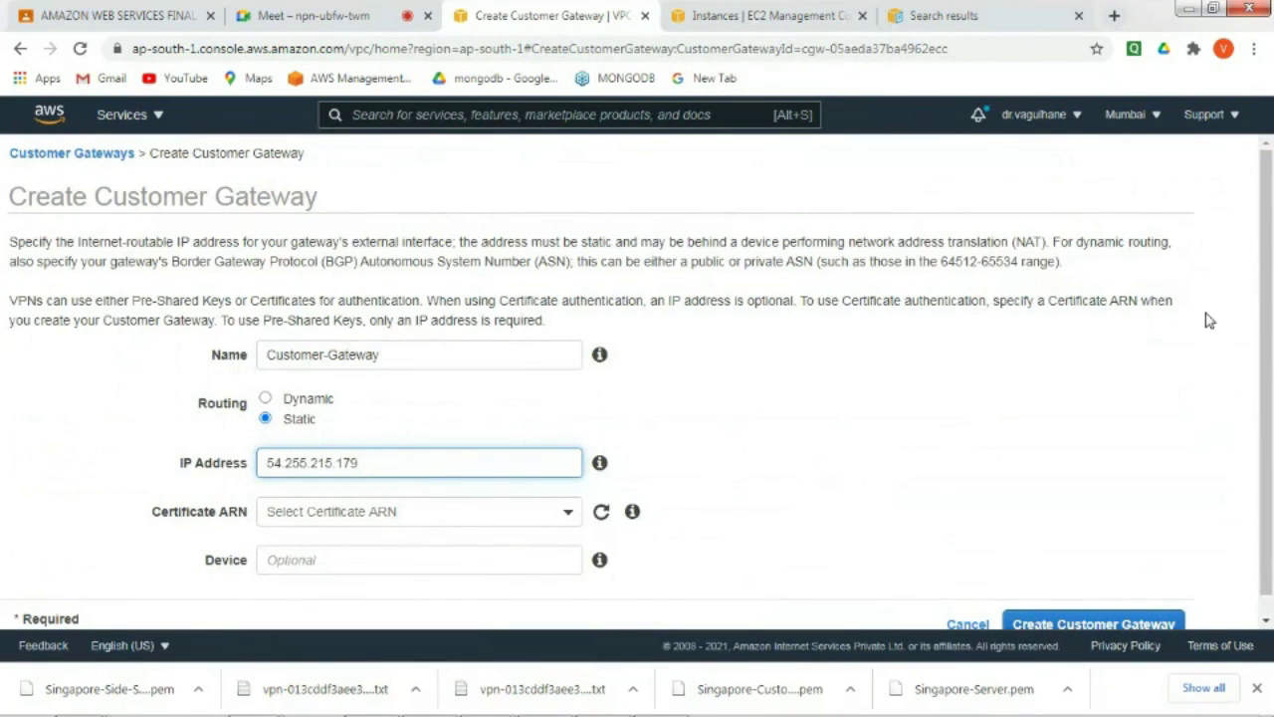
# - Create the customer gateway, leaving the certificate ARN and device unset
pyautogui.scroll(-2, 1205, 313)
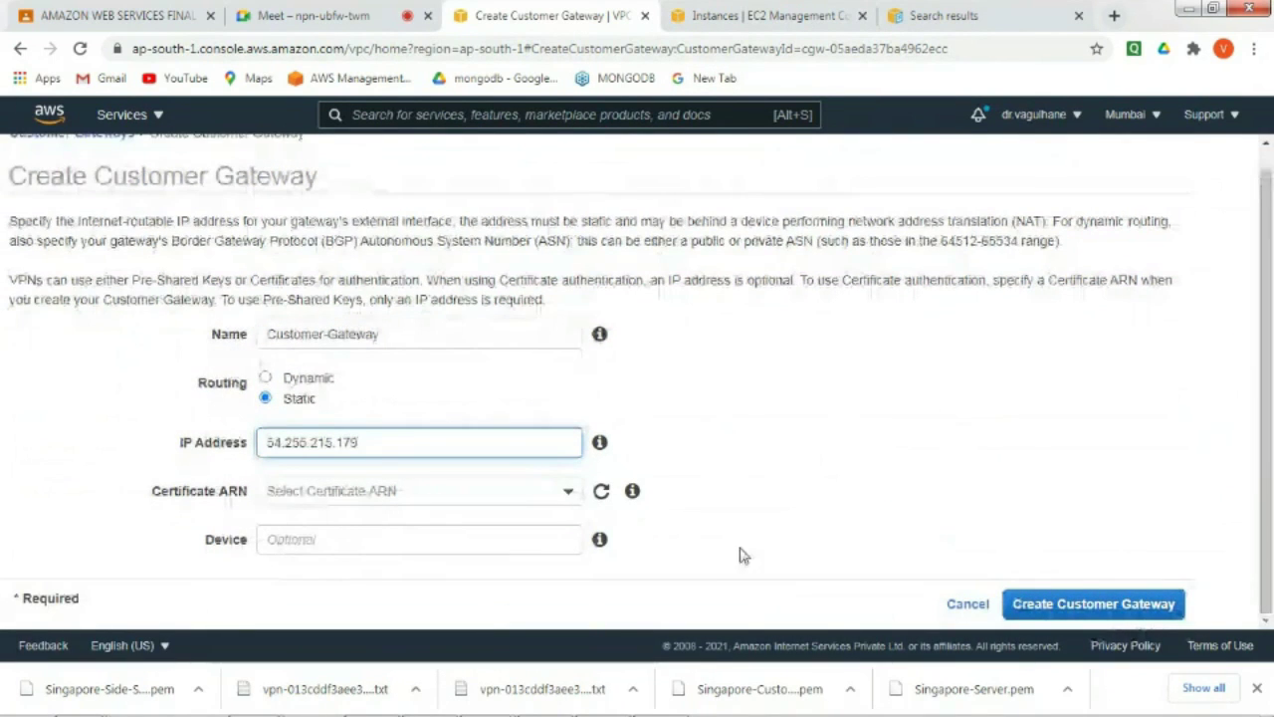
pyautogui.click(569, 494)
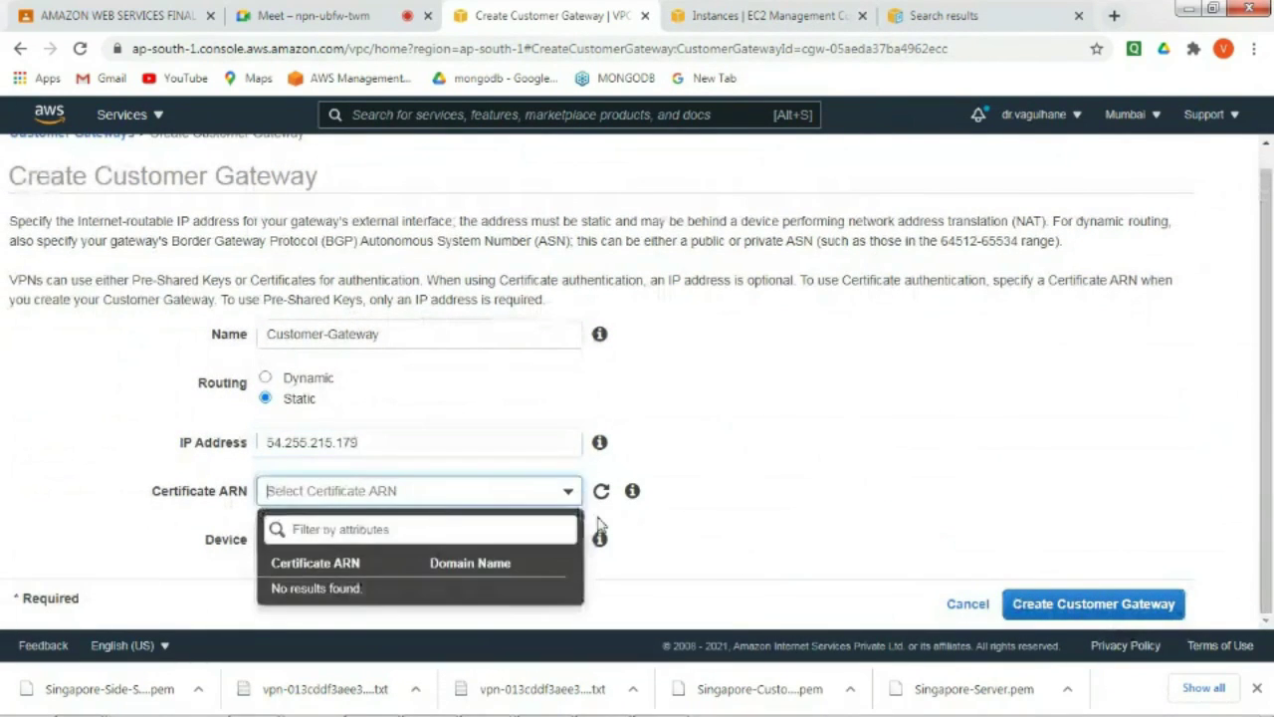
pyautogui.click(787, 529)
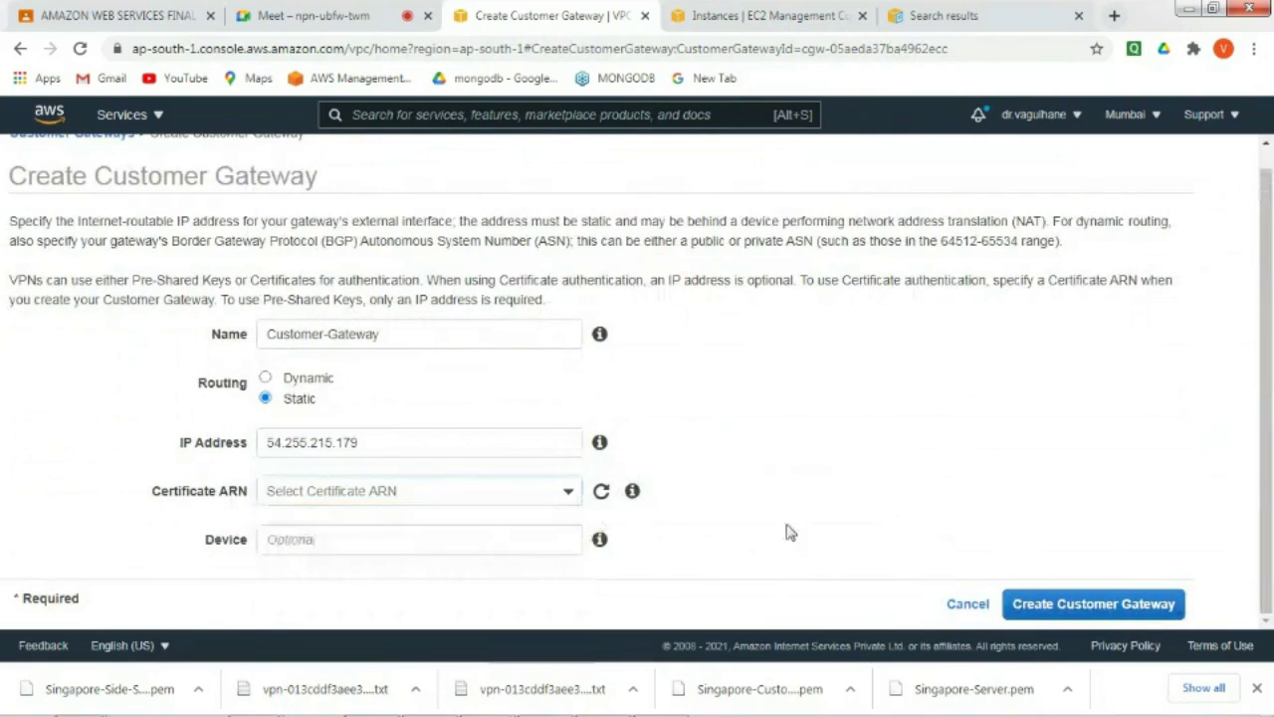
pyautogui.click(538, 538)
pyautogui.click(637, 549)
pyautogui.moveTo(601, 540)
pyautogui.click(1123, 604)
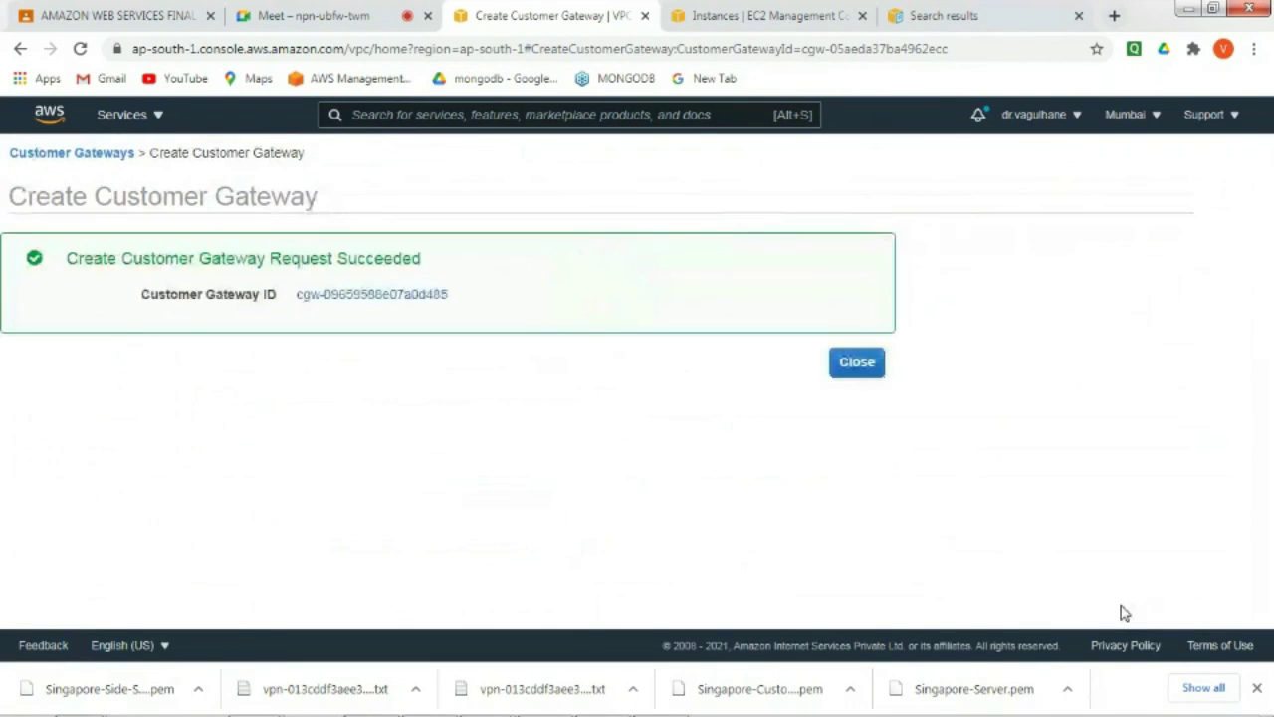
# - Return to the customer gateways list and select only Customer-Gateway to check its state and details
pyautogui.click(860, 364)
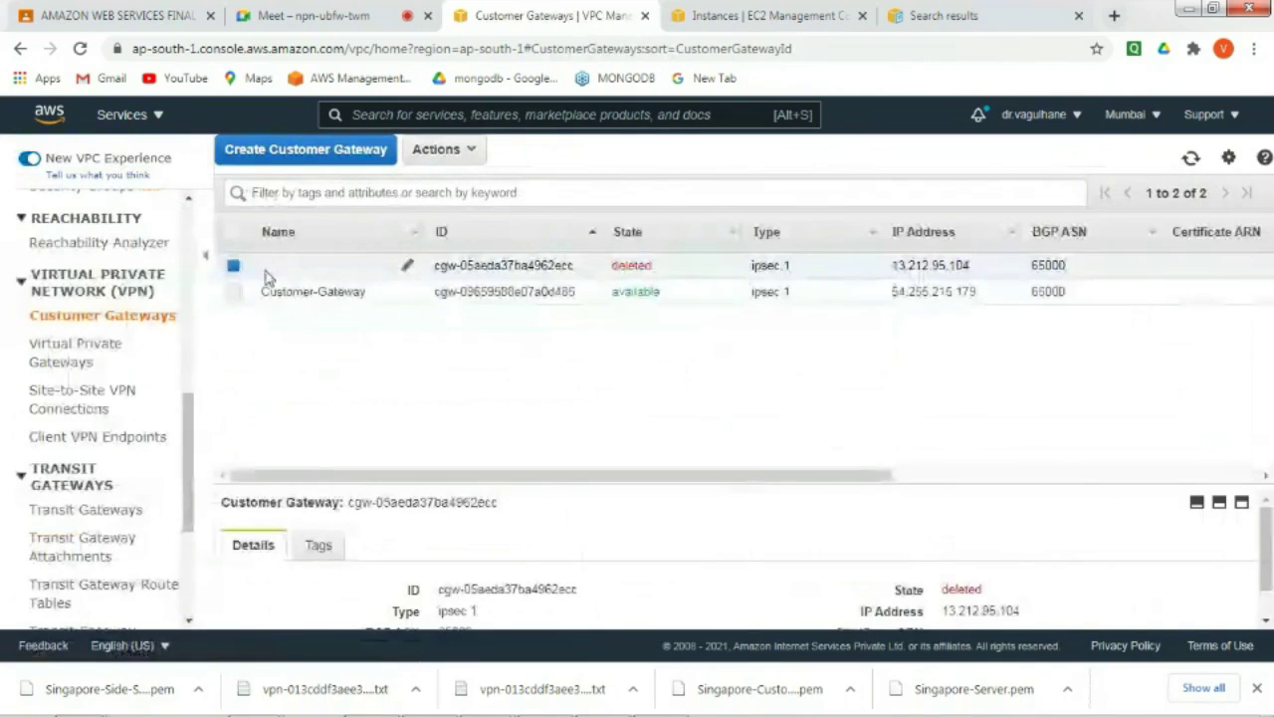
pyautogui.click(235, 267)
pyautogui.click(233, 293)
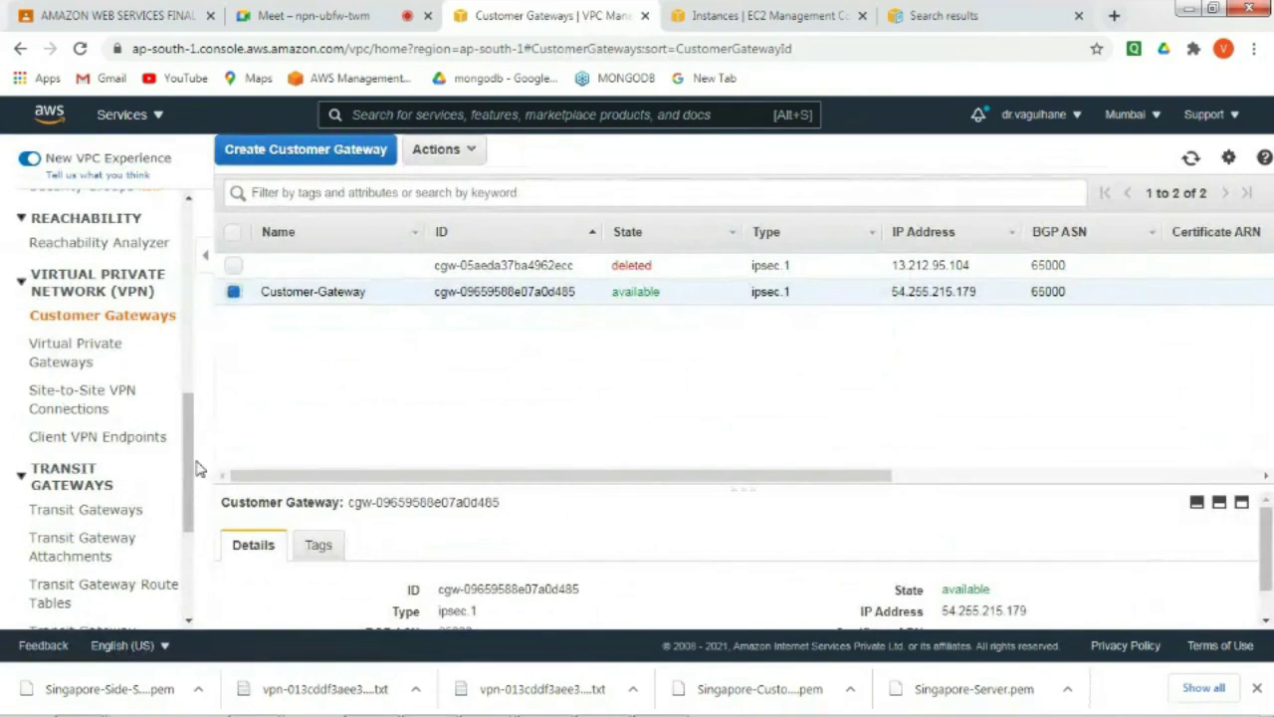
# - Start a new site-to-site VPN connection named Mumbai-Singapore, keeping Virtual Private Gateway as the target gateway type
pyautogui.moveTo(190, 461); pyautogui.dragTo(189, 488)
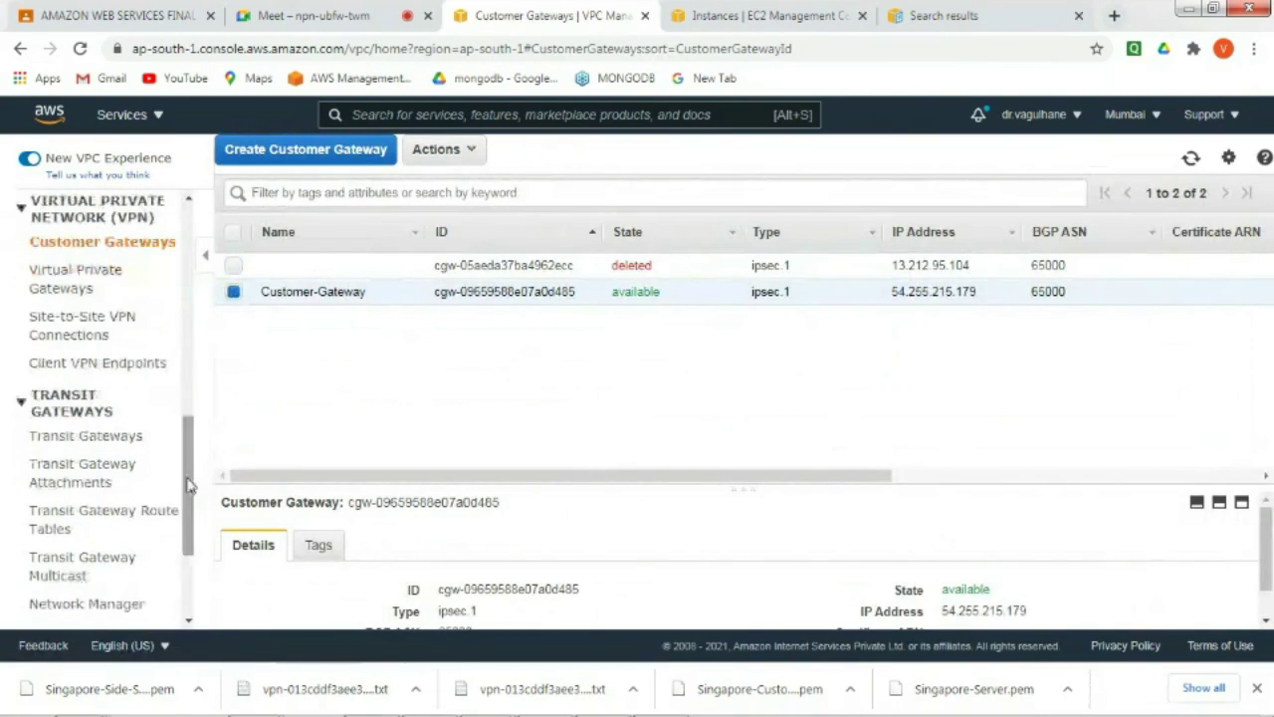
pyautogui.click(105, 345)
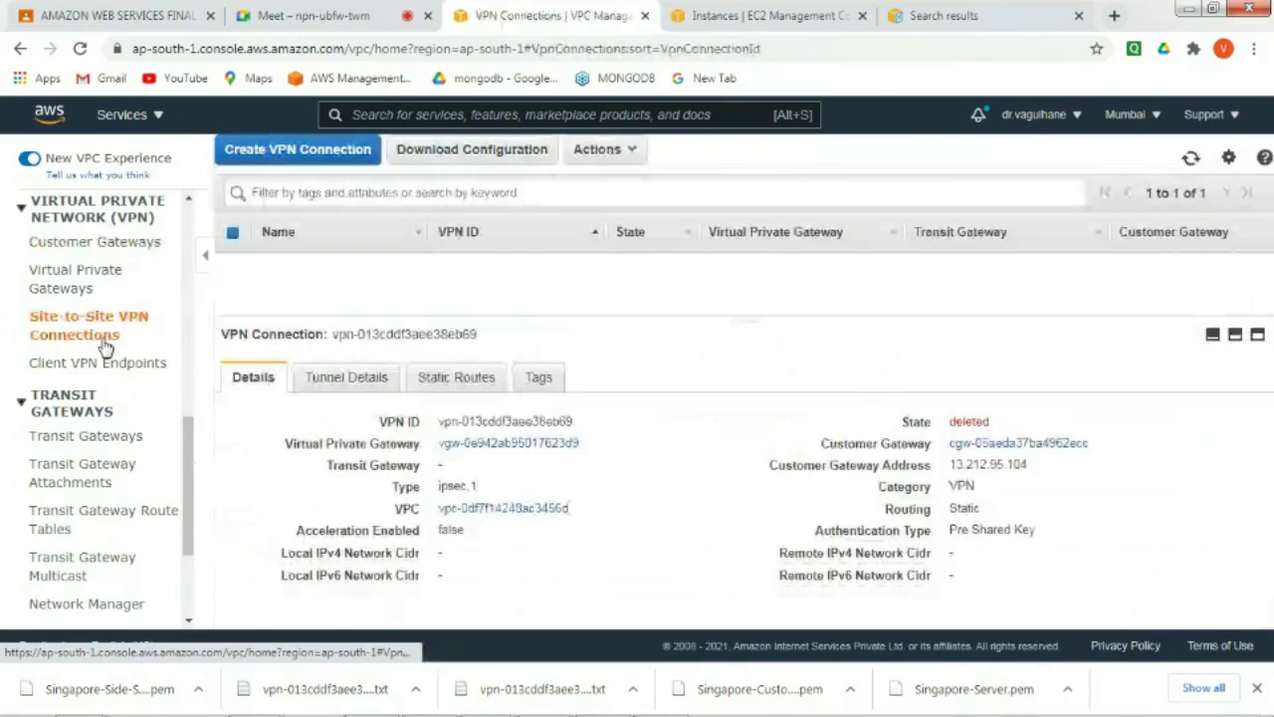
pyautogui.click(308, 152)
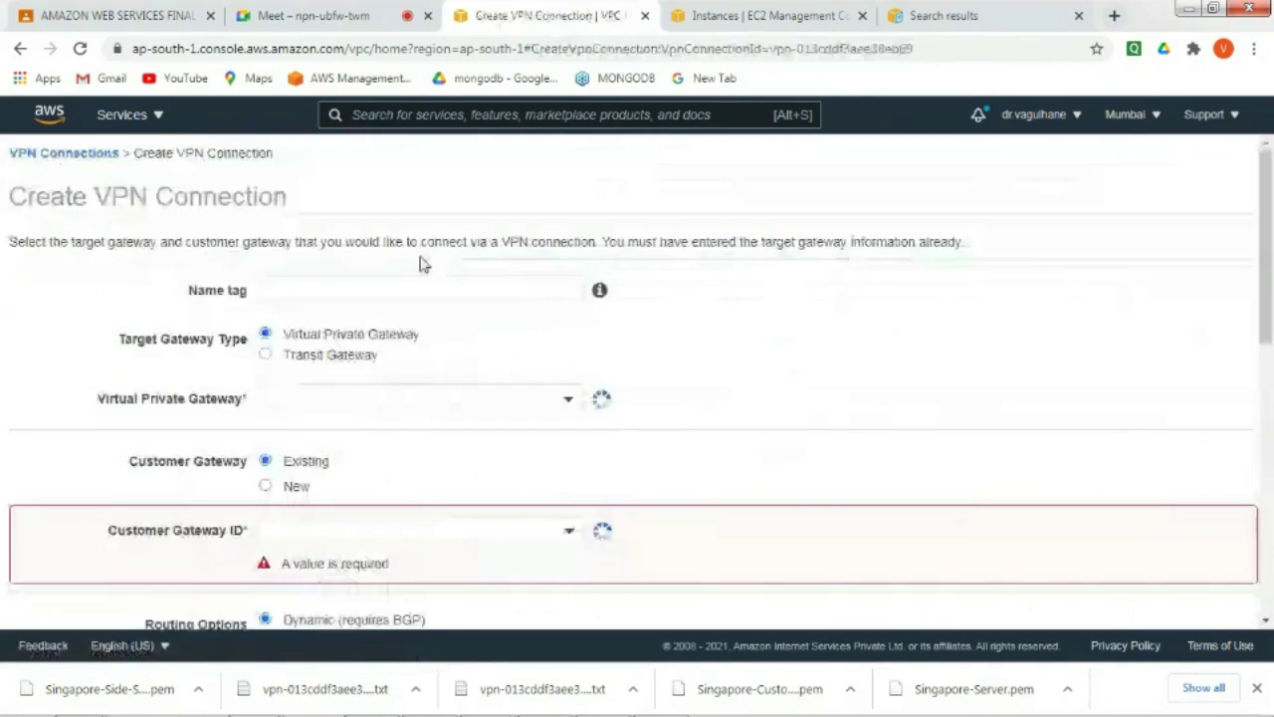
pyautogui.click(430, 286)
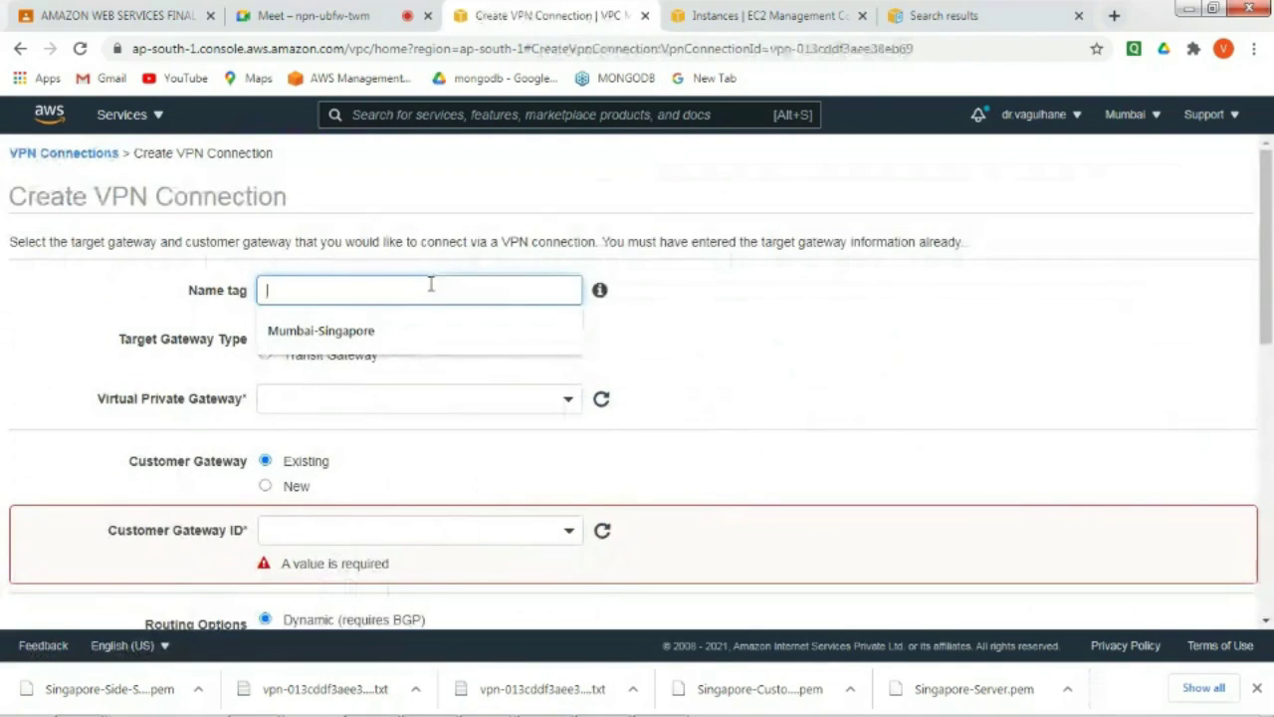
pyautogui.click(419, 338)
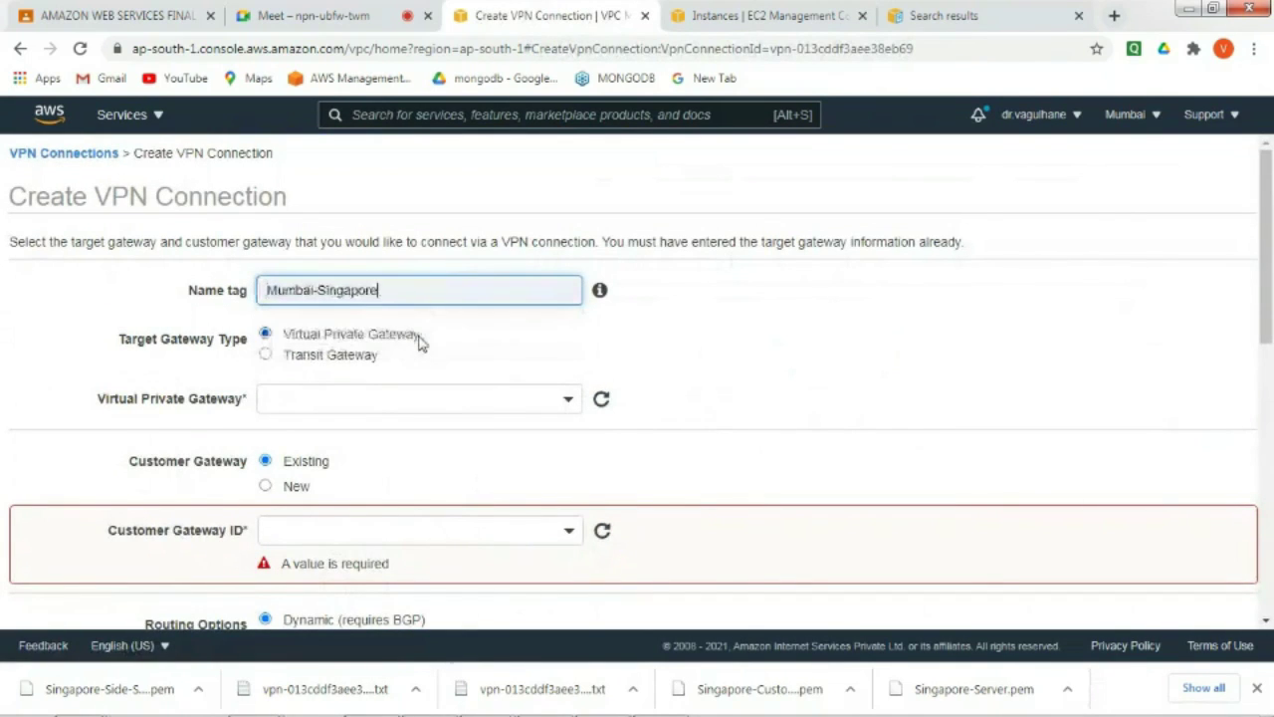
# - Set AWS-Side-Gateway as the VPN connection's virtual private gateway and the existing Customer-Gateway as its customer gateway
pyautogui.click(382, 398)
pyautogui.click(428, 495)
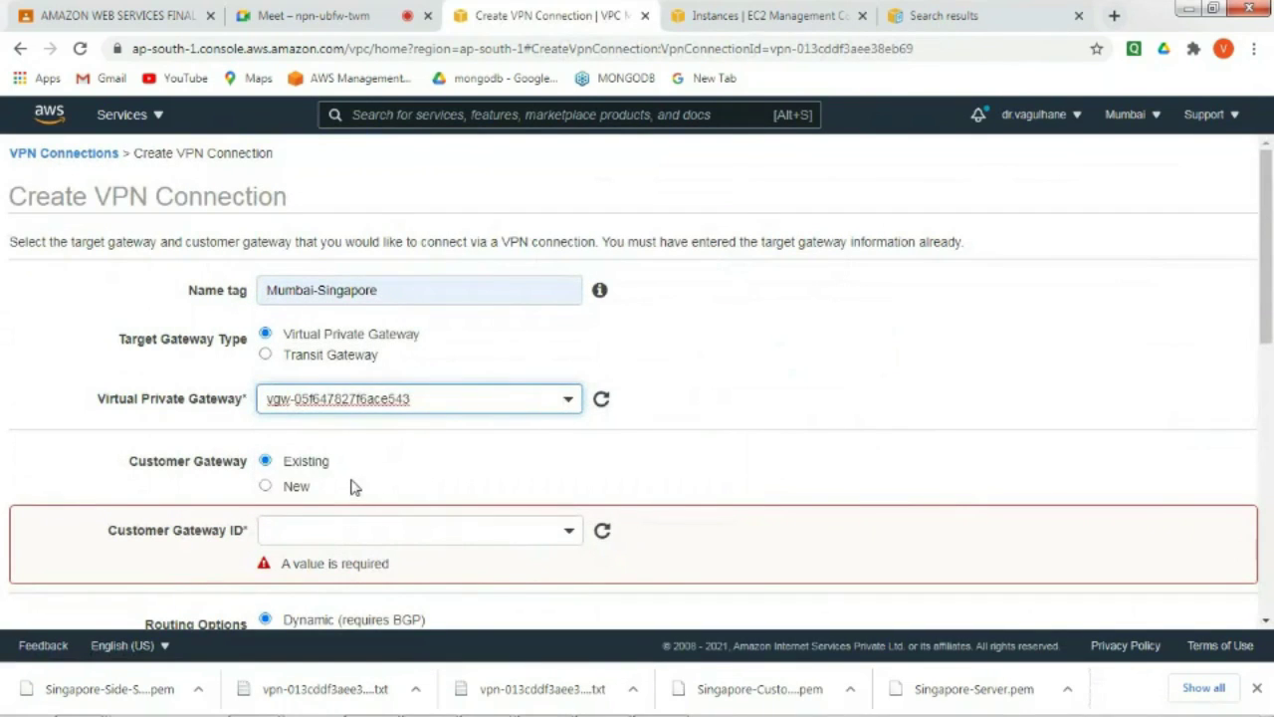
pyautogui.click(397, 398)
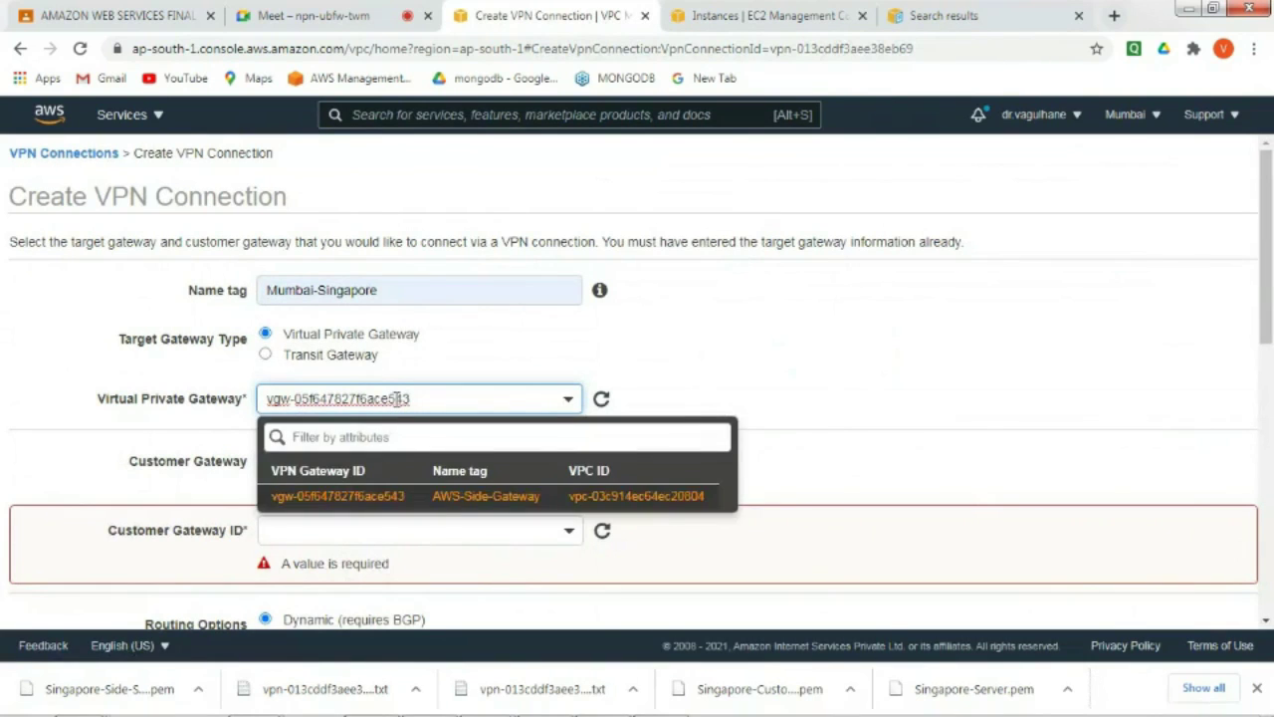
pyautogui.click(440, 494)
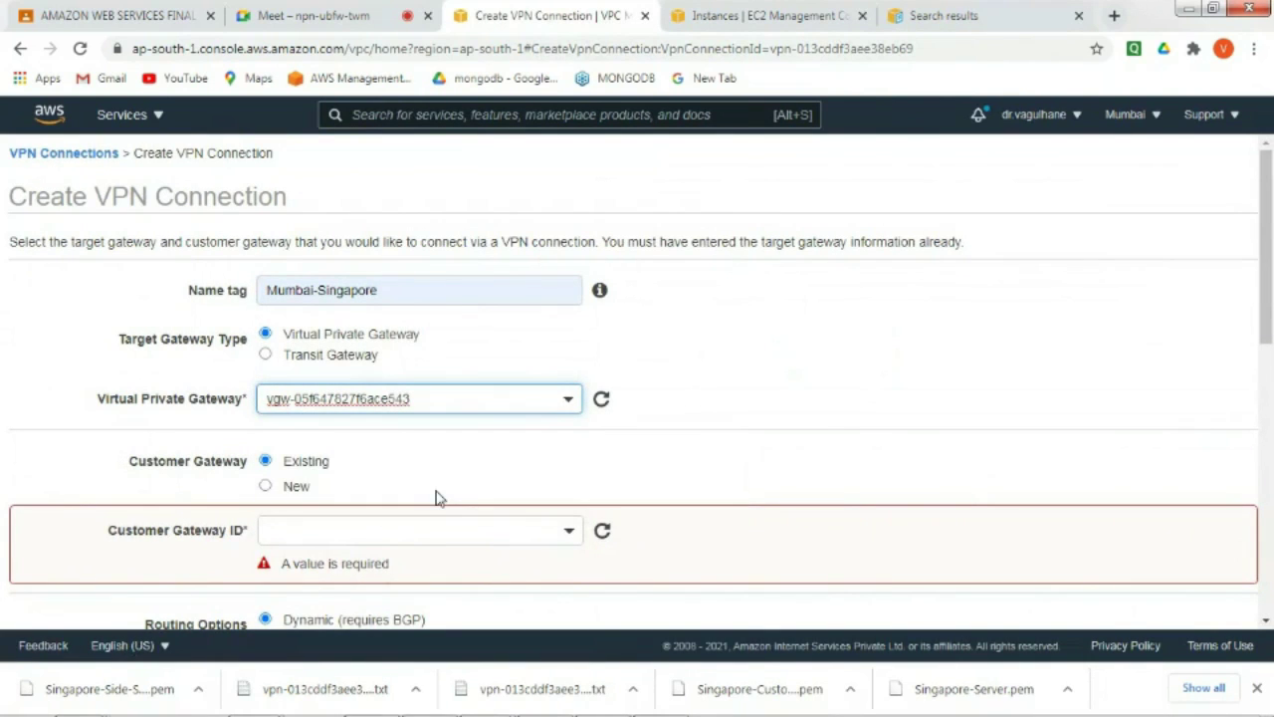
pyautogui.click(462, 396)
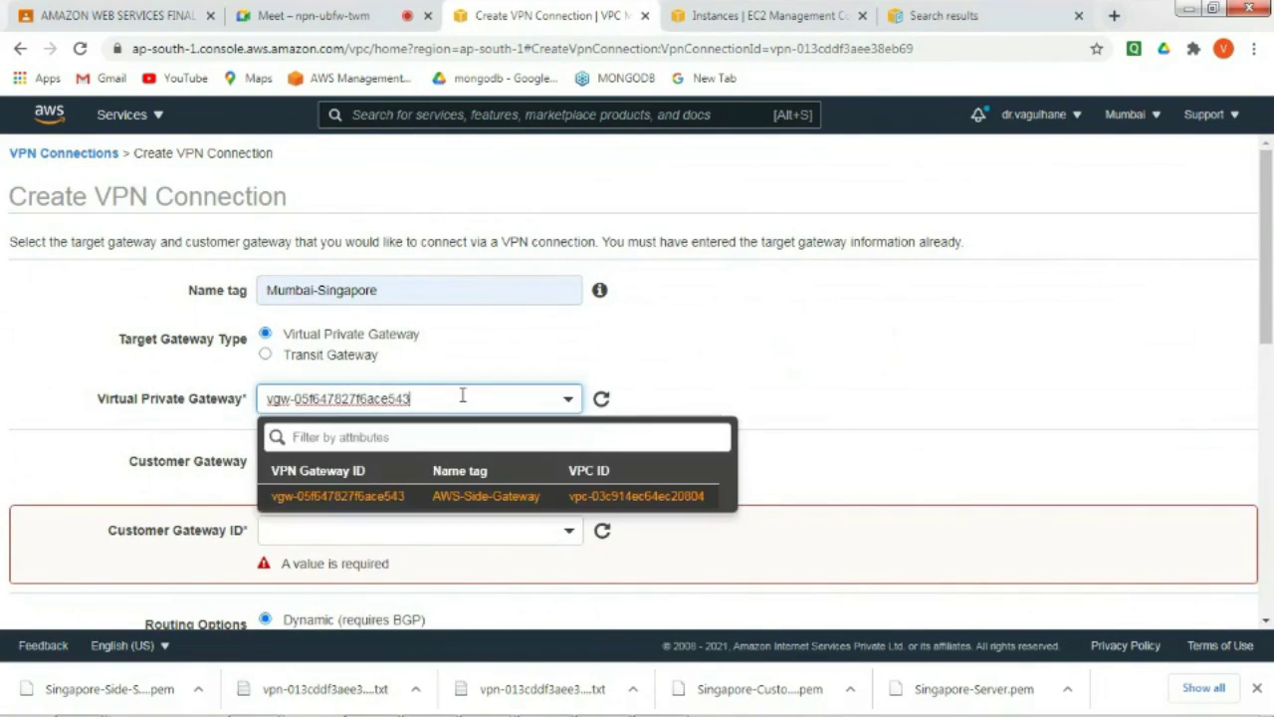
pyautogui.click(491, 500)
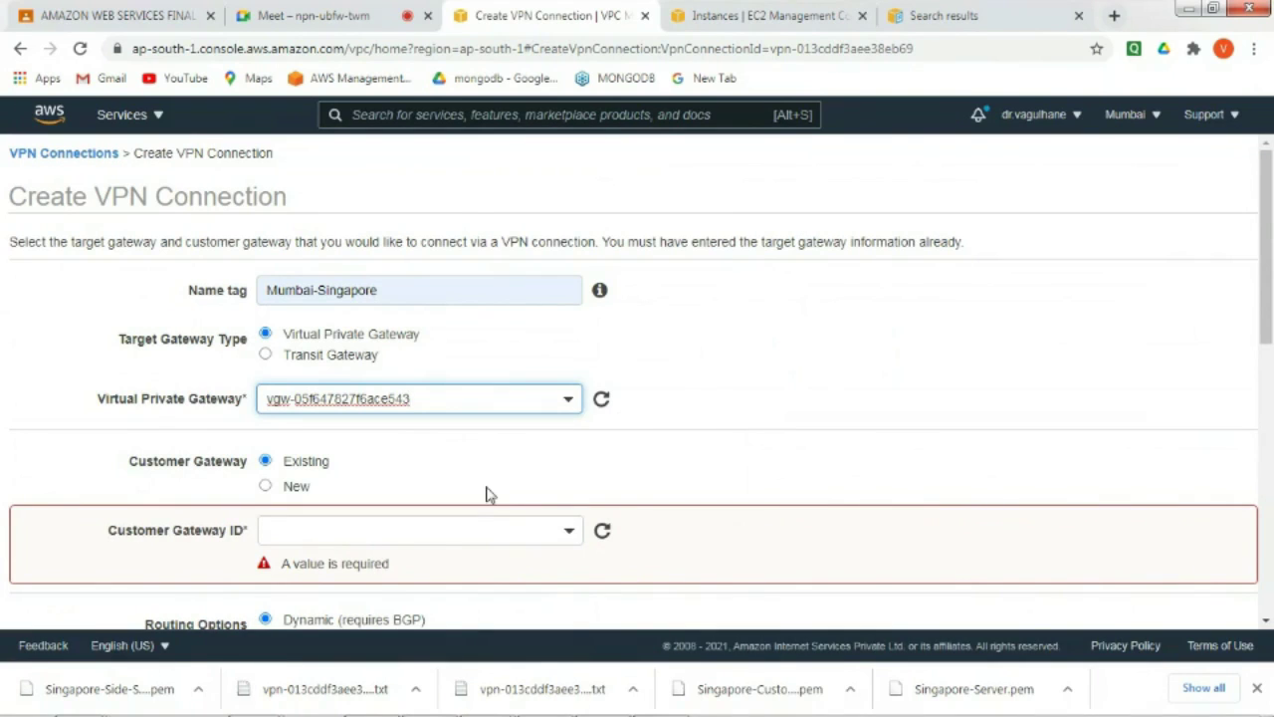
pyautogui.click(498, 532)
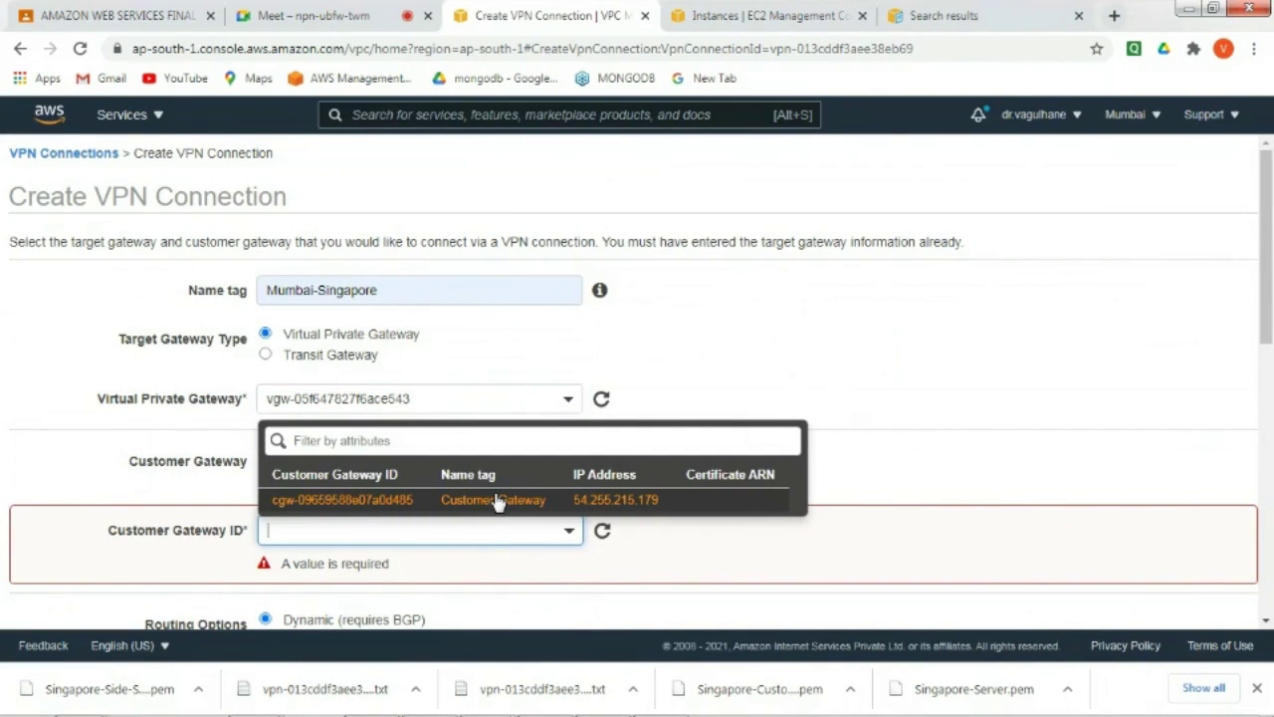
pyautogui.click(496, 500)
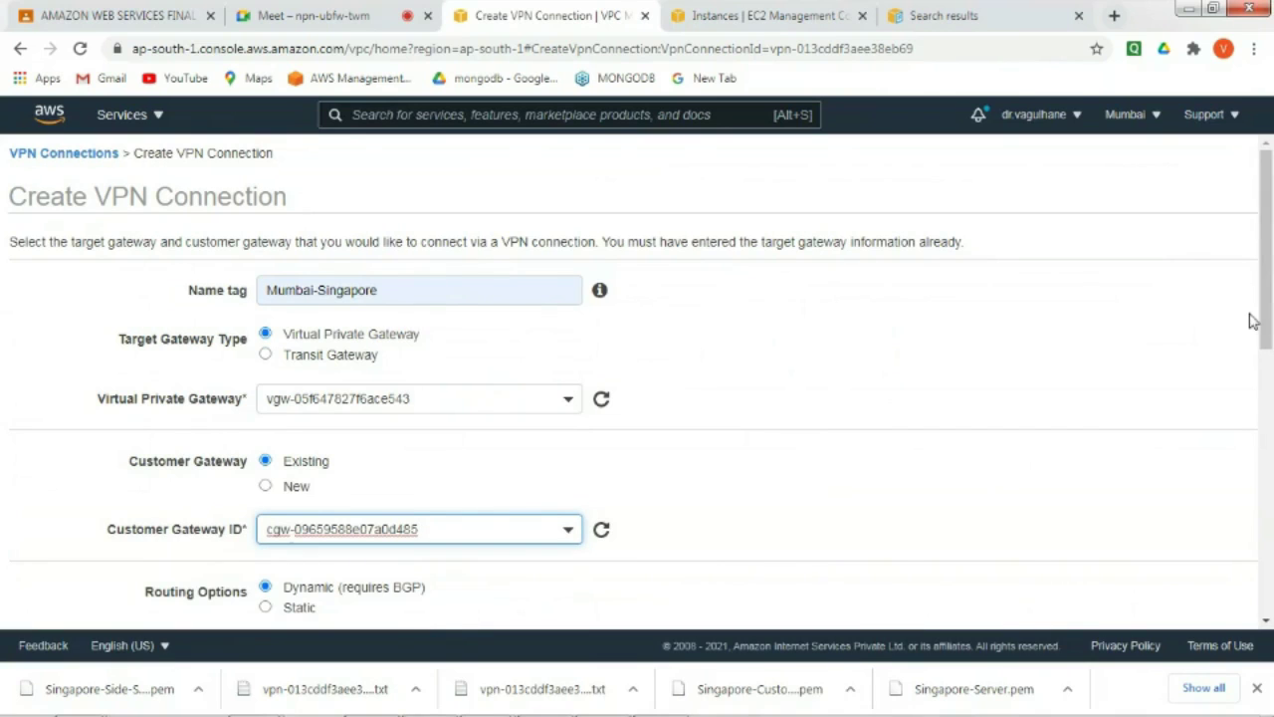
# - Switch the VPN connection's routing to static and enter 10.2.0.0/16 as the static IP prefix
pyautogui.moveTo(1266, 319); pyautogui.dragTo(1267, 347)
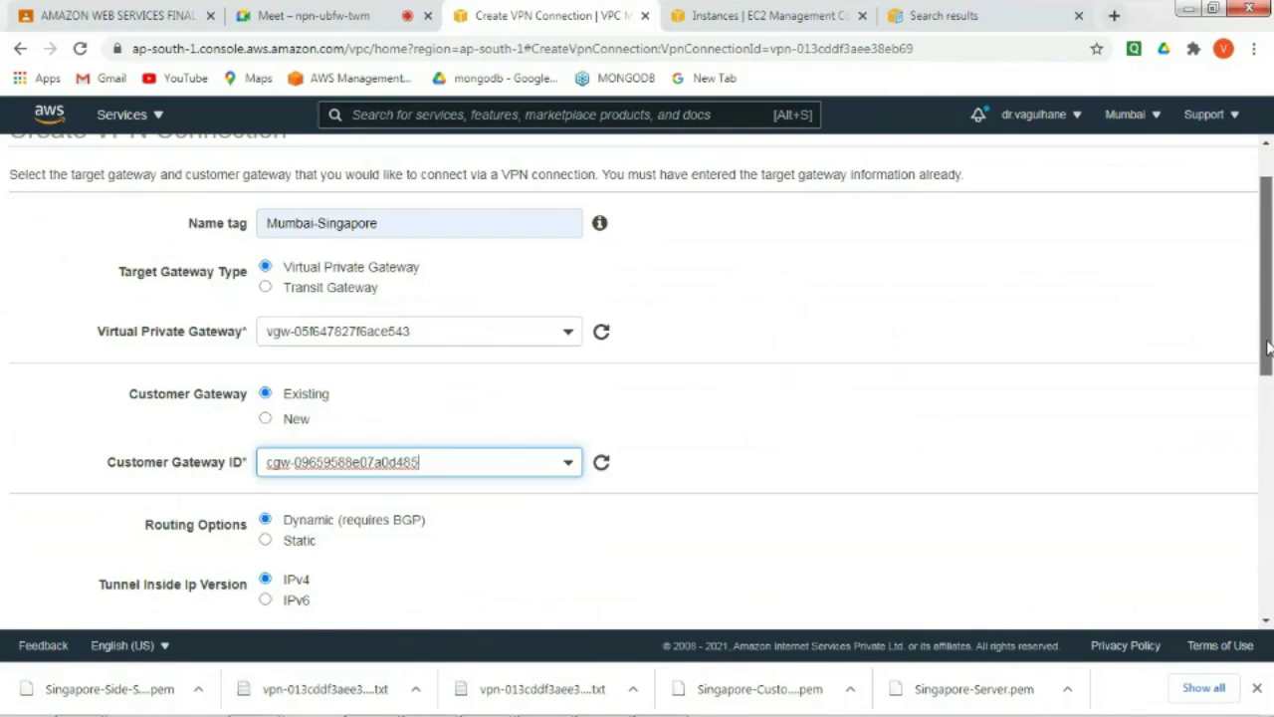
pyautogui.scroll(-2, 527, 347)
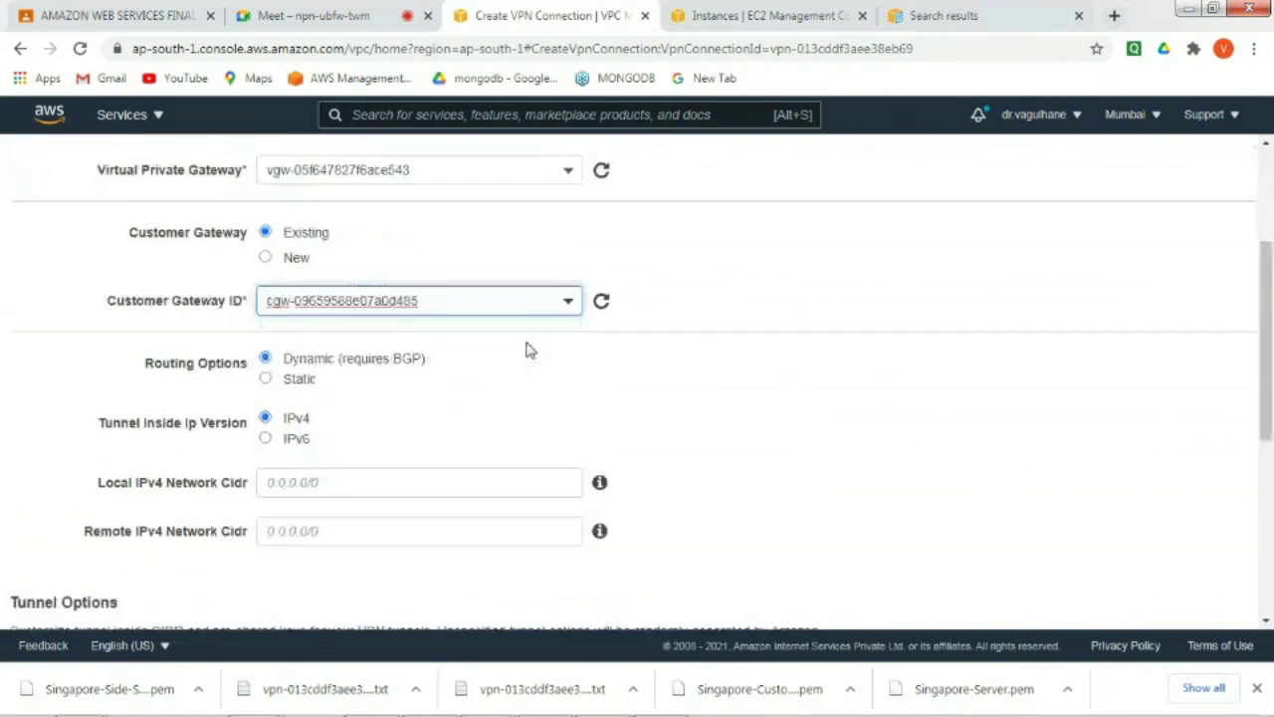
pyautogui.click(266, 380)
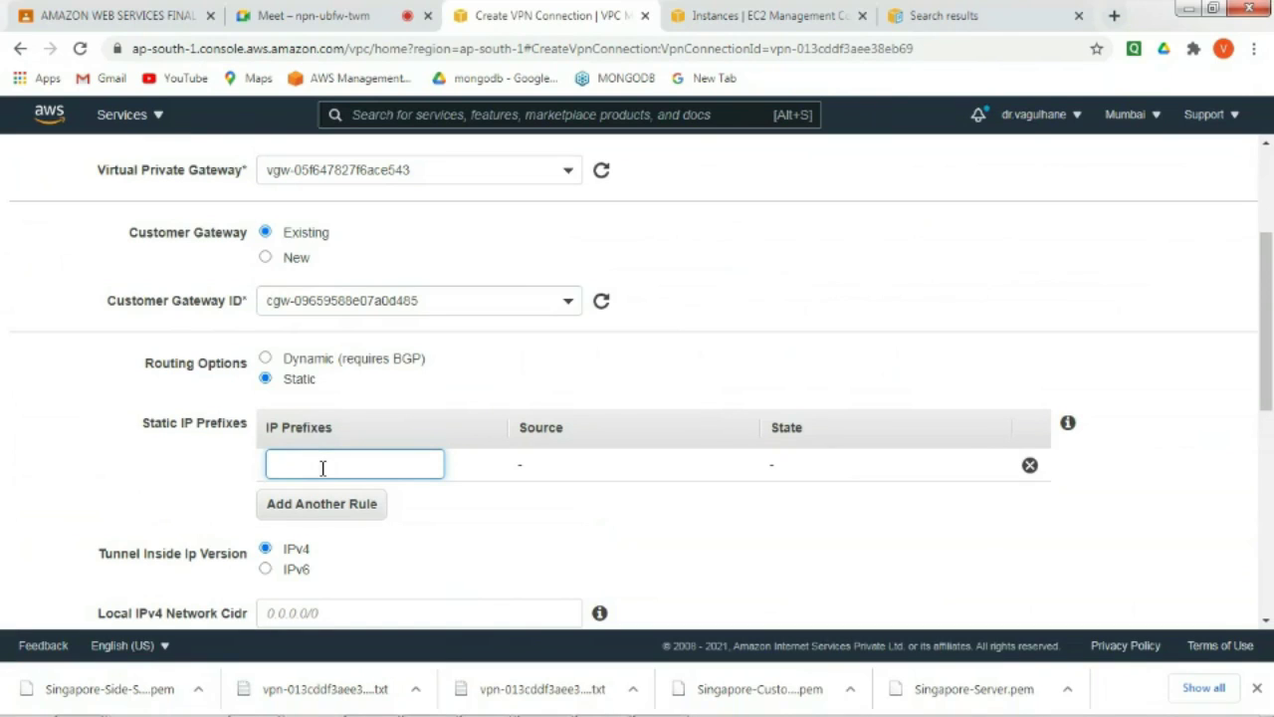
pyautogui.write('10.0.0.')
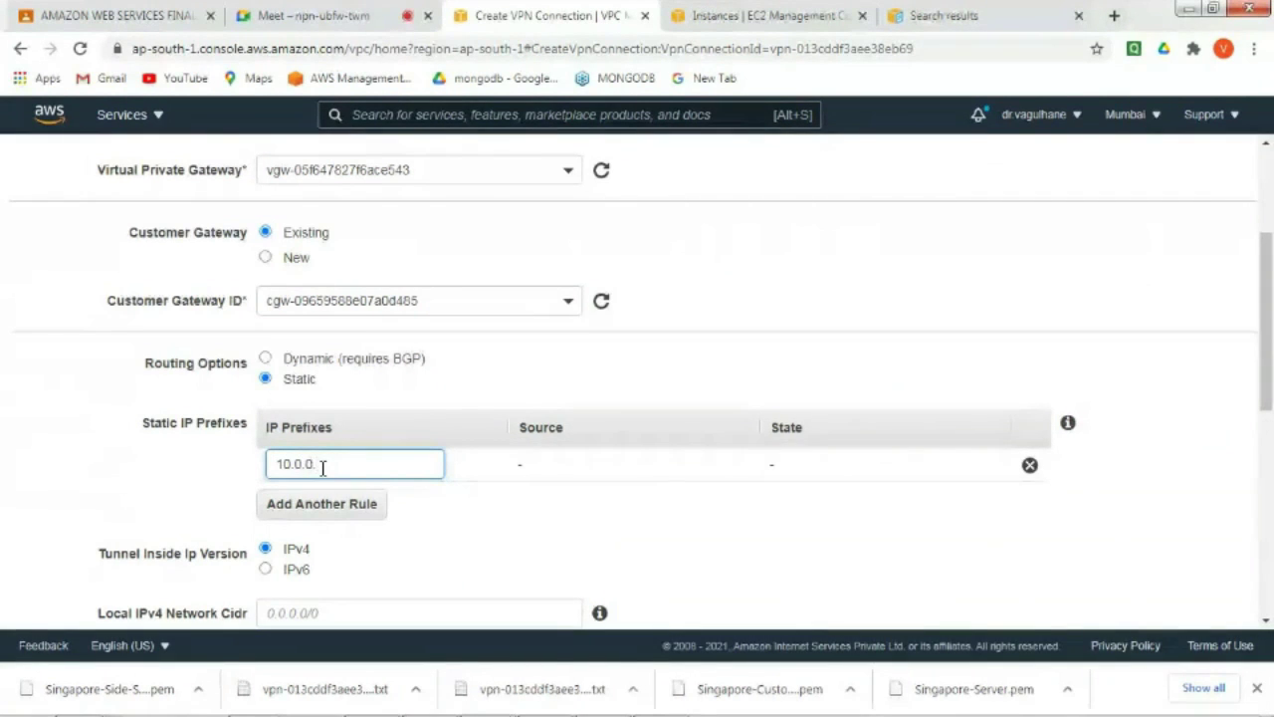
pyautogui.press('BackSpace')
pyautogui.press('BackSpace')
pyautogui.press('BackSpace')
pyautogui.press('BackSpace')
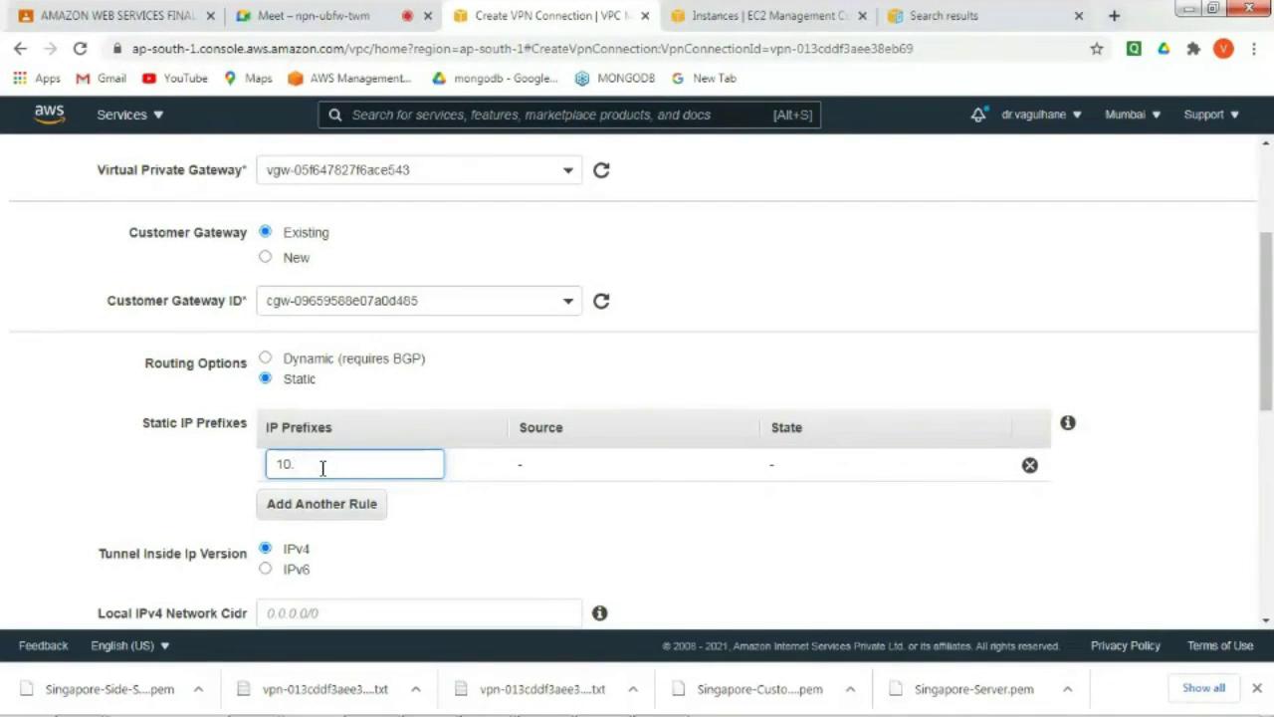
pyautogui.write('2.0.0/16')
pyautogui.click(422, 587)
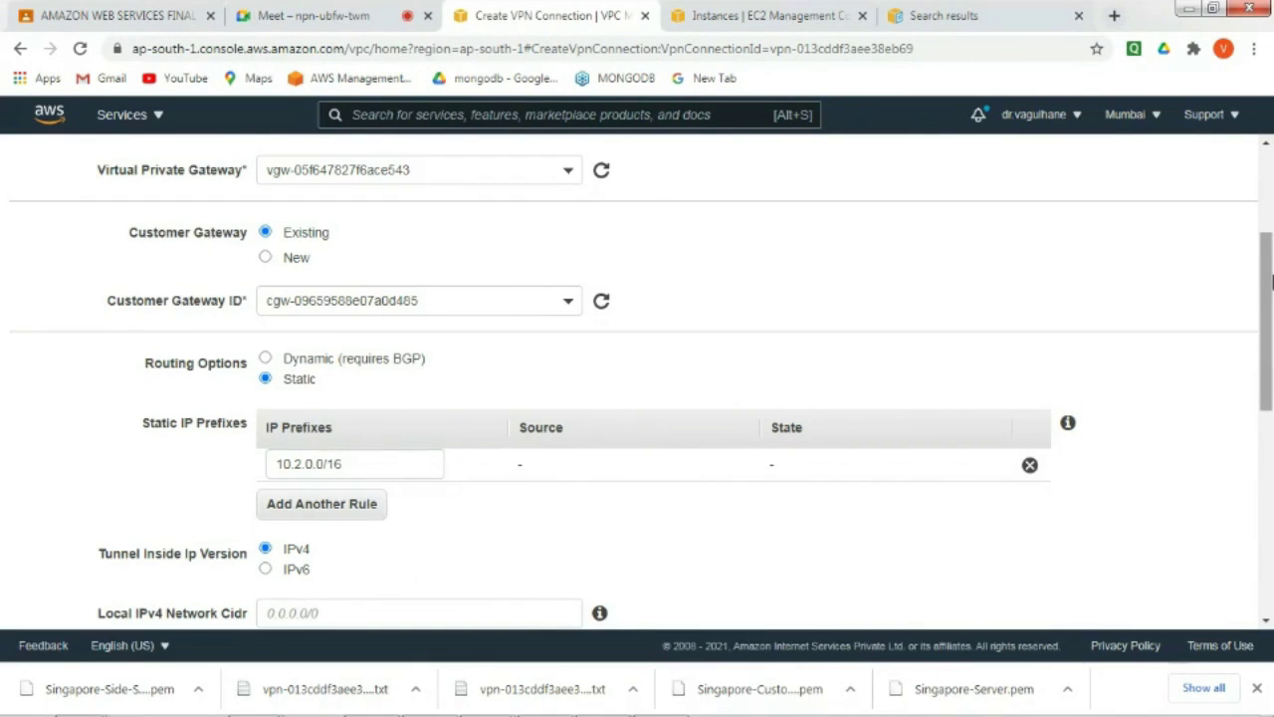
# - Set both the local and the remote IPv4 network CIDR of the VPN connection to 0.0.0.0/0
pyautogui.moveTo(1271, 282); pyautogui.dragTo(1272, 346)
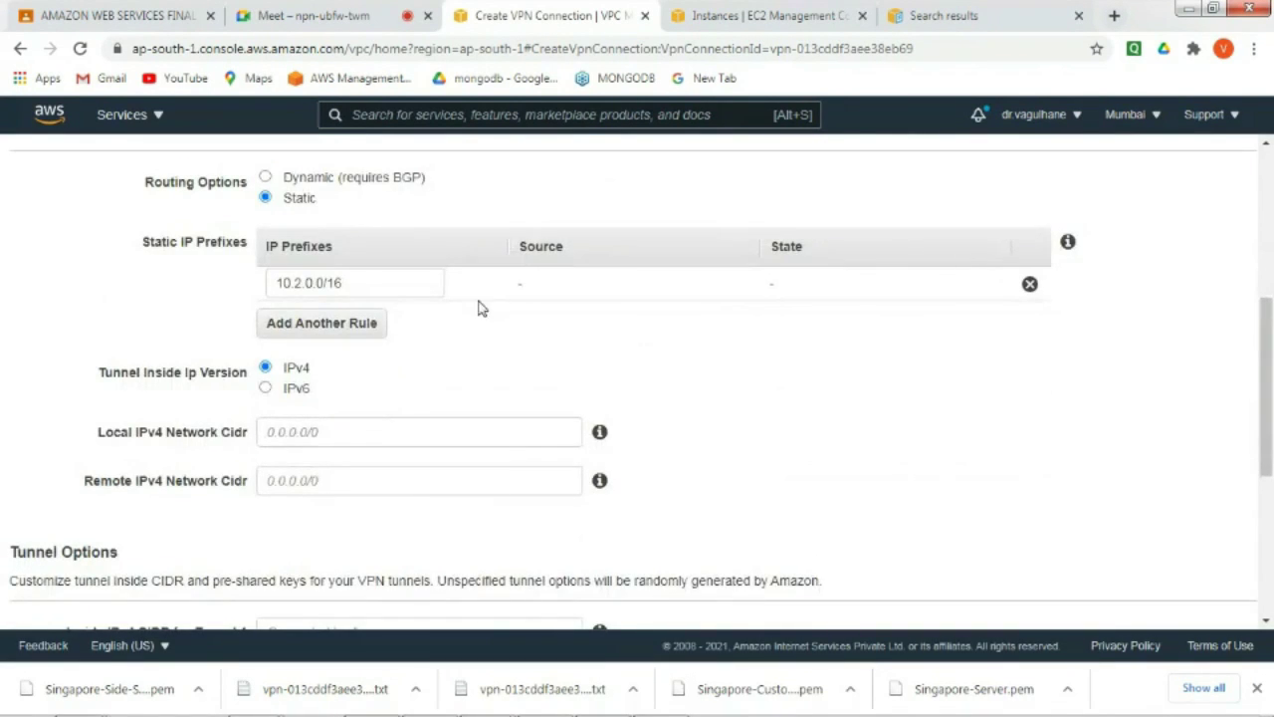
pyautogui.click(362, 432)
pyautogui.write('0')
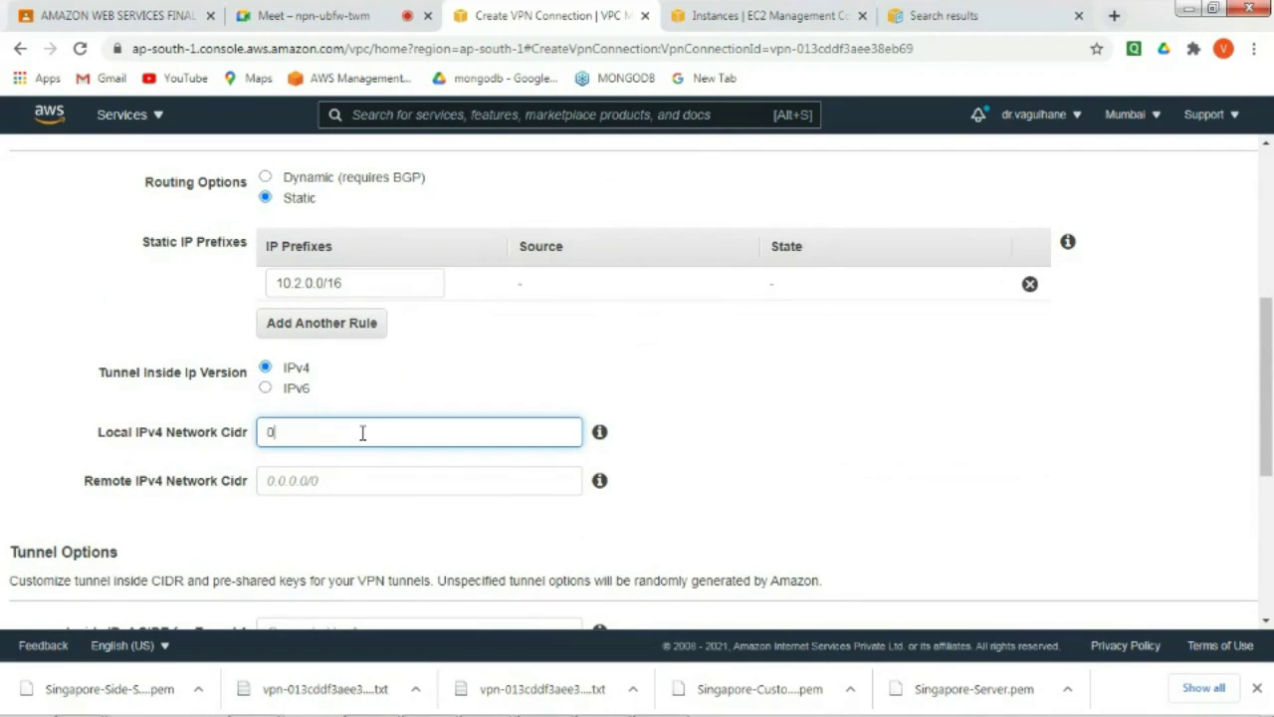
pyautogui.write('.0.0.0/0')
pyautogui.moveTo(322, 437); pyautogui.dragTo(262, 438)
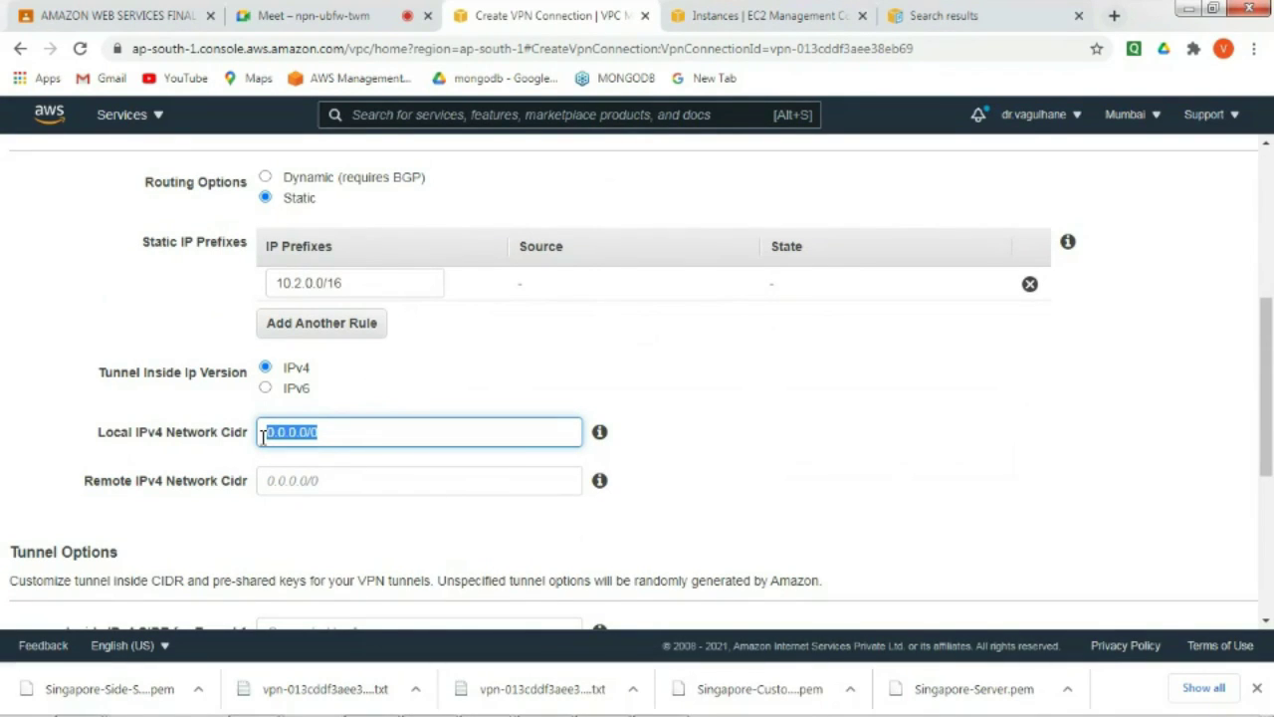
pyautogui.hotkey('shift', 'Tab')
pyautogui.hotkey('shift', 'Tab')
pyautogui.hotkey('shift', 'Tab')
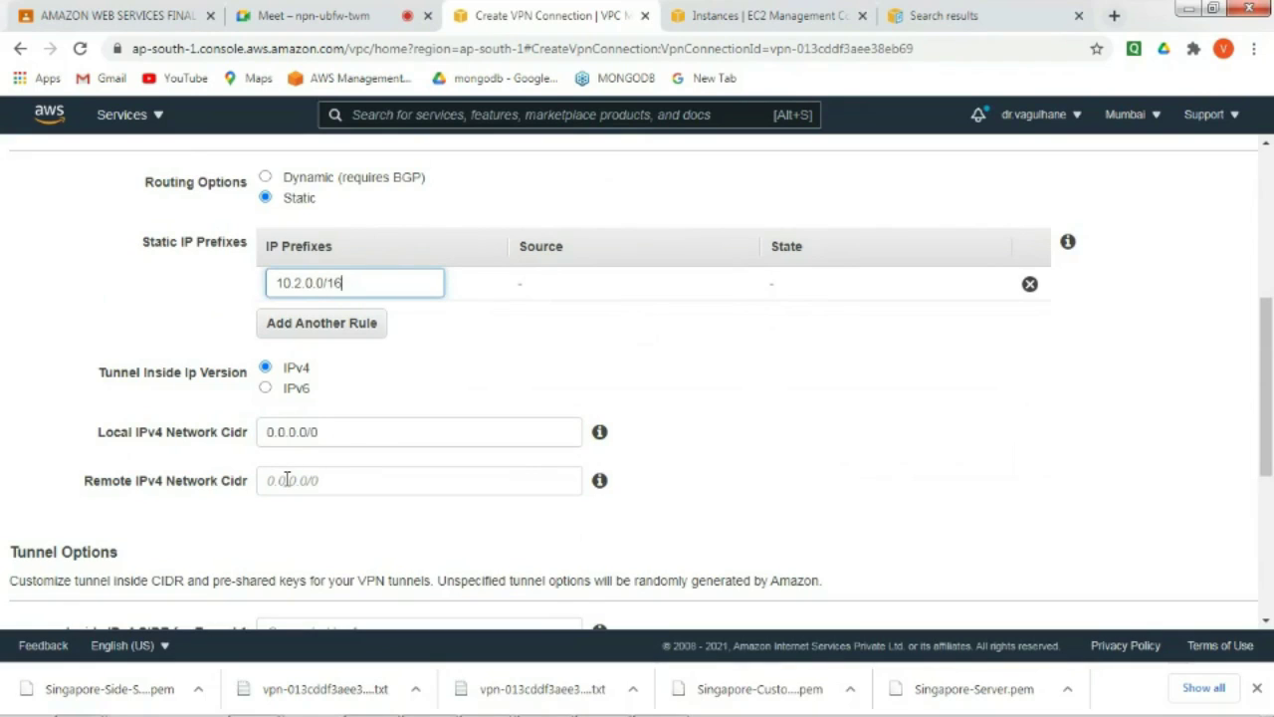
pyautogui.click(286, 480)
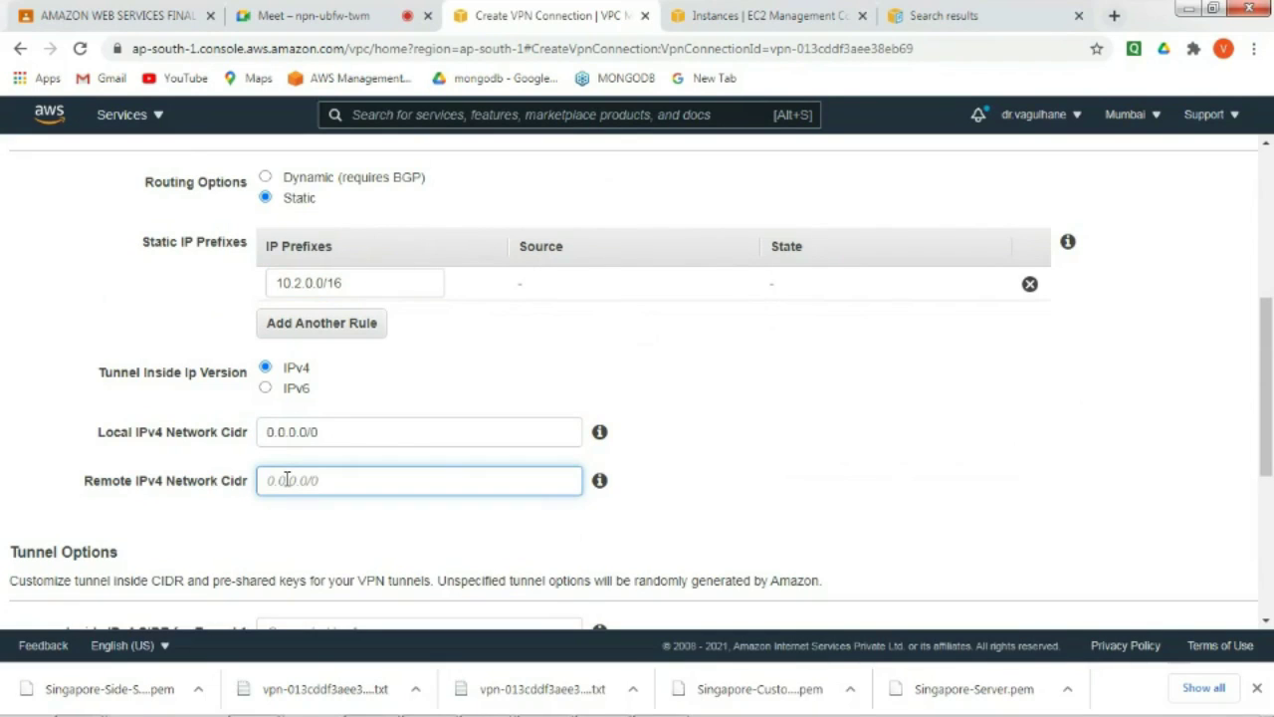
pyautogui.write('0.0.0.0/0')
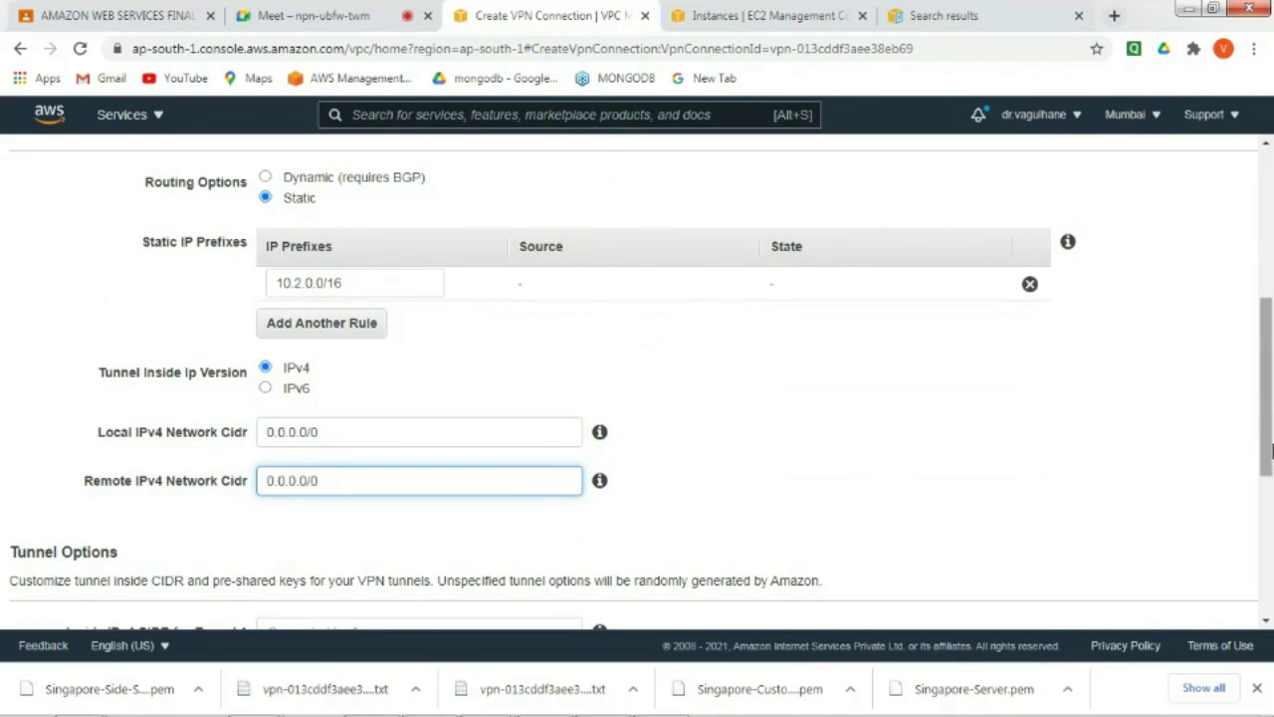
# - Create the VPN connection with the default options for both tunnels and return to the connections list
pyautogui.moveTo(1267, 460); pyautogui.dragTo(1268, 530)
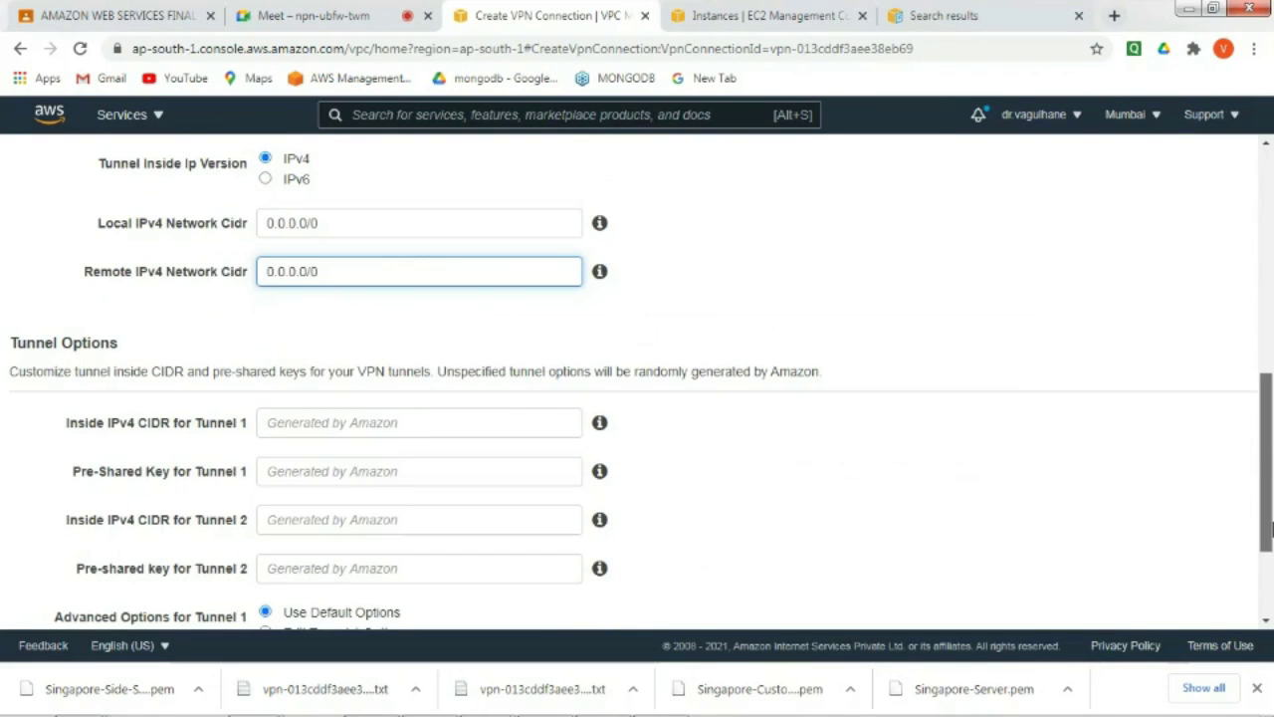
pyautogui.moveTo(1271, 530); pyautogui.dragTo(1094, 596)
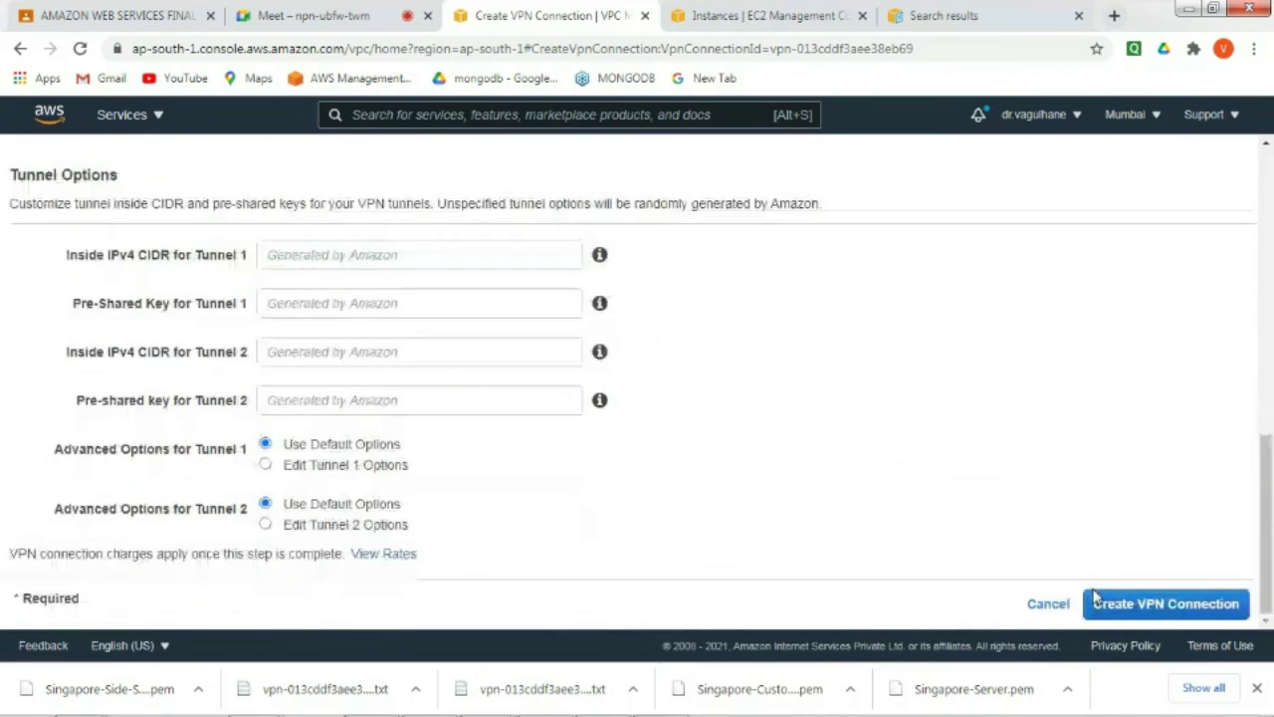
pyautogui.click(1095, 600)
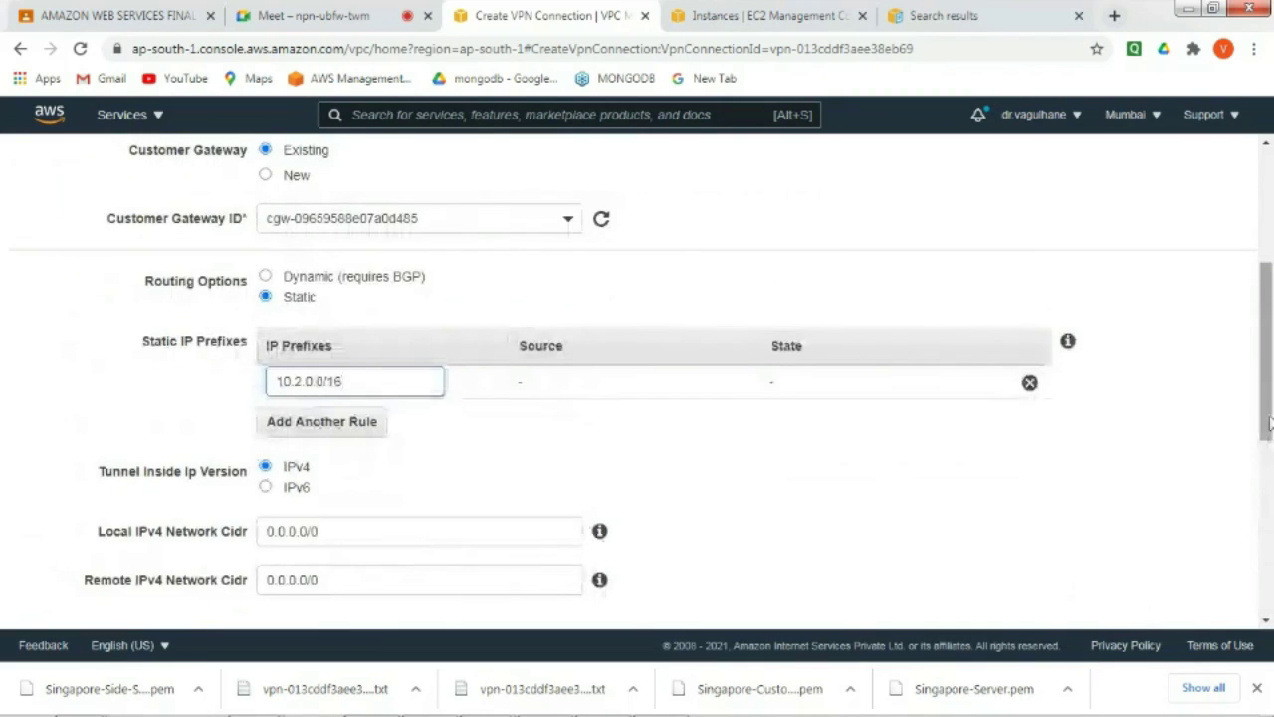
pyautogui.moveTo(1271, 424); pyautogui.dragTo(1271, 588)
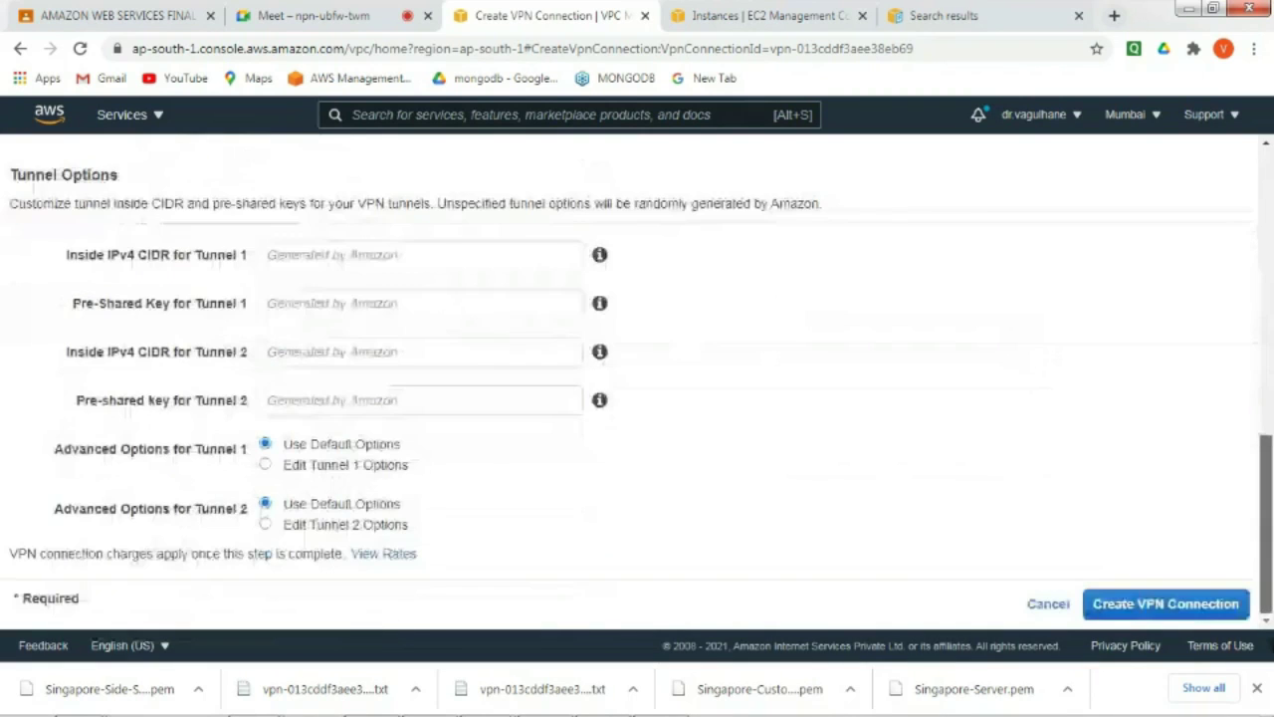
pyautogui.click(1167, 604)
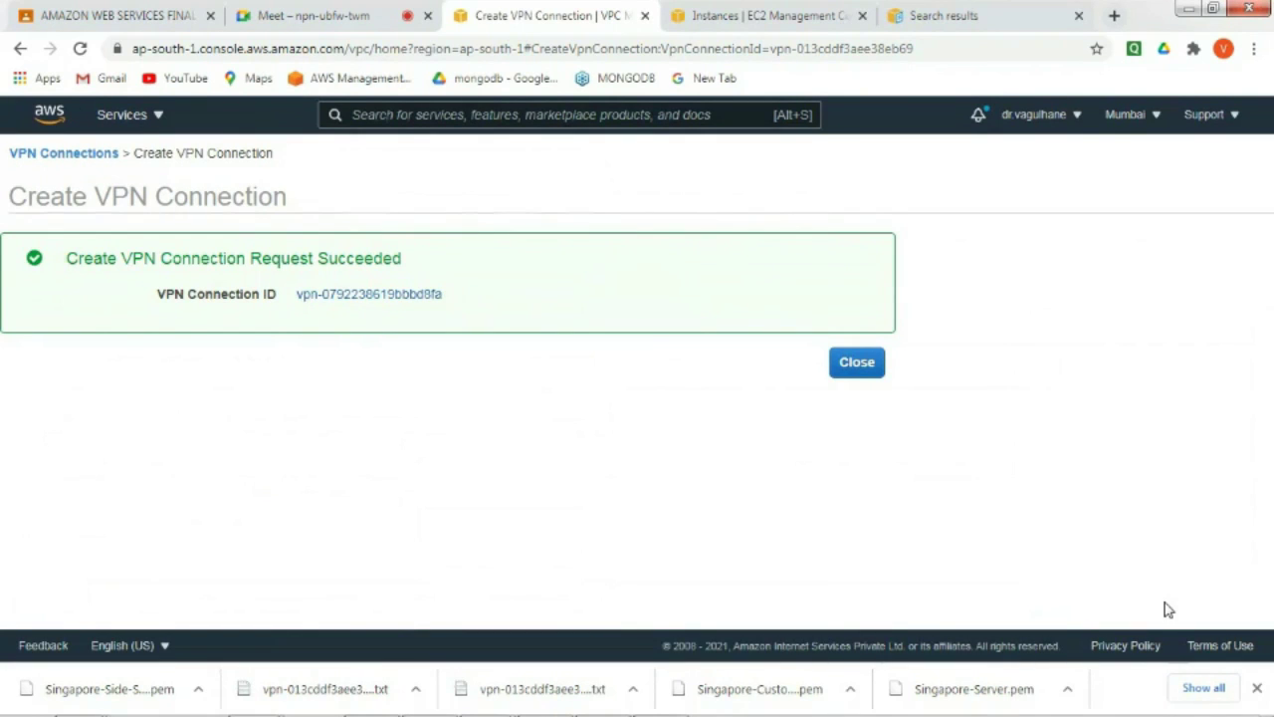
pyautogui.click(857, 363)
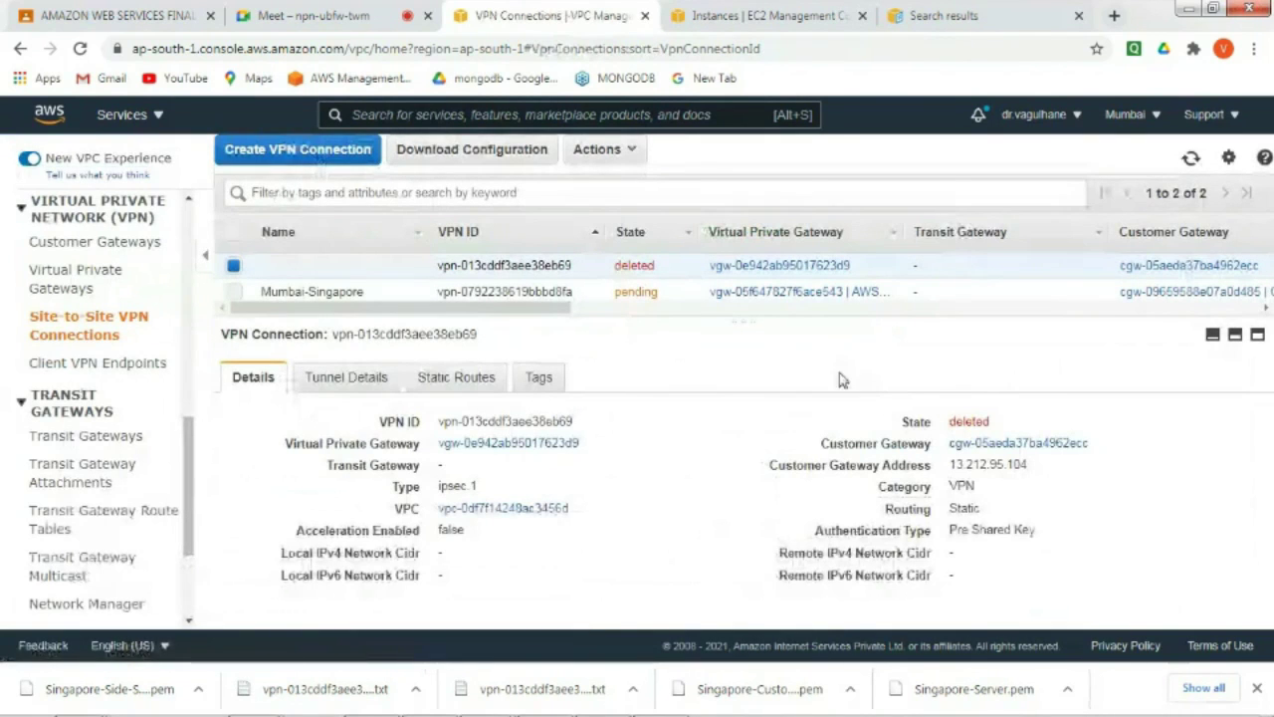
# - Select only the Mumbai-Singapore VPN connection and check its state, gateways and other details
pyautogui.click(232, 267)
pyautogui.click(234, 292)
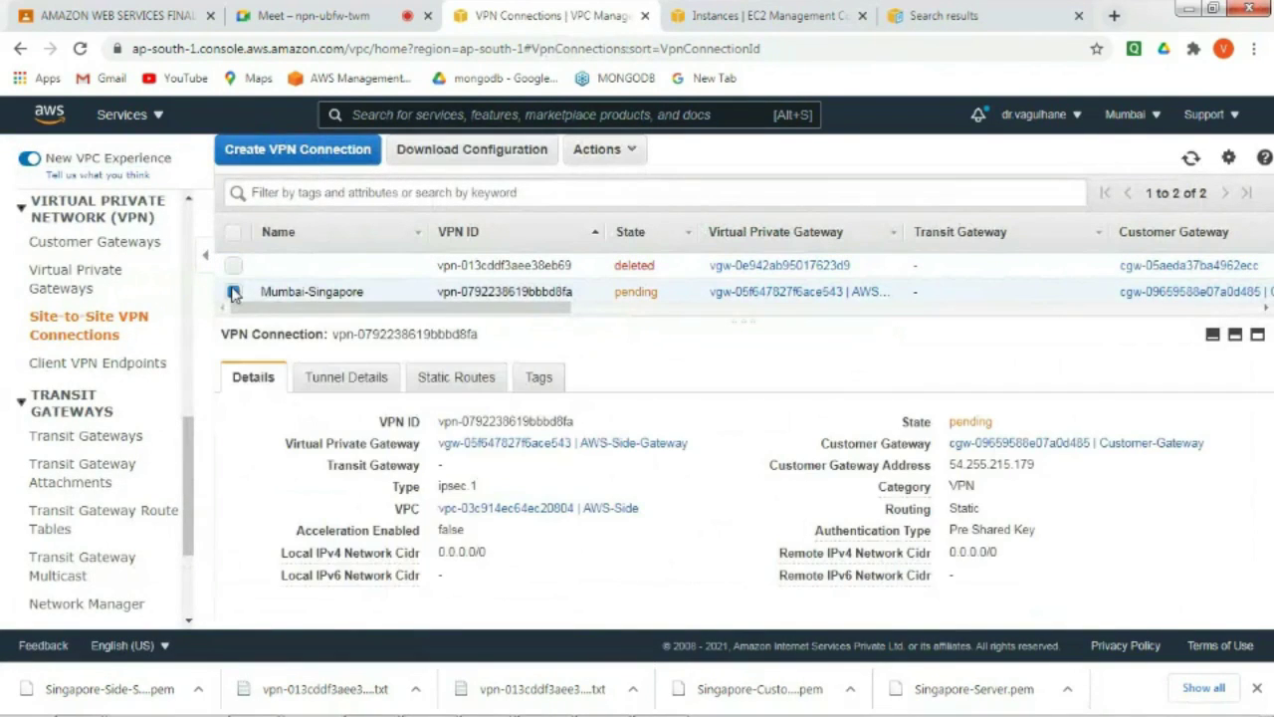
pyautogui.click(612, 157)
pyautogui.click(611, 155)
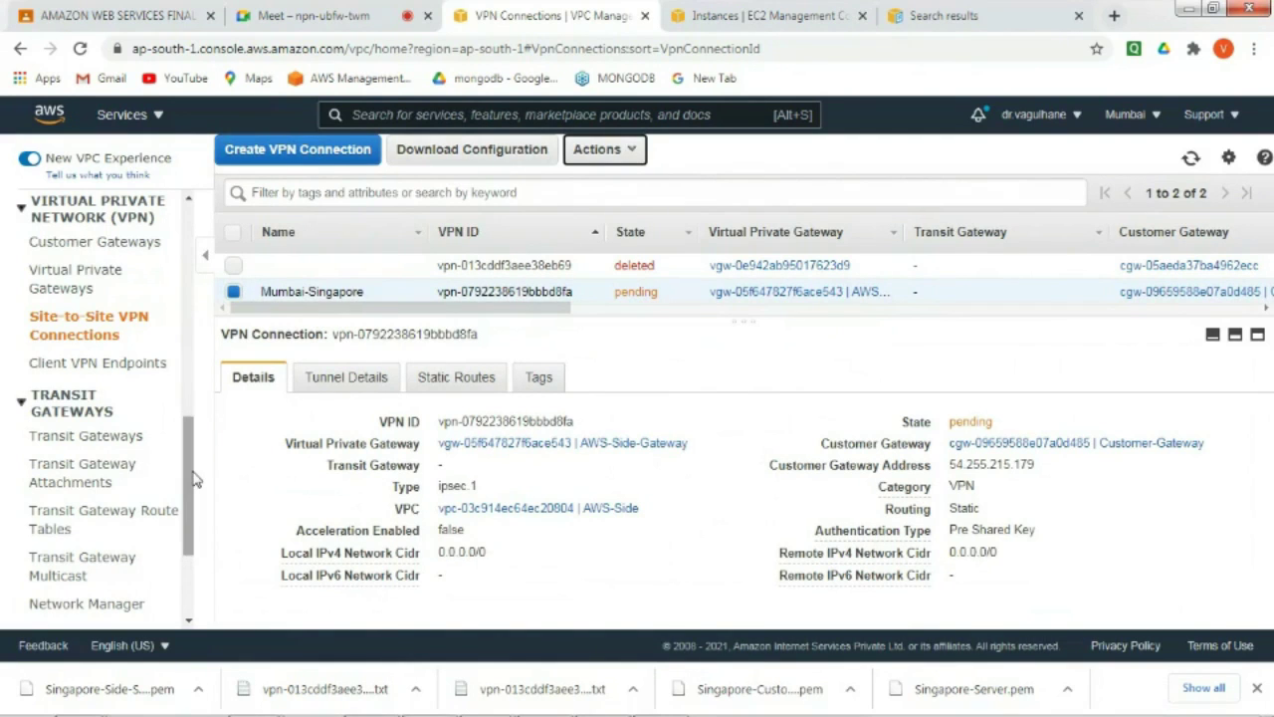
# - Enable route propagation from the AWS-Side-Gateway virtual private gateway on the AWS-SIDE-Table route table and save it
pyautogui.moveTo(195, 482); pyautogui.dragTo(171, 300)
pyautogui.click(77, 333)
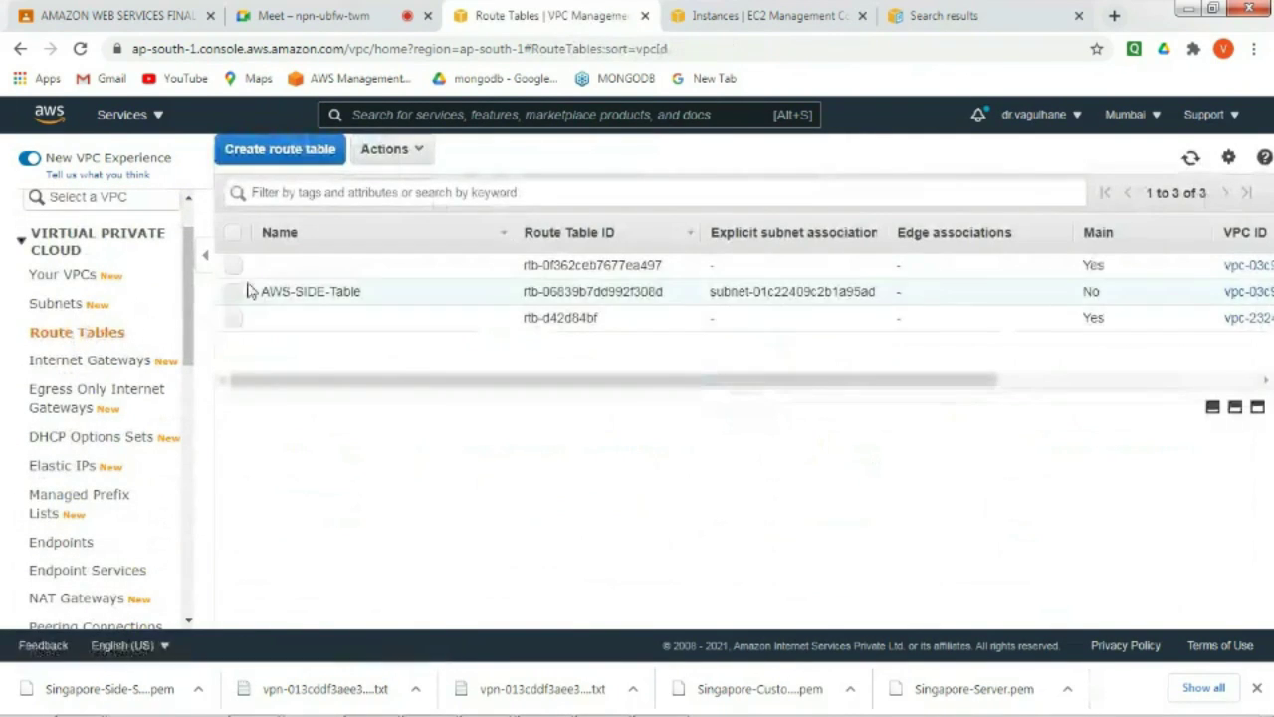
pyautogui.click(235, 292)
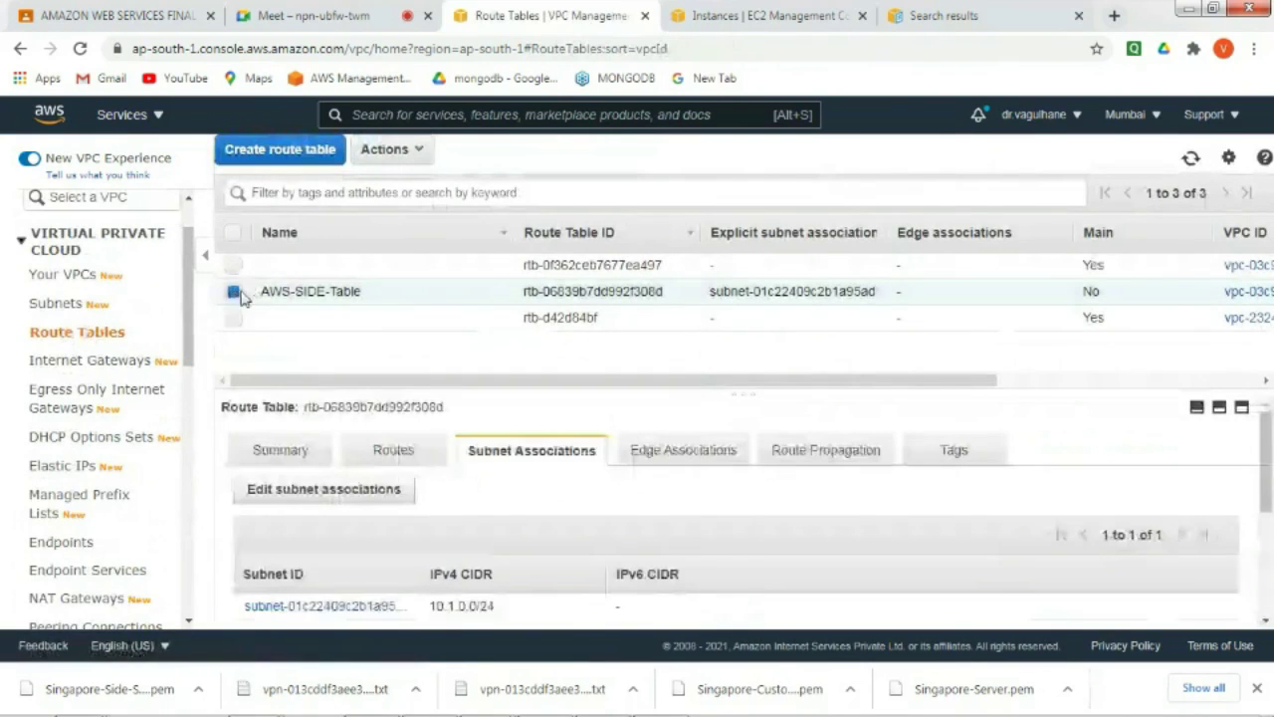
pyautogui.click(825, 453)
pyautogui.click(397, 491)
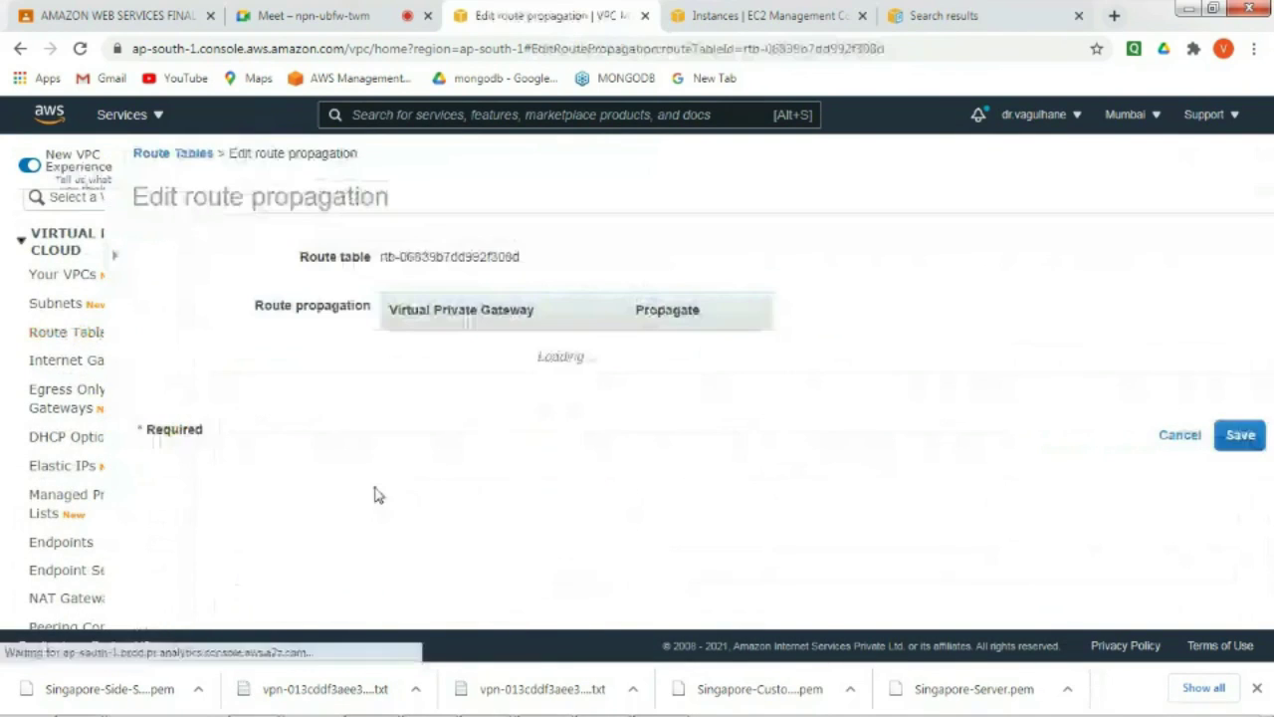
pyautogui.click(566, 347)
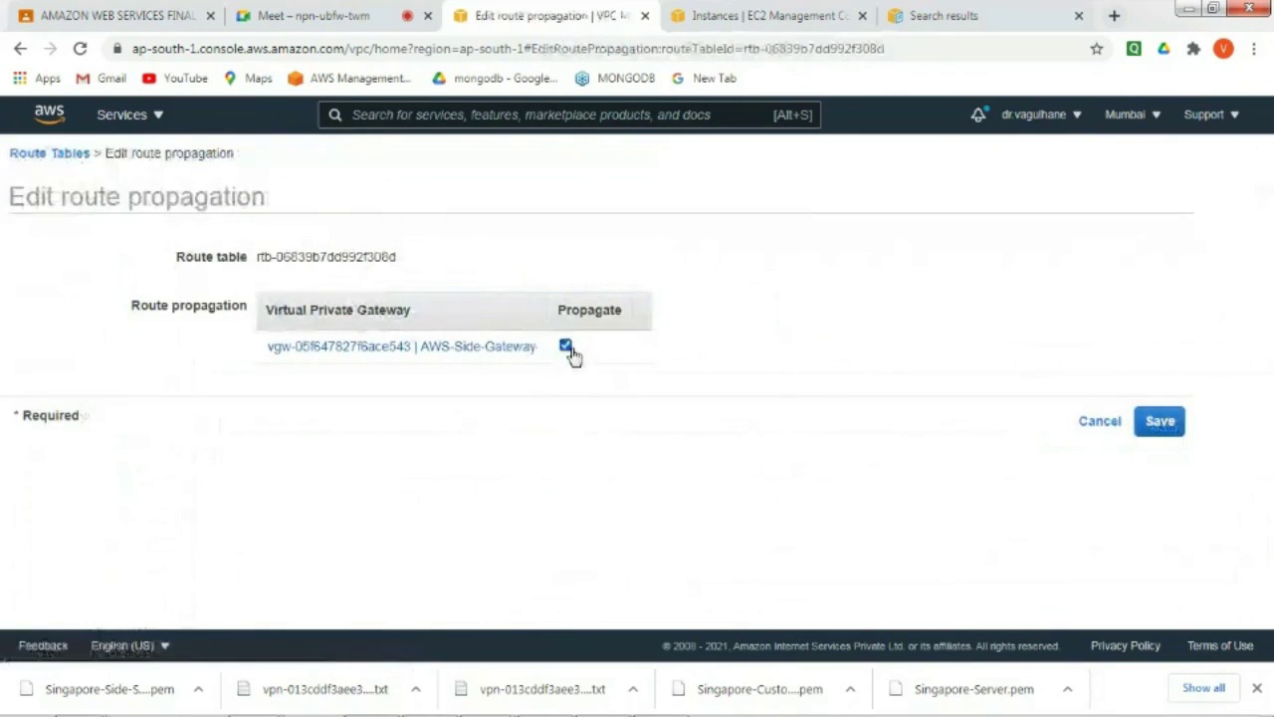
pyautogui.click(1165, 428)
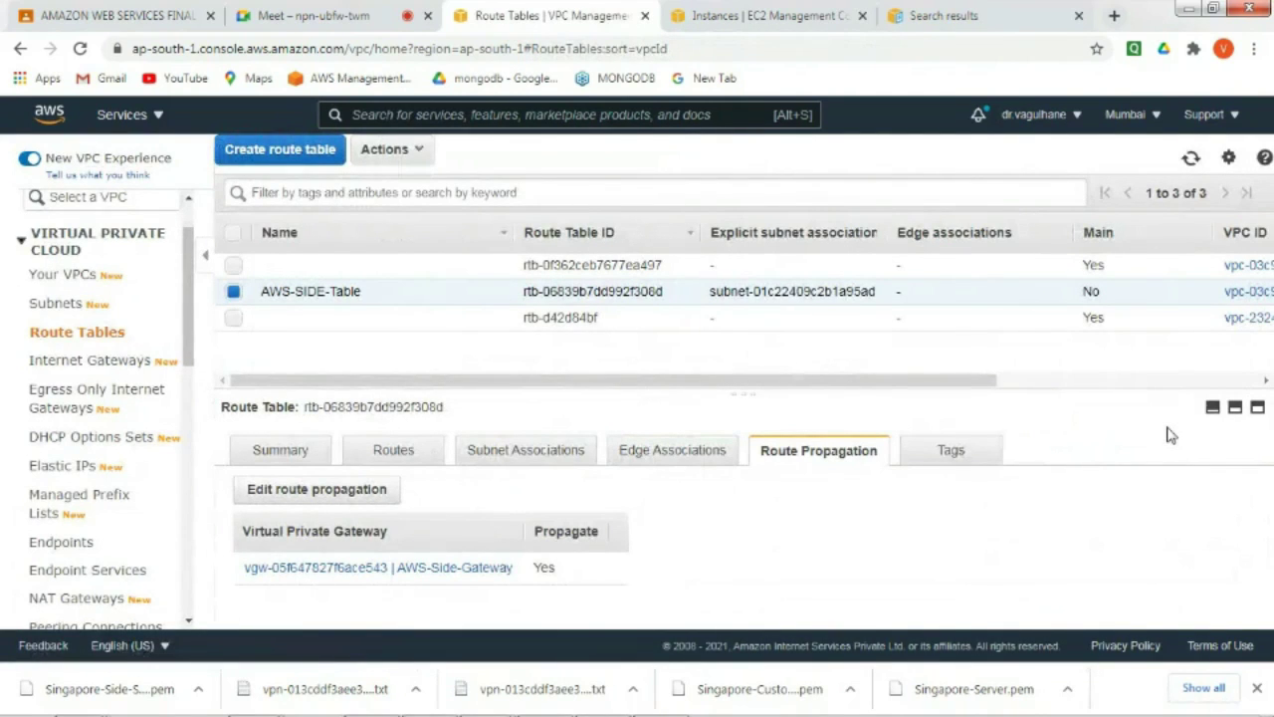
# - Return to the site-to-site VPN connections and check the Mumbai-Singapore connection's details and state, reloading the page
pyautogui.click(189, 621)
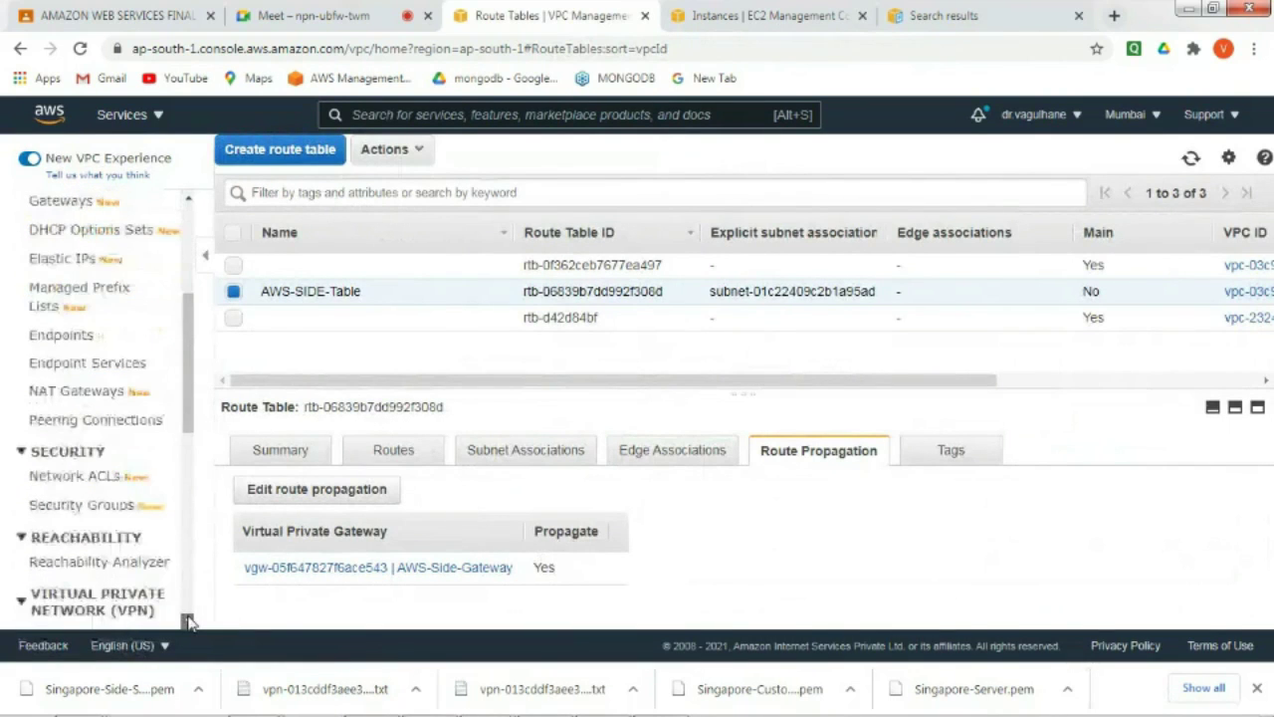
pyautogui.click(189, 621)
pyautogui.click(188, 621)
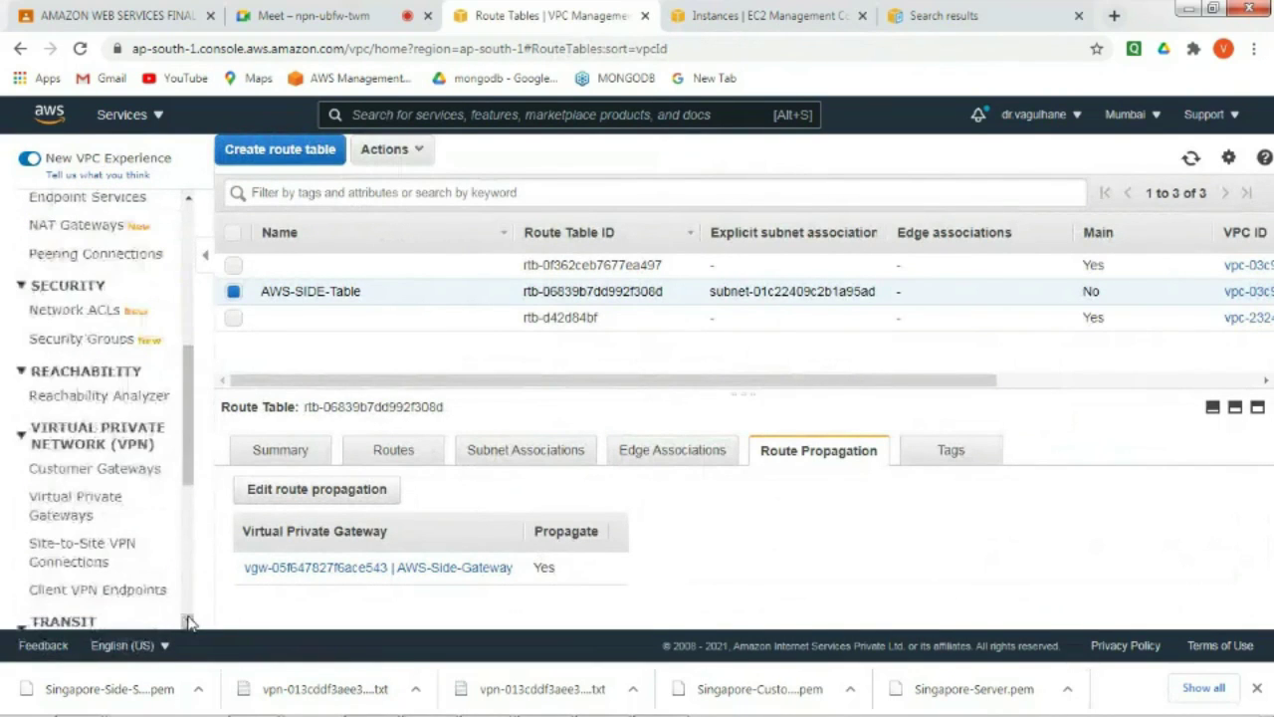
pyautogui.click(104, 554)
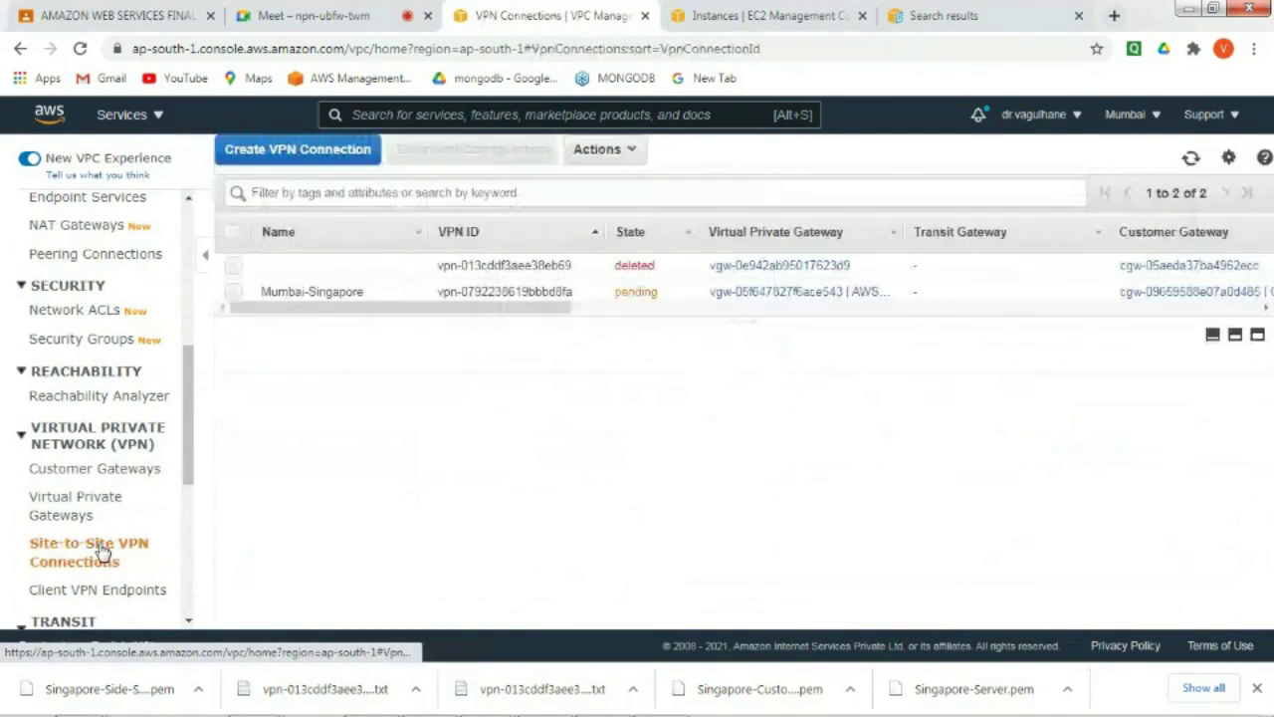
pyautogui.click(231, 293)
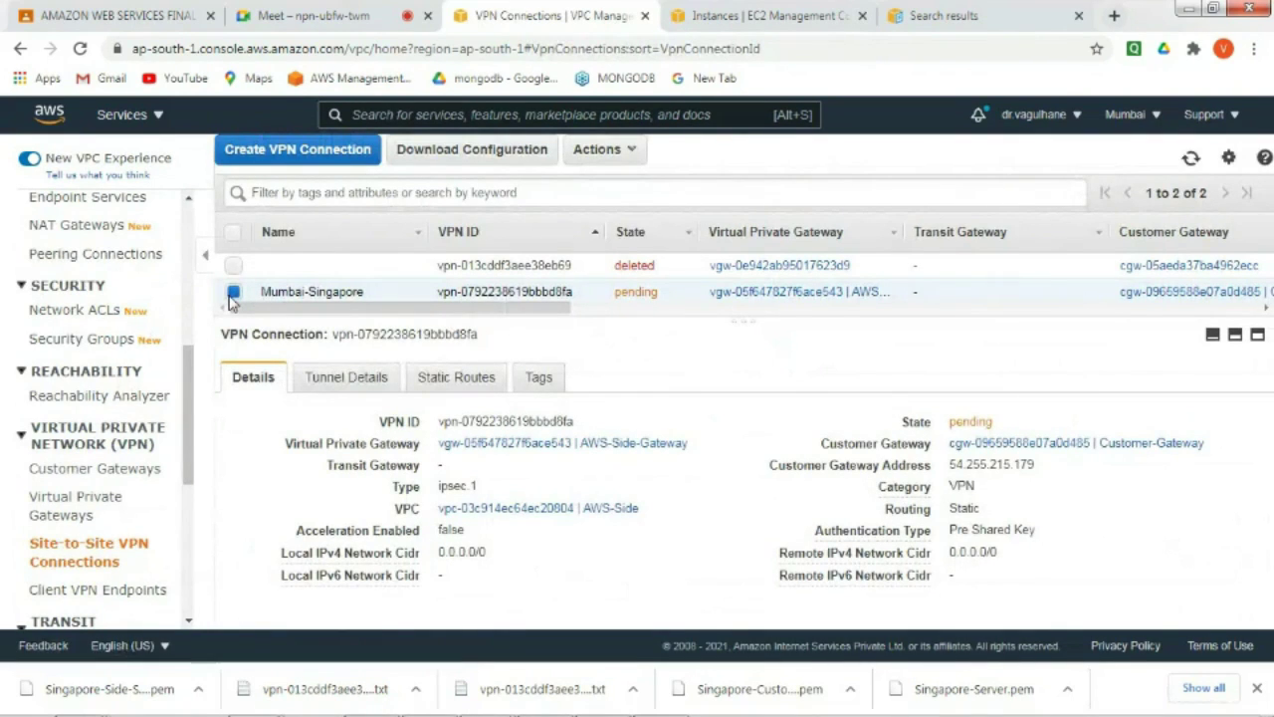
pyautogui.click(230, 299)
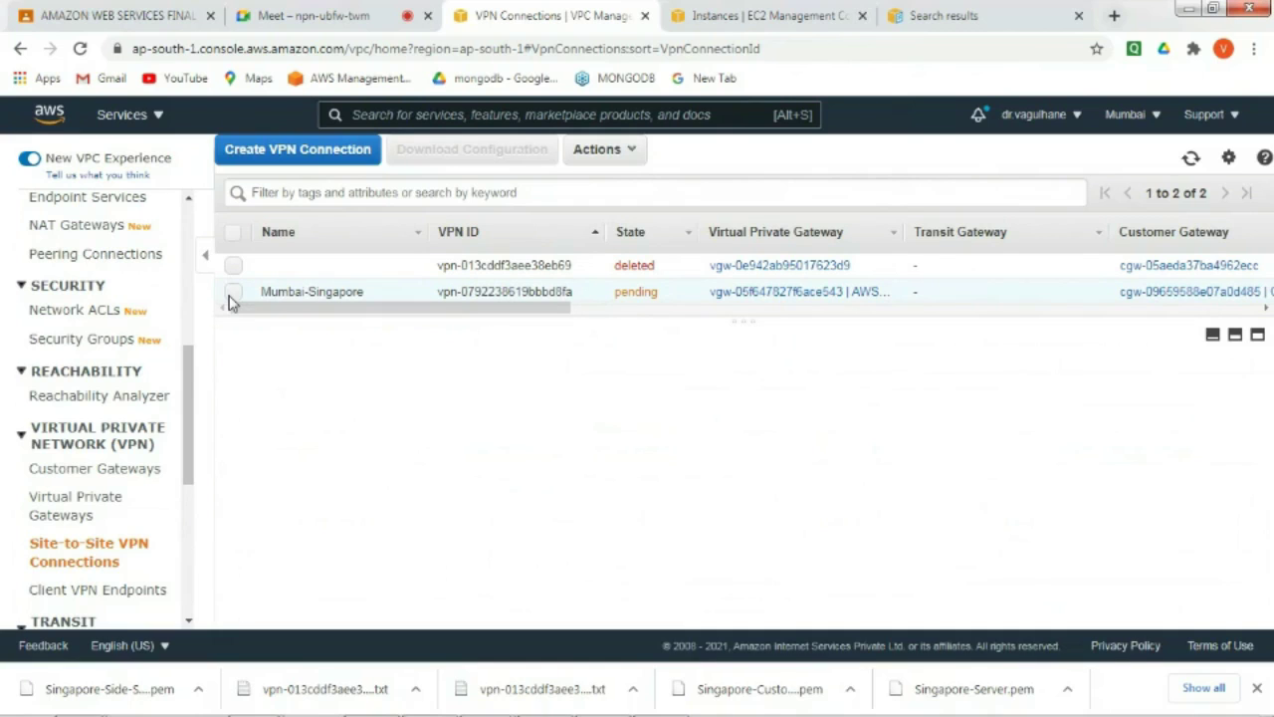
pyautogui.click(80, 48)
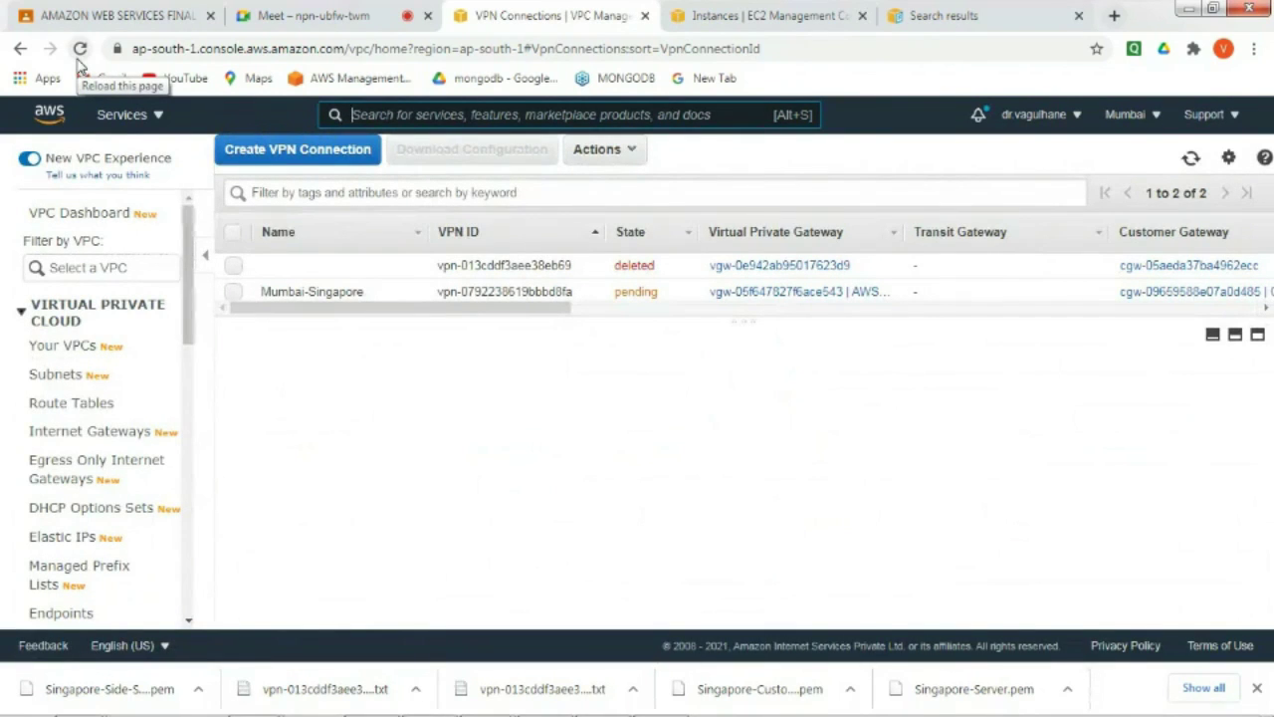
pyautogui.click(79, 60)
# - Delete the old Singapore-Customer key files and both old VPN configuration files from the Downloads folder, keeping Singapore-Side-Server.pem
pyautogui.press('super')
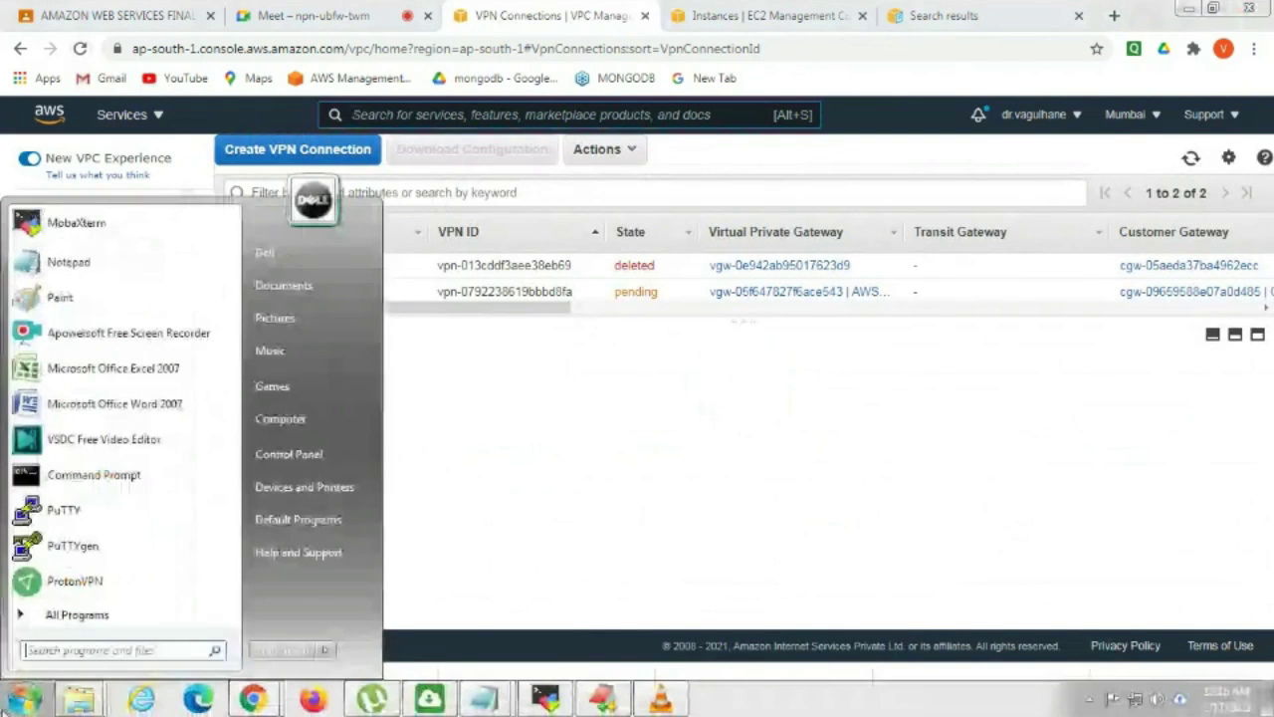
pyautogui.click(512, 561)
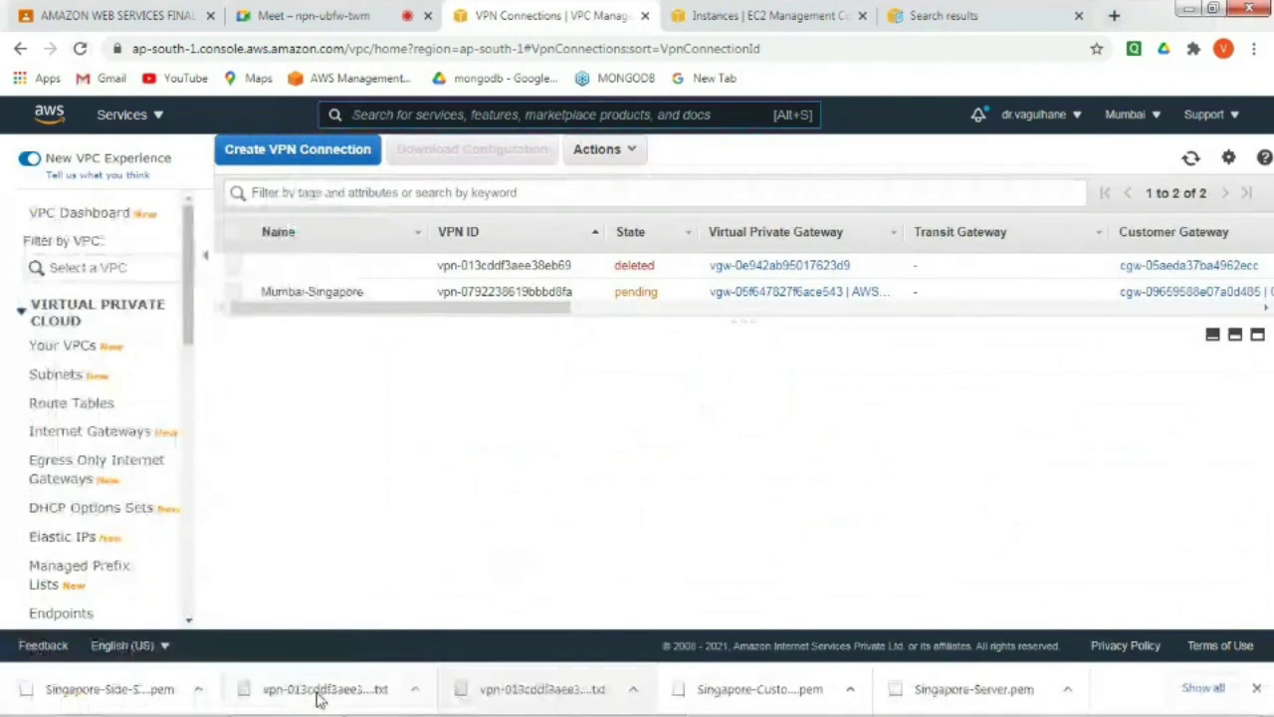
pyautogui.click(201, 693)
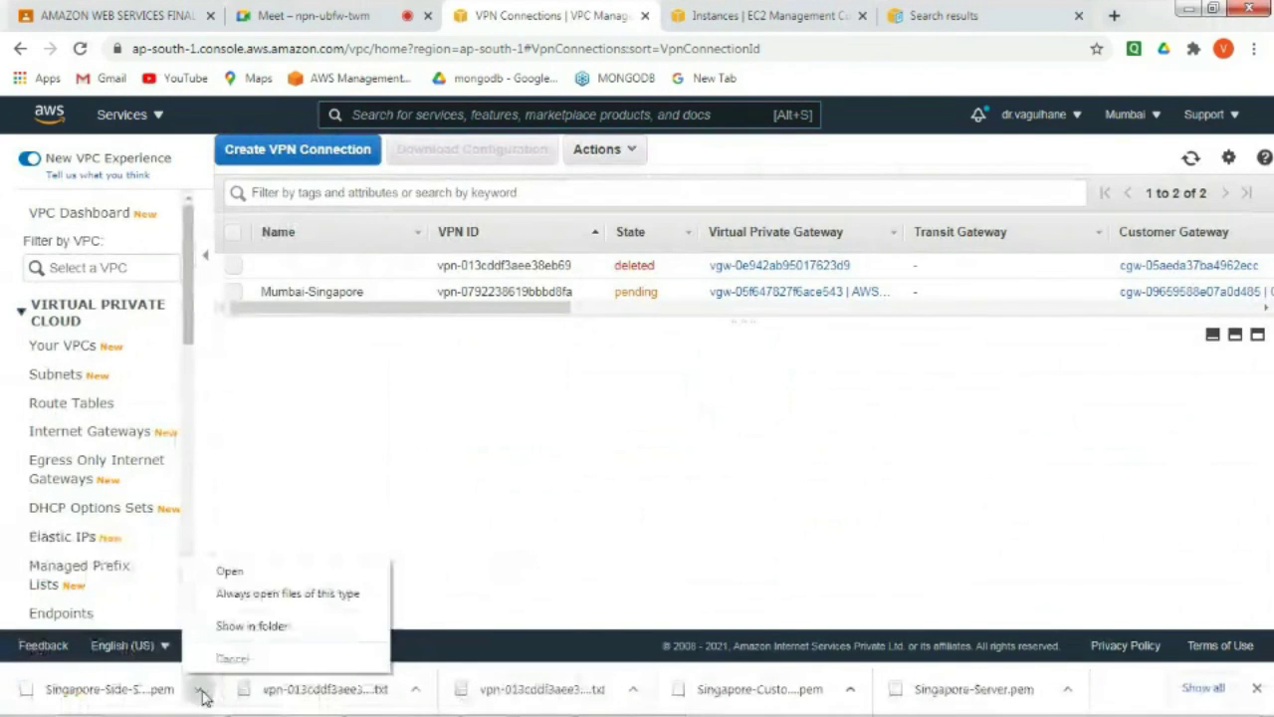
pyautogui.click(250, 626)
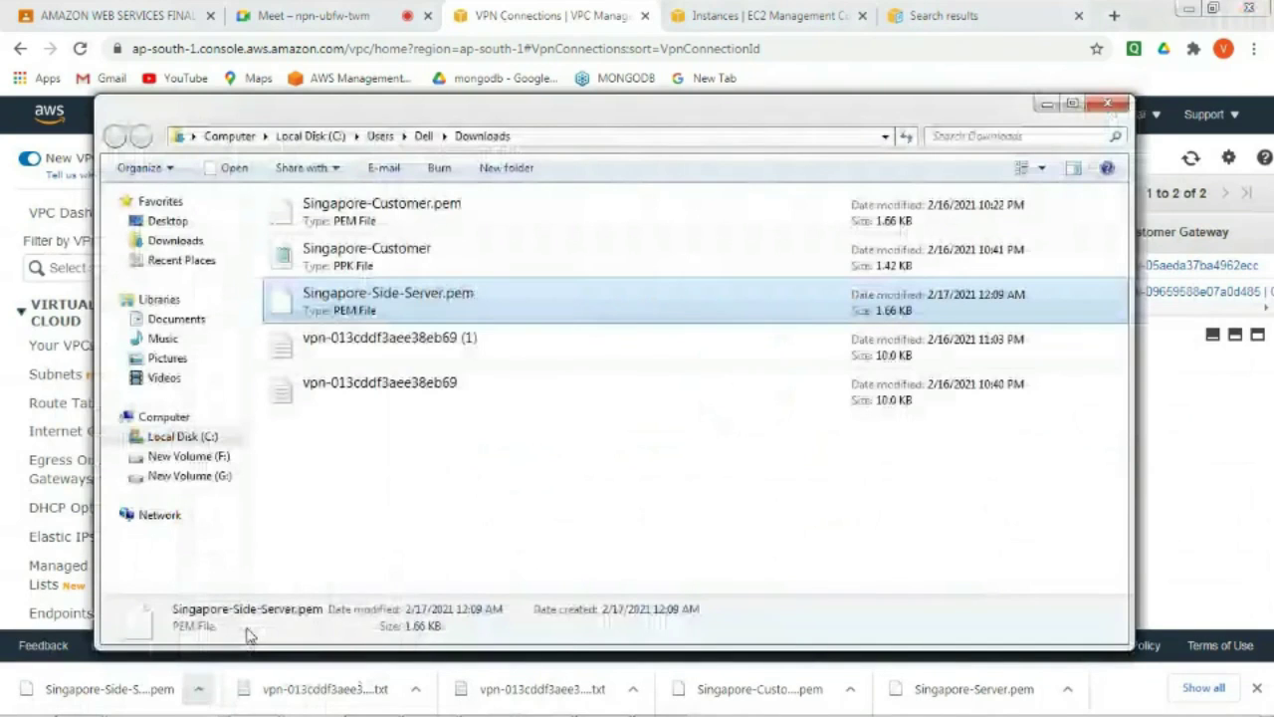
pyautogui.keyDown('ctrl'); pyautogui.click(388, 394); pyautogui.keyUp('ctrl')
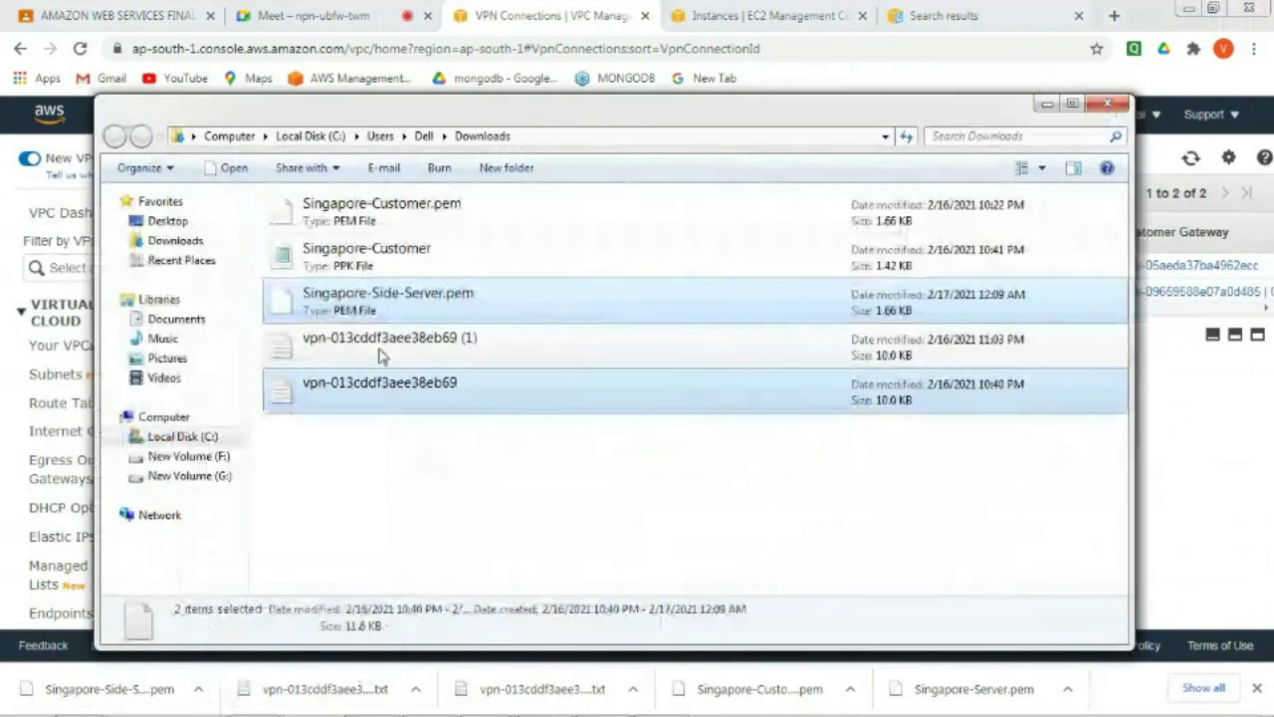
pyautogui.keyDown('ctrl'); pyautogui.click(382, 348); pyautogui.keyUp('ctrl')
pyautogui.keyDown('ctrl'); pyautogui.click(369, 256); pyautogui.keyUp('ctrl')
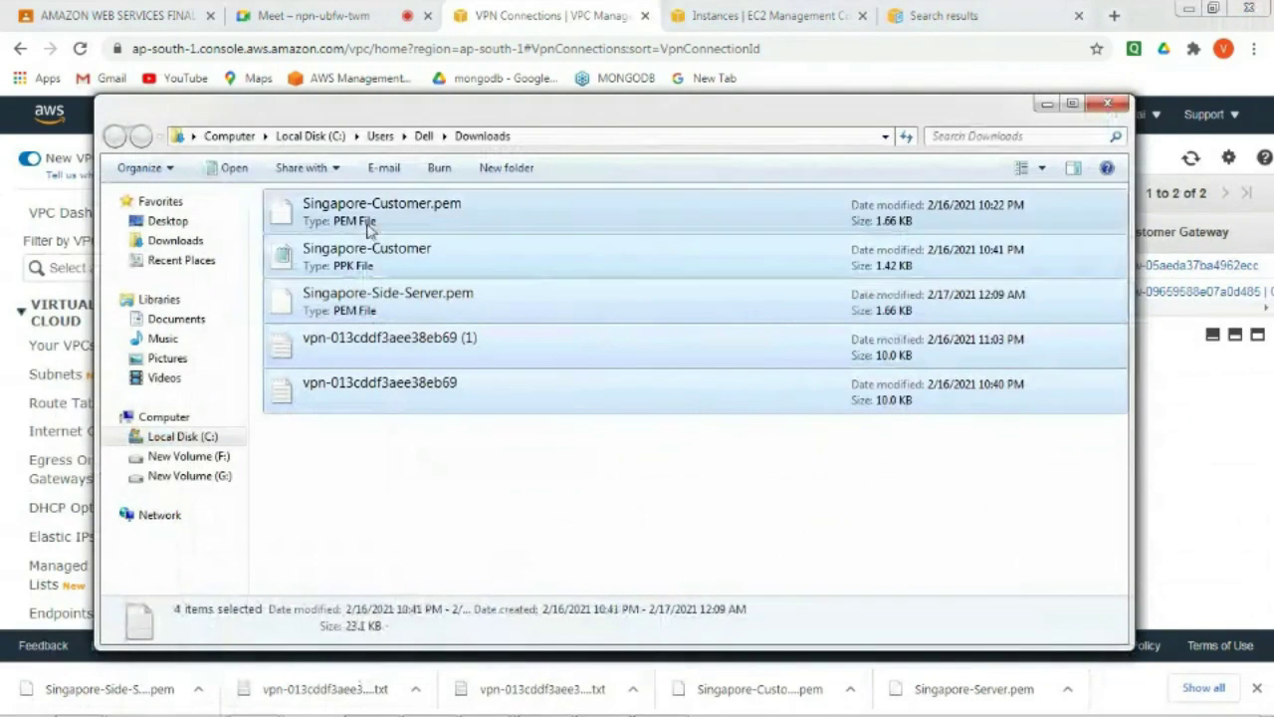
pyautogui.keyDown('ctrl'); pyautogui.click(368, 227); pyautogui.keyUp('ctrl')
pyautogui.keyDown('ctrl'); pyautogui.click(369, 300); pyautogui.keyUp('ctrl')
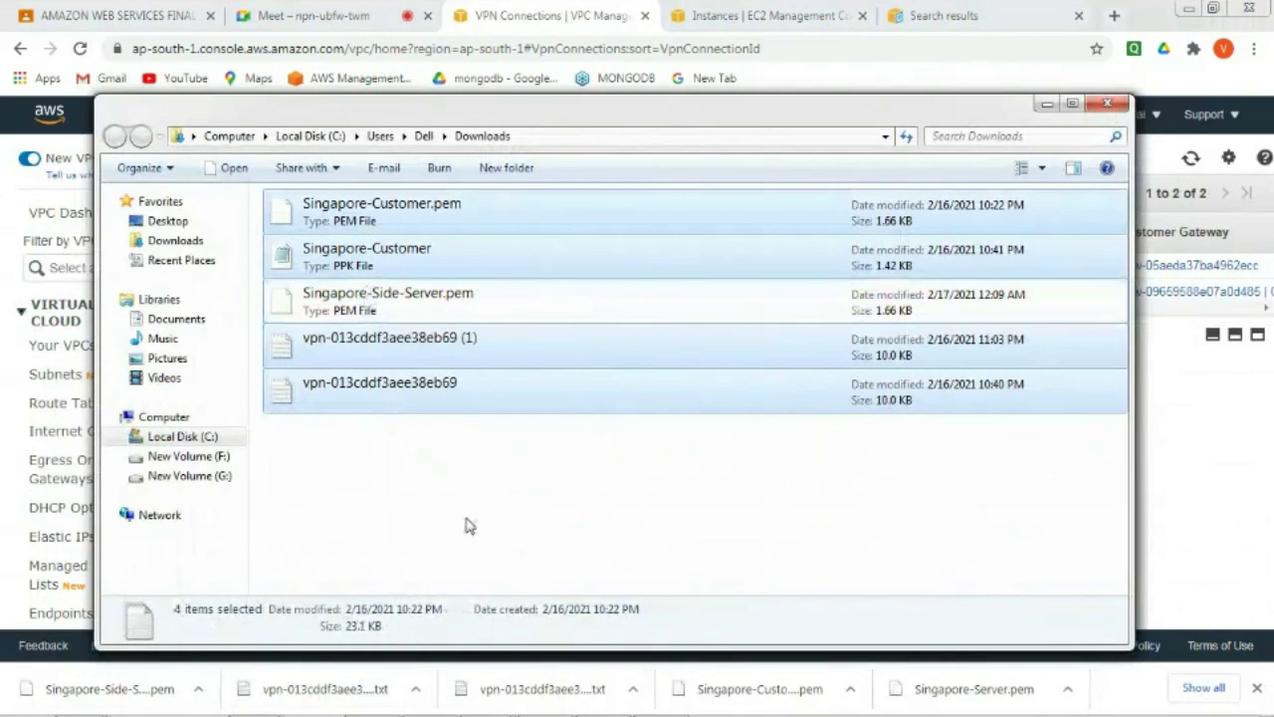
pyautogui.press('Delete')
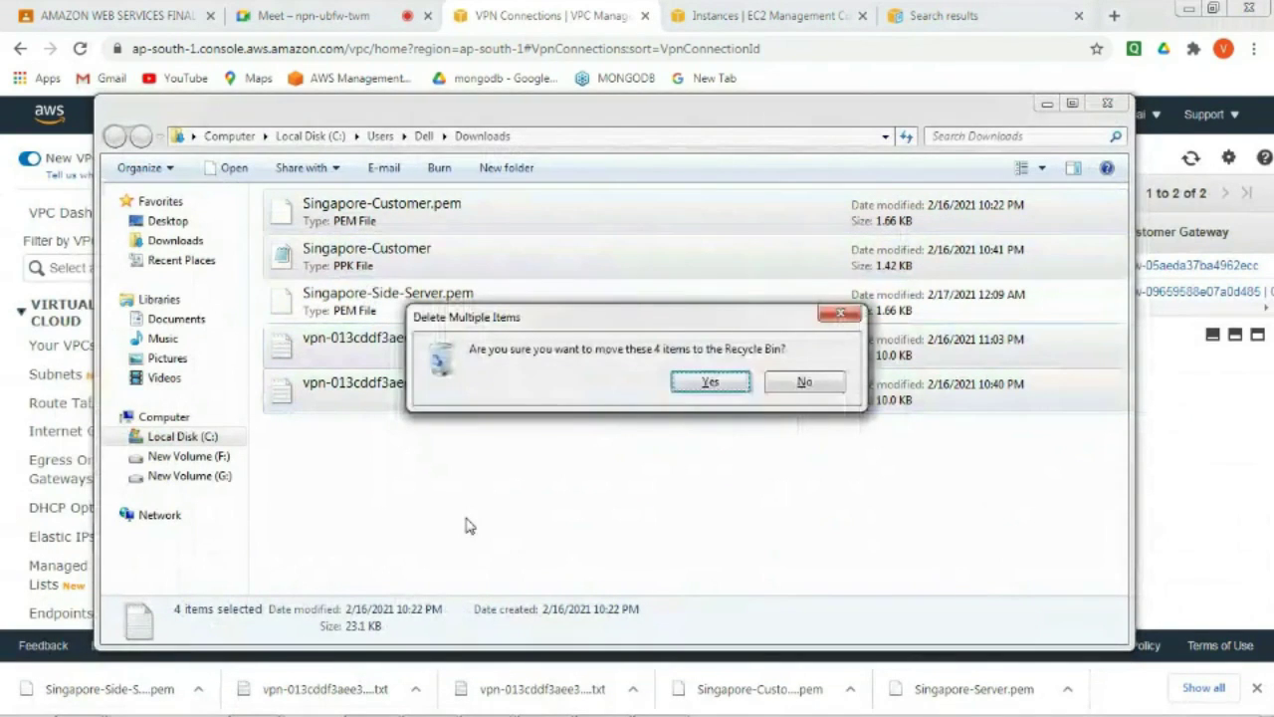
pyautogui.press('Return')
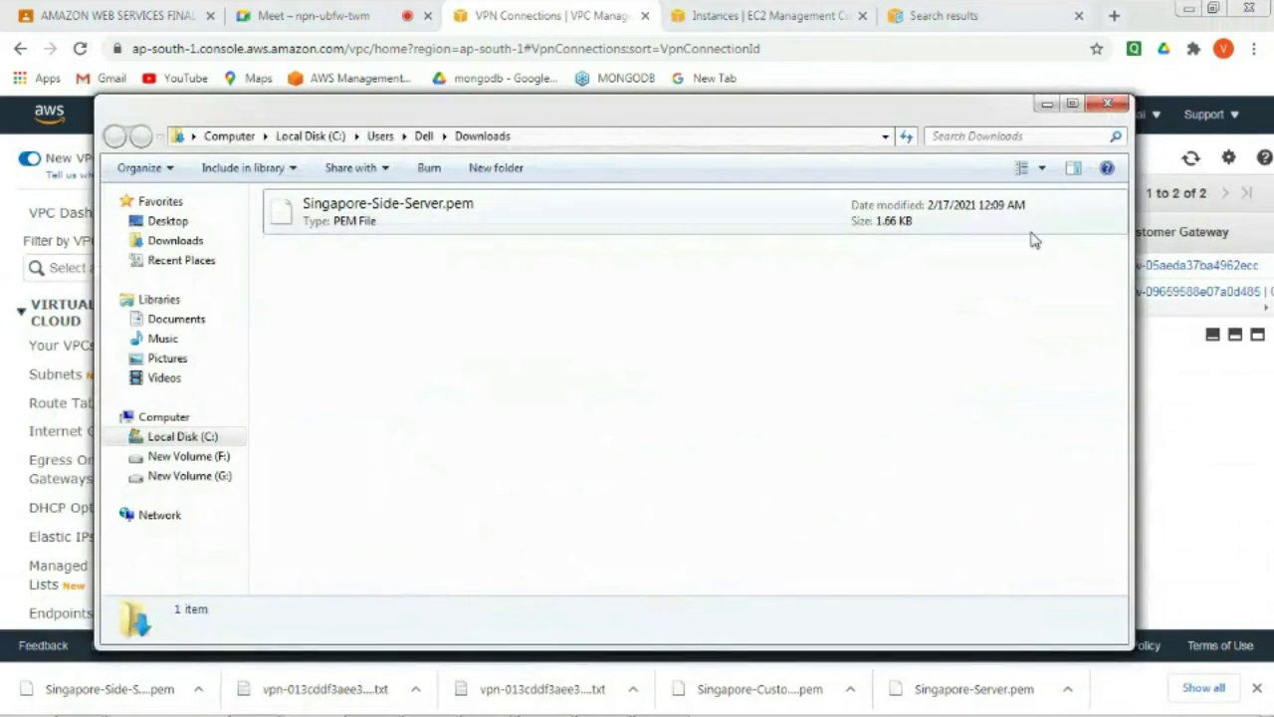
pyautogui.click(1106, 104)
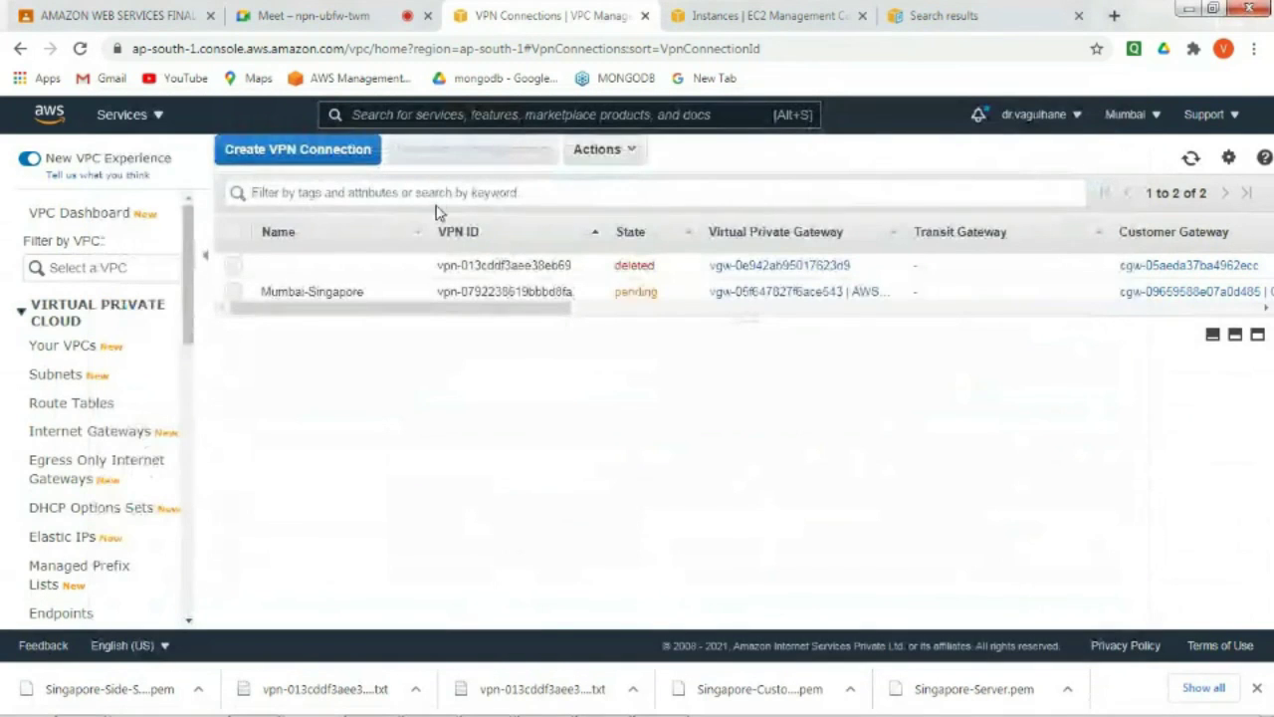
# - Keep reloading the VPN connections list until the Mumbai-Singapore connection's state is available
pyautogui.click(81, 48)
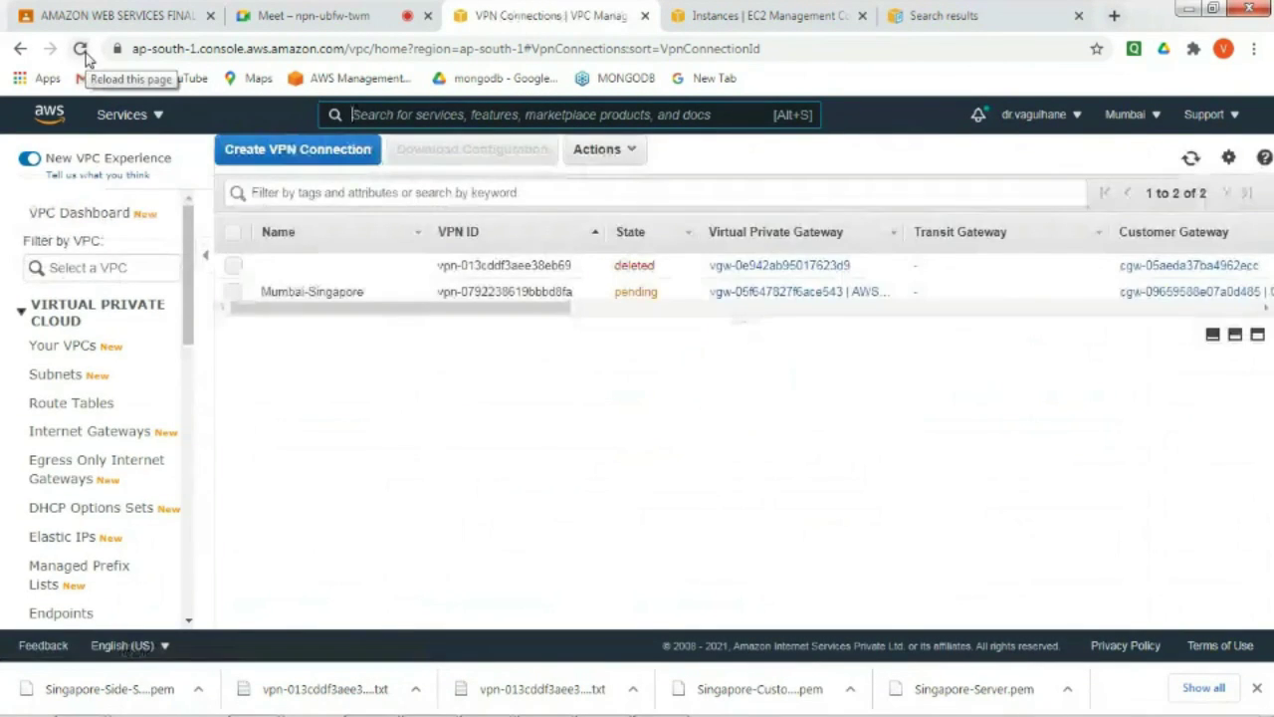
pyautogui.click(86, 53)
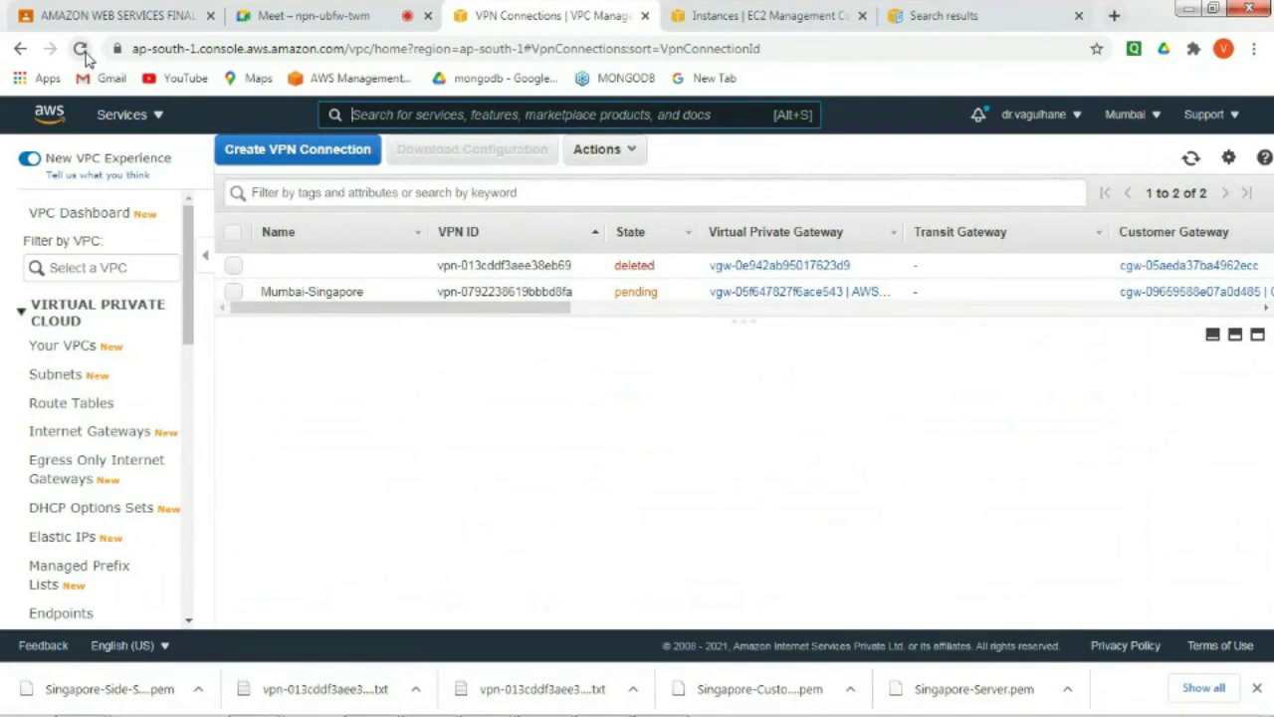
pyautogui.click(86, 52)
pyautogui.click(81, 49)
pyautogui.click(82, 50)
pyautogui.click(84, 52)
pyautogui.click(83, 51)
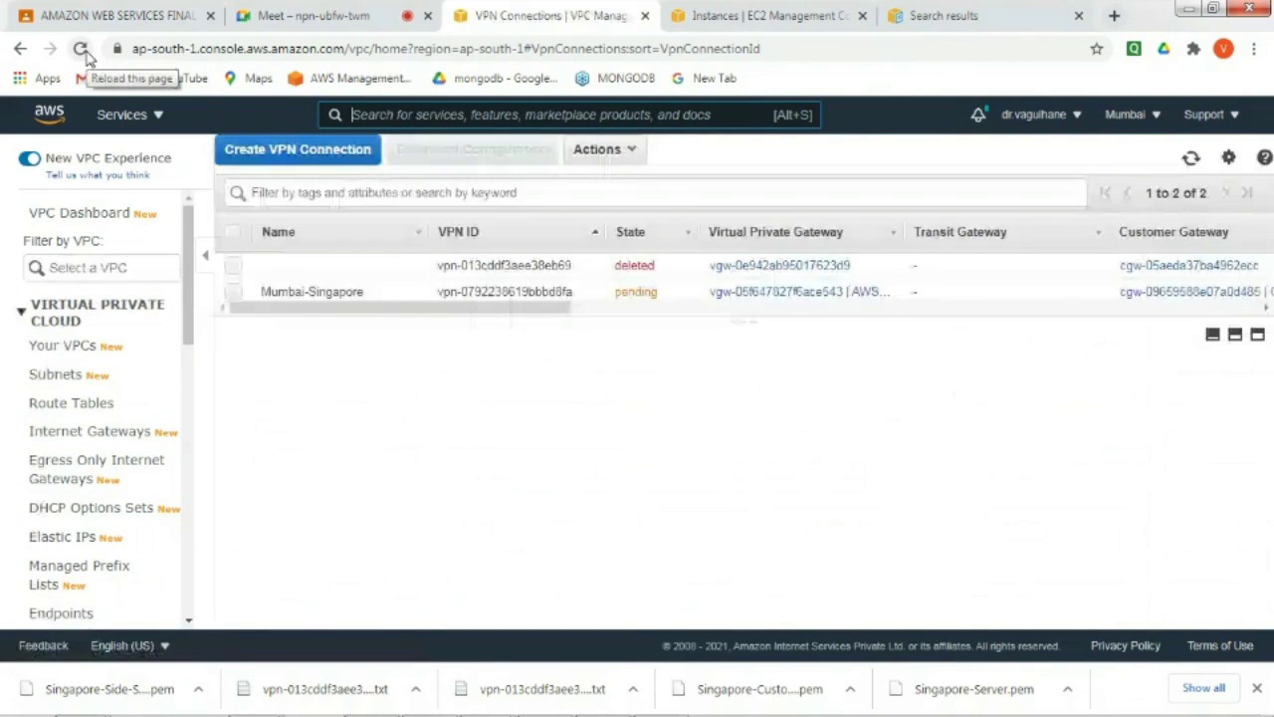
pyautogui.click(82, 49)
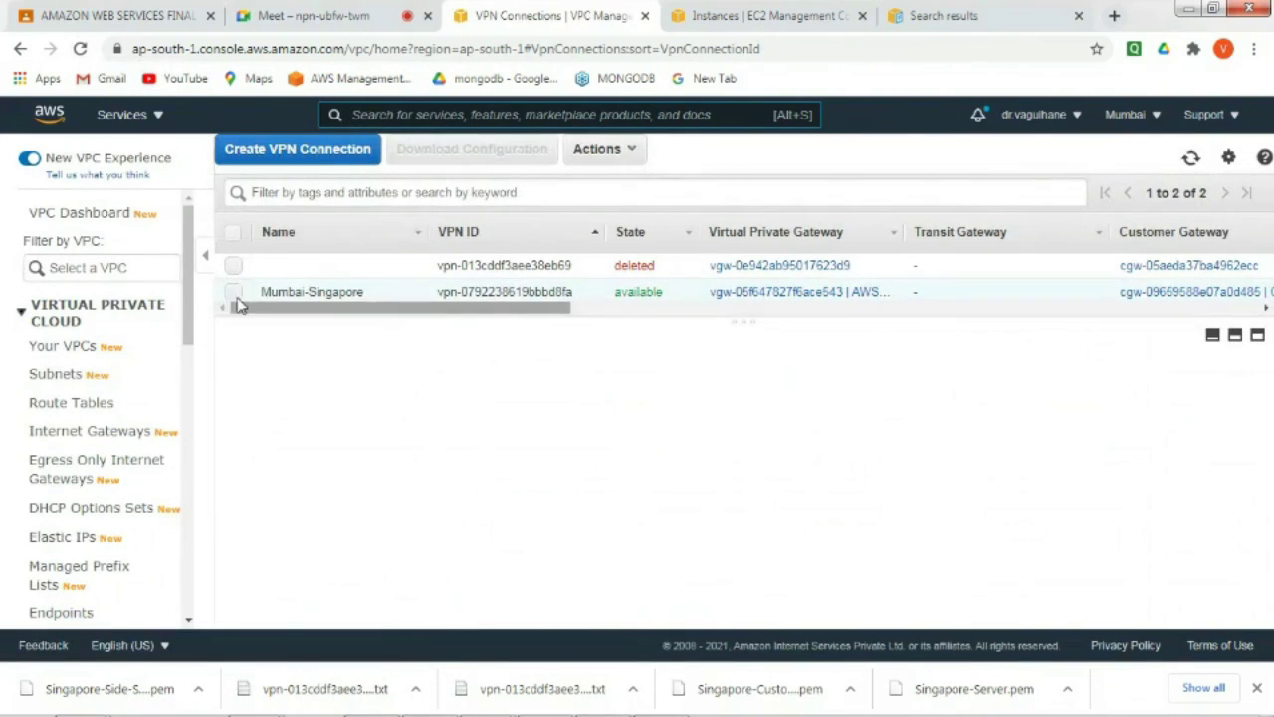
# - Download the Mumbai-Singapore VPN configuration with vendor Generic, platform Generic and software Vendor Agnostic, and close the download dialog
pyautogui.click(235, 293)
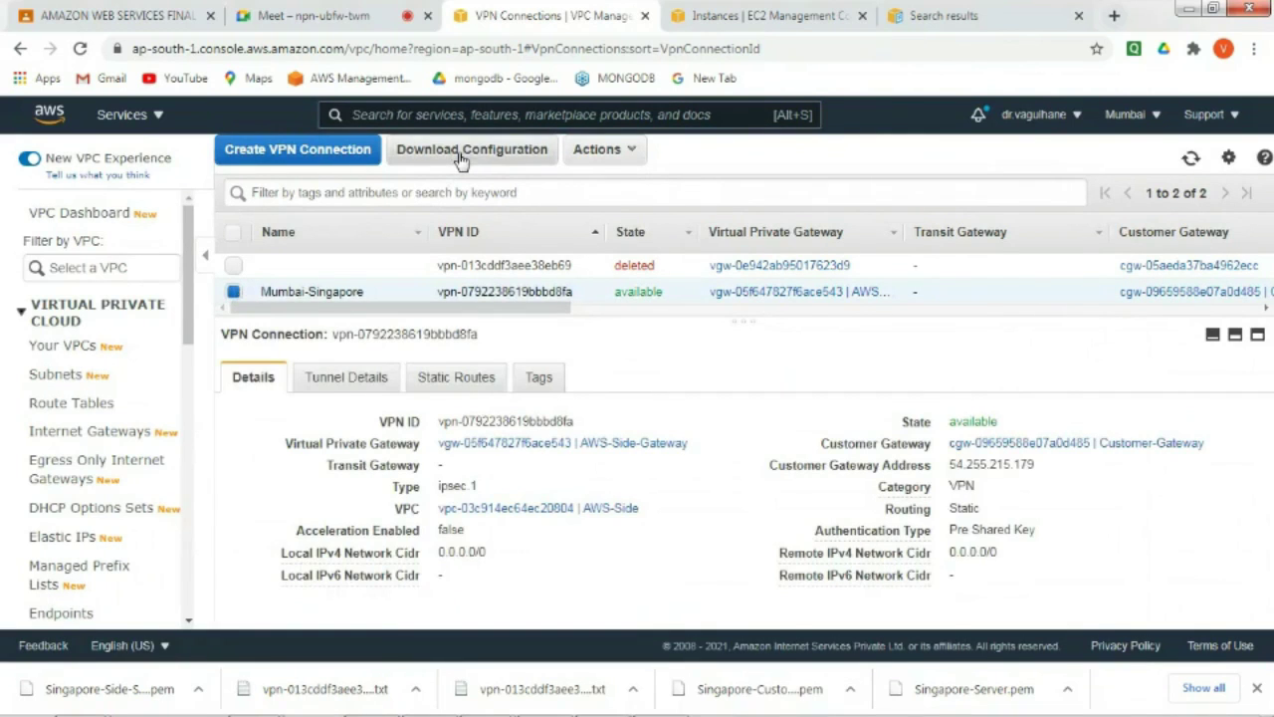
pyautogui.click(460, 154)
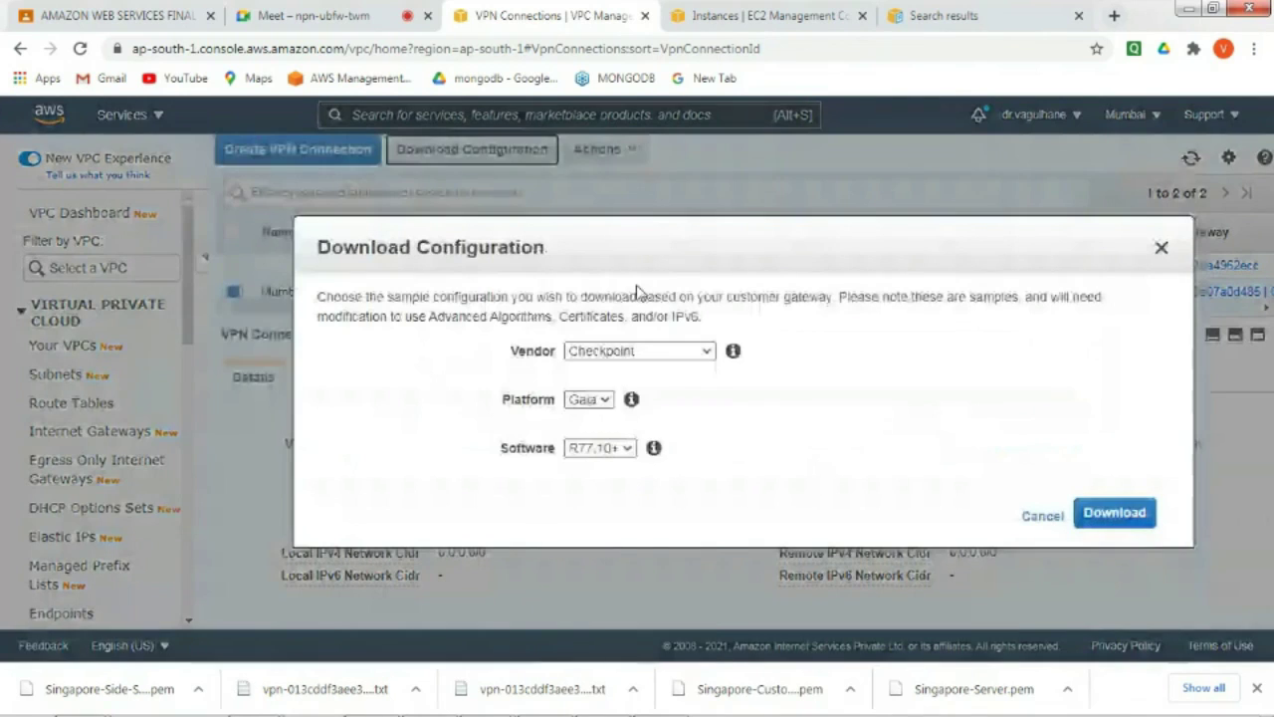
pyautogui.click(697, 351)
pyautogui.click(591, 485)
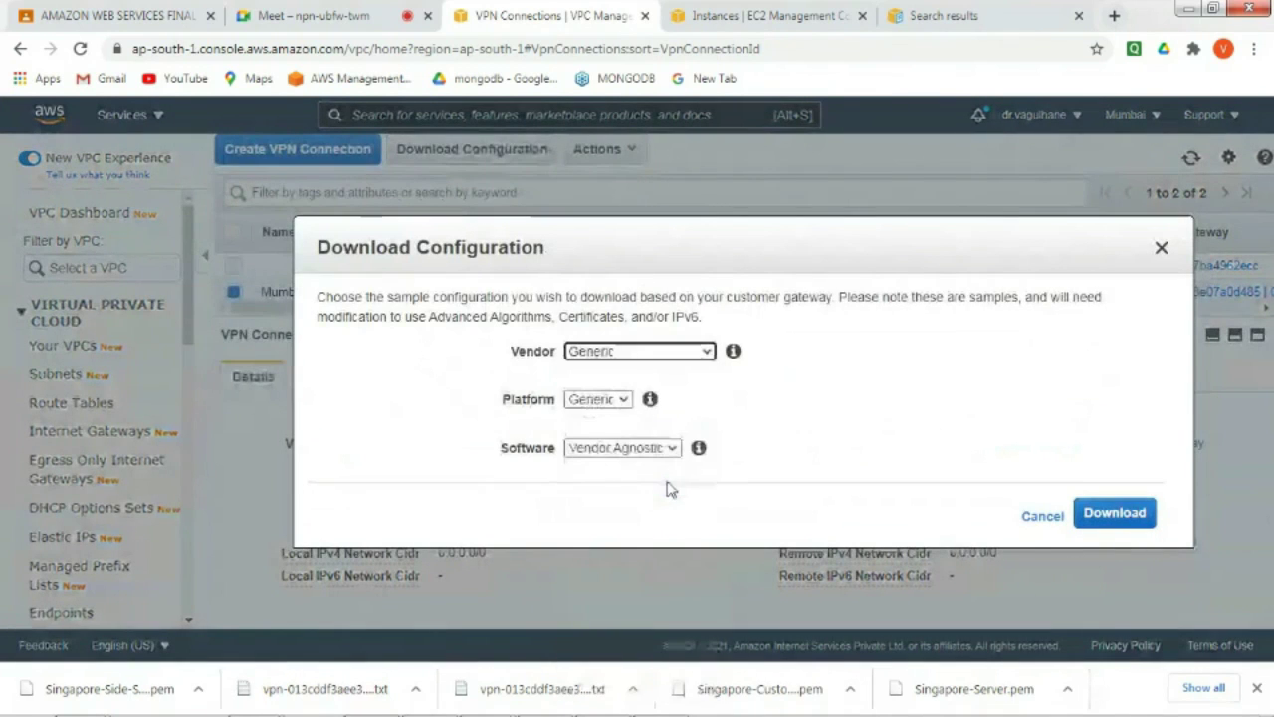
pyautogui.click(1106, 512)
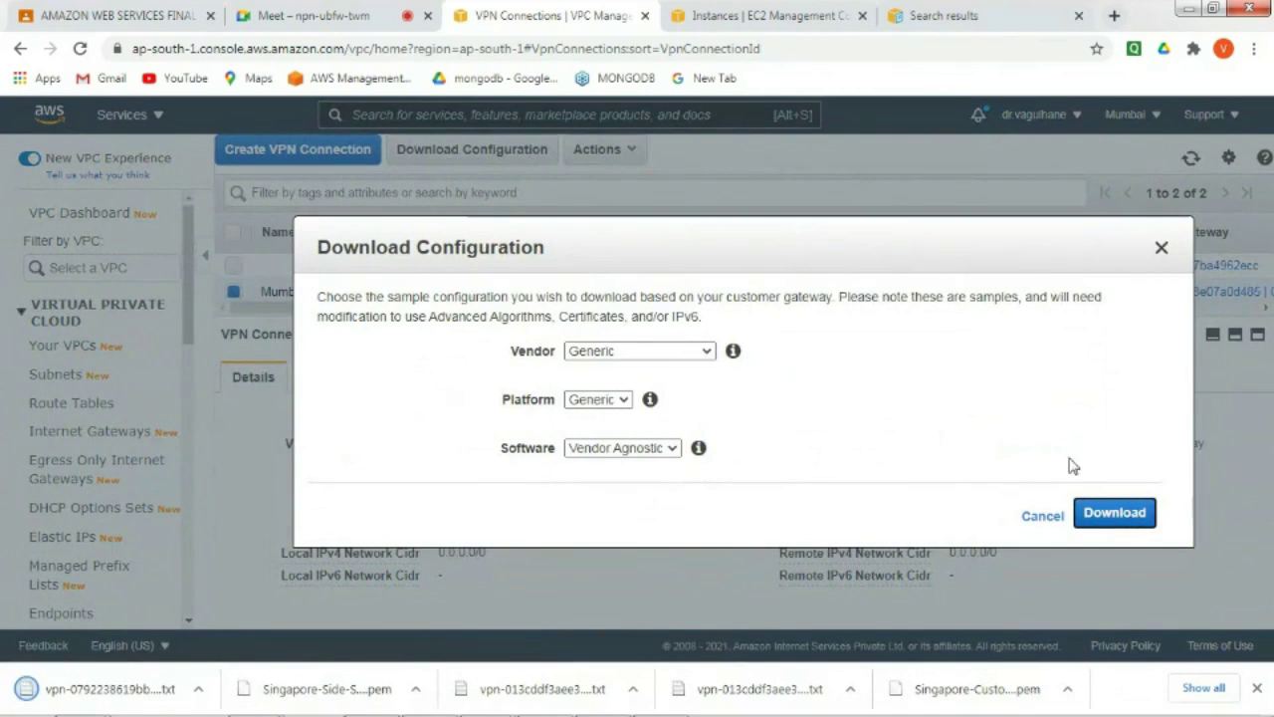
pyautogui.click(1042, 516)
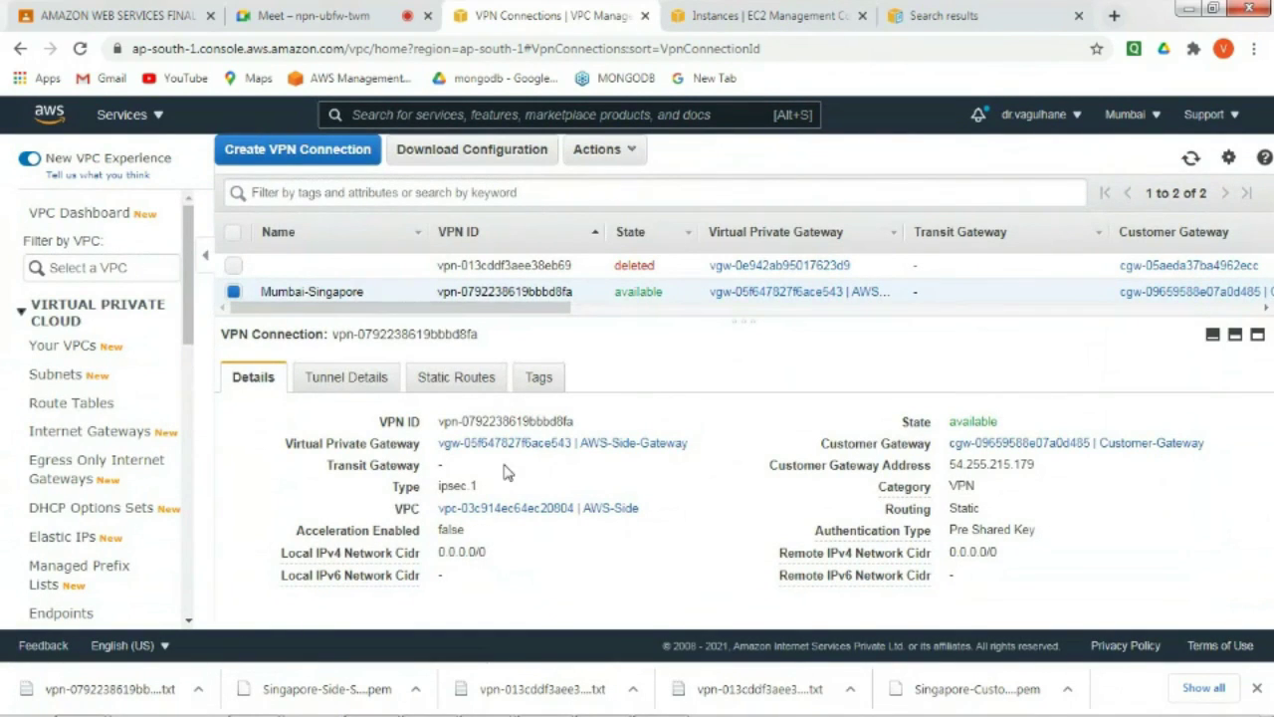
# - Copy the public IPv4 address of the Singapore-Side EC2 instance in the Singapore region
pyautogui.click(734, 12)
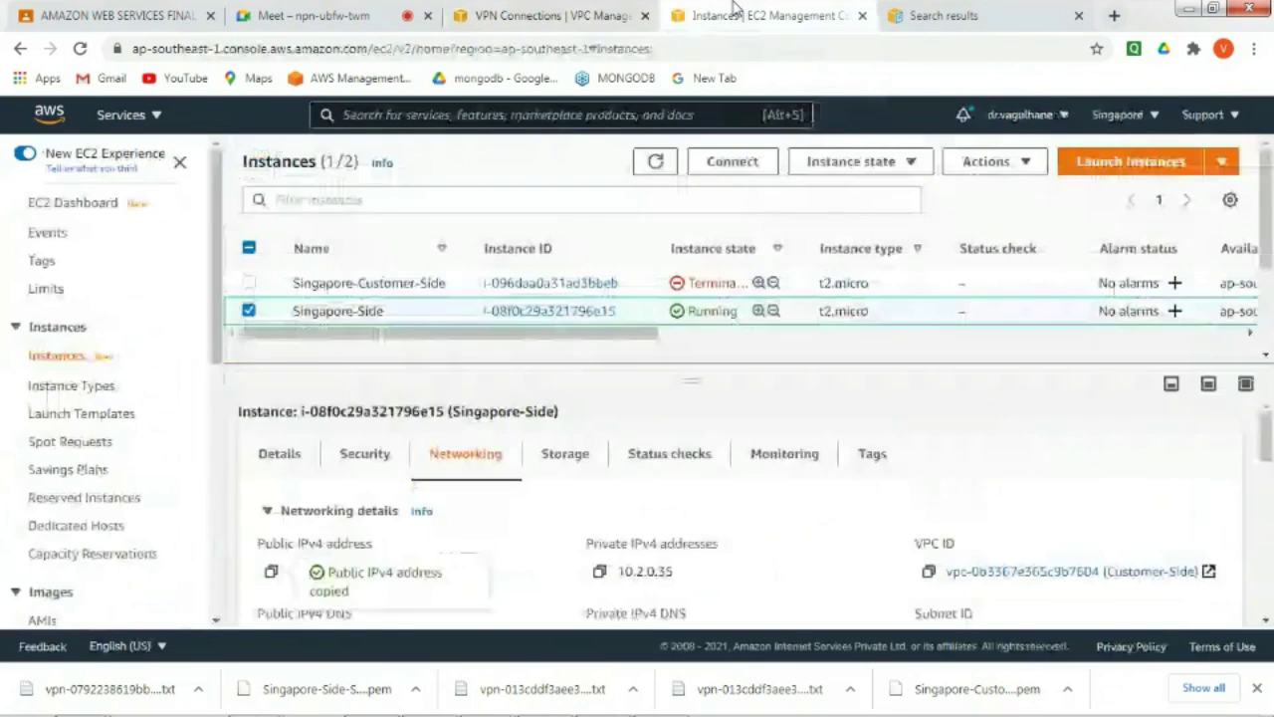
pyautogui.click(275, 574)
# - Switch to MobaXterm and close the stopped 13.212.95.104 session
pyautogui.moveTo(5, 707)
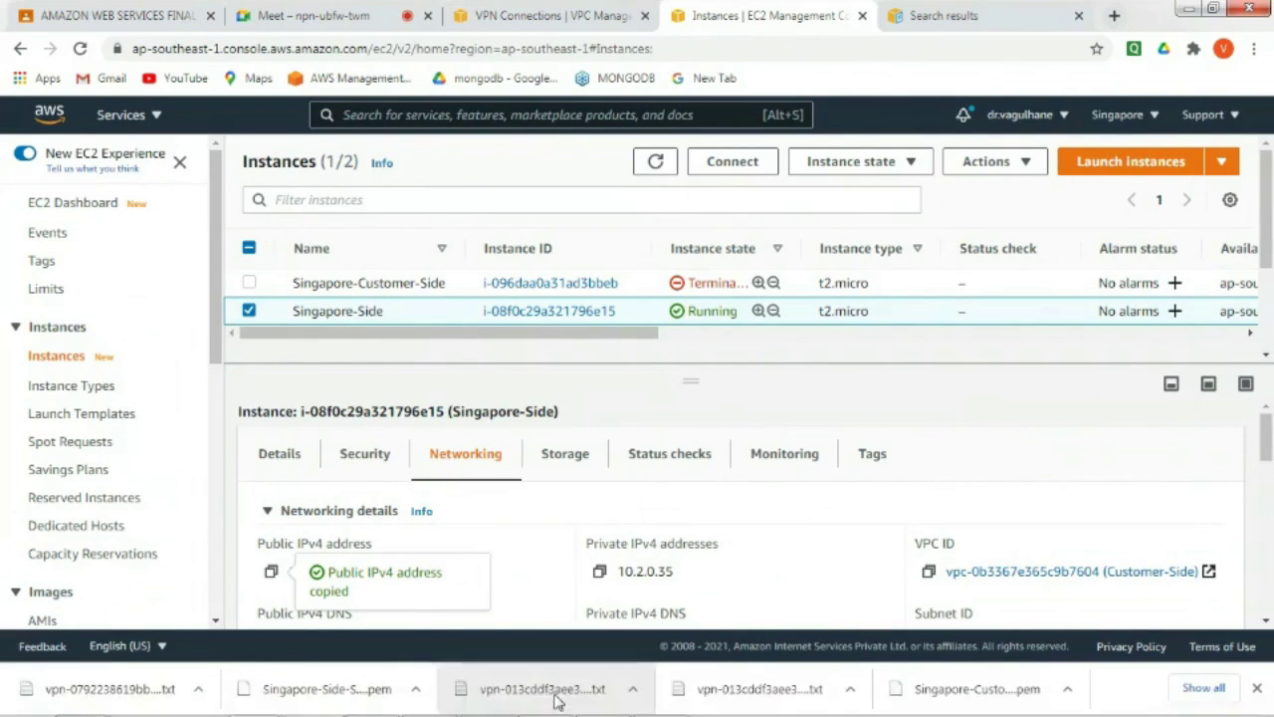
pyautogui.click(546, 701)
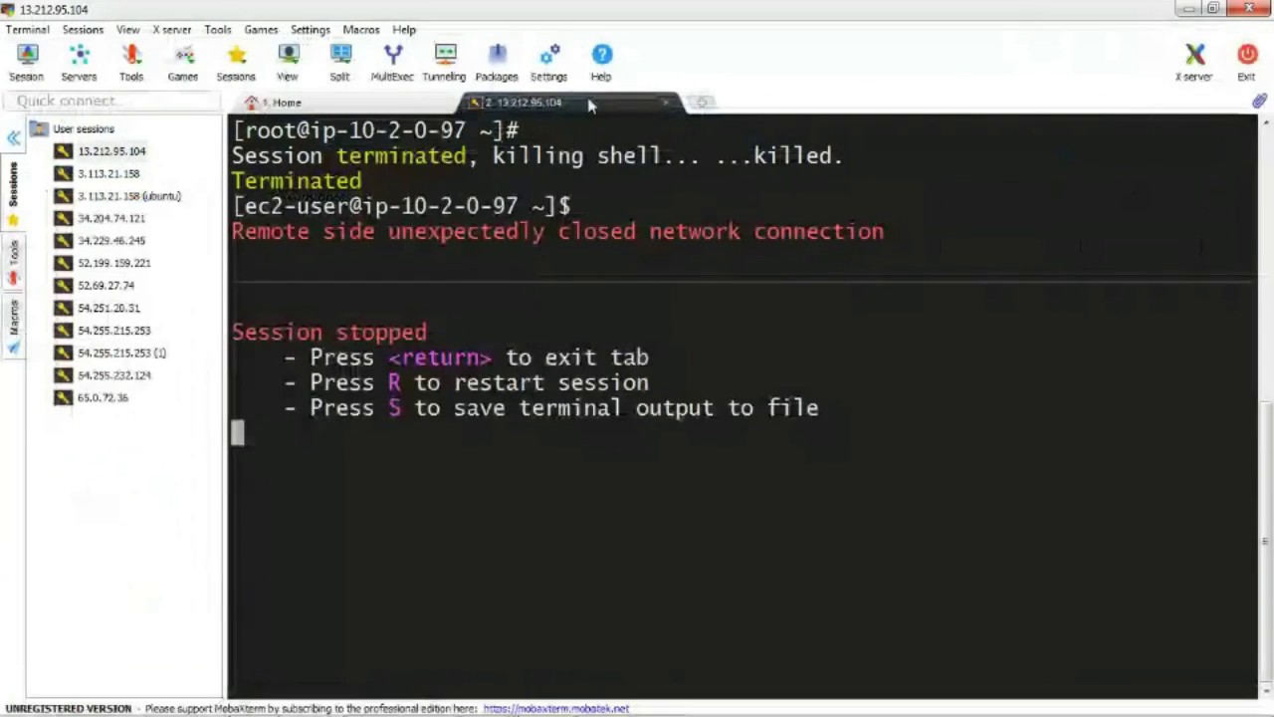
pyautogui.click(666, 103)
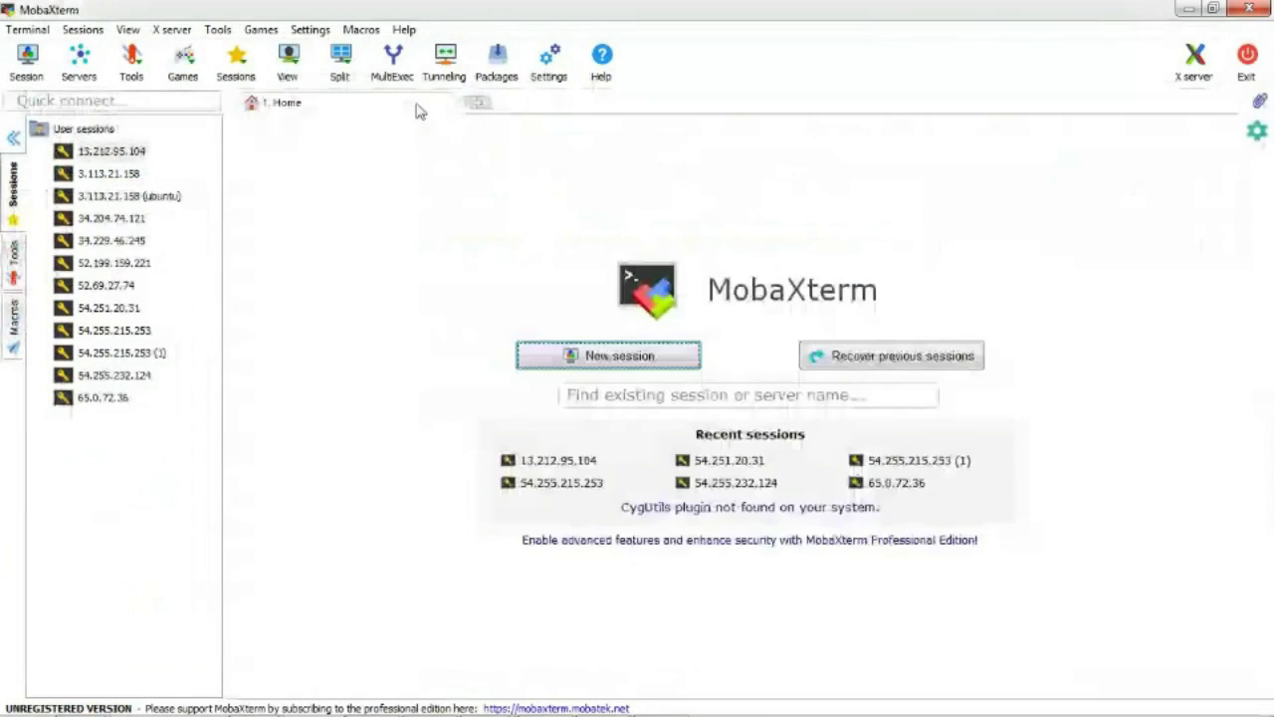
# - Start a new SSH session with the copied address 54.255.215.179 as remote host and show its advanced SSH settings
pyautogui.click(38, 62)
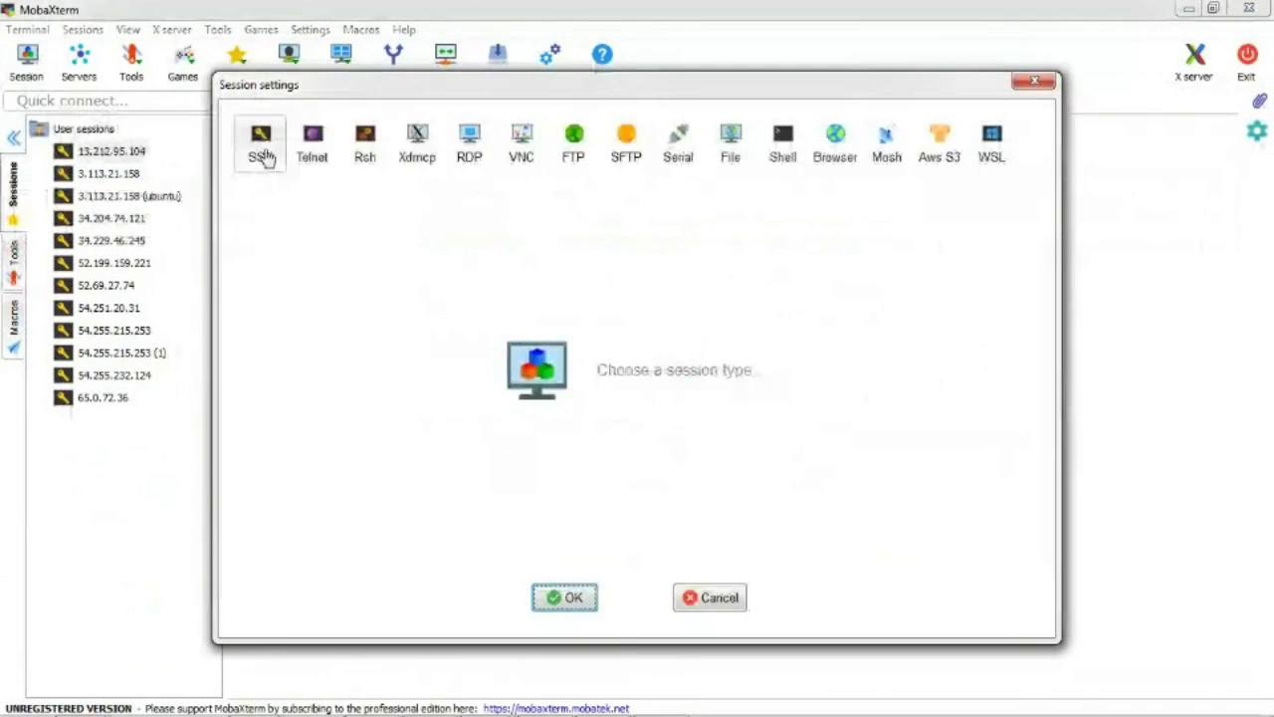
pyautogui.click(263, 149)
pyautogui.click(395, 262)
pyautogui.hotkey('ctrl', 'v')
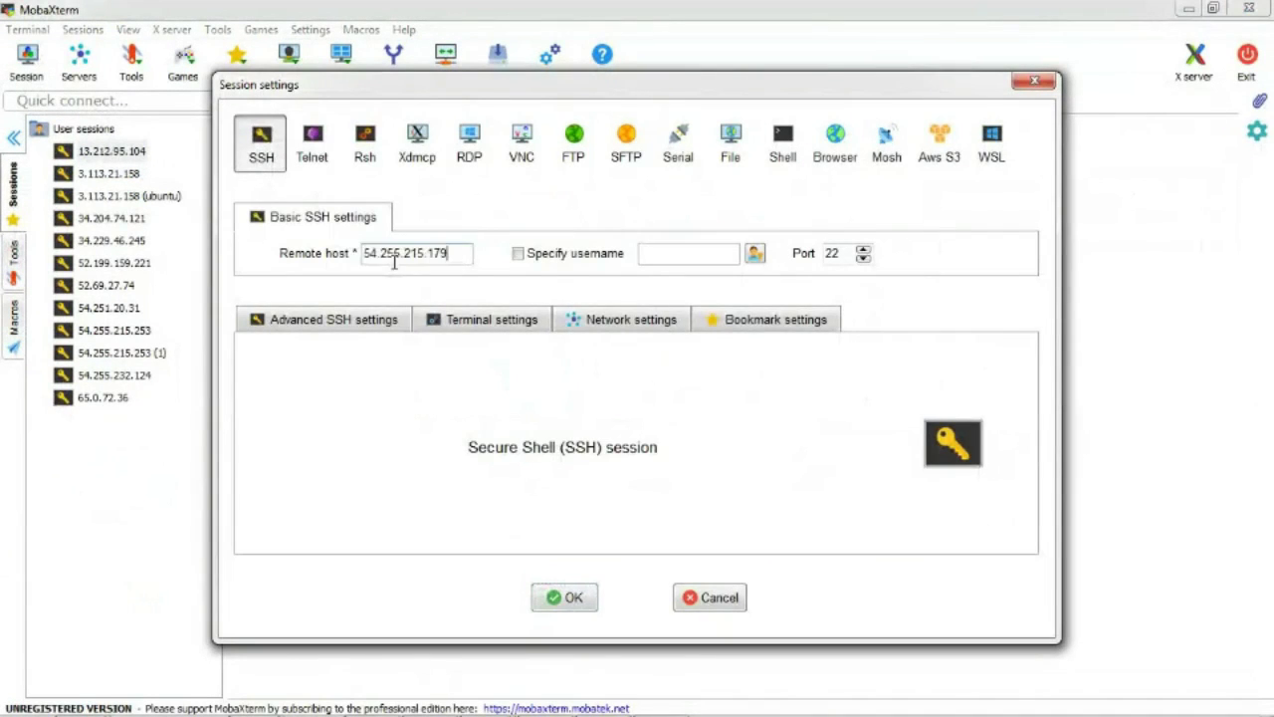
pyautogui.click(353, 320)
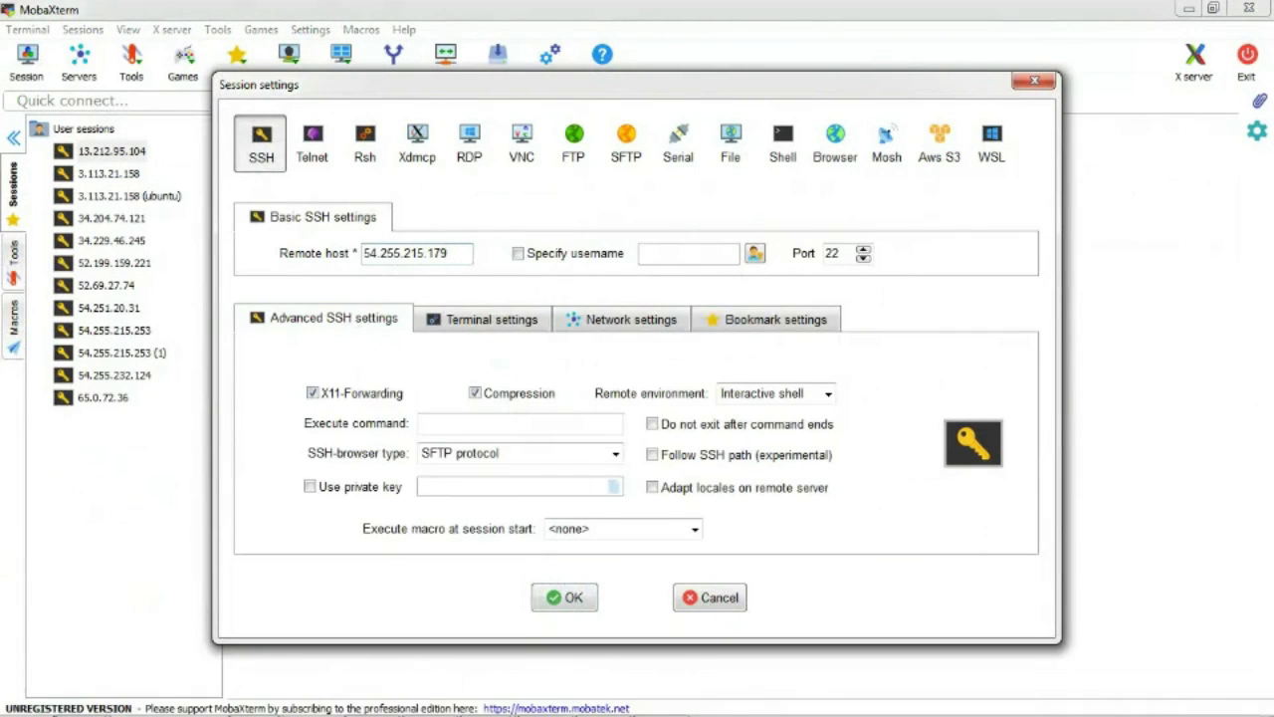
# - Open PuTTYgen and load Singapore-Side-Server.pem from the Downloads folder, showing all file types, and dismiss the import notice
pyautogui.click(25, 702)
pyautogui.write('putt')
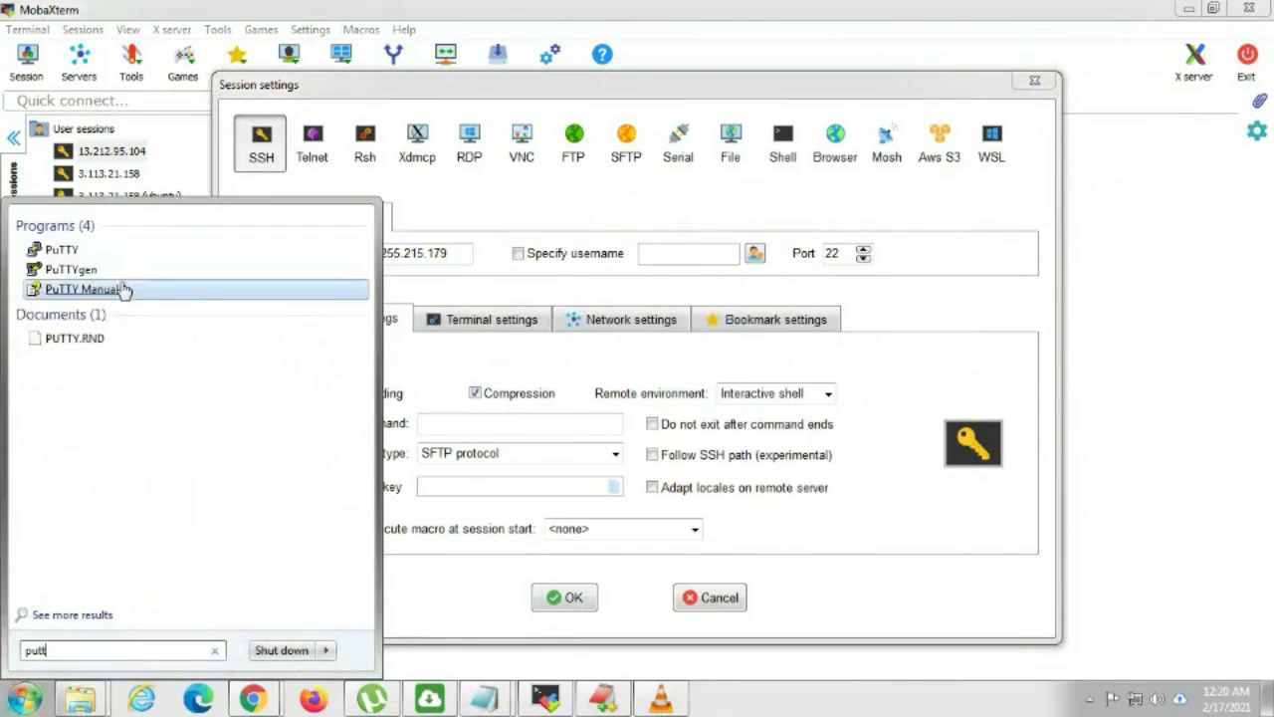
pyautogui.click(125, 286)
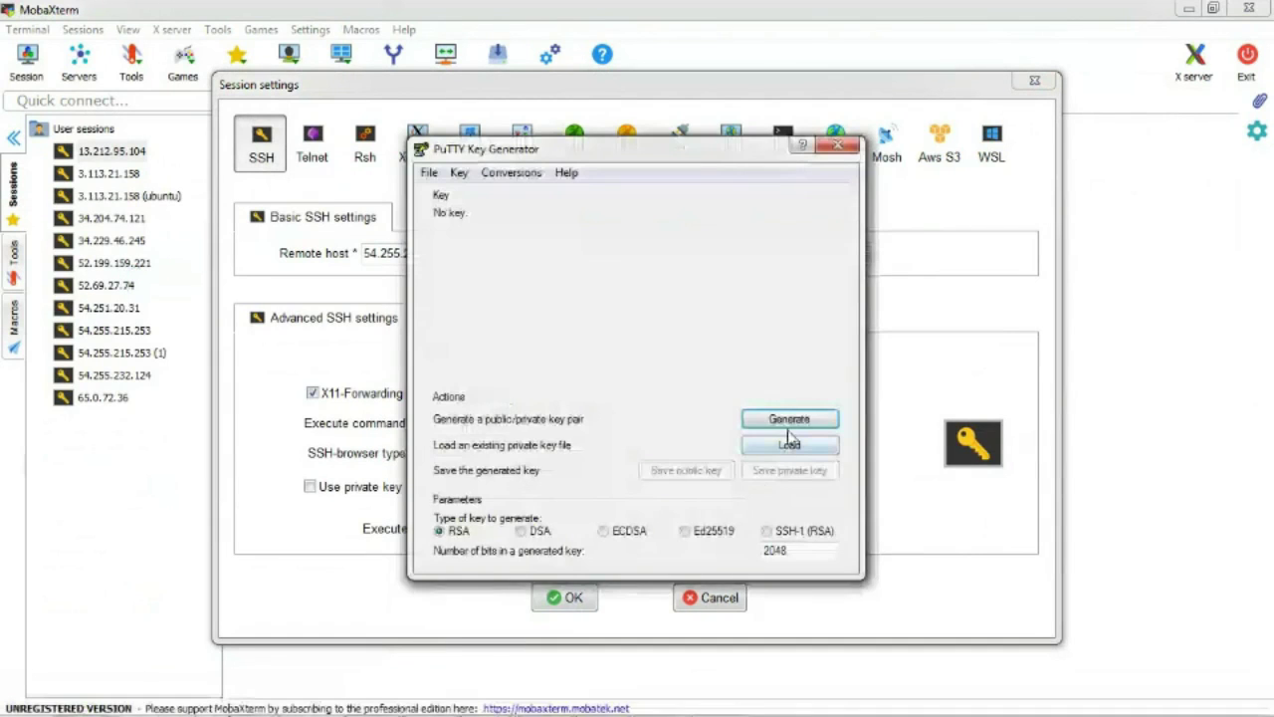
pyautogui.click(789, 445)
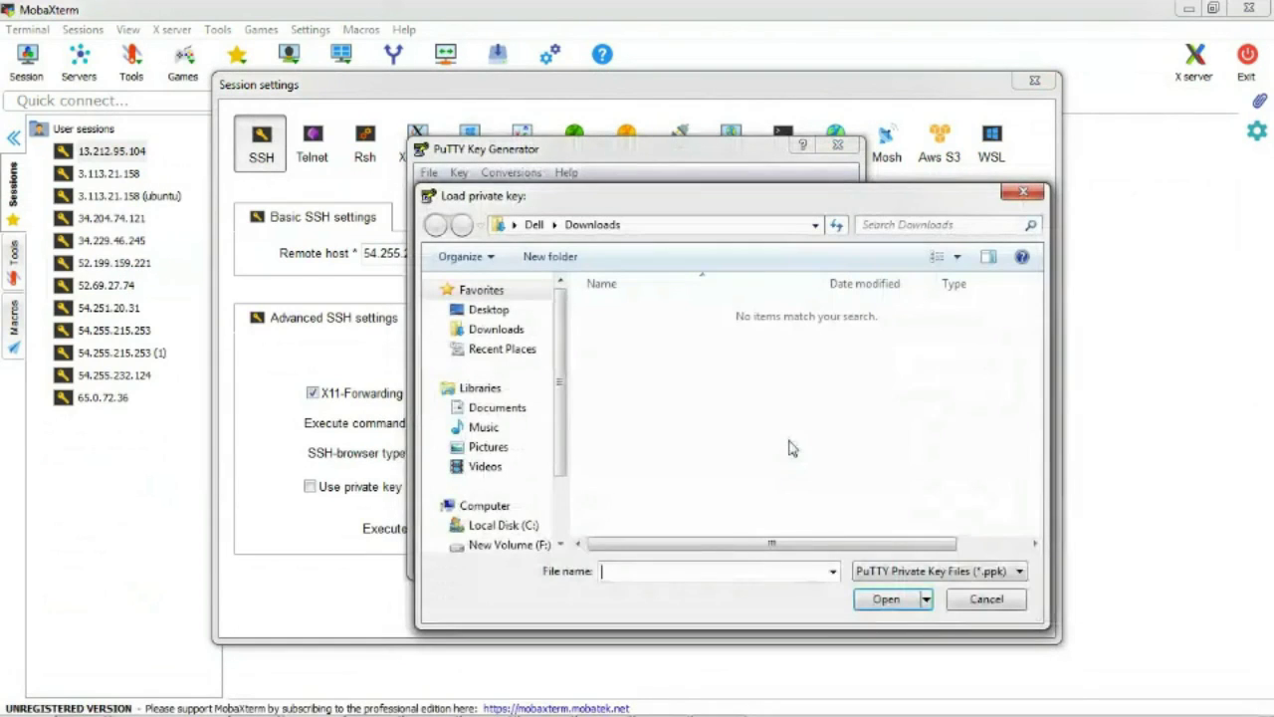
pyautogui.click(912, 569)
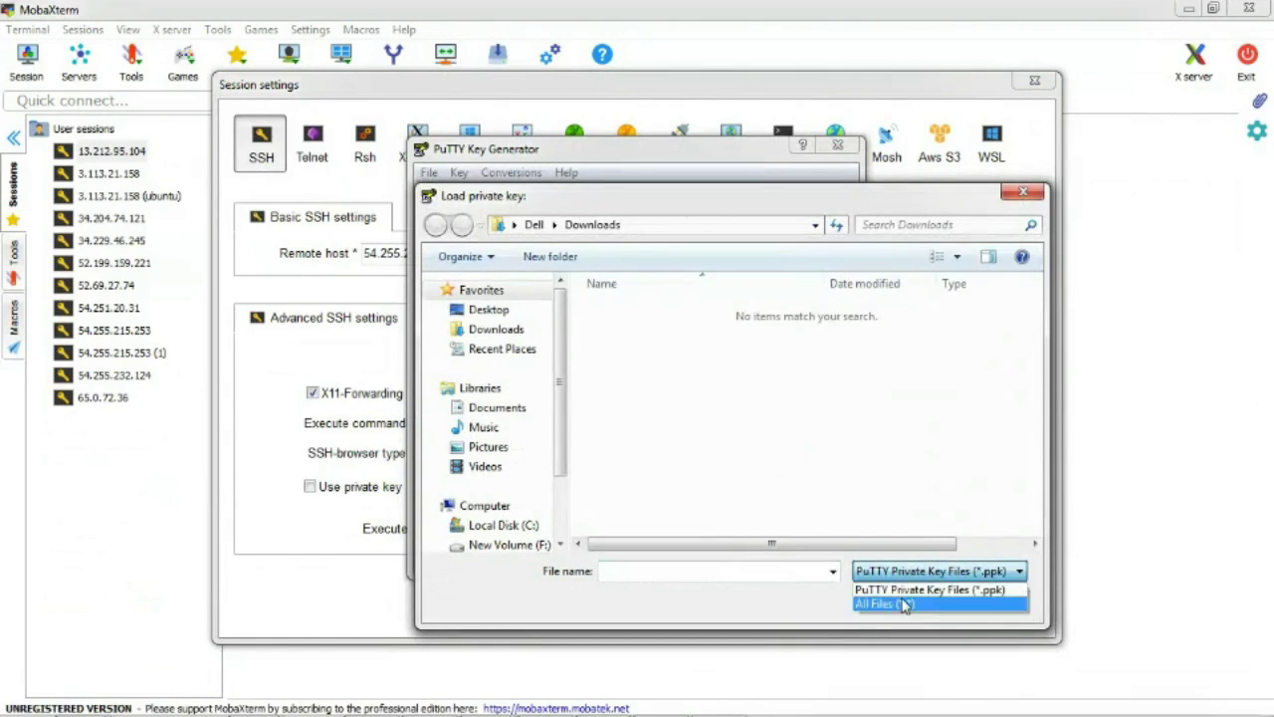
pyautogui.click(908, 603)
pyautogui.click(695, 313)
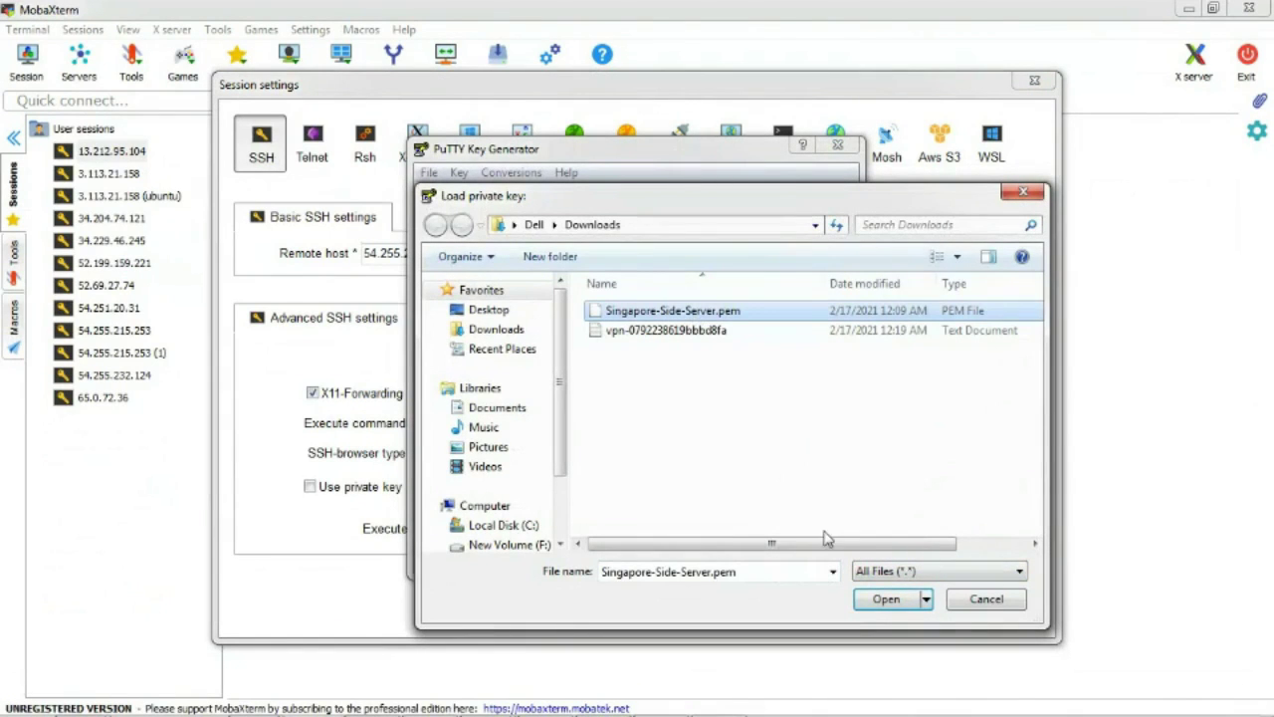
pyautogui.click(885, 601)
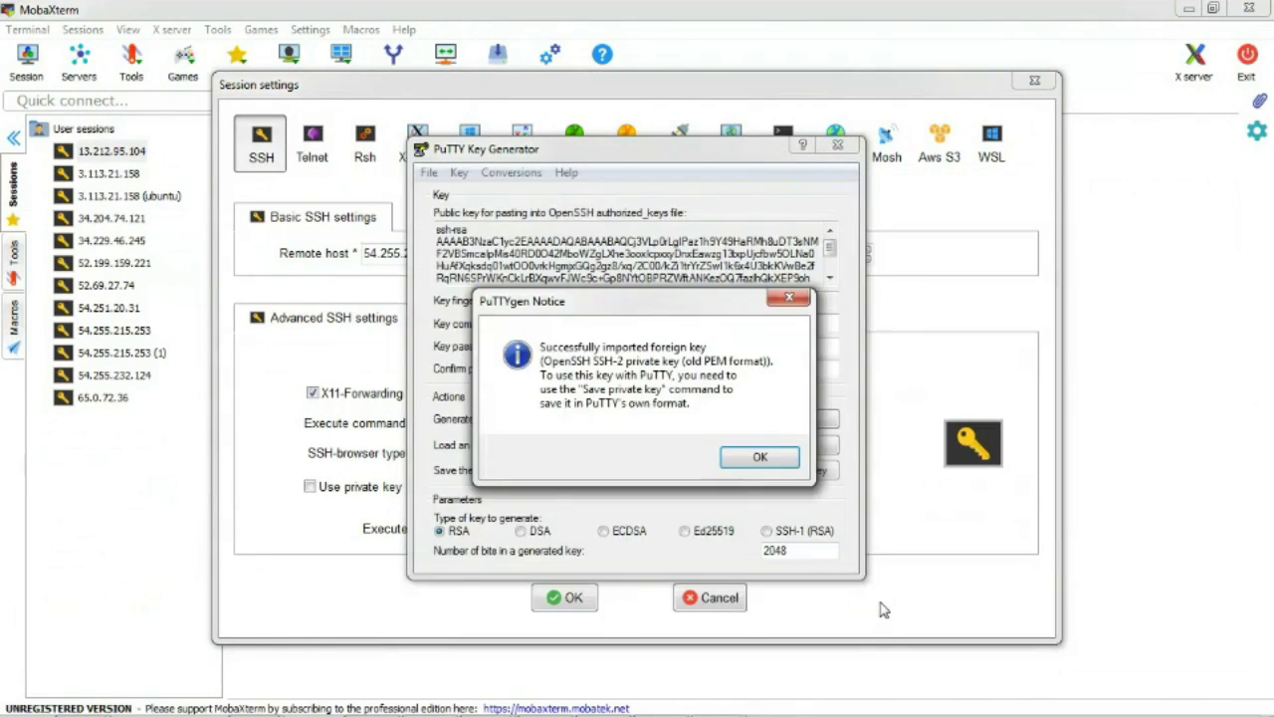
pyautogui.click(777, 460)
# - Save the private key without a passphrase as Singapore-Side-Server in PuTTY .ppk format in Downloads, and close PuTTYgen
pyautogui.click(779, 473)
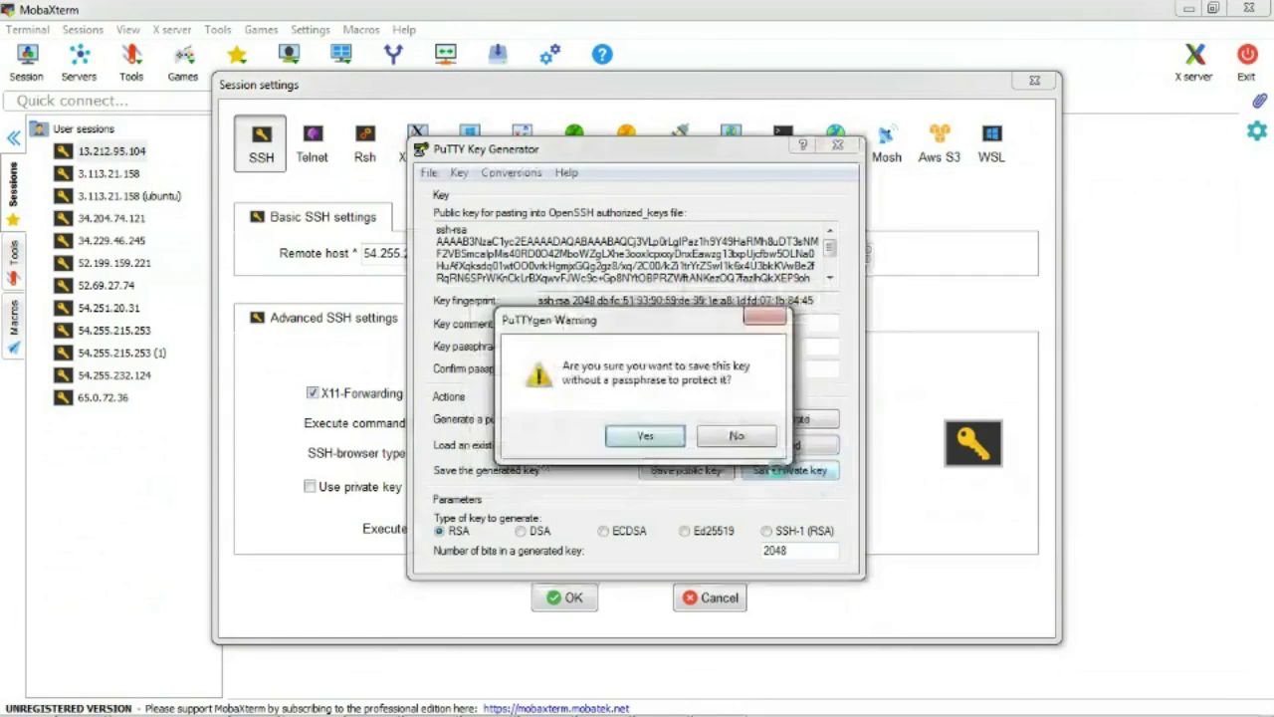
pyautogui.click(642, 436)
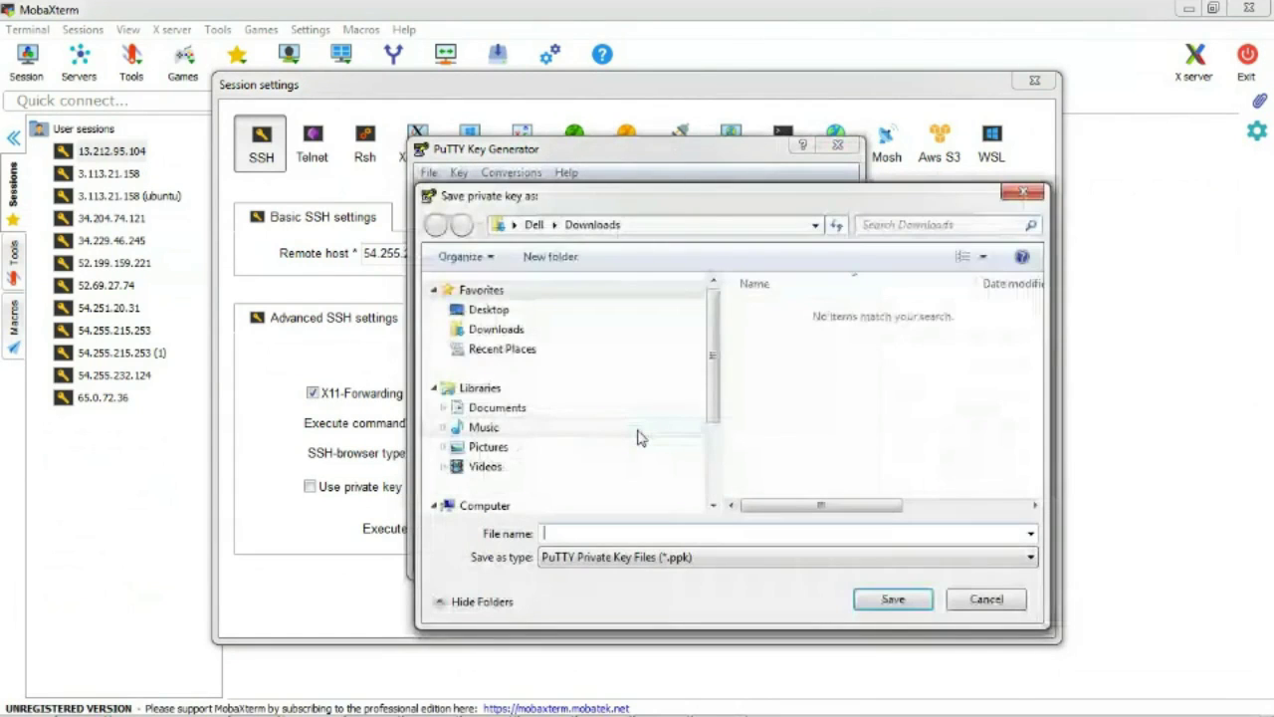
pyautogui.click(697, 557)
pyautogui.click(702, 590)
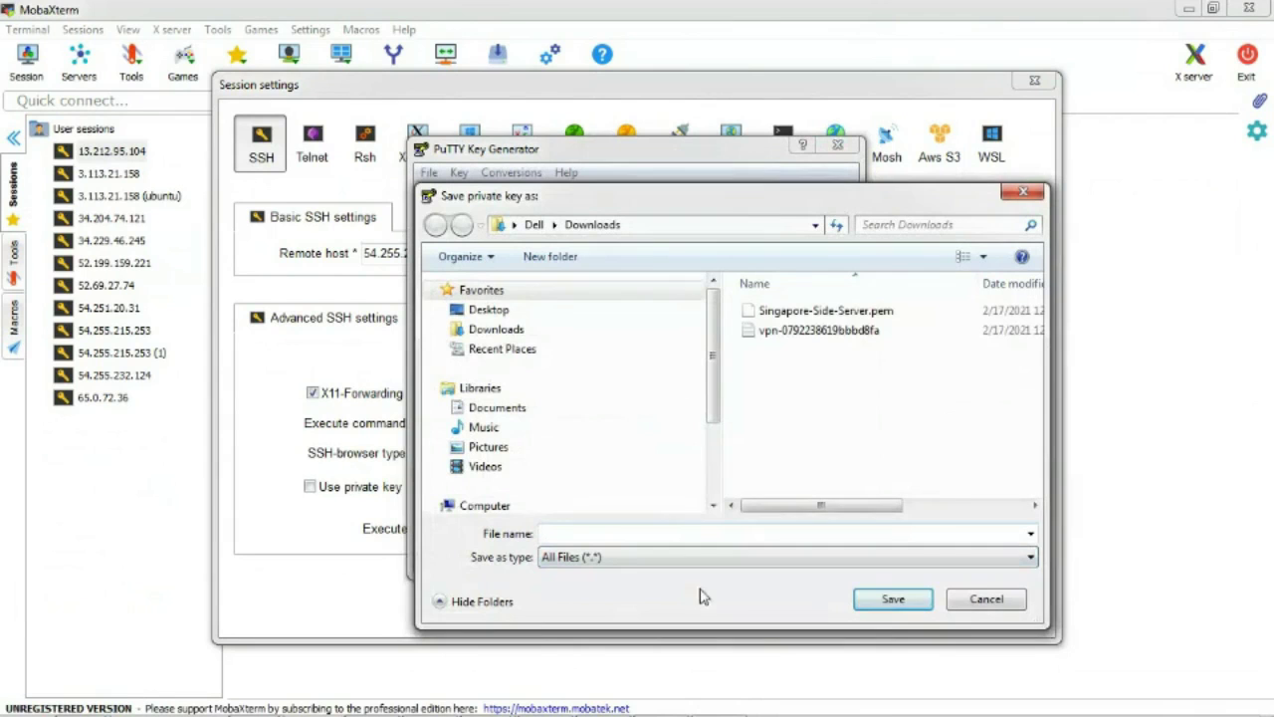
pyautogui.click(844, 312)
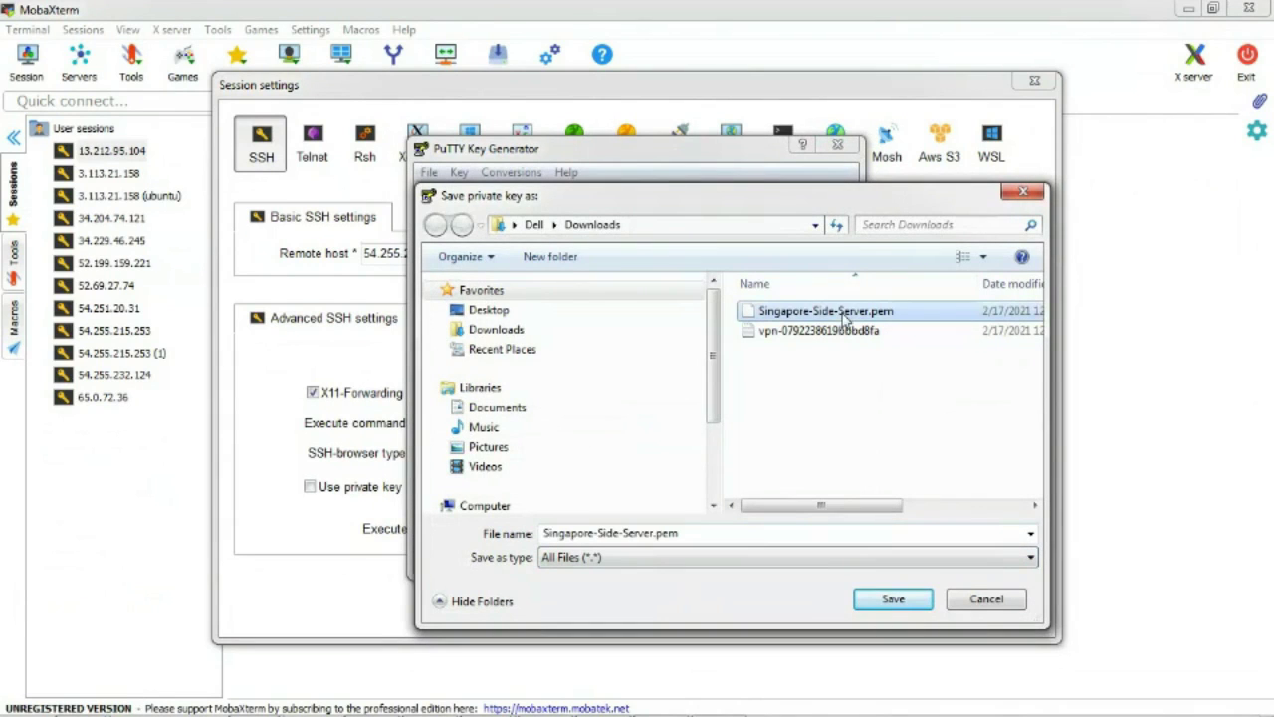
pyautogui.click(739, 533)
pyautogui.click(739, 533)
pyautogui.press('BackSpace')
pyautogui.press('BackSpace')
pyautogui.press('BackSpace')
pyautogui.press('BackSpace')
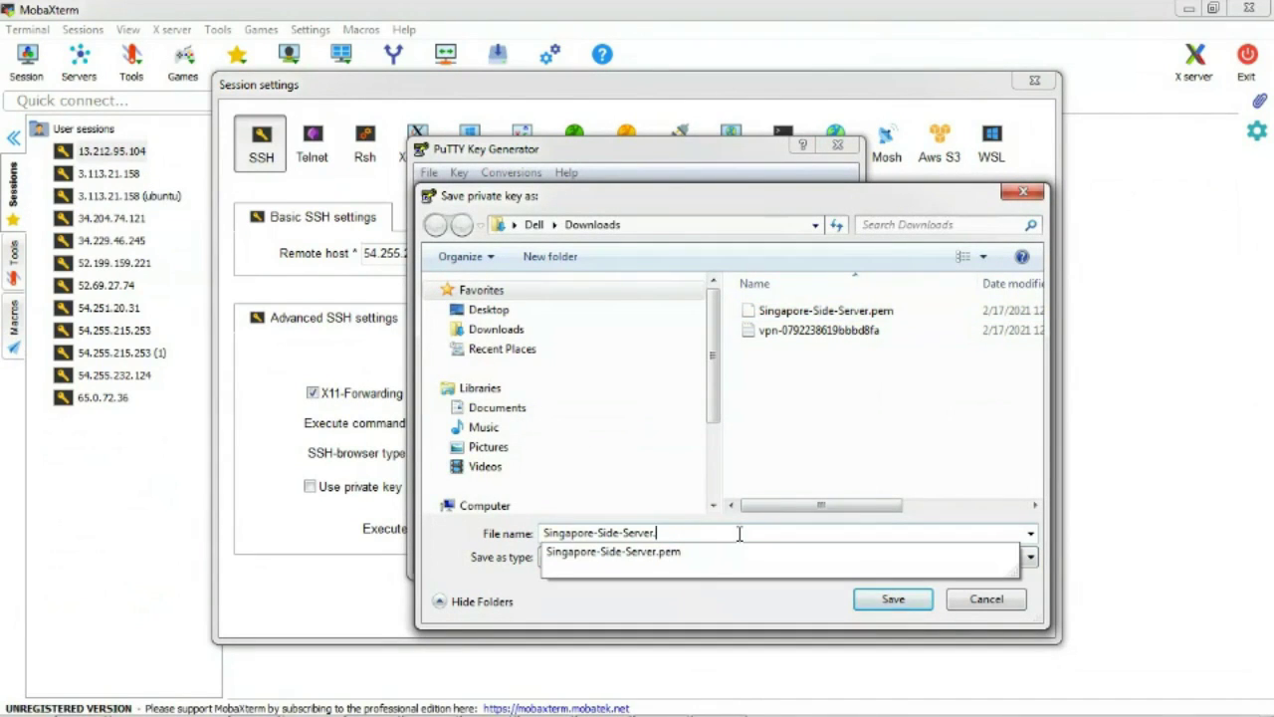
pyautogui.click(826, 580)
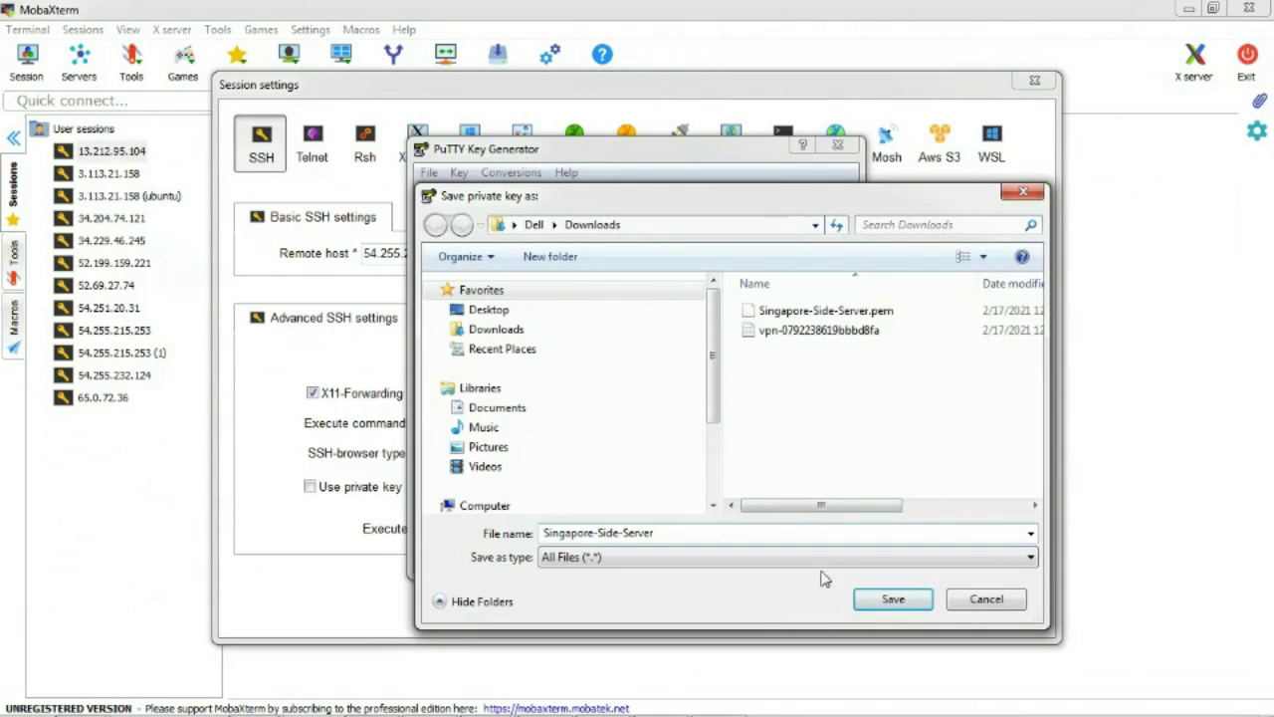
pyautogui.click(825, 559)
pyautogui.click(802, 575)
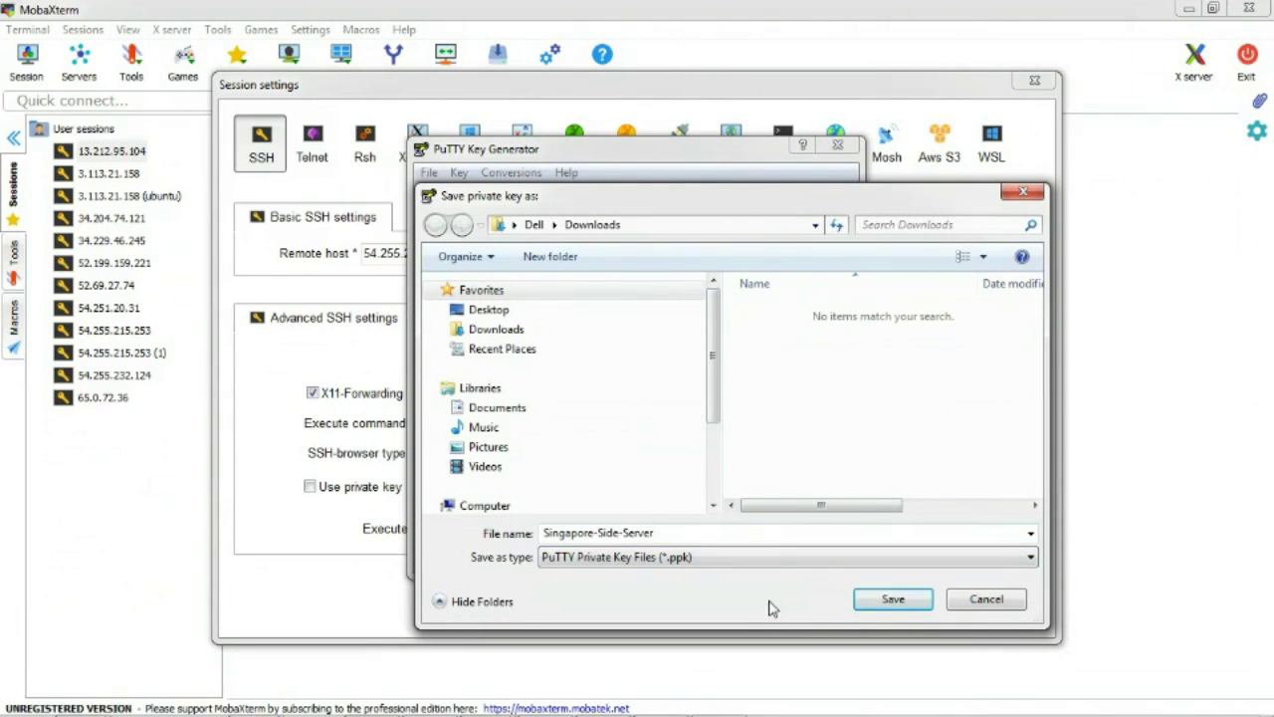
pyautogui.click(893, 599)
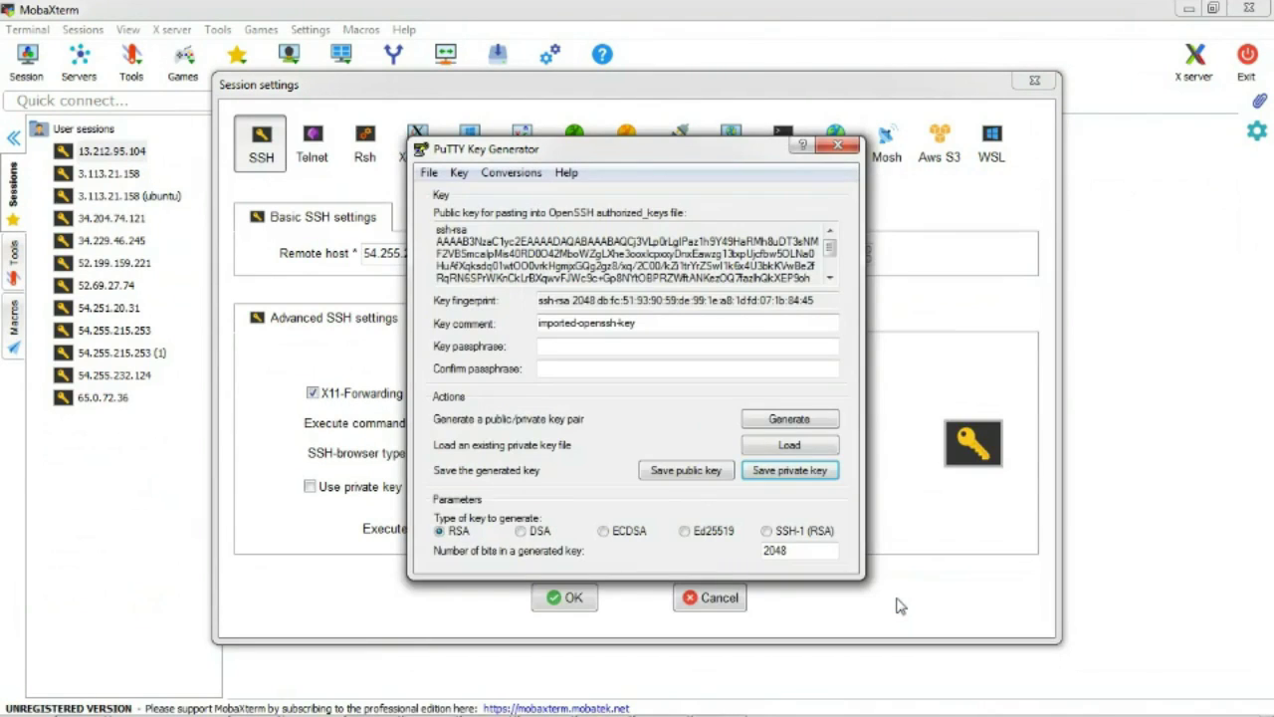
pyautogui.click(840, 148)
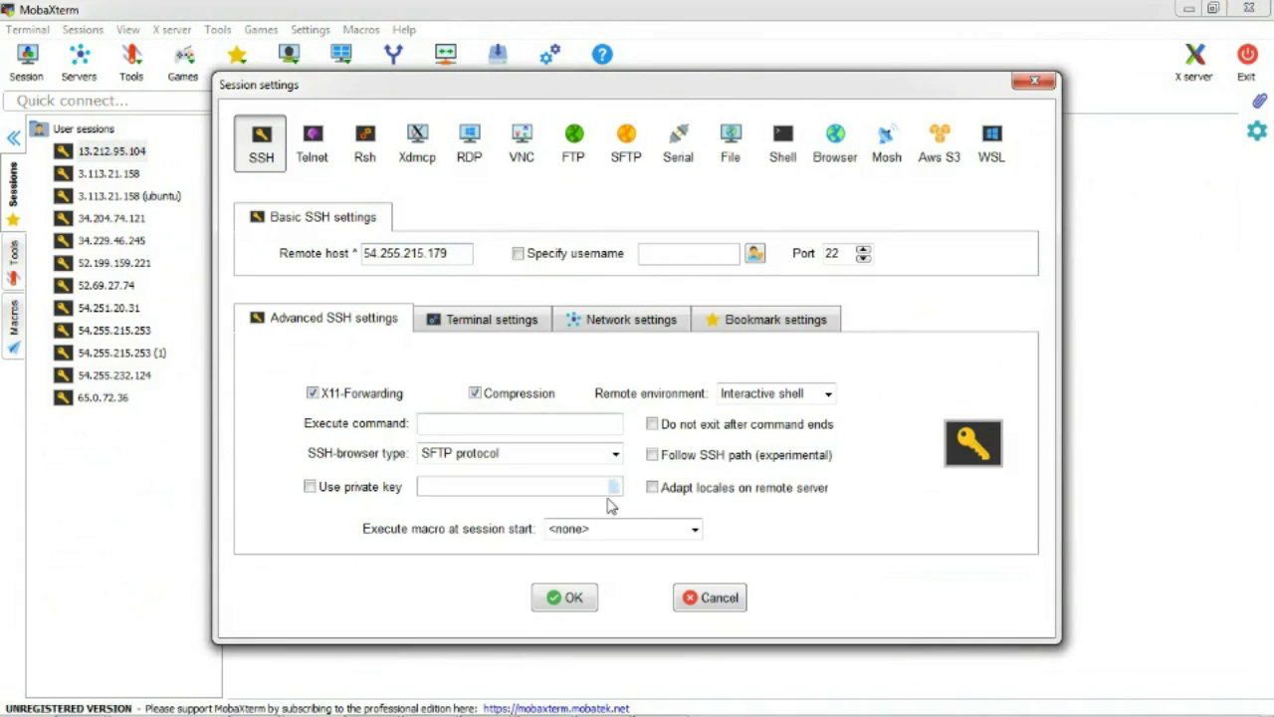
# - Enable private key use for the SSH session, choose the Singapore-Side-Server PPK file from Downloads, and start the connection
pyautogui.click(366, 487)
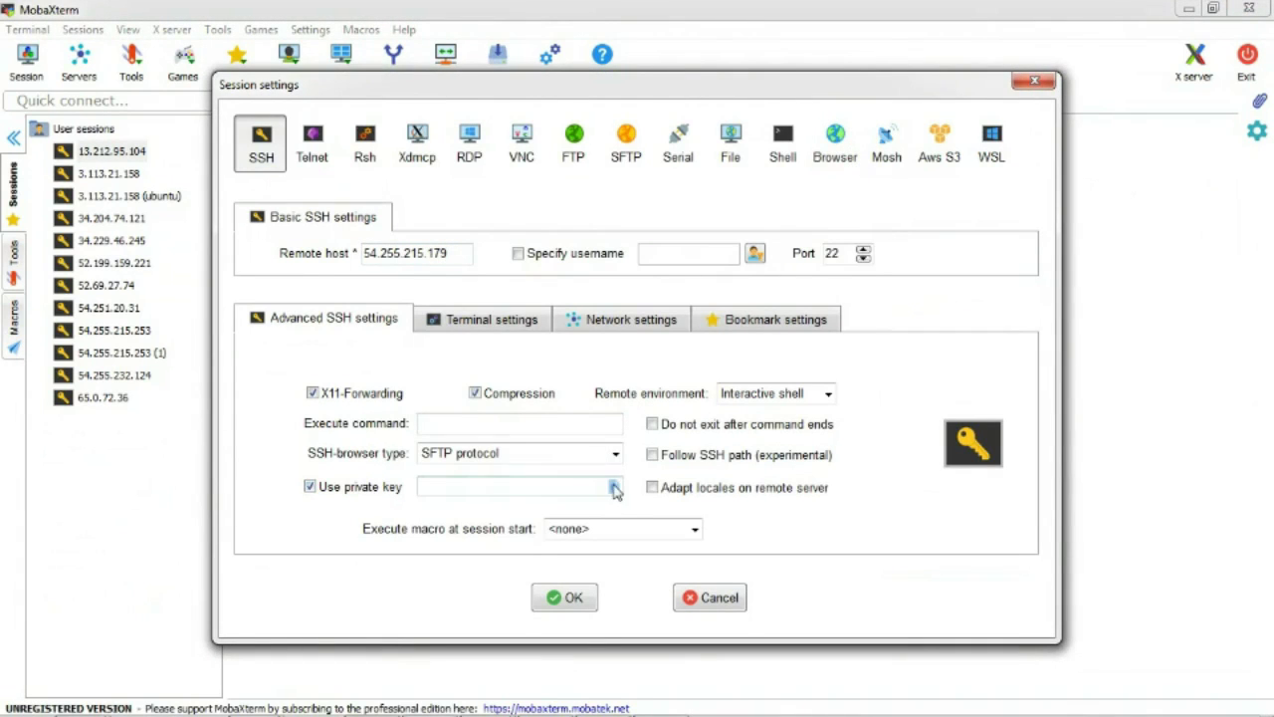
pyautogui.click(614, 487)
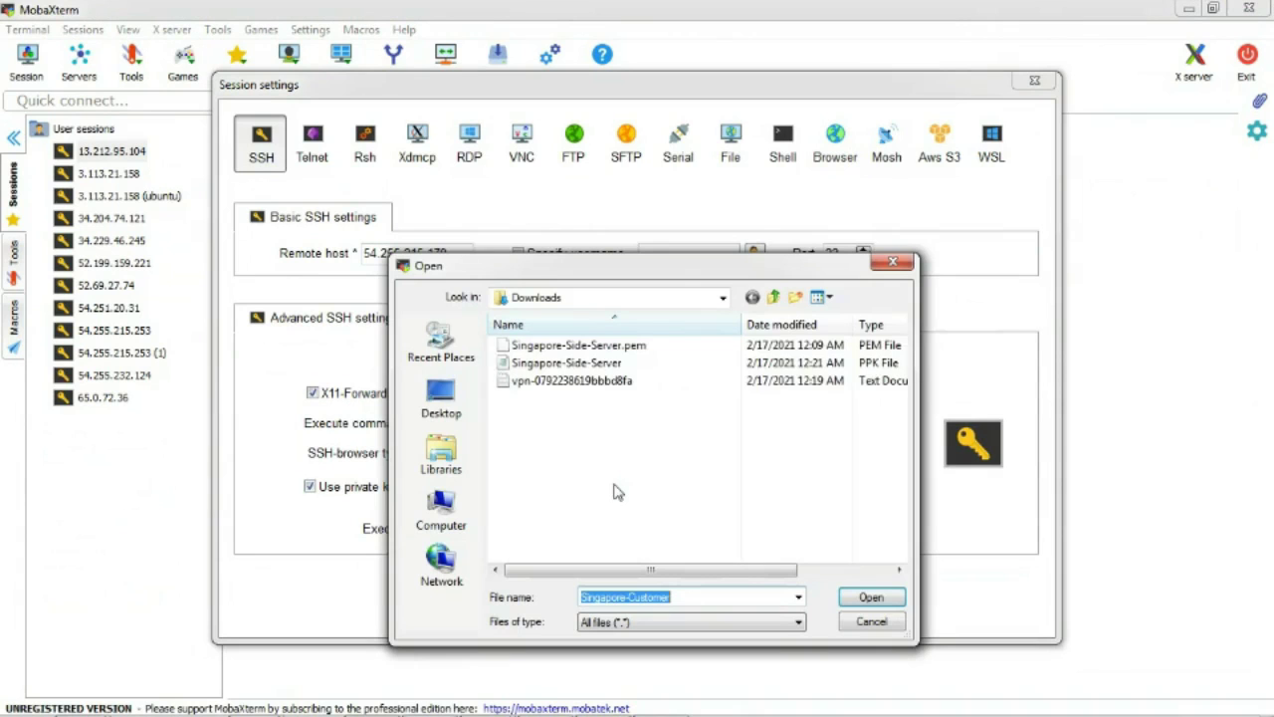
pyautogui.click(591, 365)
pyautogui.click(872, 596)
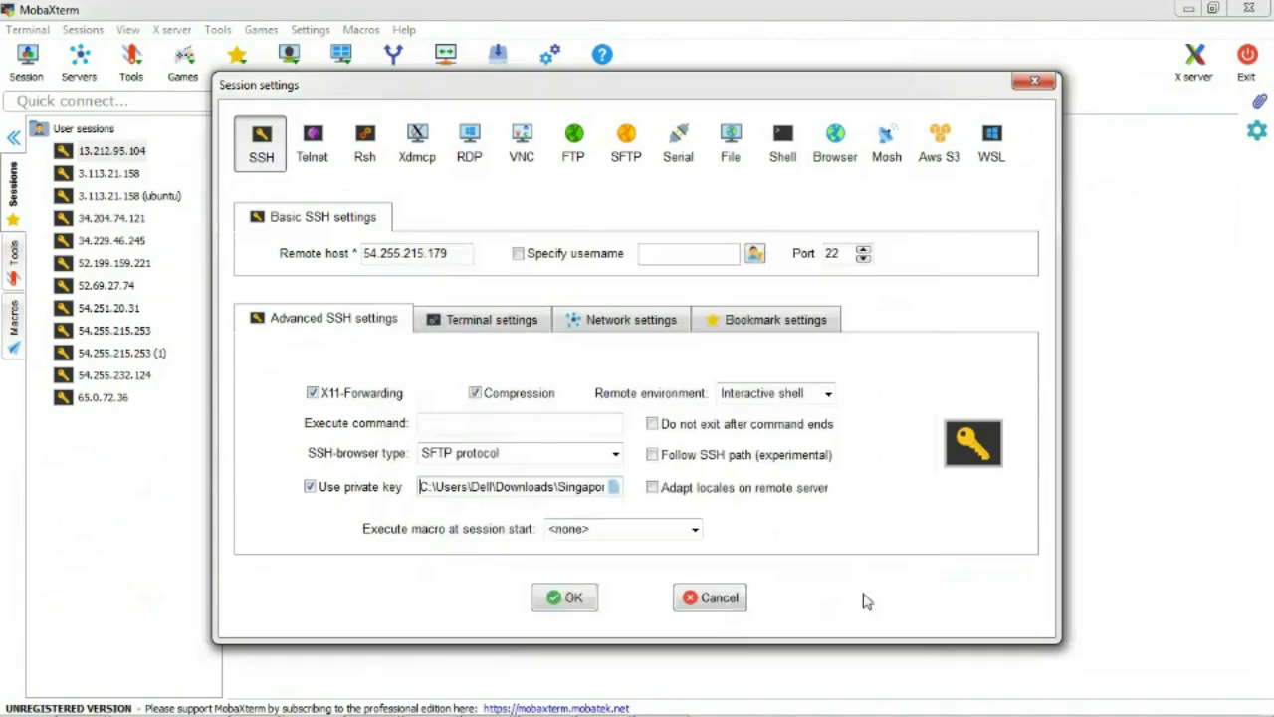
pyautogui.click(564, 598)
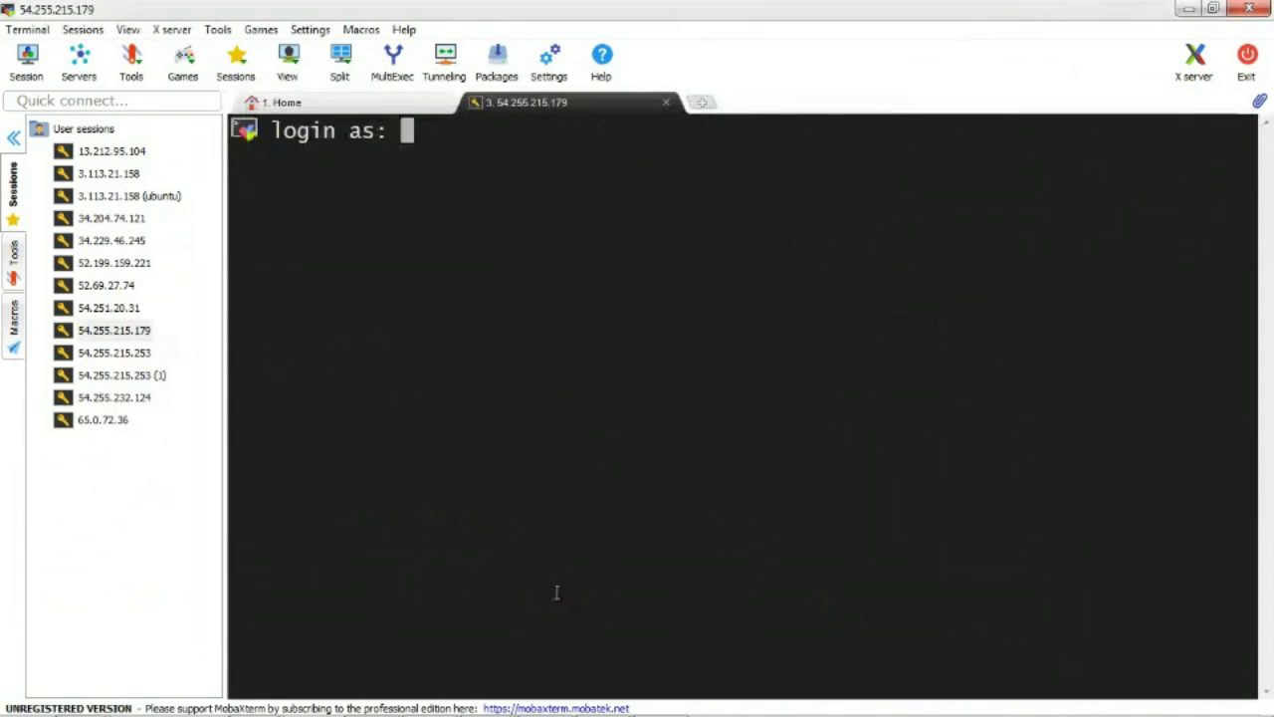
# - Log in to the instance as ec2-user and clear the terminal
pyautogui.write('ec2')
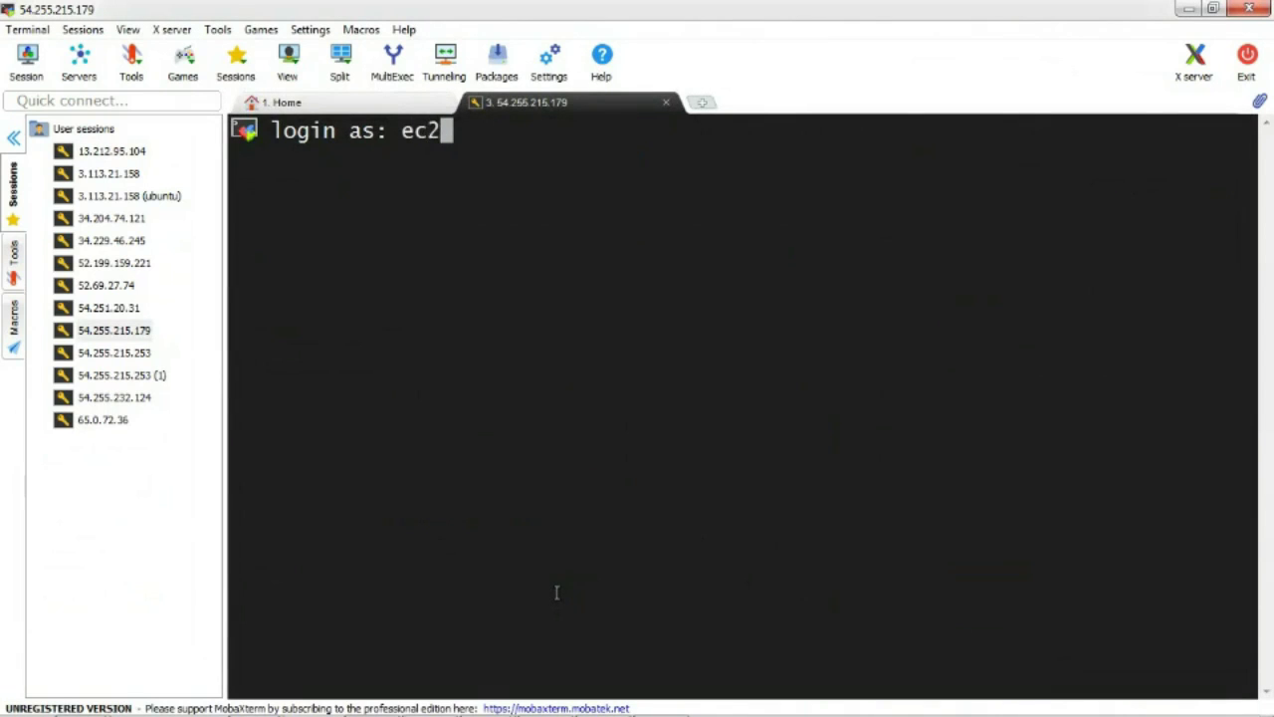
pyautogui.write('-user')
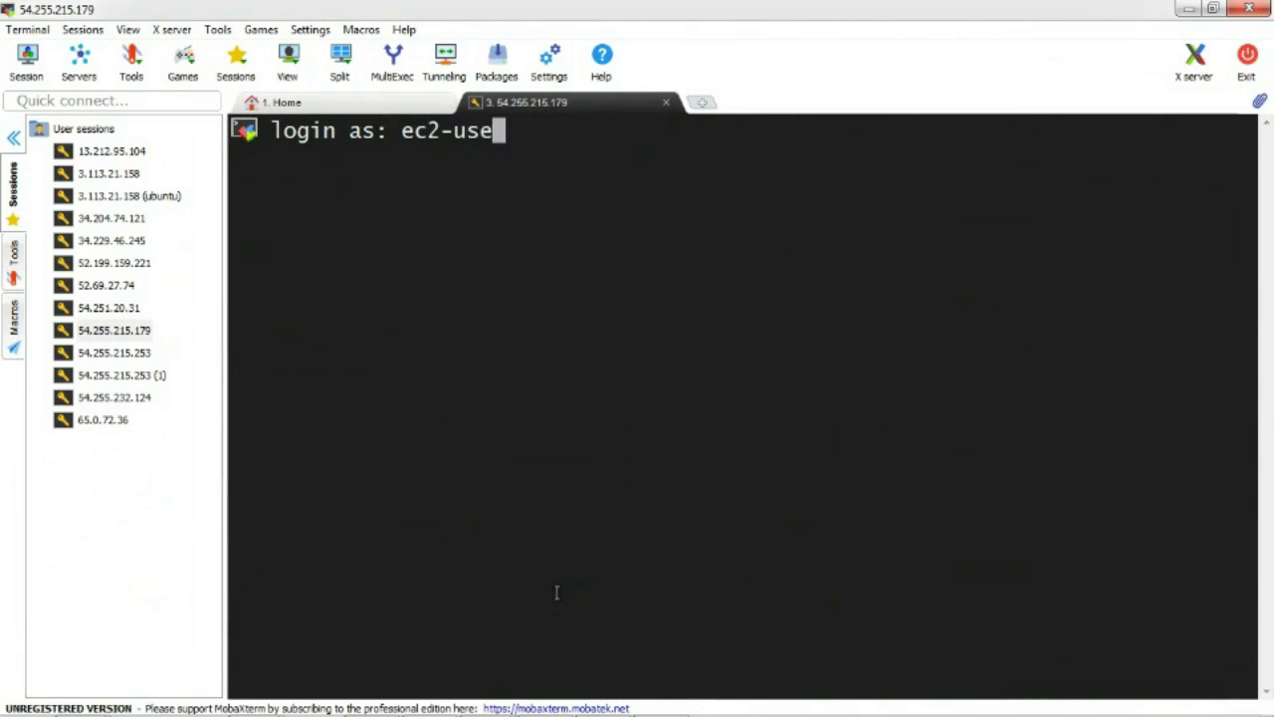
pyautogui.press('Return')
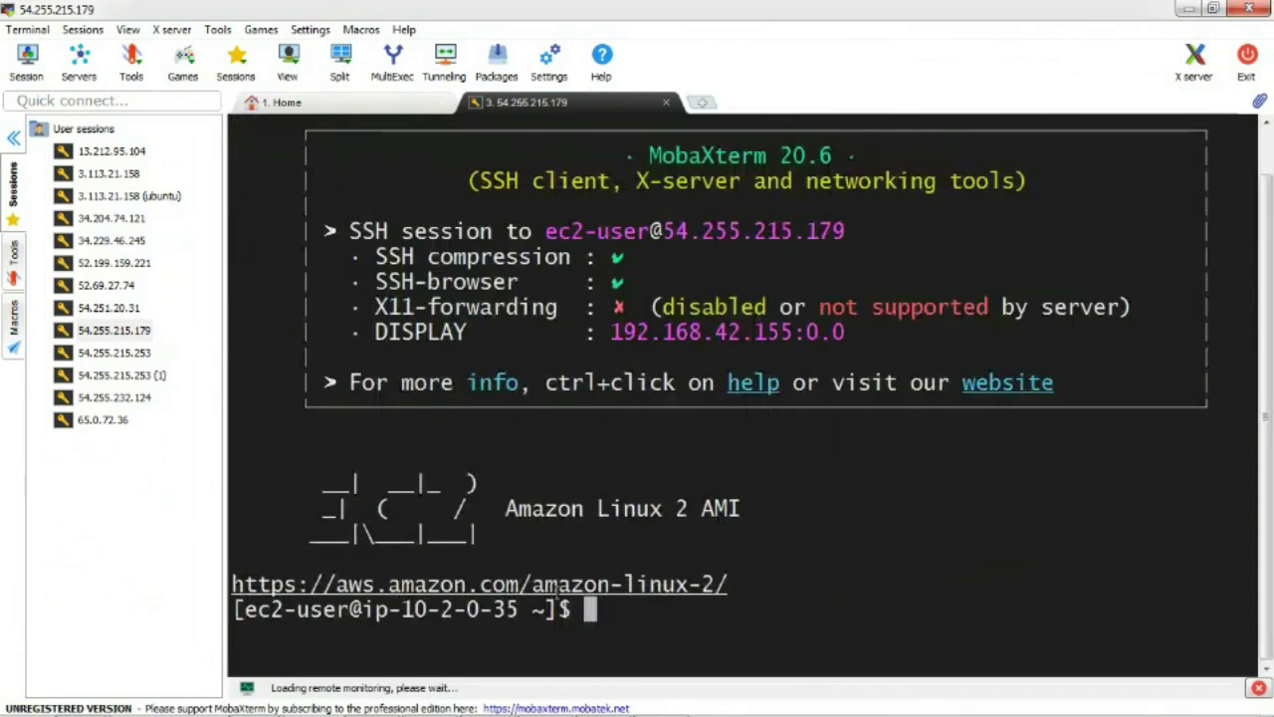
pyautogui.write('clear')
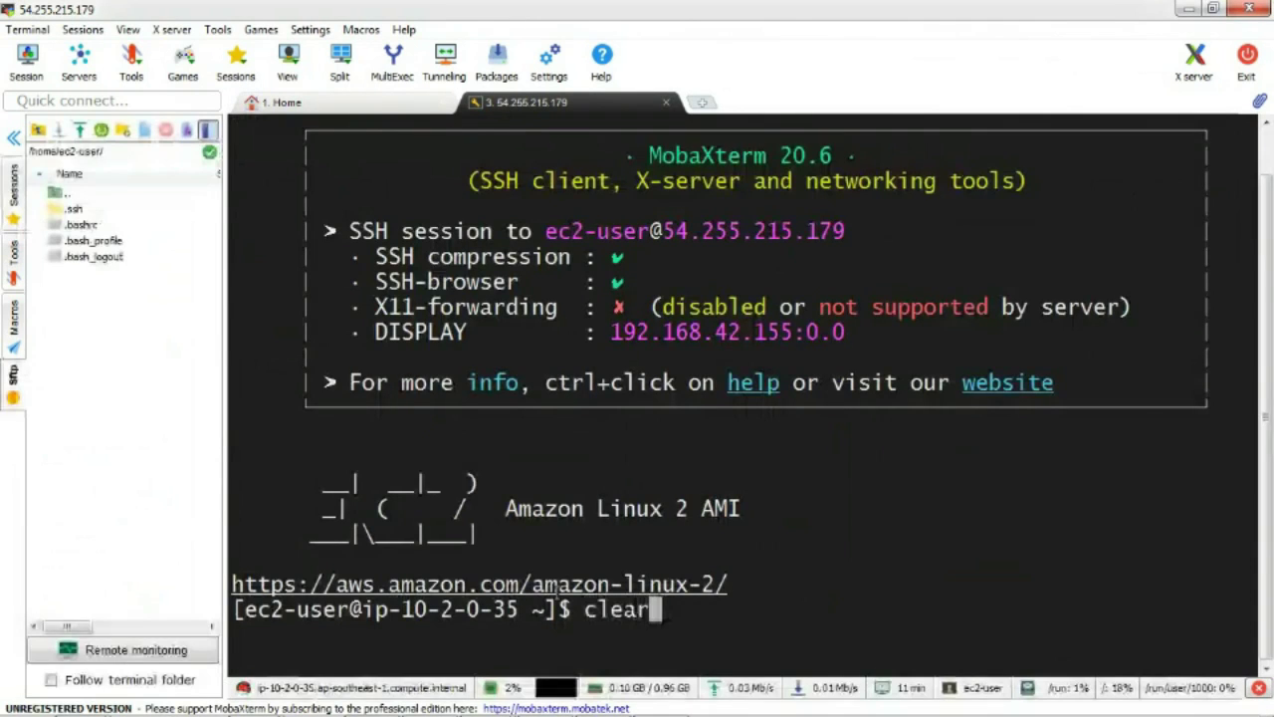
pyautogui.press('Return')
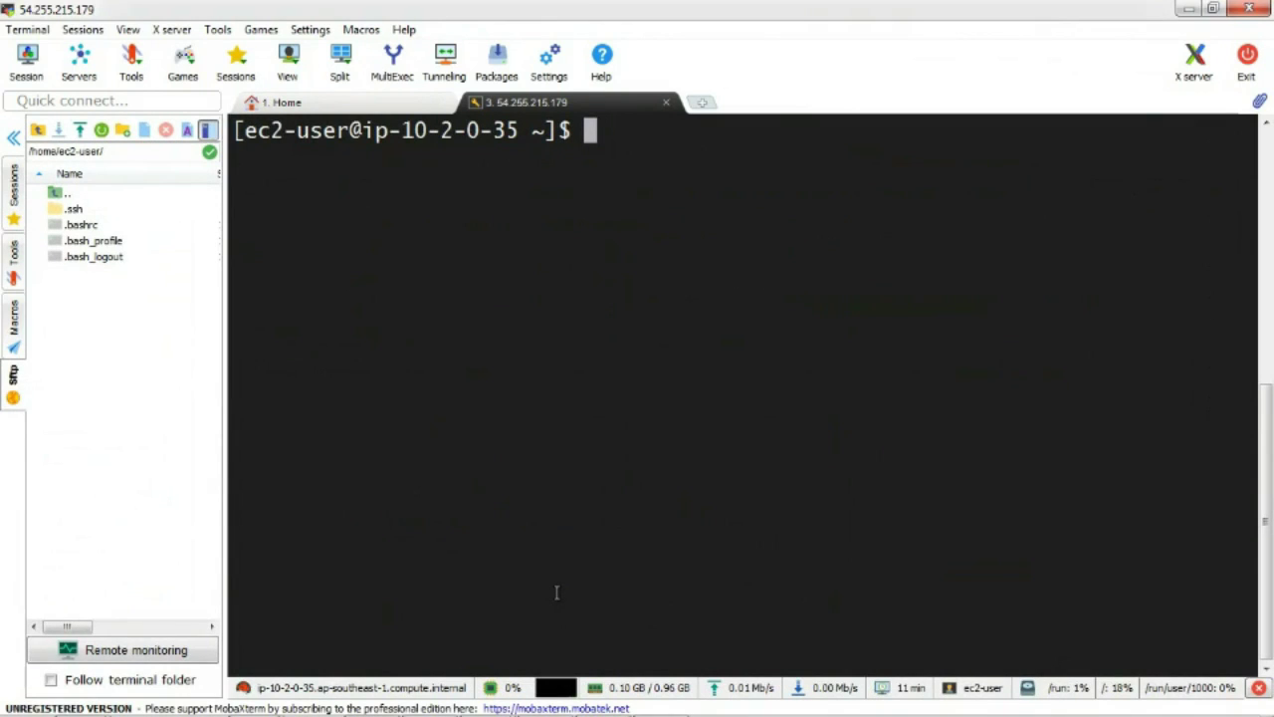
# - Switch the shell session to the root user with sudo su
pyautogui.write('sudo si')
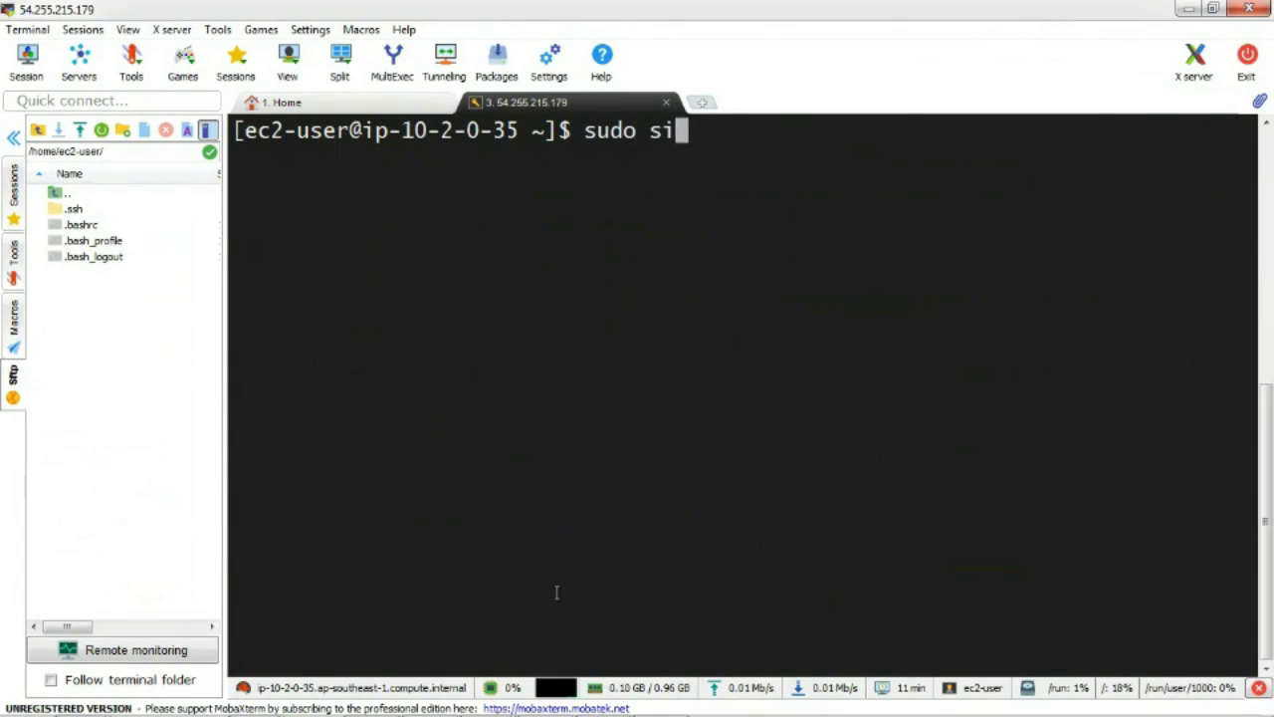
pyautogui.press('BackSpace')
pyautogui.write('u')
pyautogui.press('Return')
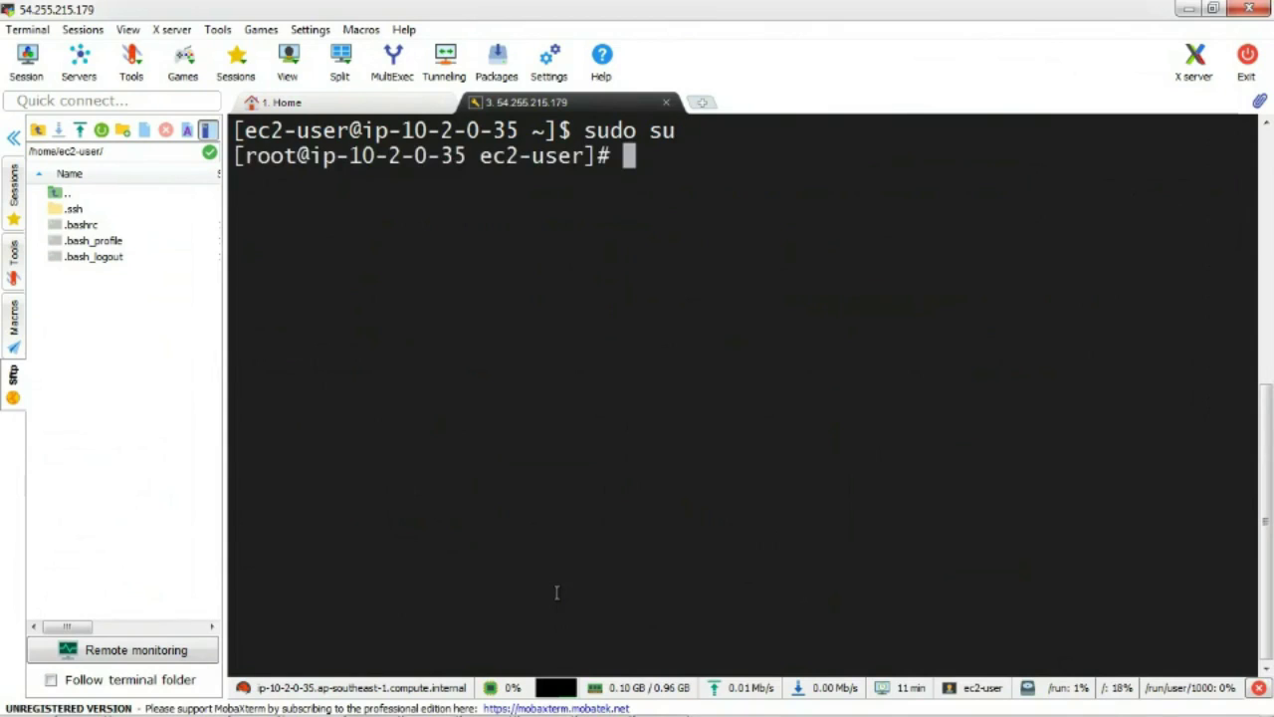
# - Install the openswan package with yum, using -y to accept the installation automatically
pyautogui.write('yu')
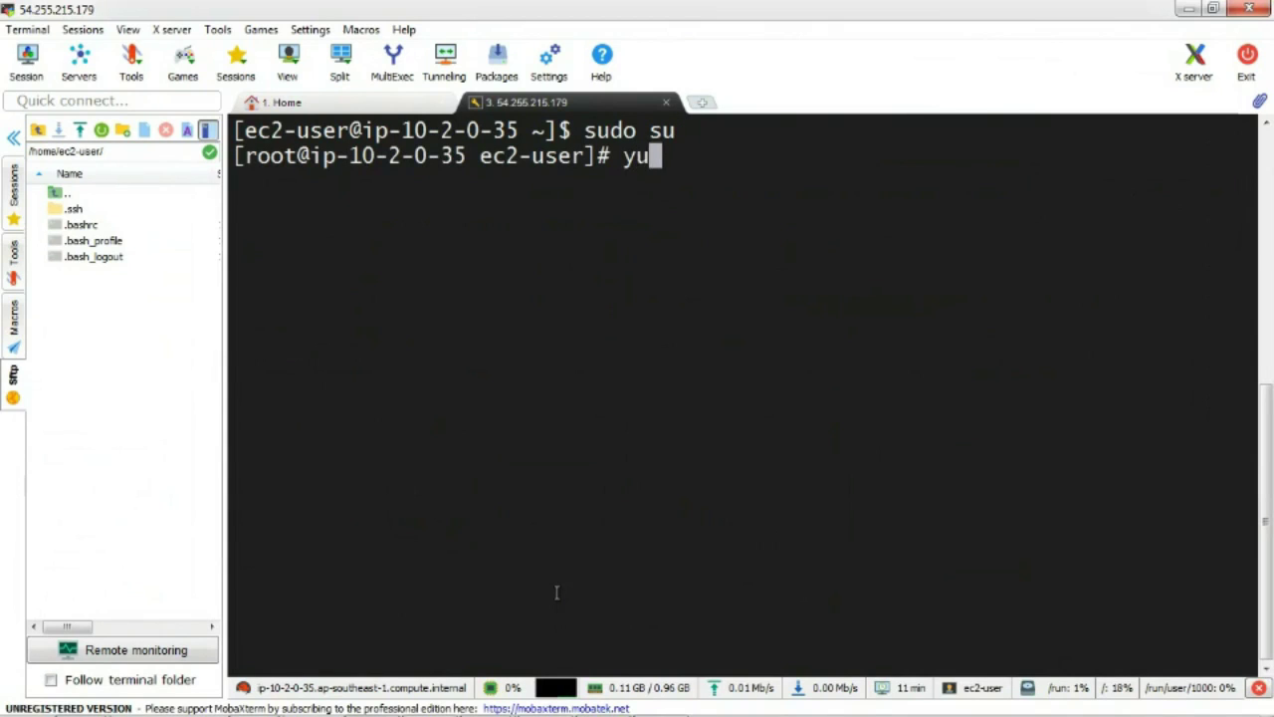
pyautogui.write('m inst')
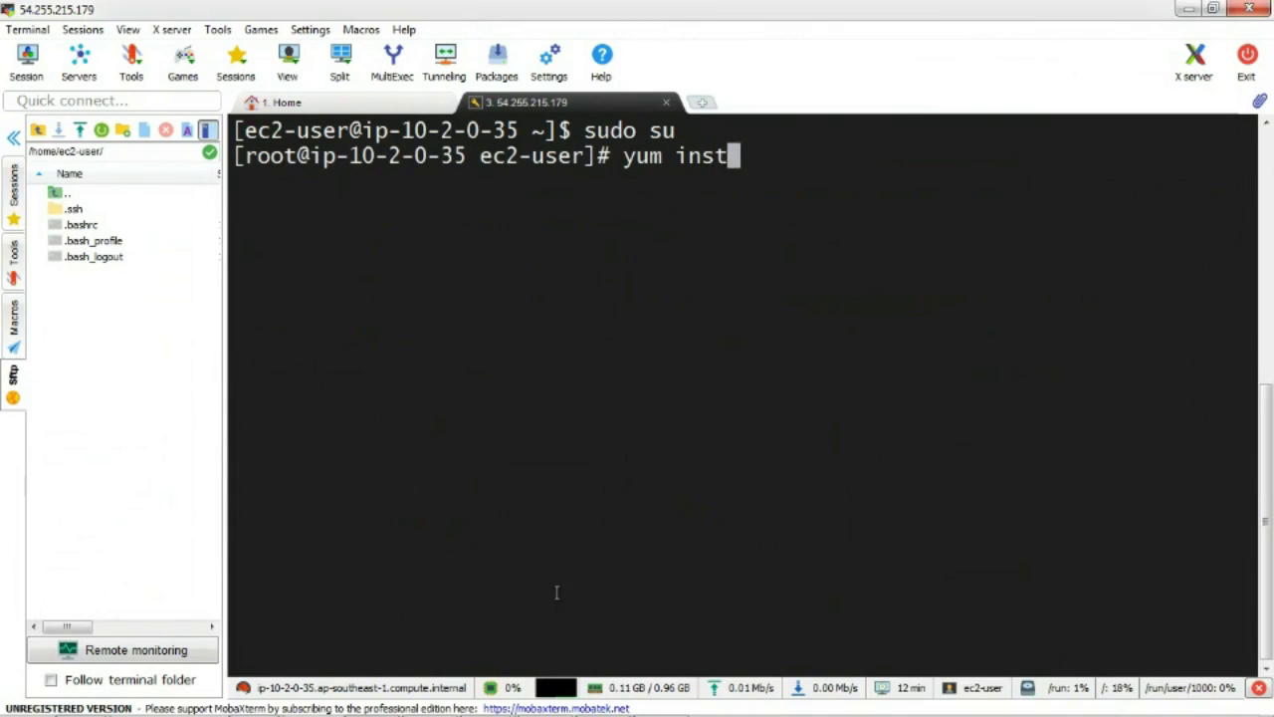
pyautogui.write('all ')
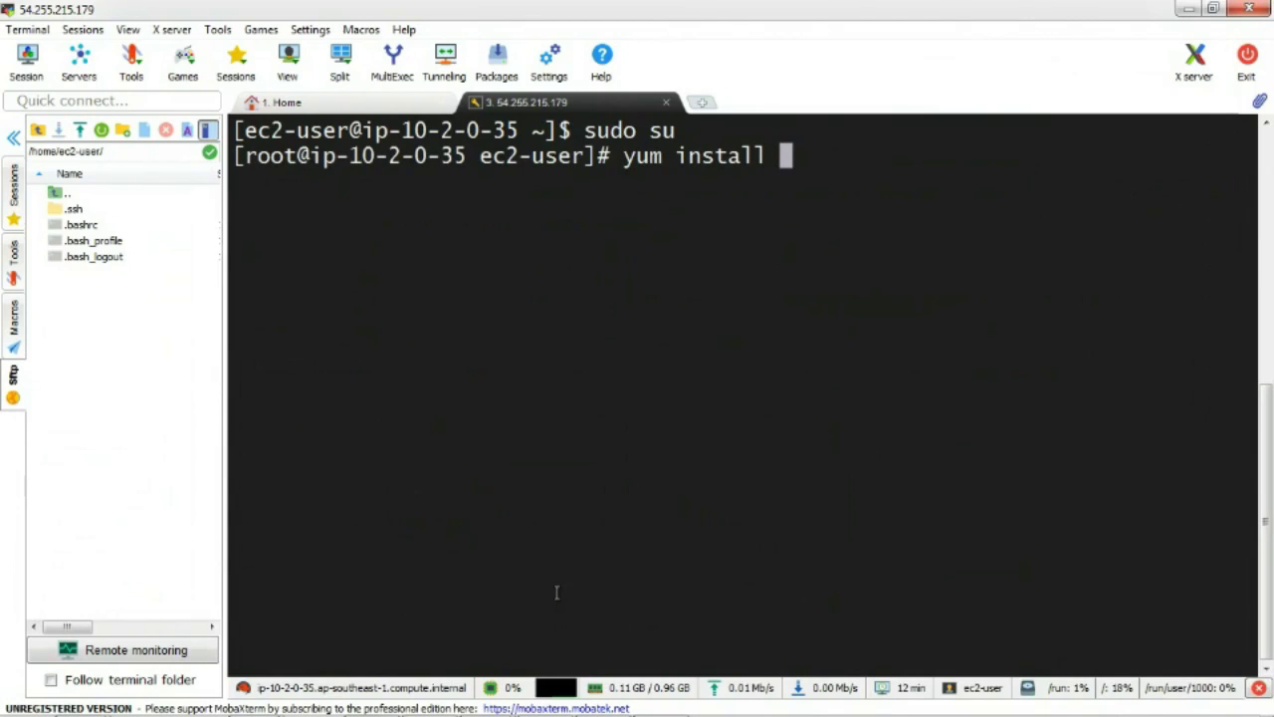
pyautogui.write('open')
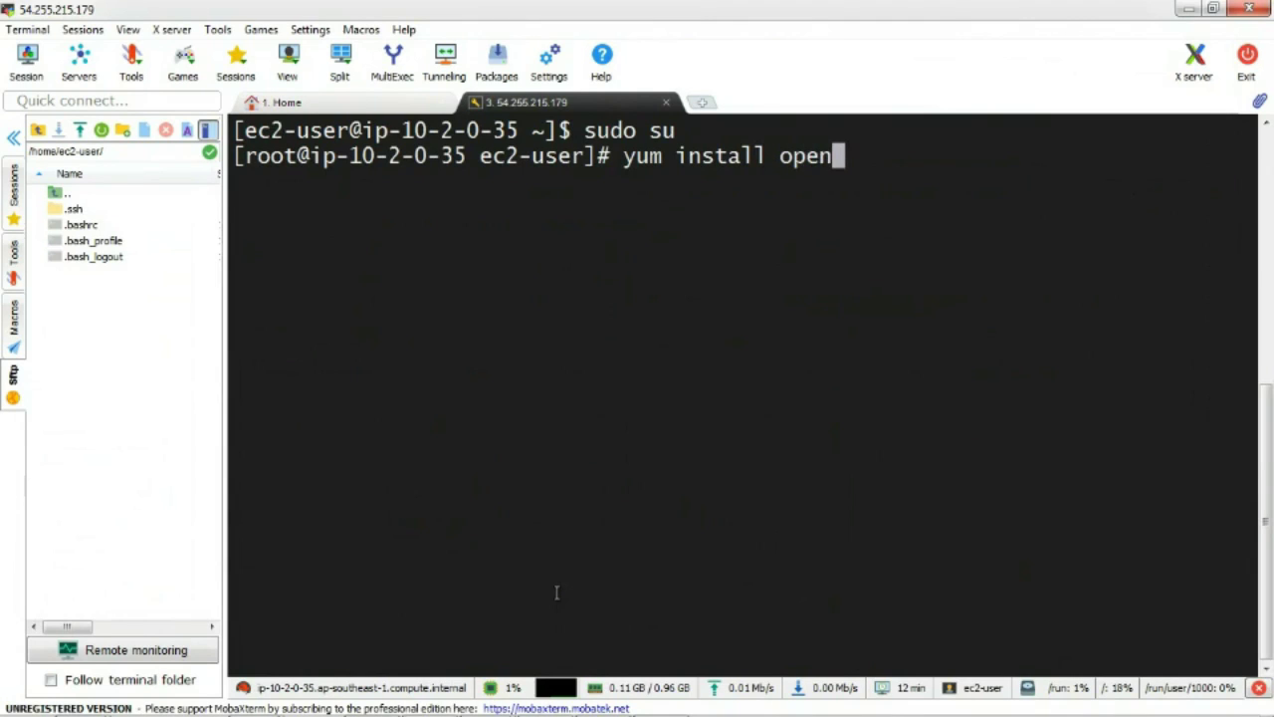
pyautogui.write('swan')
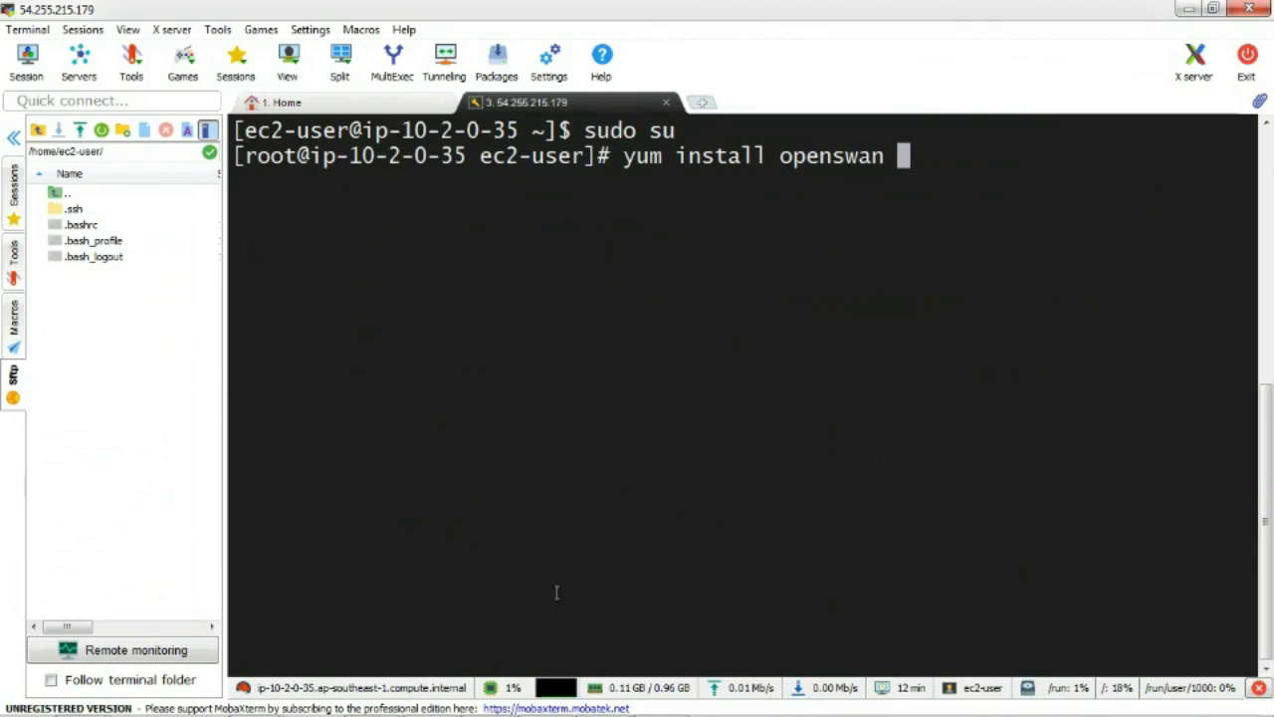
pyautogui.write(' -')
pyautogui.write('y')
pyautogui.press('Return')
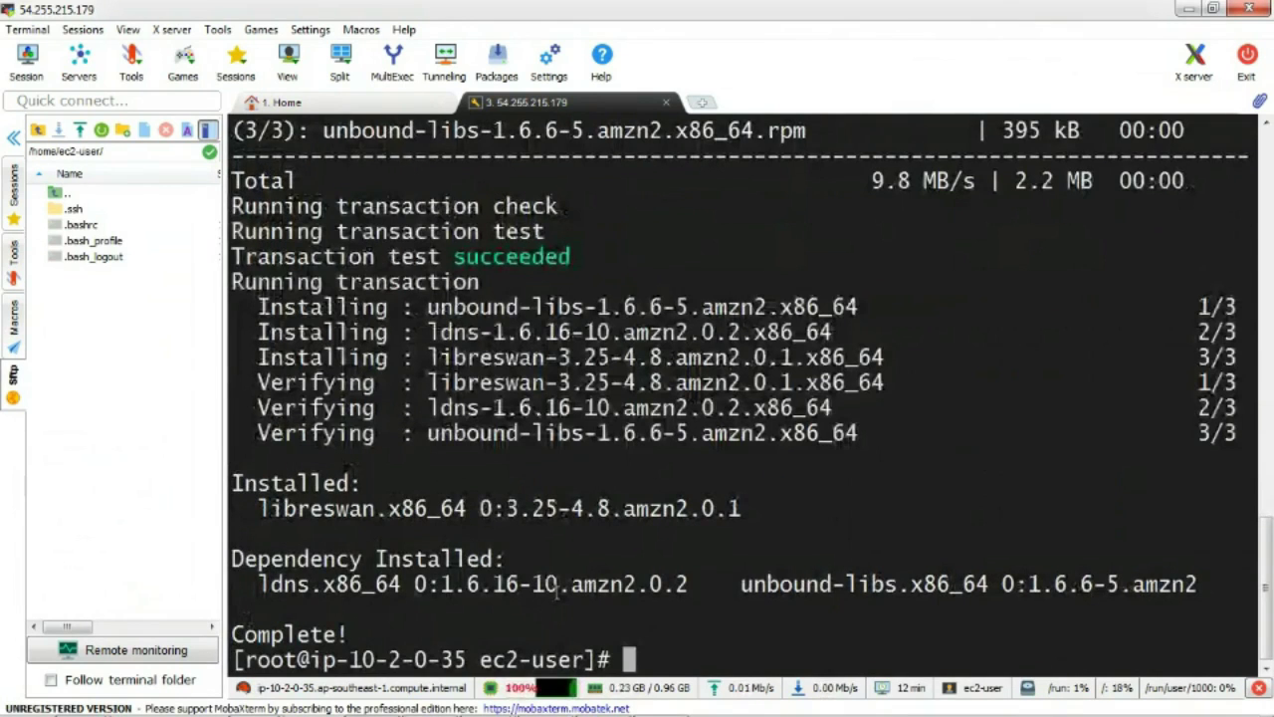
# - Open the IPsec configuration file /etc/ipsec.conf in vim
pyautogui.write('vim /etc/')
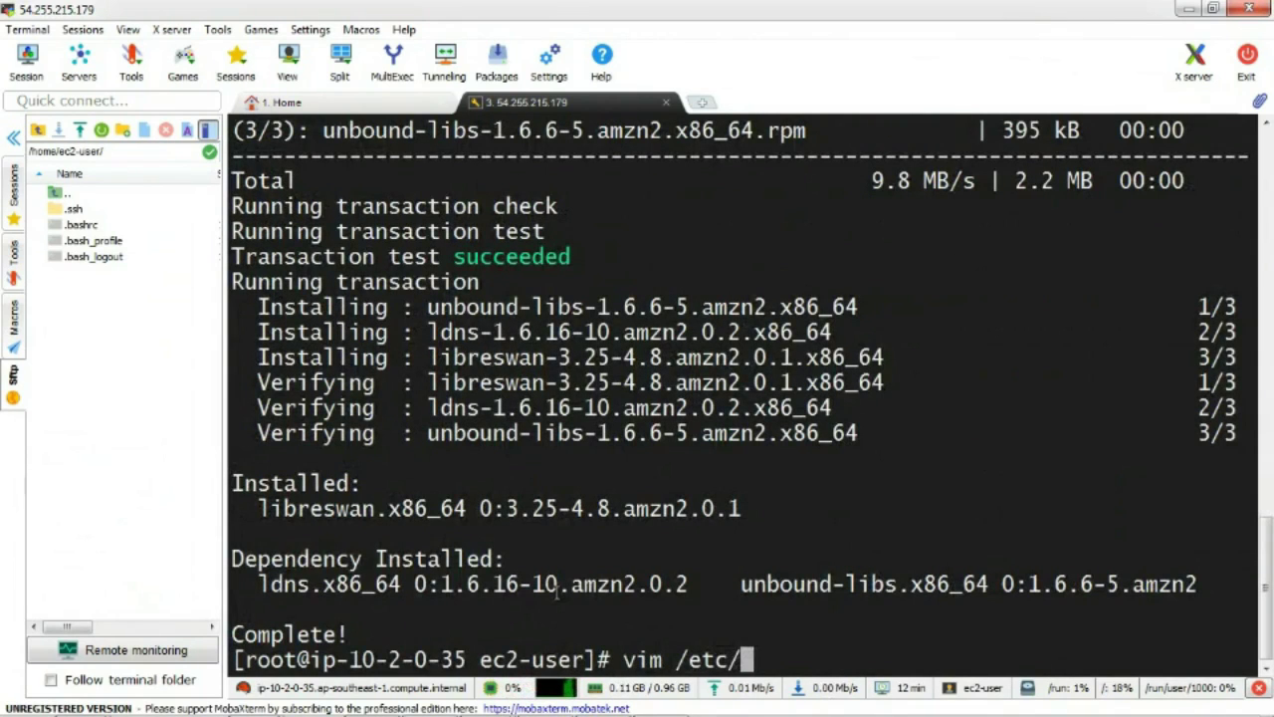
pyautogui.write('ipse')
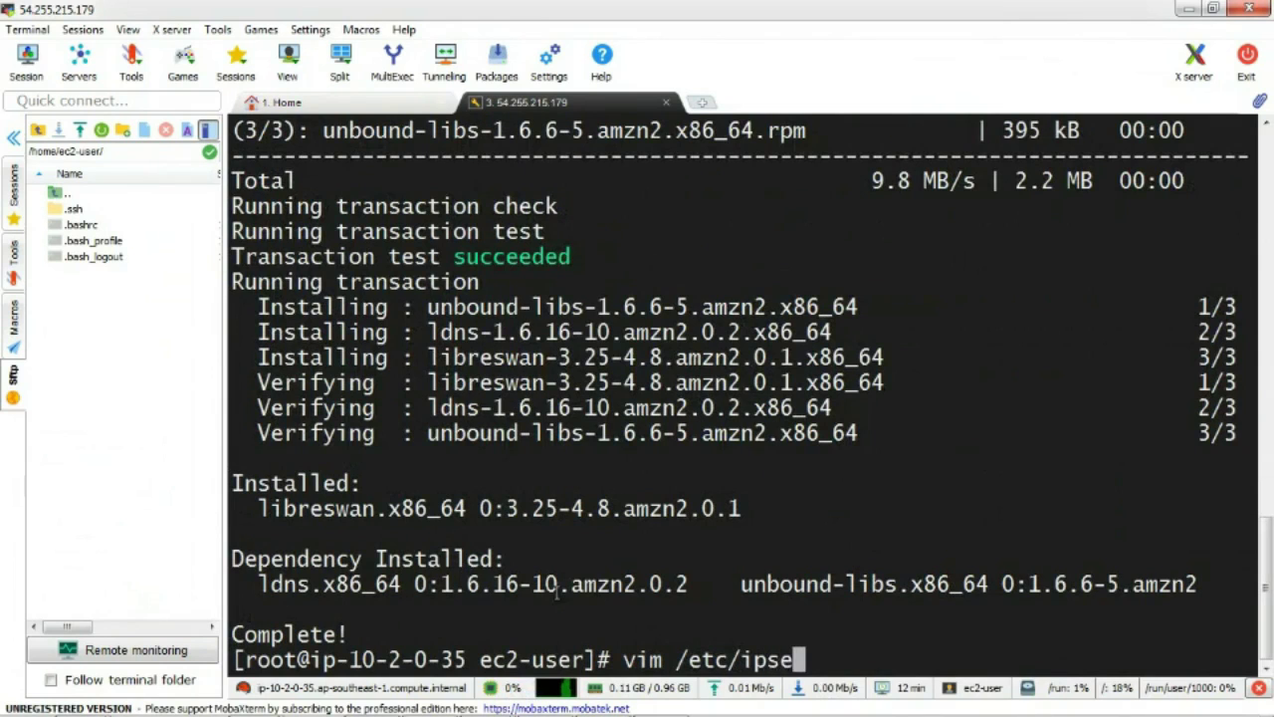
pyautogui.write('c.')
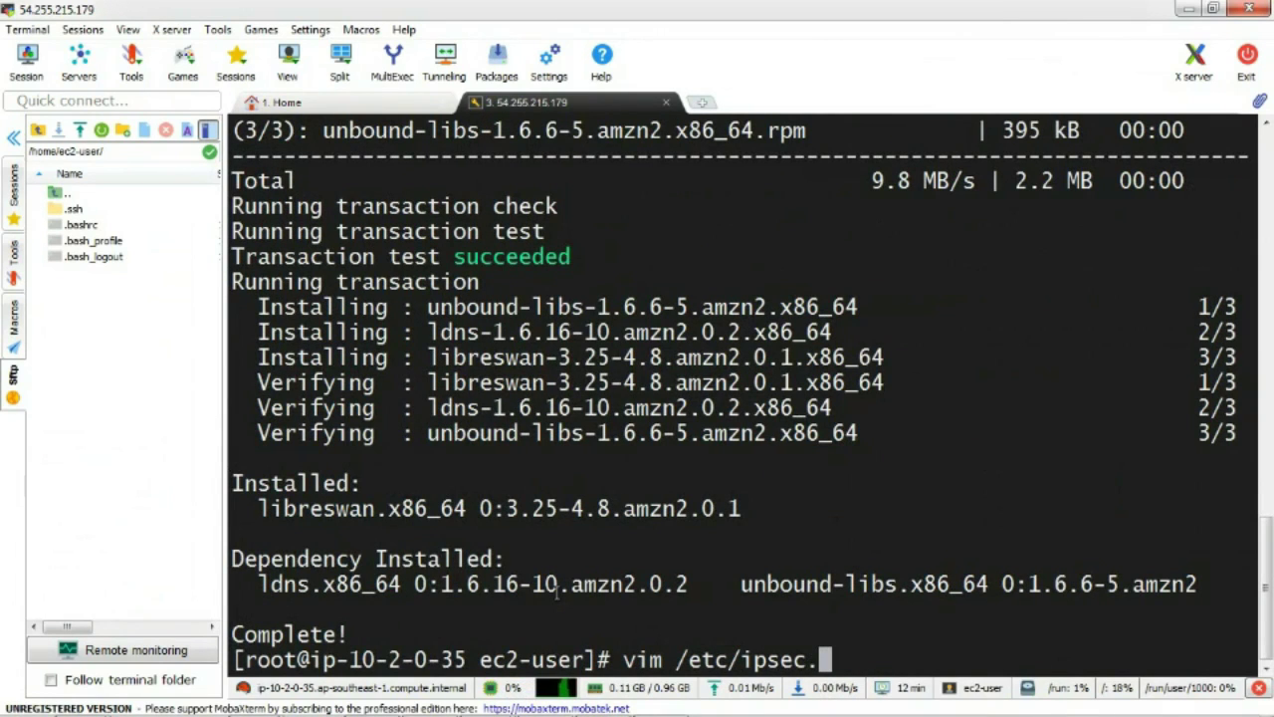
pyautogui.write('conf')
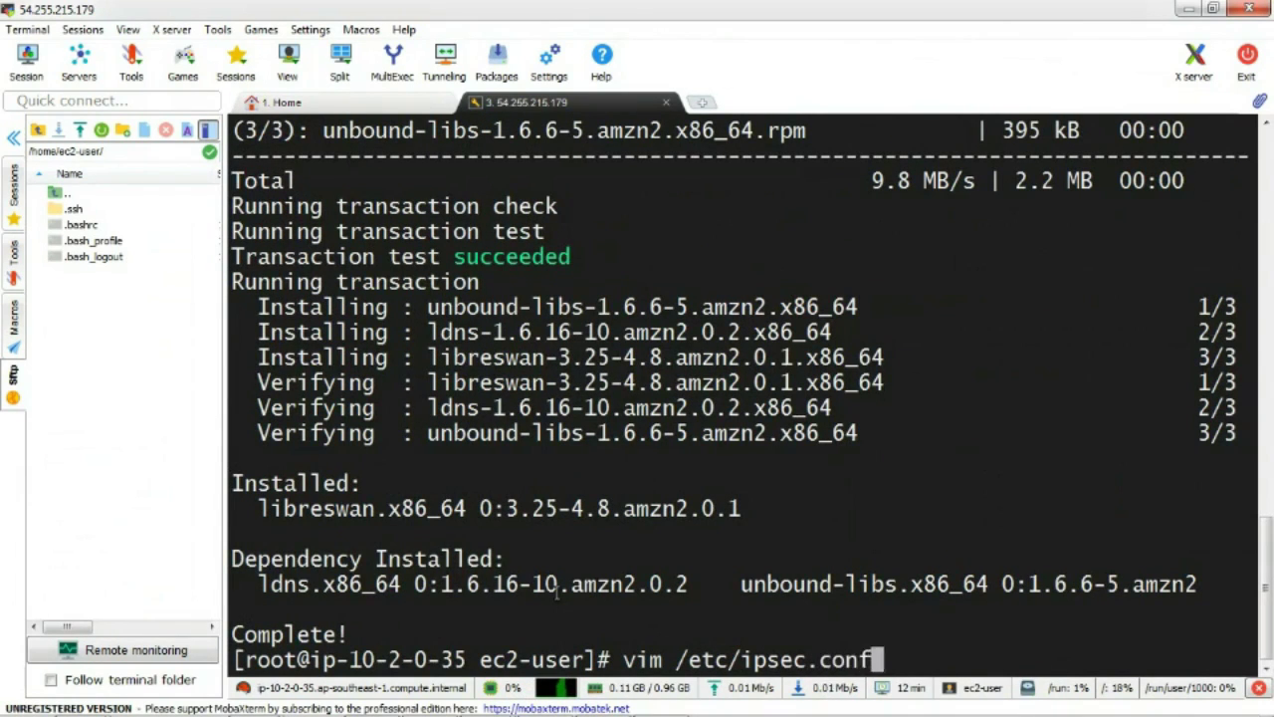
pyautogui.press('Return')
# - Review the IPsec configuration down to its final include line for /etc/ipsec.d/*.conf, and write and quit the file
pyautogui.press('Down')
pyautogui.press('Down')
pyautogui.press('Down')
pyautogui.press('Down')
pyautogui.press('Down')
pyautogui.press('Down')
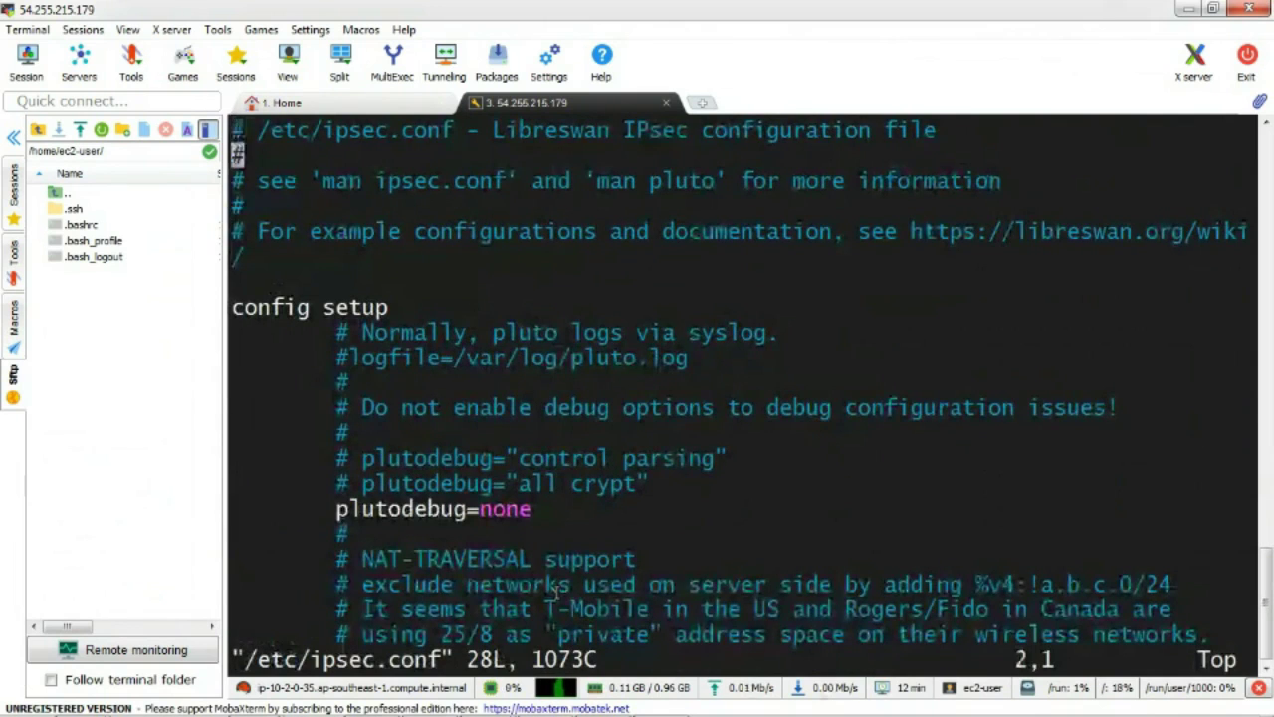
pyautogui.press('Down')
pyautogui.press('Down')
pyautogui.press('Down')
pyautogui.press('Down')
pyautogui.press('Down')
pyautogui.press('Down')
pyautogui.press('Down')
pyautogui.press('Down')
pyautogui.press('Down')
pyautogui.press('Down')
pyautogui.press('Down')
pyautogui.press('Down')
pyautogui.press('Down')
pyautogui.press('Down')
pyautogui.press('Down')
pyautogui.press('Down')
pyautogui.press('Down')
pyautogui.press('Down')
pyautogui.press('Down')
pyautogui.press('Down')
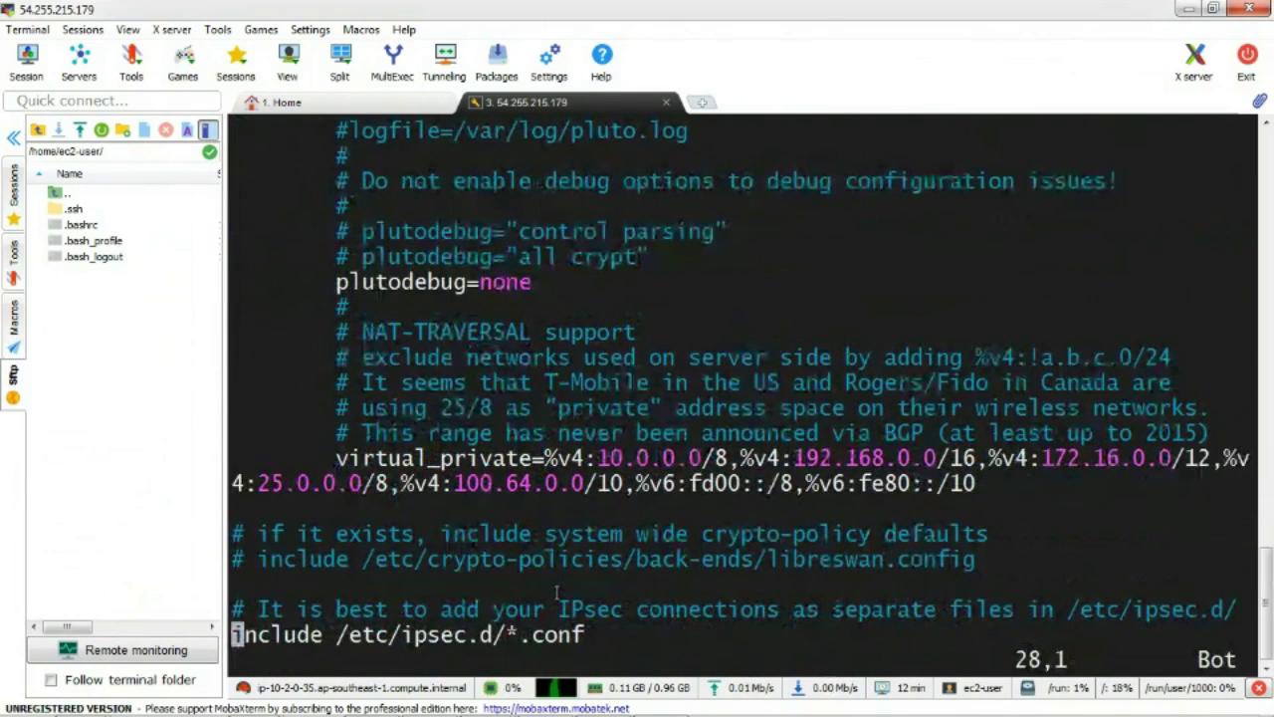
pyautogui.write(':')
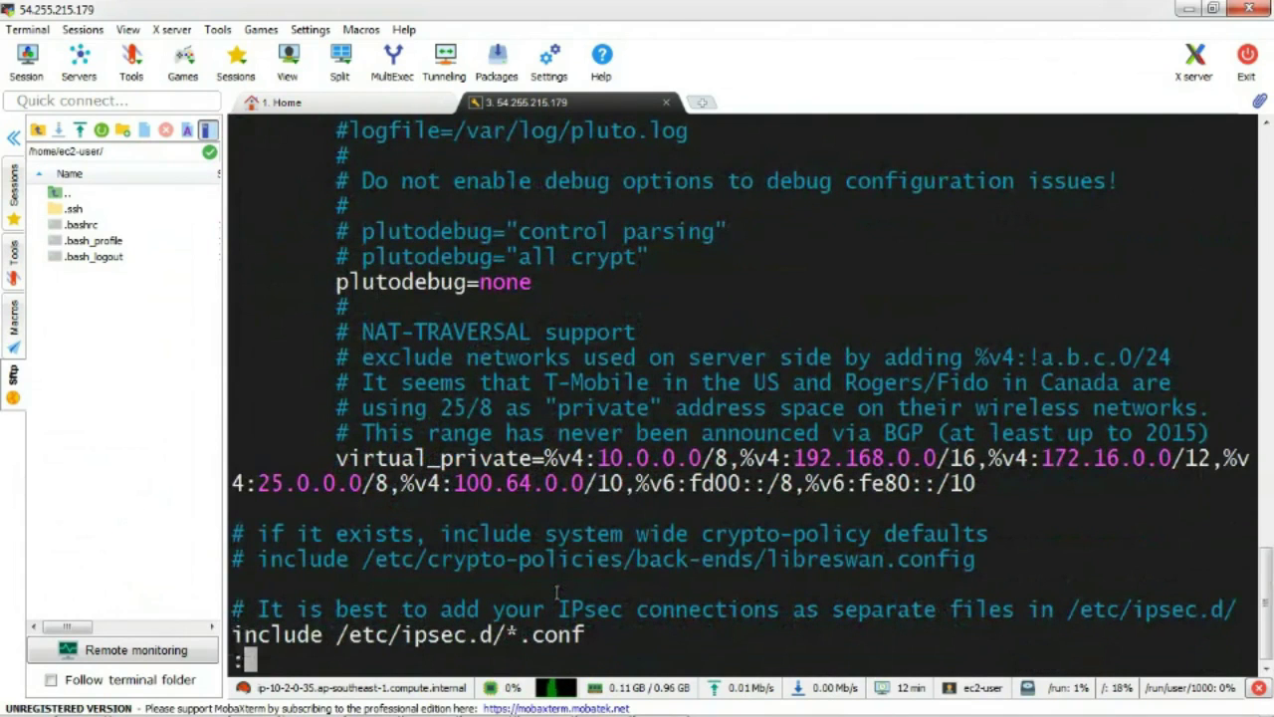
pyautogui.write('wq')
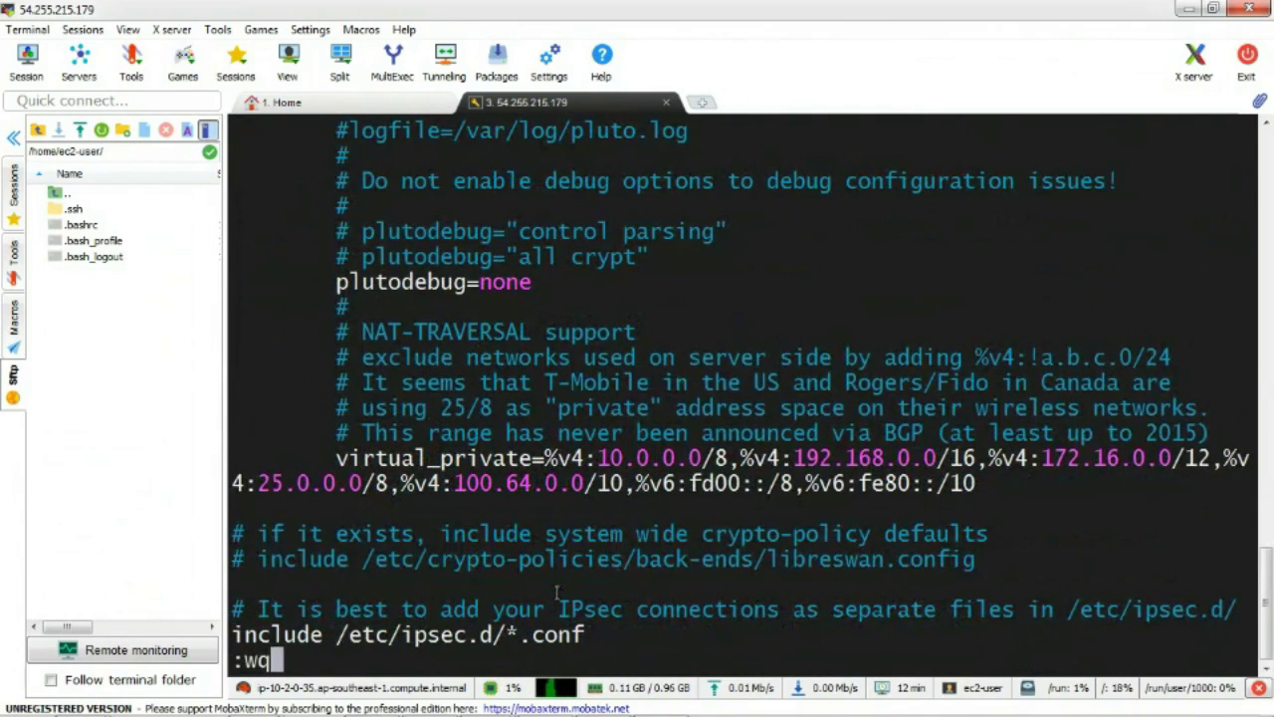
pyautogui.press('Return')
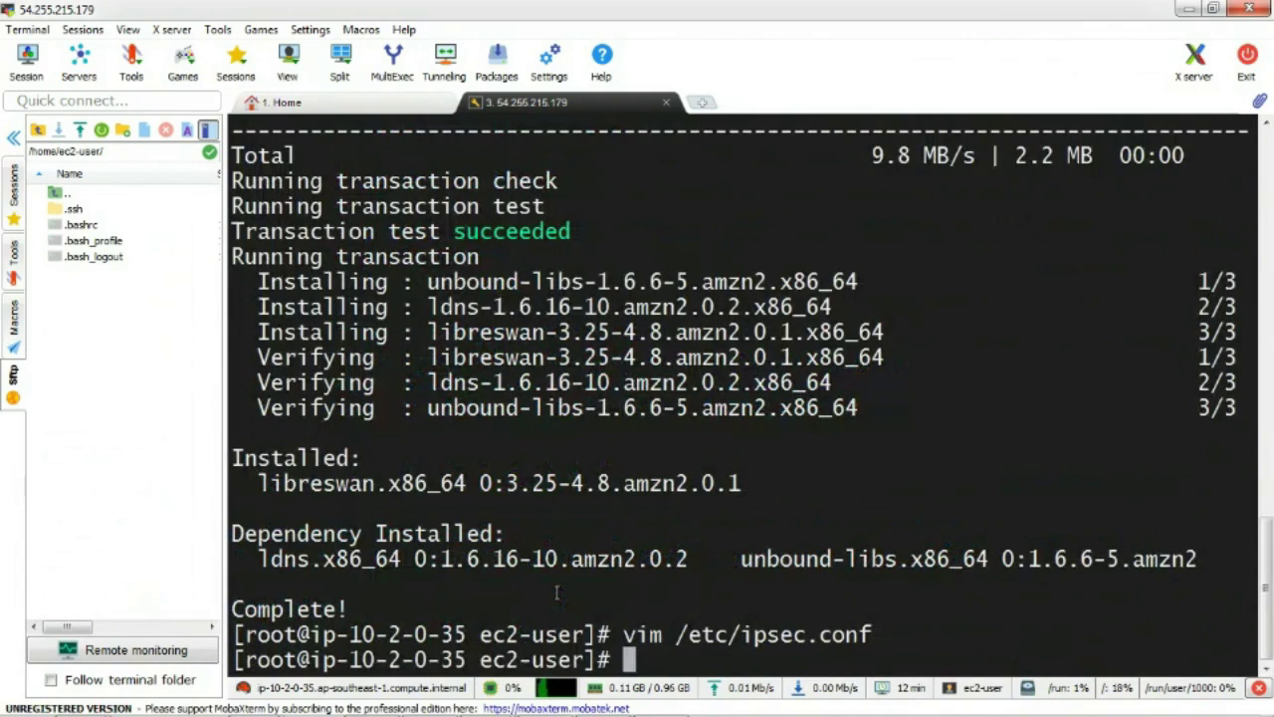
# - Open the kernel settings file /etc/sysctl.conf in vim
pyautogui.write('vim ')
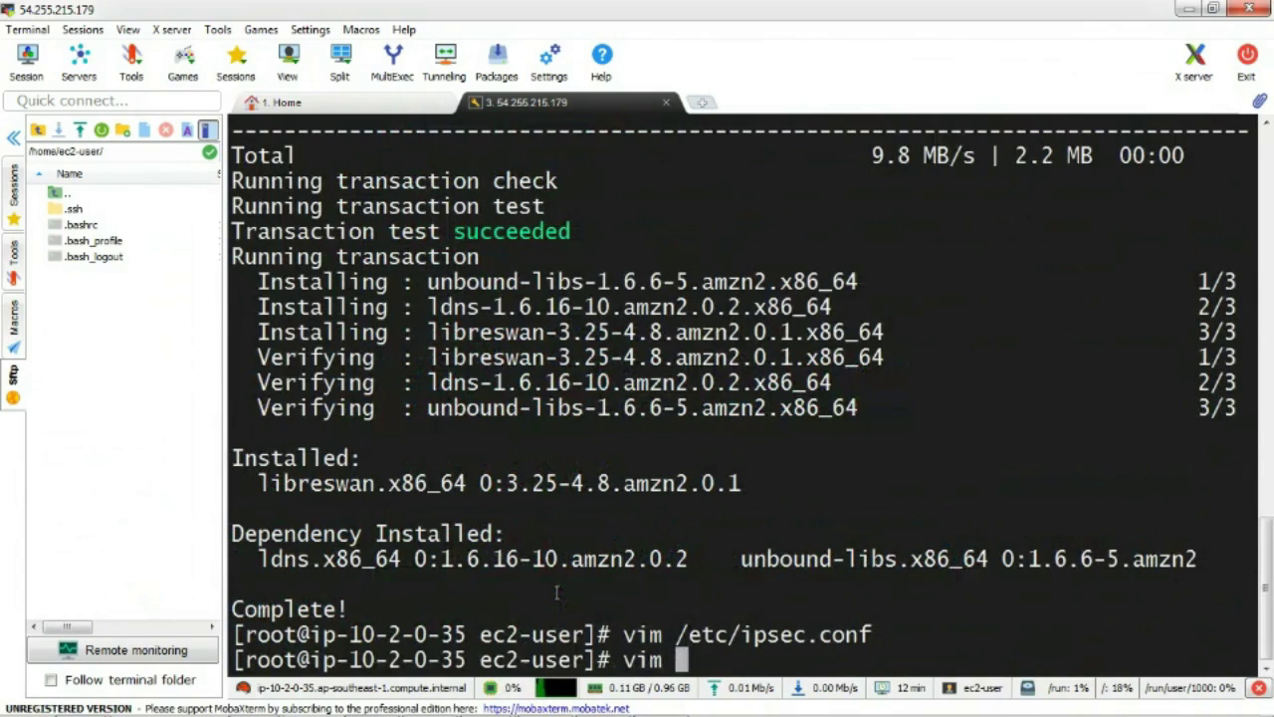
pyautogui.write('/etc/')
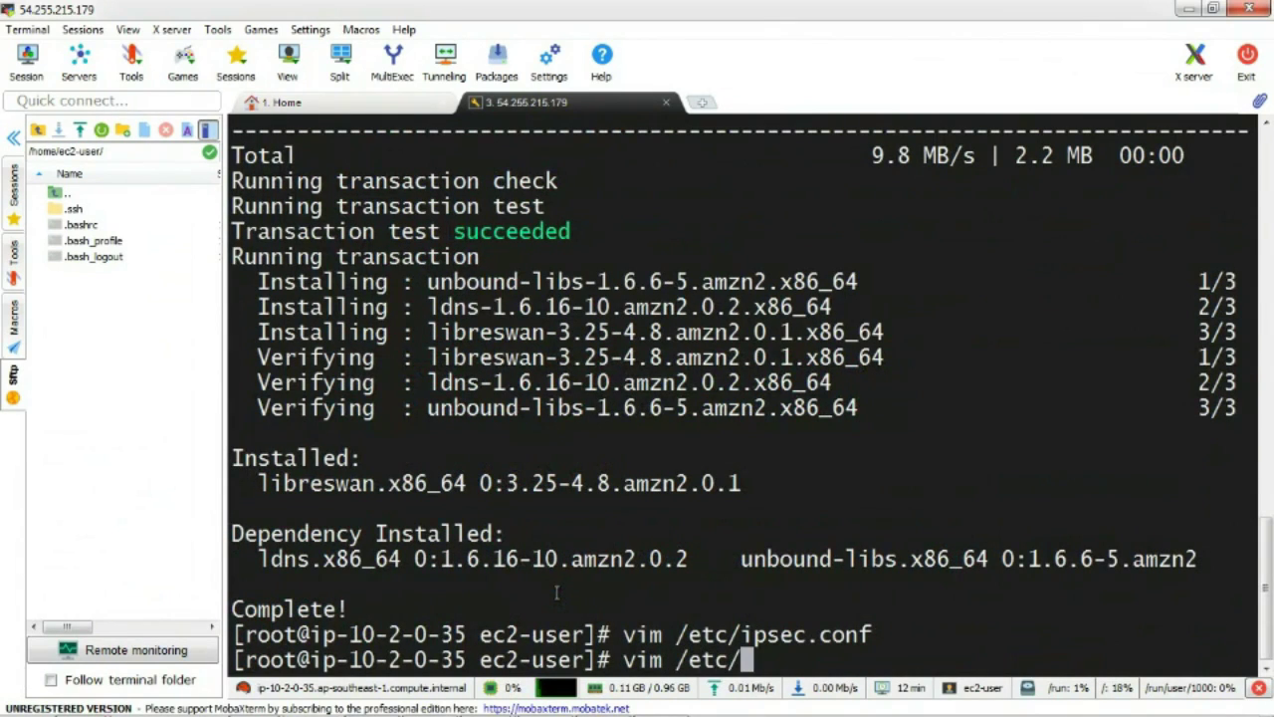
pyautogui.write('sys')
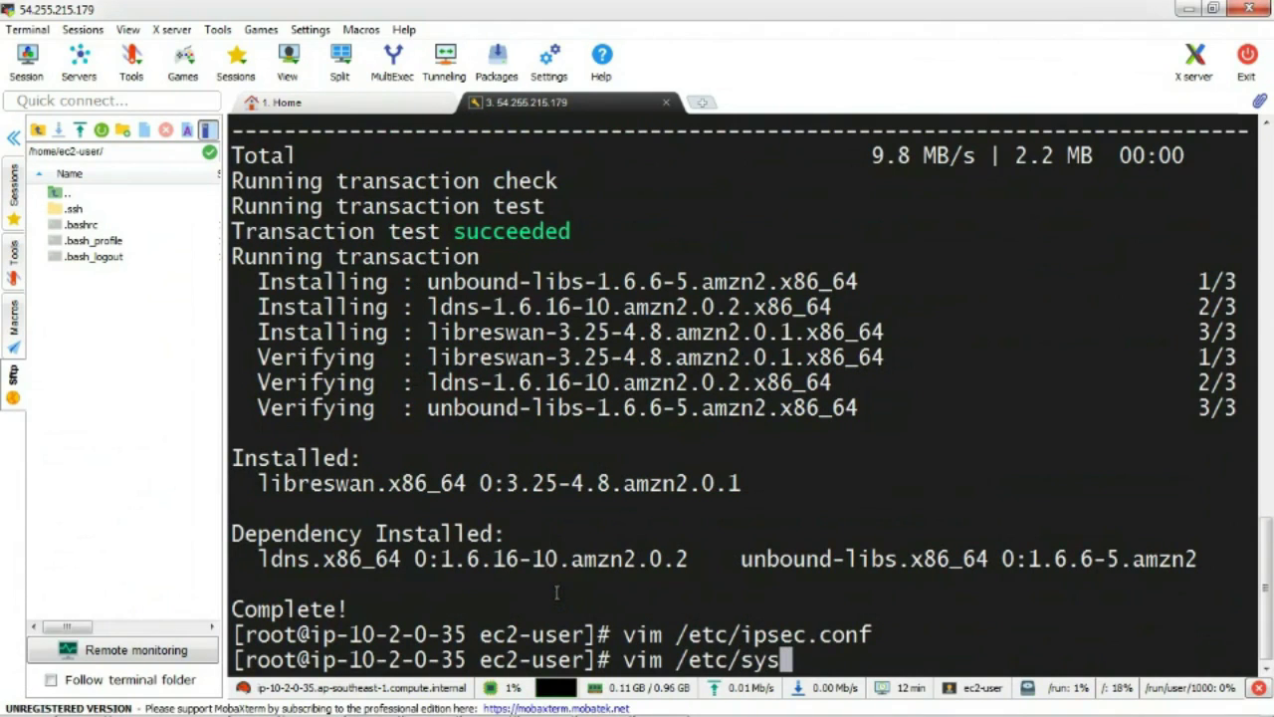
pyautogui.write('ct')
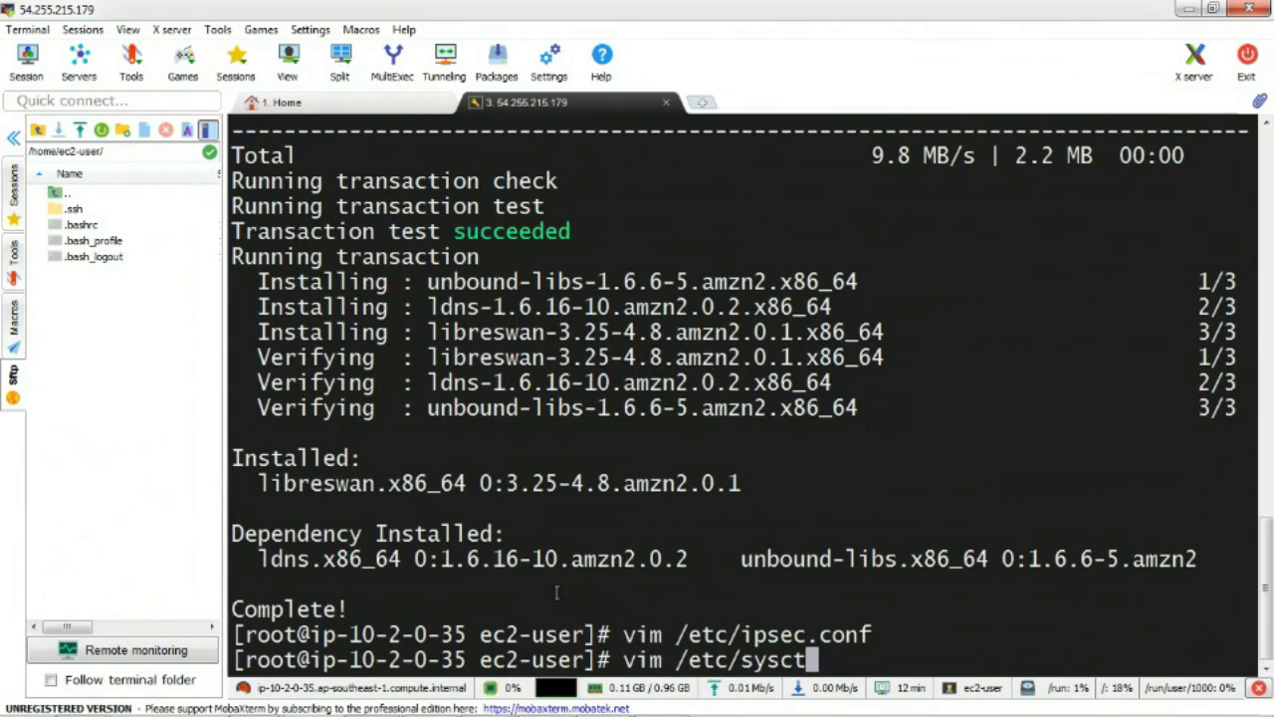
pyautogui.write('l.cong')
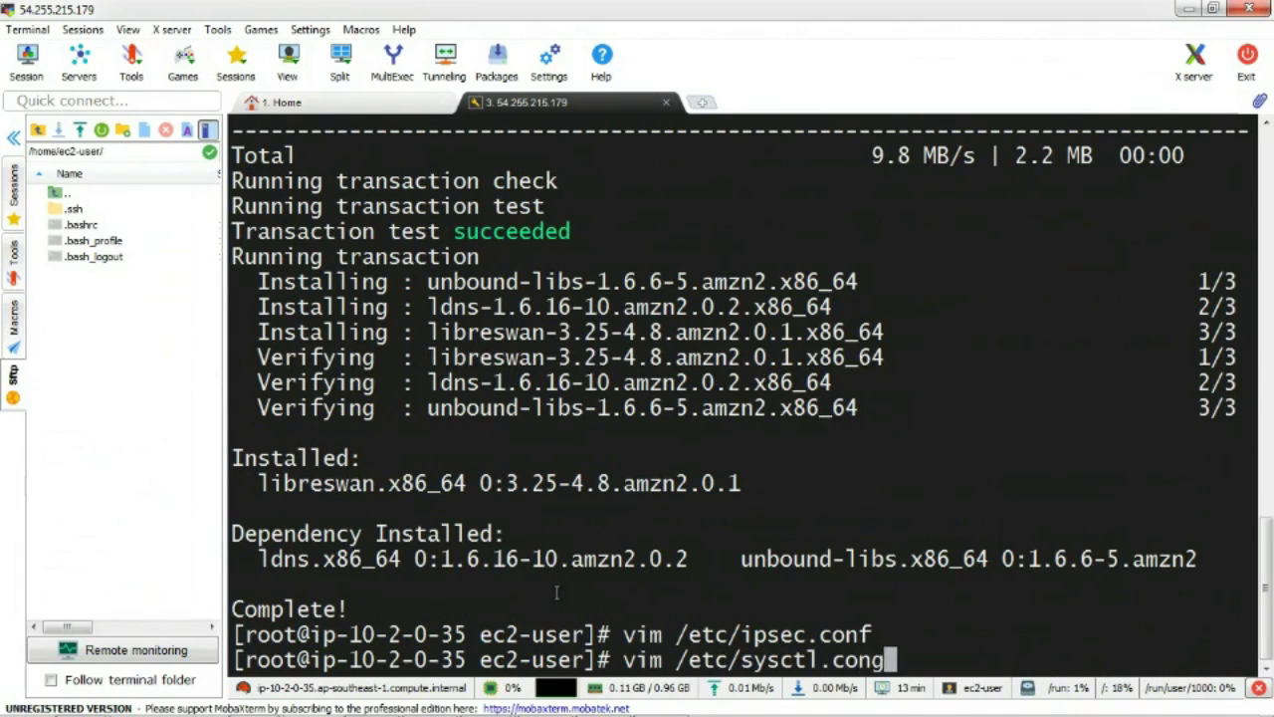
pyautogui.press('BackSpace')
pyautogui.write('f')
pyautogui.press('Return')
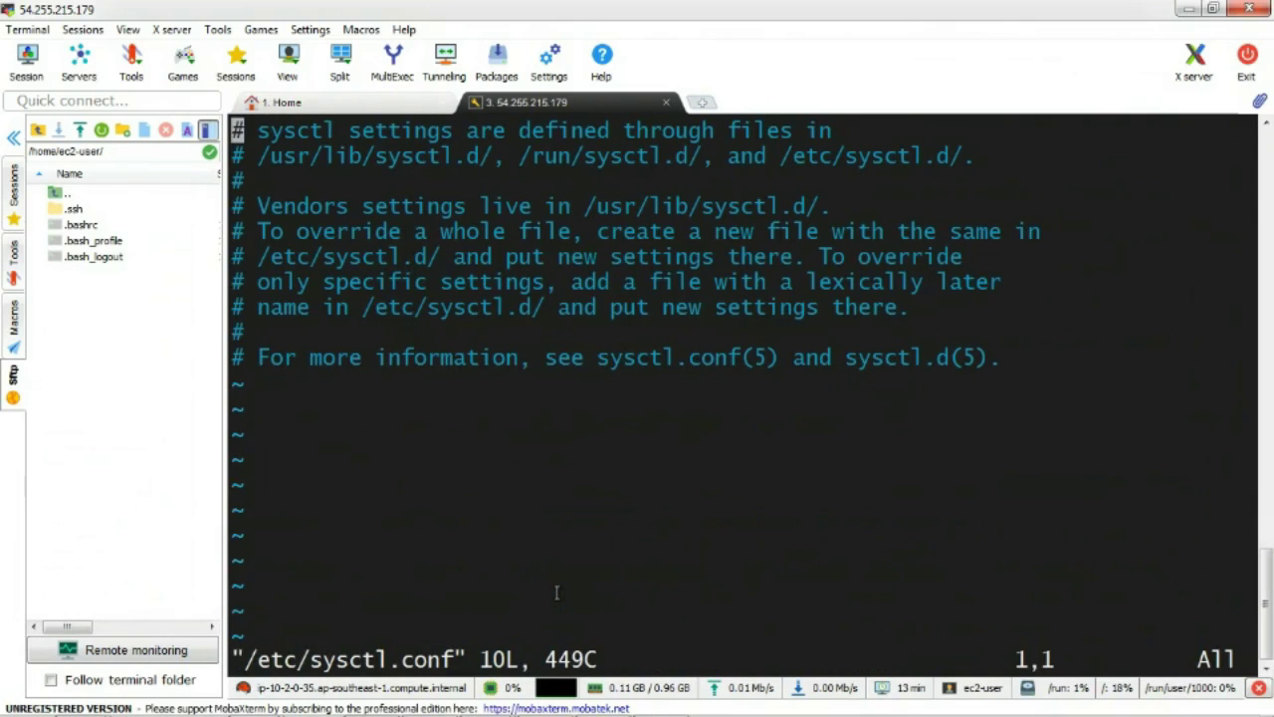
# - Enter insert mode and move the cursor to the end of the file's last comment line
pyautogui.press('i')
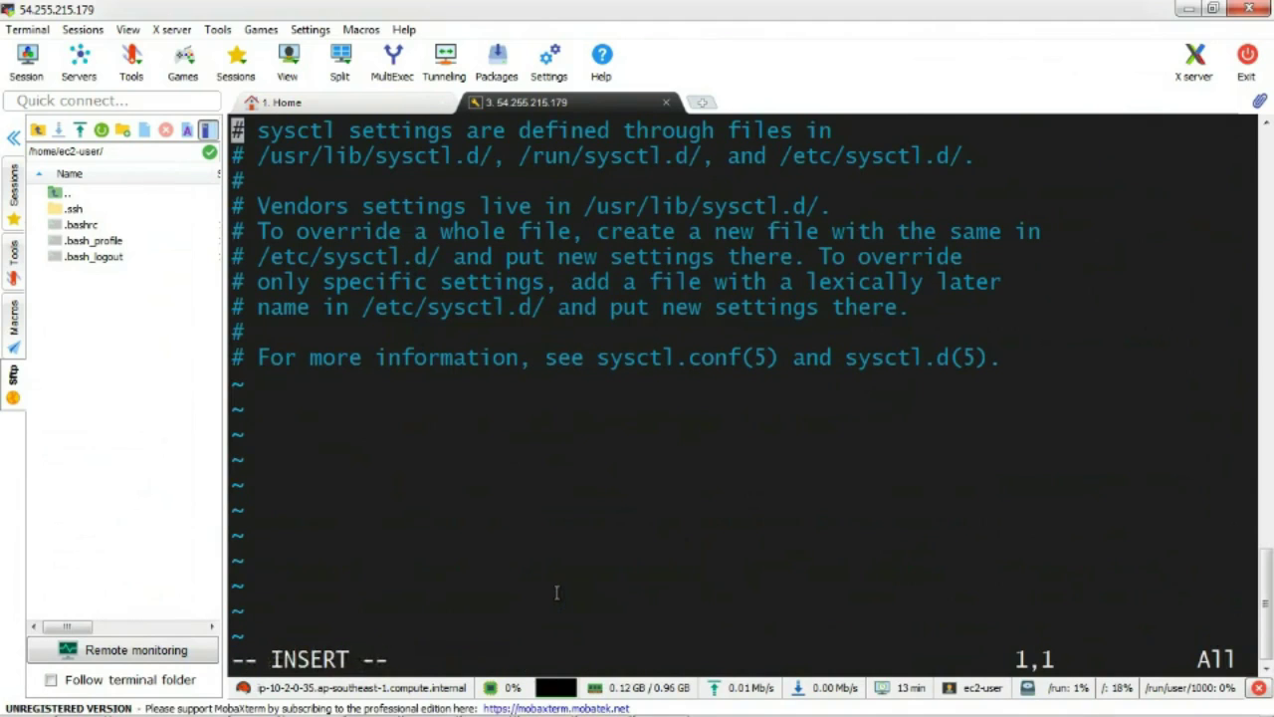
pyautogui.press('Down')
pyautogui.press('Down')
pyautogui.press('Down')
pyautogui.press('Down')
pyautogui.press('Down')
pyautogui.press('Down')
pyautogui.press('Down')
pyautogui.press('Down')
pyautogui.press('Down')
pyautogui.press('Right')
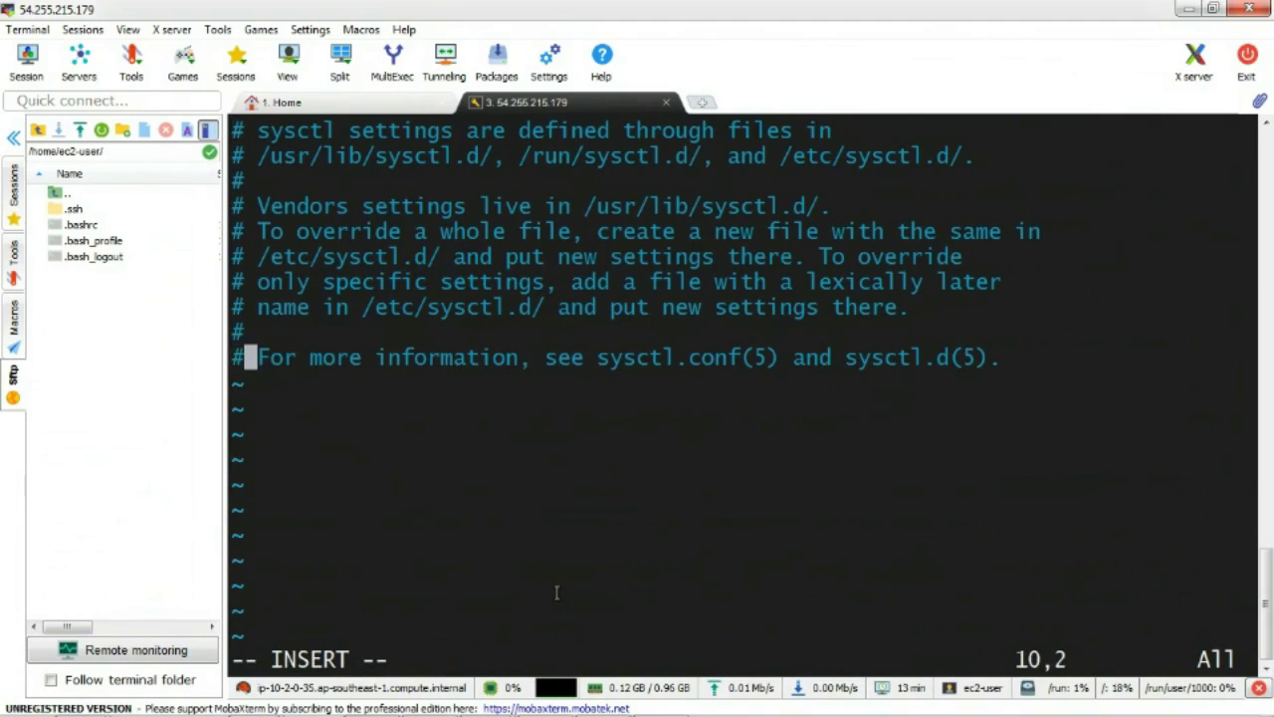
pyautogui.press('Right')
pyautogui.press('Right')
pyautogui.press('Right')
pyautogui.press('Right')
pyautogui.press('Right')
pyautogui.press('Right')
pyautogui.press('Right')
pyautogui.press('Right')
pyautogui.press('Right')
pyautogui.press('Right')
pyautogui.press('Right')
pyautogui.press('Right')
pyautogui.press('Right')
pyautogui.press('Right')
pyautogui.press('Right')
pyautogui.press('Right')
pyautogui.press('Right')
pyautogui.press('Right')
pyautogui.press('Right')
pyautogui.press('Right')
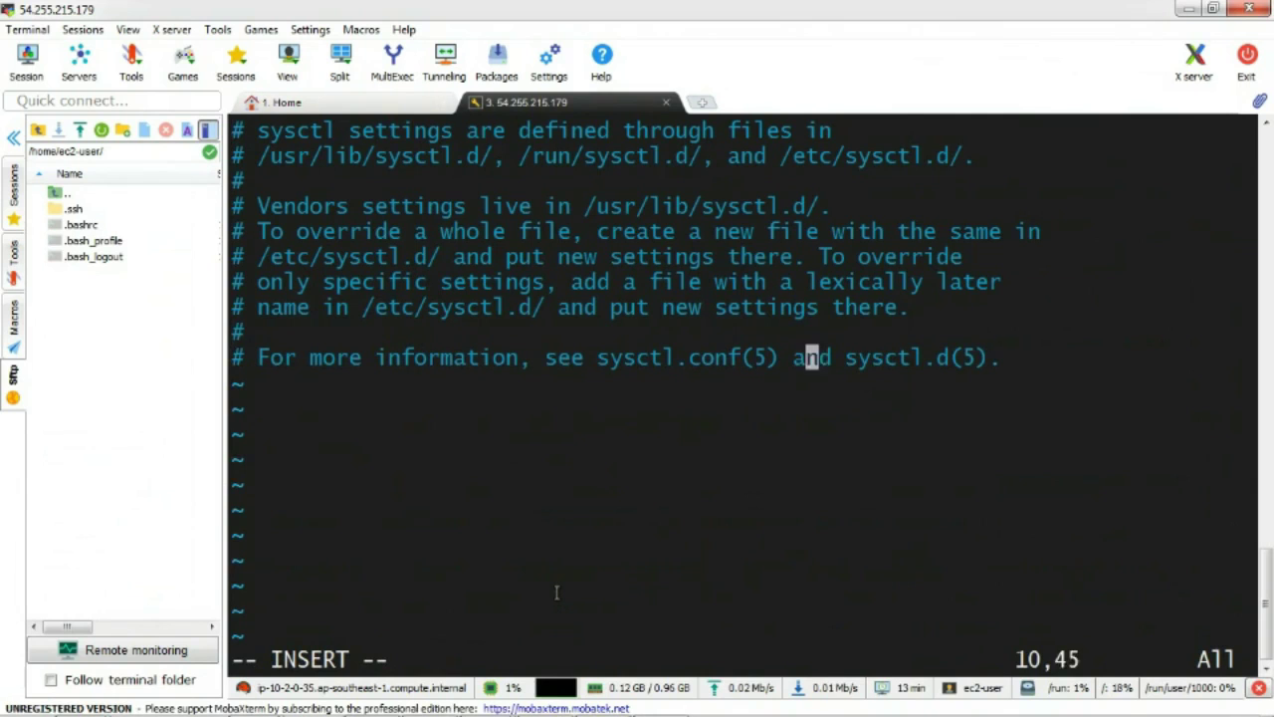
# - Copy the ip_forward = 1, accept_redirects = 0 and send_redirects = 0 lines from the Site-to-site-VPN notes in Notepad and paste them into /etc/sysctl.conf
pyautogui.moveTo(408, 713)
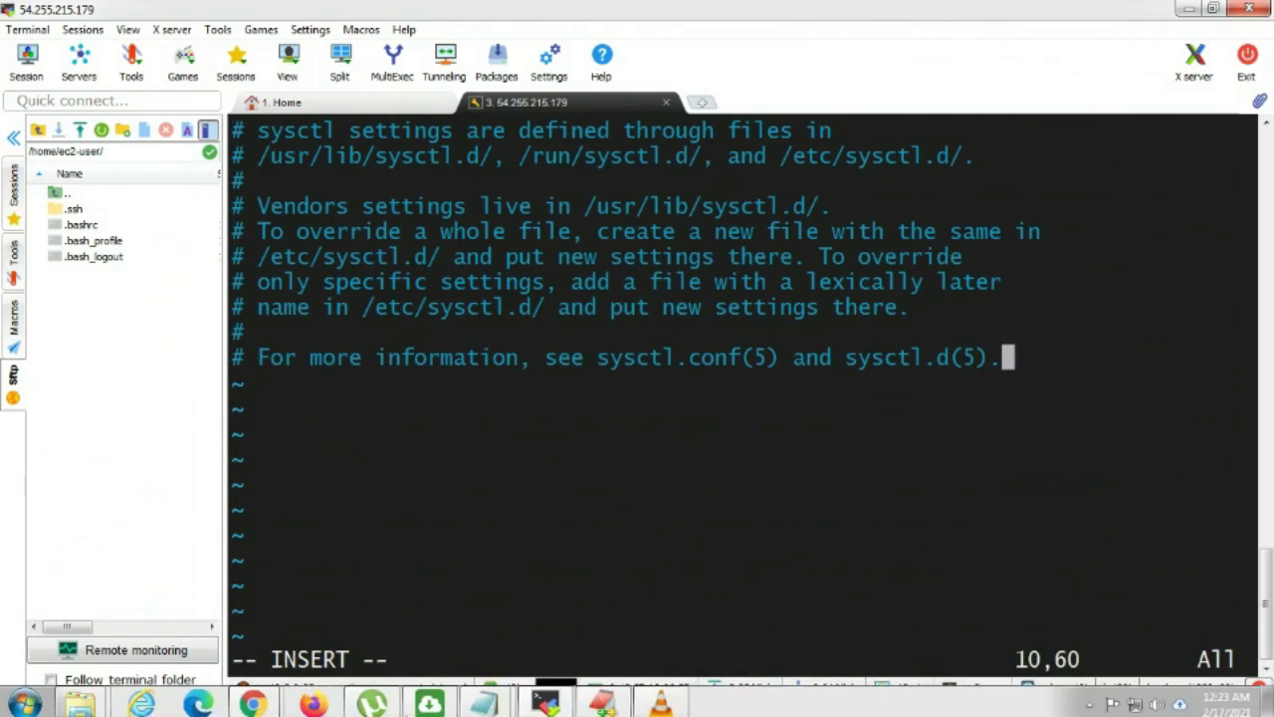
pyautogui.moveTo(475, 706)
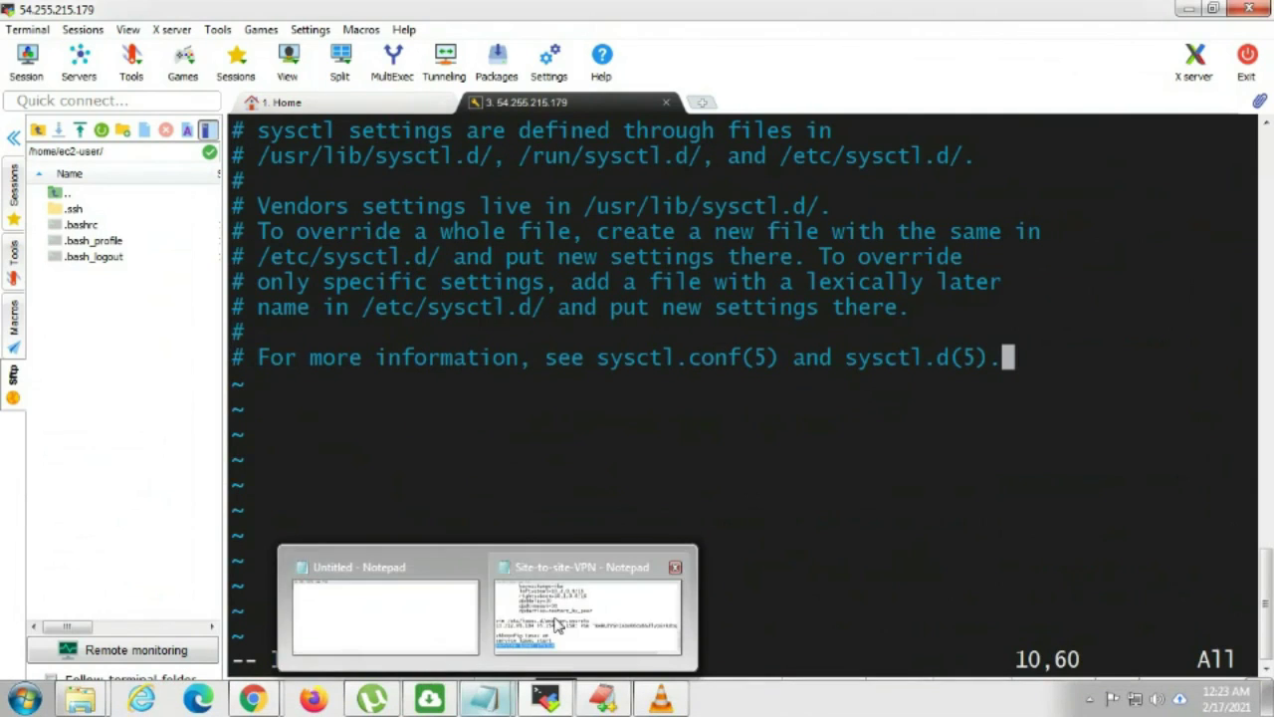
pyautogui.click(555, 617)
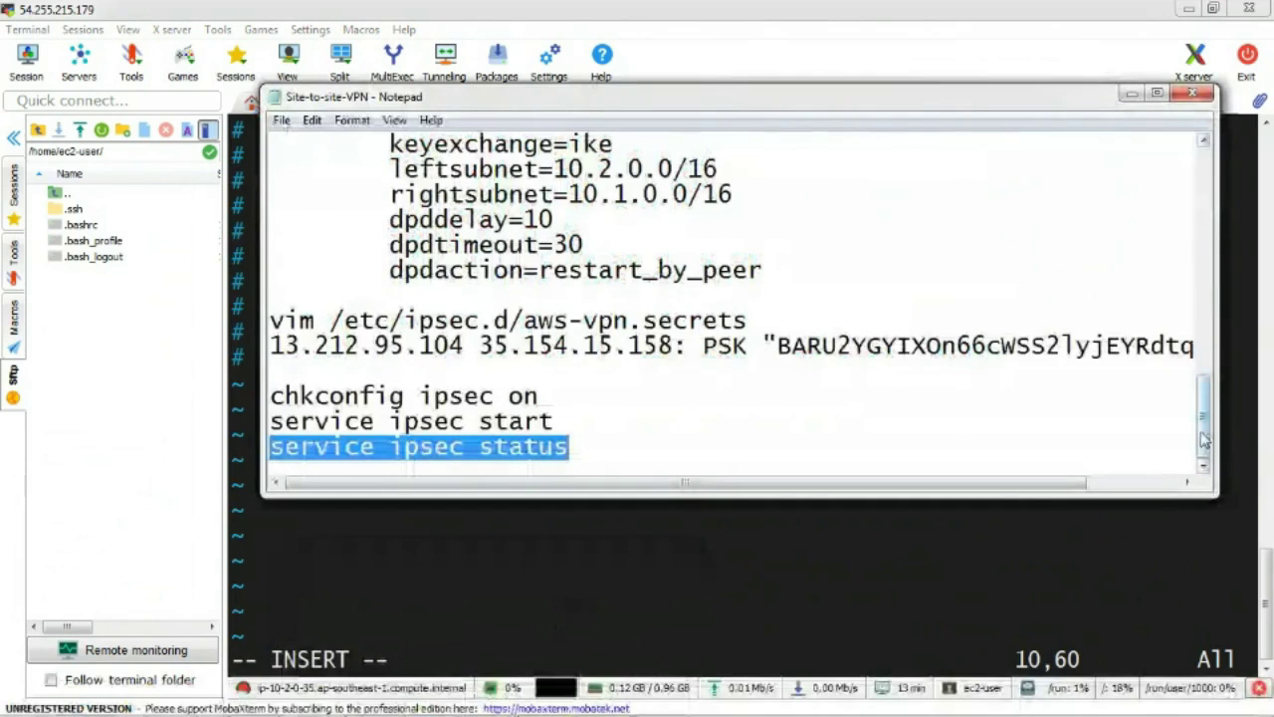
pyautogui.moveTo(1203, 443); pyautogui.dragTo(1209, 165)
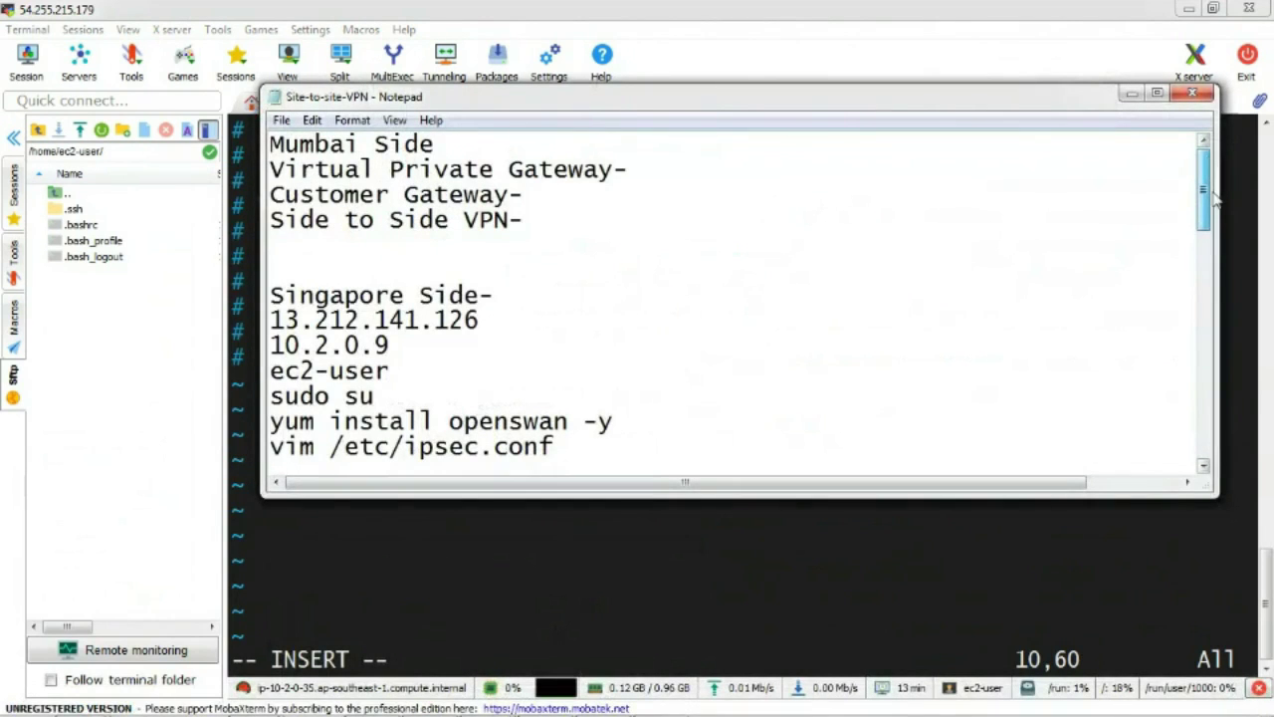
pyautogui.moveTo(1215, 204); pyautogui.dragTo(1215, 272)
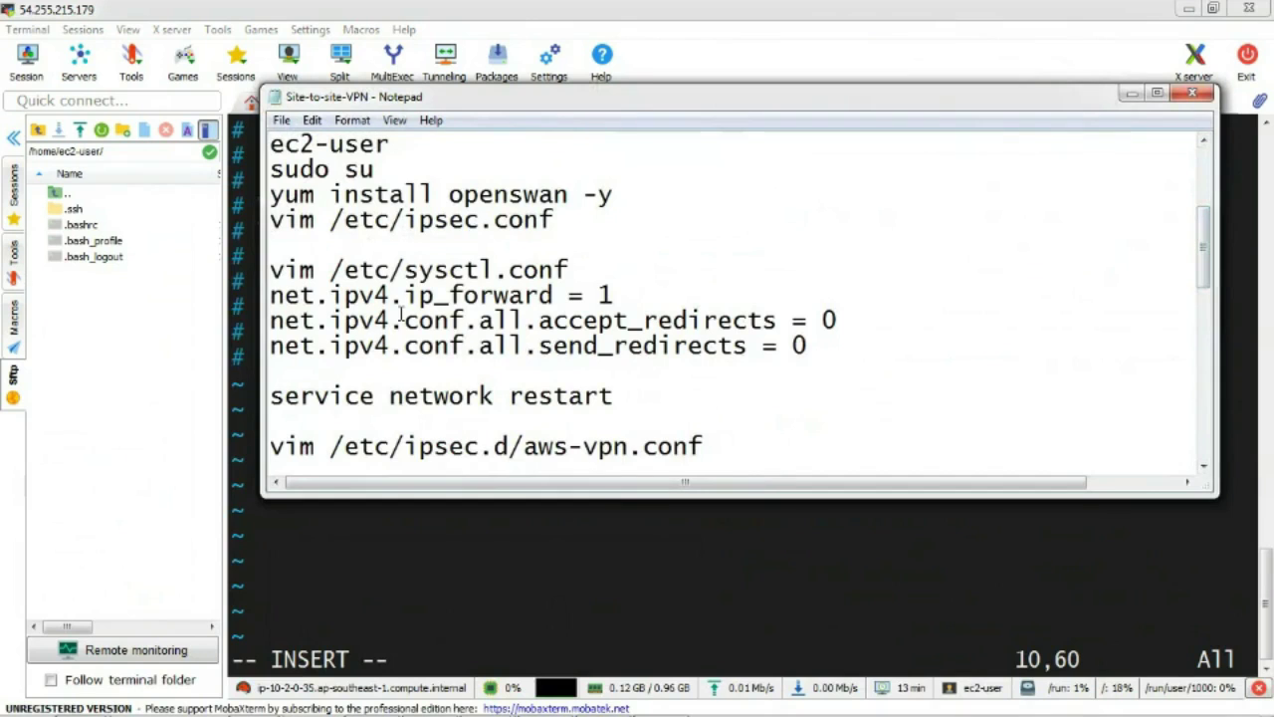
pyautogui.moveTo(271, 295); pyautogui.dragTo(842, 368)
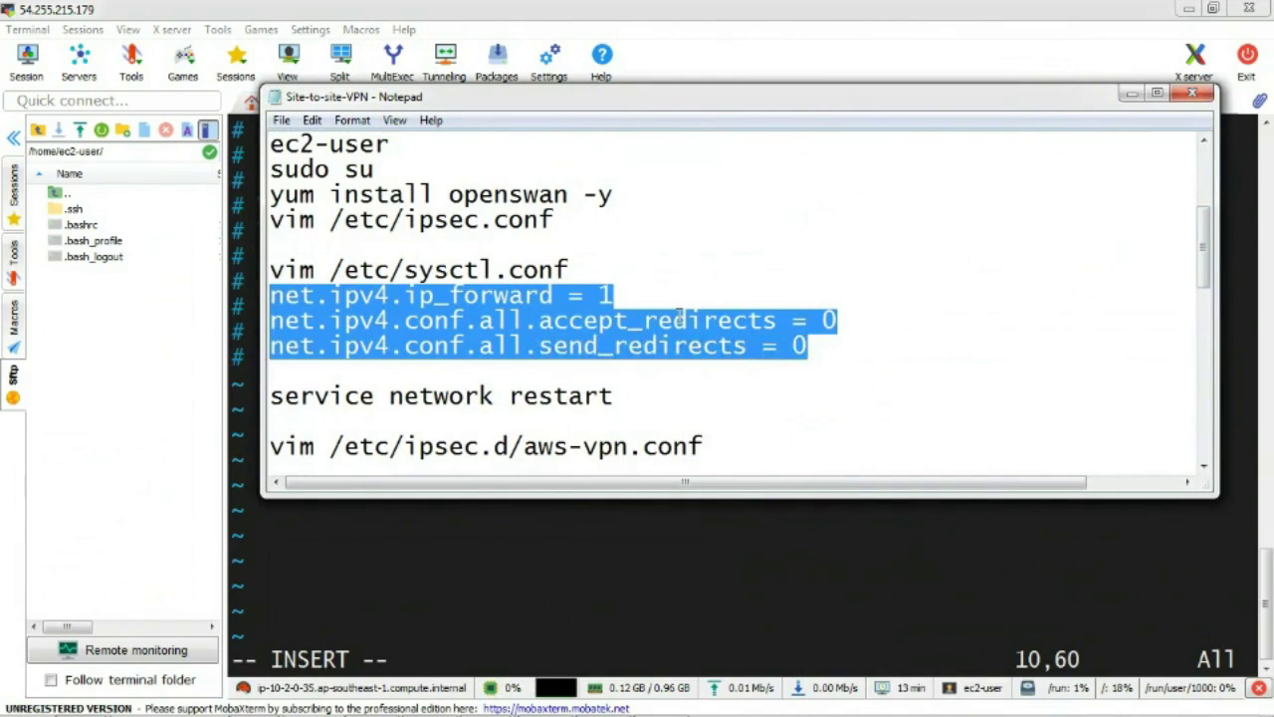
pyautogui.rightClick(678, 316)
pyautogui.click(723, 380)
pyautogui.click(1130, 94)
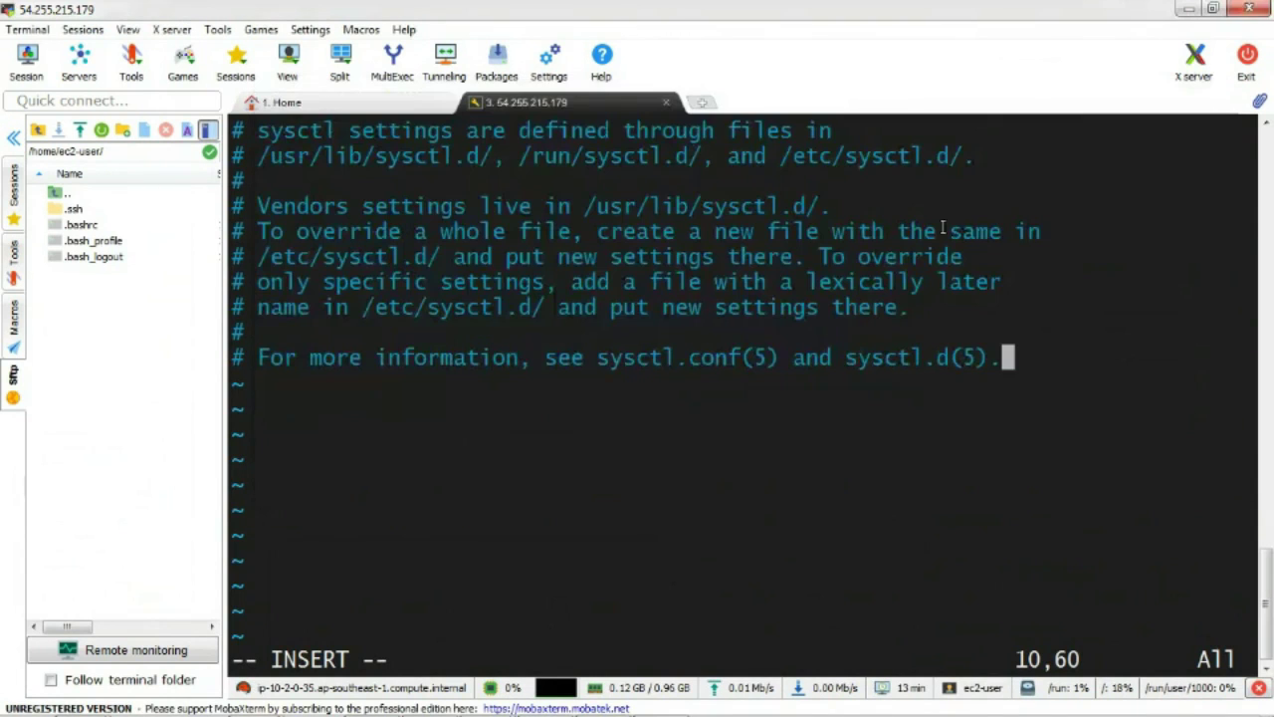
pyautogui.rightClick(970, 353)
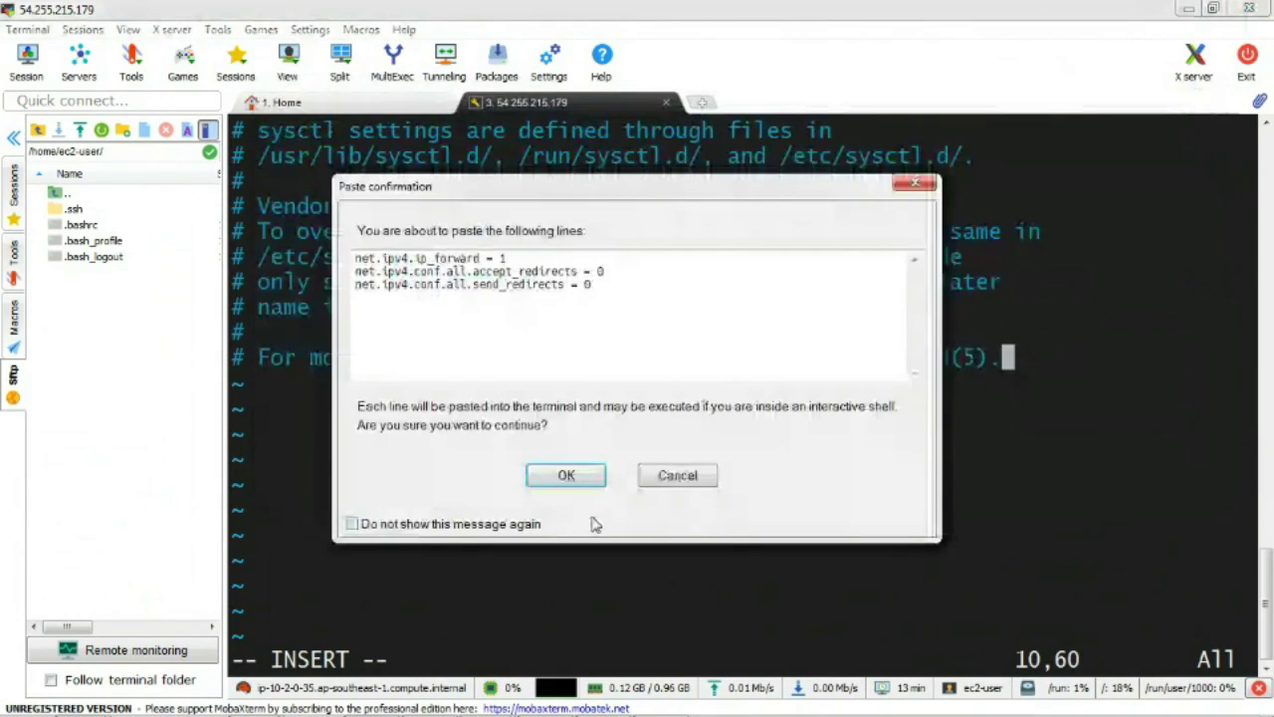
pyautogui.click(563, 474)
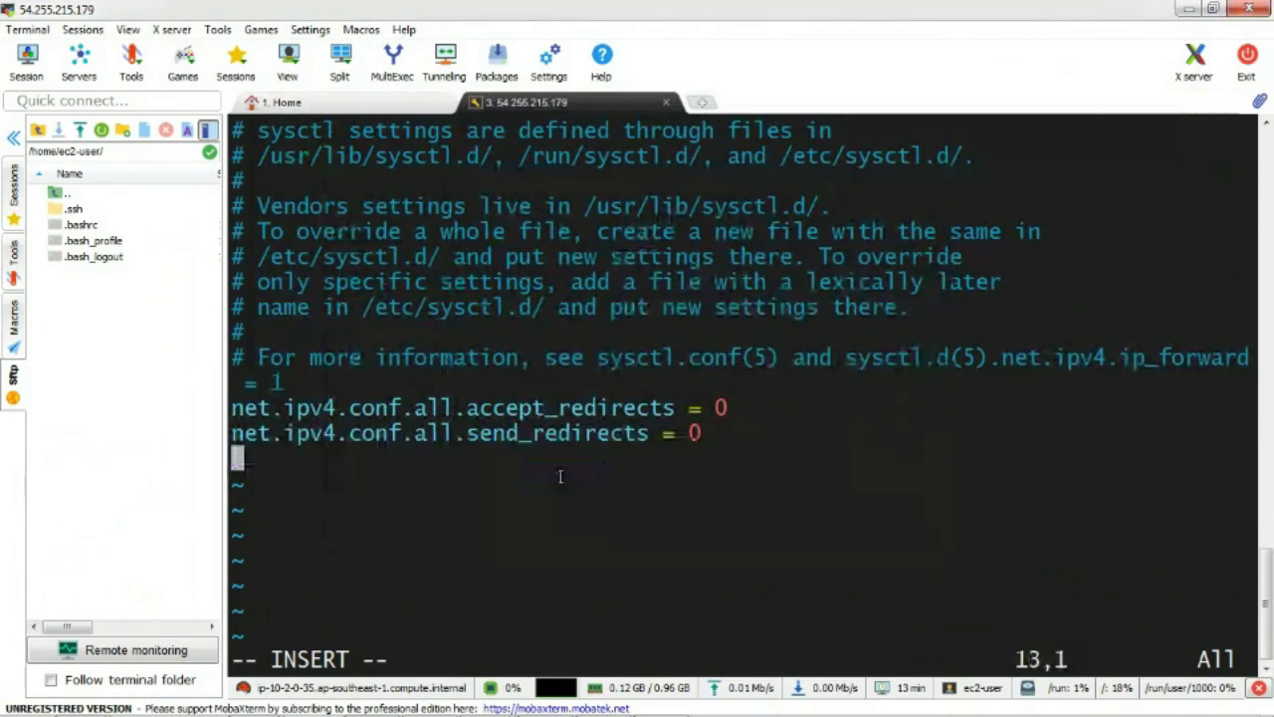
# - Move the net.ipv4.ip_forward = 1 setting off the end of the last comment line onto its own line
pyautogui.press('Up')
pyautogui.press('Up')
pyautogui.press('Up')
pyautogui.press('Right')
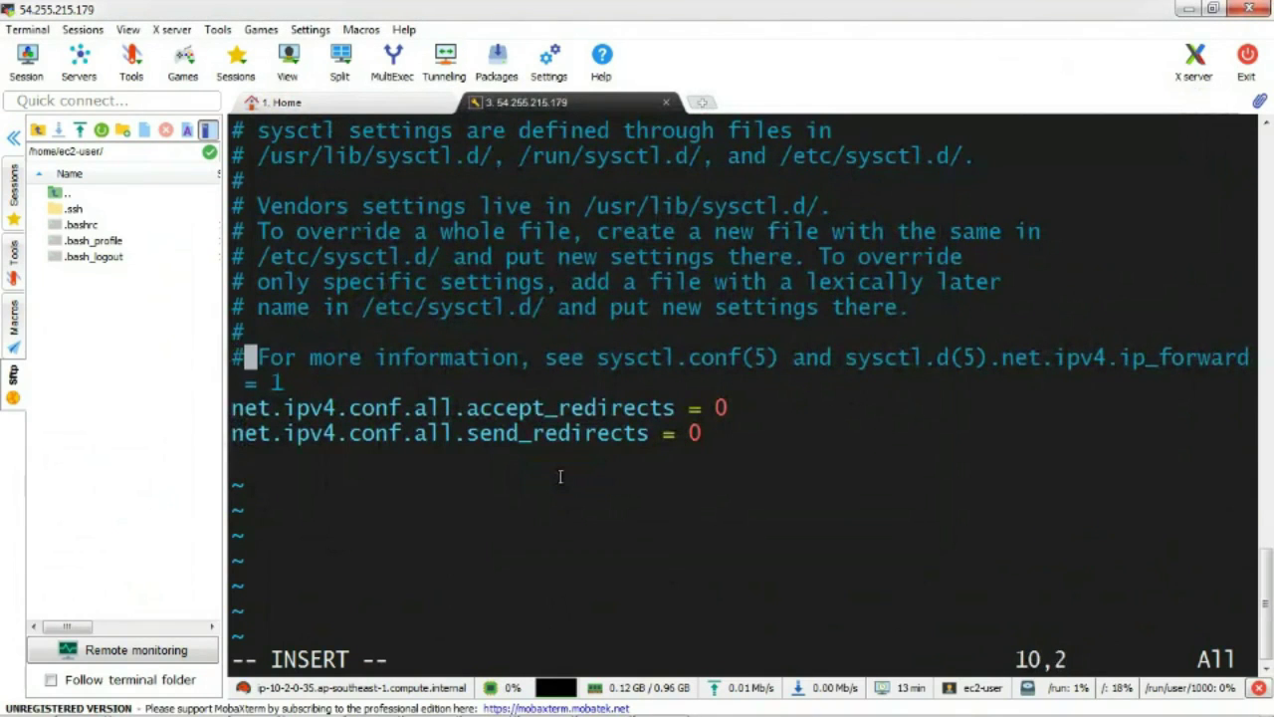
pyautogui.press('Right')
pyautogui.press('Right')
pyautogui.press('Right')
pyautogui.press('Right')
pyautogui.press('Right')
pyautogui.press('Right')
pyautogui.press('Right')
pyautogui.press('Right')
pyautogui.press('Right')
pyautogui.press('Right')
pyautogui.press('Right')
pyautogui.press('Right')
pyautogui.press('Right')
pyautogui.press('Right')
pyautogui.press('Right')
pyautogui.press('Right')
pyautogui.press('Right')
pyautogui.press('Right')
pyautogui.press('Right')
pyautogui.press('Right')
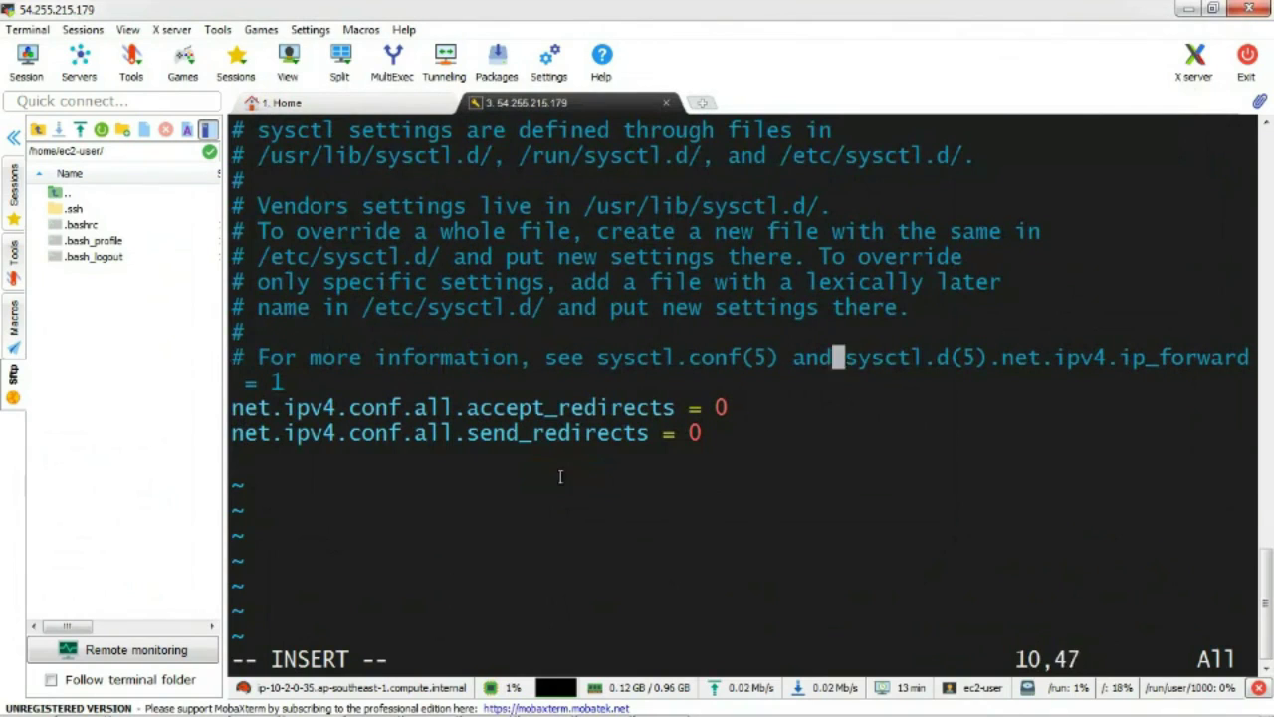
pyautogui.press('Right')
pyautogui.press('Right')
pyautogui.press('Right')
pyautogui.press('Right')
pyautogui.press('Right')
pyautogui.press('Right')
pyautogui.press('Right')
pyautogui.press('Right')
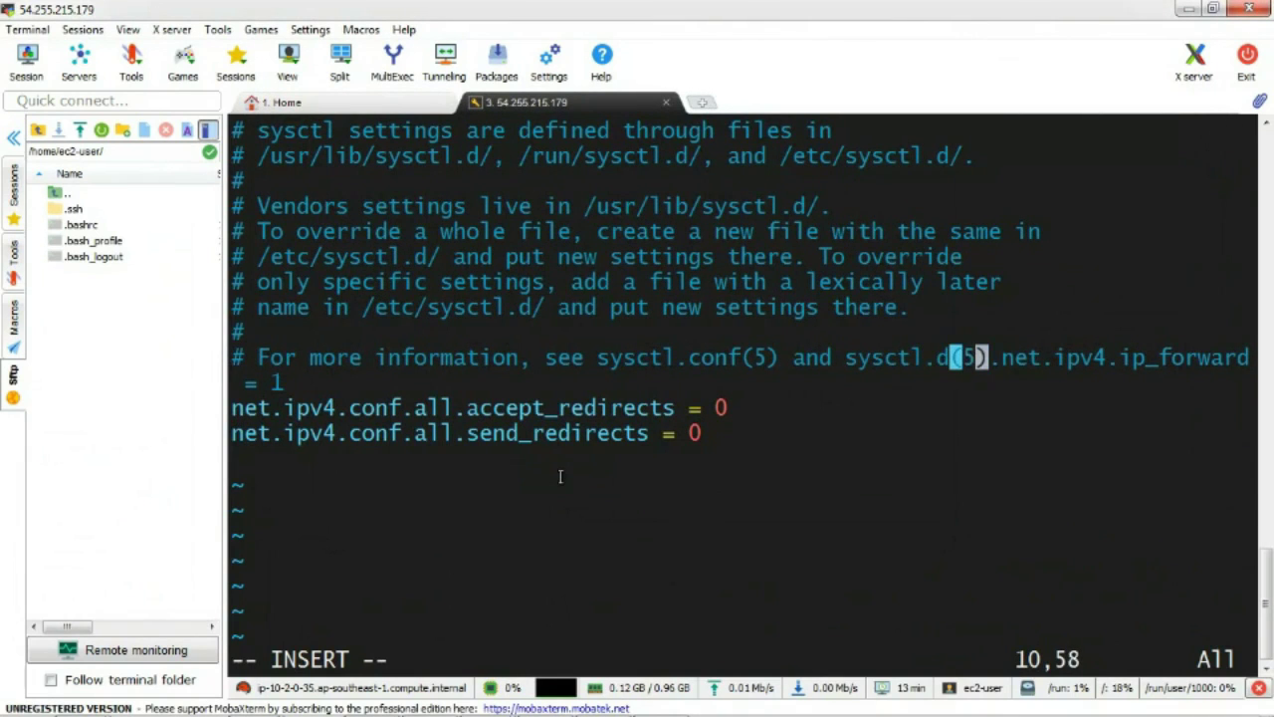
pyautogui.press('Right')
pyautogui.press('Right')
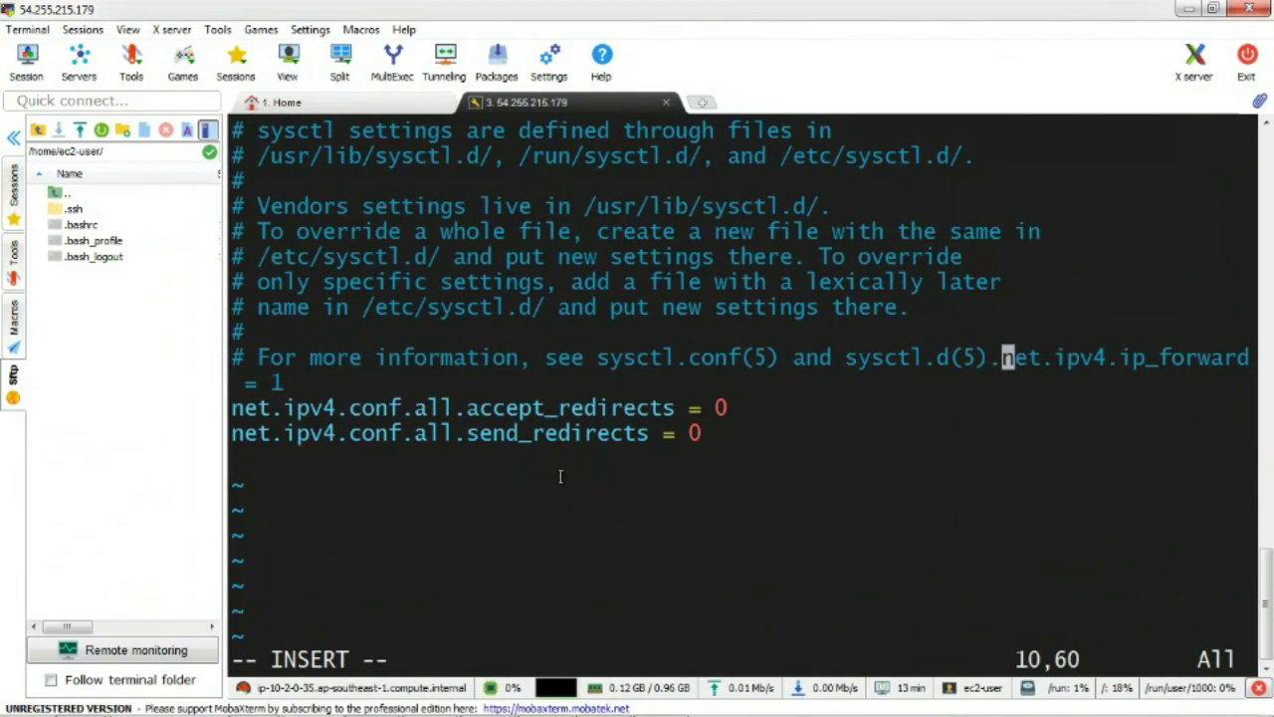
pyautogui.press('Return')
pyautogui.press('BackSpace')
pyautogui.press('BackSpace')
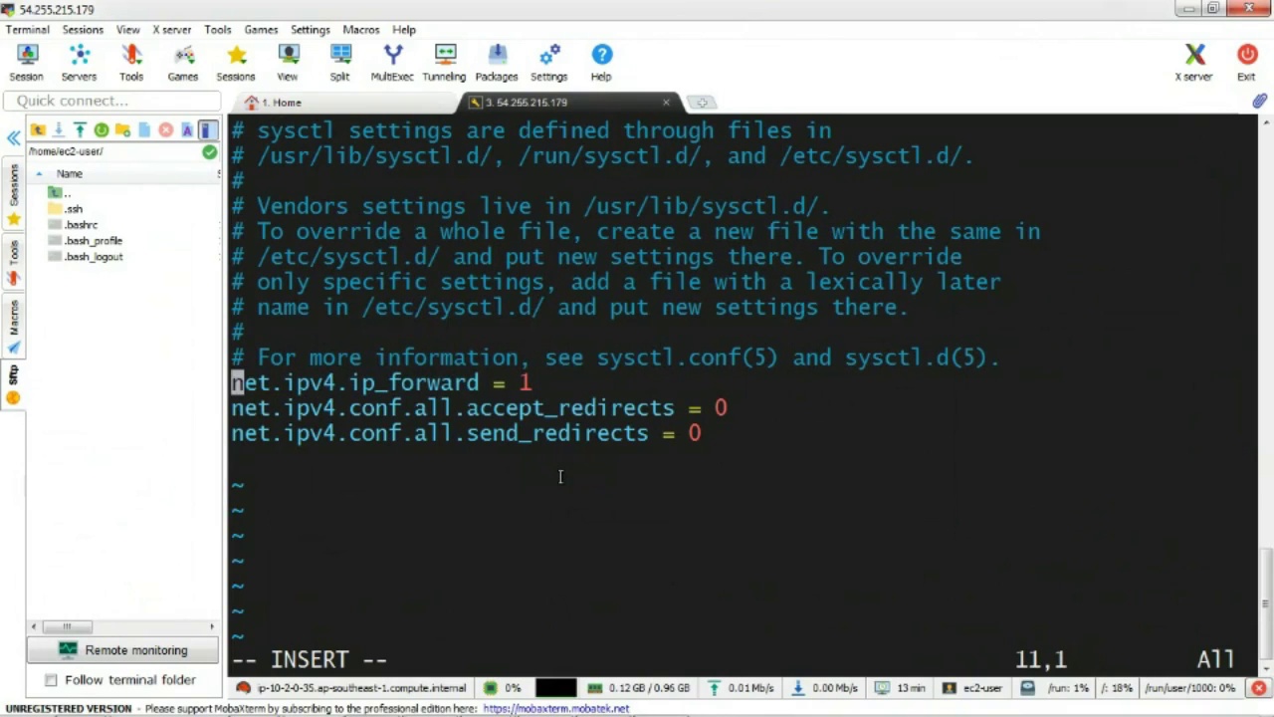
# - Leave insert mode at the end of /etc/sysctl.conf, then write and quit the file
pyautogui.press('Down')
pyautogui.press('Down')
pyautogui.press('Down')
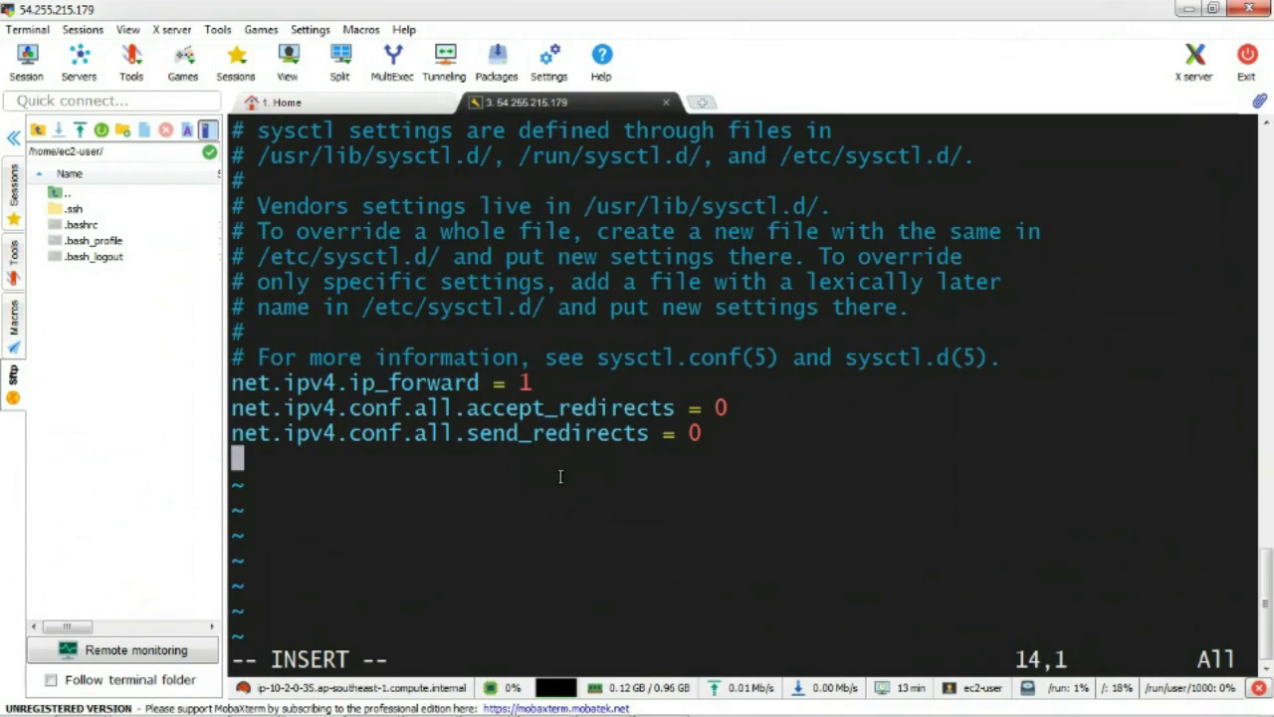
pyautogui.press('Escape')
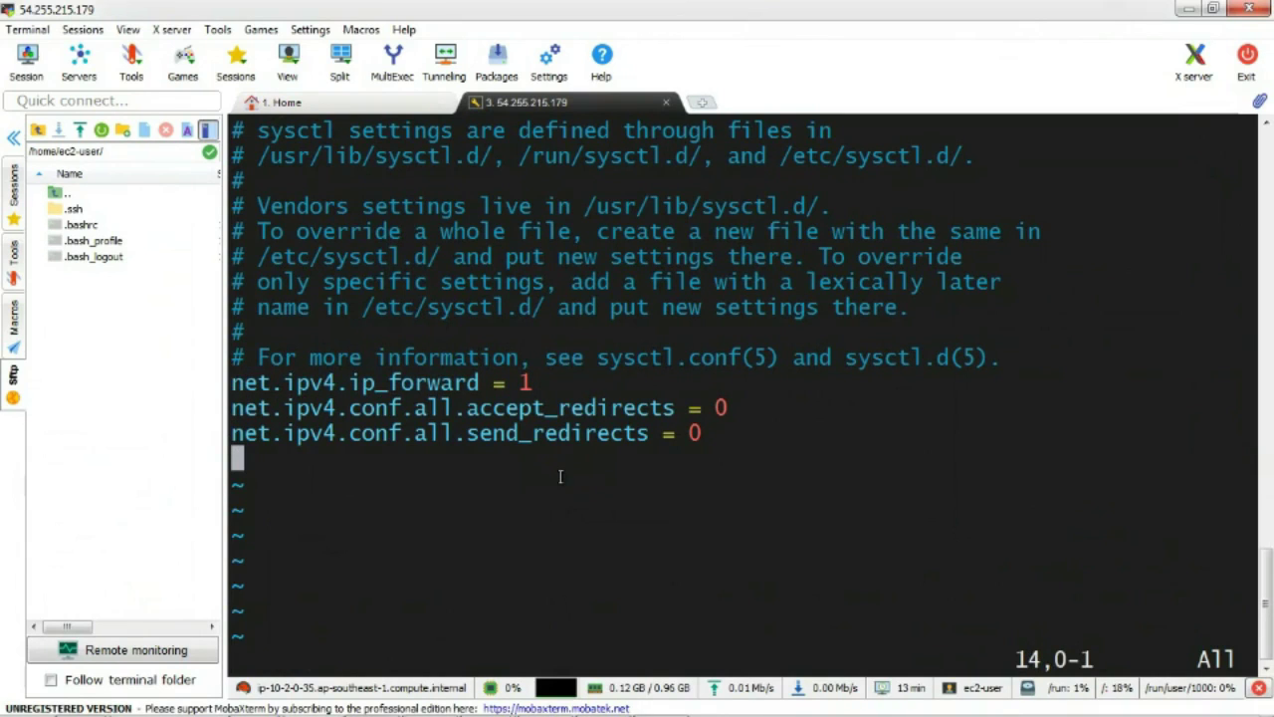
pyautogui.write(':wq')
pyautogui.press('Return')
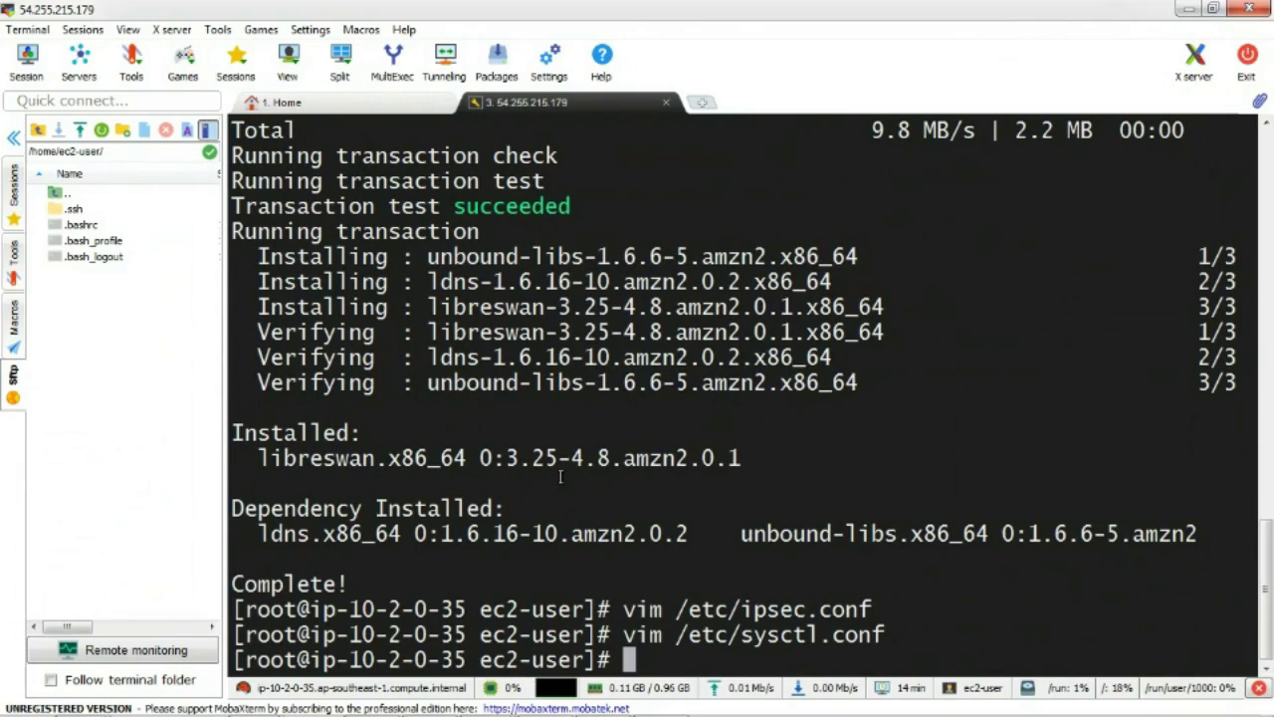
# - Restart the network service with service network restart
pyautogui.write('service')
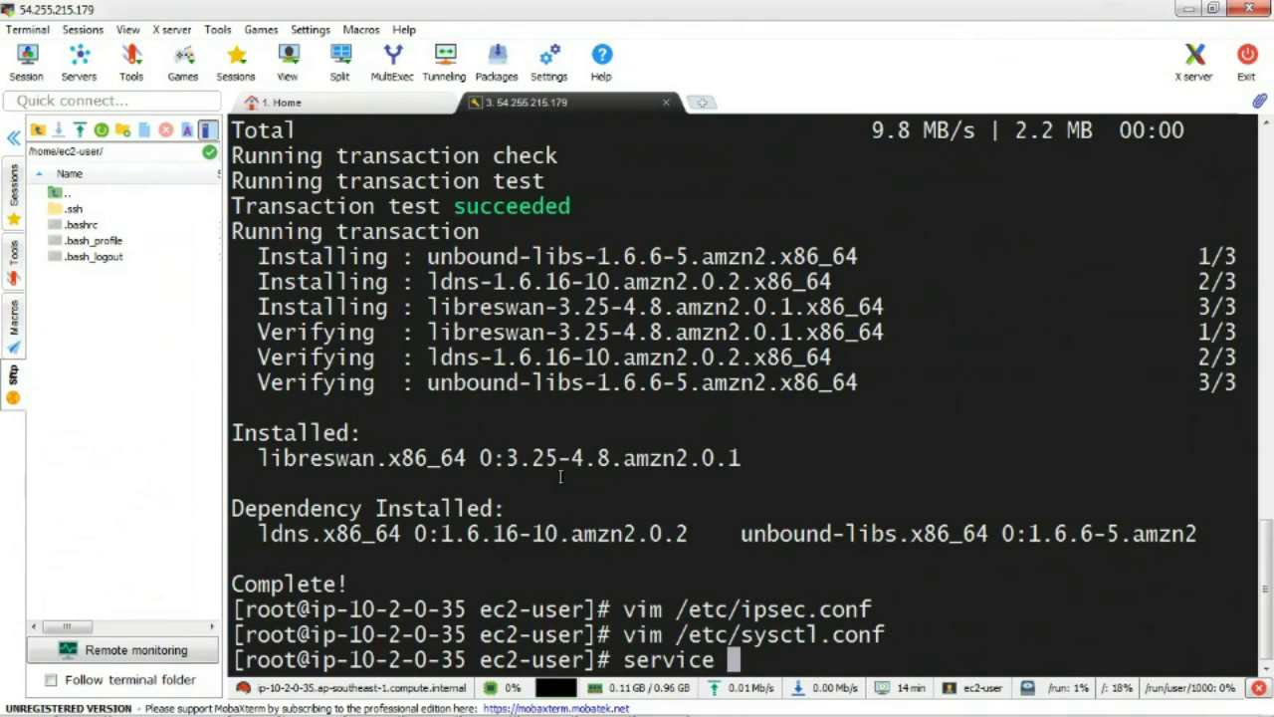
pyautogui.write(' network')
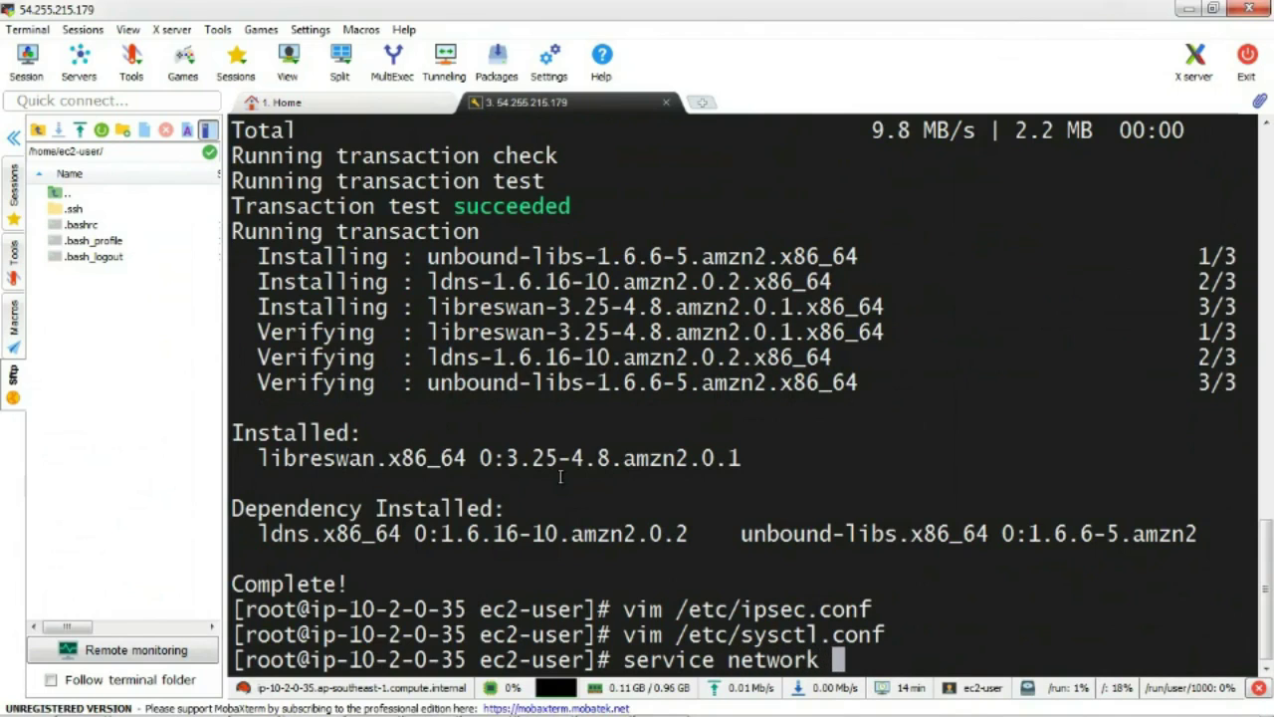
pyautogui.write(' res')
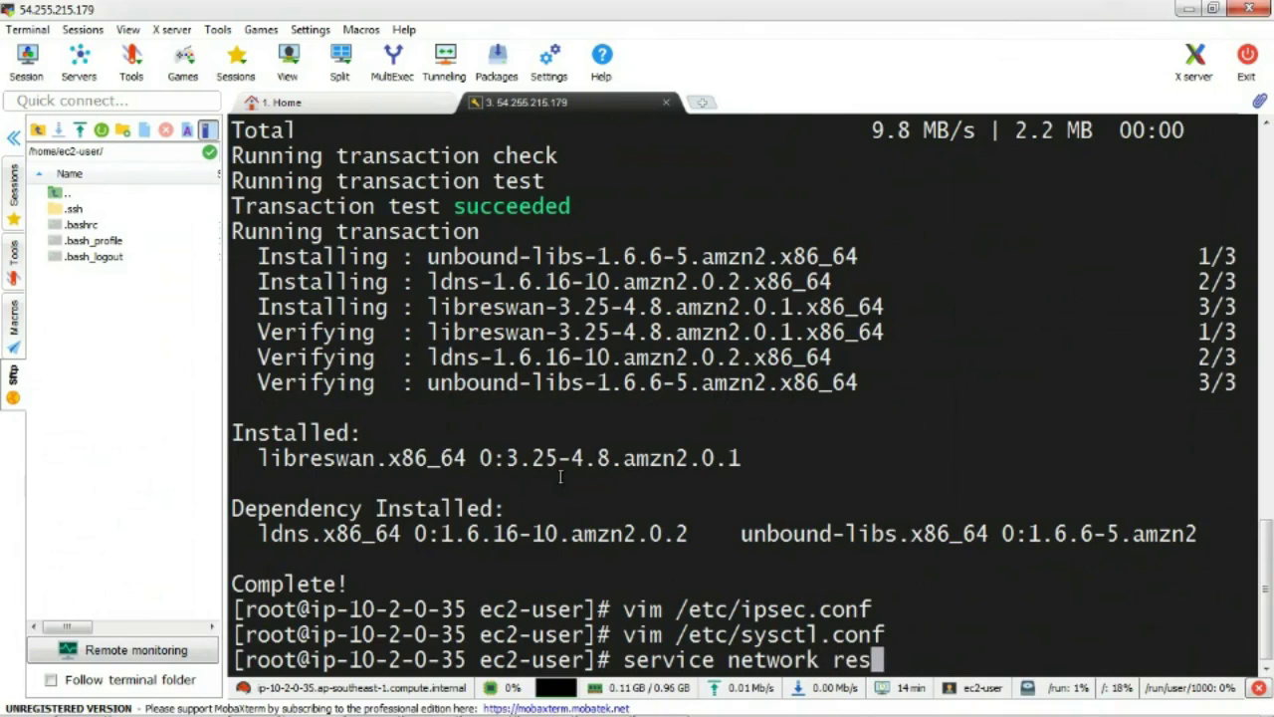
pyautogui.write('tart')
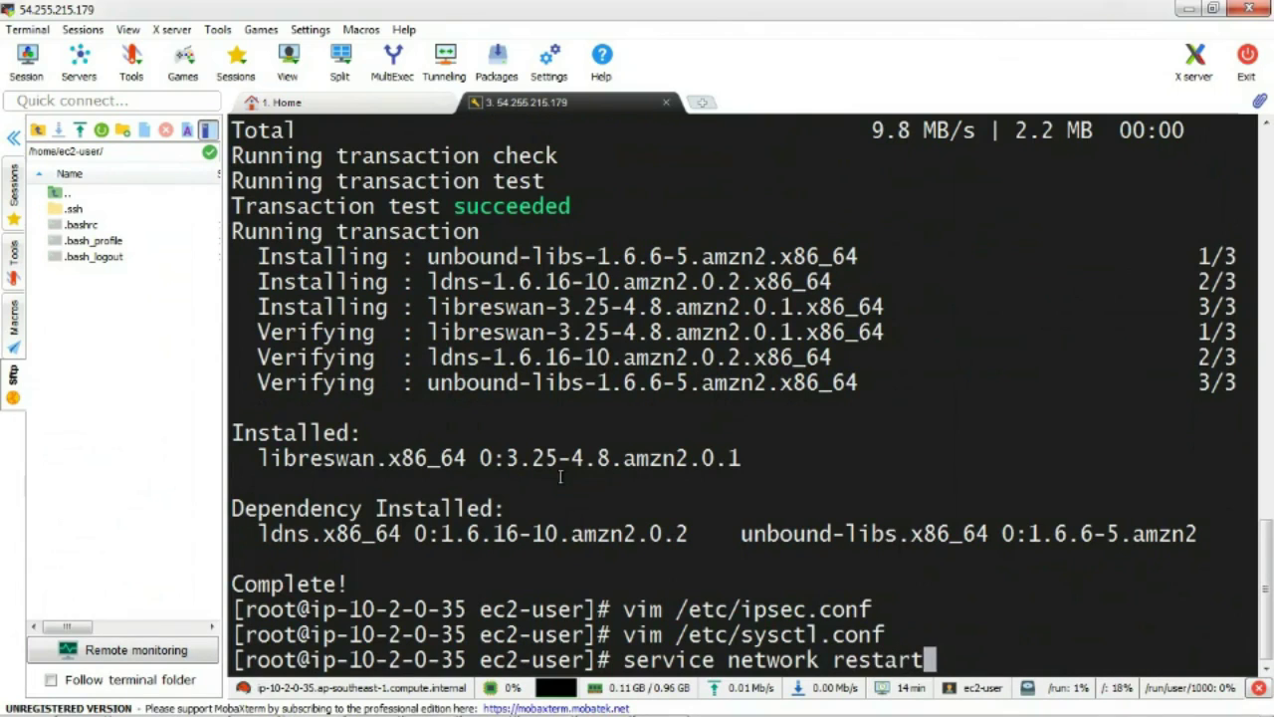
pyautogui.press('Return')
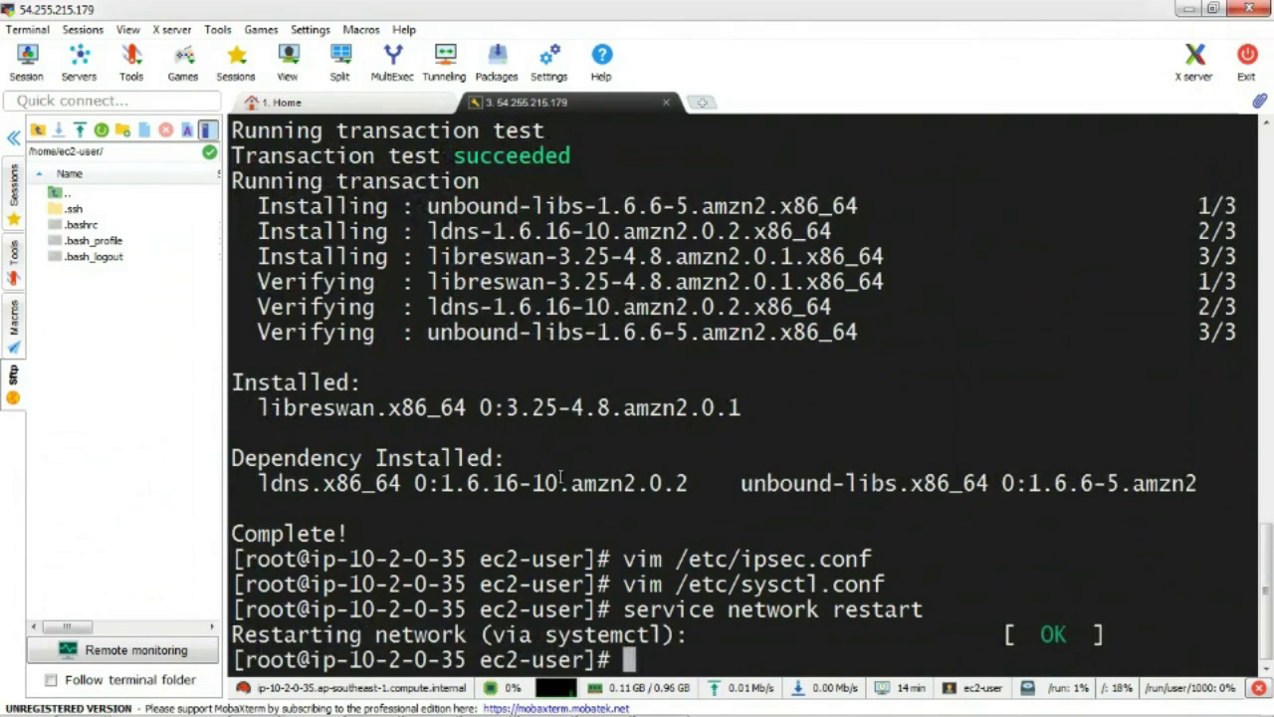
# - Open a new file /etc/ipsec.d/aws-vpn.conf in vim and enter insert mode
pyautogui.write('vim ')
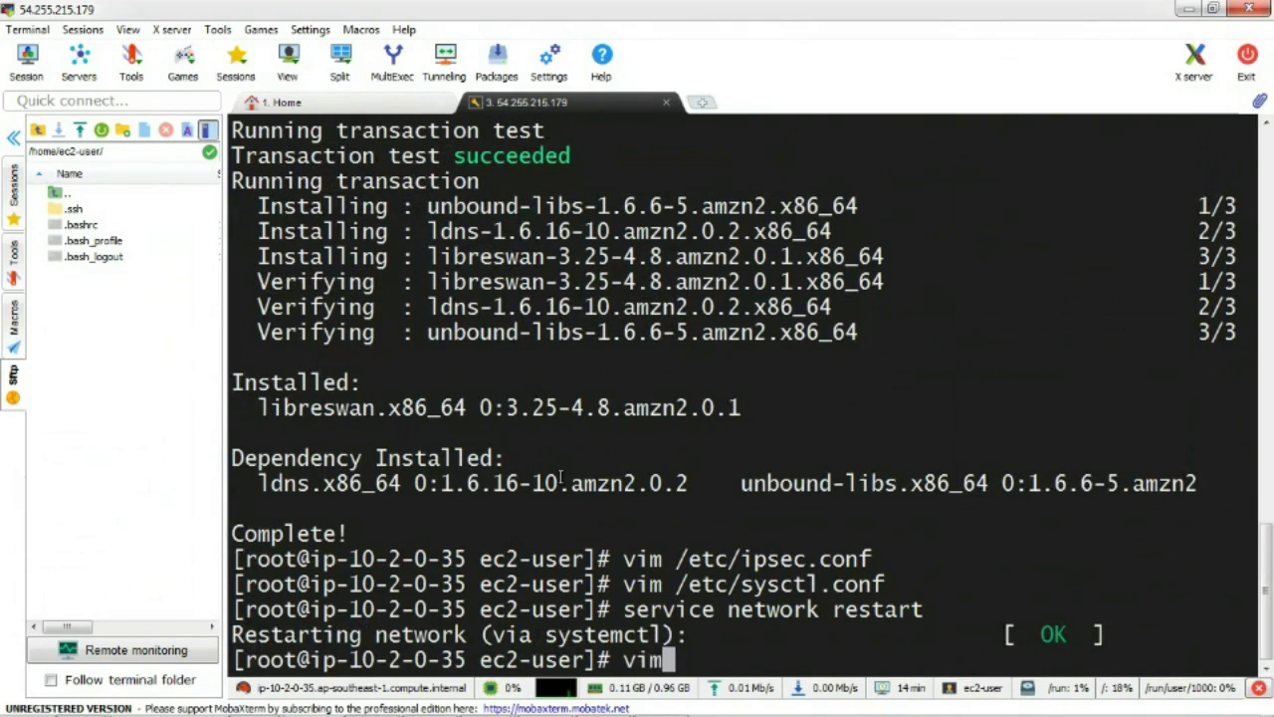
pyautogui.write('/etc/')
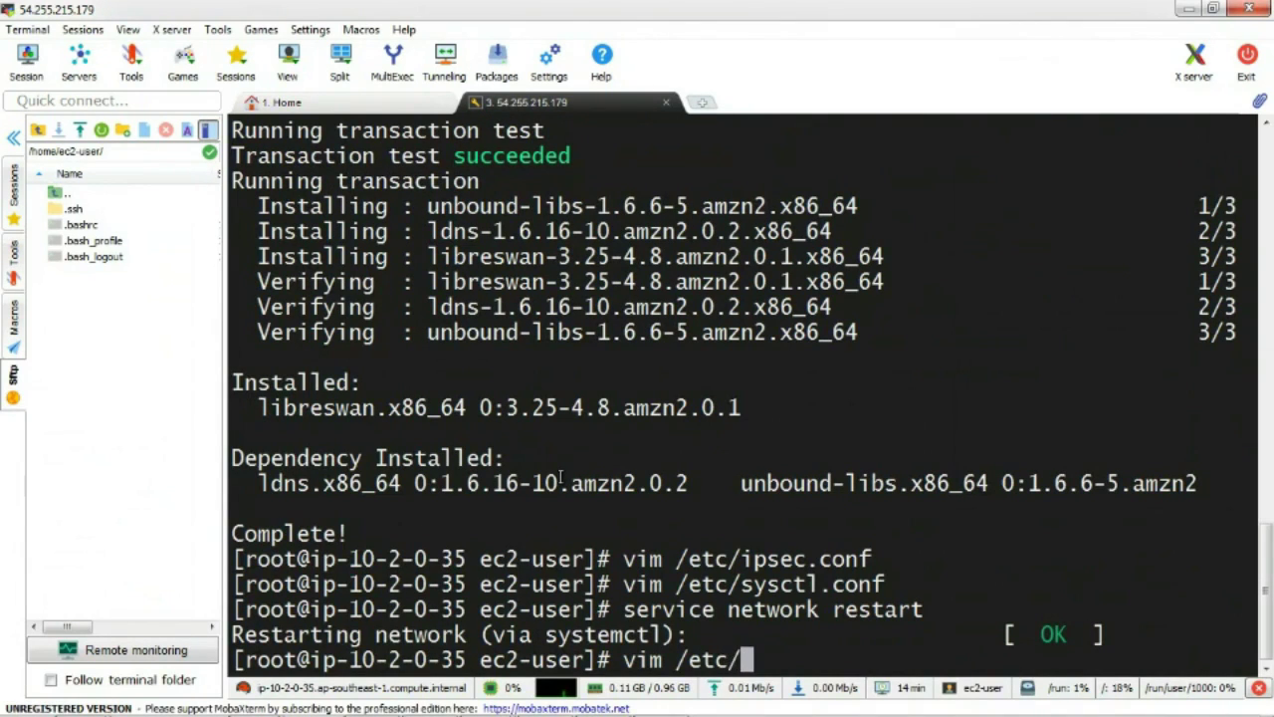
pyautogui.write('ip')
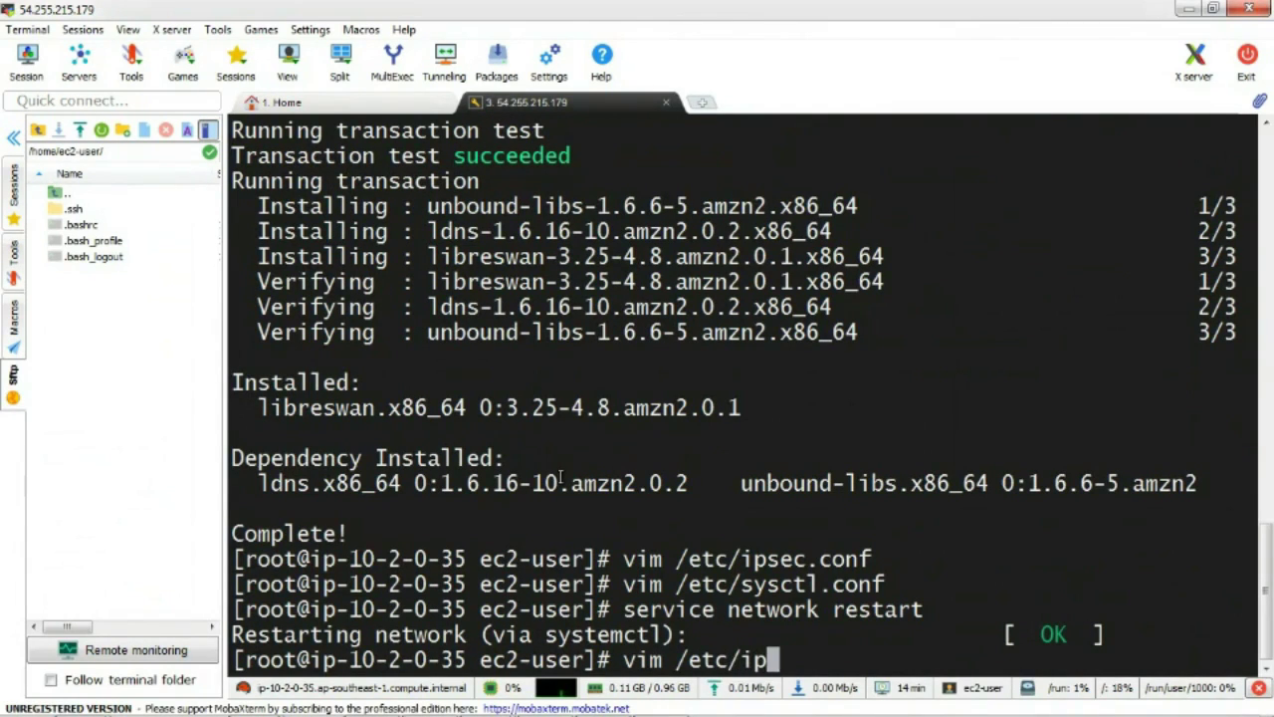
pyautogui.write('sec')
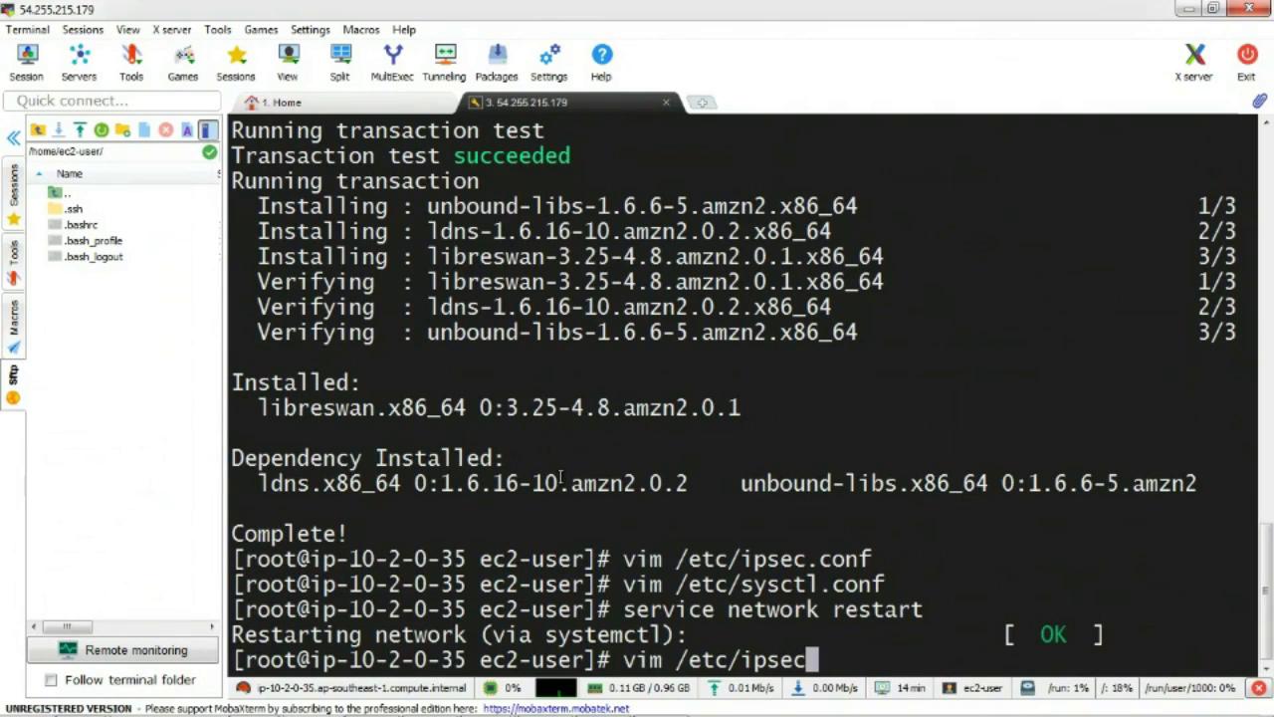
pyautogui.write('.d')
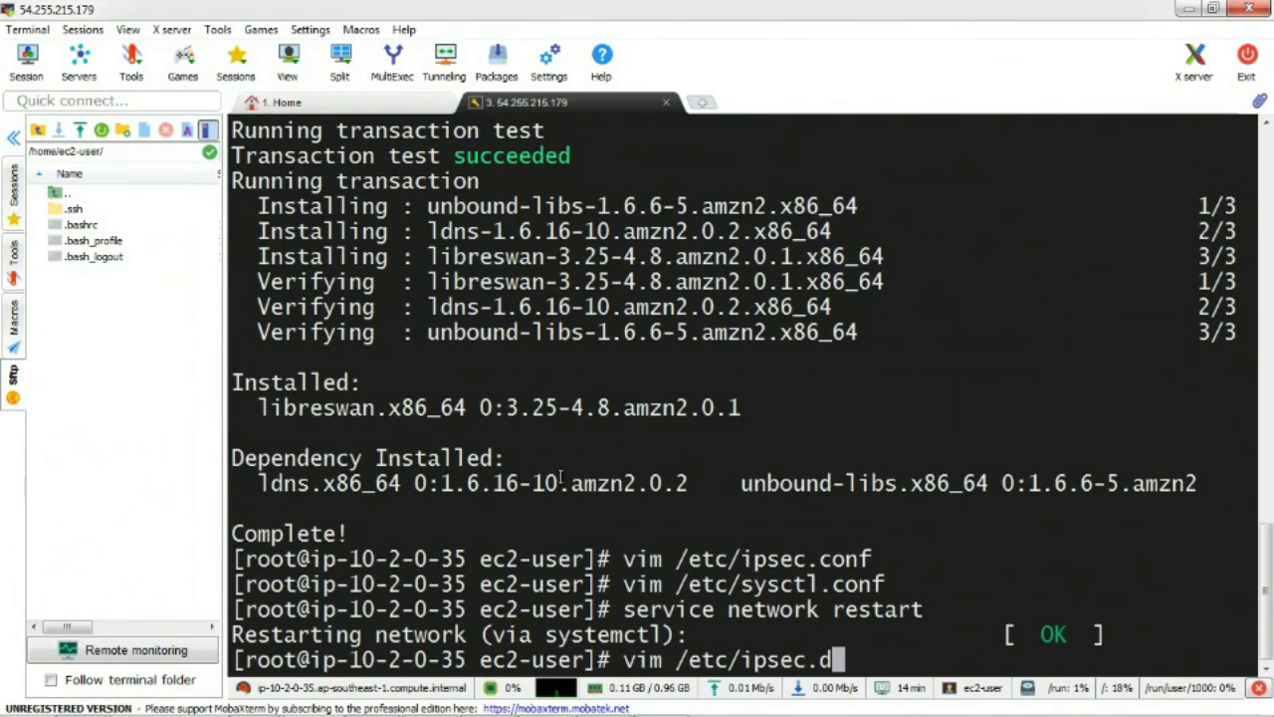
pyautogui.write('/aws')
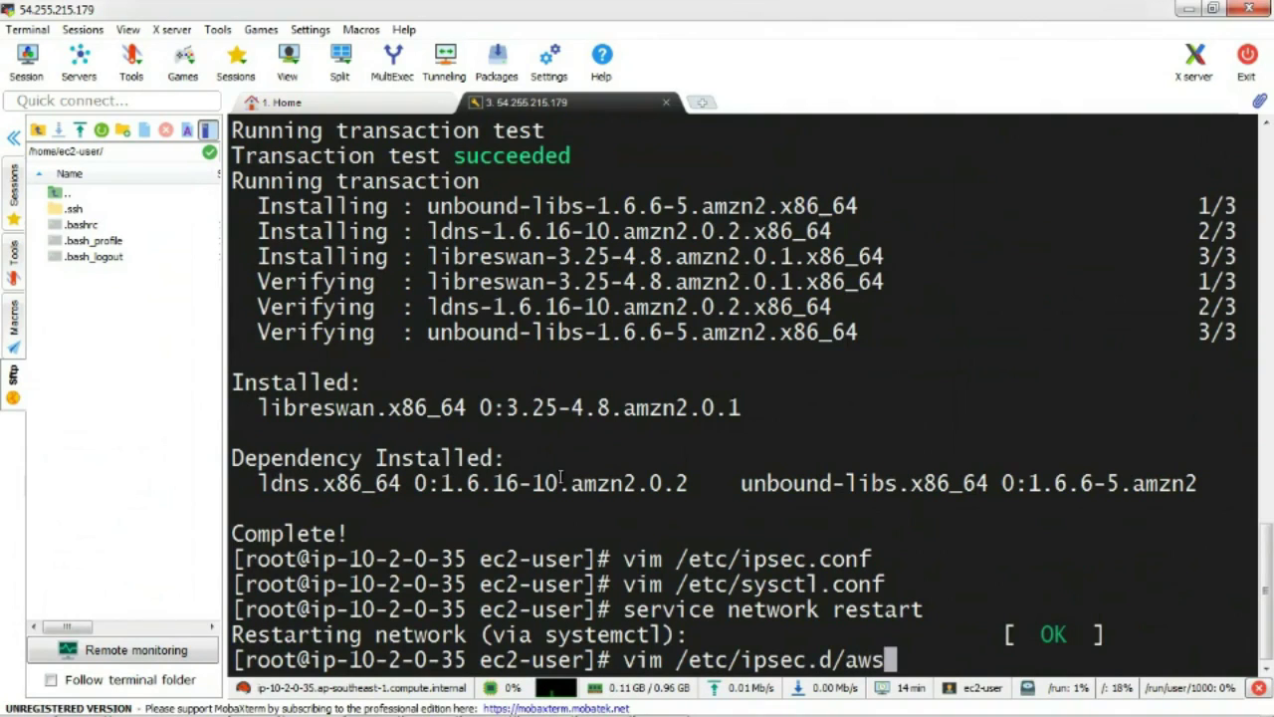
pyautogui.write('-vpn.')
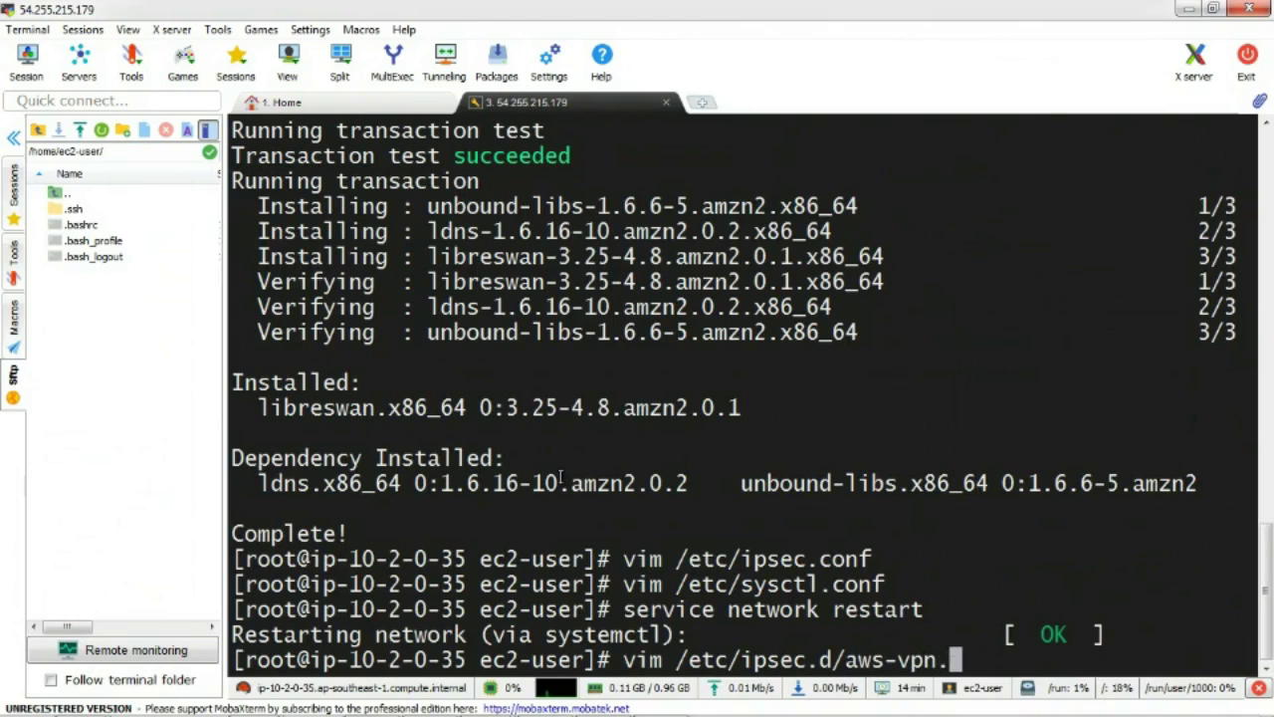
pyautogui.write('conf')
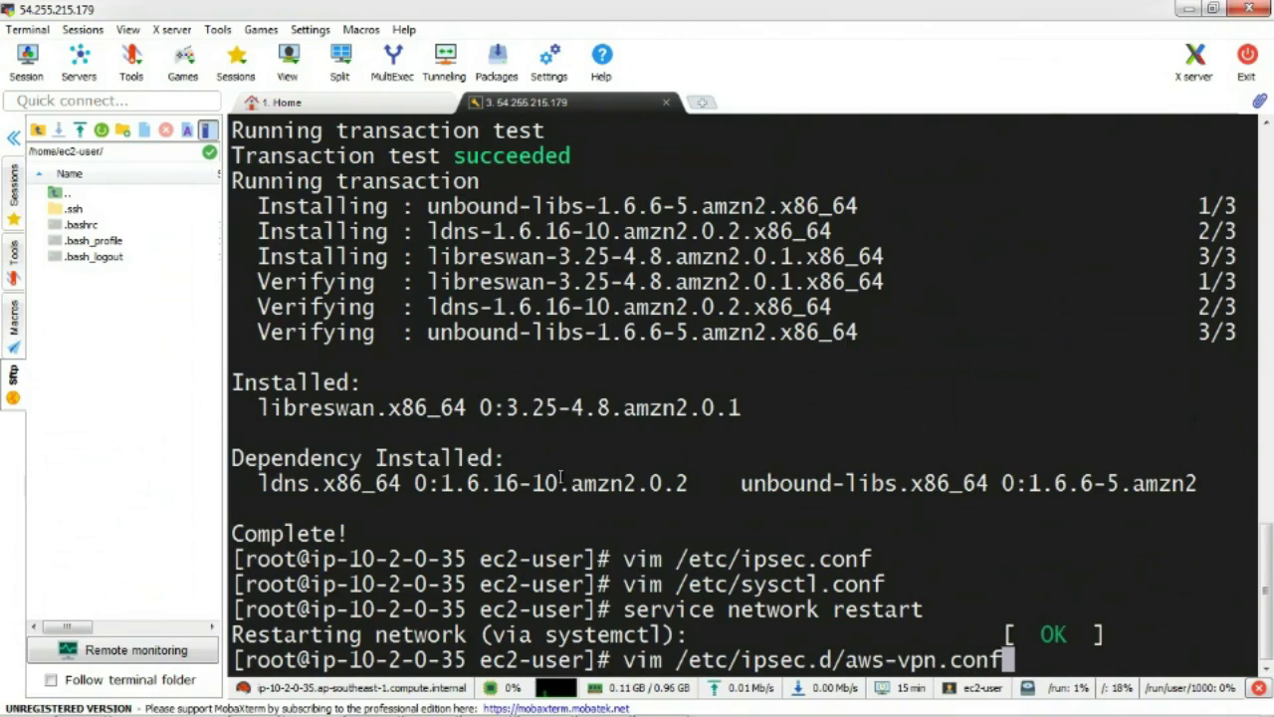
pyautogui.press('Return')
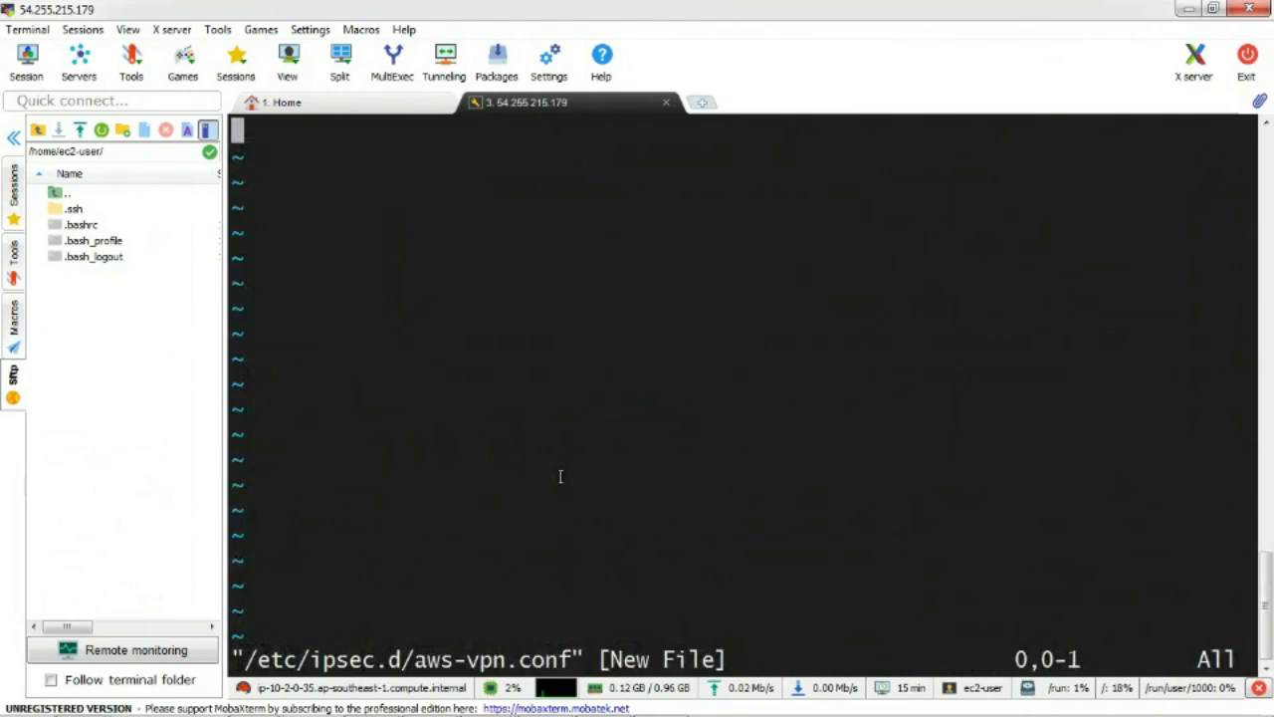
pyautogui.press('i')
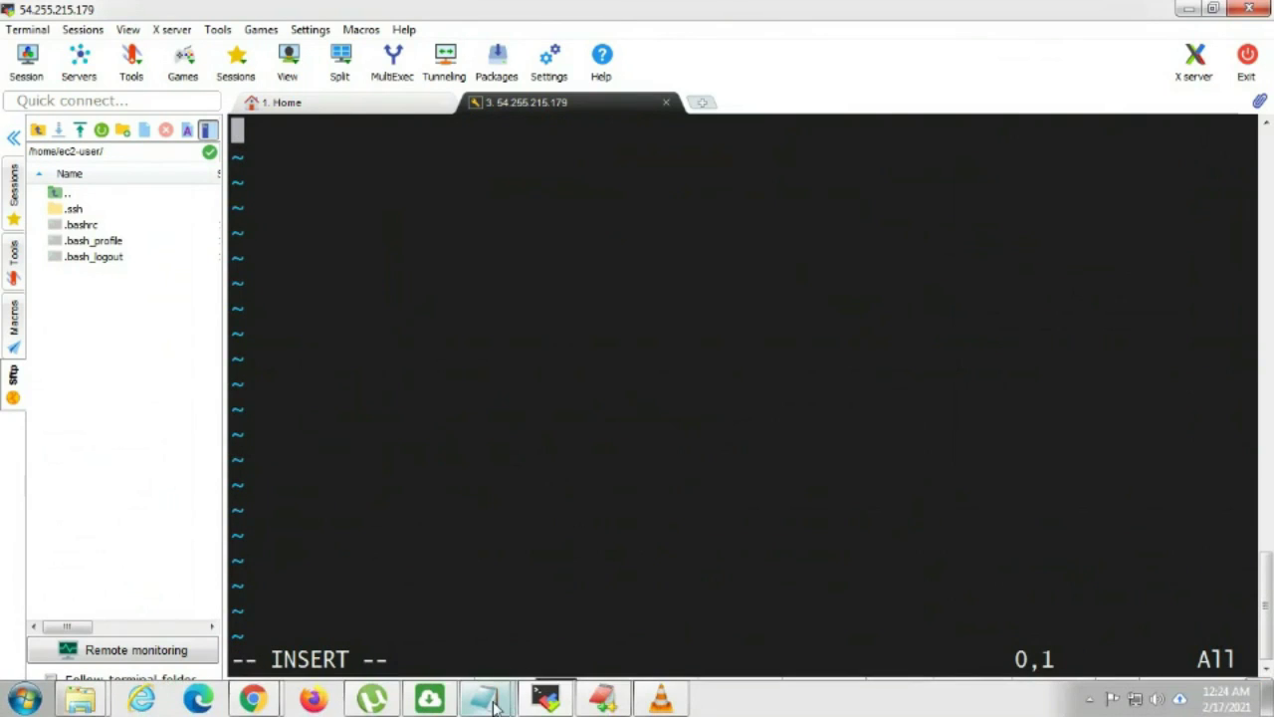
# - Switch to Chrome, show the downloaded VPN configuration text file in its folder, and open it in EditPlus
pyautogui.moveTo(495, 703)
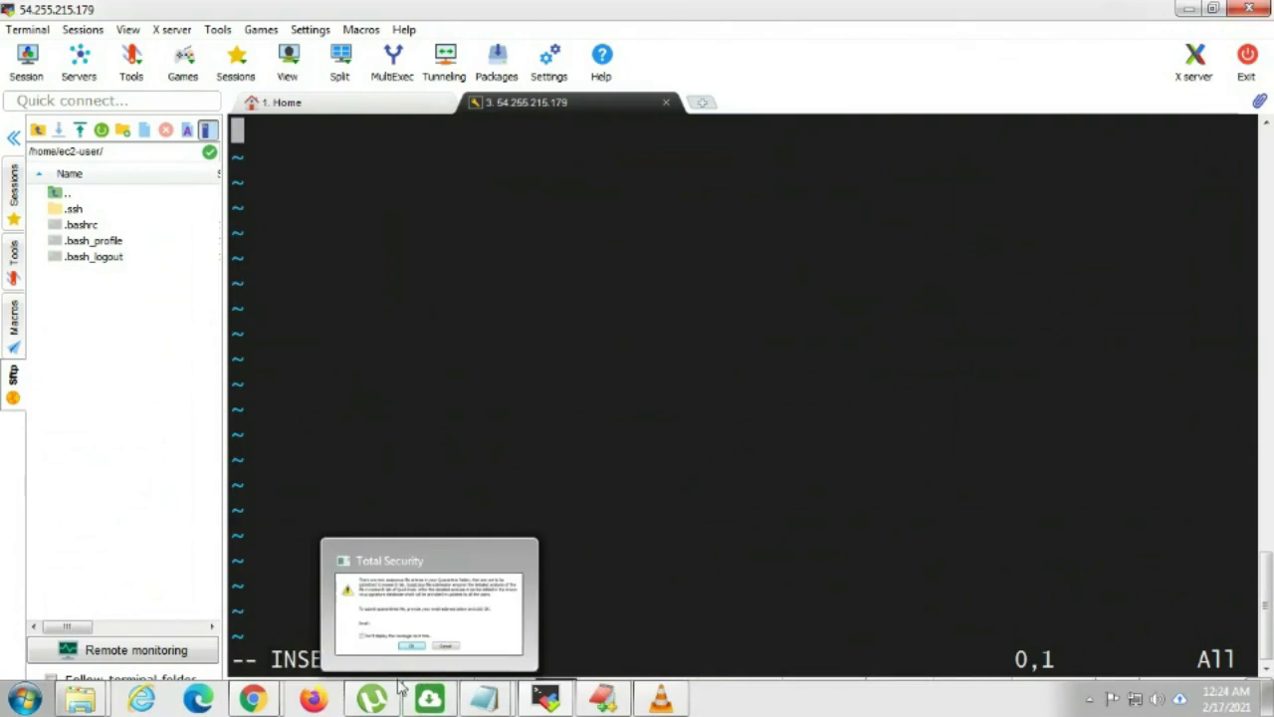
pyautogui.moveTo(257, 697)
pyautogui.click(219, 644)
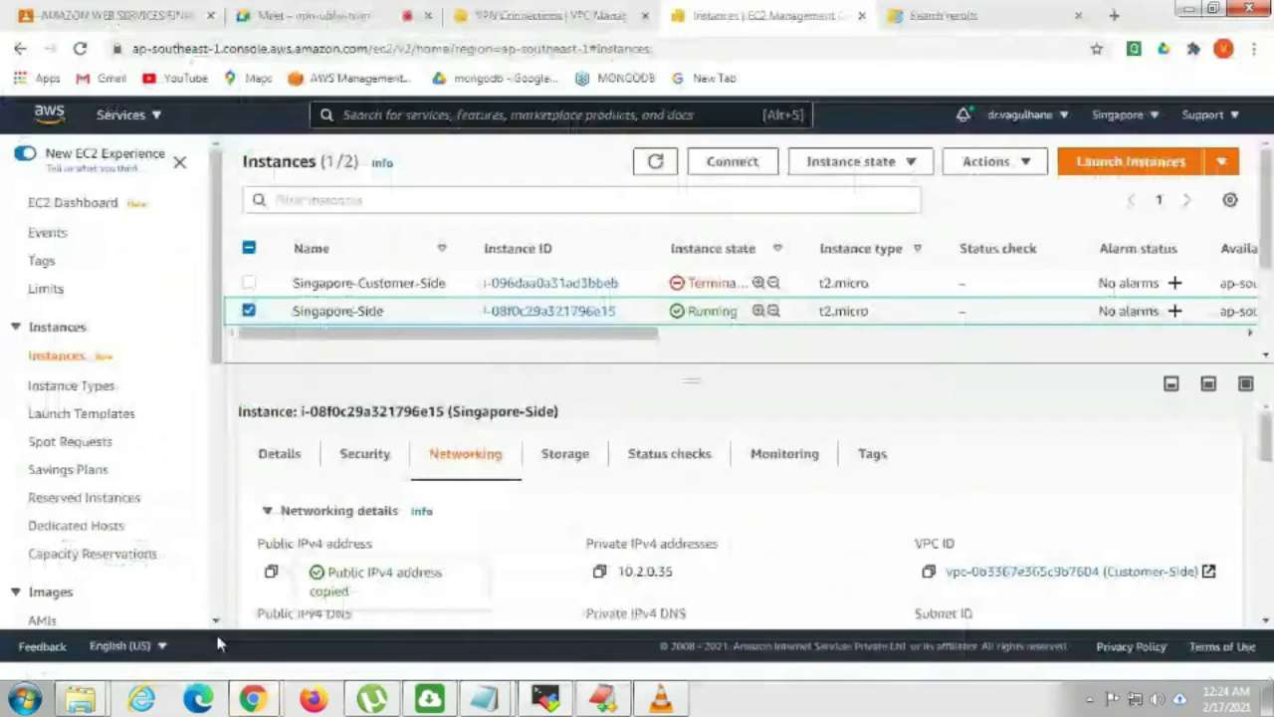
pyautogui.click(604, 698)
pyautogui.click(1257, 8)
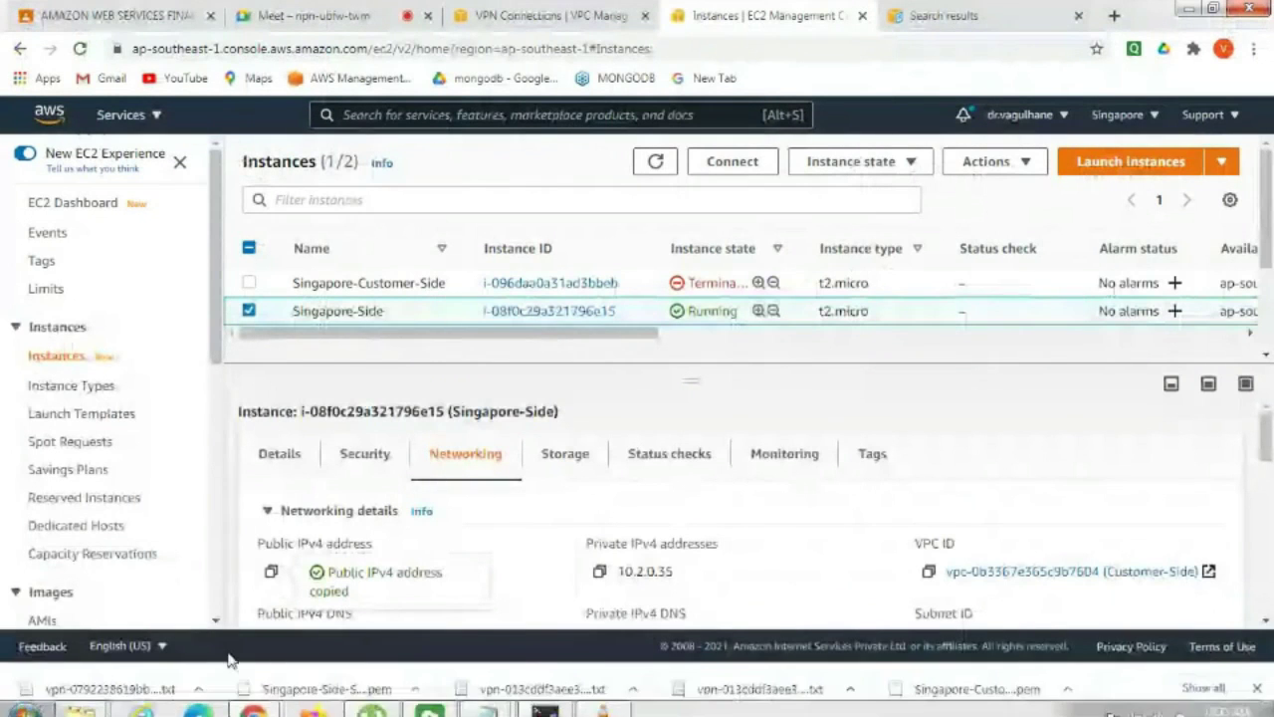
pyautogui.click(198, 689)
pyautogui.click(253, 626)
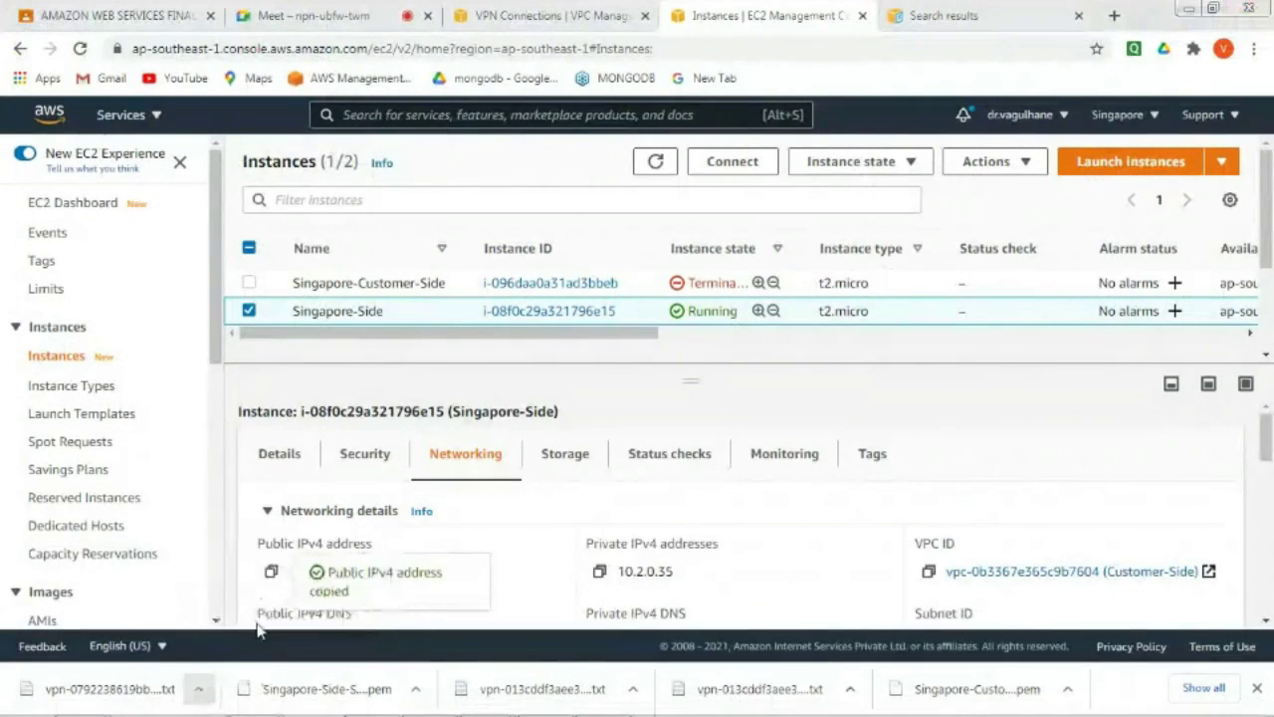
pyautogui.rightClick(432, 309)
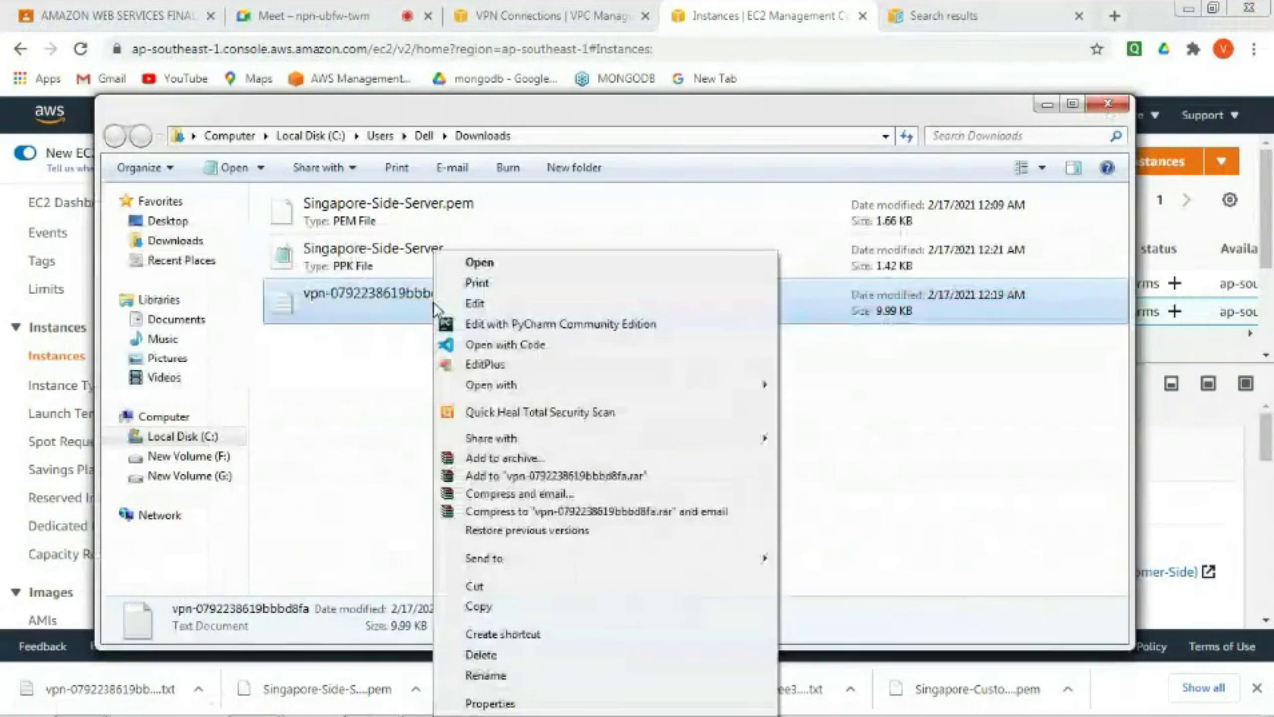
pyautogui.click(476, 370)
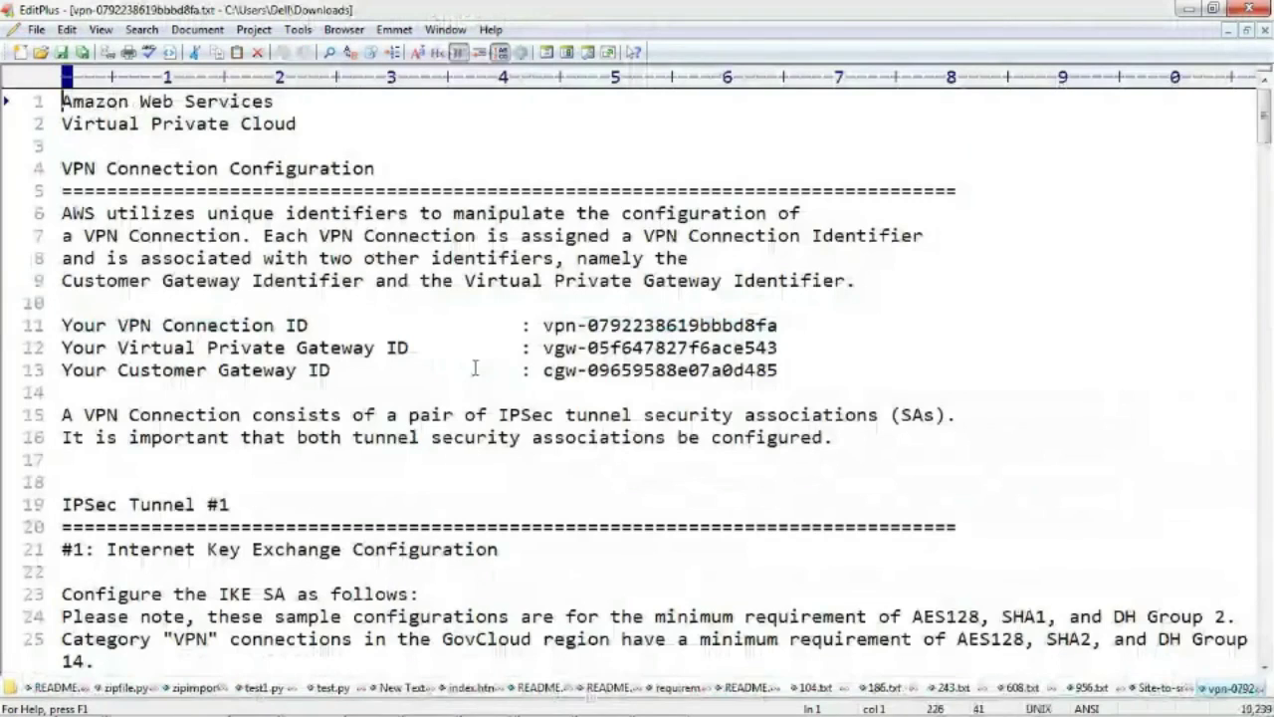
# - Switch to the Site-to-site-VPN notes in Notepad and examine the tunnel connection settings for aws-vpn.conf
pyautogui.moveTo(485, 699)
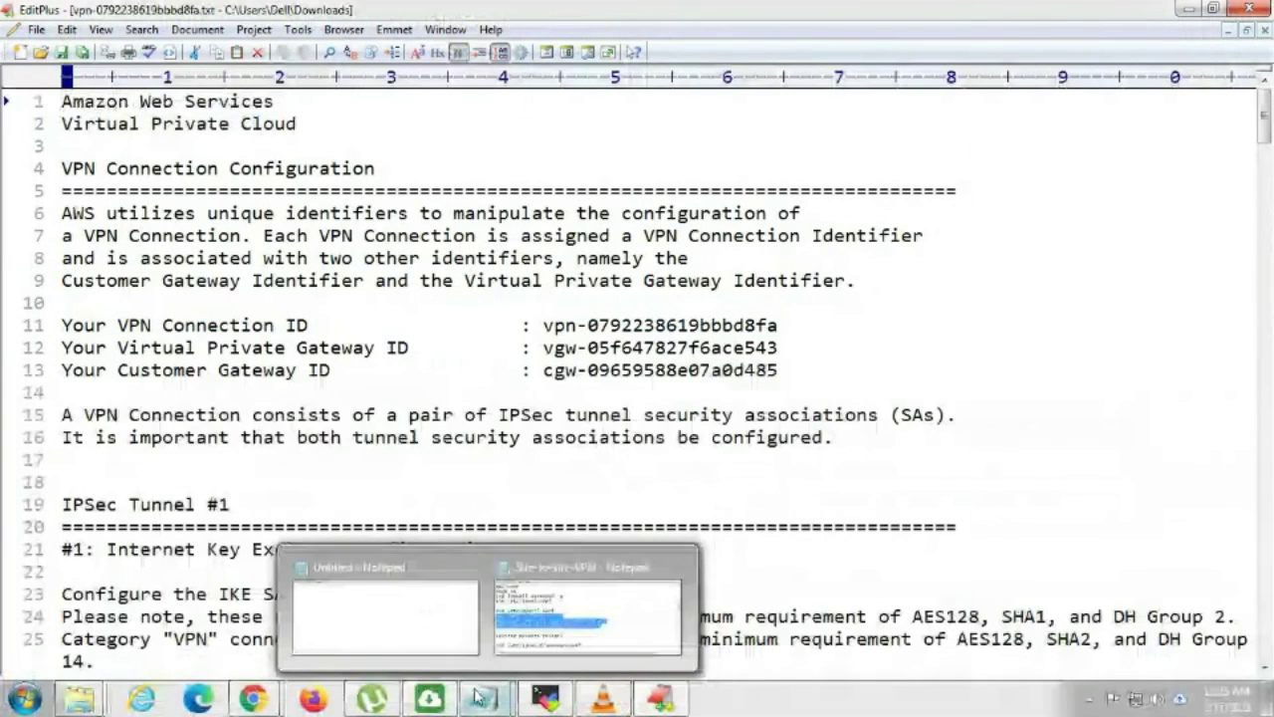
pyautogui.click(584, 617)
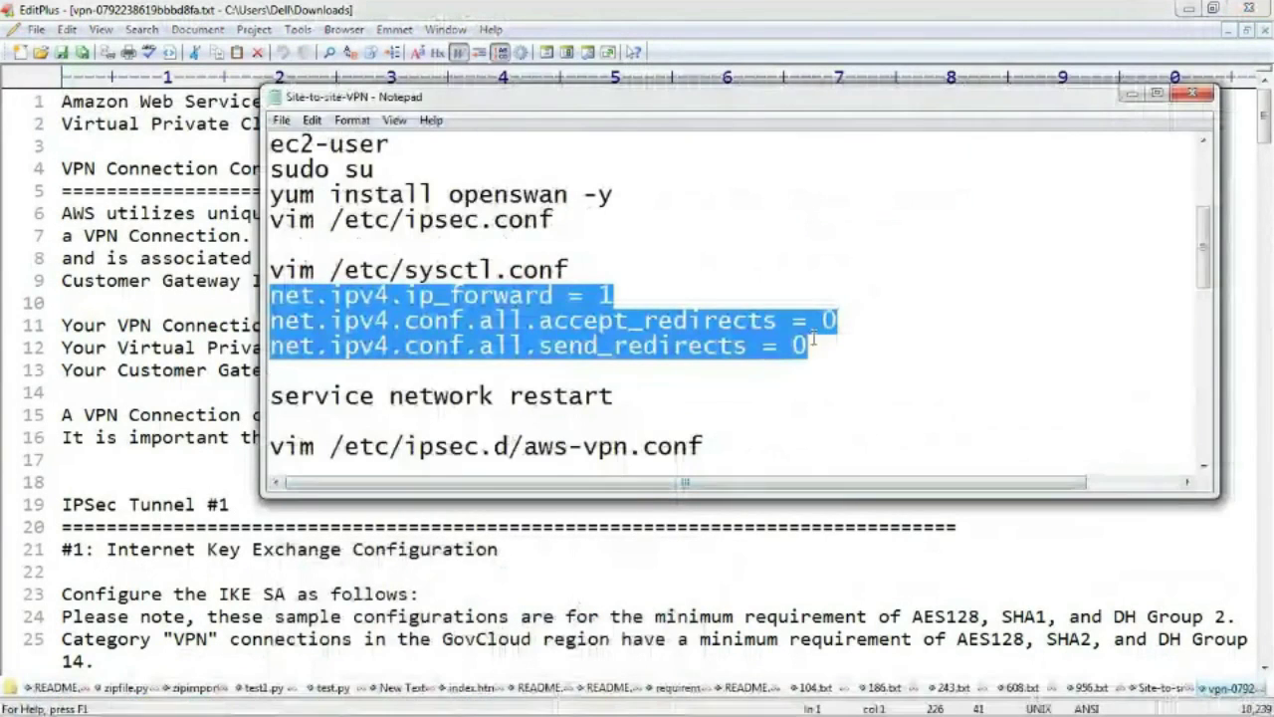
pyautogui.click(912, 381)
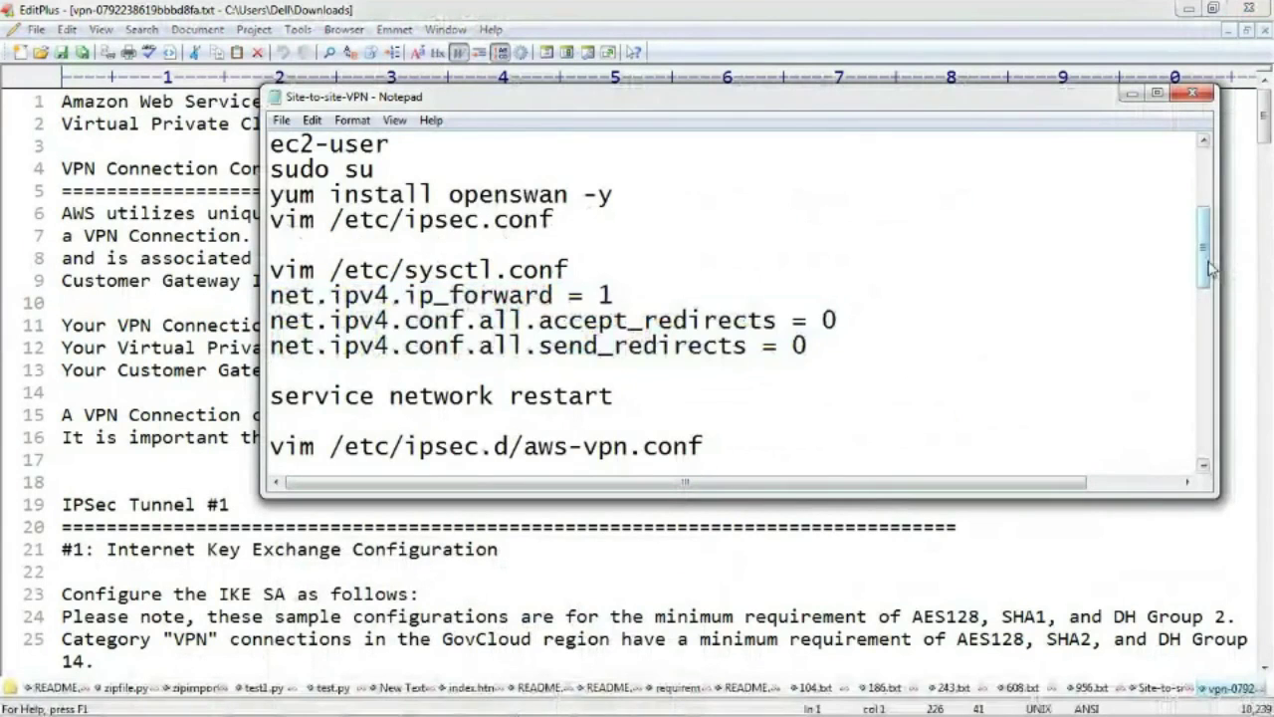
pyautogui.scroll(-1, 1206, 284)
pyautogui.moveTo(1211, 283); pyautogui.dragTo(1215, 368)
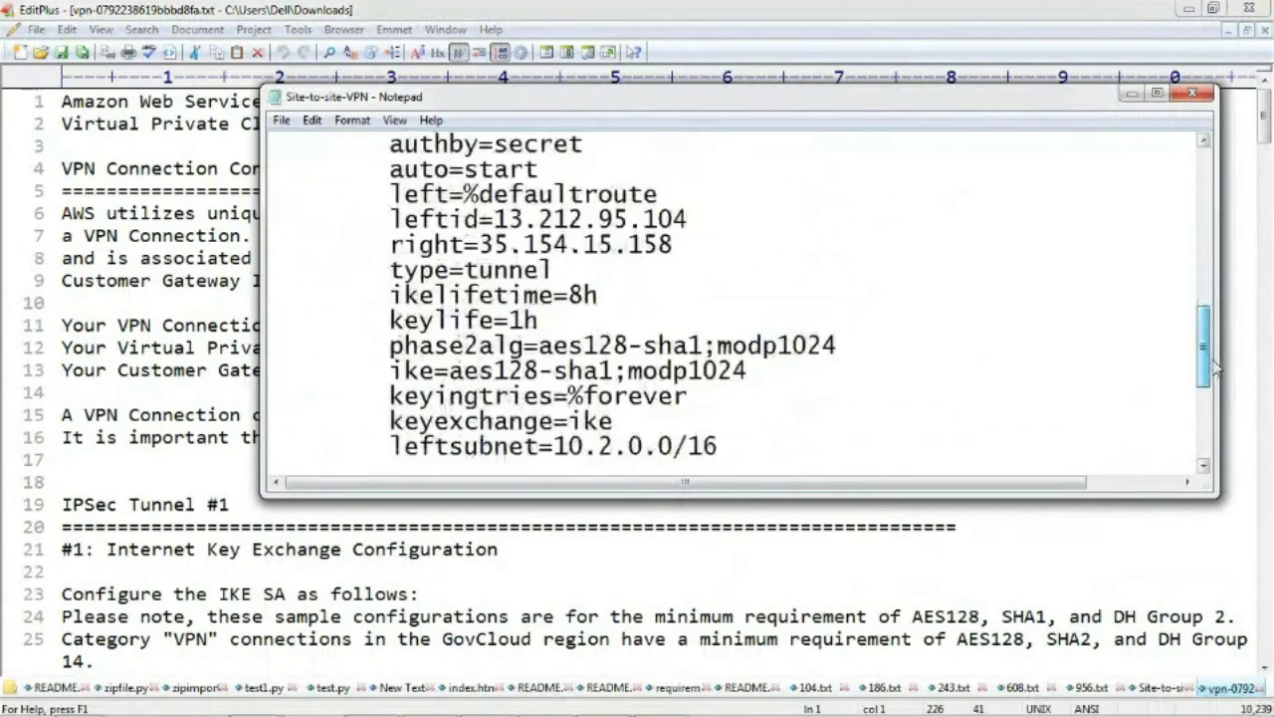
# - Copy the Customer Gateway outside IP address from the VPN configuration file and set leftid=54.255.215.179 in the Site-to-site-VPN notes in Notepad
pyautogui.click(1194, 504)
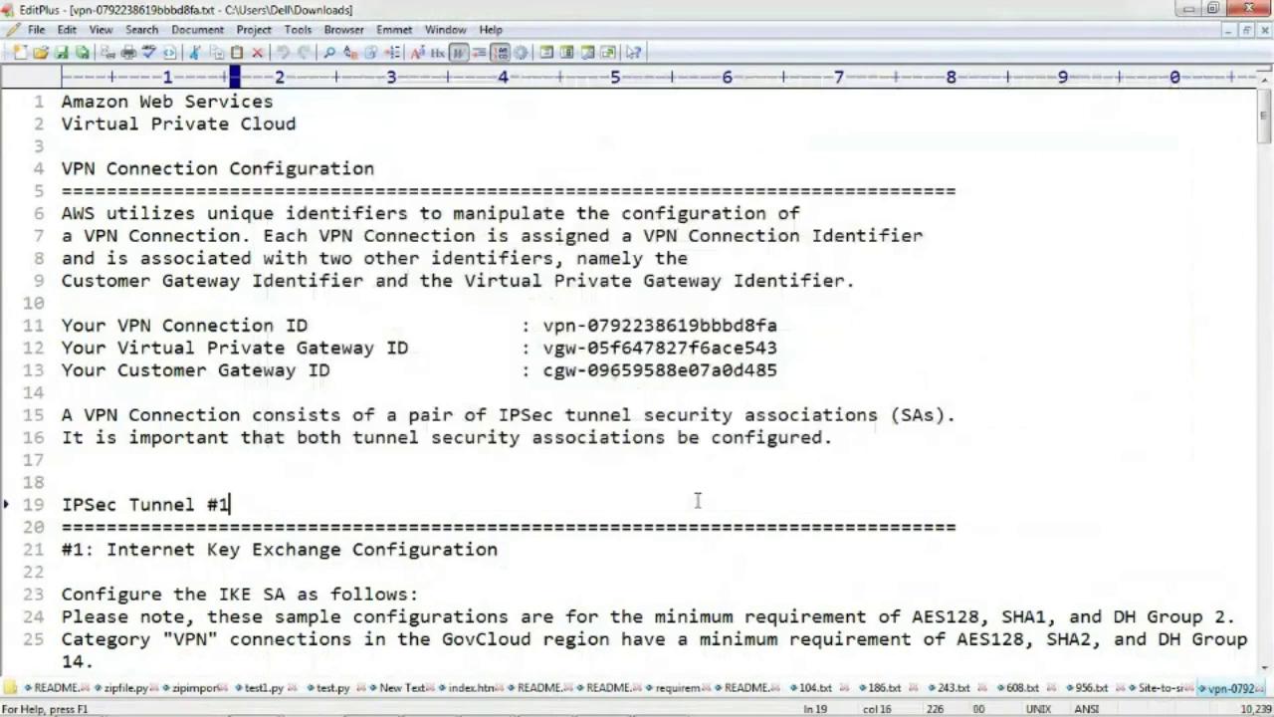
pyautogui.moveTo(1267, 139); pyautogui.dragTo(1269, 325)
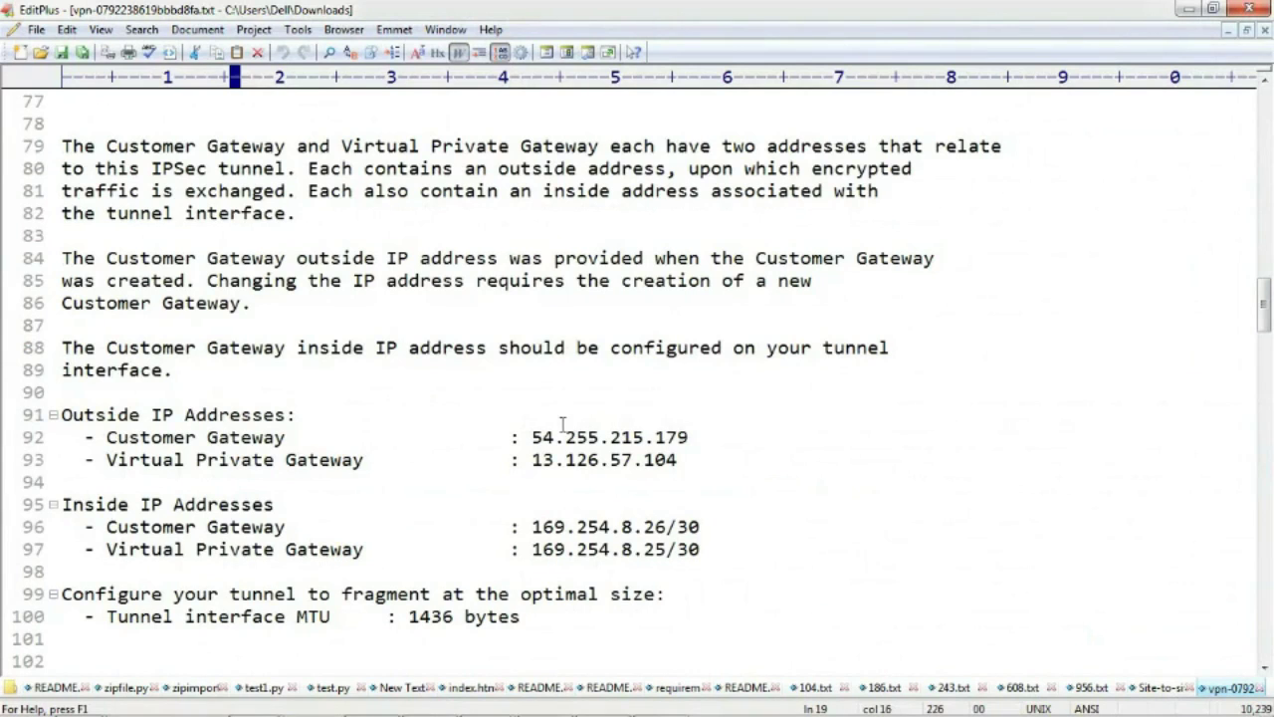
pyautogui.moveTo(534, 439); pyautogui.dragTo(689, 439)
pyautogui.hotkey('ctrl', 'c')
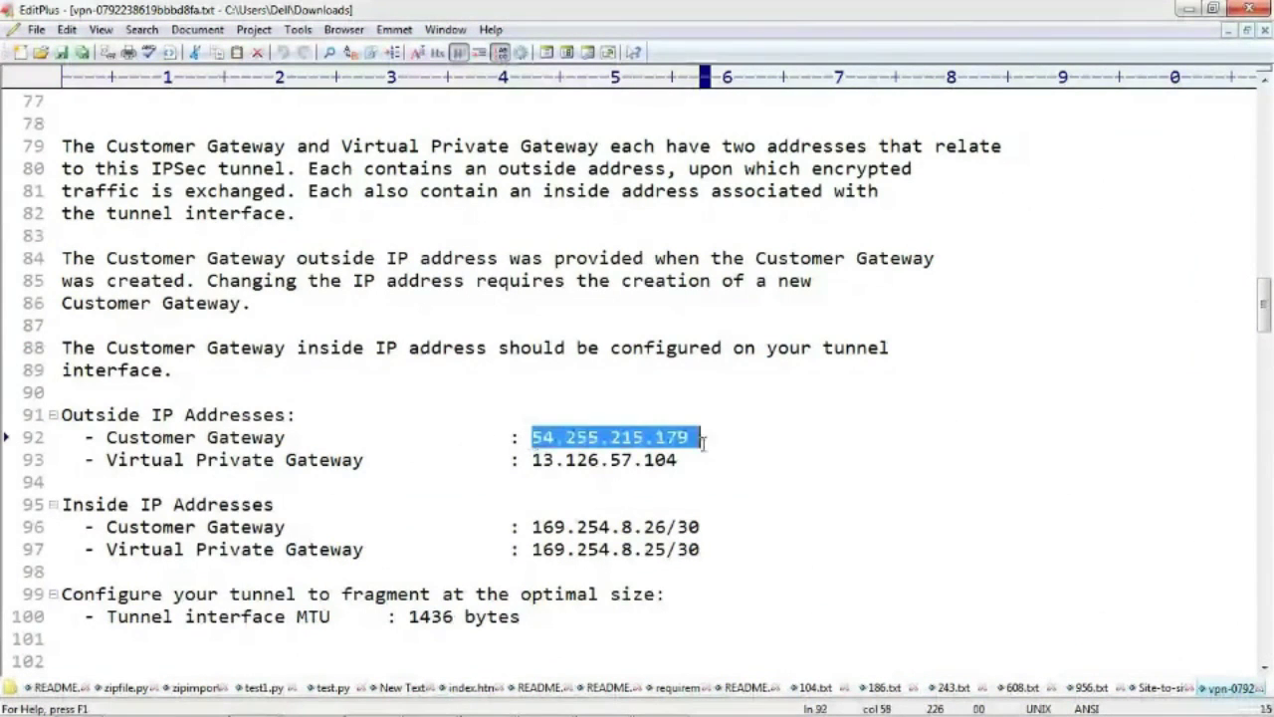
pyautogui.rightClick(662, 439)
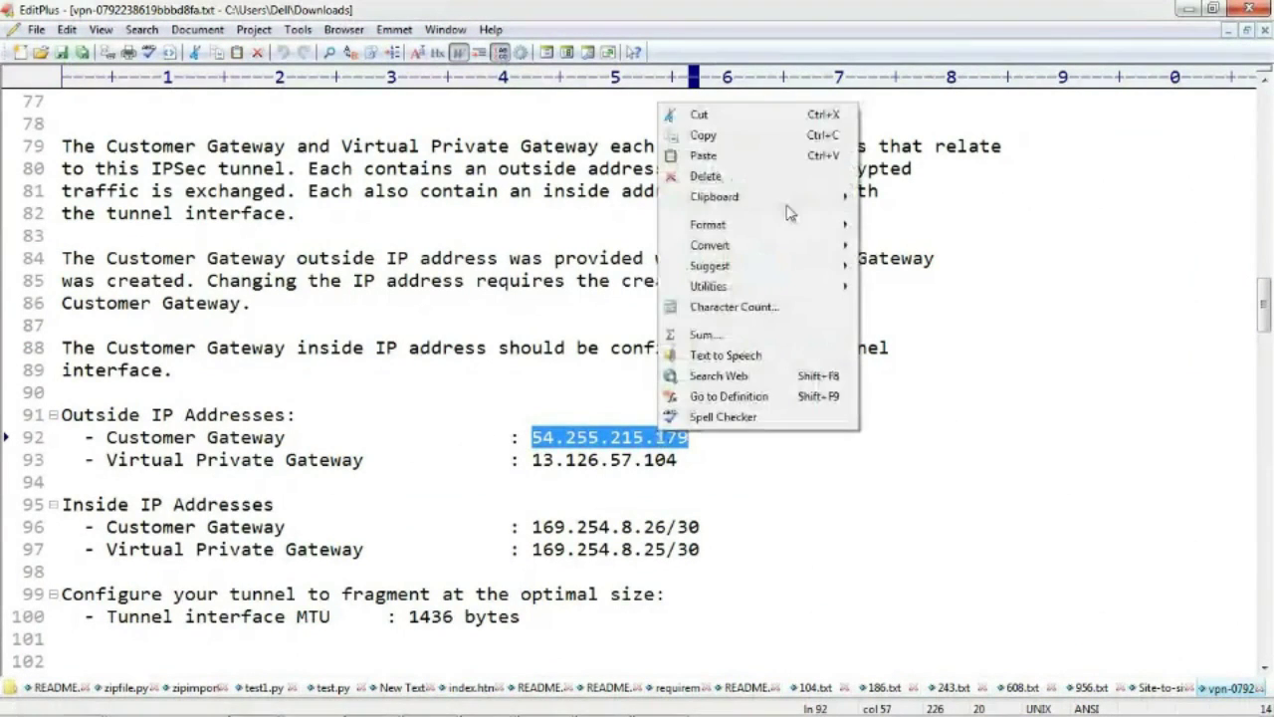
pyautogui.click(777, 134)
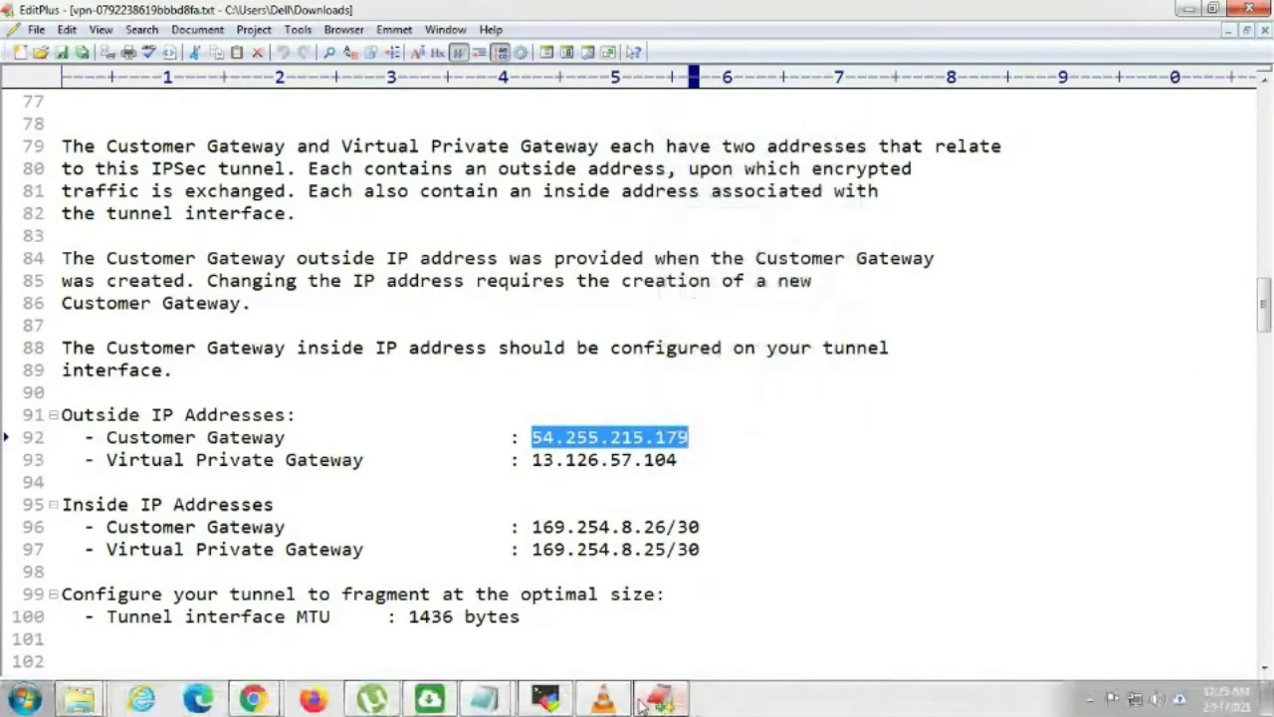
pyautogui.moveTo(484, 699)
pyautogui.click(533, 630)
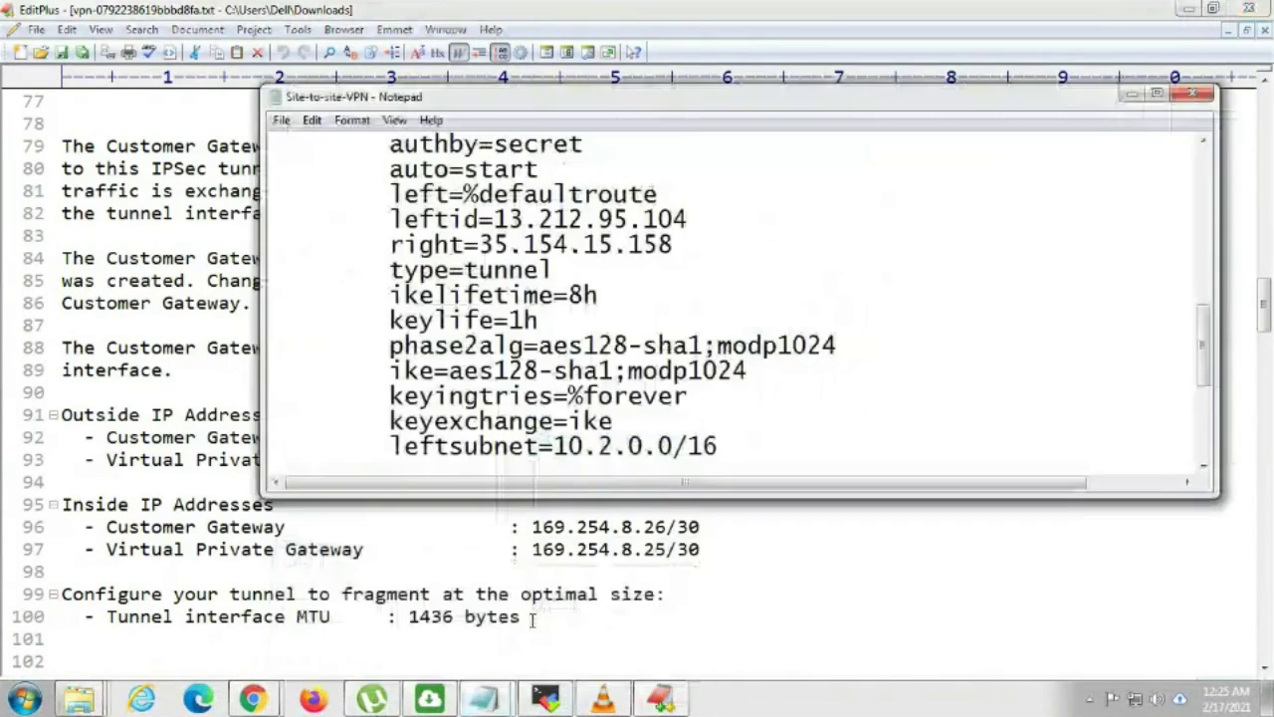
pyautogui.moveTo(688, 221); pyautogui.dragTo(501, 219)
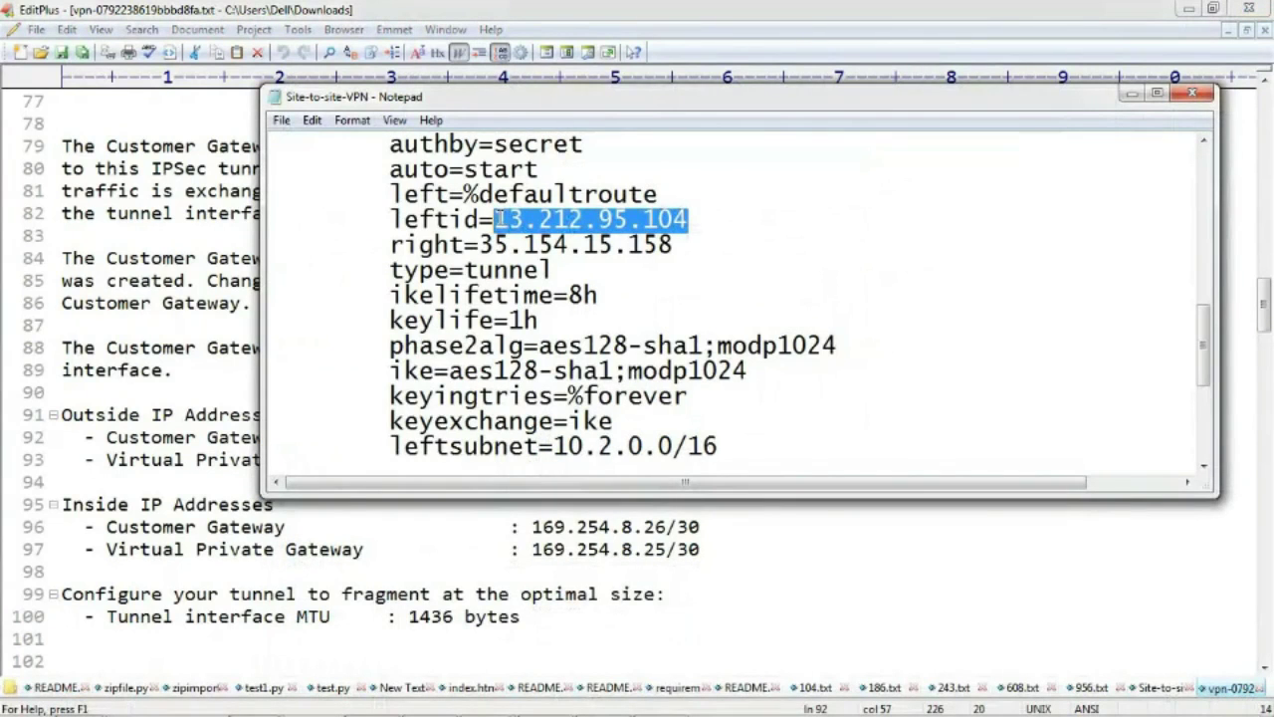
pyautogui.hotkey('ctrl', 'v')
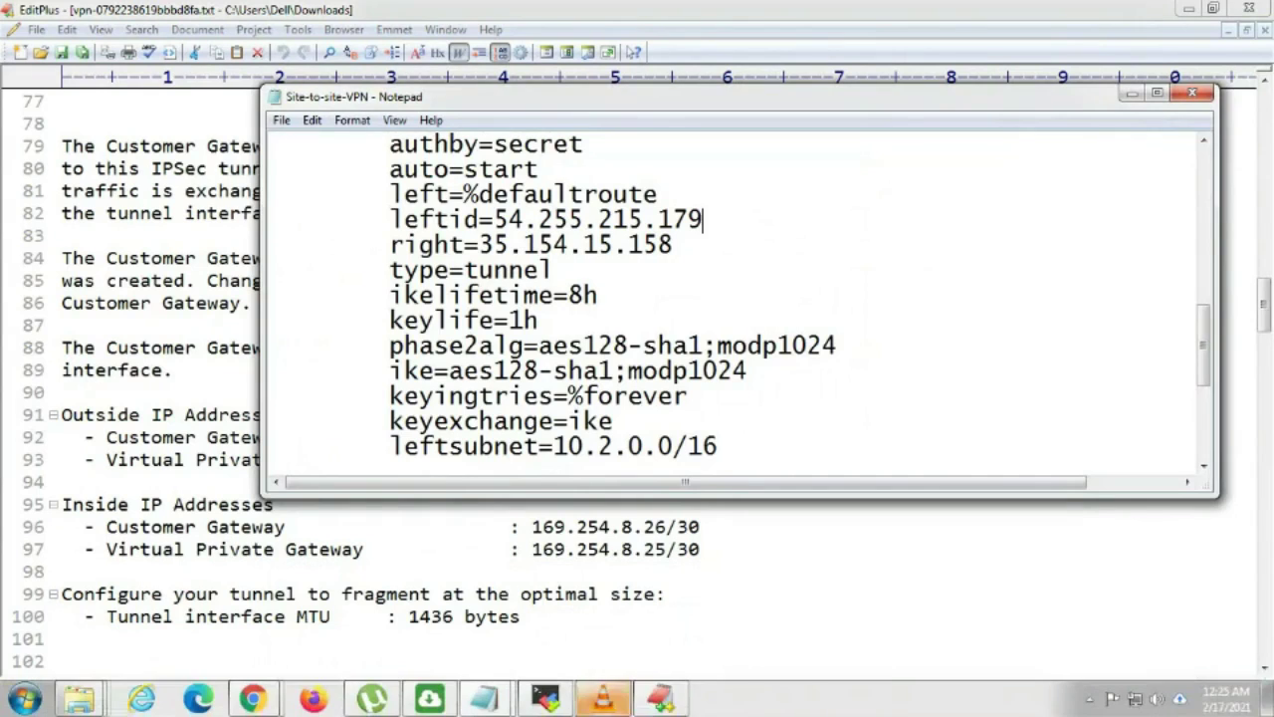
# - Copy the Virtual Private Gateway outside IP address from the EditPlus file and set right=13.126.57.104 in the Notepad tunnel settings
pyautogui.click(659, 707)
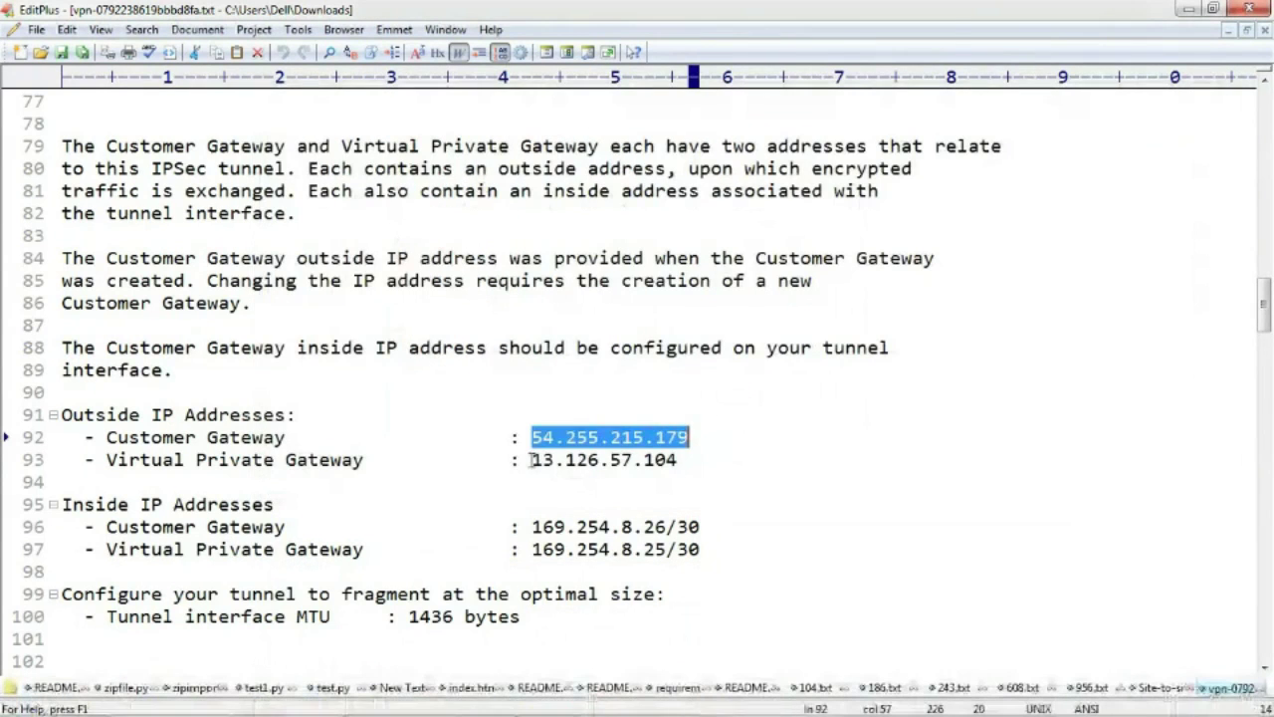
pyautogui.moveTo(531, 460); pyautogui.dragTo(679, 463)
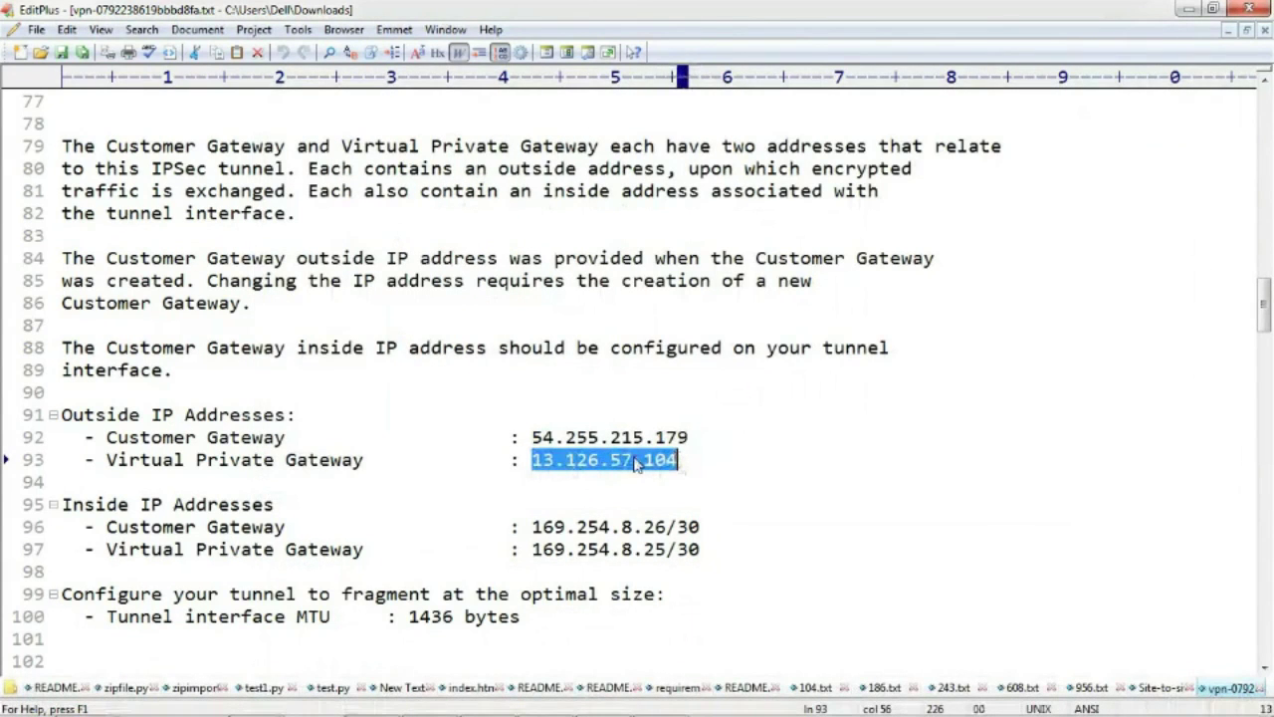
pyautogui.rightClick(636, 462)
pyautogui.click(734, 177)
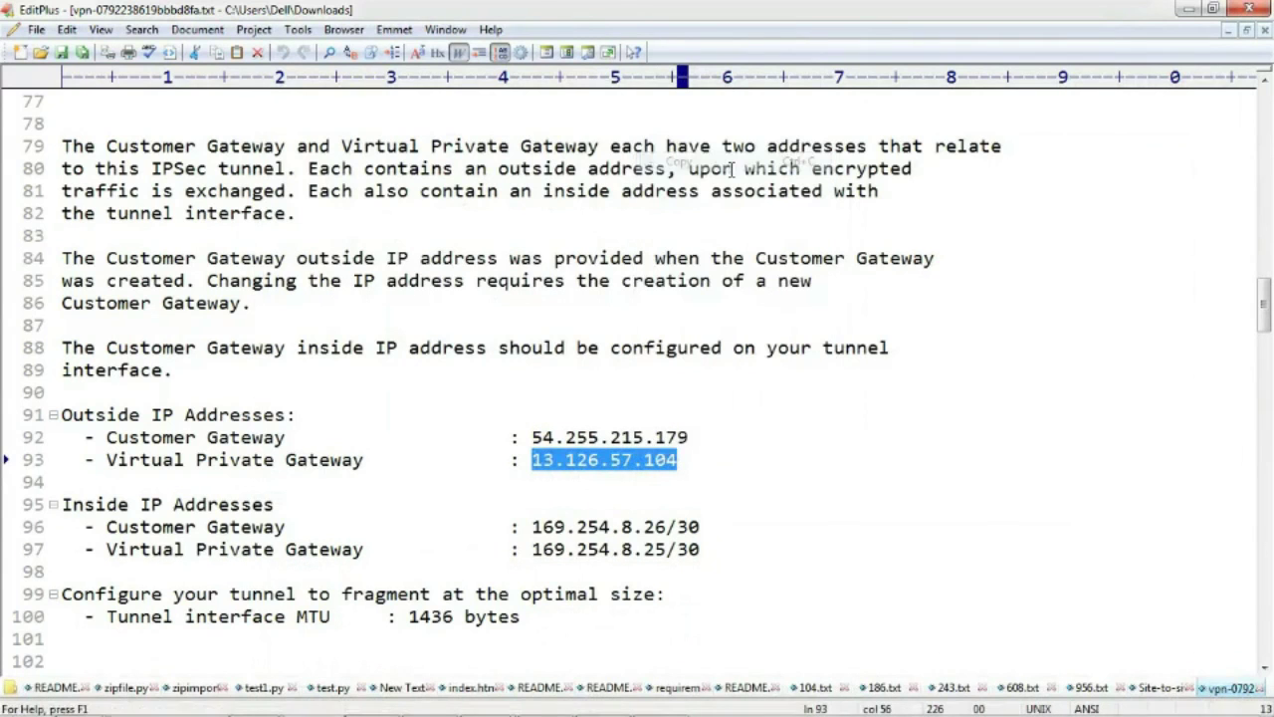
pyautogui.click(657, 703)
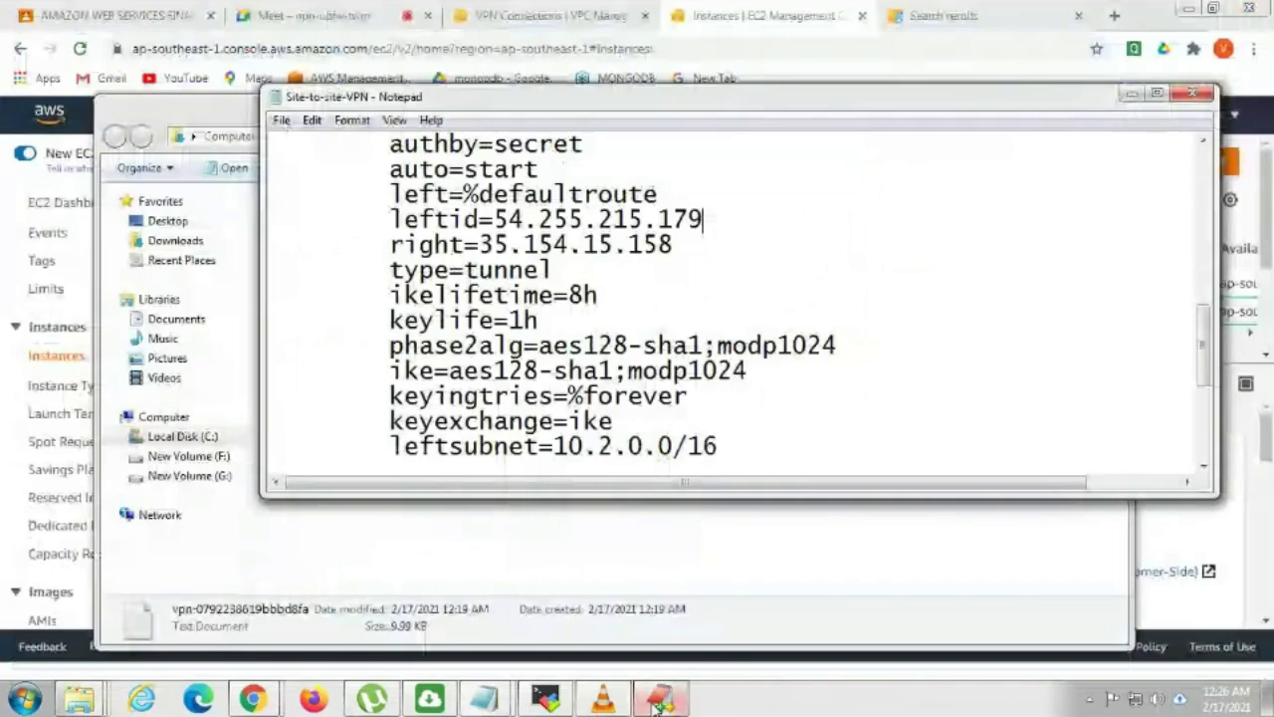
pyautogui.moveTo(675, 245); pyautogui.dragTo(483, 247)
pyautogui.hotkey('ctrl', 'v')
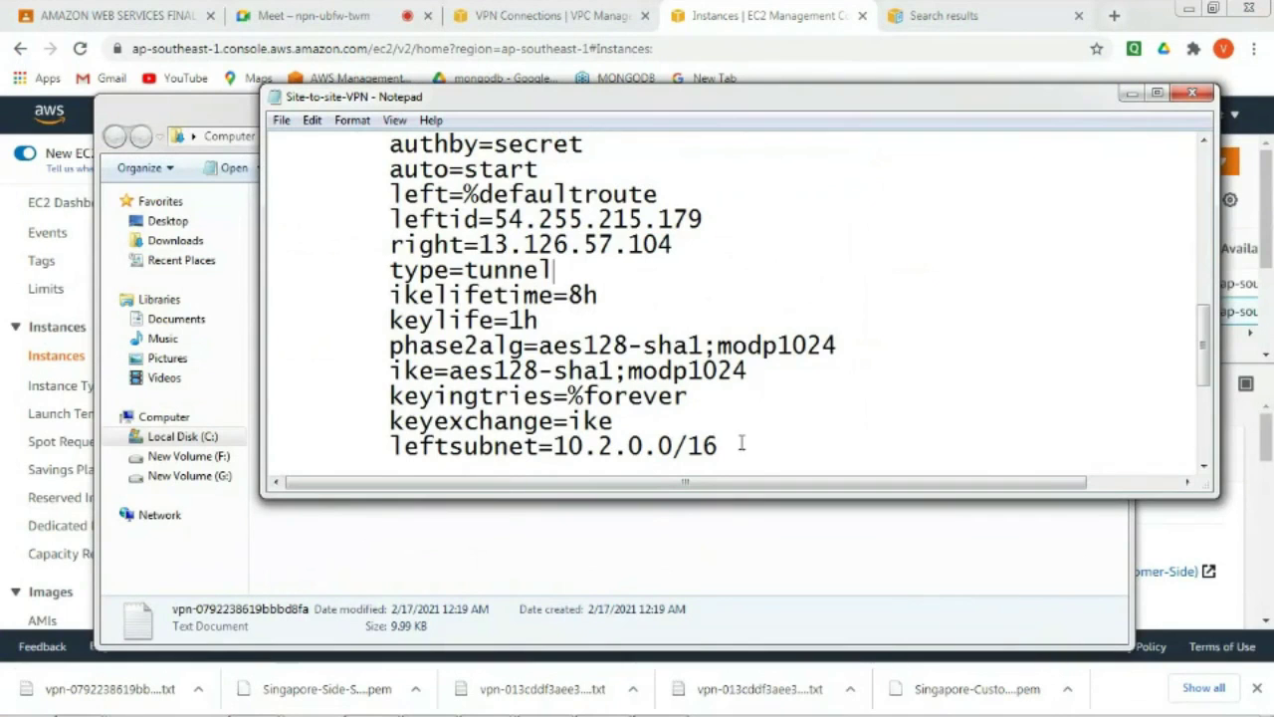
# - Copy the whole conn Tunnel1 block from the notes, through the dpdaction=restart_by_peer line
pyautogui.moveTo(1205, 368); pyautogui.dragTo(1205, 294)
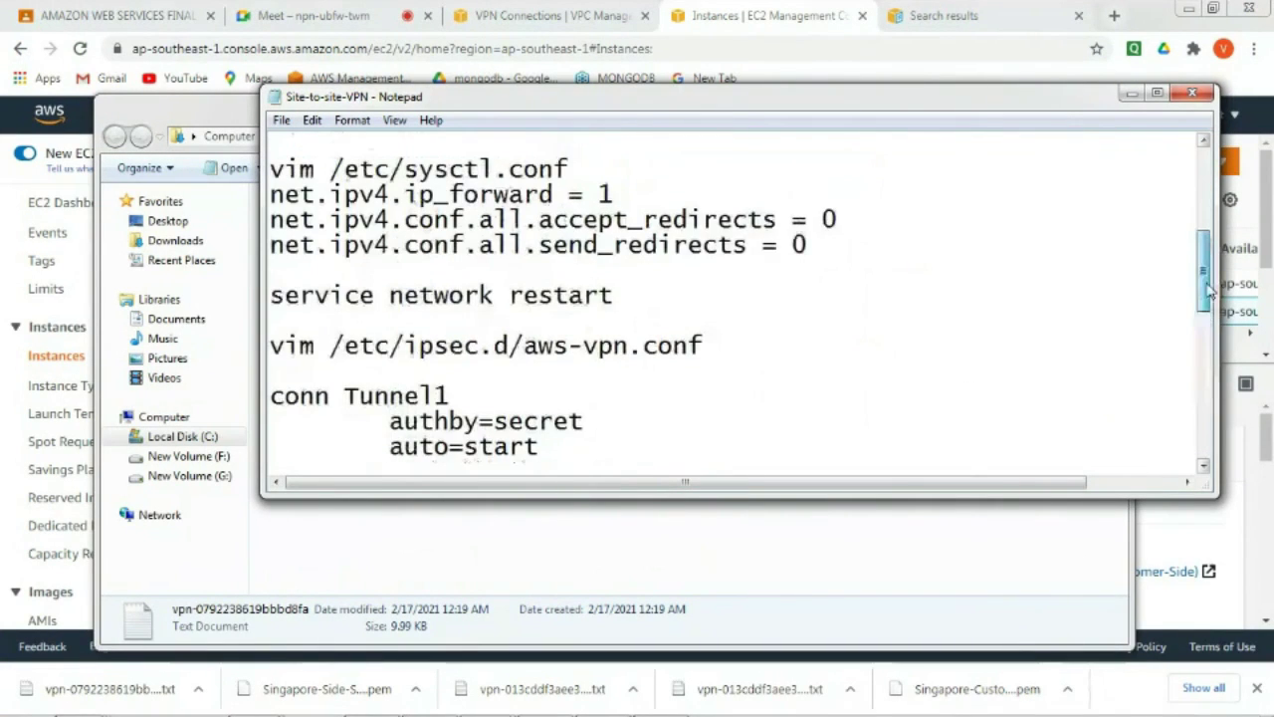
pyautogui.moveTo(271, 396); pyautogui.dragTo(762, 333)
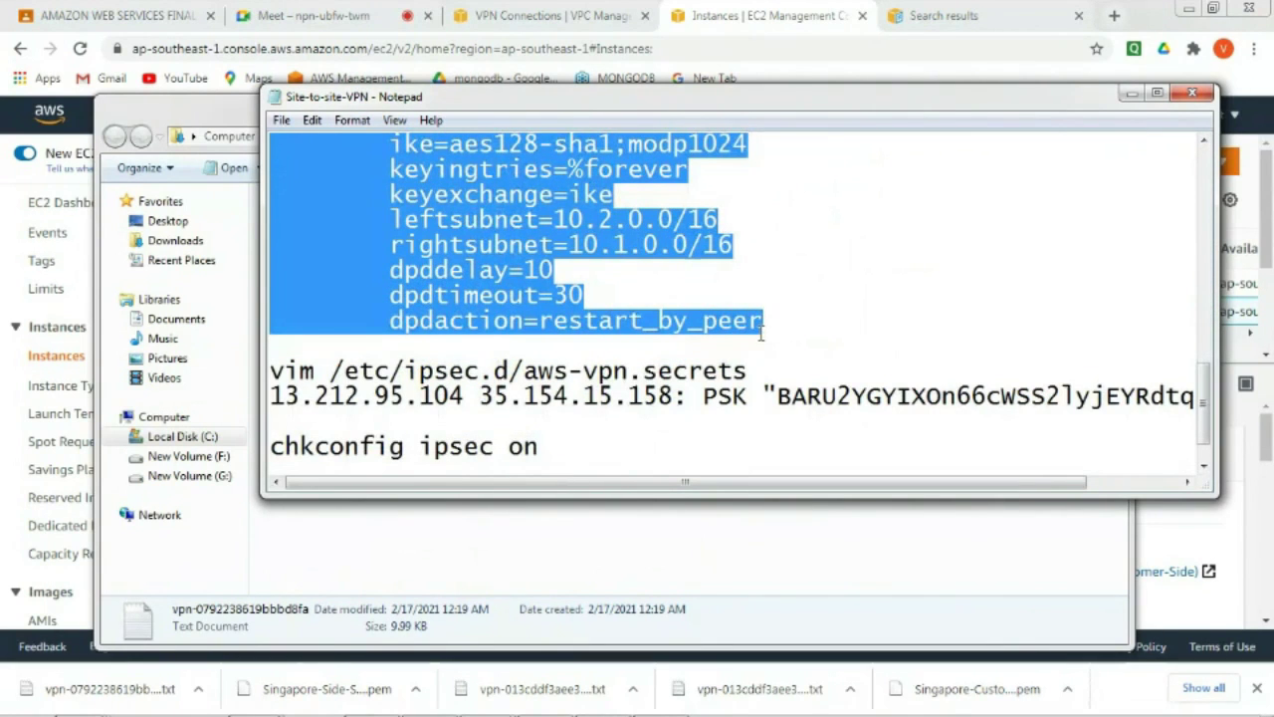
pyautogui.rightClick(502, 304)
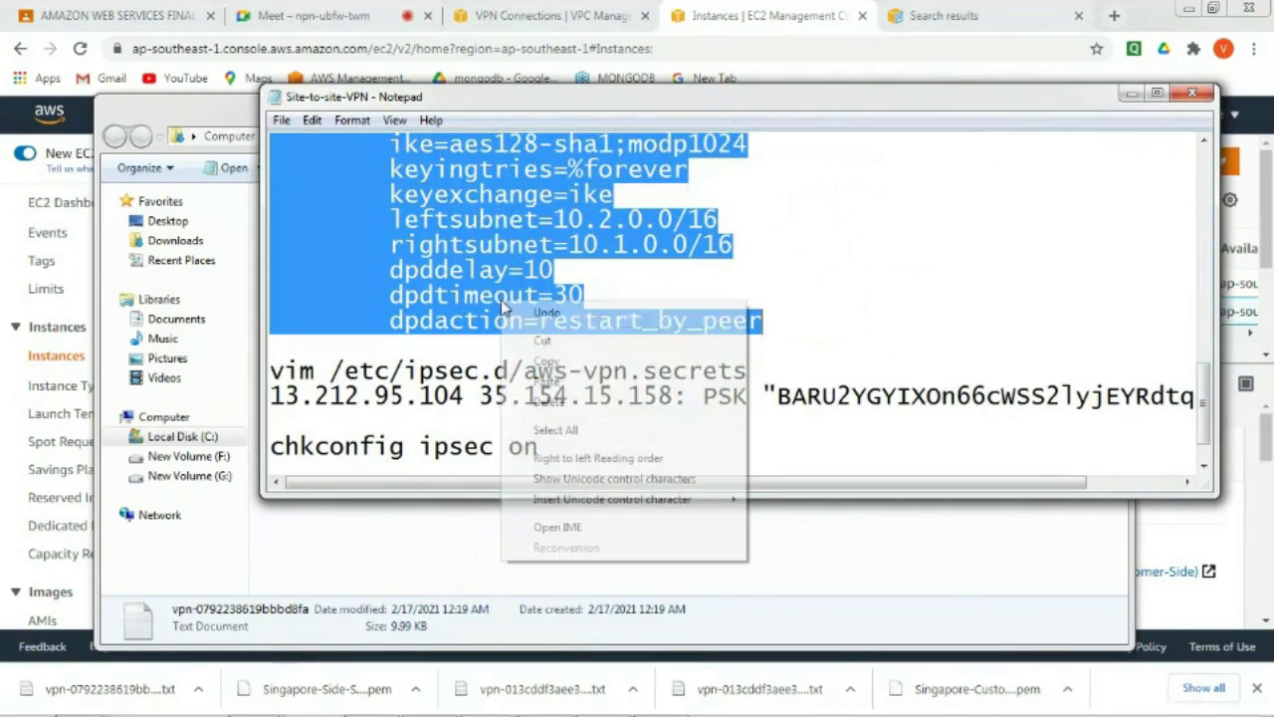
pyautogui.click(546, 360)
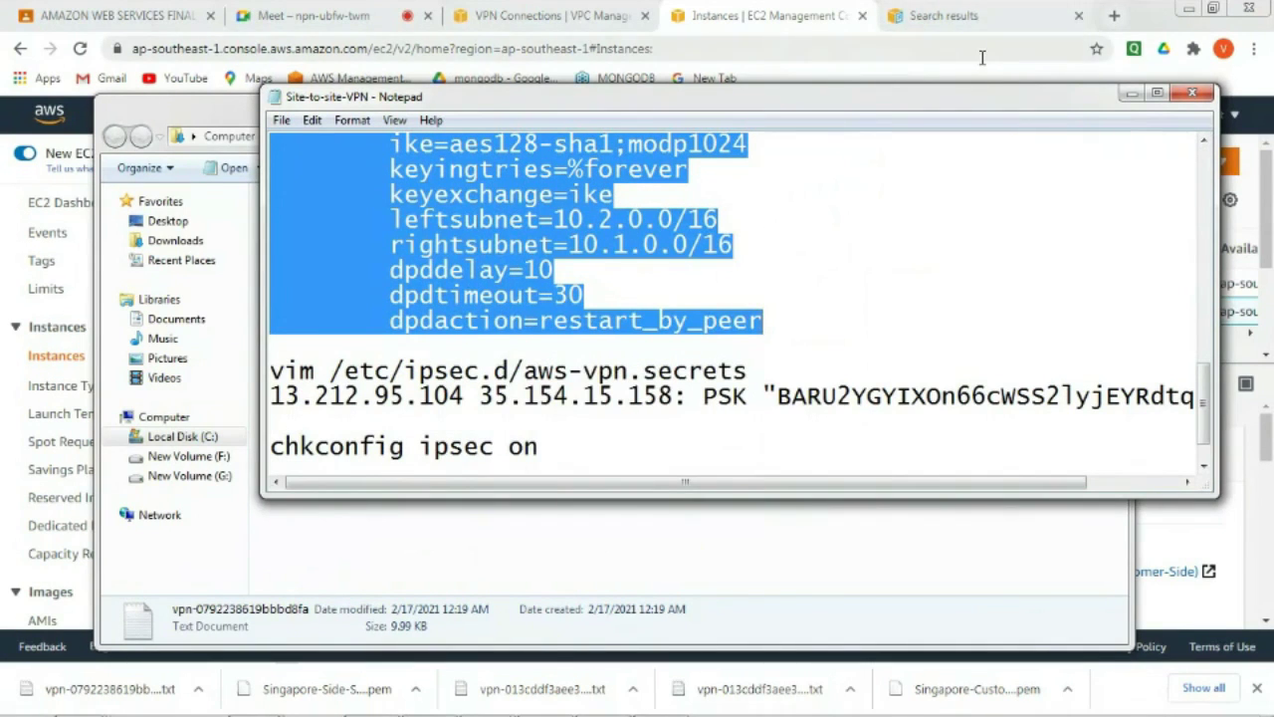
# - Switch to MobaXterm, paste the Tunnel1 block into aws-vpn.conf, and save and quit with :wq
pyautogui.click(1016, 50)
pyautogui.moveTo(690, 712)
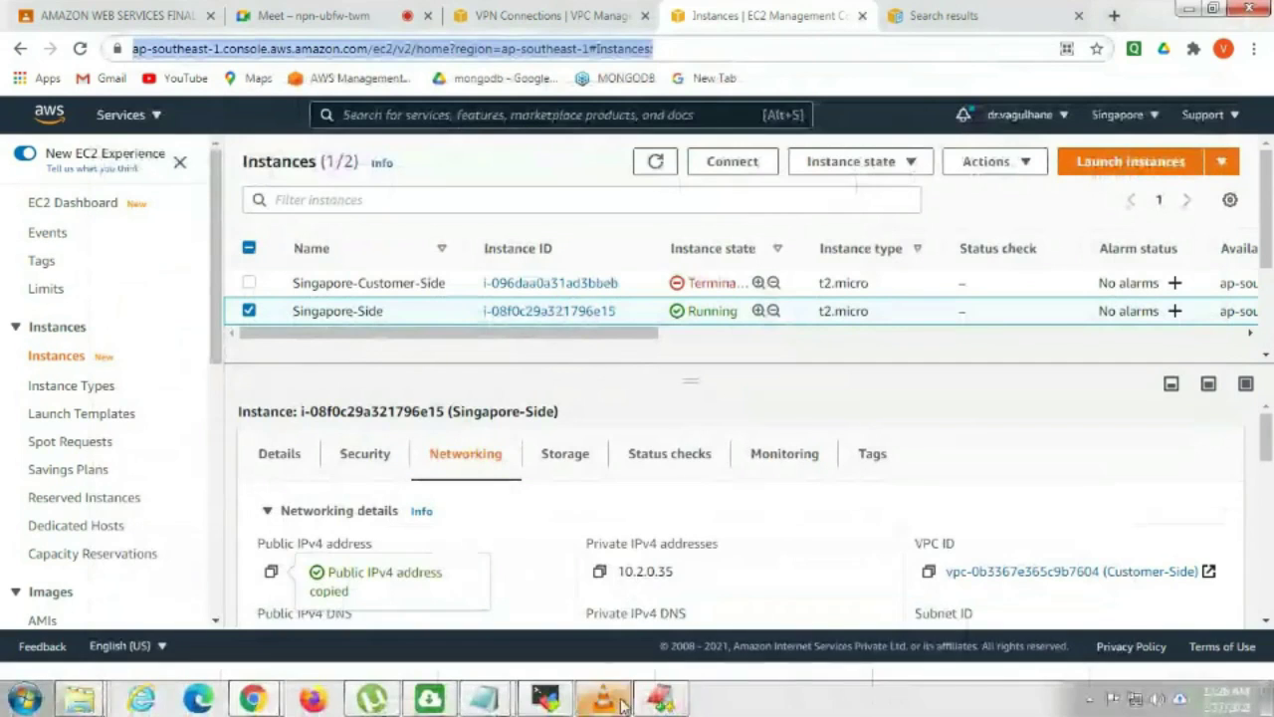
pyautogui.click(546, 699)
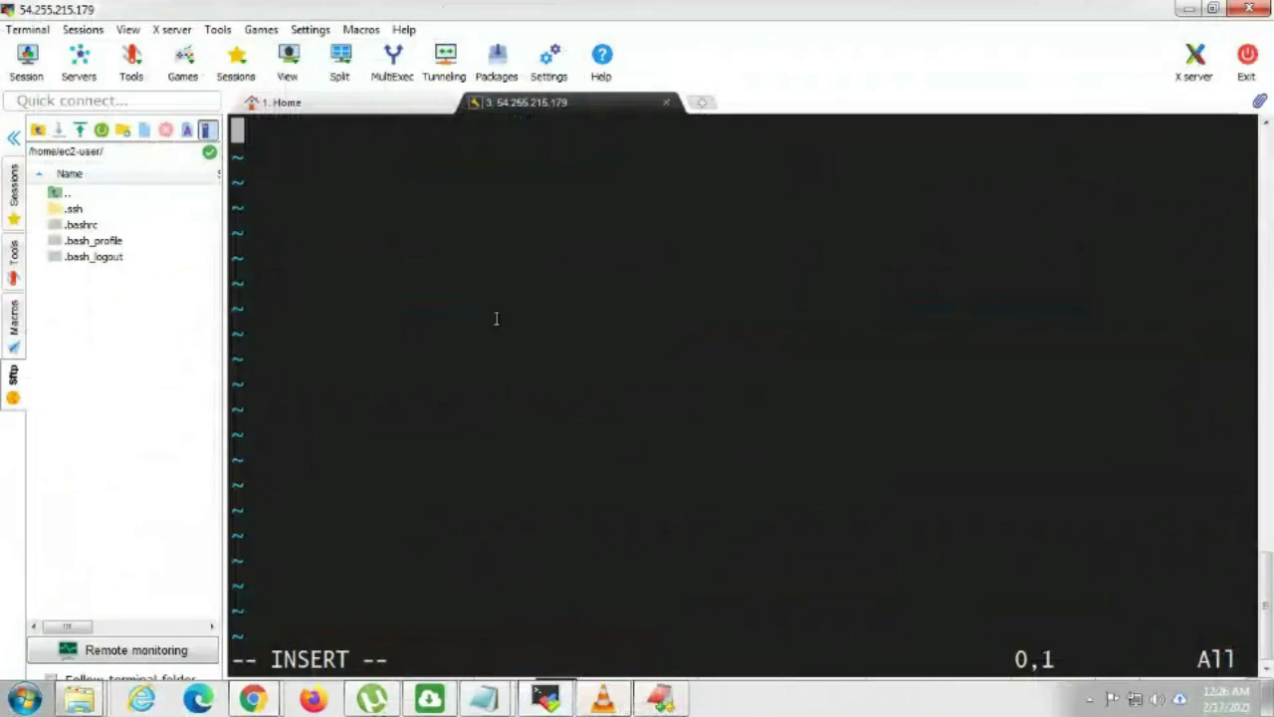
pyautogui.rightClick(312, 134)
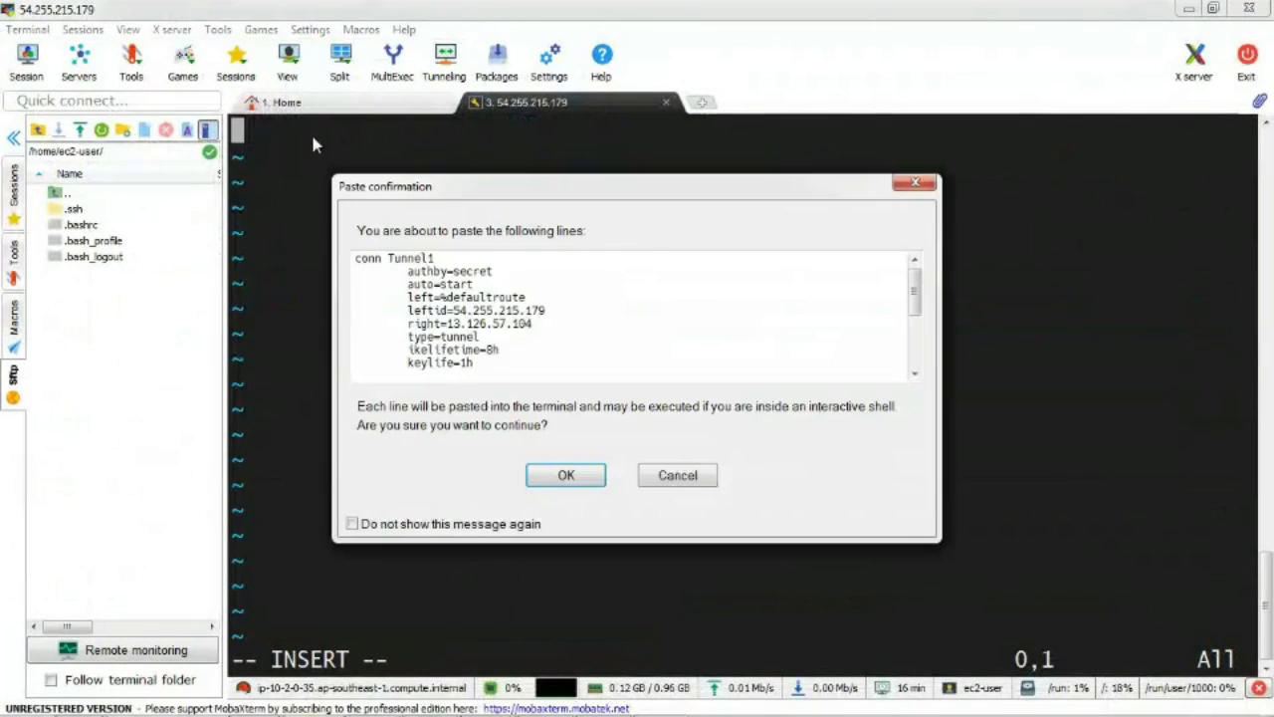
pyautogui.click(567, 476)
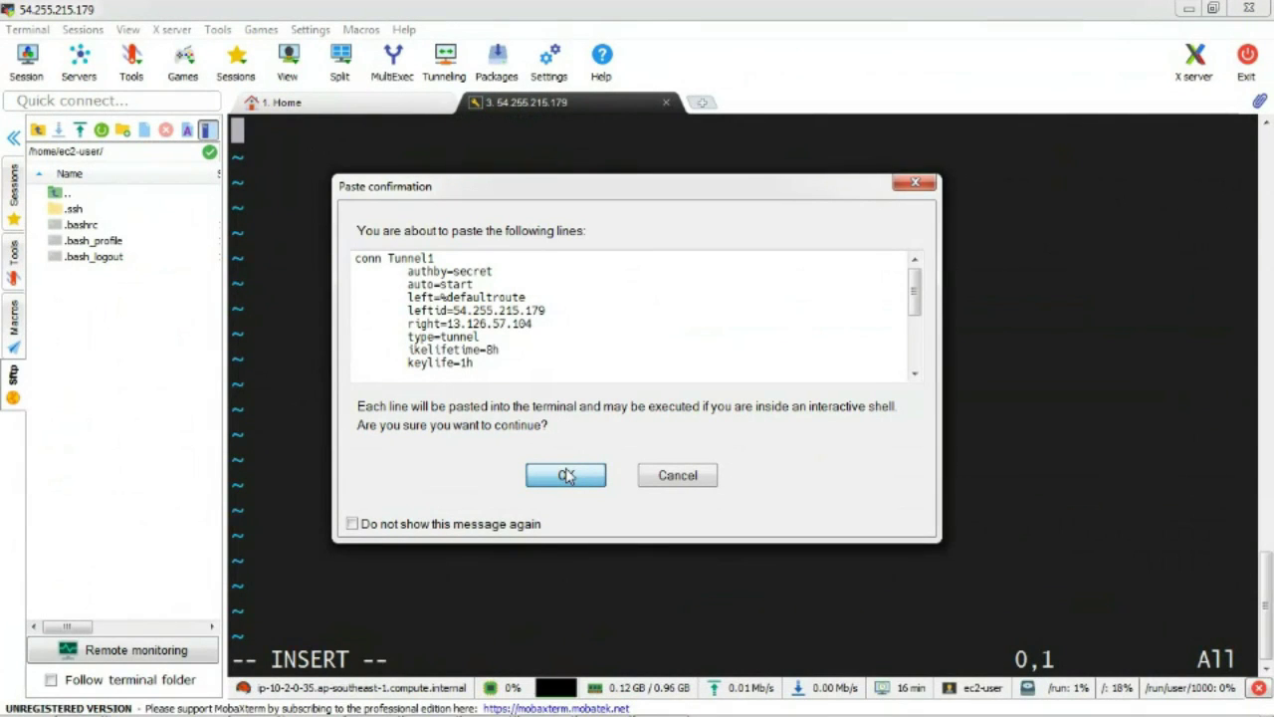
pyautogui.click(566, 476)
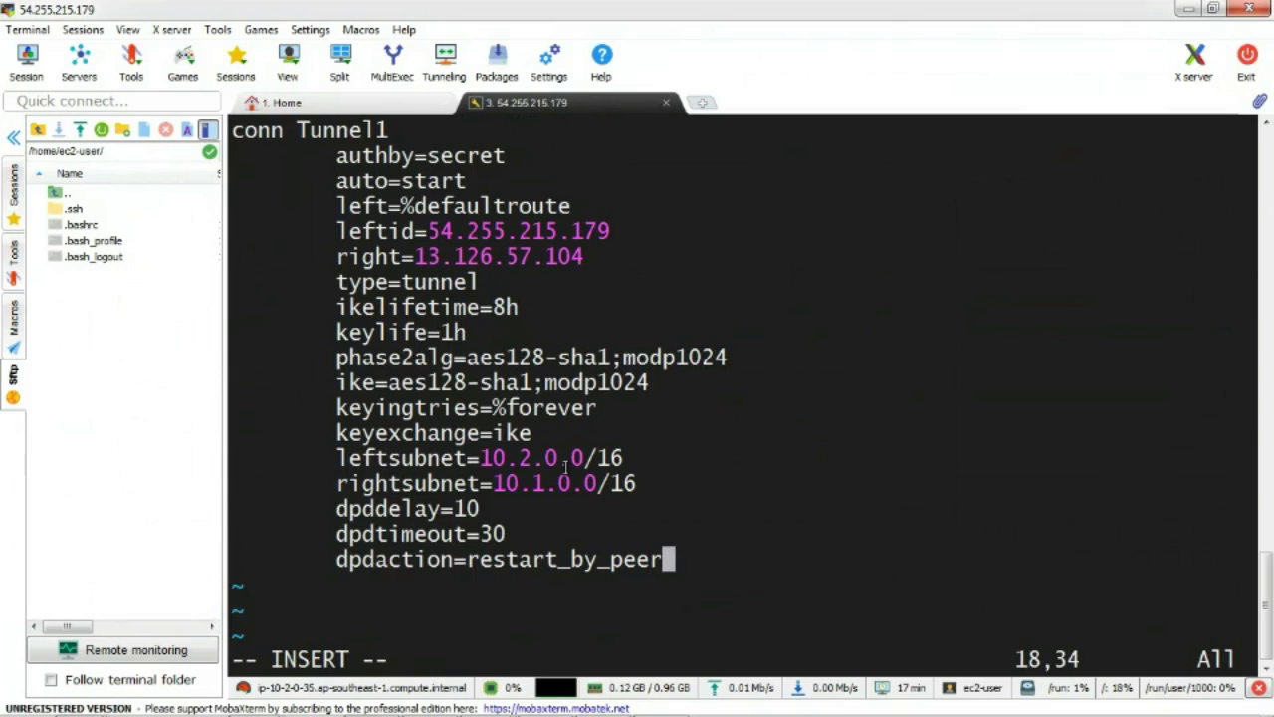
pyautogui.press('Escape')
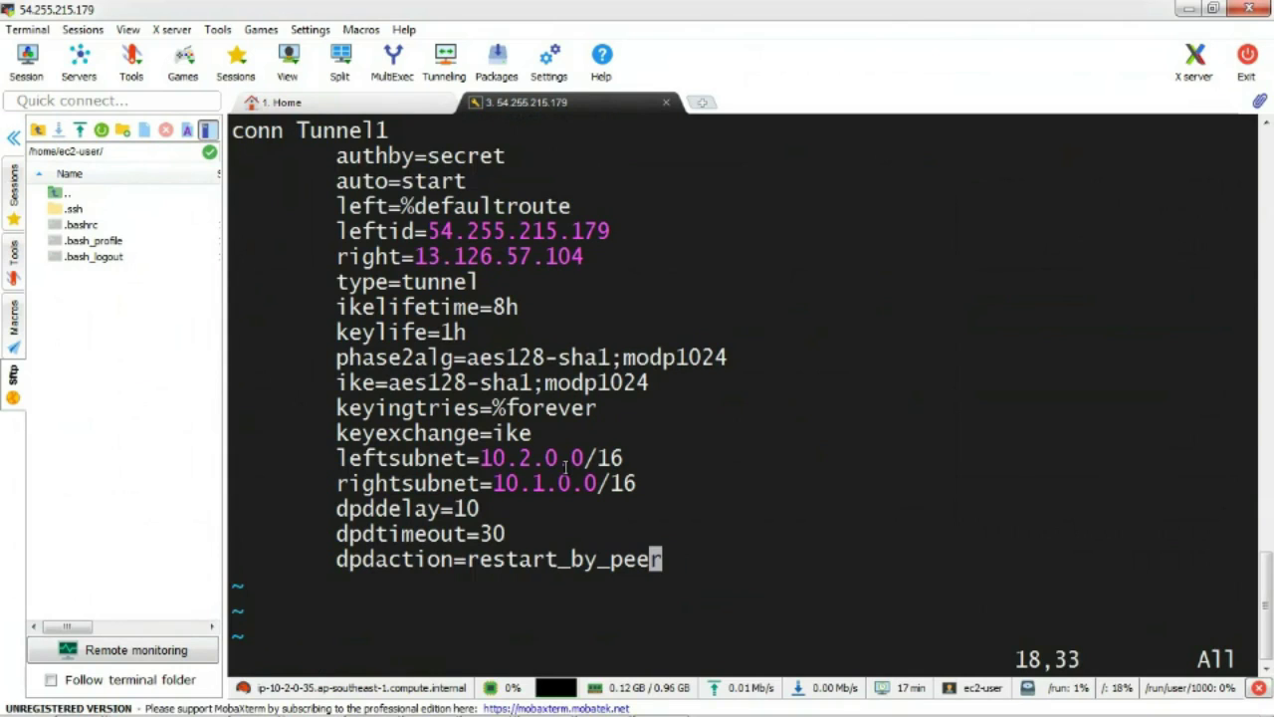
pyautogui.write(':wq')
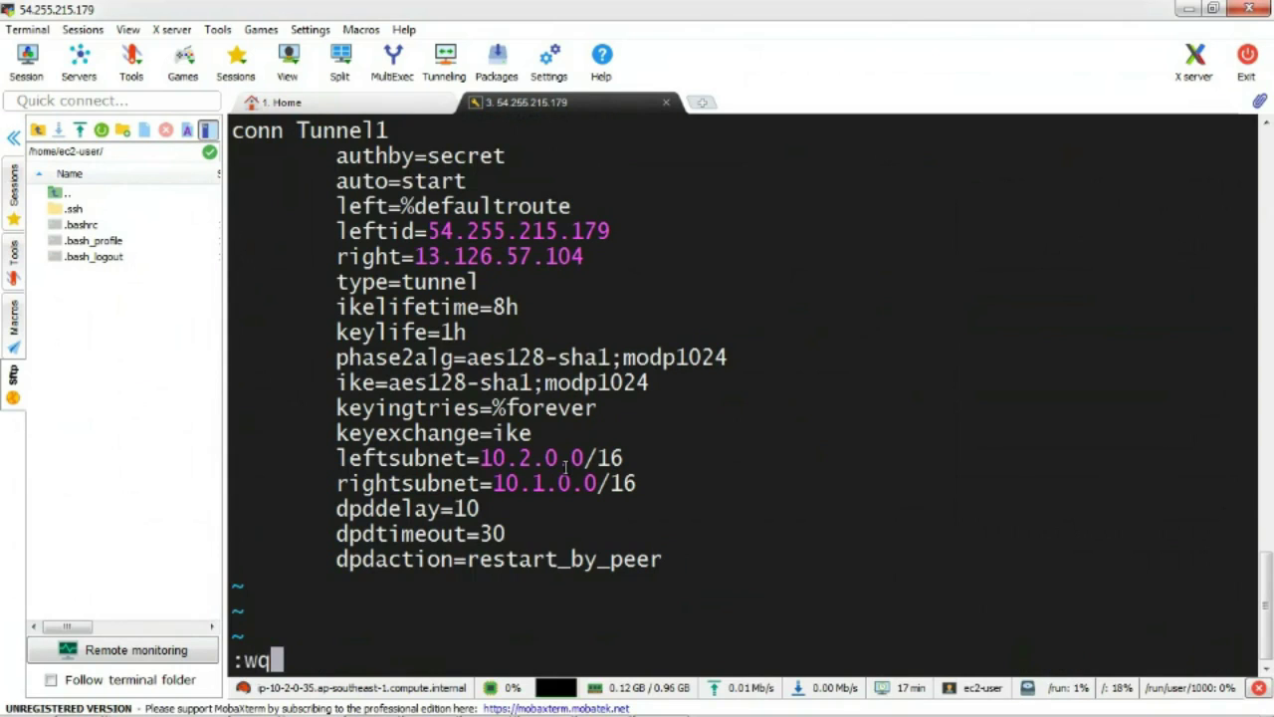
pyautogui.press('Return')
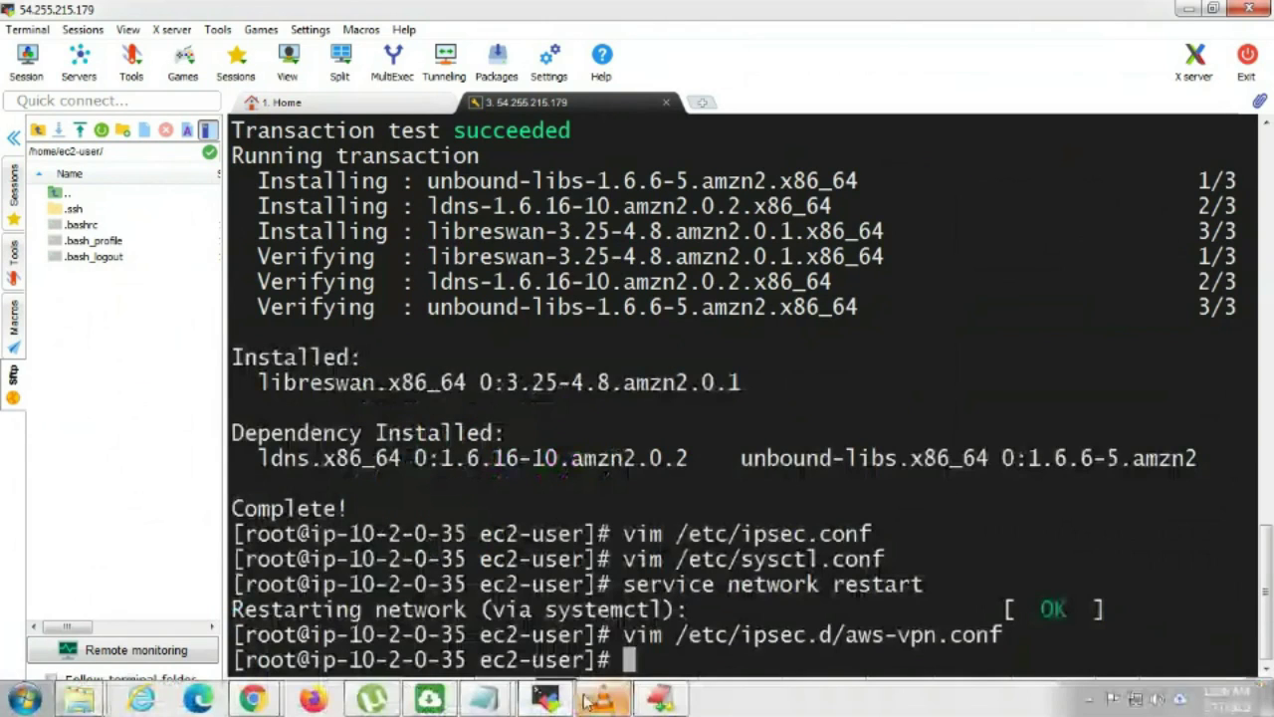
# - Copy the command vim /etc/ipsec.d/aws-vpn.secrets from the Site-to-site-VPN notes and run it in the MobaXterm terminal
pyautogui.moveTo(482, 698)
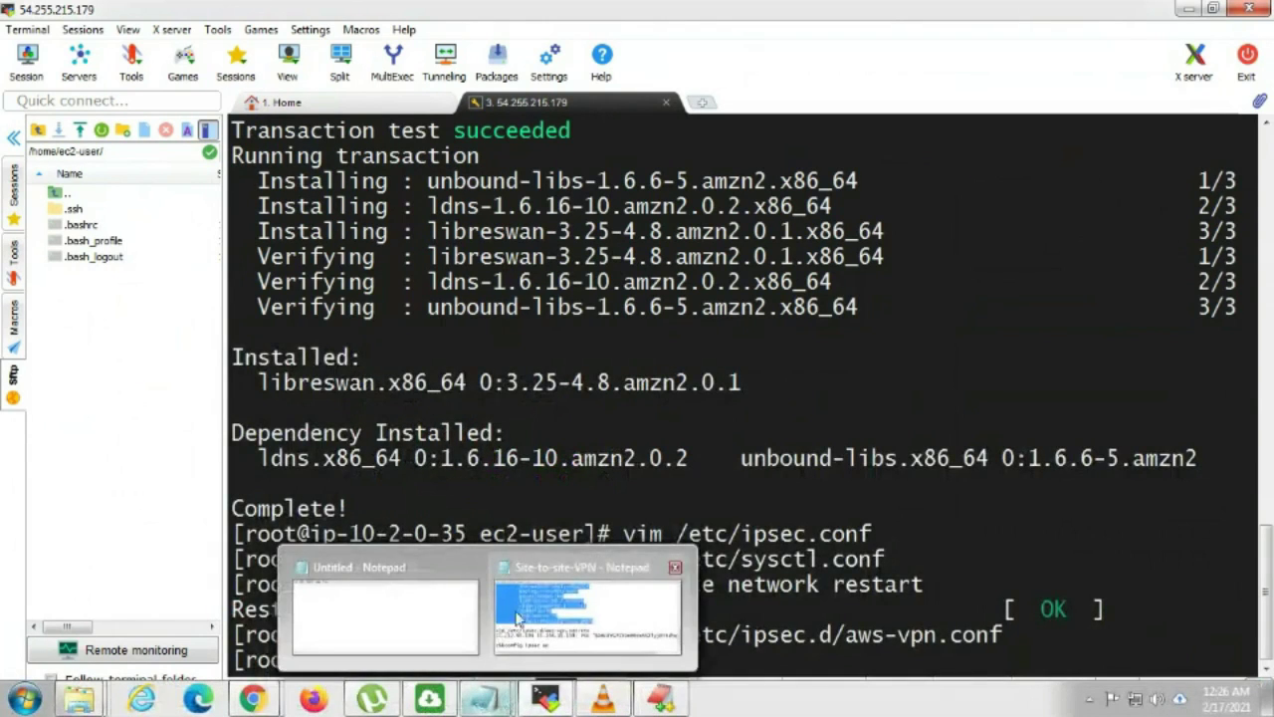
pyautogui.click(413, 608)
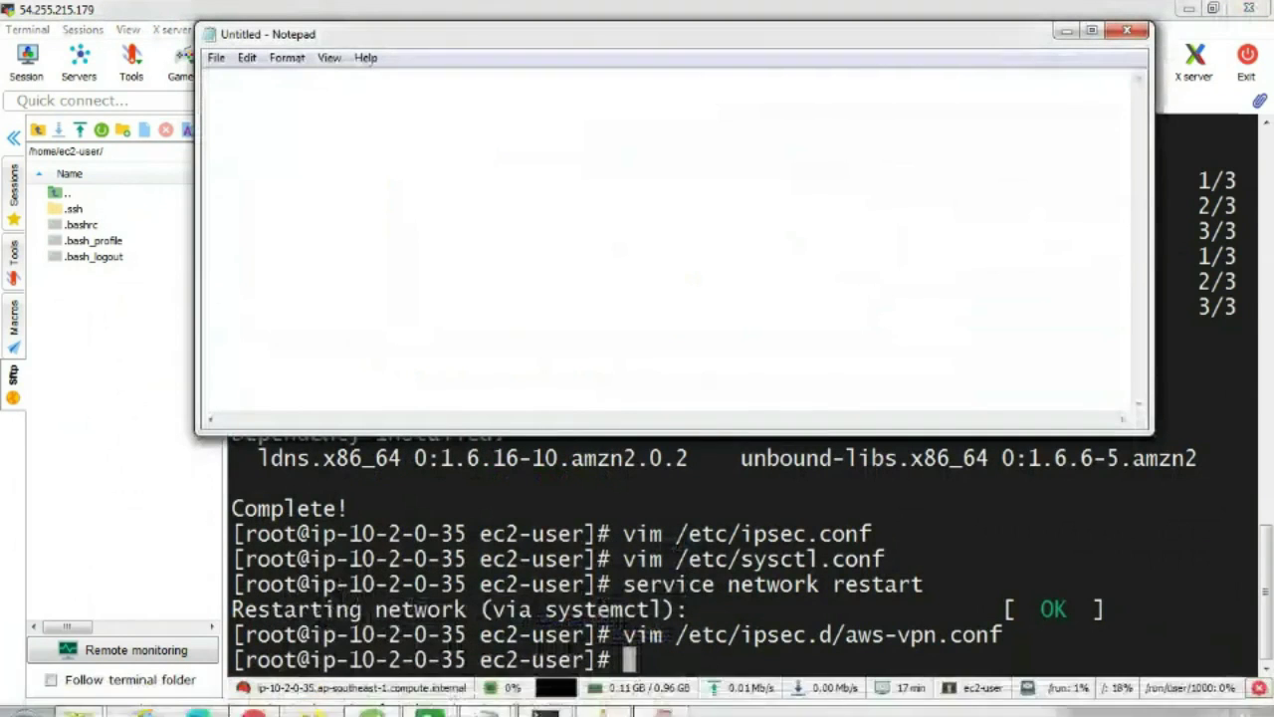
pyautogui.moveTo(482, 699)
pyautogui.click(548, 596)
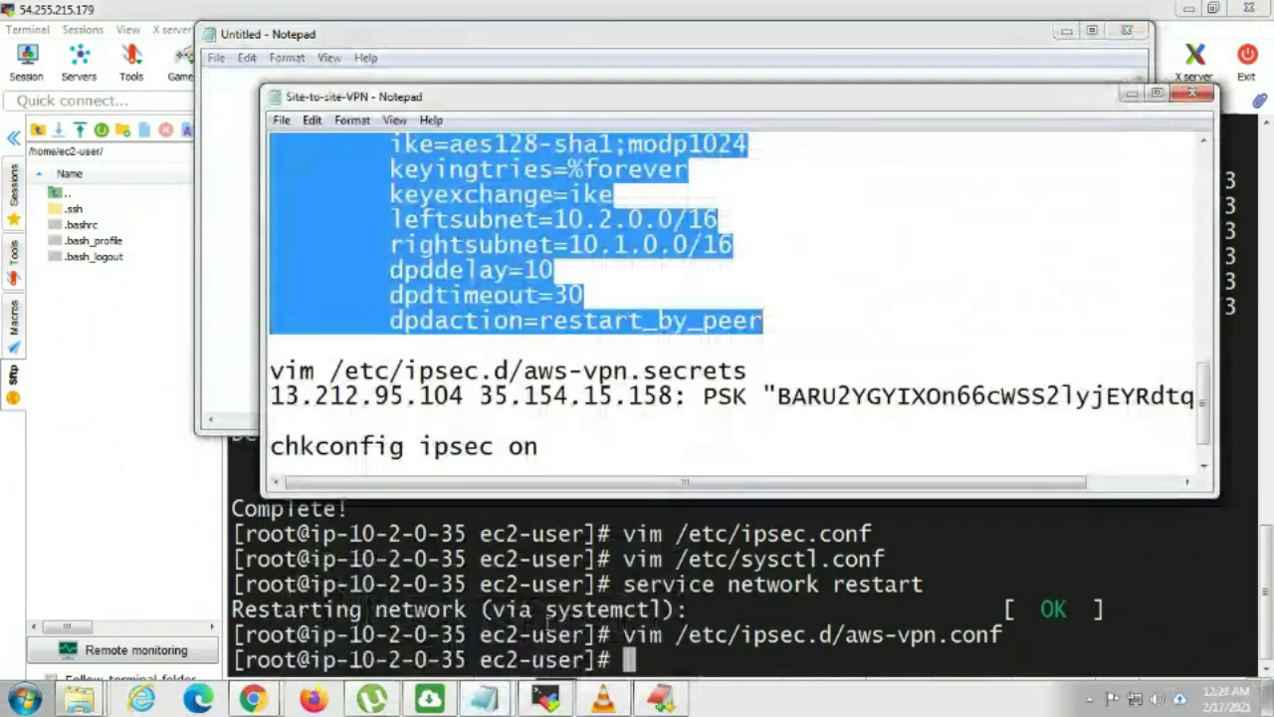
pyautogui.click(554, 372)
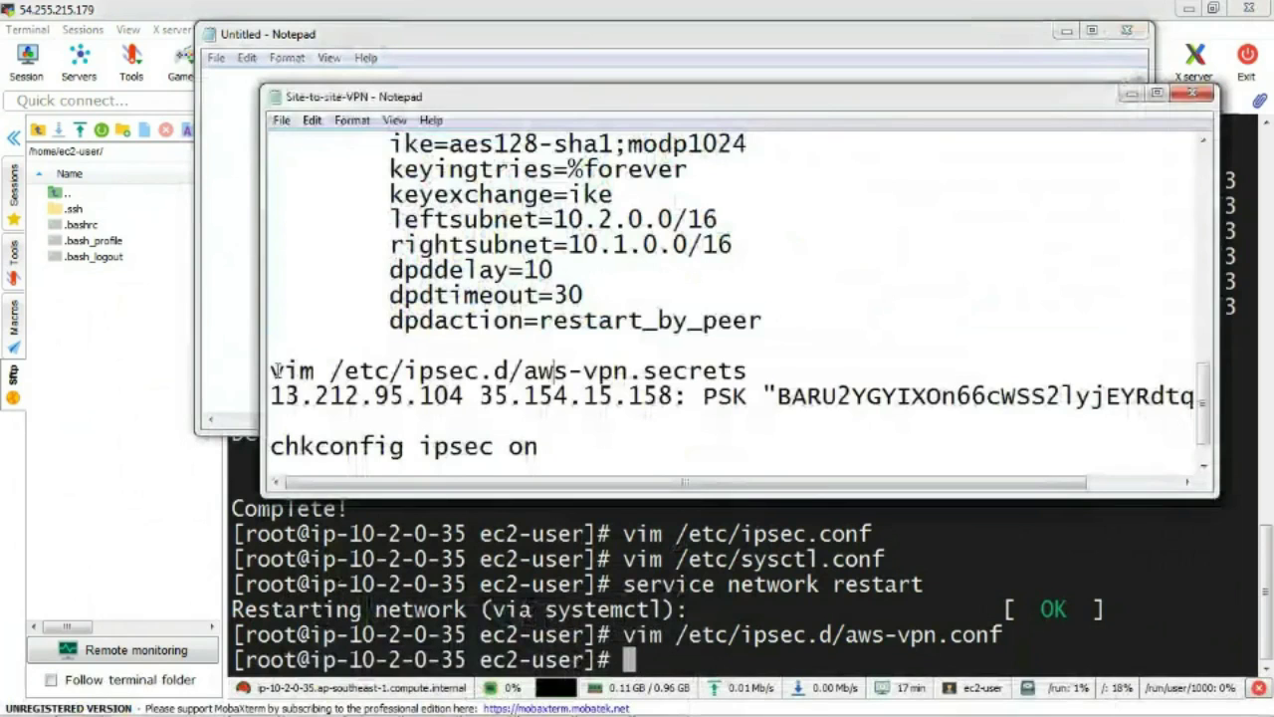
pyautogui.moveTo(272, 372); pyautogui.dragTo(713, 372)
pyautogui.rightClick(713, 373)
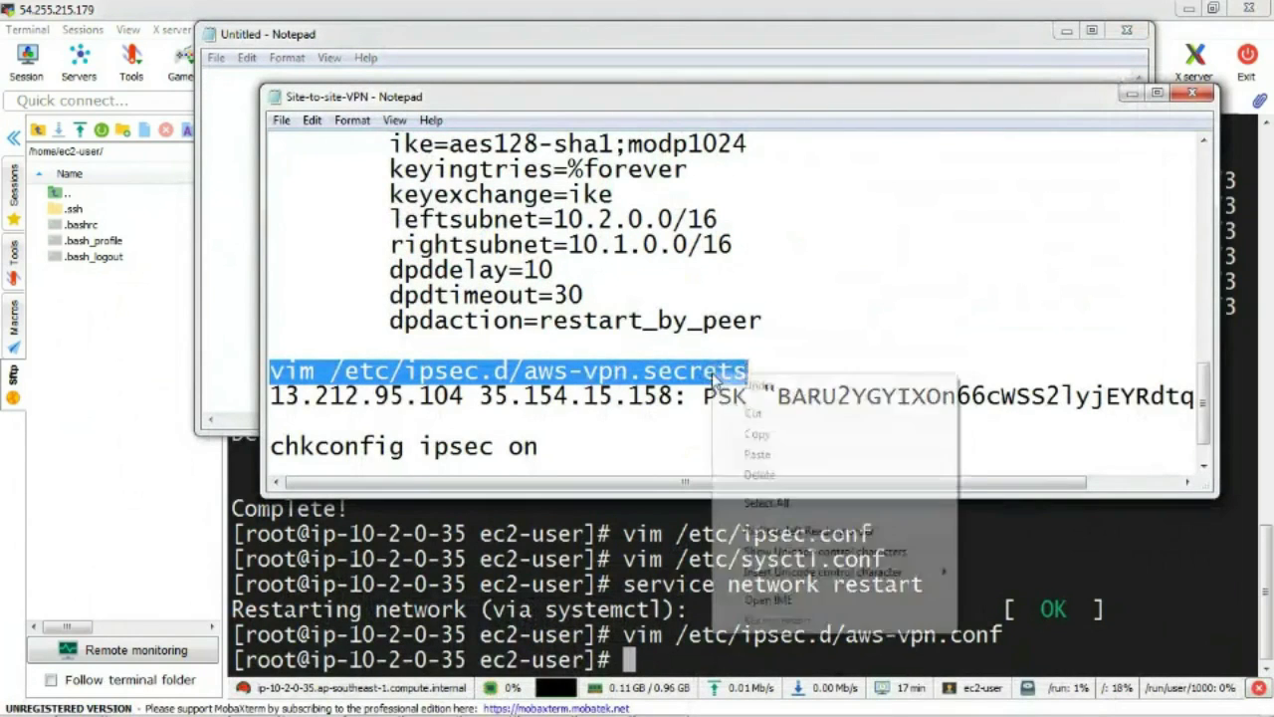
pyautogui.click(755, 426)
pyautogui.click(652, 660)
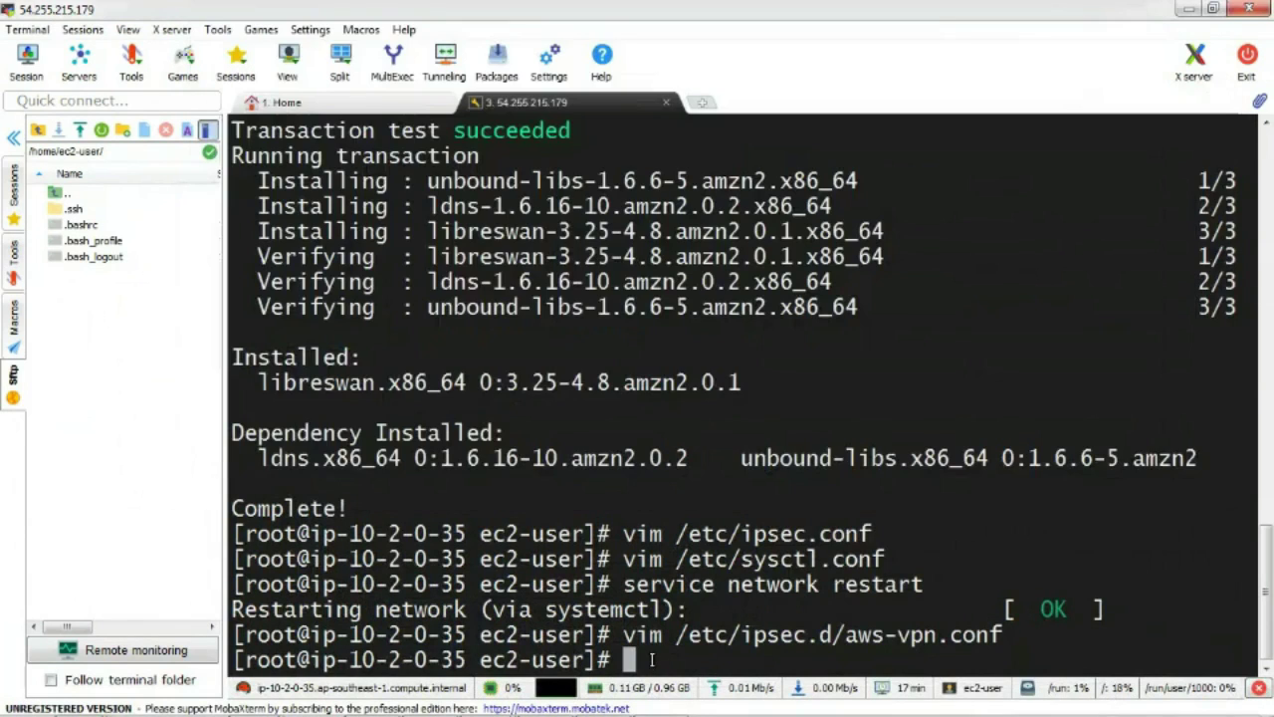
pyautogui.rightClick(652, 660)
pyautogui.press('Return')
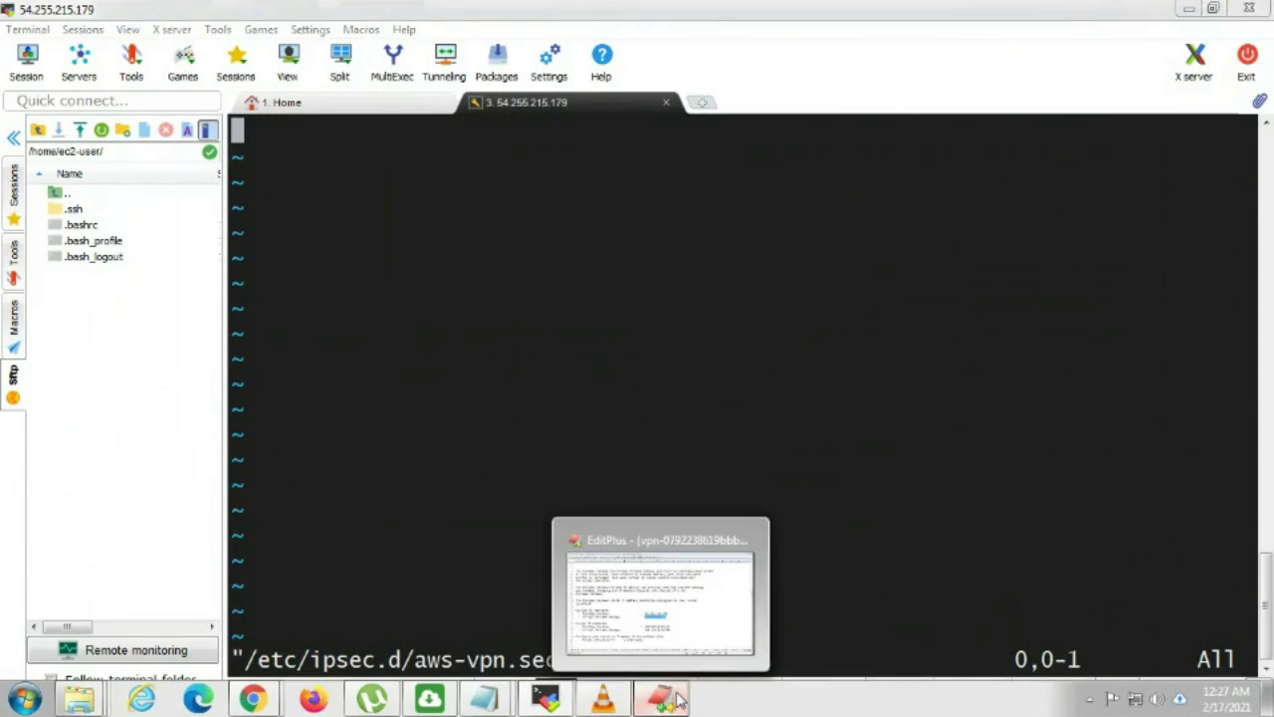
# - Copy the leftid address from the Tunnel1 block in the Site-to-site-VPN notes and set the secrets line's first IP to 54.255.215.179
pyautogui.click(678, 700)
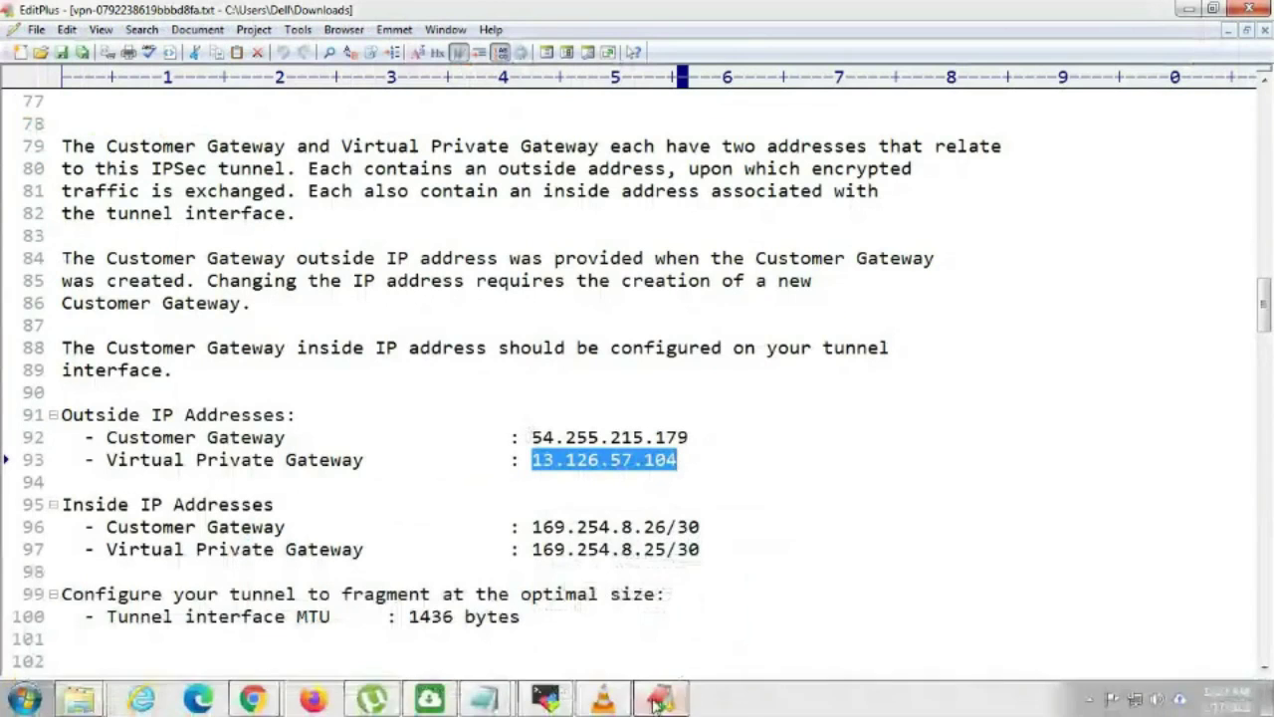
pyautogui.moveTo(485, 699)
pyautogui.click(490, 628)
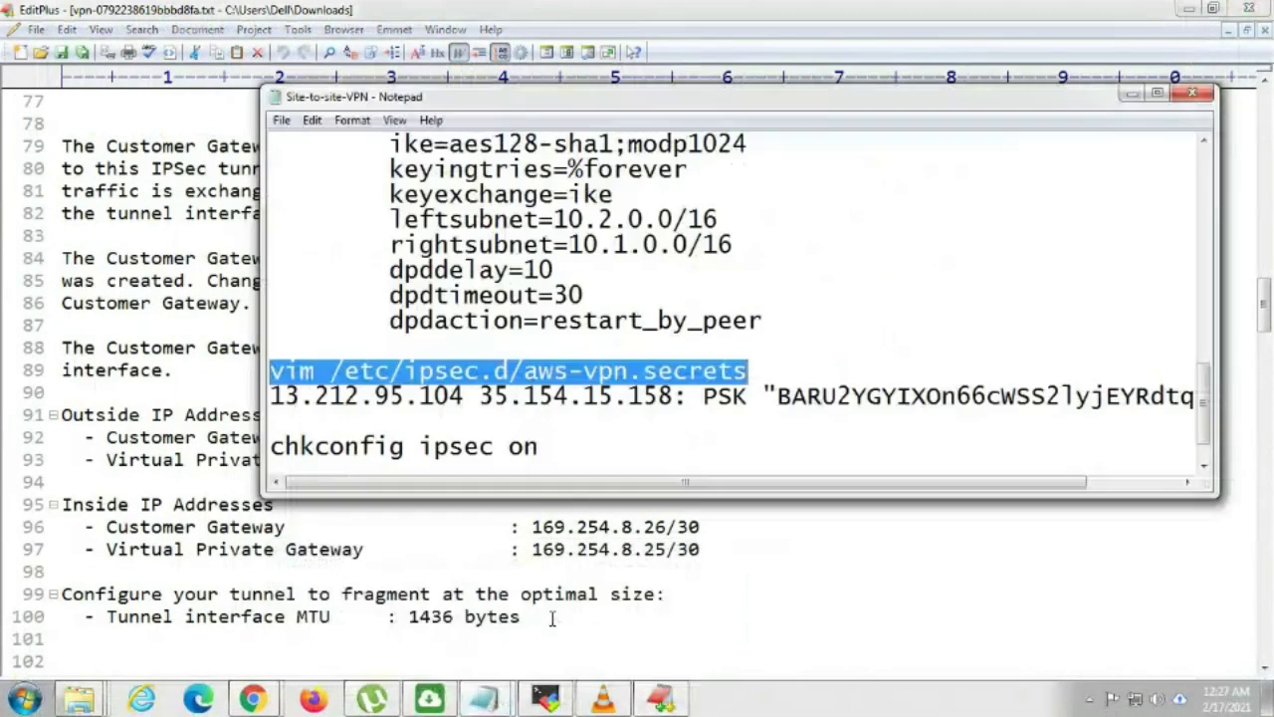
pyautogui.moveTo(1213, 413); pyautogui.dragTo(1205, 334)
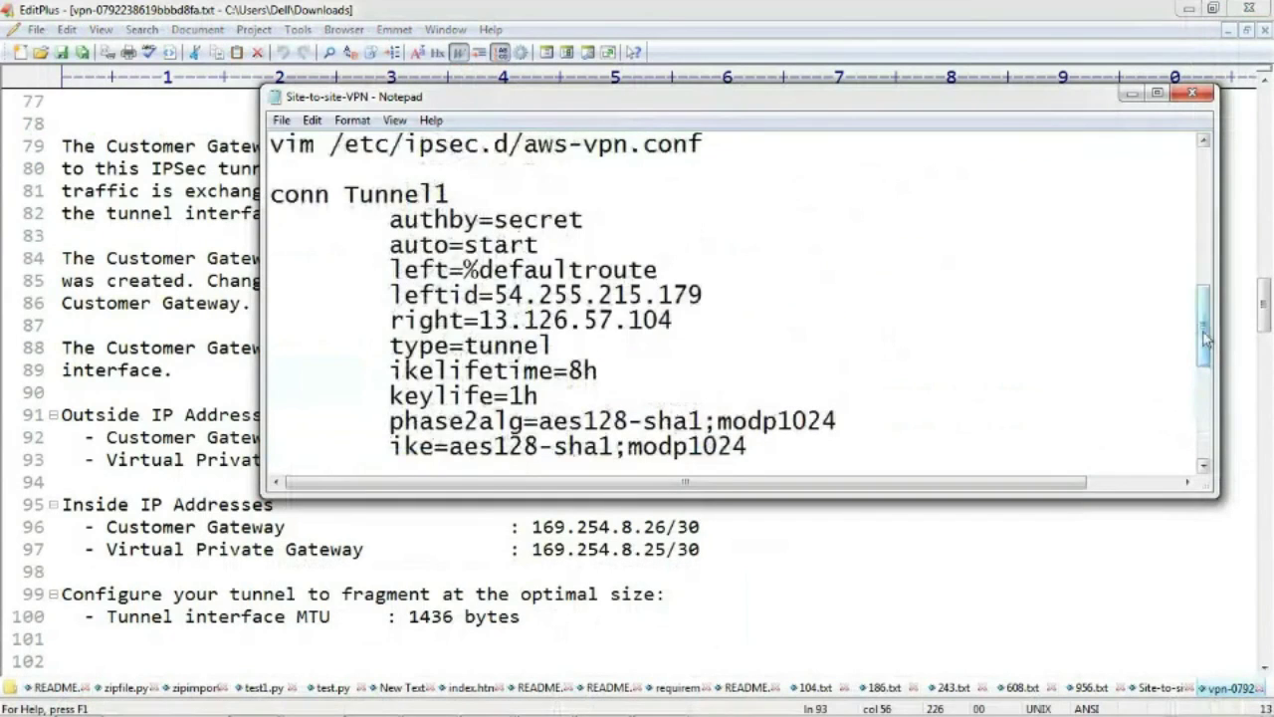
pyautogui.moveTo(497, 294); pyautogui.dragTo(702, 294)
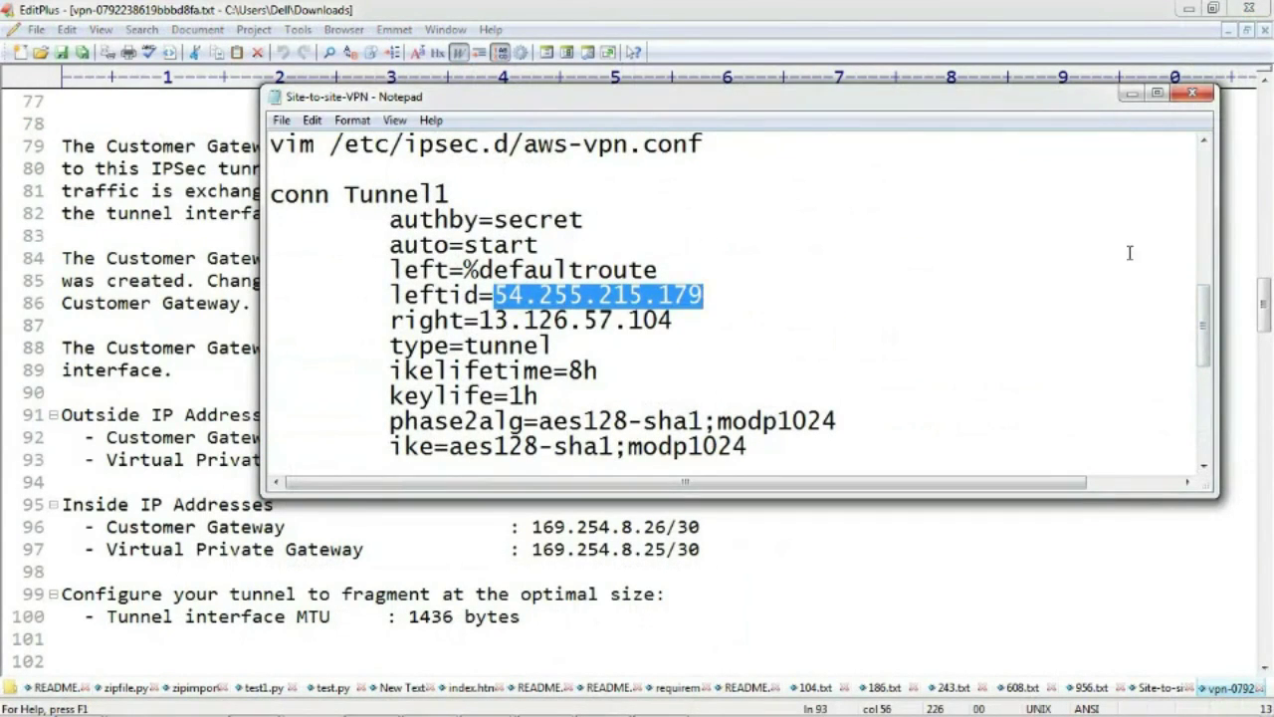
pyautogui.moveTo(1213, 331); pyautogui.dragTo(1208, 438)
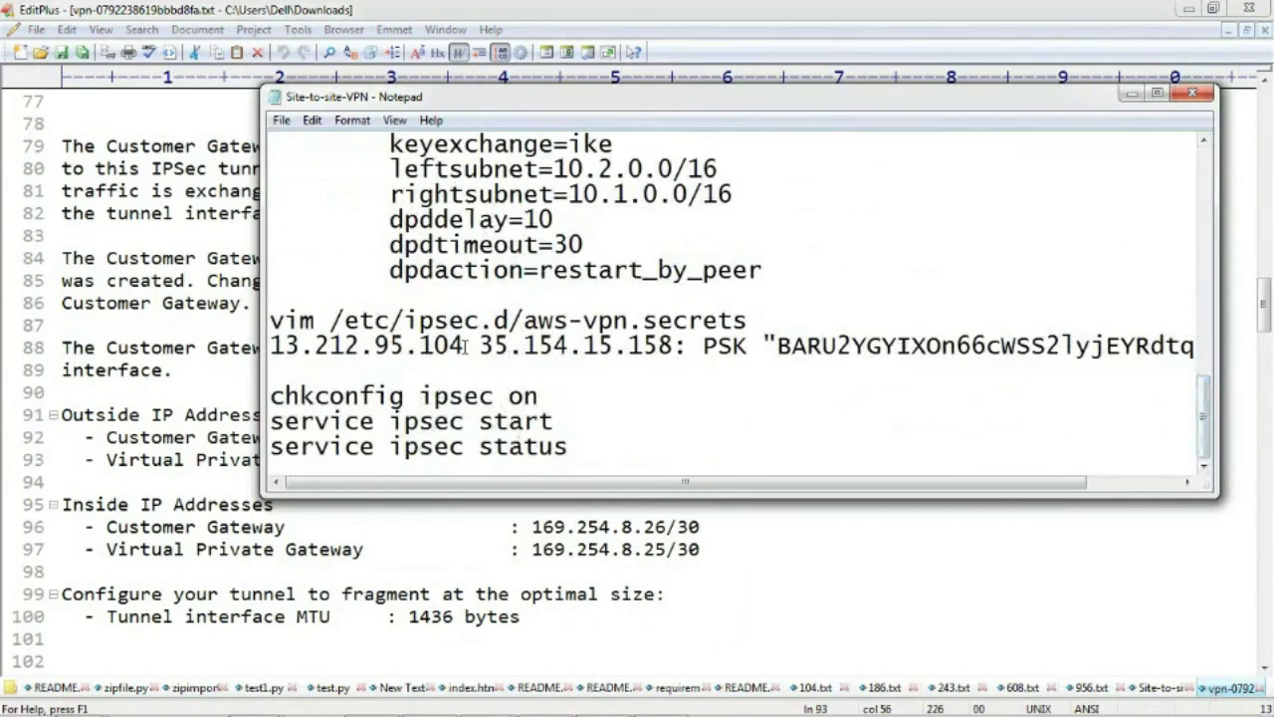
pyautogui.moveTo(463, 345); pyautogui.dragTo(272, 344)
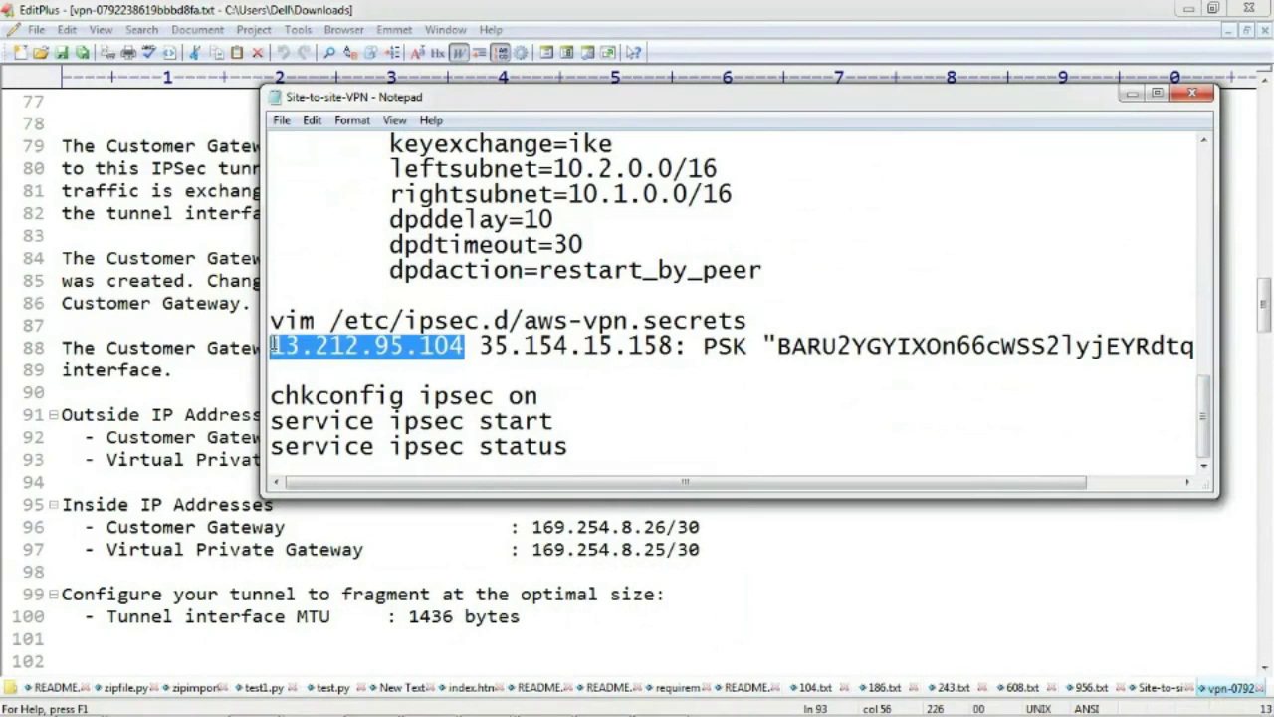
pyautogui.hotkey('ctrl', 'v')
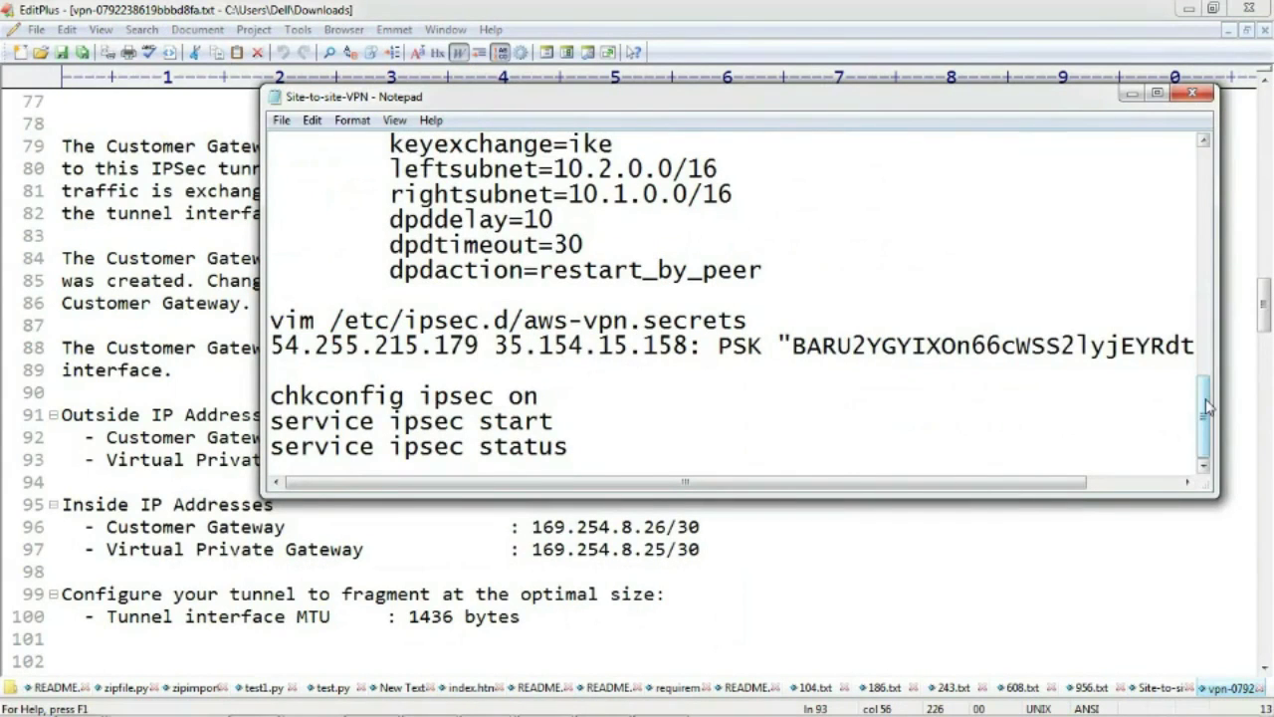
# - Copy the Tunnel1 right= address and set the second IP on the aws-vpn.secrets line of the notes to 13.126.57.104
pyautogui.moveTo(1207, 410); pyautogui.dragTo(1207, 327)
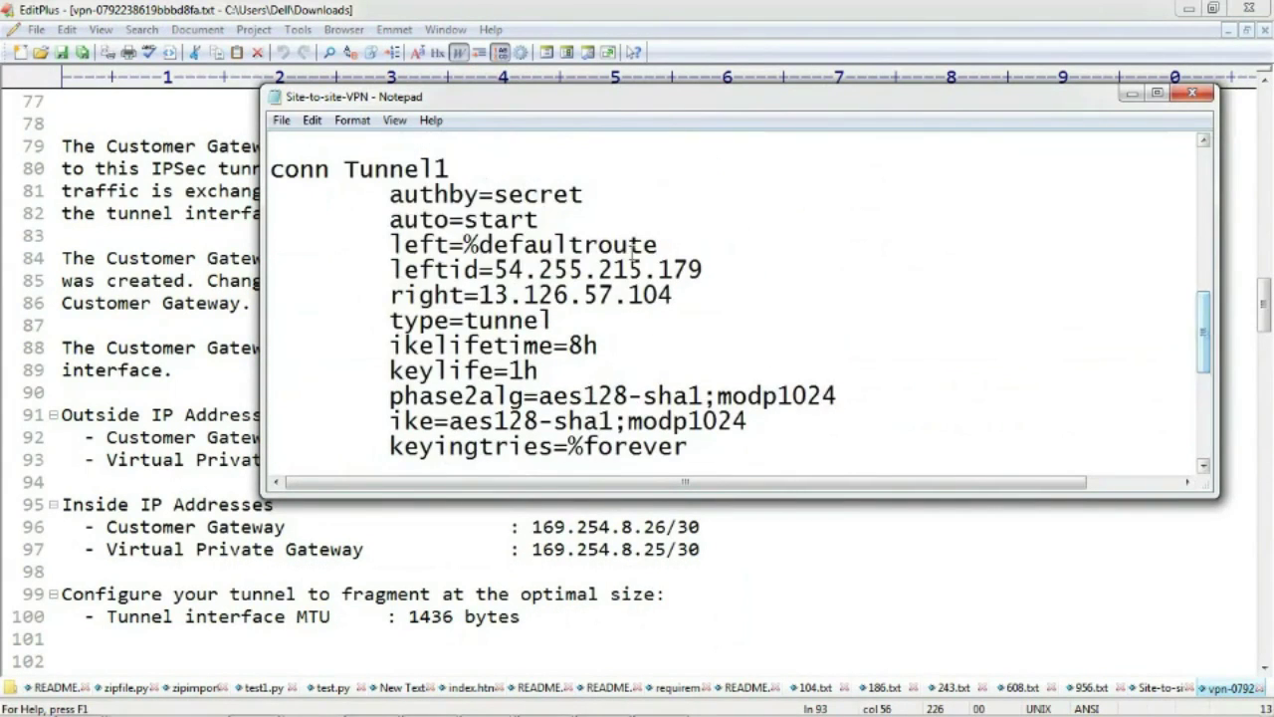
pyautogui.moveTo(480, 296); pyautogui.dragTo(666, 296)
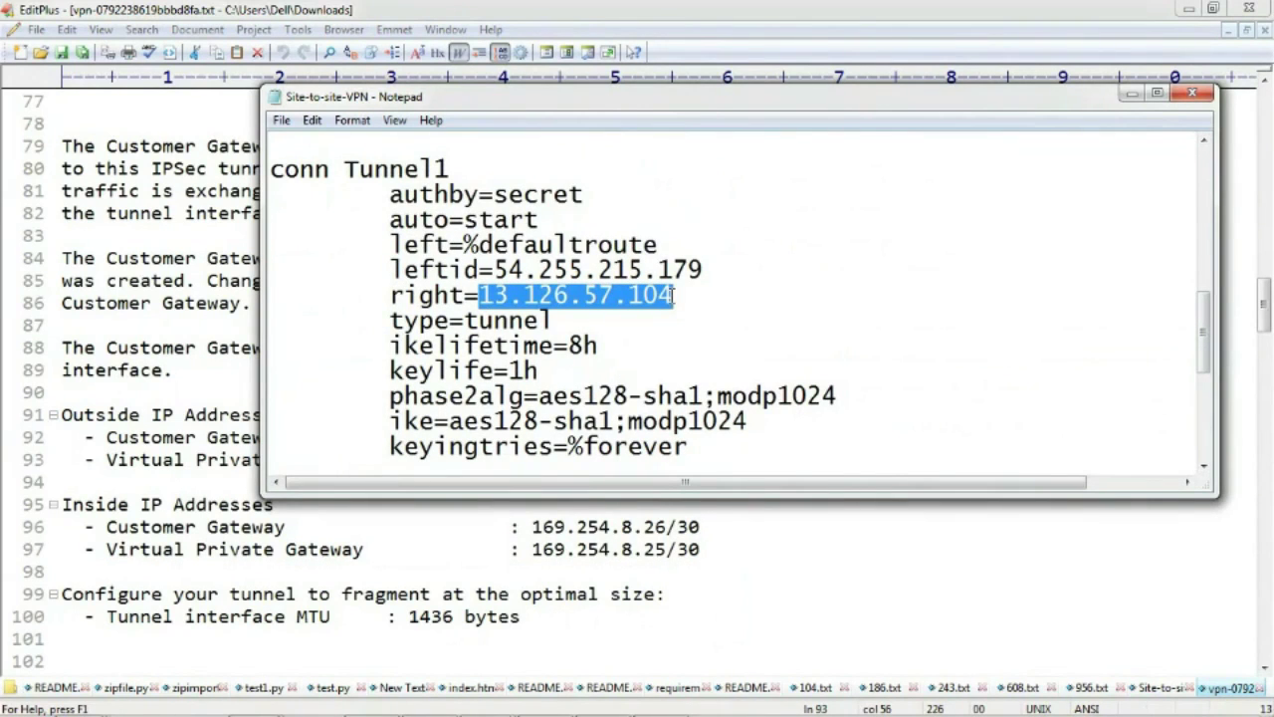
pyautogui.moveTo(1206, 339); pyautogui.dragTo(1207, 418)
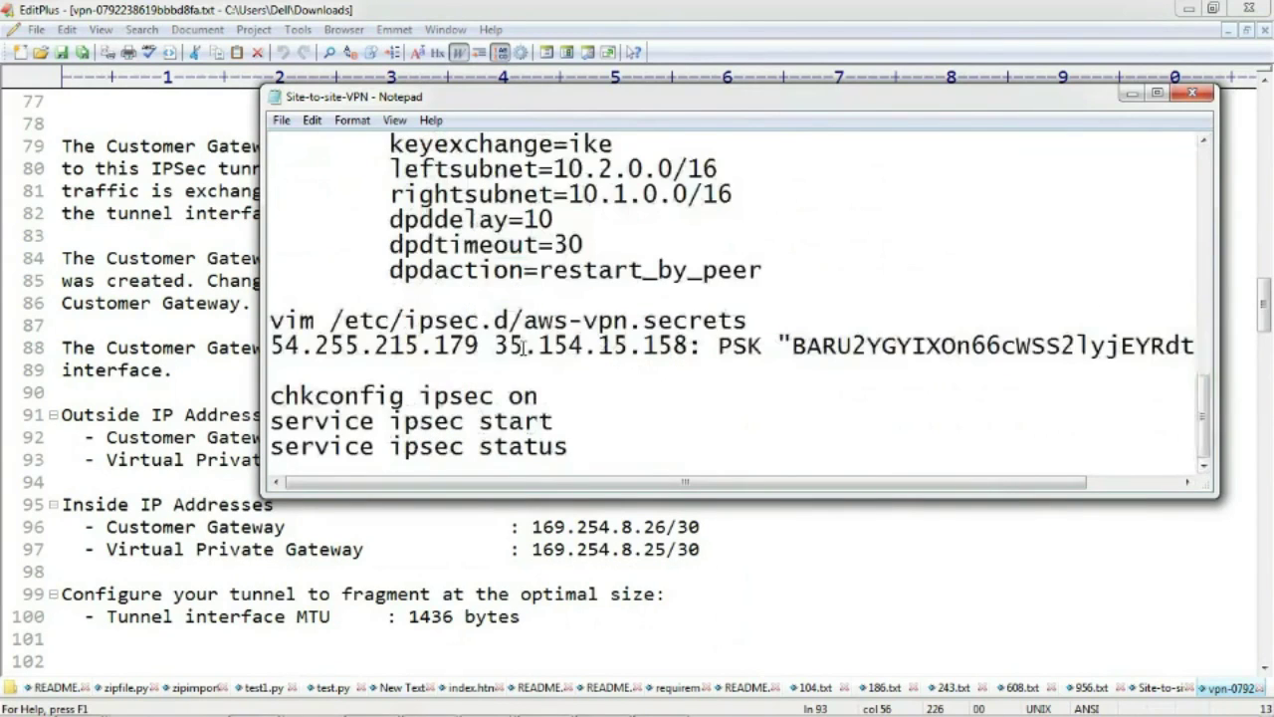
pyautogui.moveTo(496, 345); pyautogui.dragTo(683, 345)
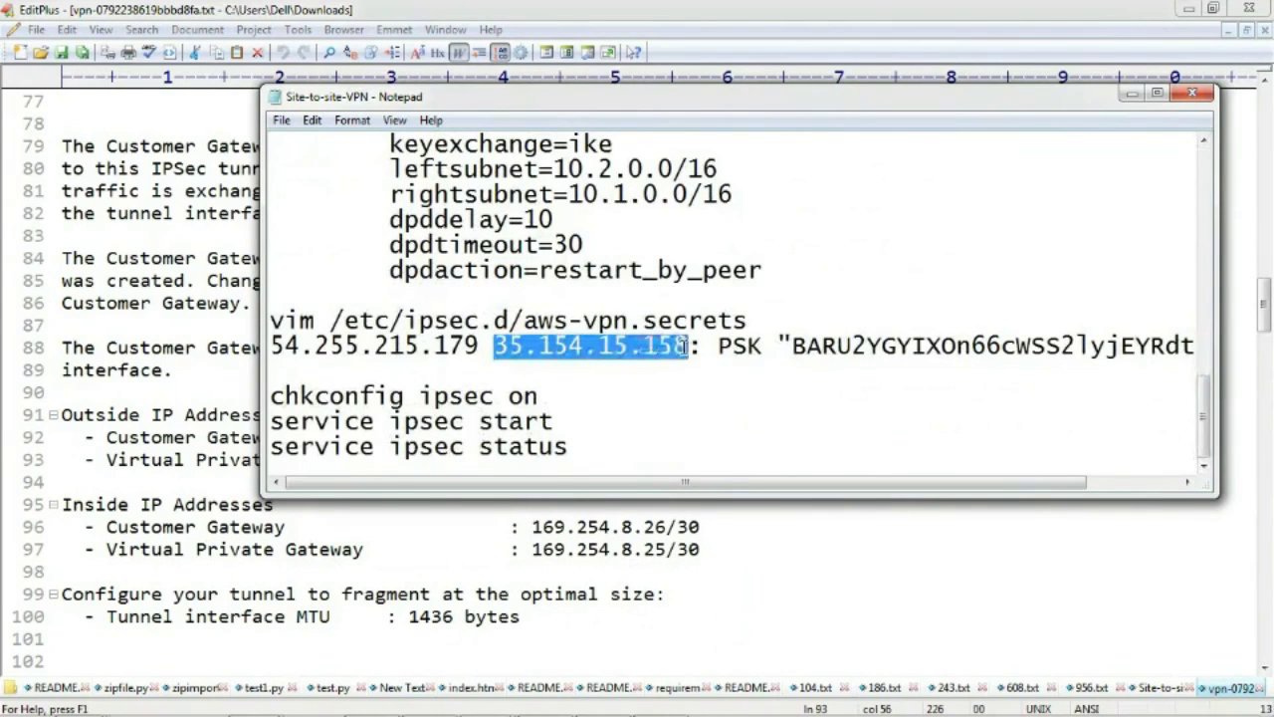
pyautogui.hotkey('ctrl', 'v')
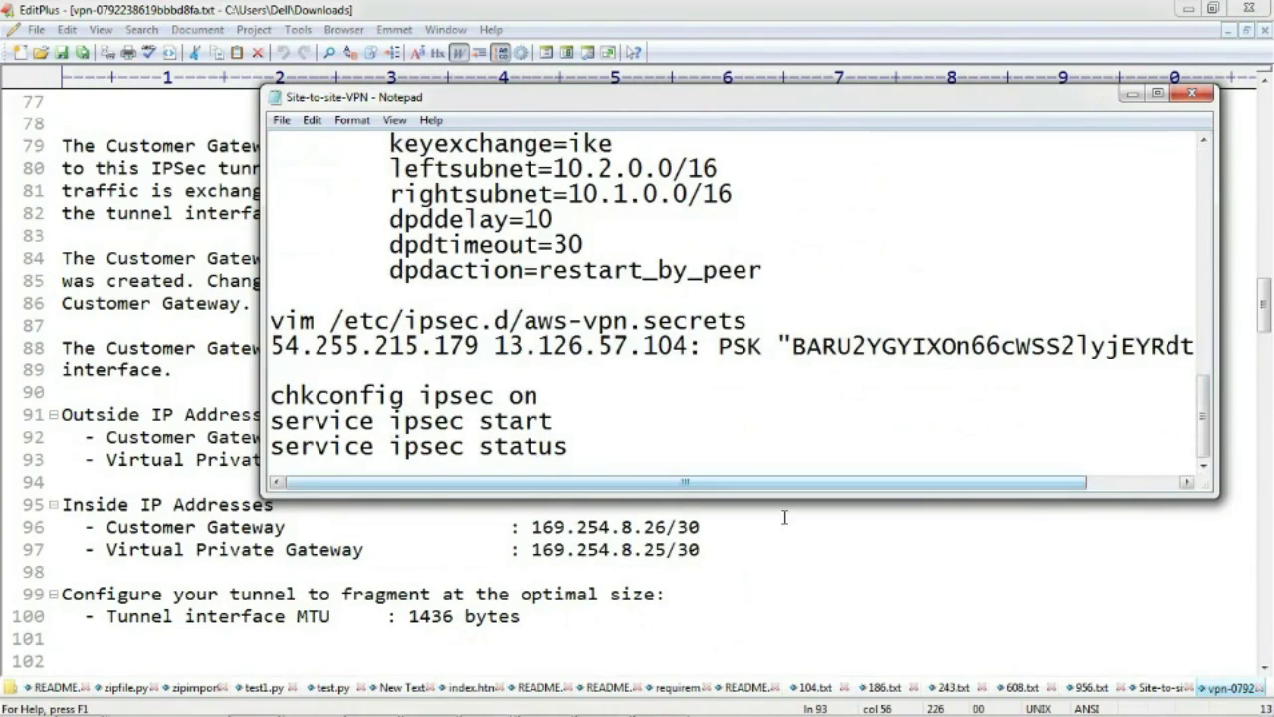
# - Switch to the EditPlus VPN configuration file and copy the Pre-Shared Key value listed above the #2: IPSec Configuration section
pyautogui.click(755, 571)
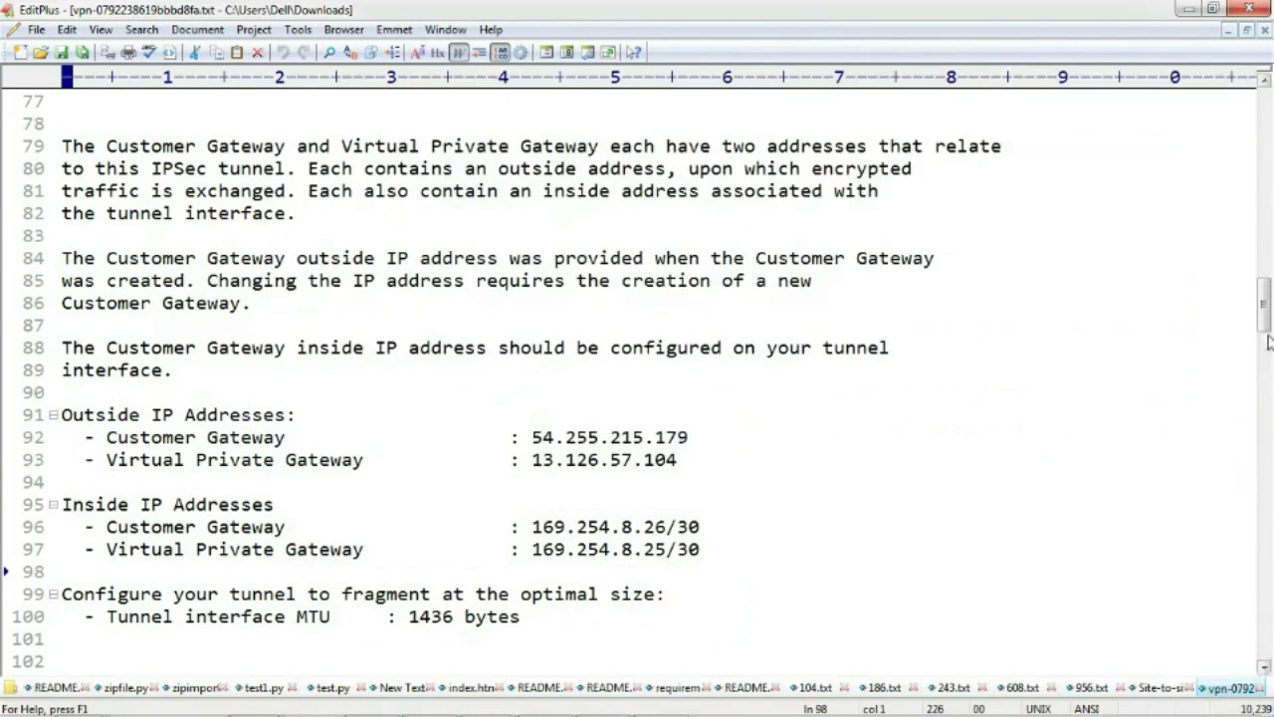
pyautogui.scroll(-1, 1266, 315)
pyautogui.moveTo(1266, 315); pyautogui.dragTo(1267, 188)
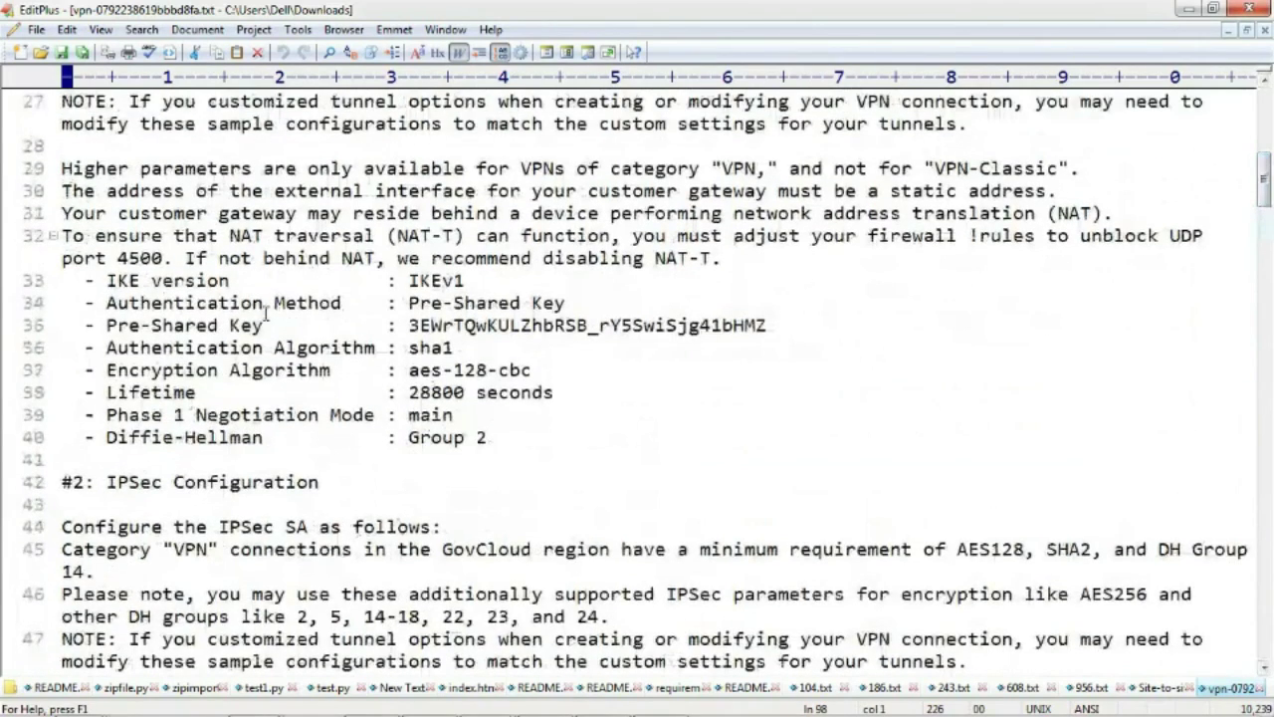
pyautogui.doubleClick(229, 325)
pyautogui.click(229, 326)
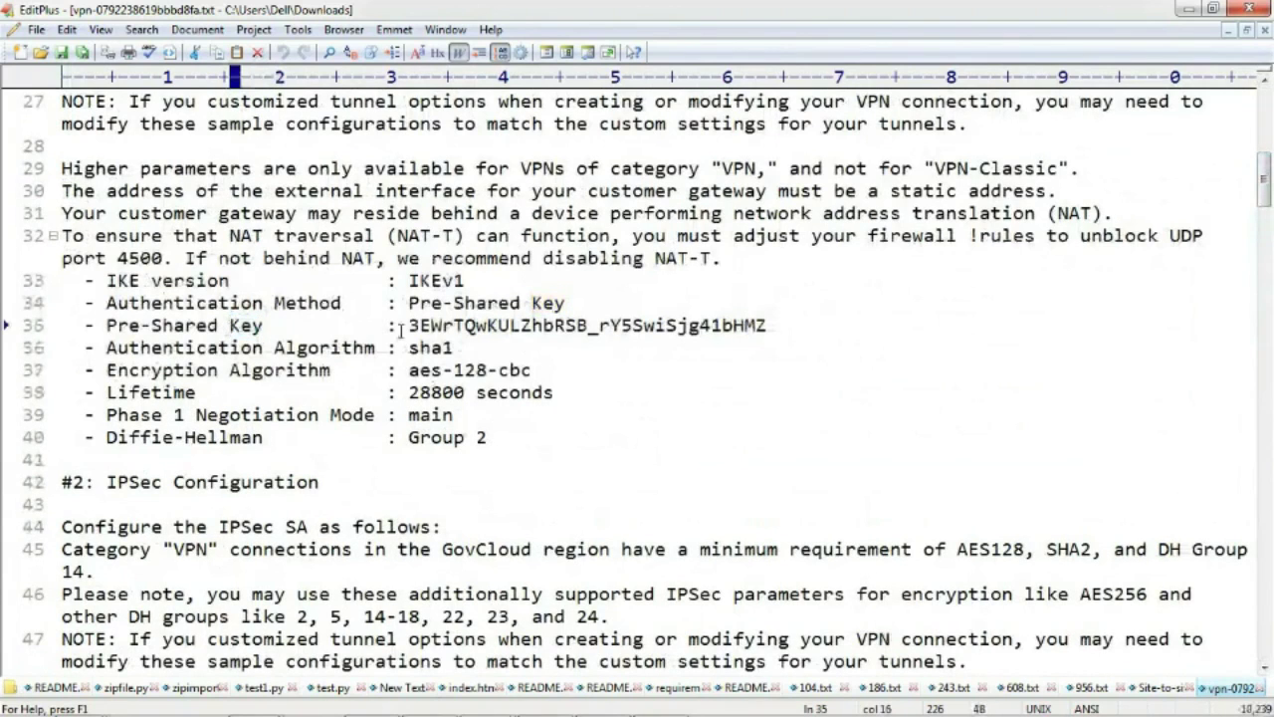
pyautogui.moveTo(107, 326); pyautogui.dragTo(255, 325)
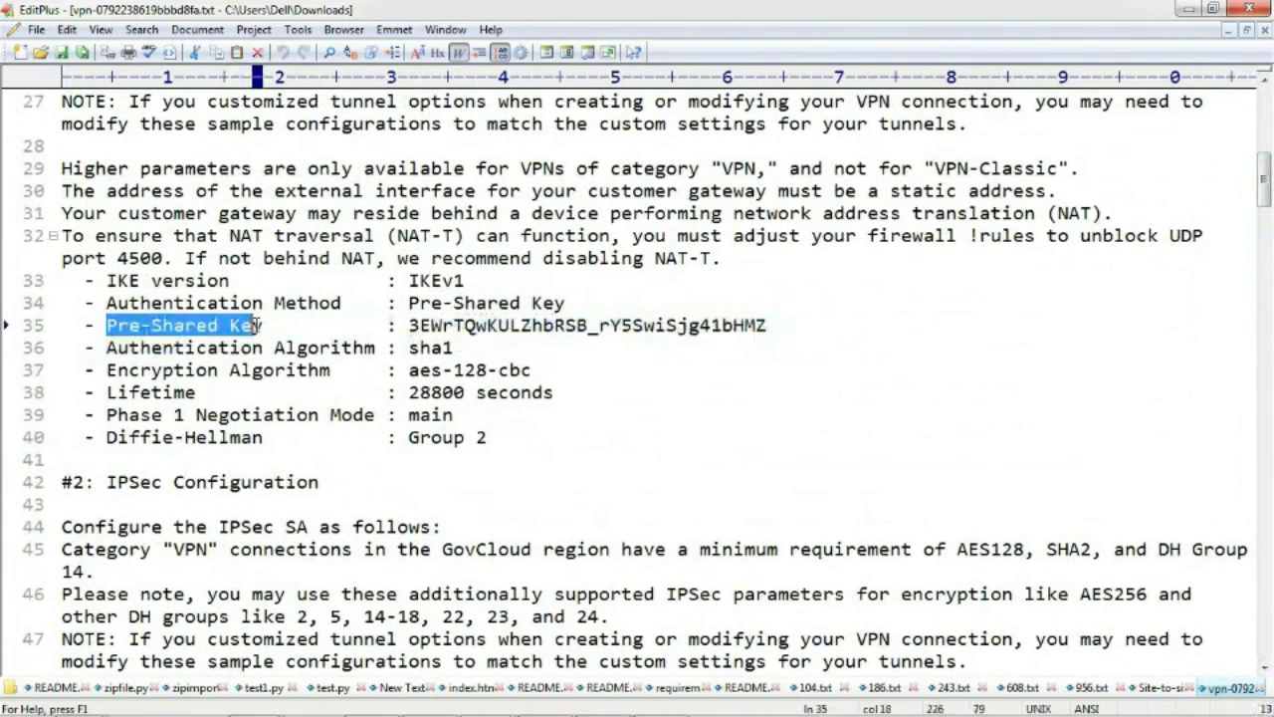
pyautogui.click(255, 325)
pyautogui.moveTo(408, 326); pyautogui.dragTo(769, 326)
pyautogui.rightClick(736, 334)
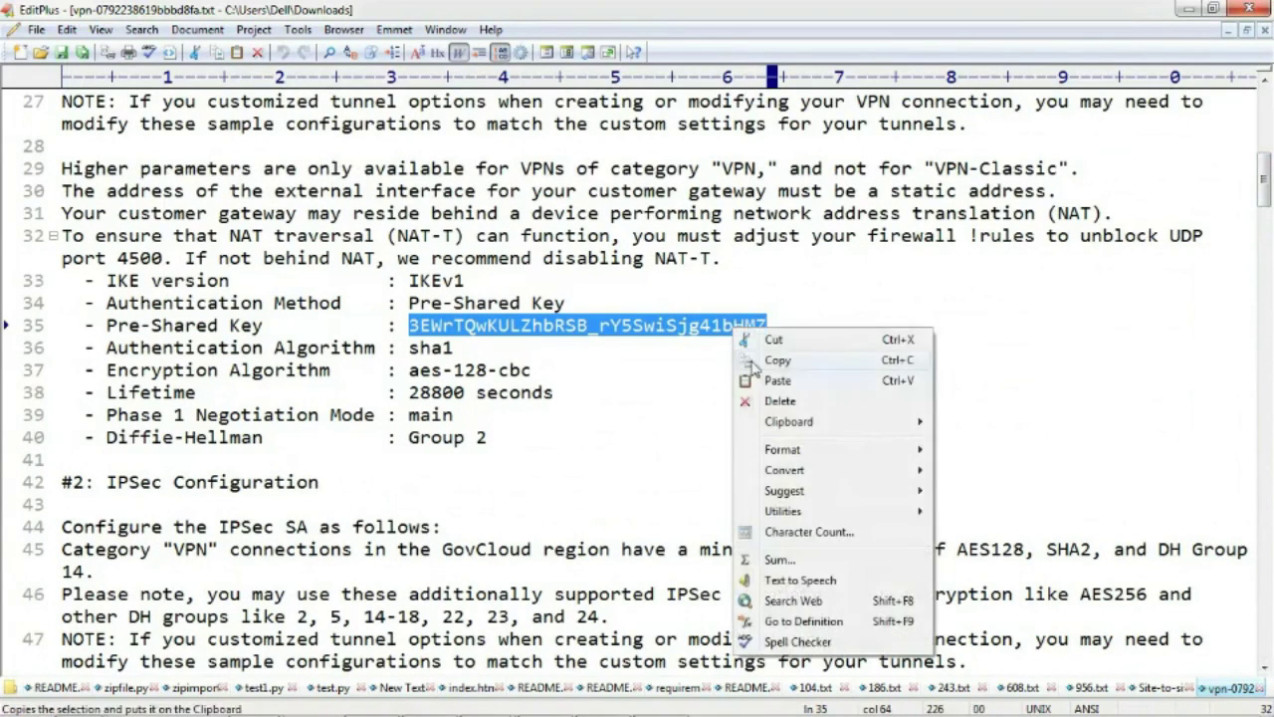
pyautogui.click(762, 360)
# - Switch to the Site-to-site-VPN notes and replace the quoted PSK value on the secrets line with the copied pre-shared key
pyautogui.moveTo(483, 702)
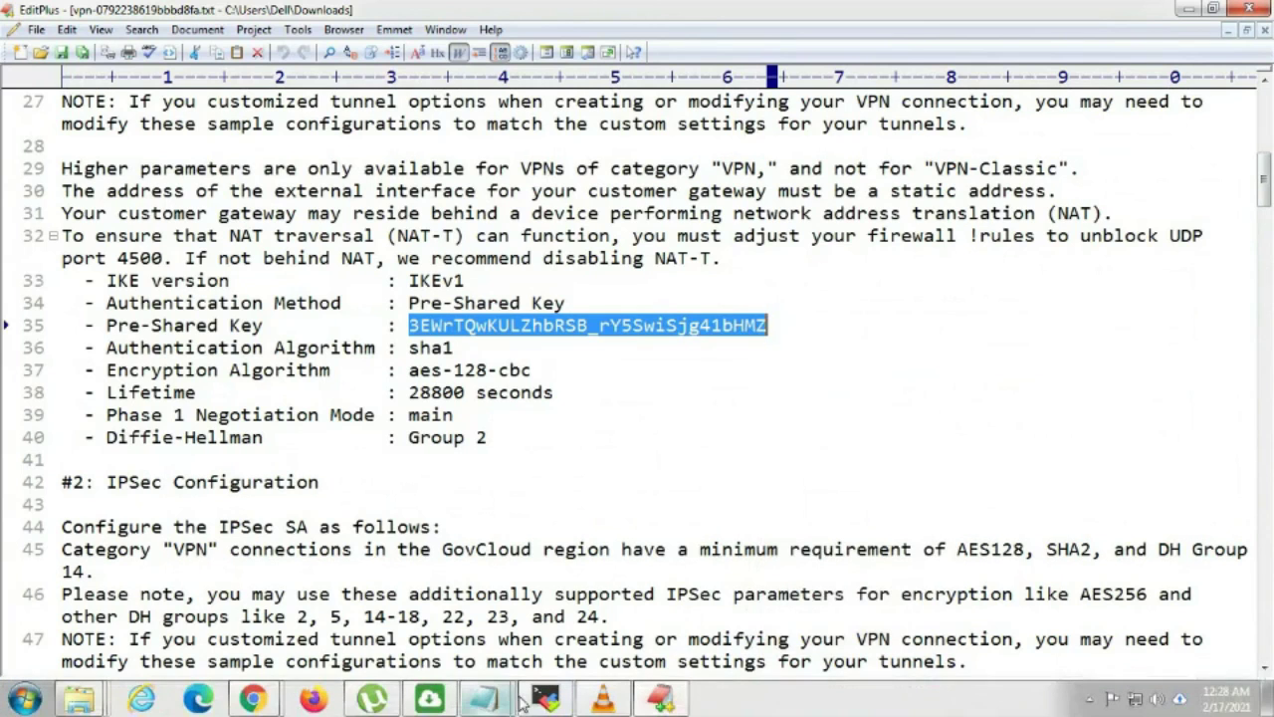
pyautogui.click(570, 616)
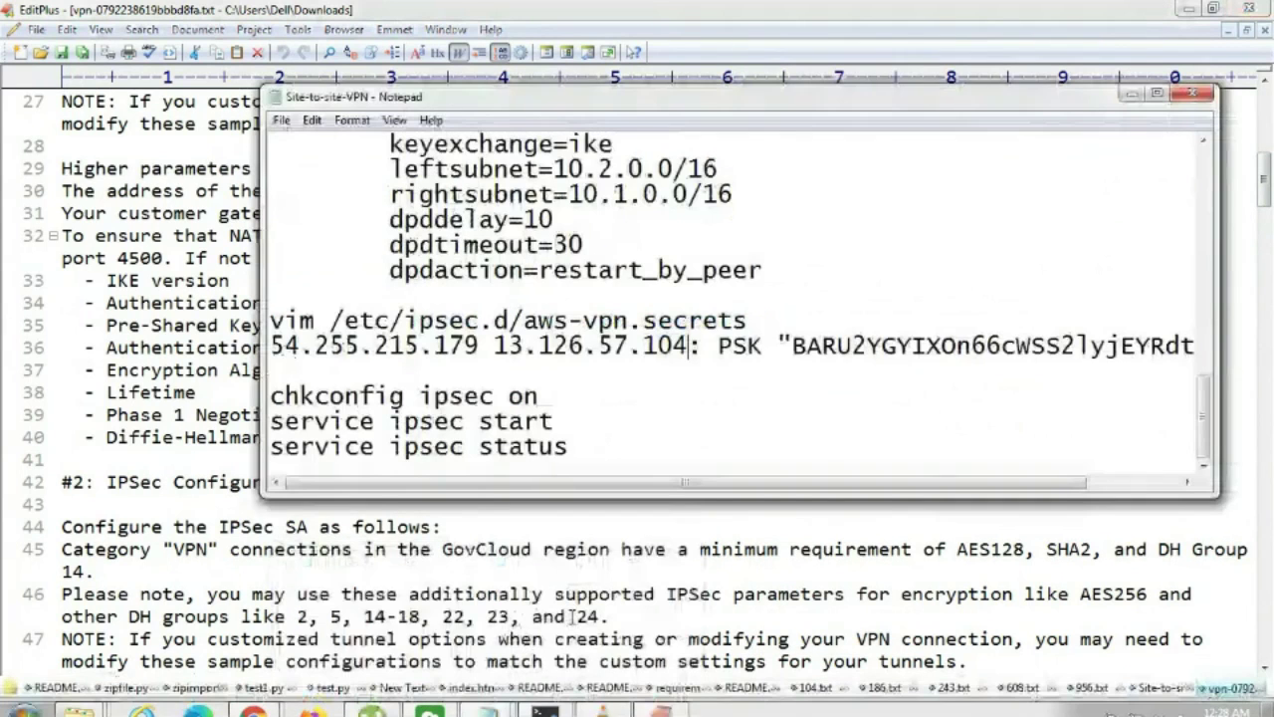
pyautogui.moveTo(791, 345); pyautogui.dragTo(1165, 345)
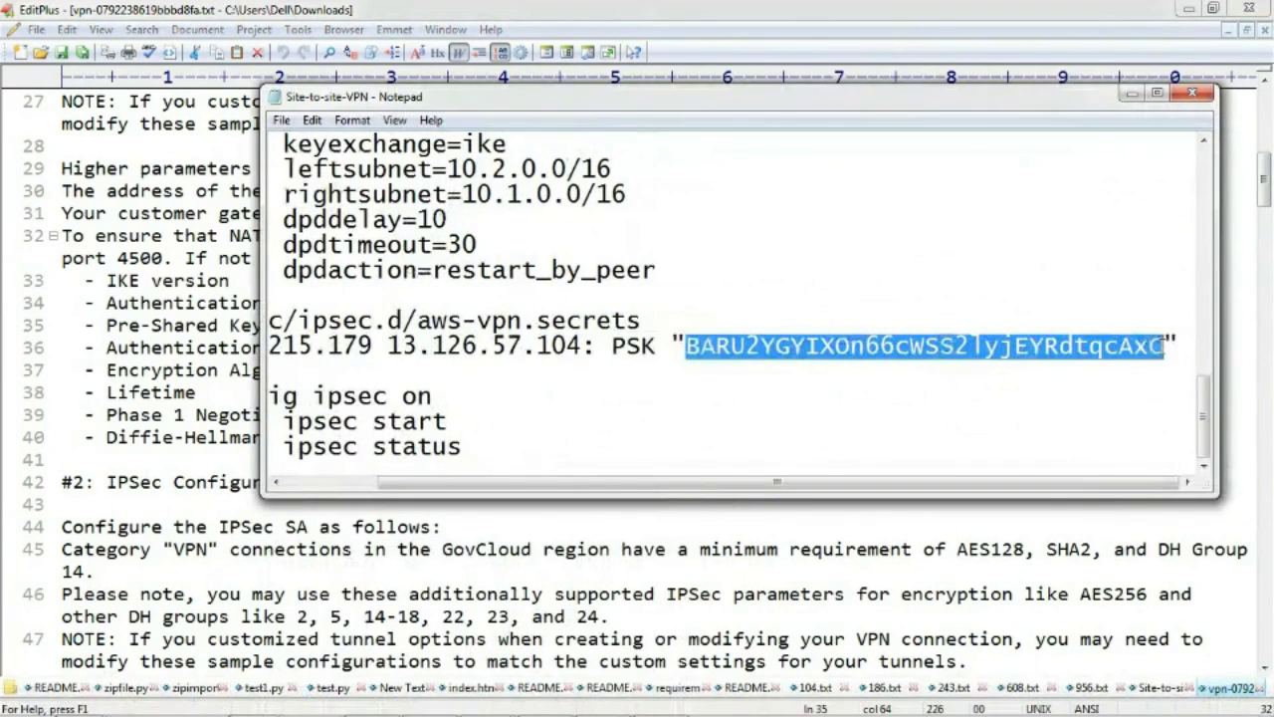
pyautogui.hotkey('ctrl', 'v')
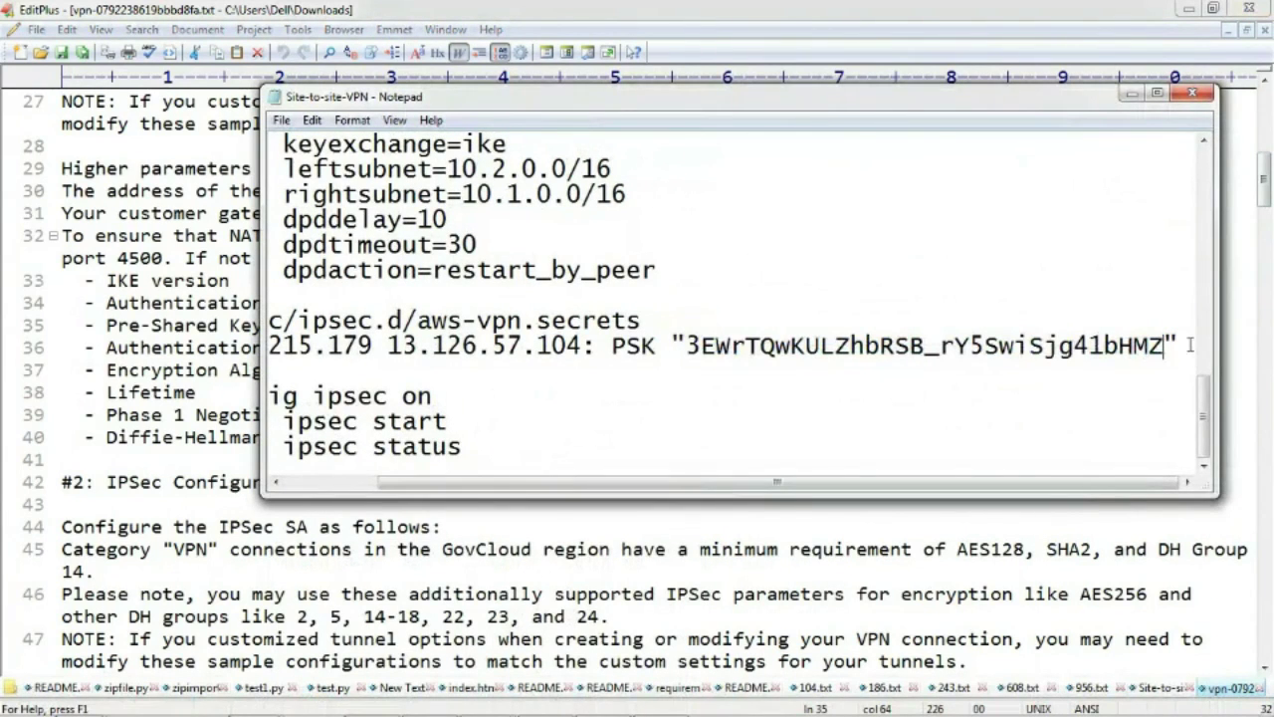
# - Copy the complete secrets line from the notes, covering both IP addresses and the quoted PSK
pyautogui.moveTo(1181, 345); pyautogui.dragTo(1000, 343)
pyautogui.moveTo(1001, 341); pyautogui.dragTo(272, 344)
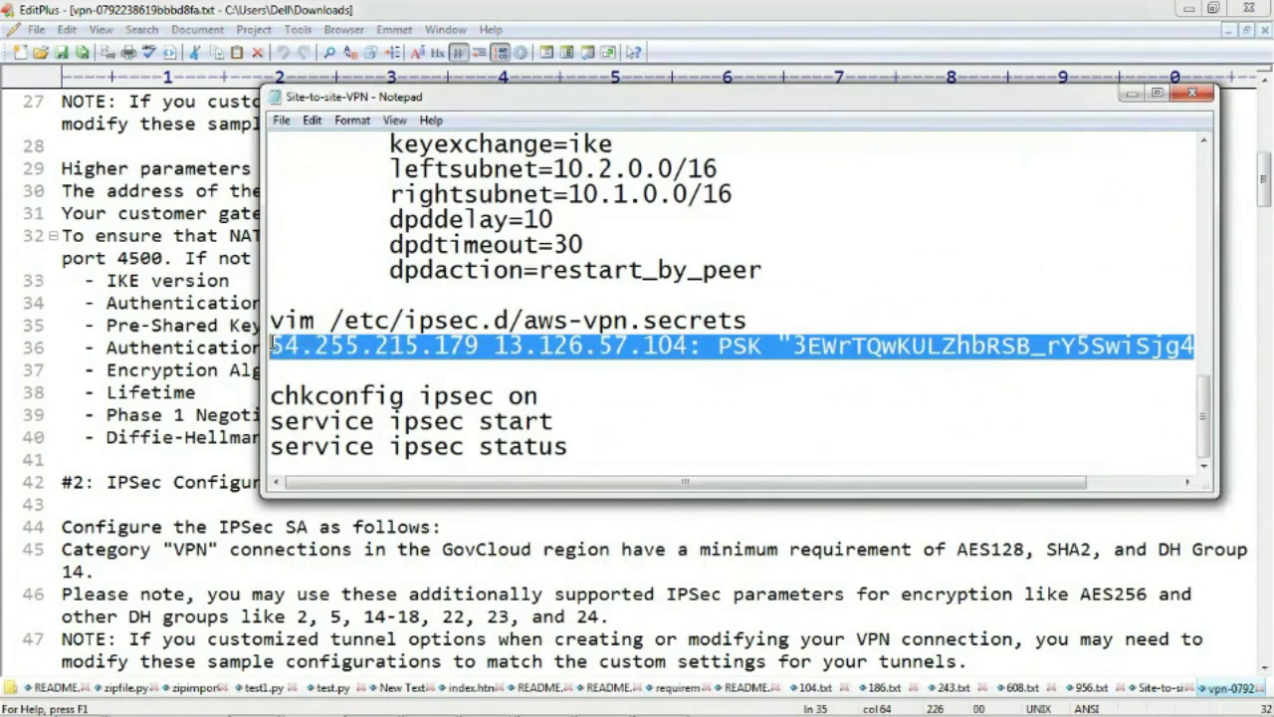
pyautogui.rightClick(279, 345)
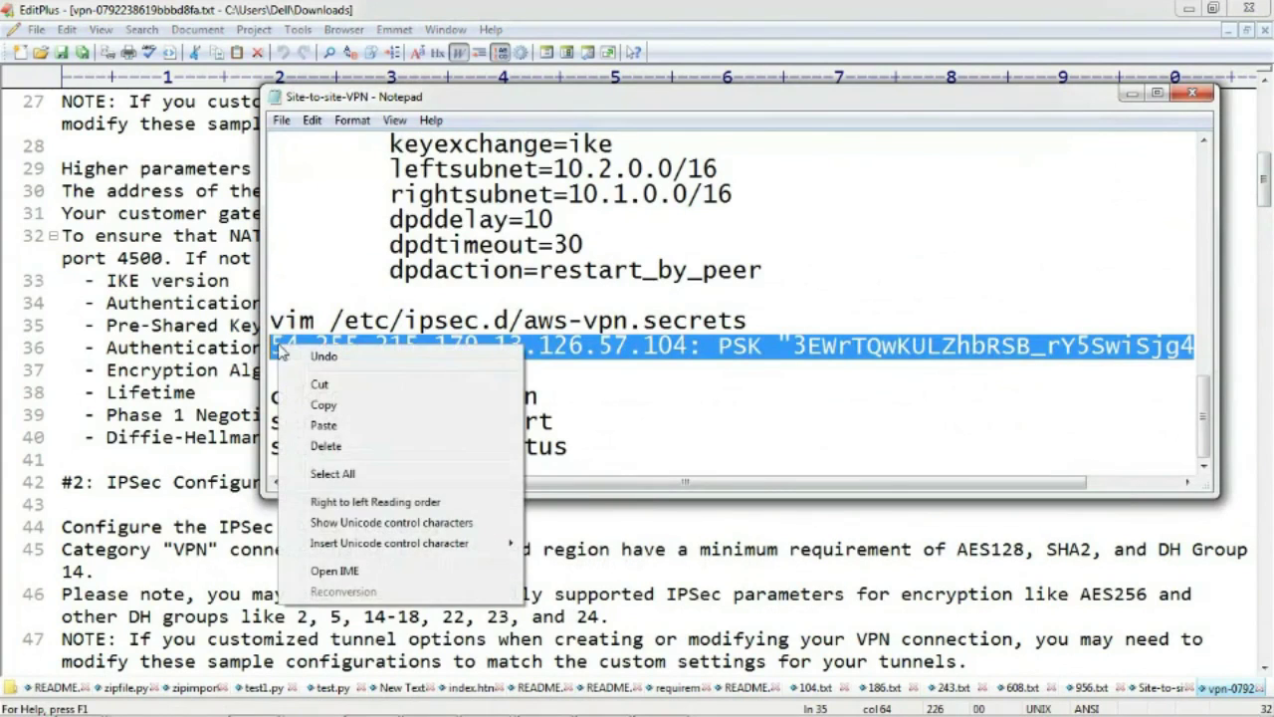
pyautogui.click(344, 406)
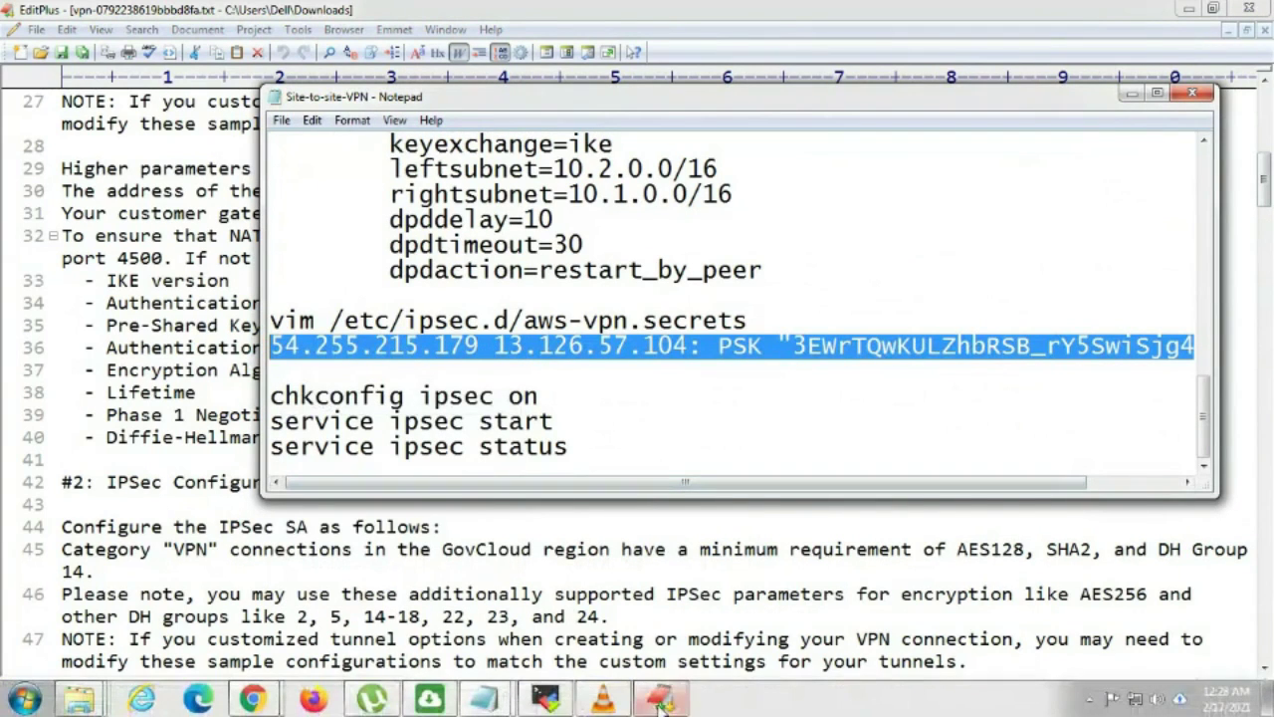
# - Switch to MobaXterm, paste the secrets line with the pre-shared key into aws-vpn.secrets, and save and quit with :wq
pyautogui.click(541, 669)
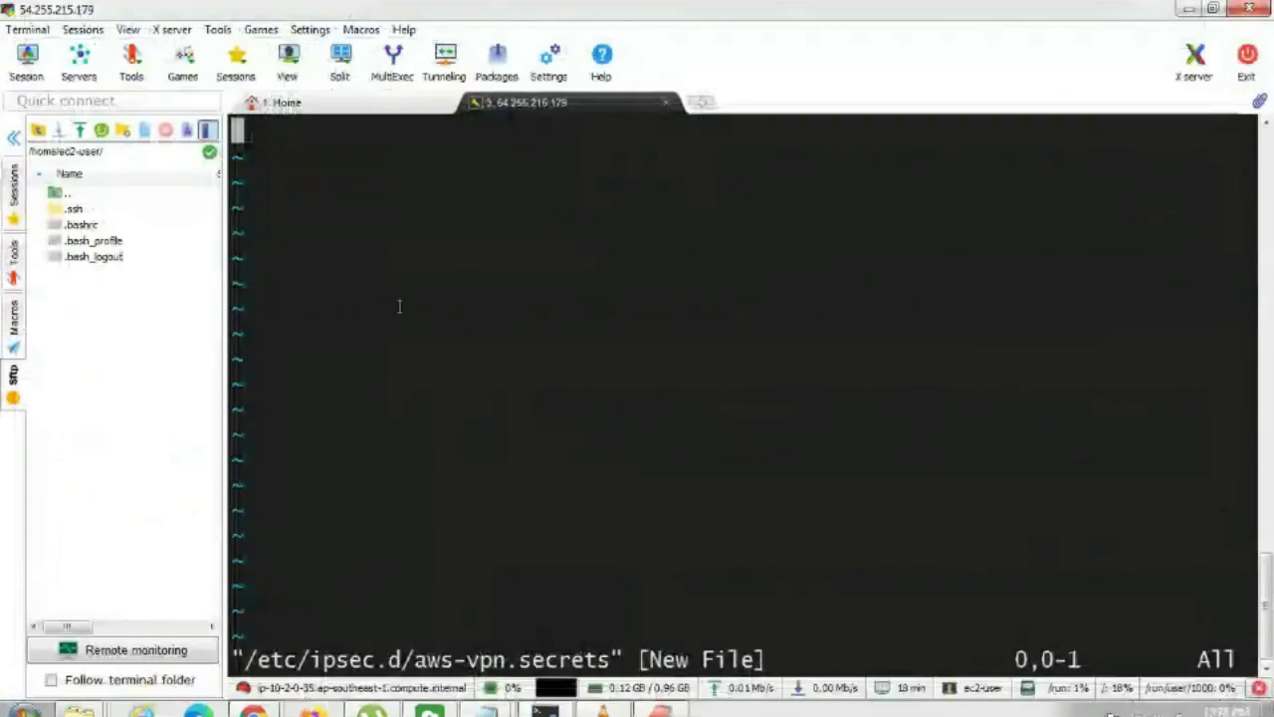
pyautogui.press('i')
pyautogui.rightClick(265, 132)
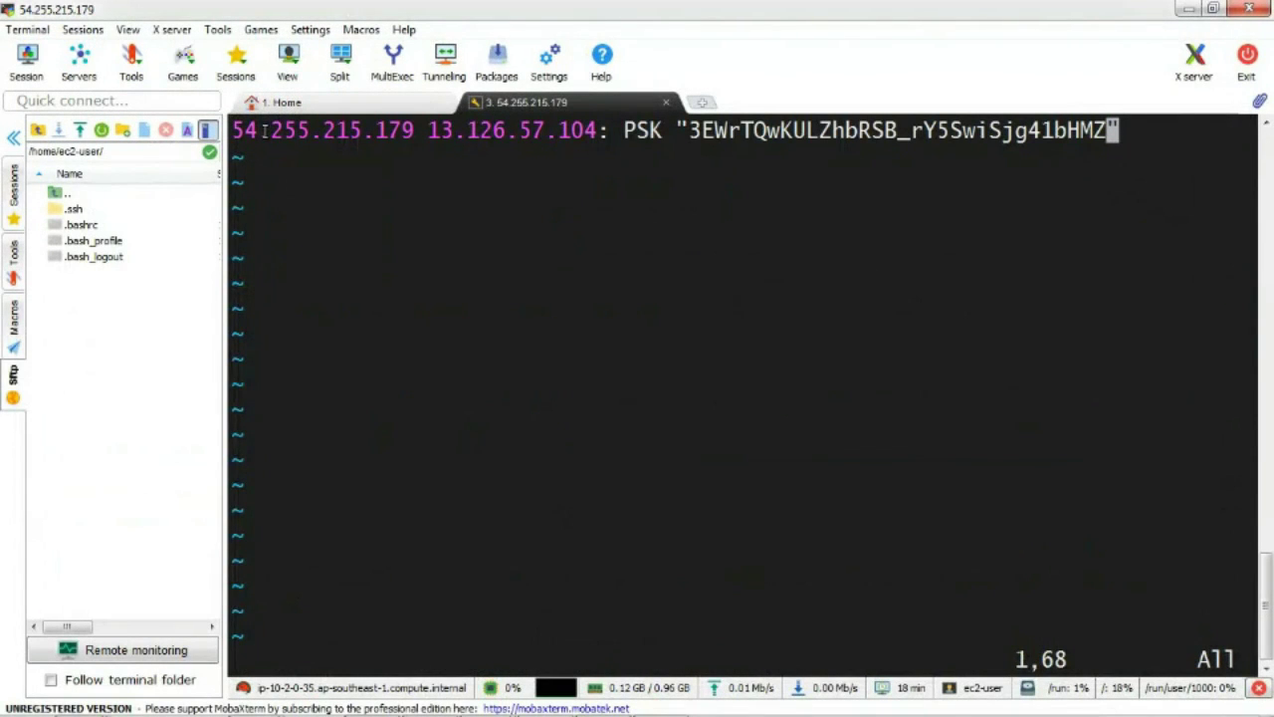
pyautogui.press('Escape')
pyautogui.write(':')
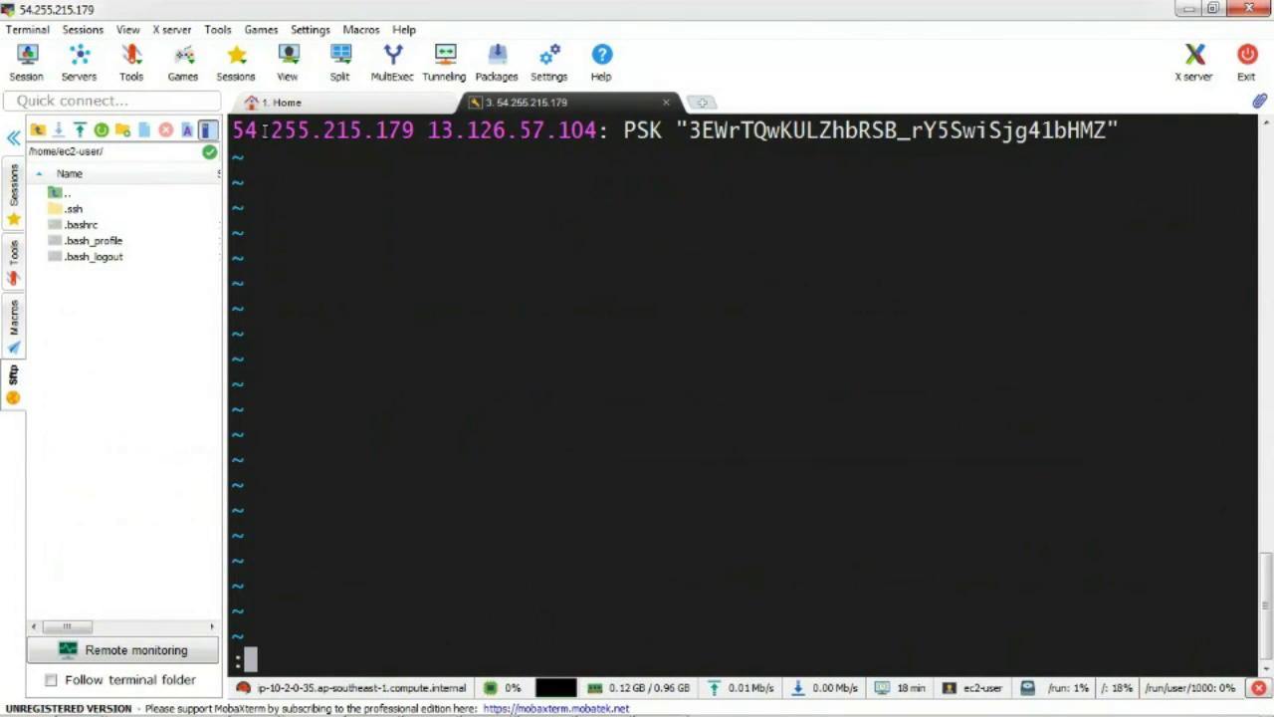
pyautogui.write('wq')
pyautogui.press('Return')
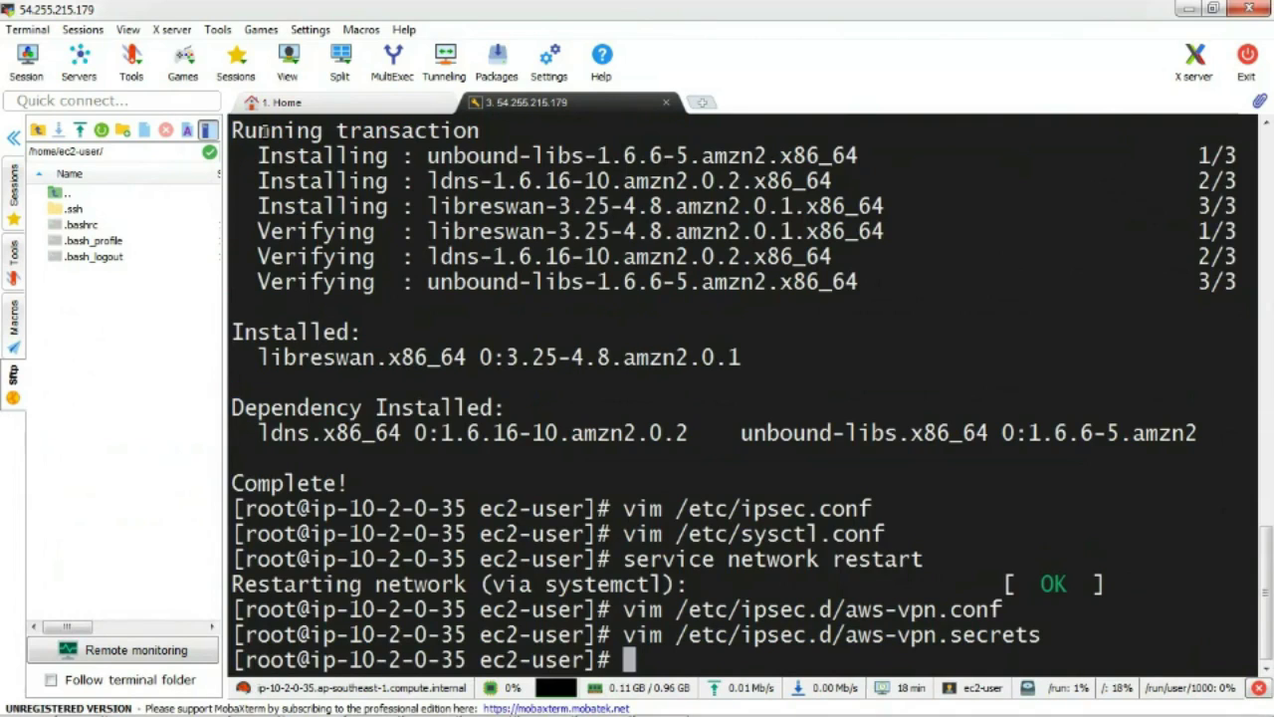
# - Copy the command chkconfig ipsec on from the Site-to-site-VPN notes and run it in the MobaXterm terminal
pyautogui.moveTo(483, 697)
pyautogui.click(553, 597)
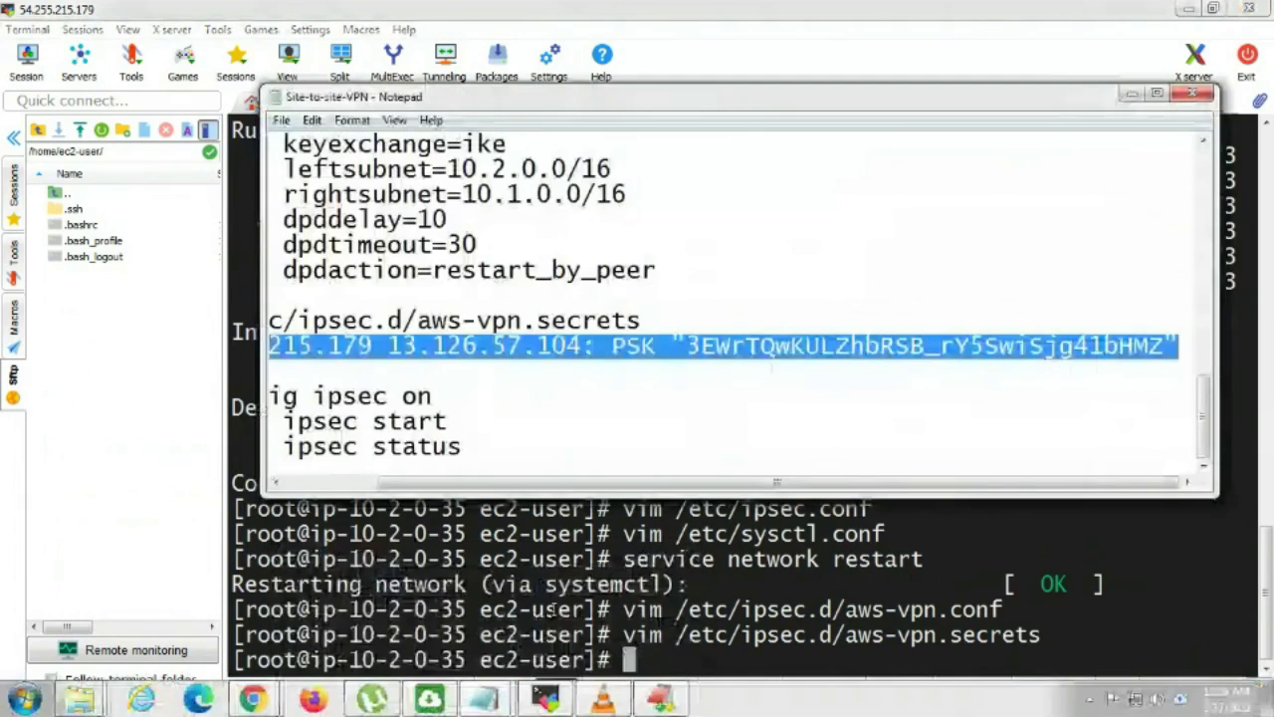
pyautogui.click(304, 482)
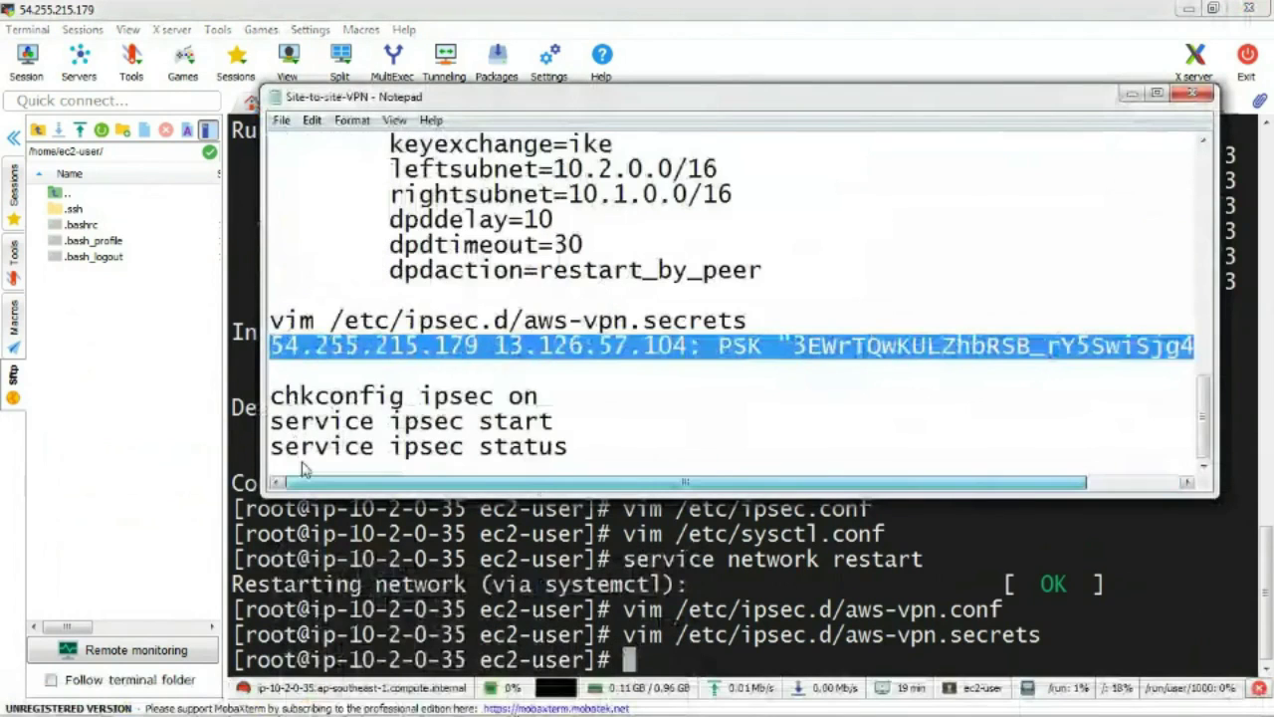
pyautogui.moveTo(271, 396); pyautogui.dragTo(546, 393)
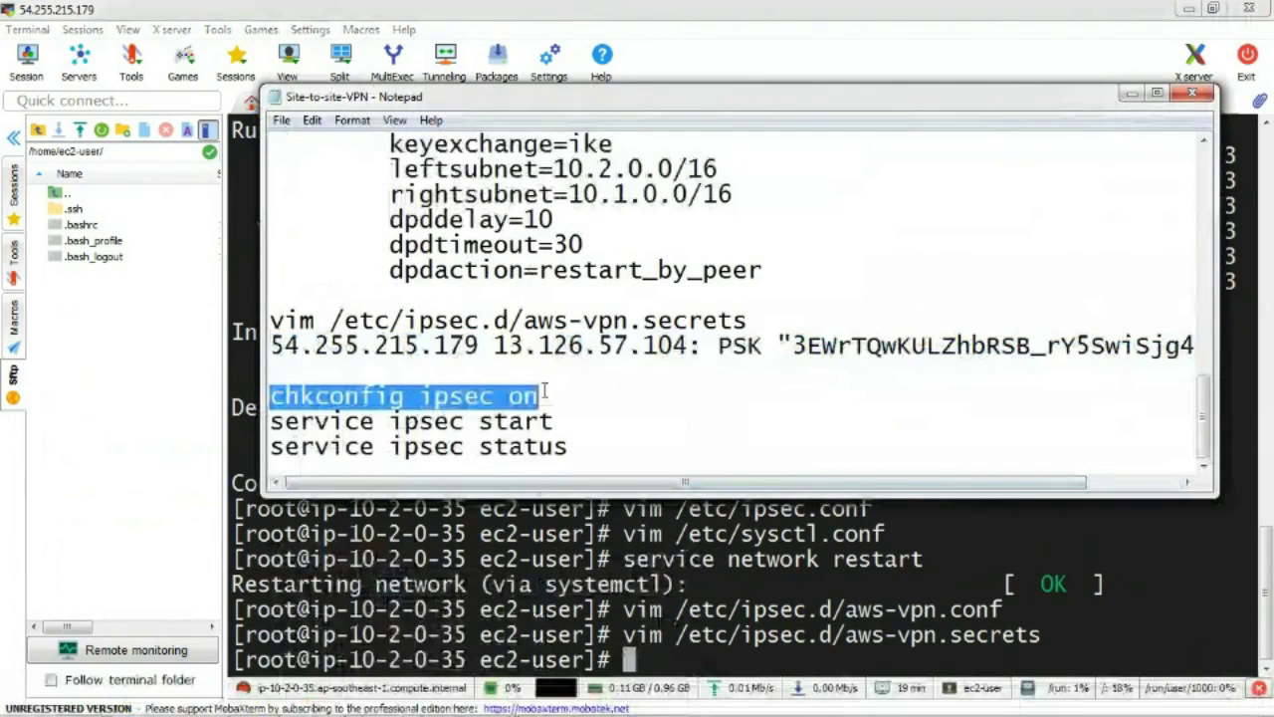
pyautogui.click(641, 660)
pyautogui.rightClick(640, 660)
pyautogui.press('Return')
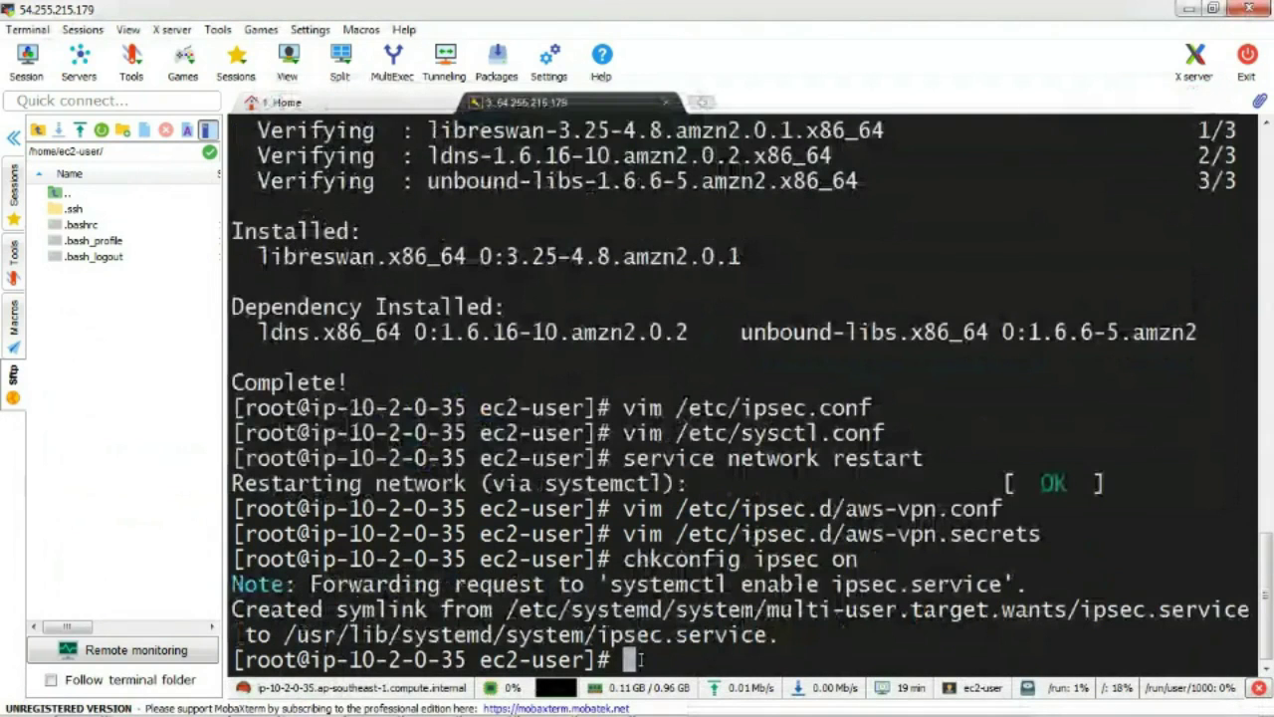
# - Copy the command service ipsec start from the Site-to-site-VPN notes and run it in the MobaXterm terminal
pyautogui.moveTo(503, 673)
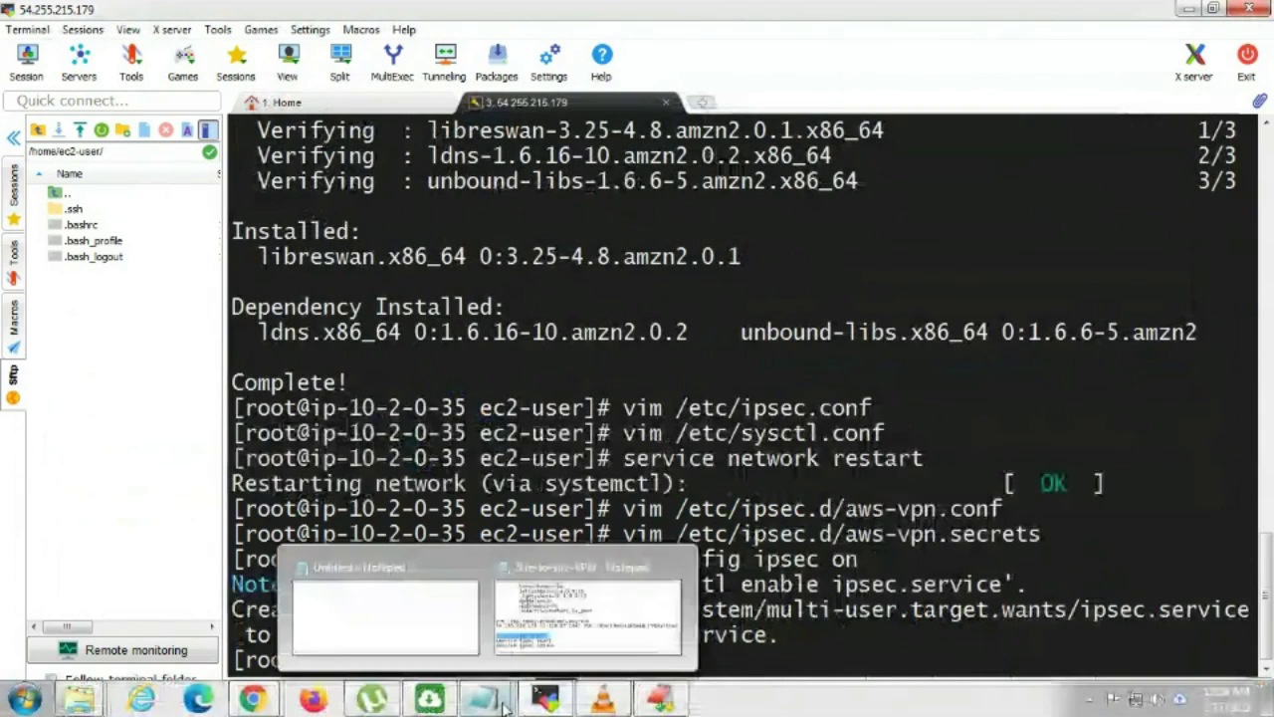
pyautogui.click(565, 610)
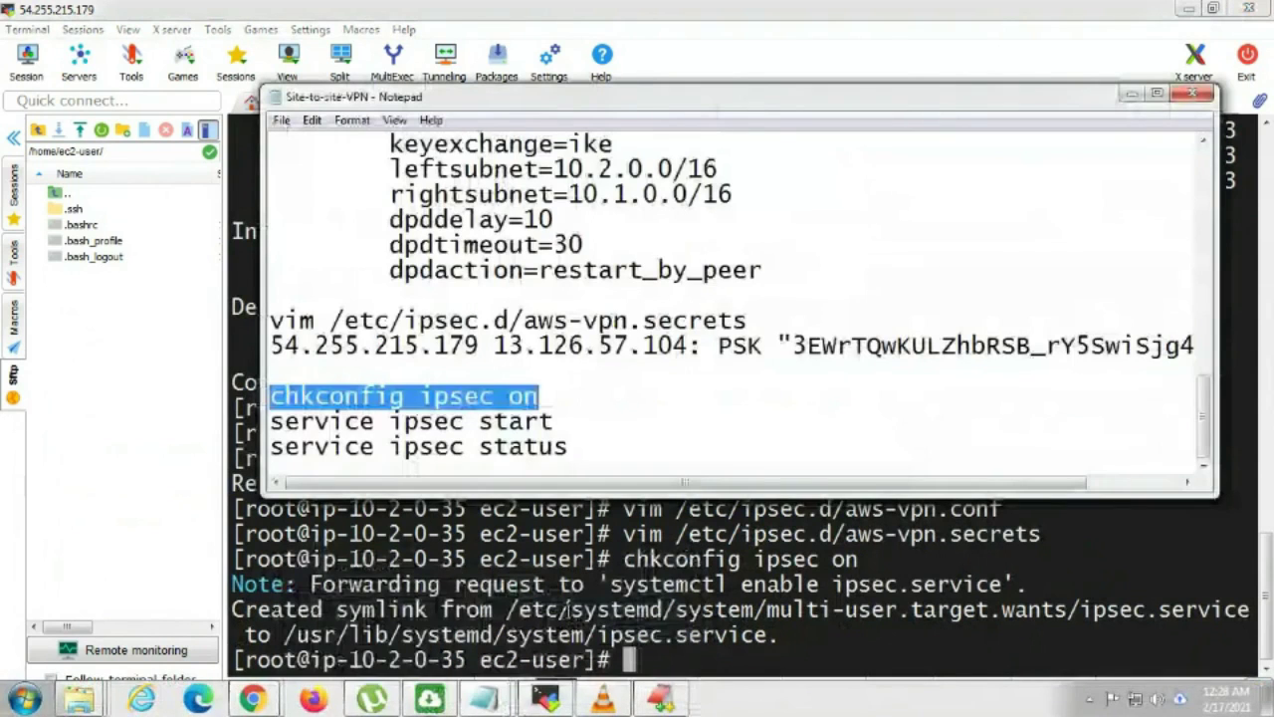
pyautogui.moveTo(271, 421); pyautogui.dragTo(563, 416)
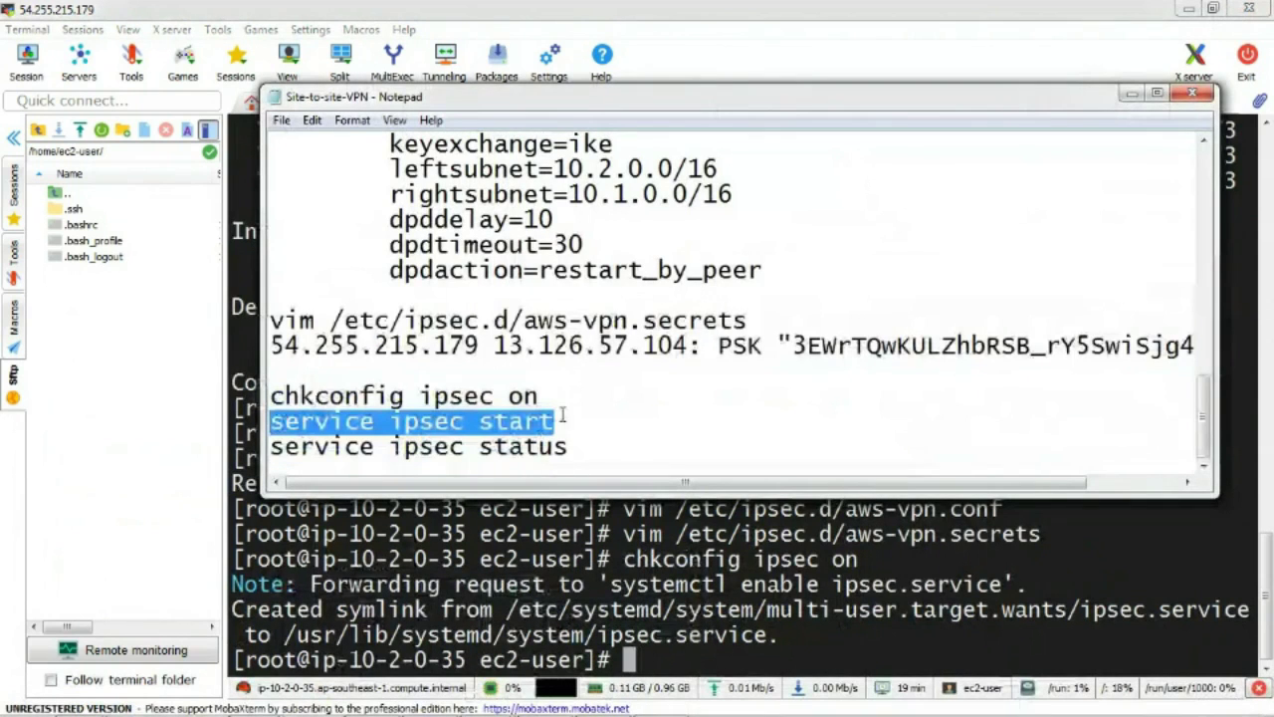
pyautogui.click(647, 658)
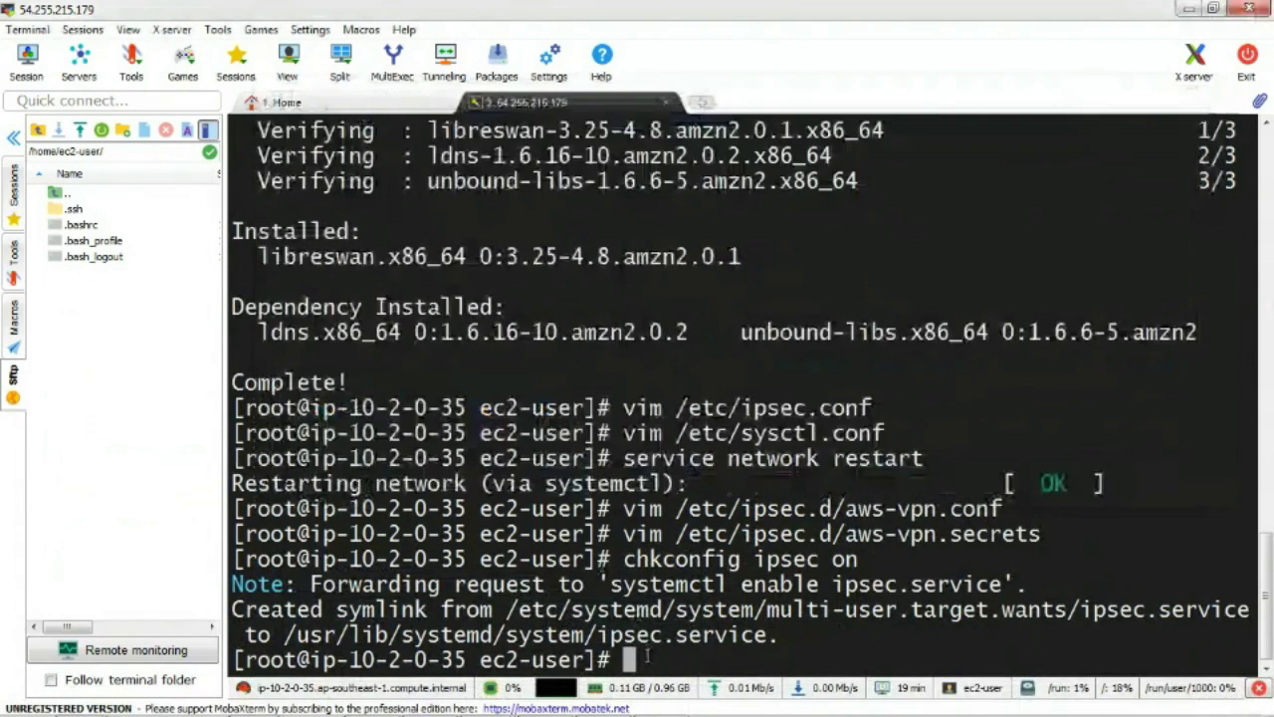
pyautogui.rightClick(647, 657)
pyautogui.press('Return')
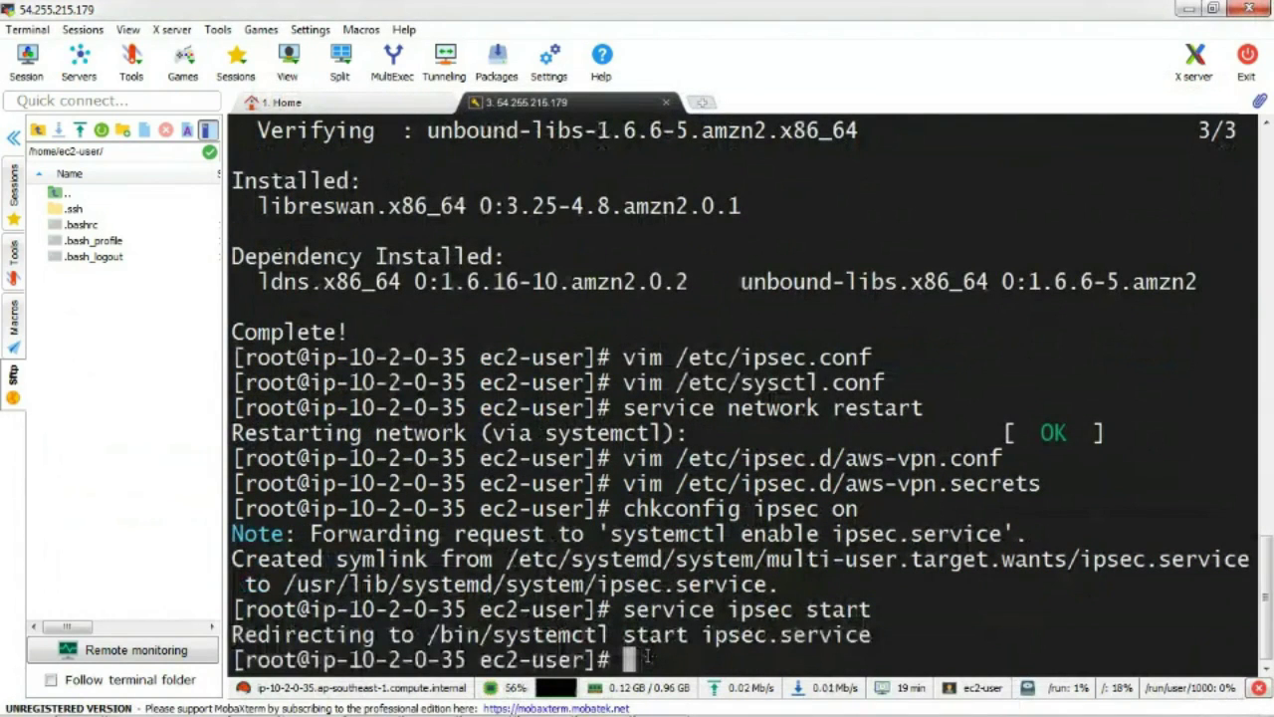
# - Copy service ipsec status from the Site-to-site-VPN notes, run it in the MobaXterm terminal and review the output
pyautogui.moveTo(597, 710)
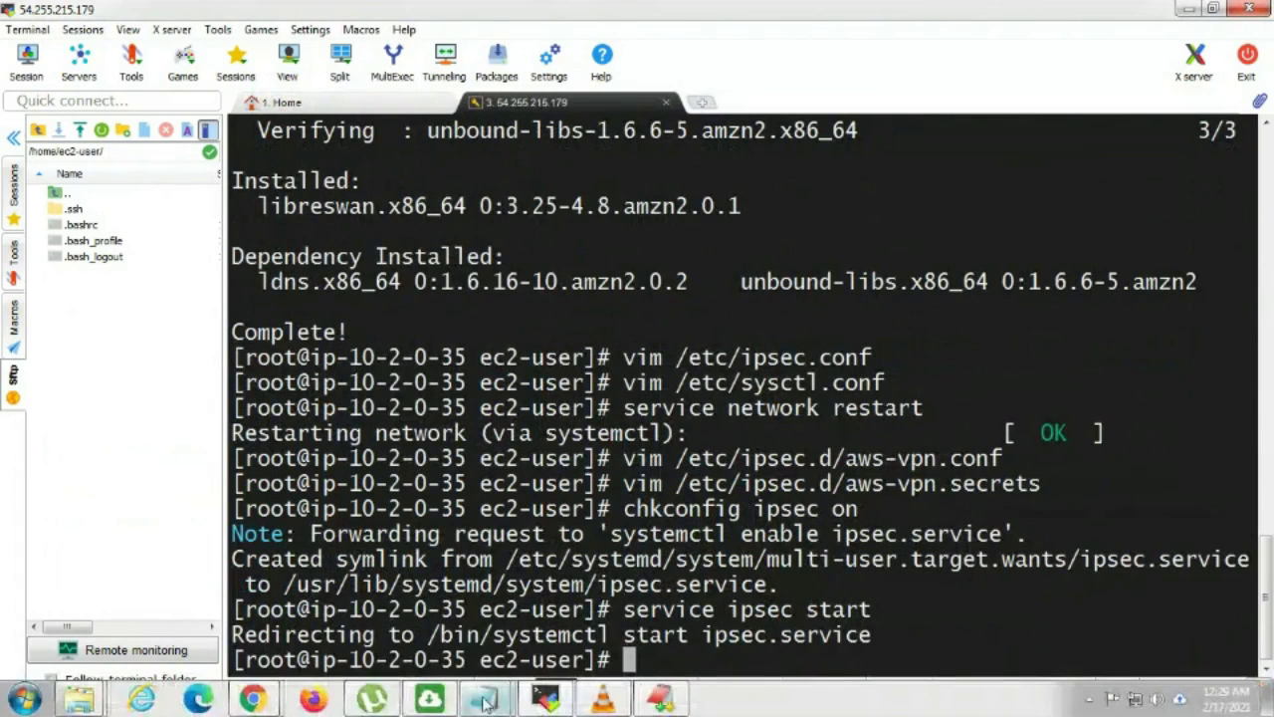
pyautogui.moveTo(451, 705)
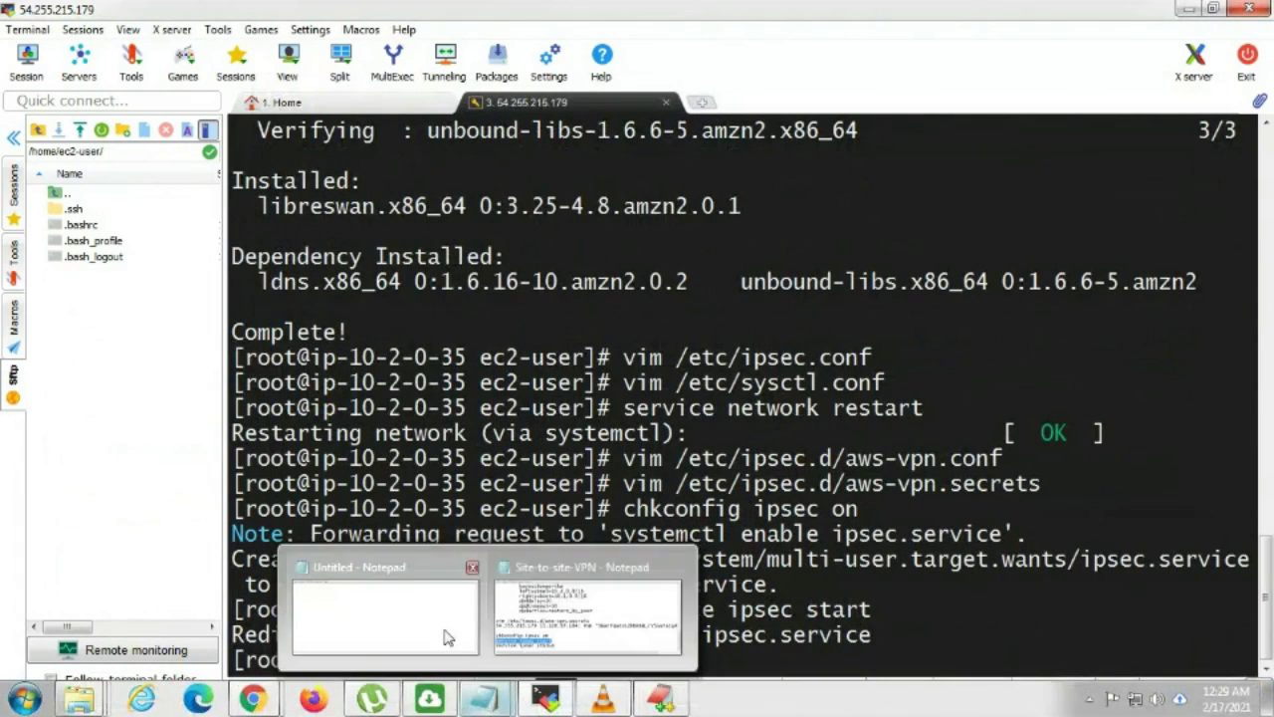
pyautogui.click(518, 612)
pyautogui.moveTo(271, 447); pyautogui.dragTo(569, 448)
pyautogui.rightClick(509, 449)
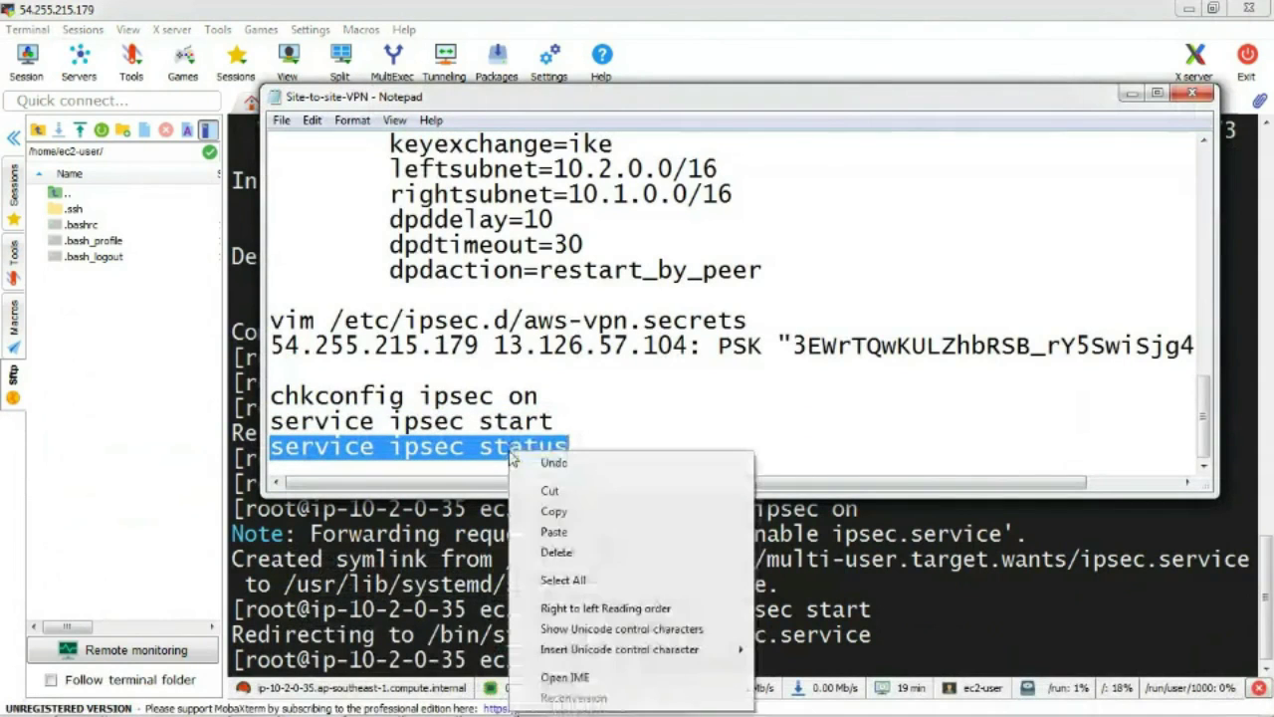
pyautogui.click(548, 509)
pyautogui.moveTo(725, 694)
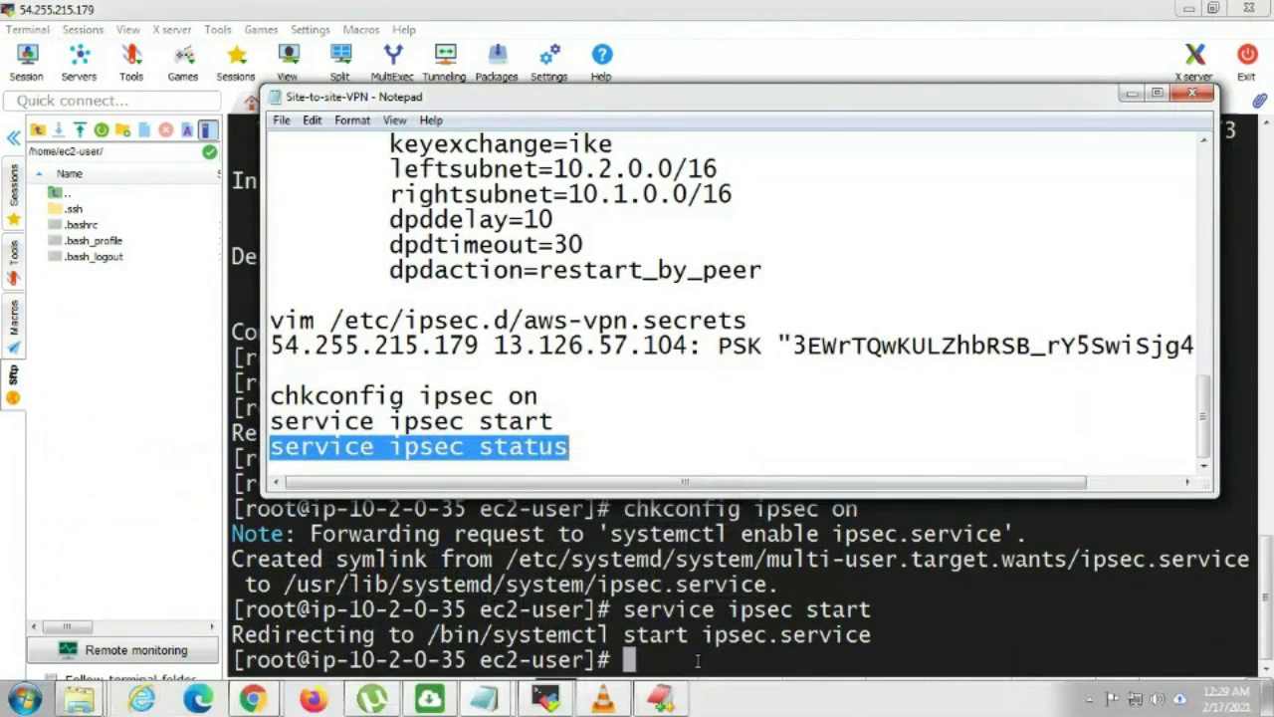
pyautogui.click(698, 661)
pyautogui.rightClick(698, 662)
pyautogui.press('Return')
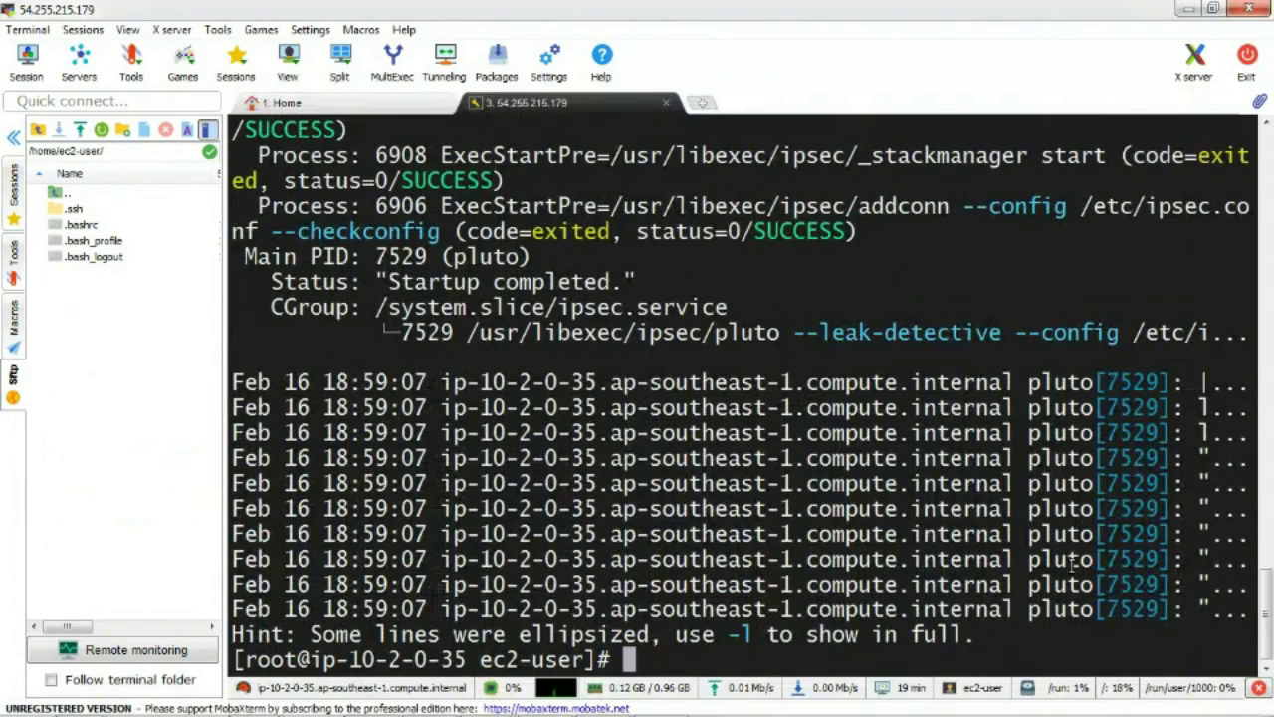
pyautogui.scroll(1, 1265, 632)
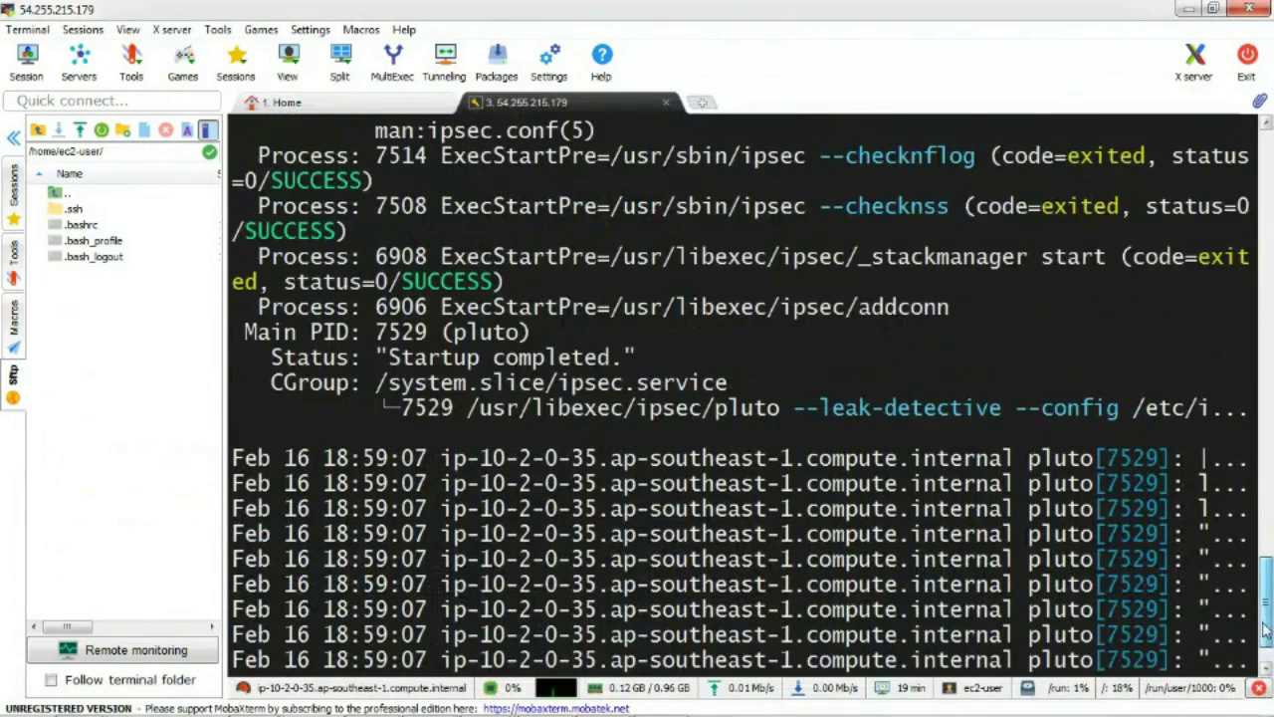
pyautogui.moveTo(1265, 627)
pyautogui.mouseDown()
pyautogui.moveTo(1267, 527)
pyautogui.moveTo(1267, 618)
pyautogui.mouseUp()
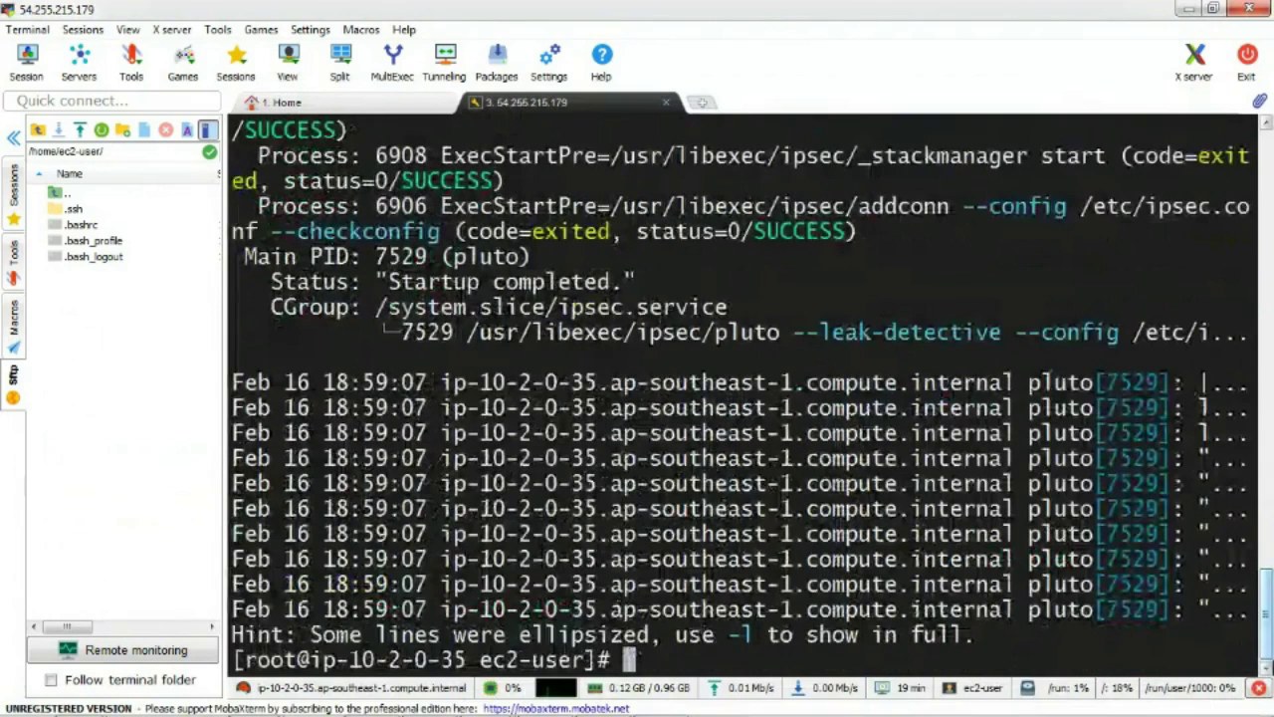
# - Switch to Chrome and check the status of both tunnels in the Mumbai-Singapore VPN connection's tunnel details
pyautogui.moveTo(368, 700)
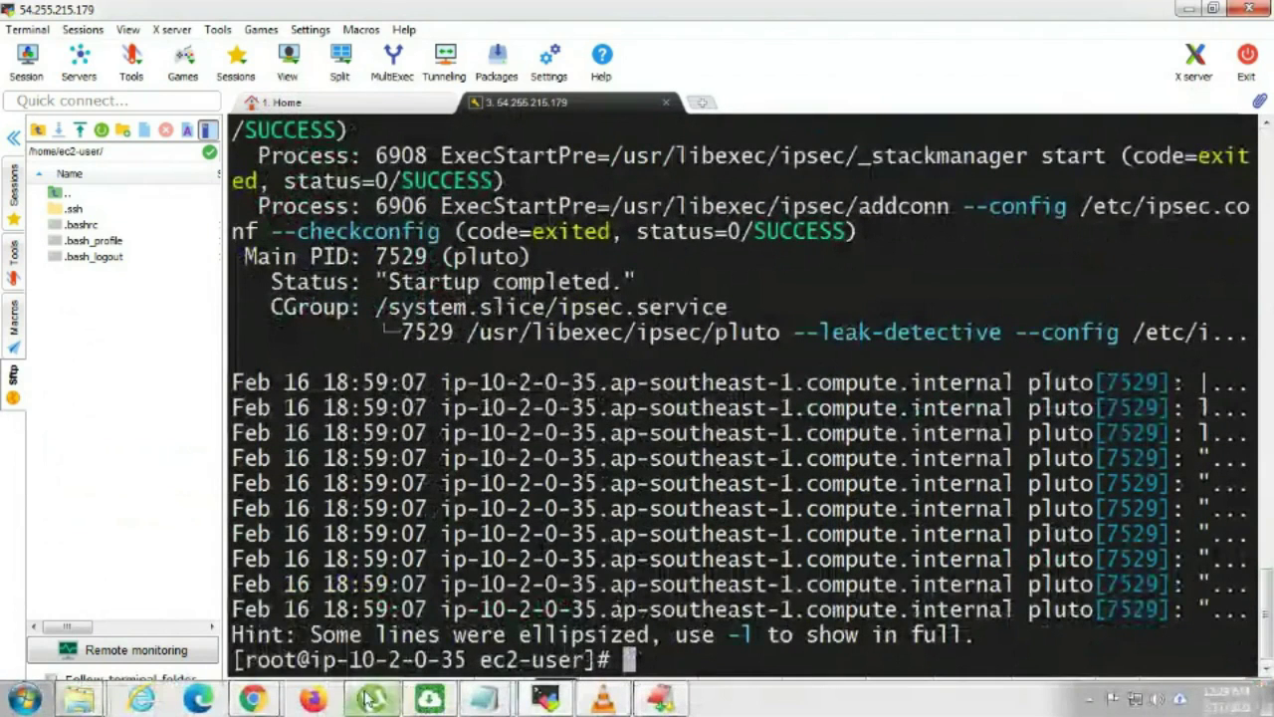
pyautogui.moveTo(252, 699)
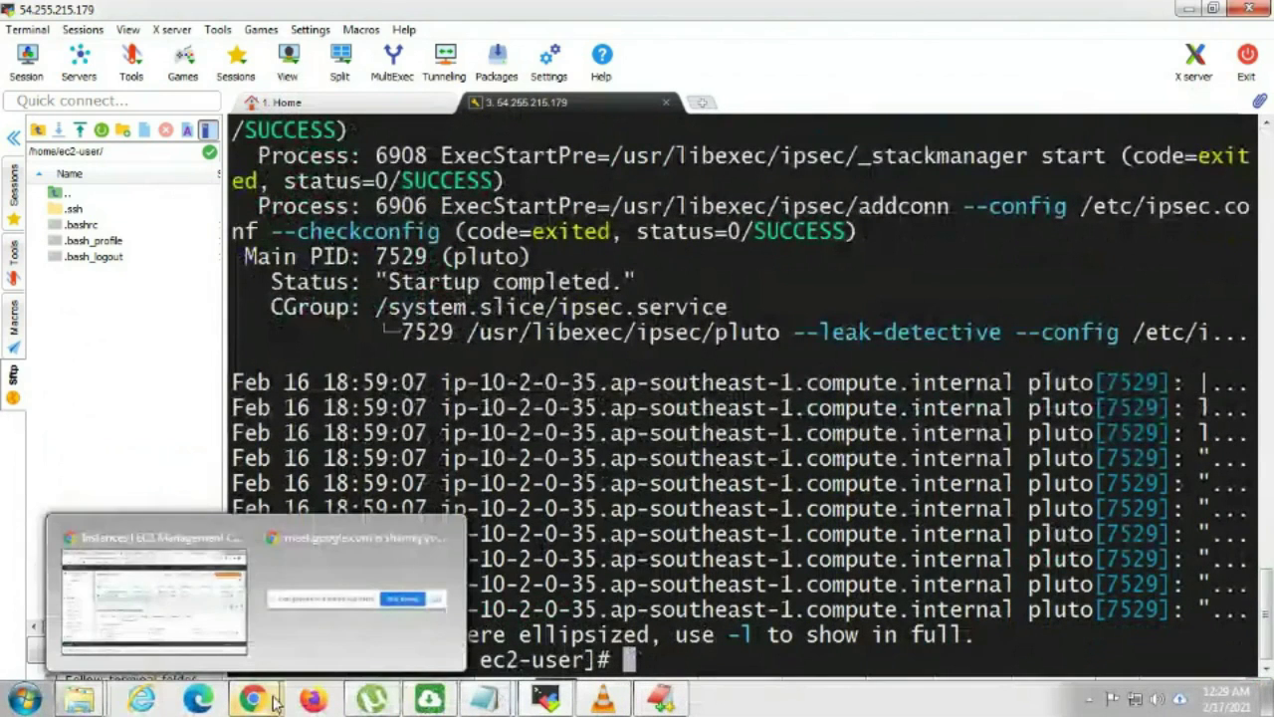
pyautogui.click(216, 626)
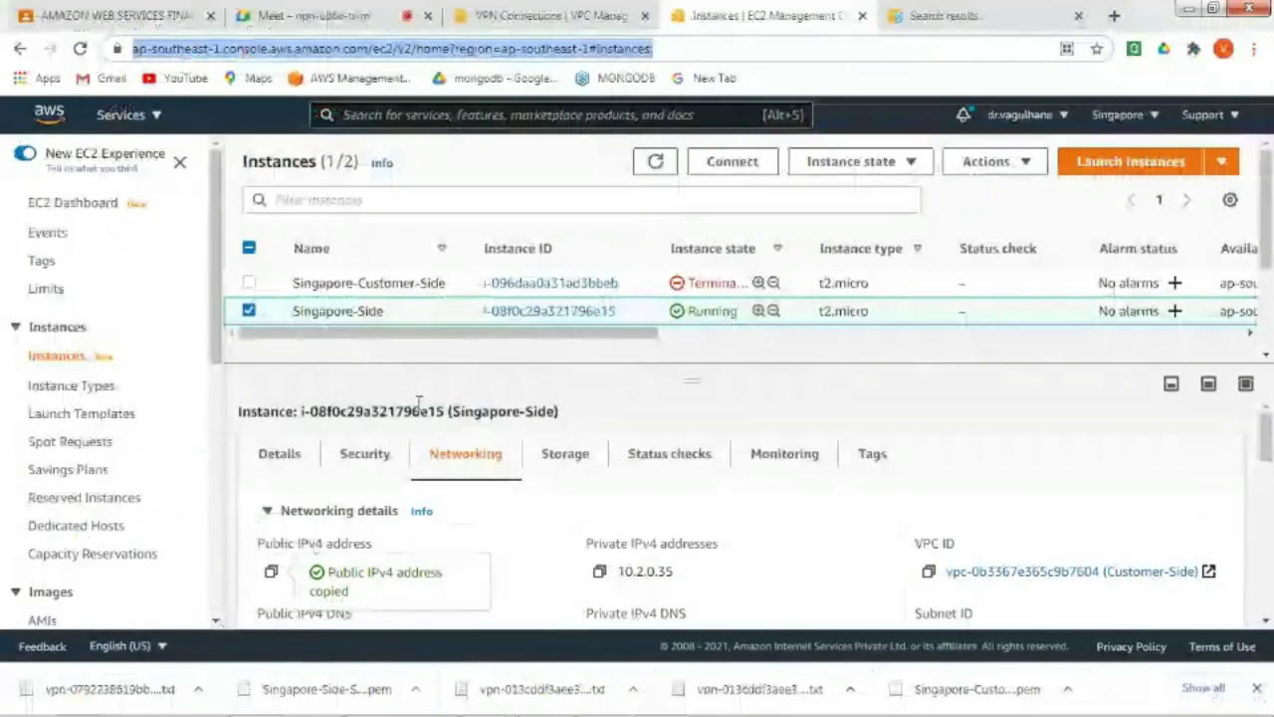
pyautogui.click(545, 12)
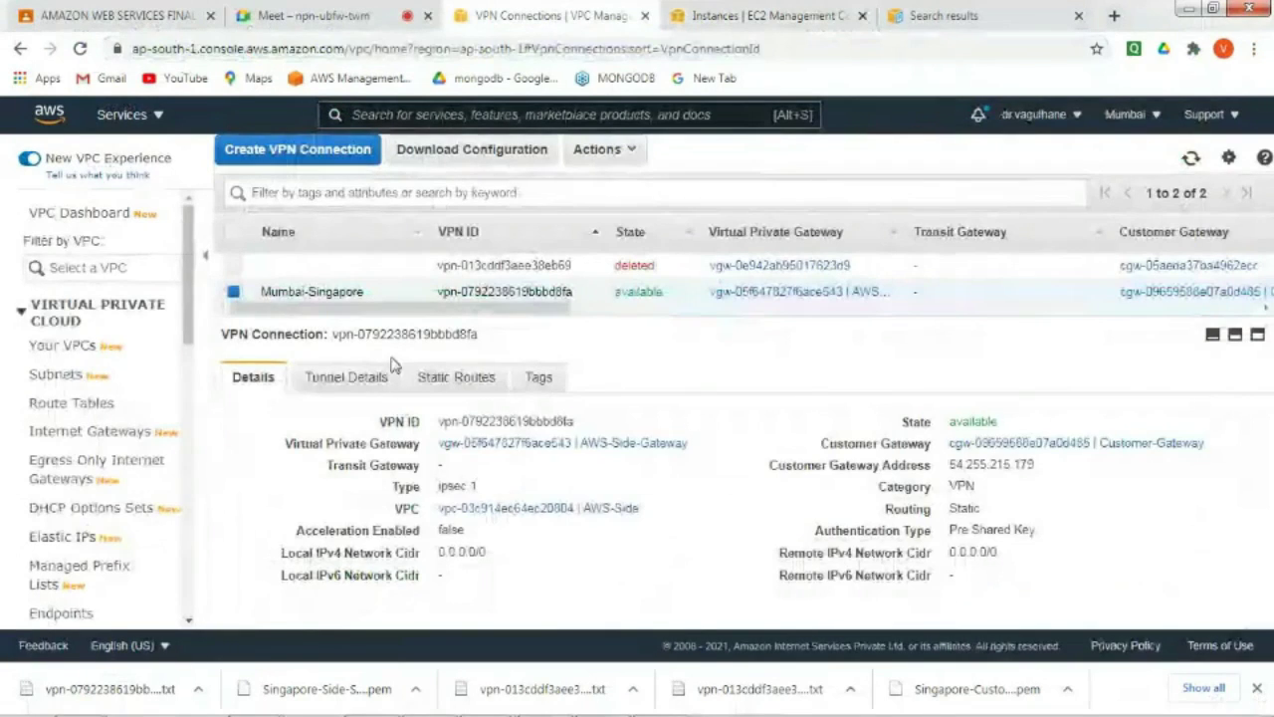
pyautogui.click(354, 386)
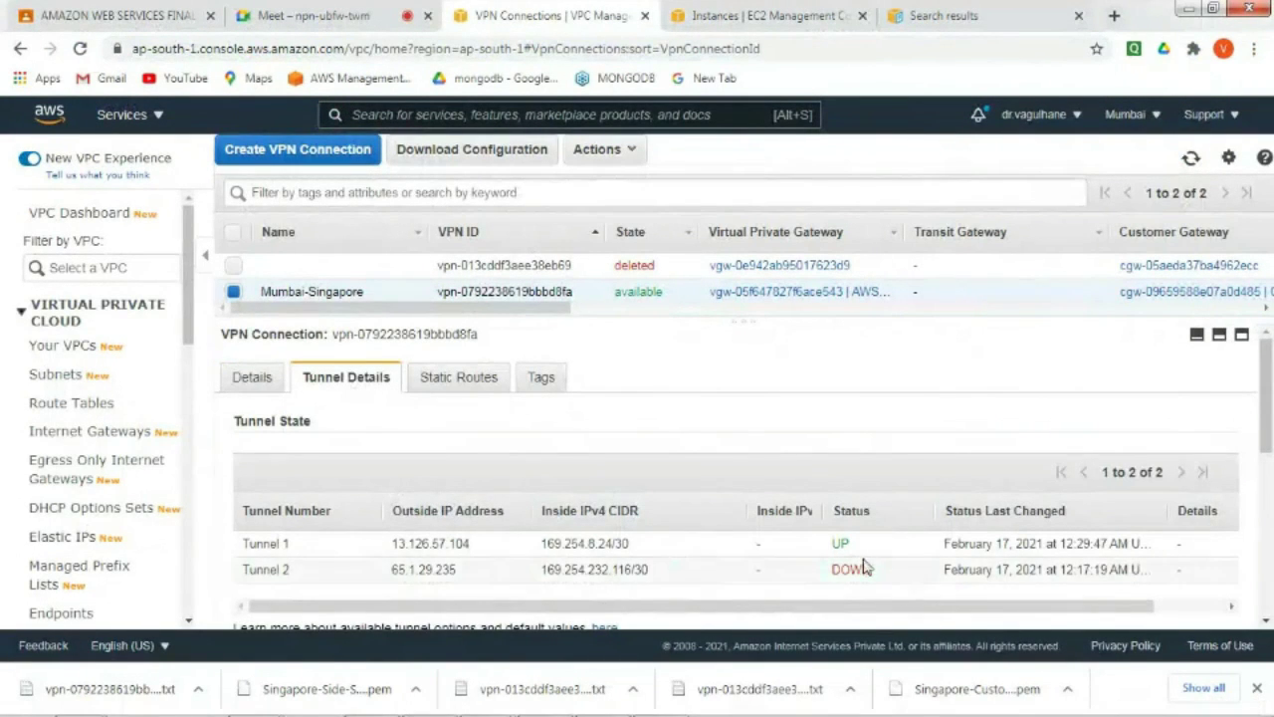
pyautogui.moveTo(833, 545); pyautogui.dragTo(862, 556)
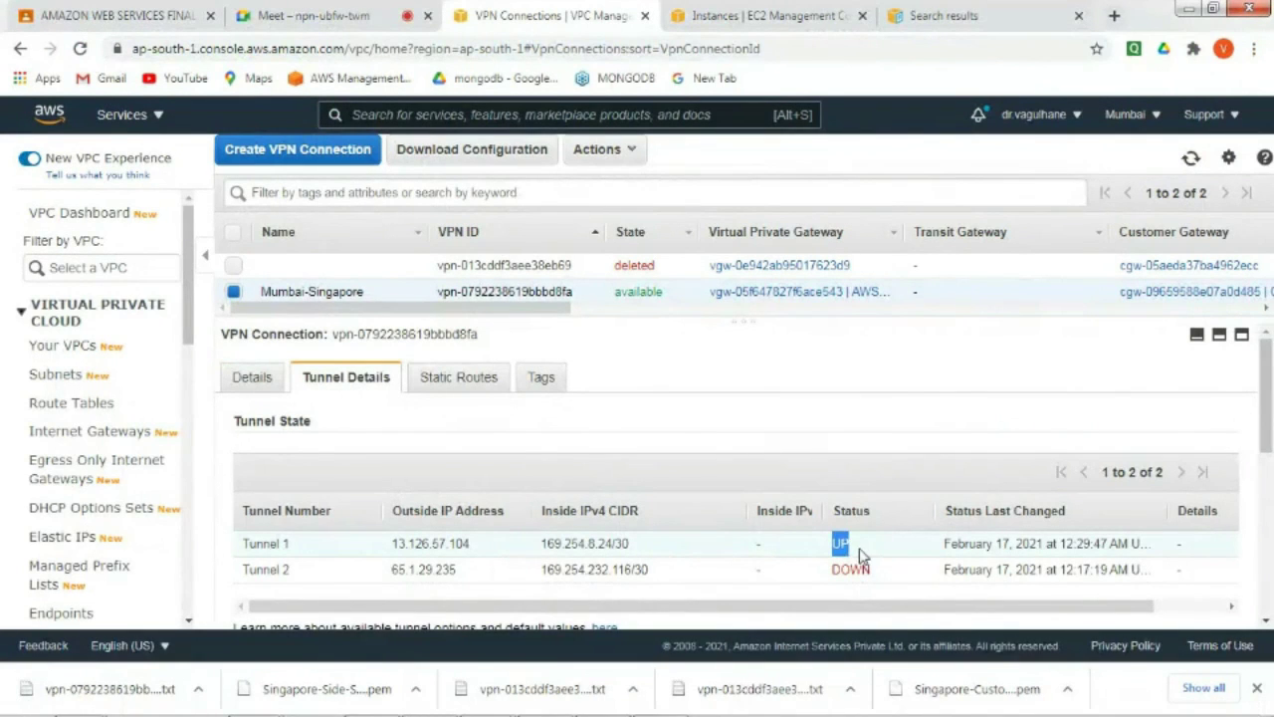
pyautogui.doubleClick(852, 551)
pyautogui.click(852, 551)
pyautogui.moveTo(848, 548); pyautogui.dragTo(833, 546)
pyautogui.click(842, 545)
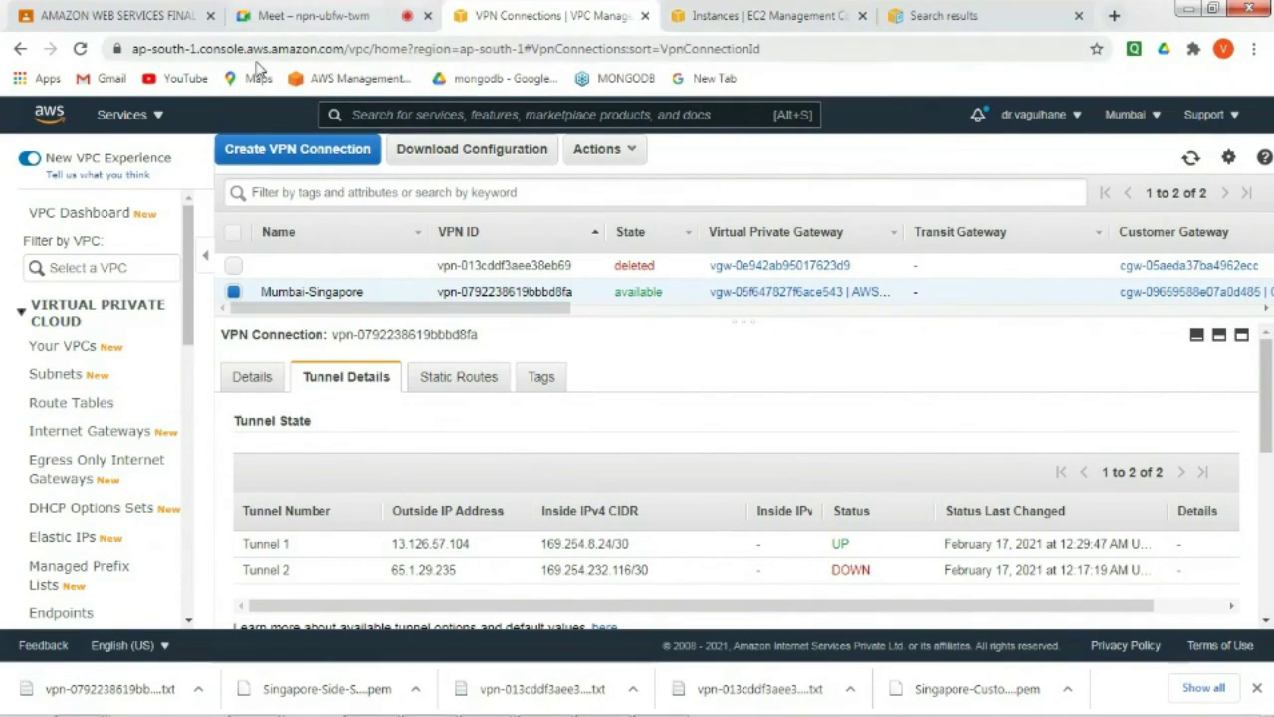
# - Open the EC2 instances list for the Mumbai region and remove the running-state filter
pyautogui.click(145, 124)
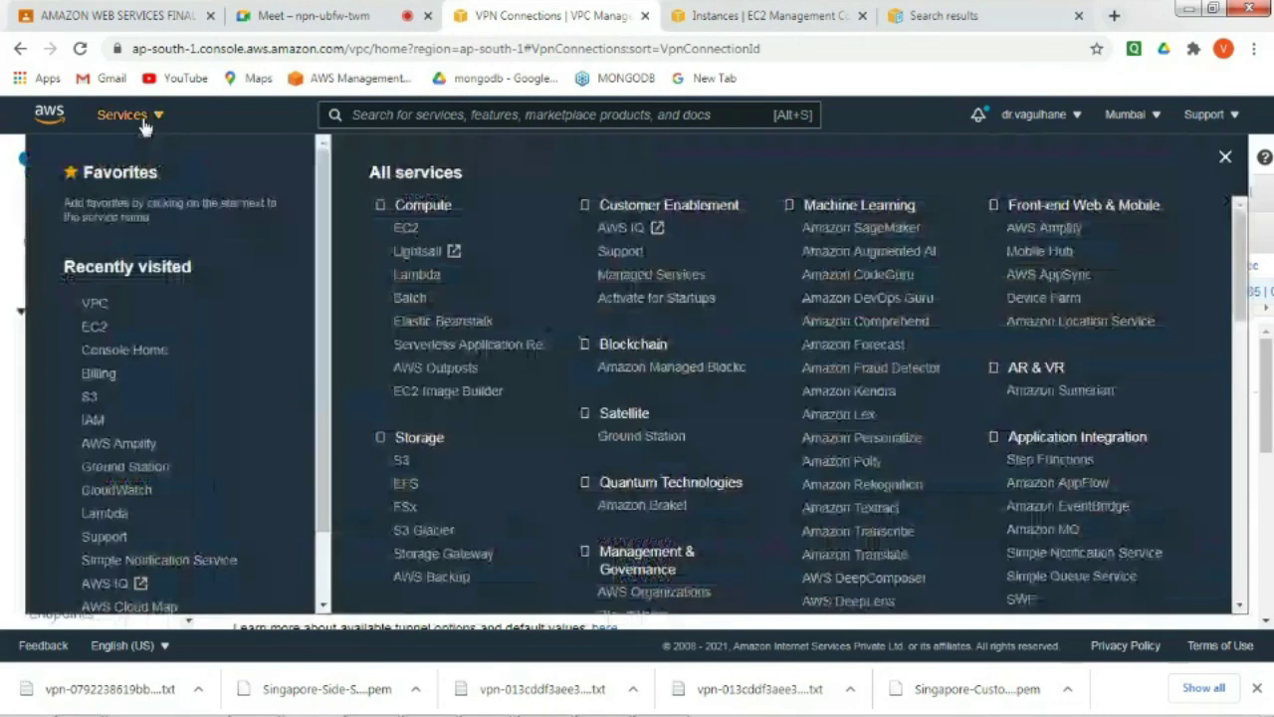
pyautogui.click(406, 228)
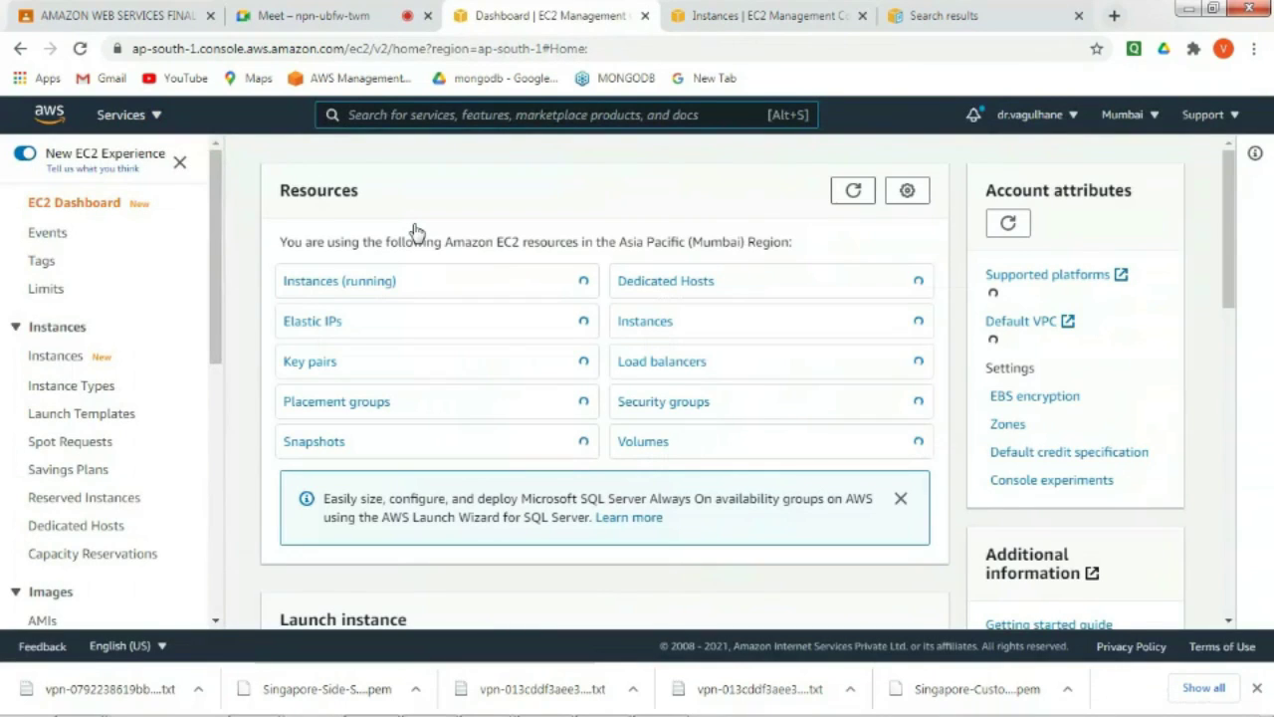
pyautogui.click(371, 289)
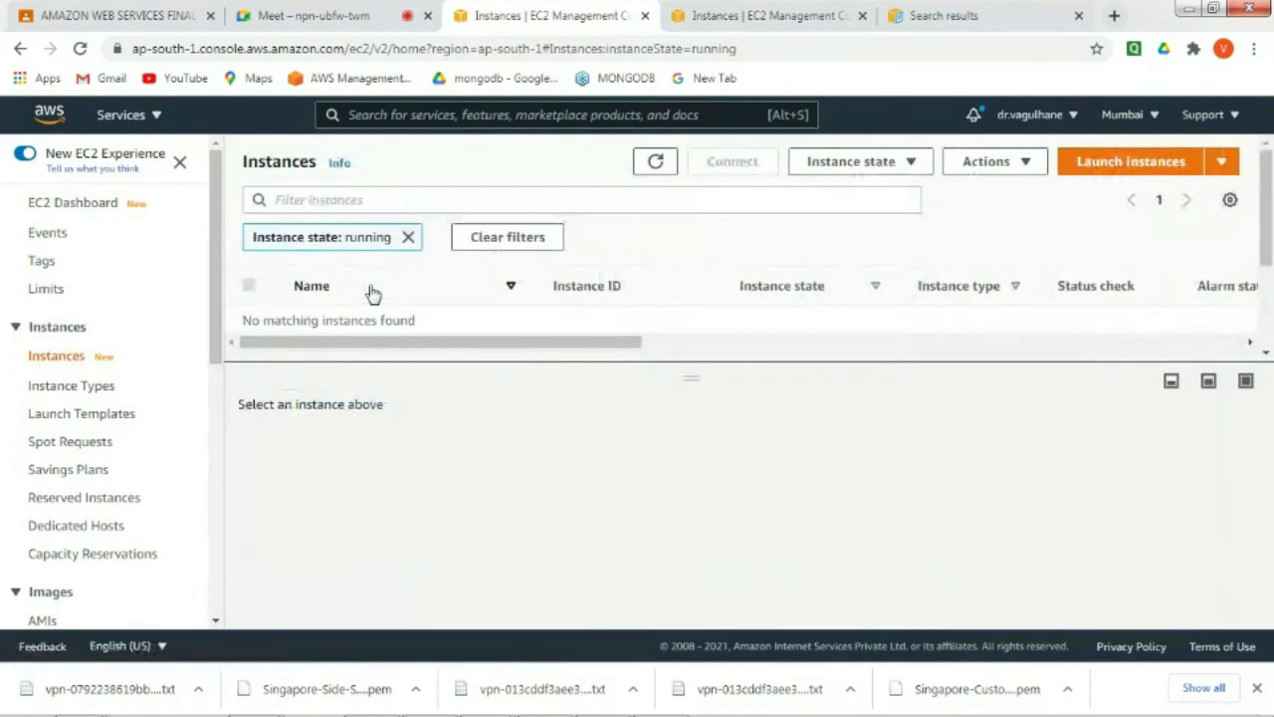
pyautogui.click(408, 239)
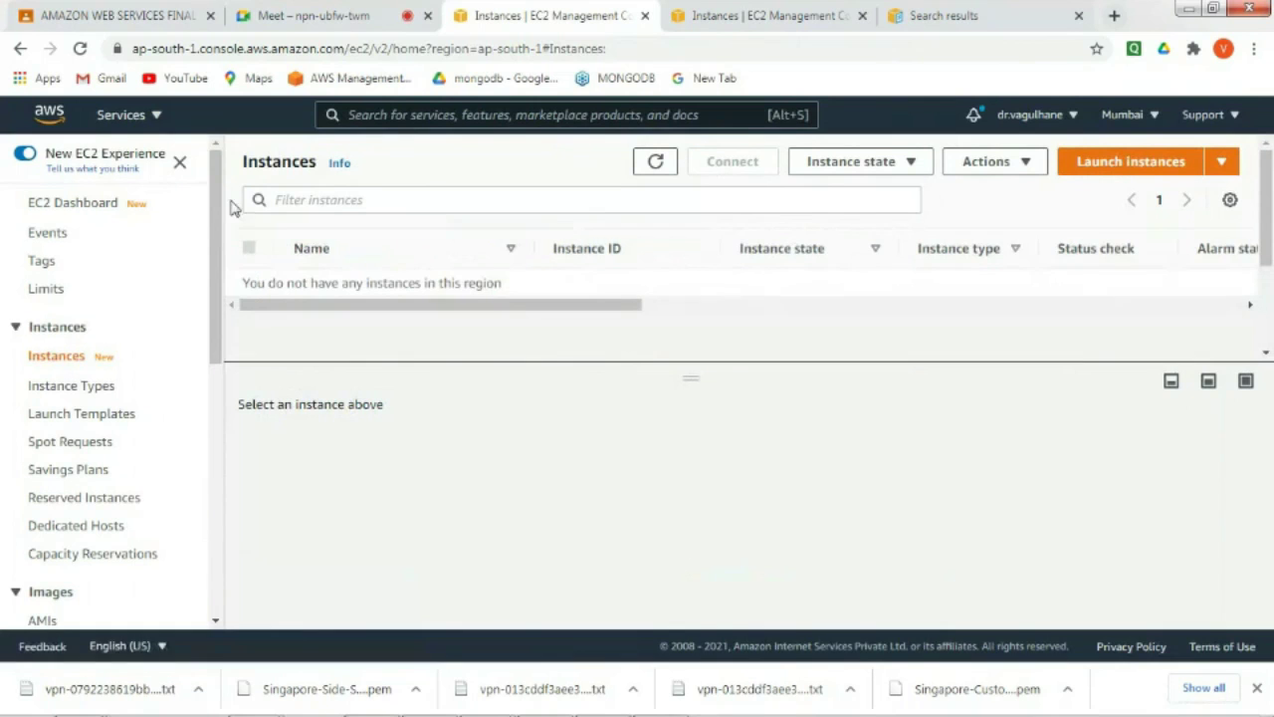
# - Start launching an instance with the 64-bit (x86) Amazon Linux 2 AMI and the t2.micro type, proceeding to the instance details
pyautogui.click(1130, 162)
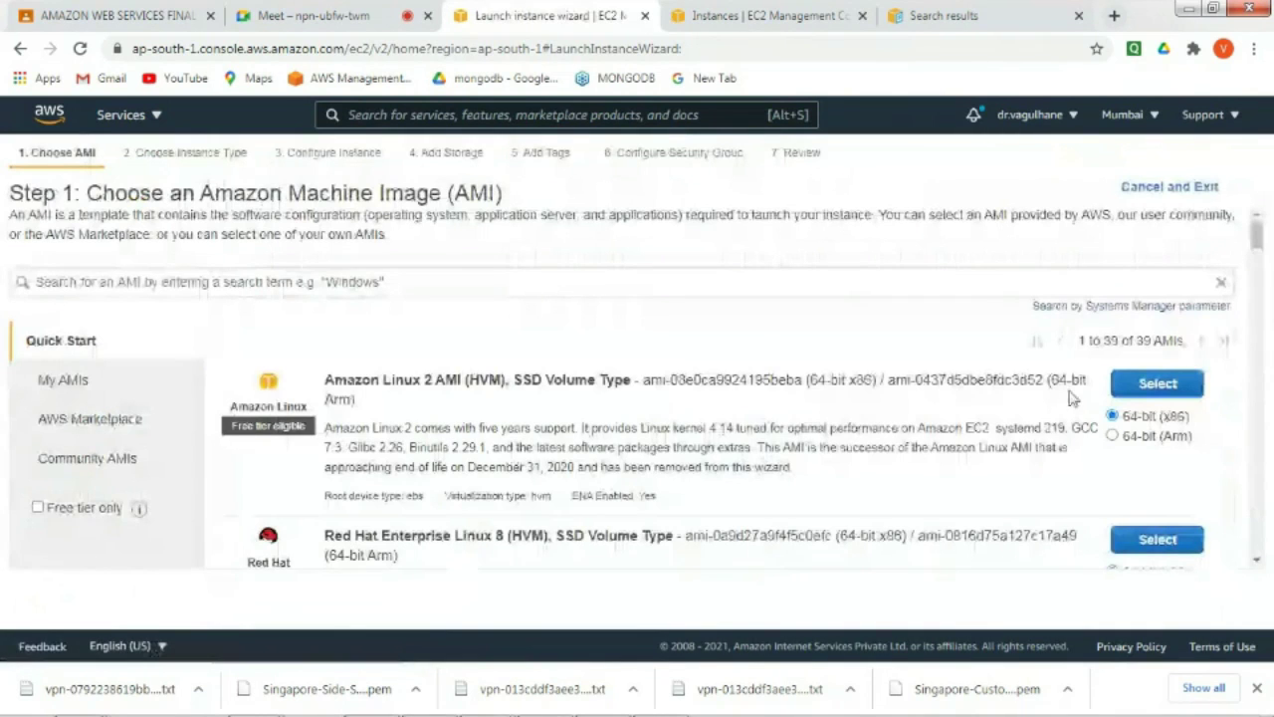
pyautogui.click(1133, 388)
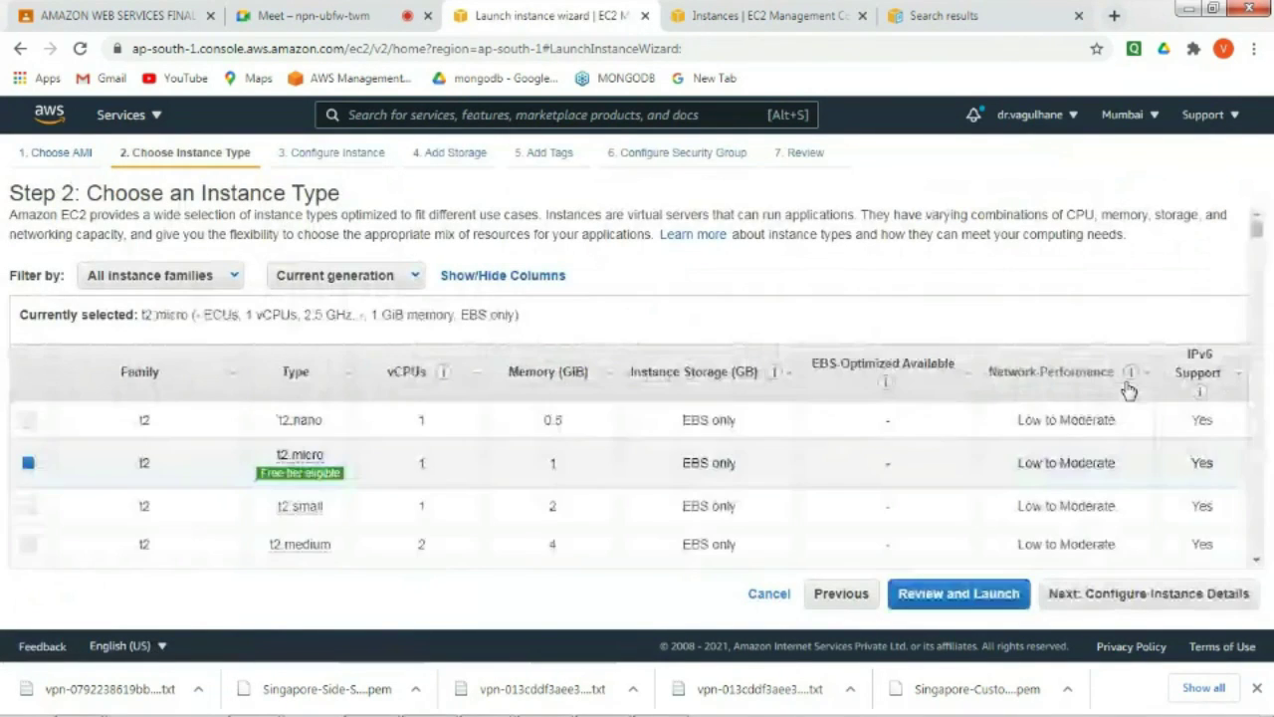
pyautogui.click(1173, 594)
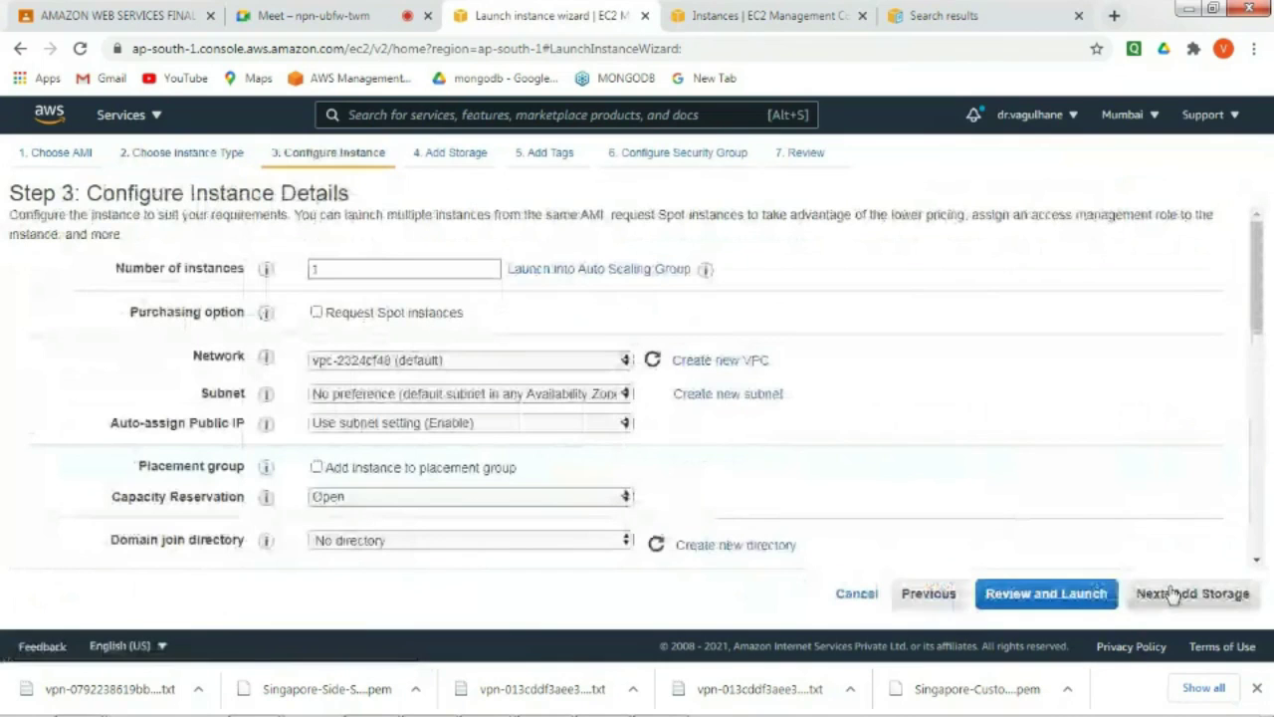
# - Set the instance's network to the AWS-Side VPC with AWS-Side-Subnet, enable auto-assign public IP, and continue to storage
pyautogui.click(557, 361)
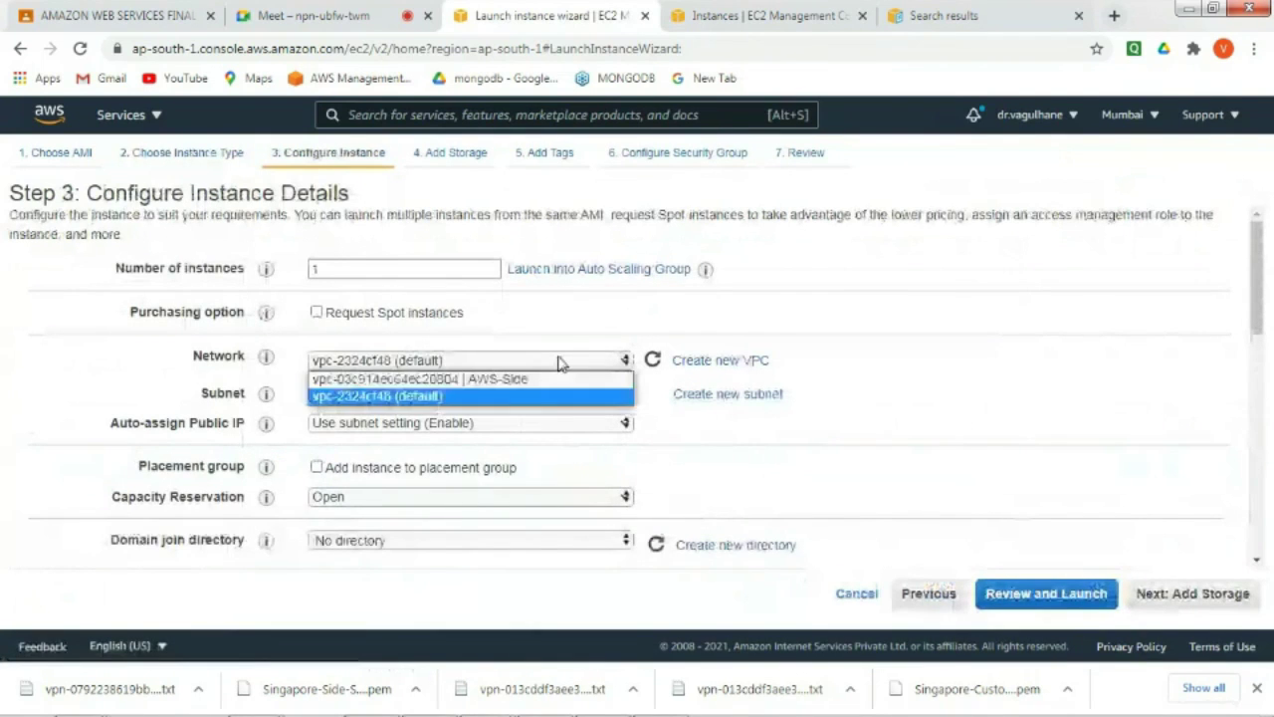
pyautogui.click(557, 377)
pyautogui.click(558, 393)
pyautogui.click(553, 416)
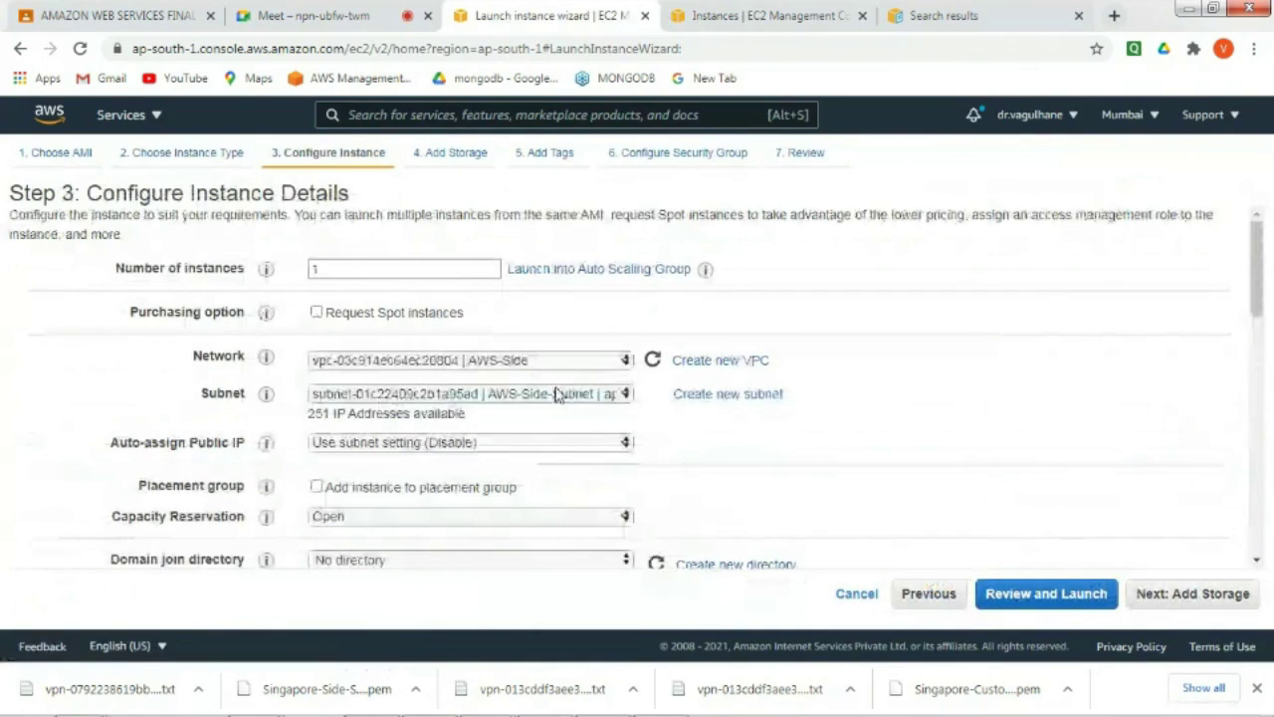
pyautogui.click(550, 442)
pyautogui.click(531, 475)
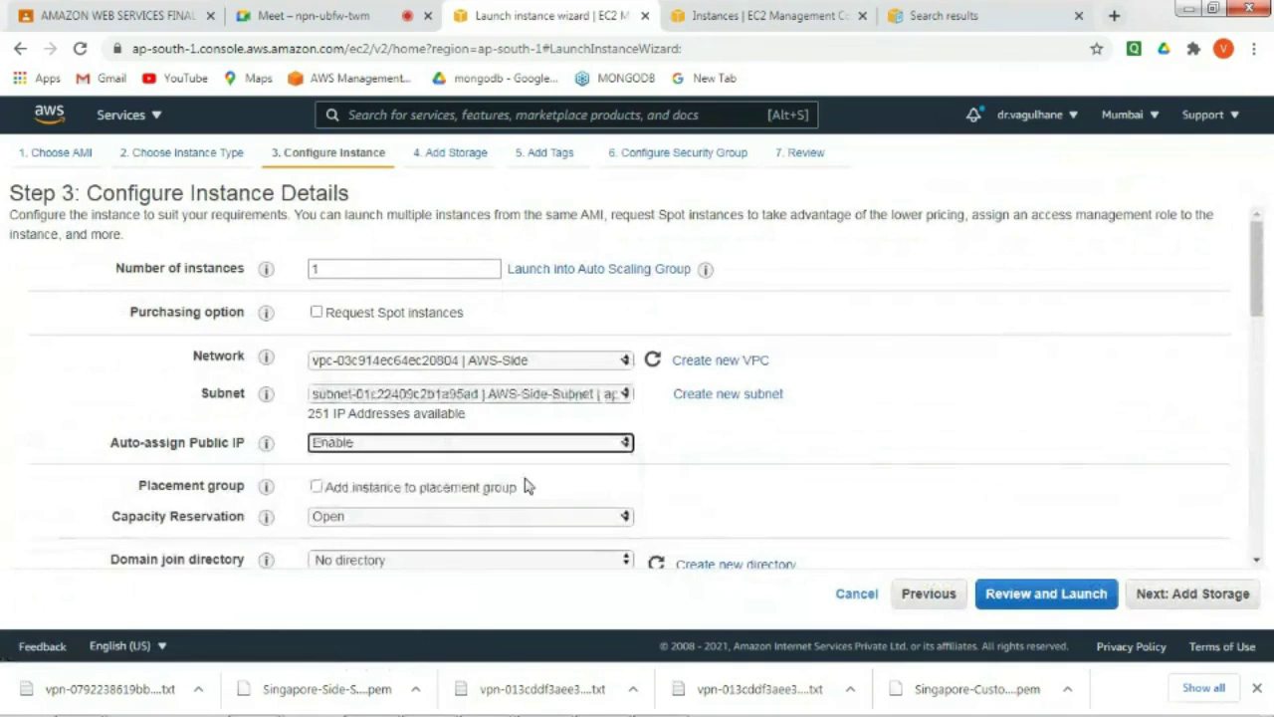
pyautogui.click(667, 485)
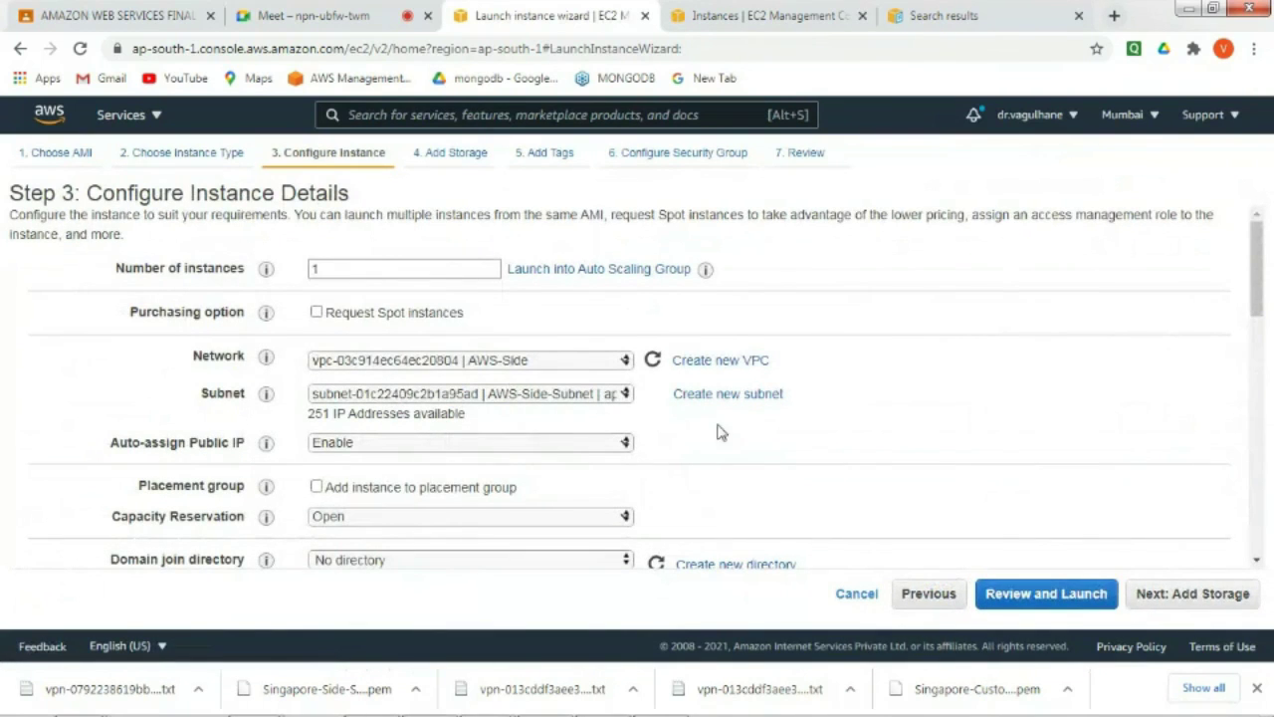
pyautogui.moveTo(1258, 286); pyautogui.dragTo(1260, 528)
pyautogui.click(1194, 602)
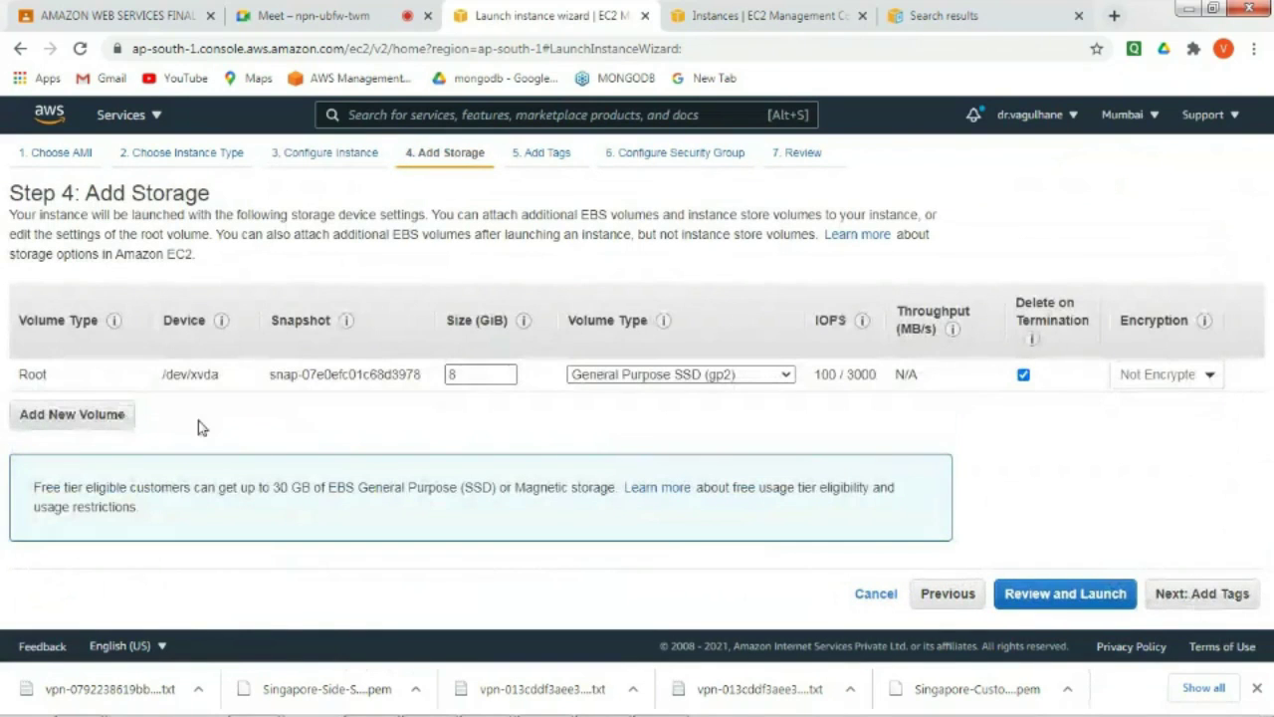
# - Add a tag with key Name and value Mumbai-AWS-Side to the instance and continue to the security group configuration
pyautogui.click(1181, 595)
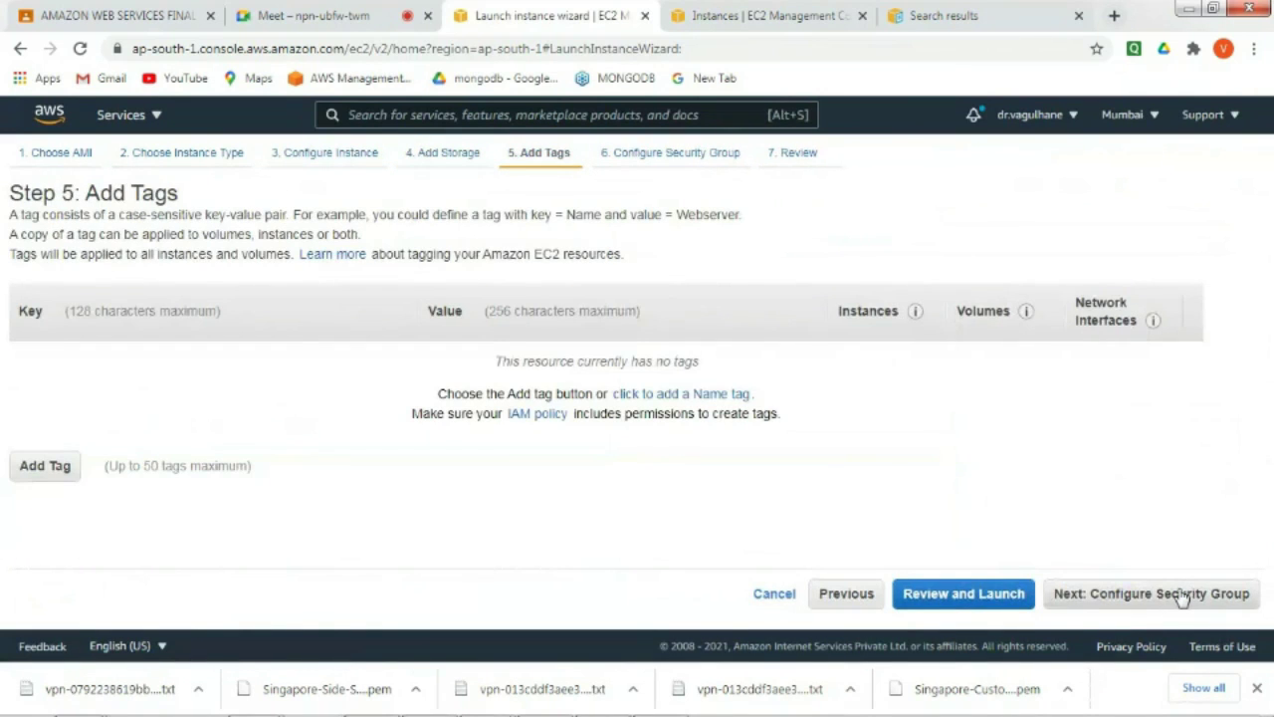
pyautogui.click(52, 465)
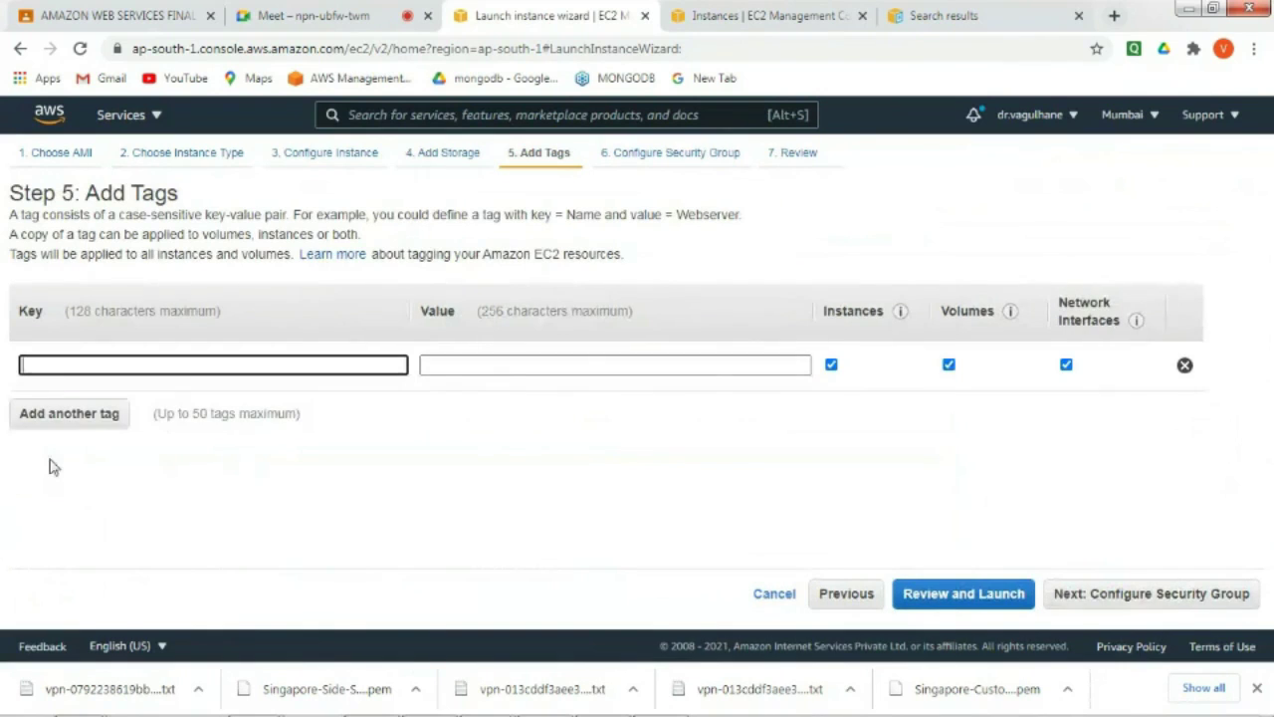
pyautogui.click(182, 366)
pyautogui.write('Nm')
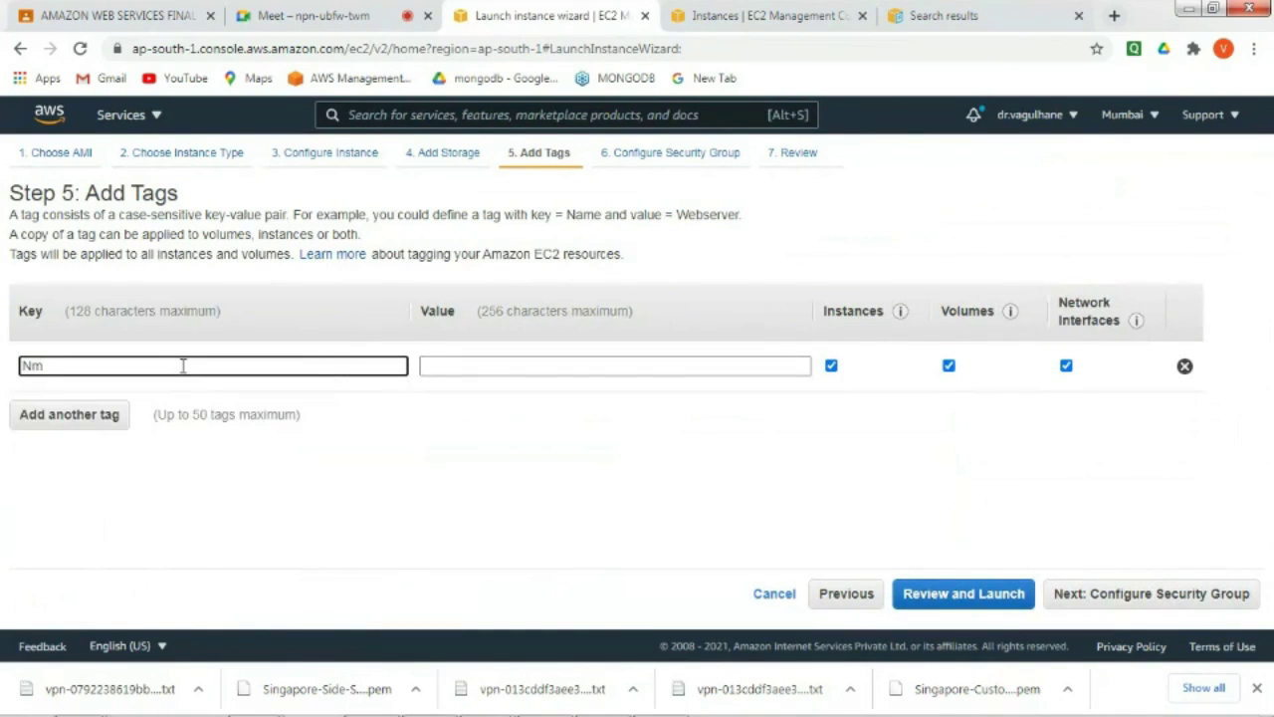
pyautogui.press('BackSpace')
pyautogui.write('ame')
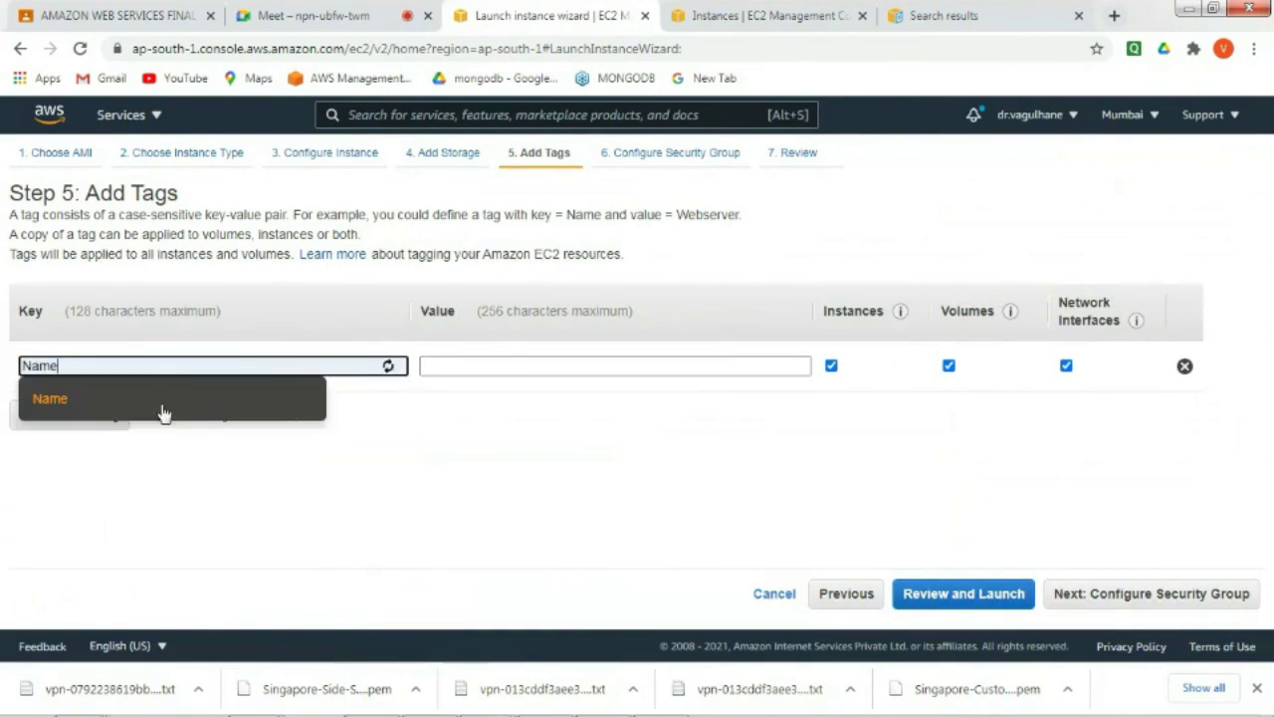
pyautogui.click(488, 368)
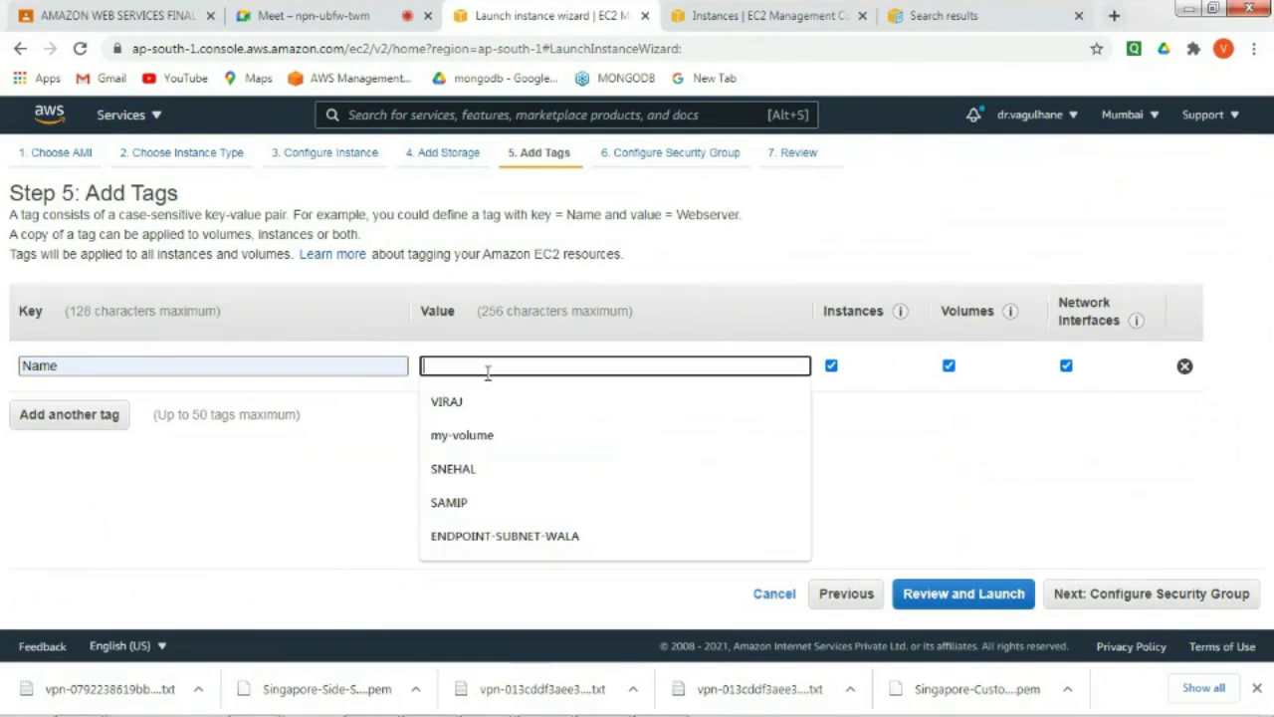
pyautogui.write('Mum')
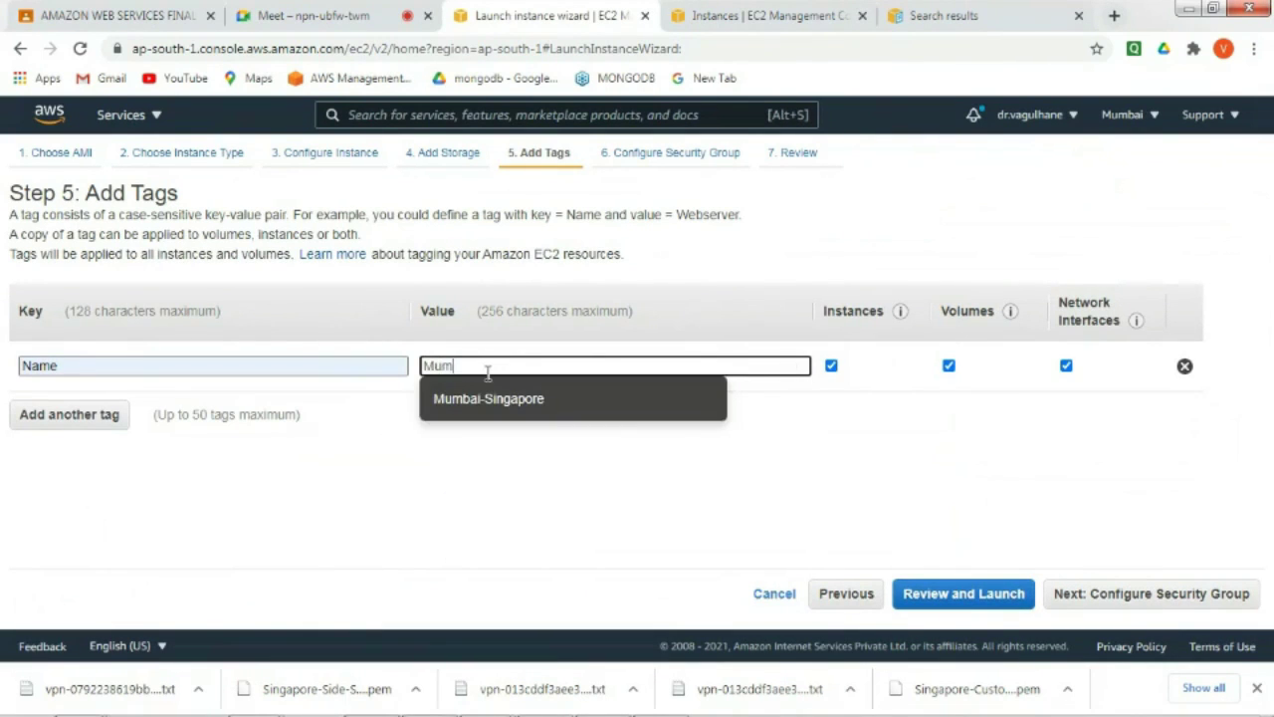
pyautogui.write('bai-AWS')
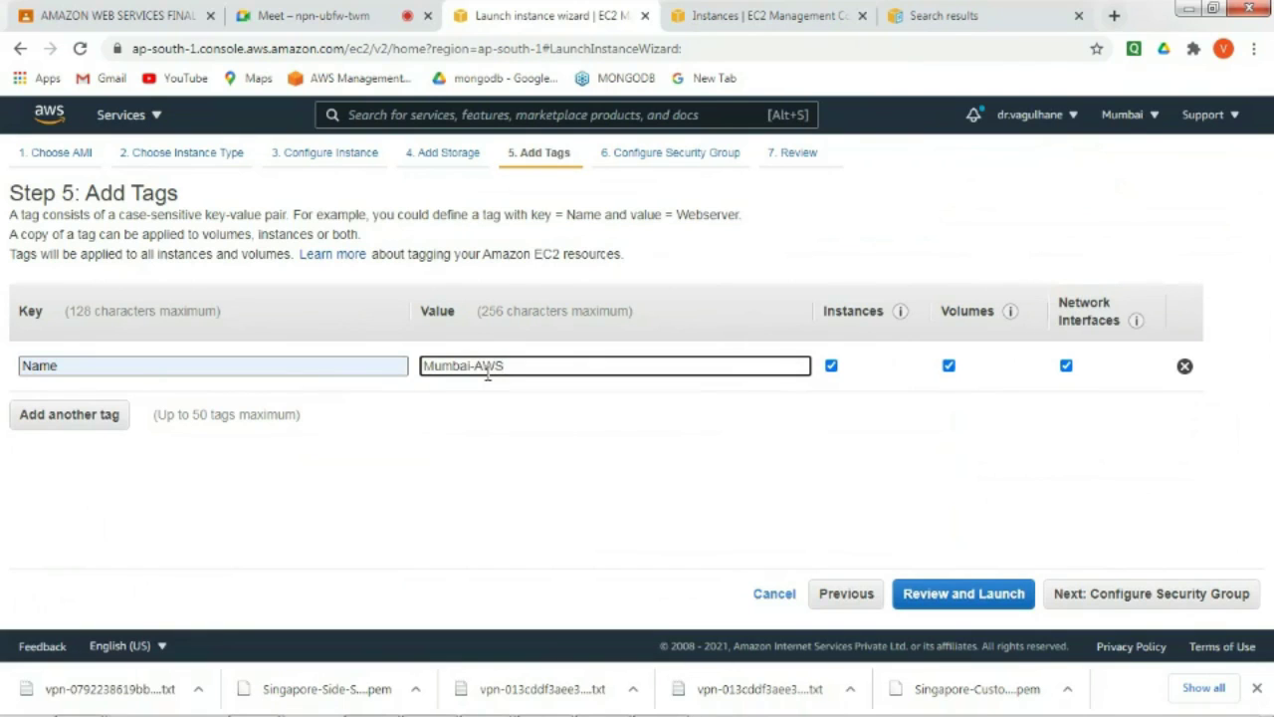
pyautogui.write('-Side')
pyautogui.click(1082, 600)
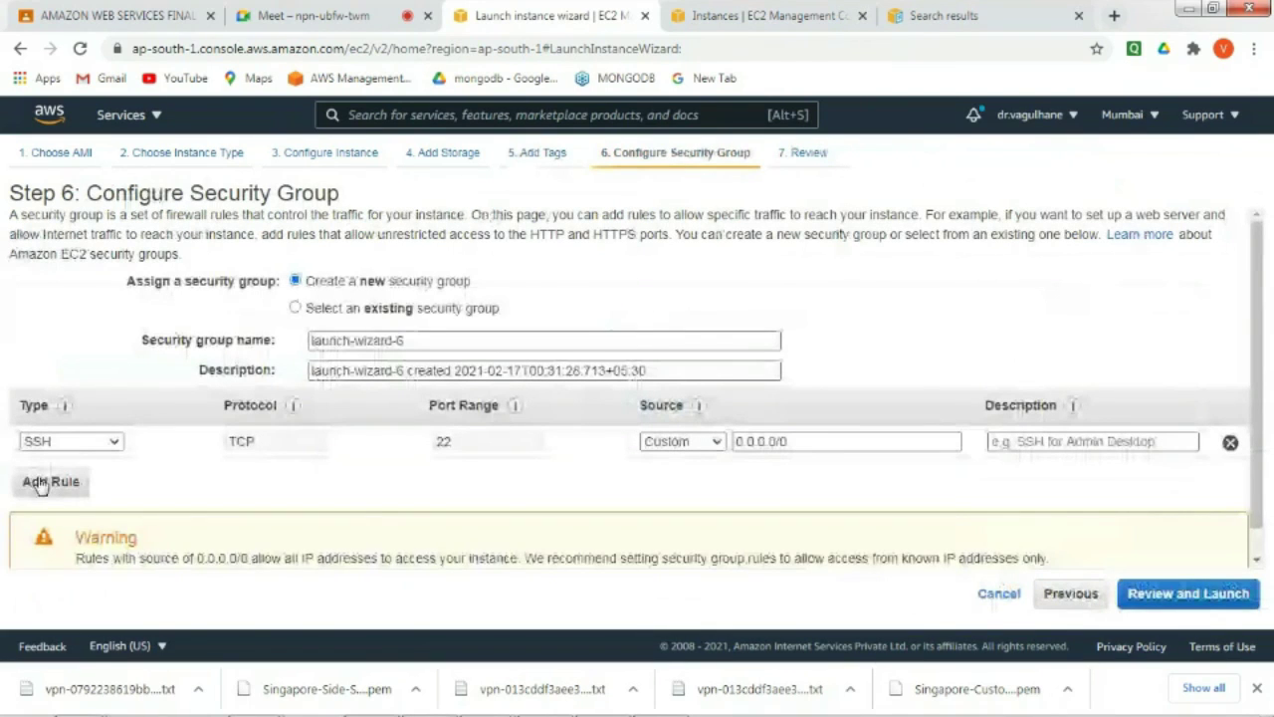
# - Add an All ICMP - IPv4 rule, set the source of both the SSH and ICMP rules to Anywhere, and proceed to the launch review
pyautogui.click(39, 482)
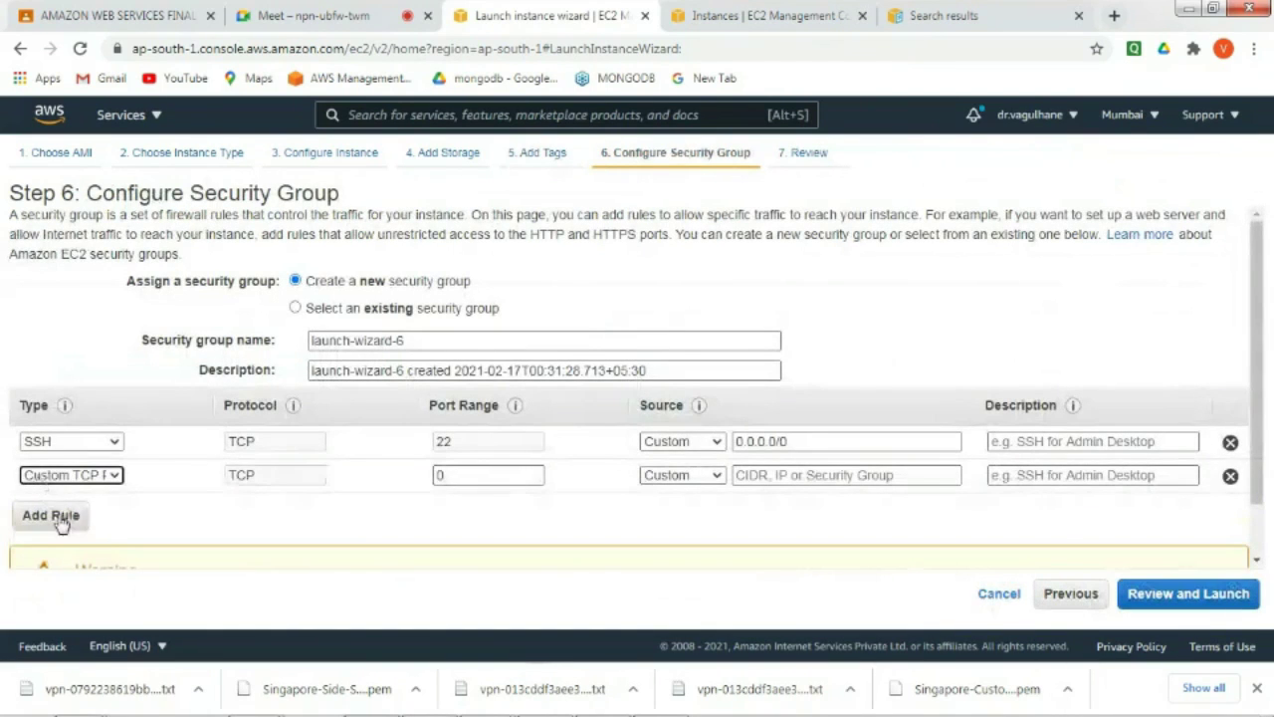
pyautogui.click(70, 475)
pyautogui.scroll(-1, 100, 378)
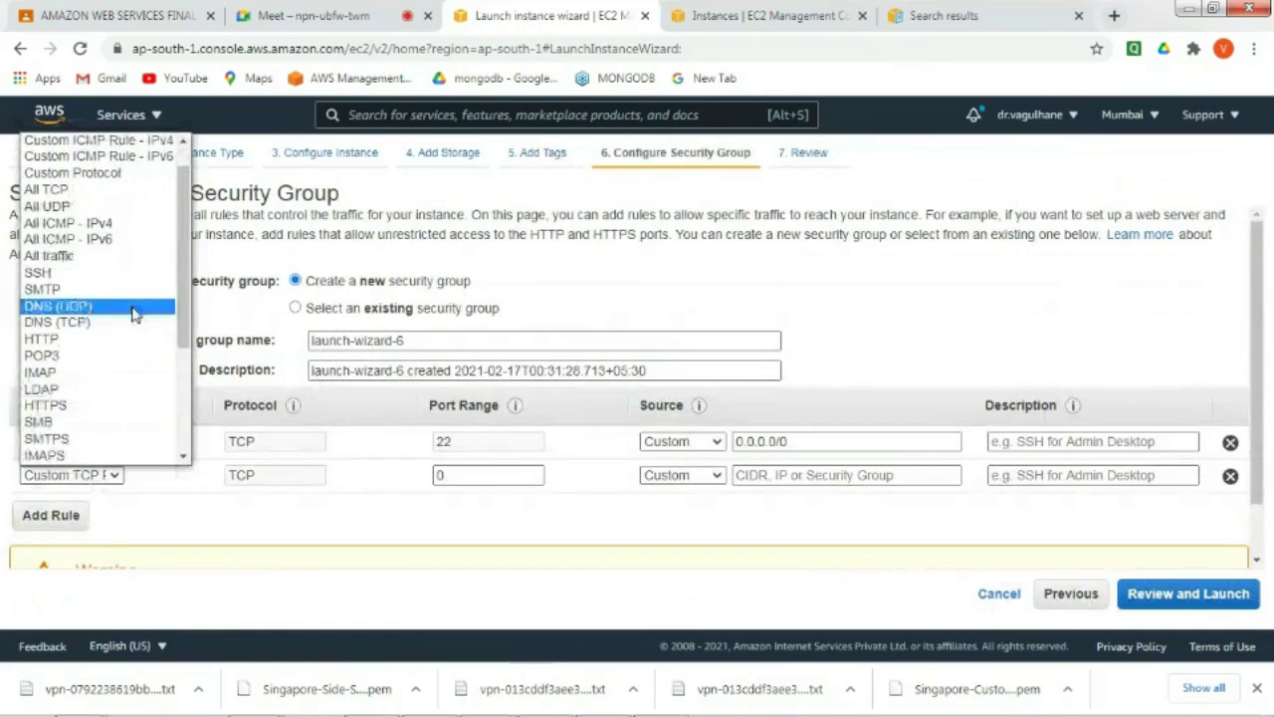
pyautogui.click(144, 223)
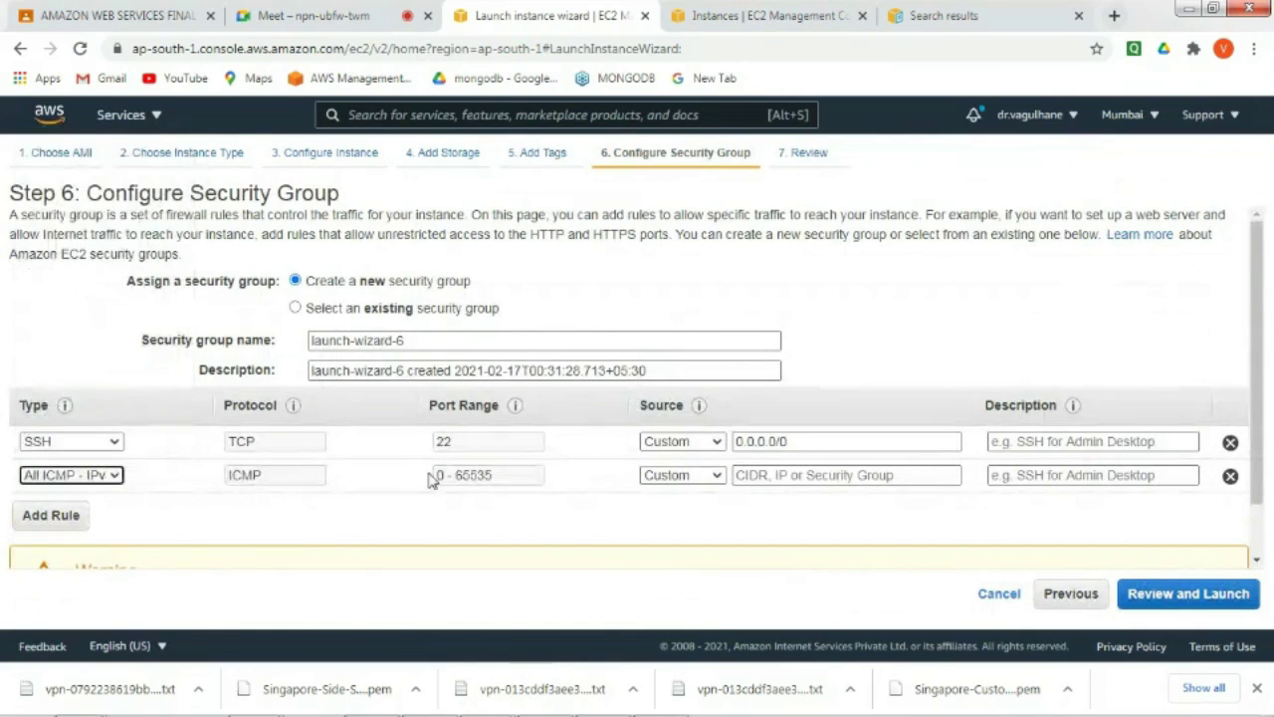
pyautogui.click(709, 441)
pyautogui.click(696, 476)
pyautogui.click(705, 476)
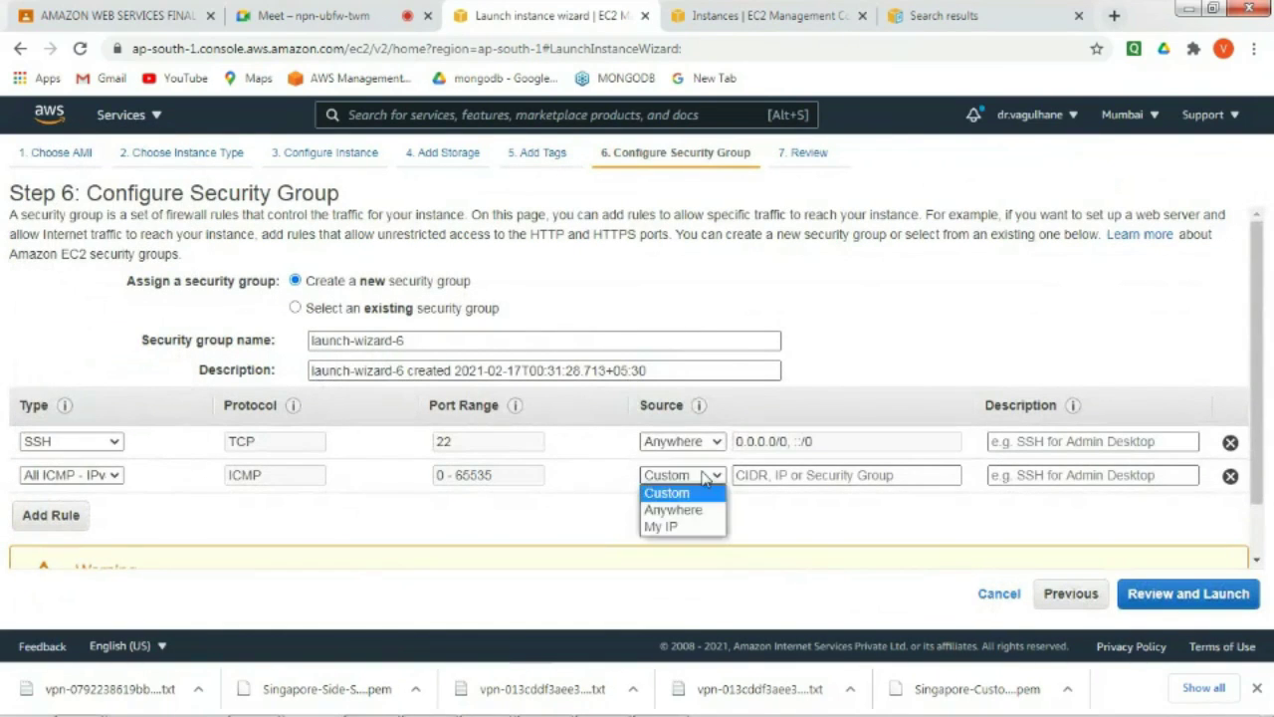
pyautogui.click(703, 509)
pyautogui.click(1147, 599)
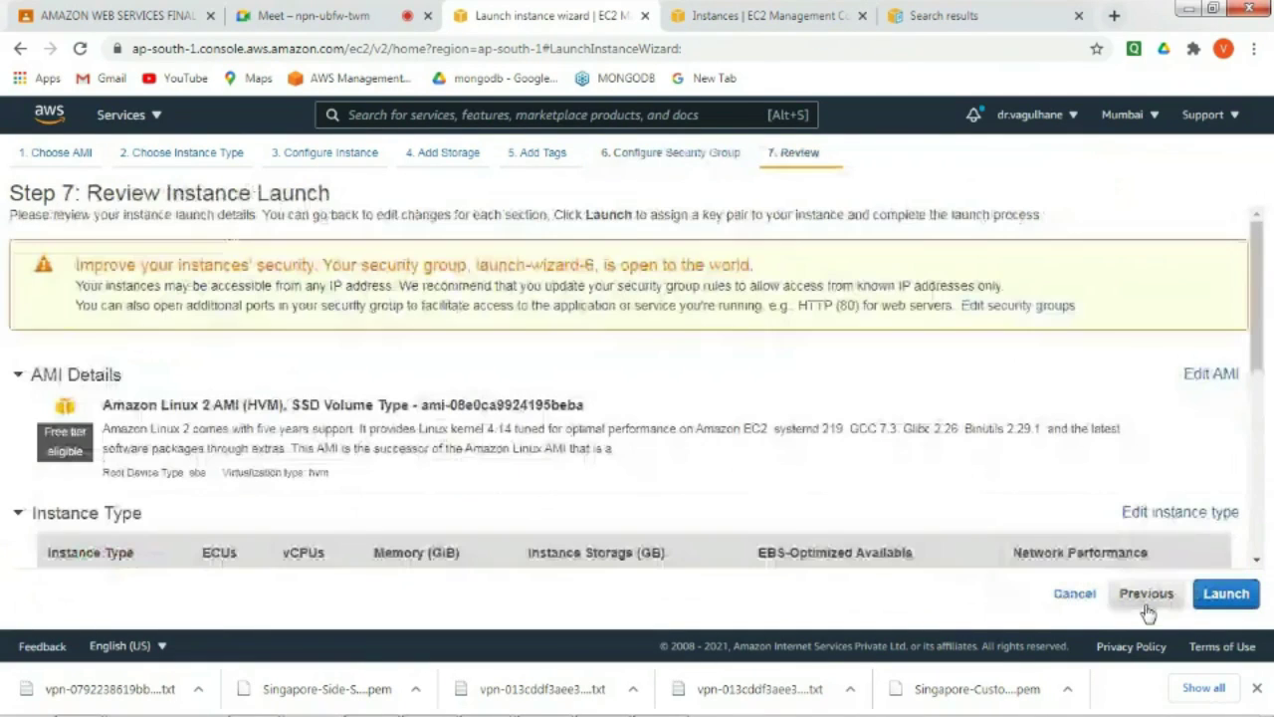
# - Launch the instance with a newly created and downloaded key pair named Mumbai-AWS-Side
pyautogui.moveTo(1261, 329); pyautogui.dragTo(1261, 513)
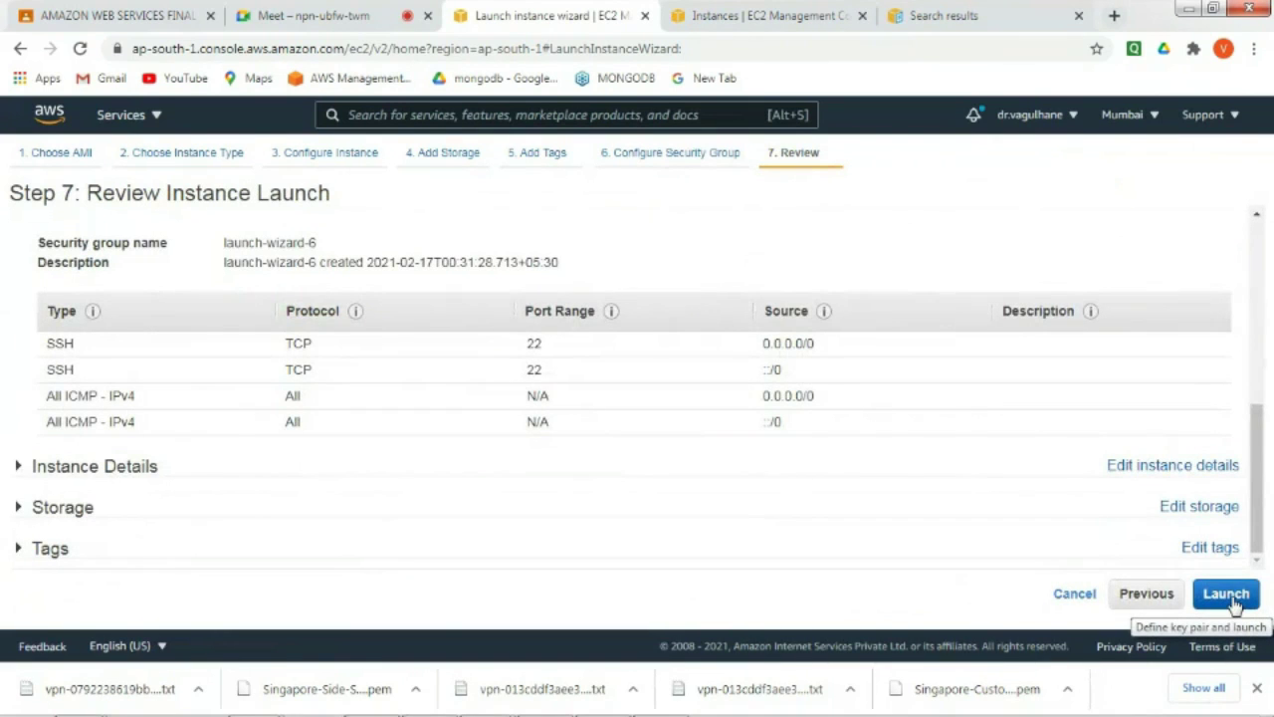
pyautogui.click(1232, 599)
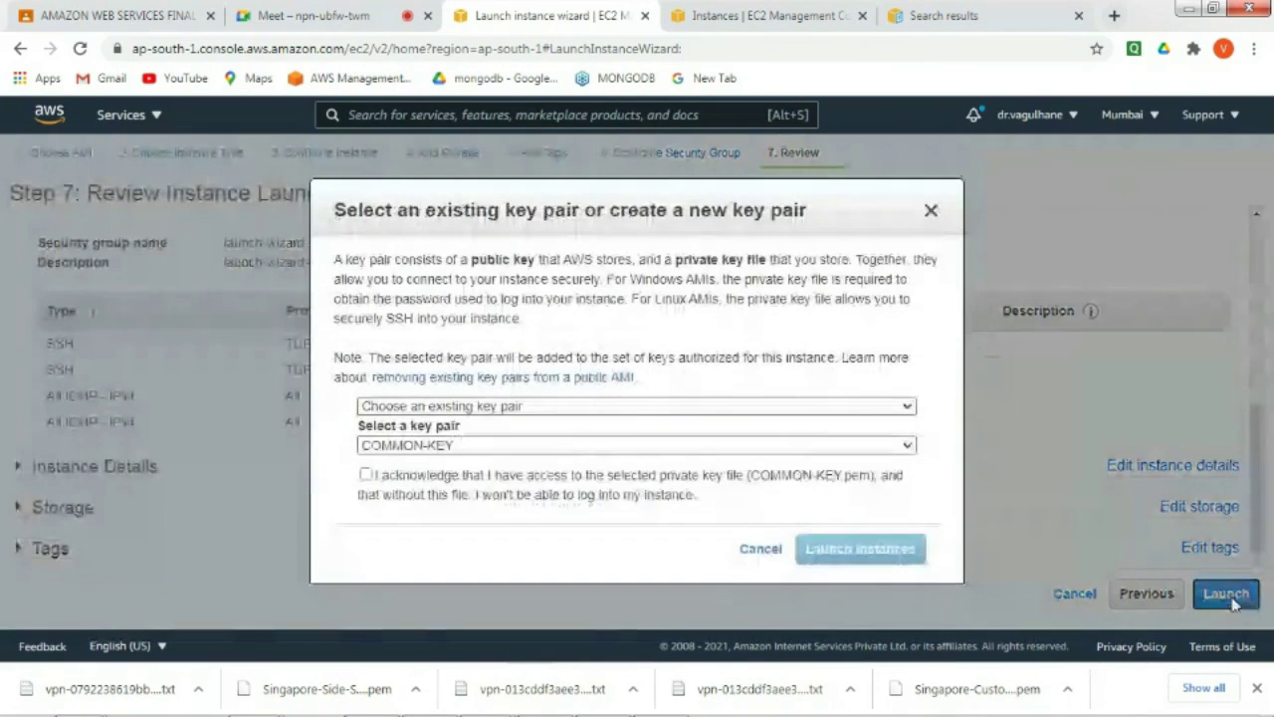
pyautogui.click(784, 406)
pyautogui.click(756, 441)
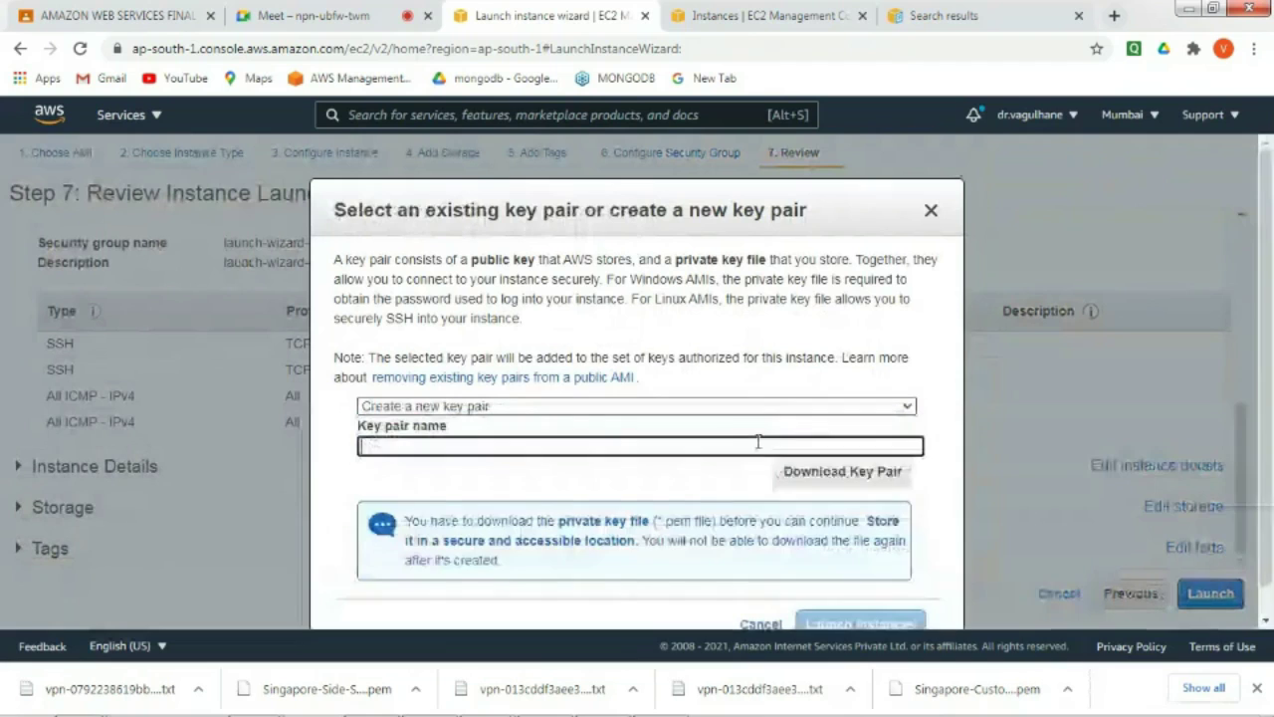
pyautogui.write('Mumbai')
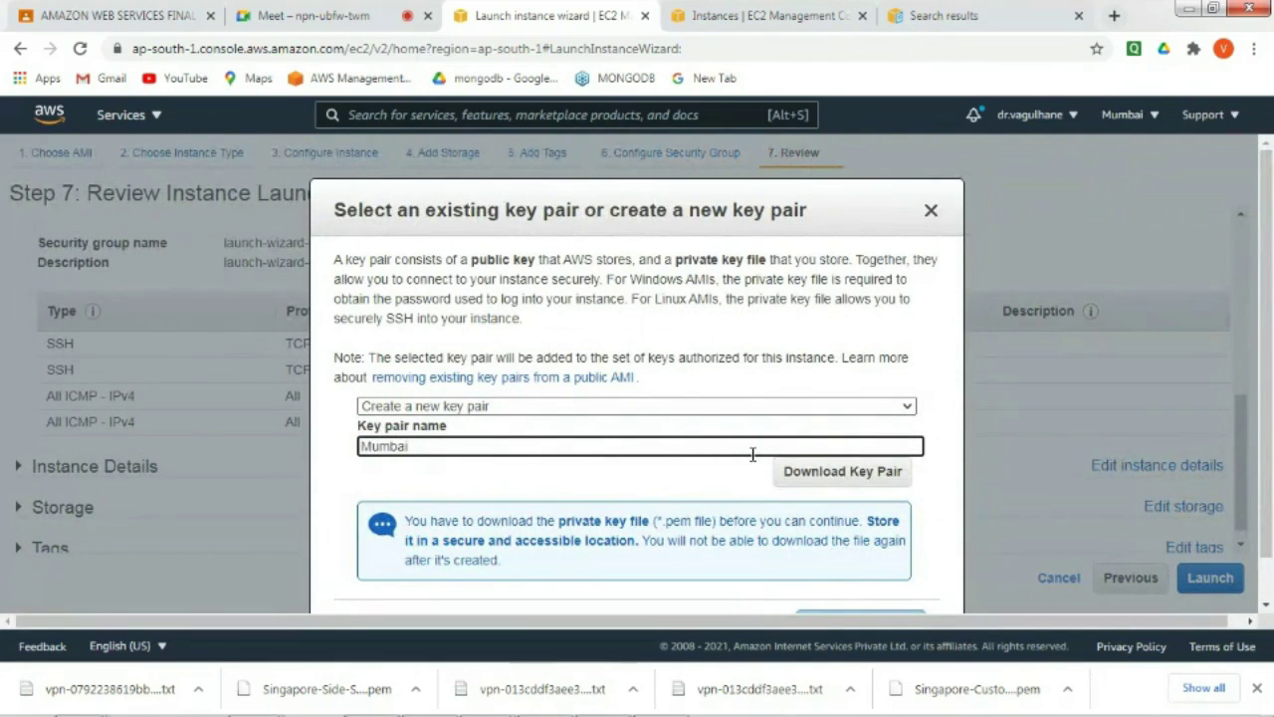
pyautogui.write('-SideAWS-Side')
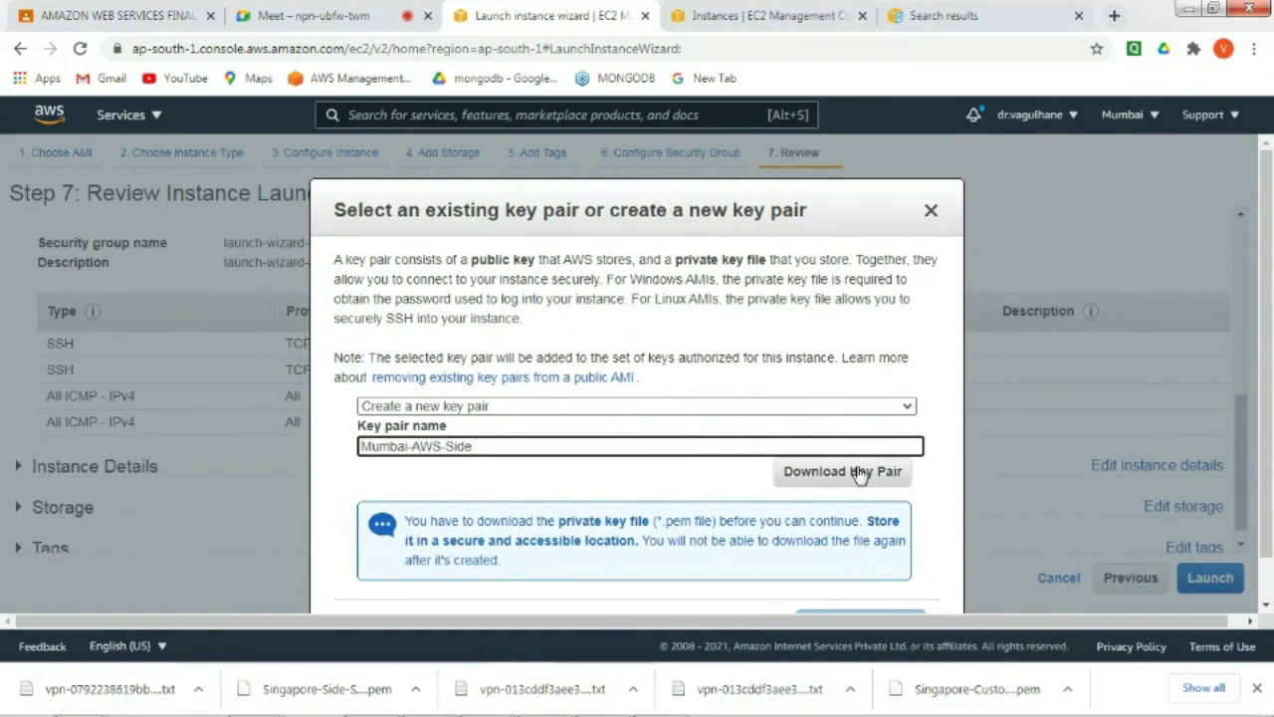
pyautogui.click(847, 472)
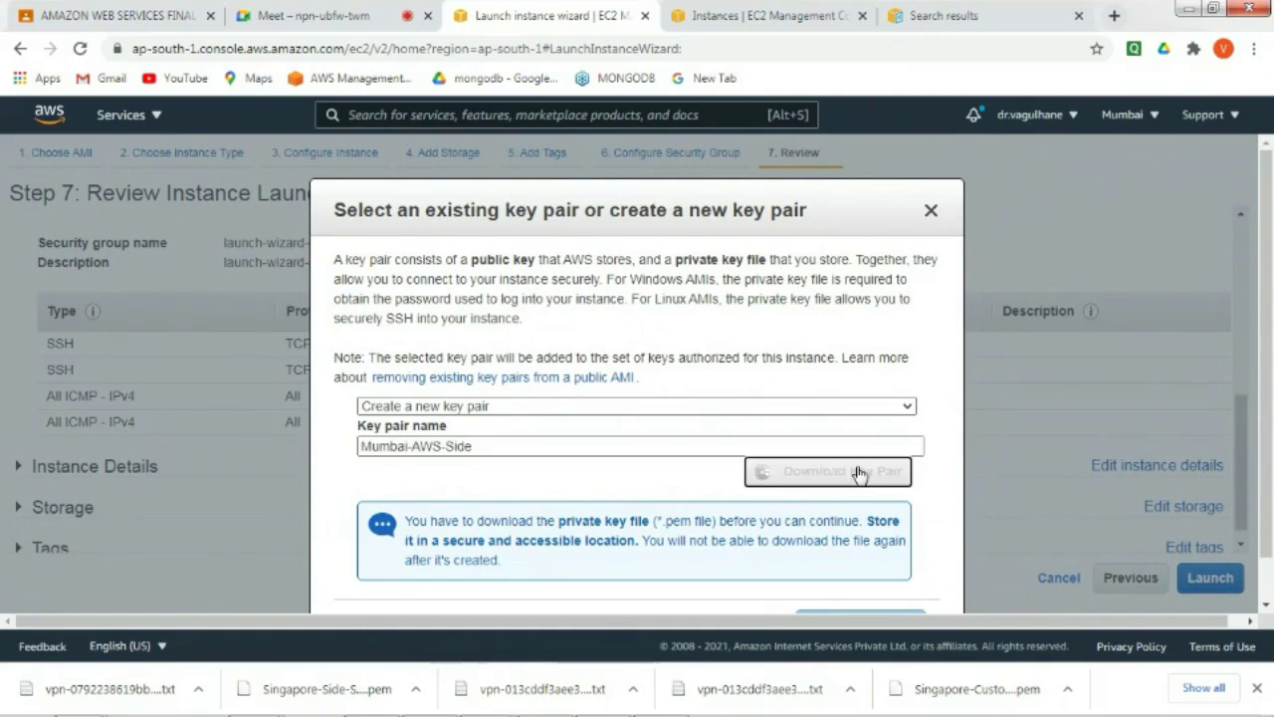
pyautogui.scroll(-1, 1272, 575)
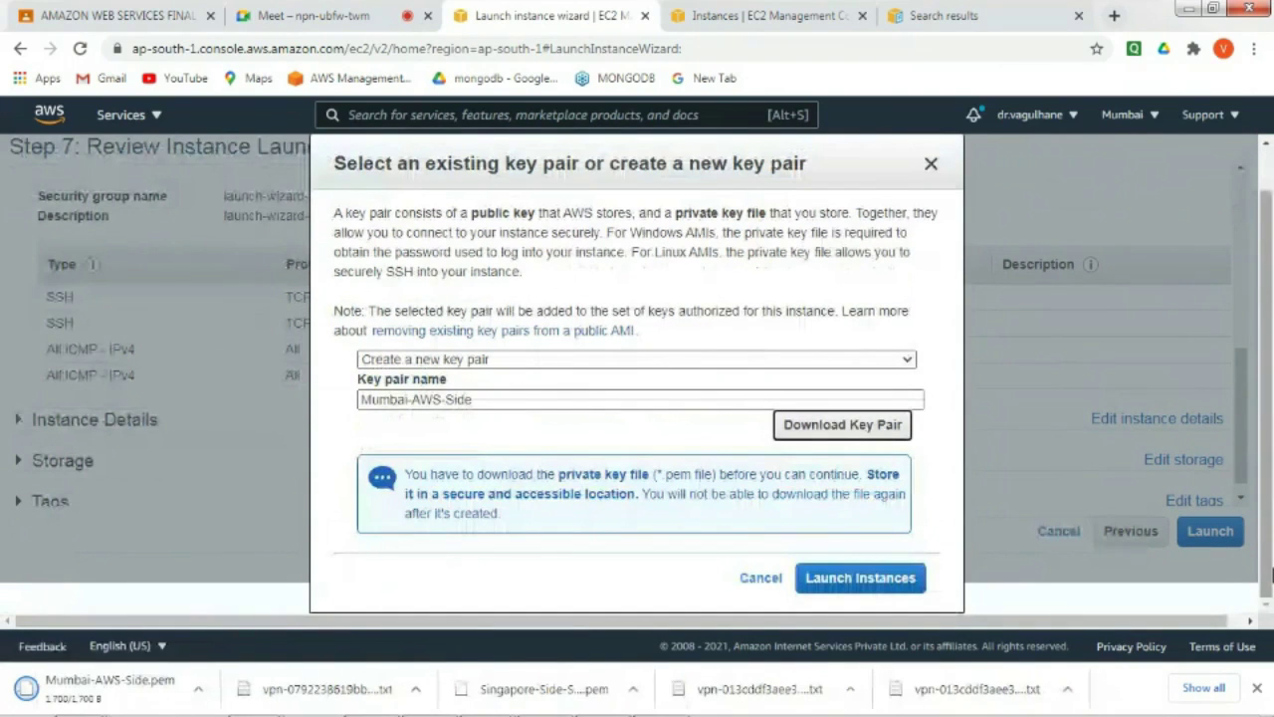
pyautogui.click(886, 580)
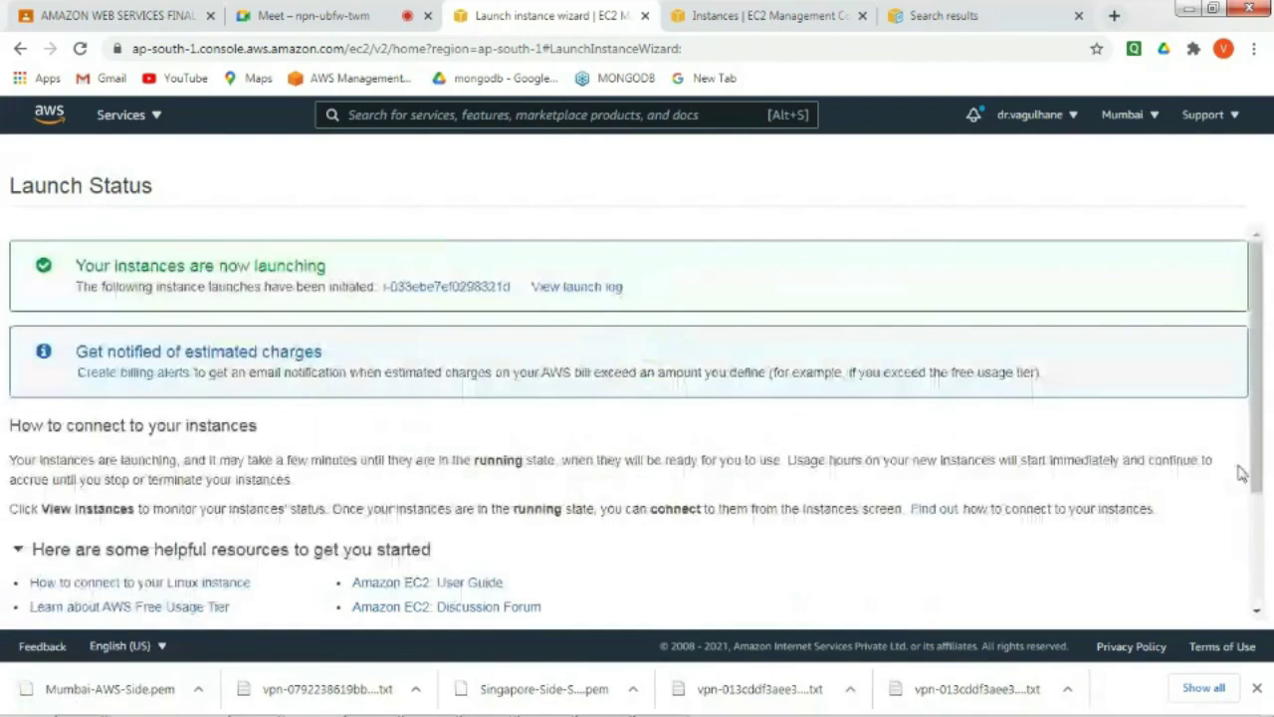
# - Open the instances list and copy the Mumbai-AWS-Side instance's private IPv4 address from its networking details
pyautogui.scroll(-2, 1242, 474)
pyautogui.click(1219, 615)
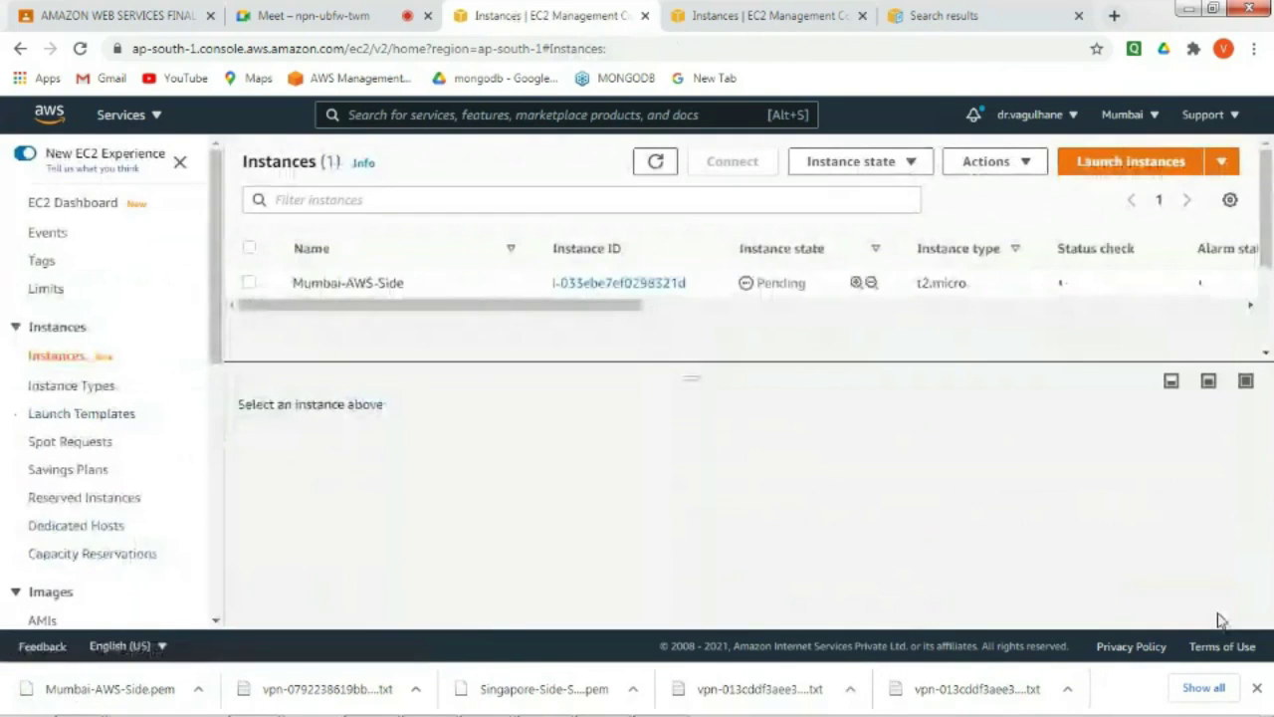
pyautogui.click(249, 284)
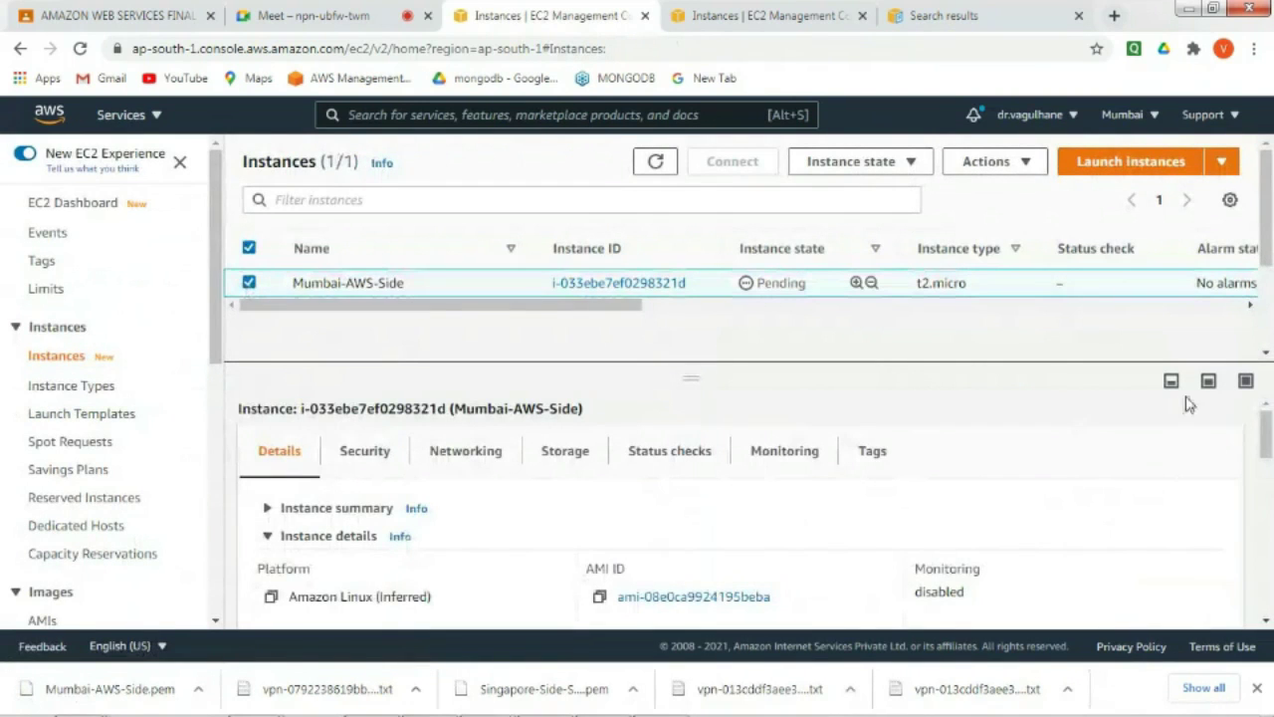
pyautogui.click(503, 468)
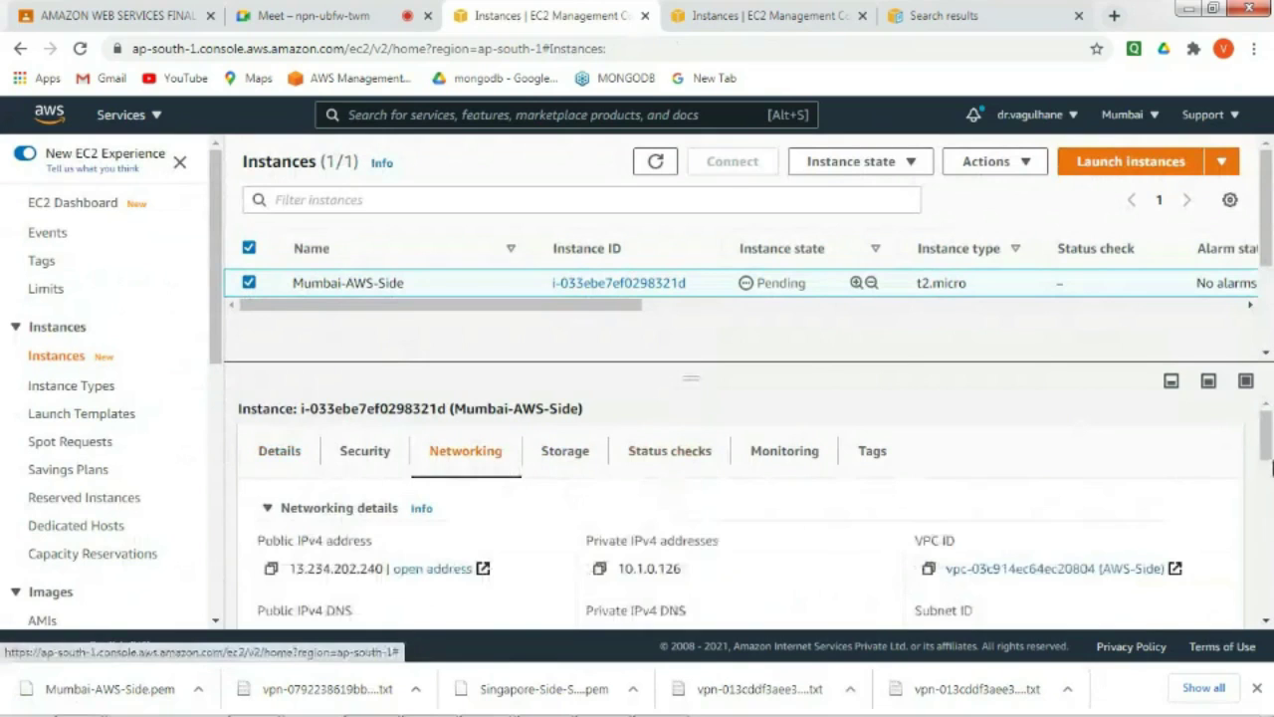
pyautogui.scroll(-1, 1272, 468)
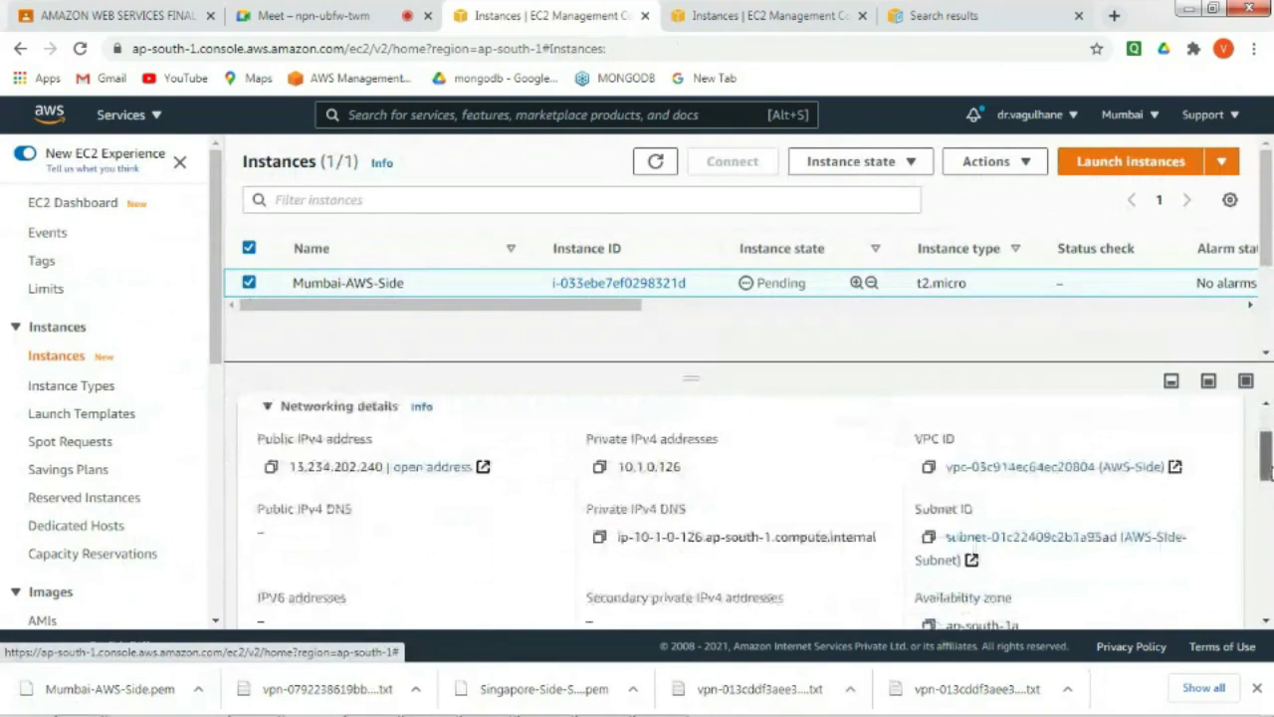
pyautogui.click(599, 468)
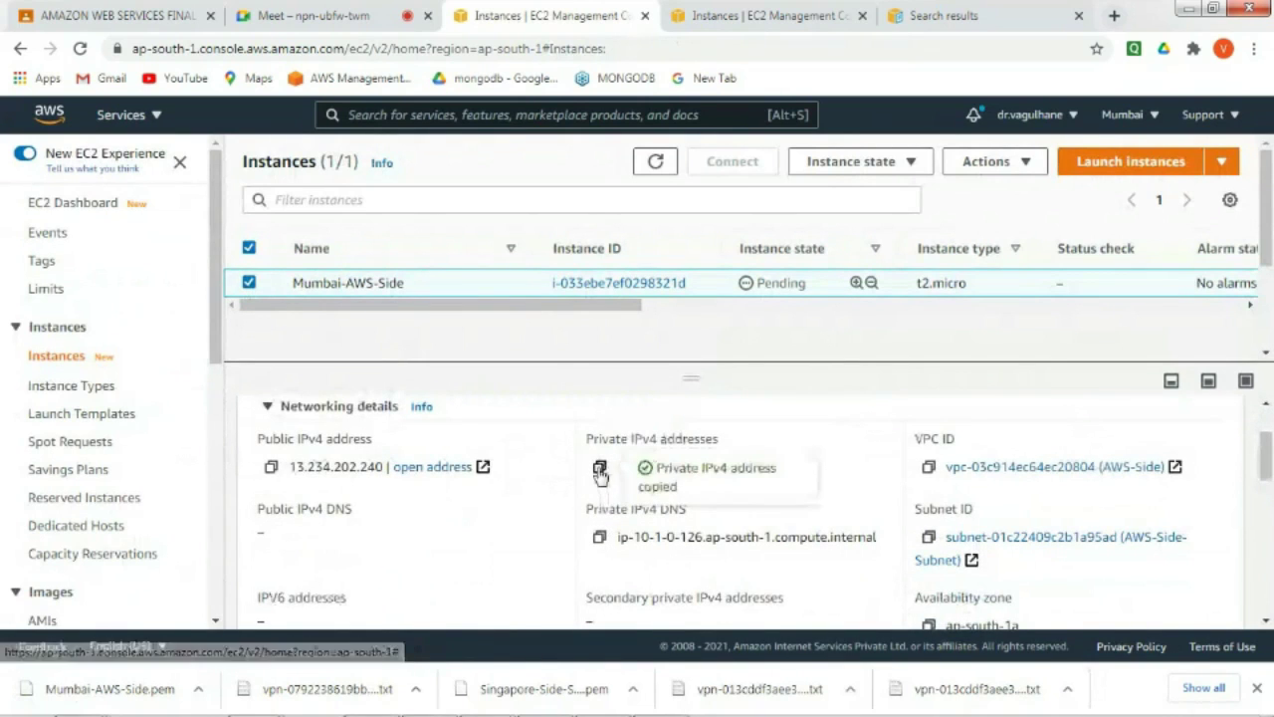
# - Switch to MobaXterm and ping the Mumbai instance's private address 10.1.0.126 from the Singapore server's terminal
pyautogui.click(544, 700)
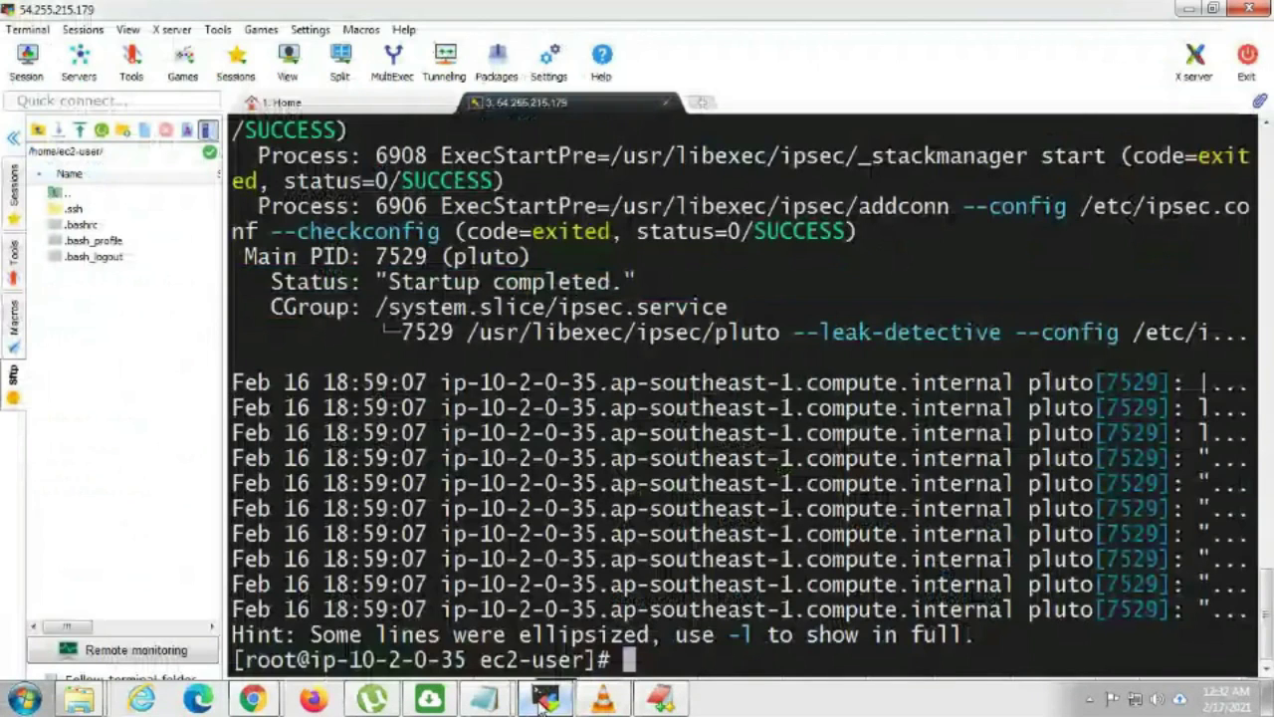
pyautogui.write('ping')
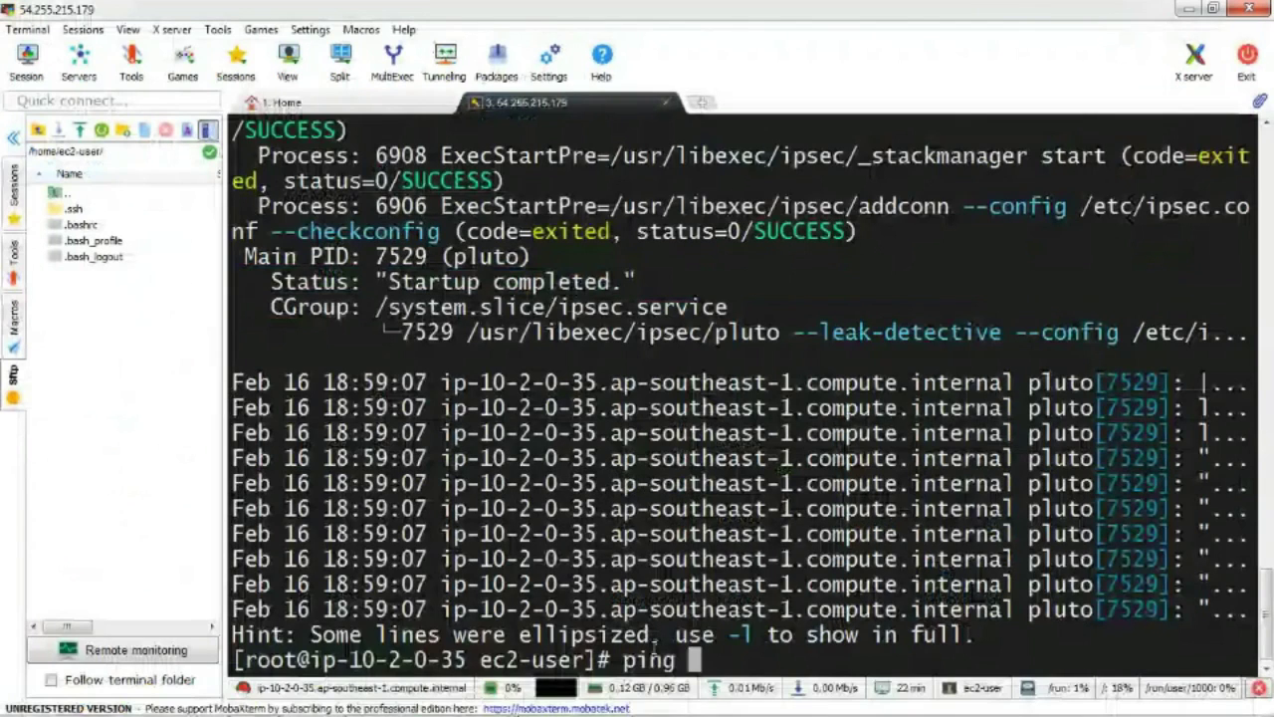
pyautogui.rightClick(706, 659)
pyautogui.press('Return')
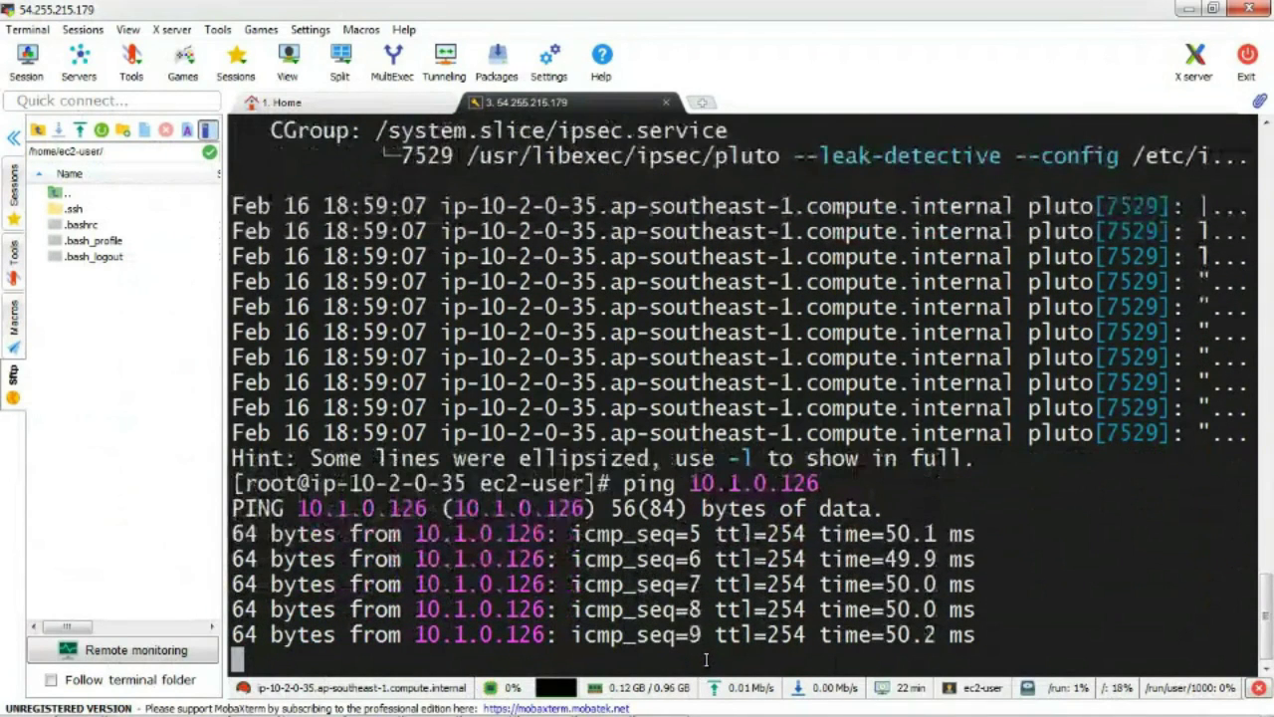
# - Open the settings for a new SSH session from a new MobaXterm tab
pyautogui.click(702, 103)
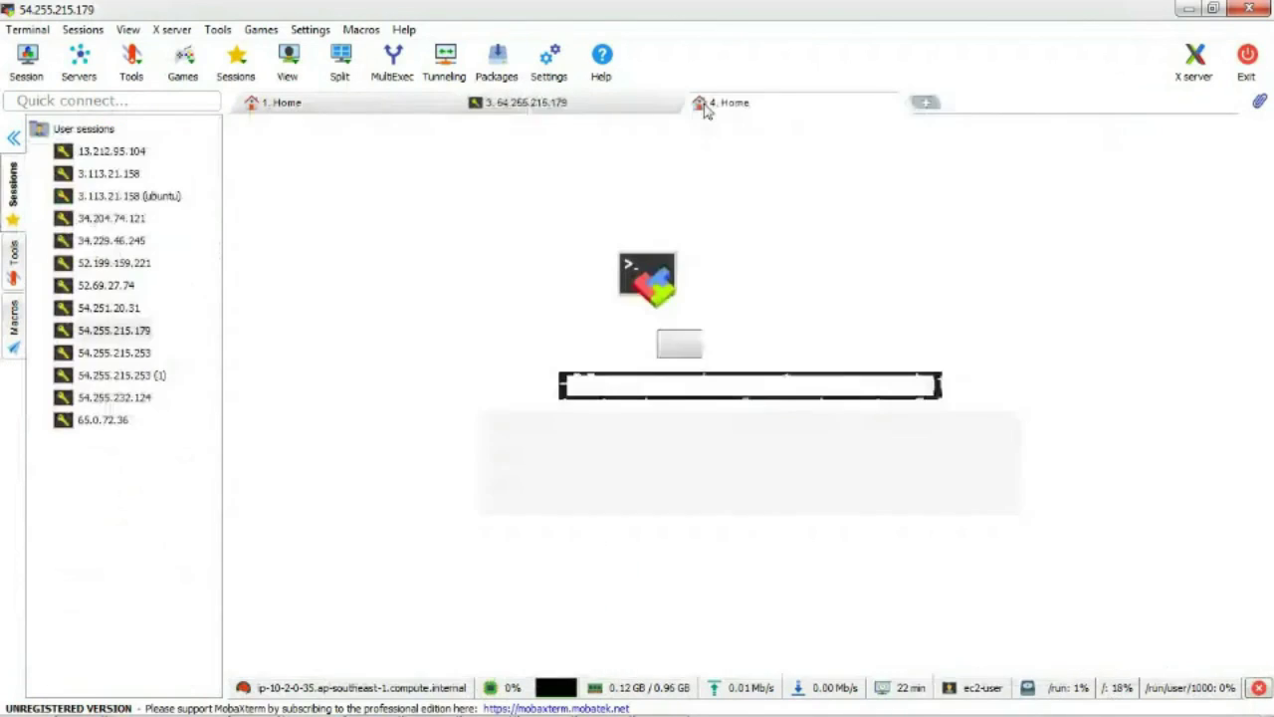
pyautogui.click(27, 60)
pyautogui.click(264, 154)
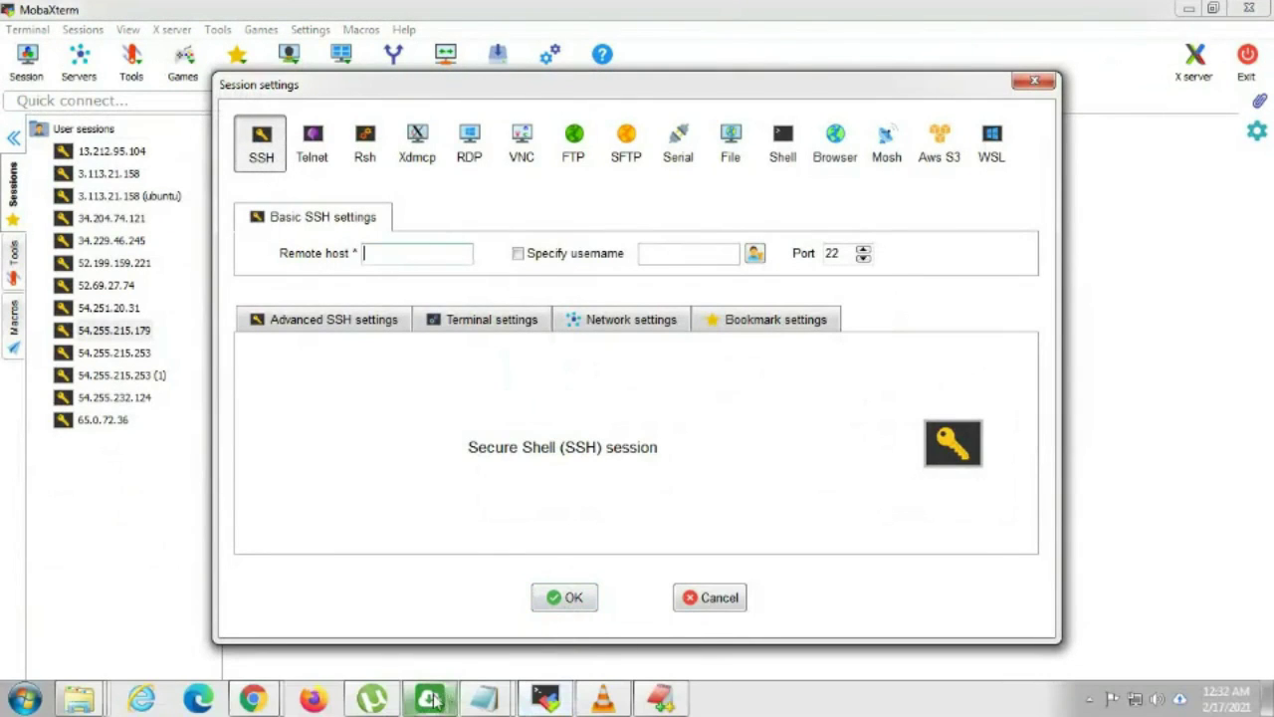
# - Copy the Mumbai-AWS-Side instance's public IPv4 address, enter 13.234.202.240 as the MobaXterm SSH session's remote host, and enable private key use
pyautogui.moveTo(253, 697)
pyautogui.click(212, 610)
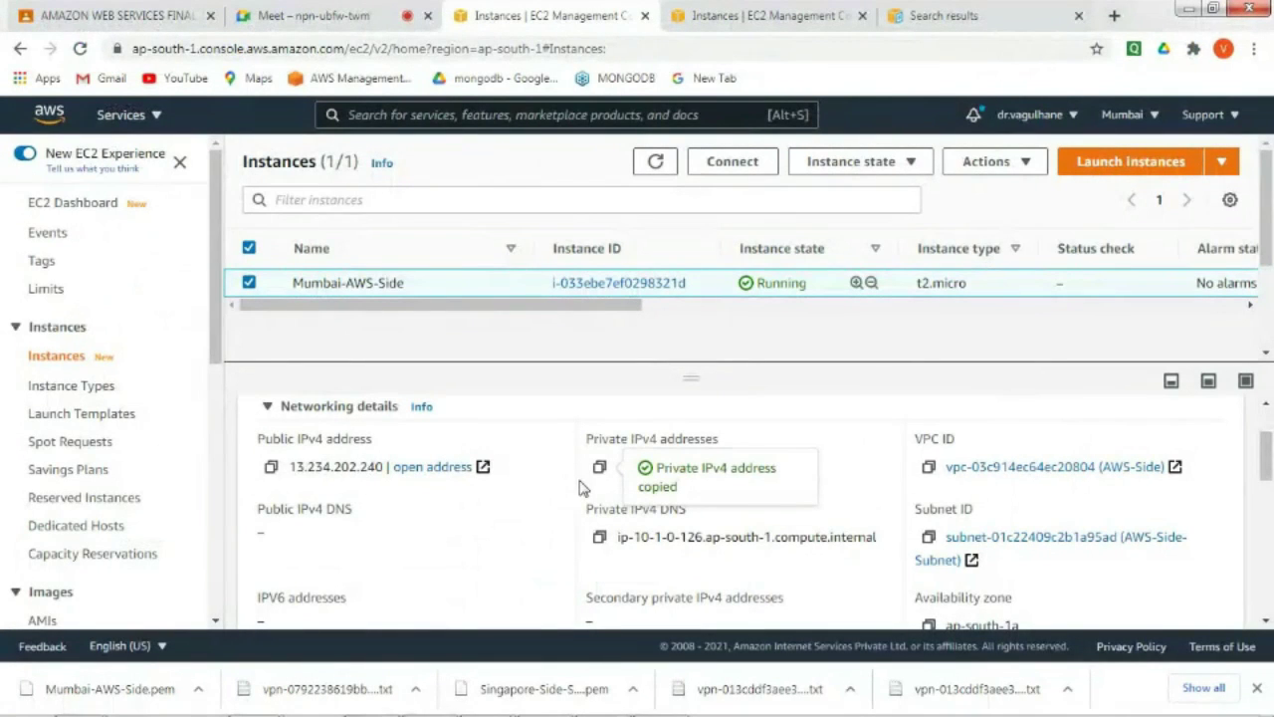
pyautogui.click(271, 467)
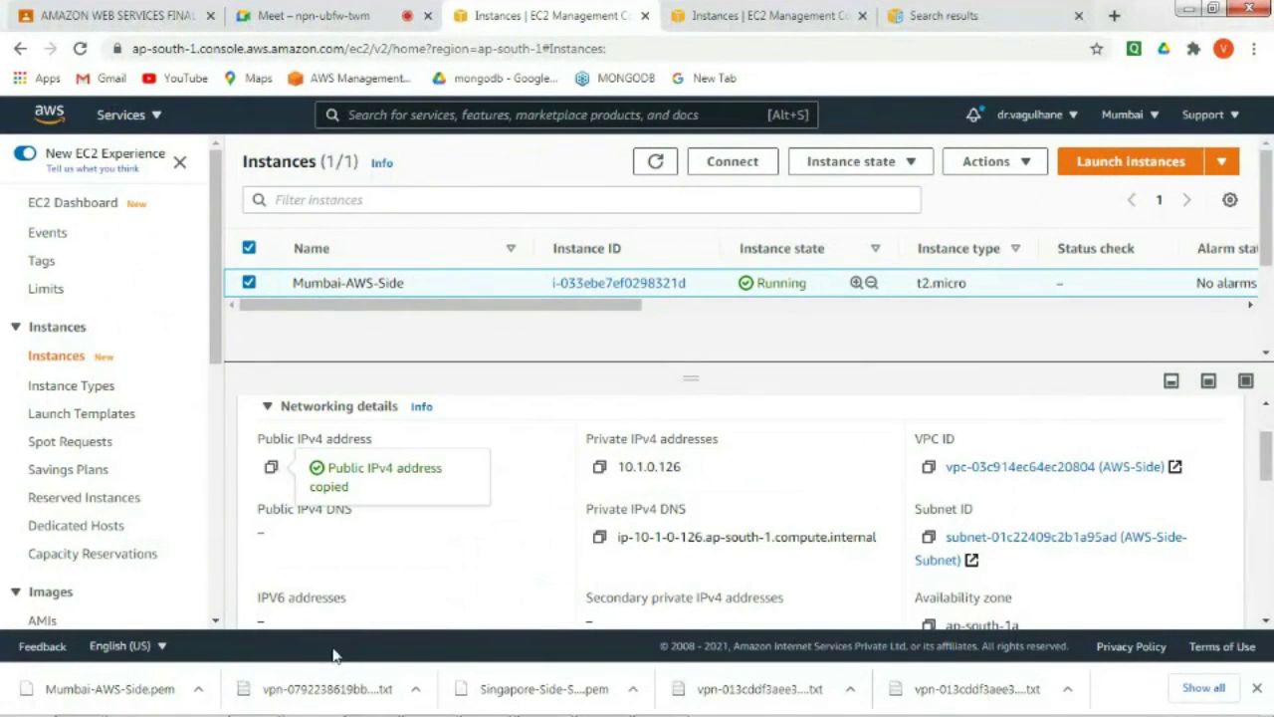
pyautogui.moveTo(545, 700)
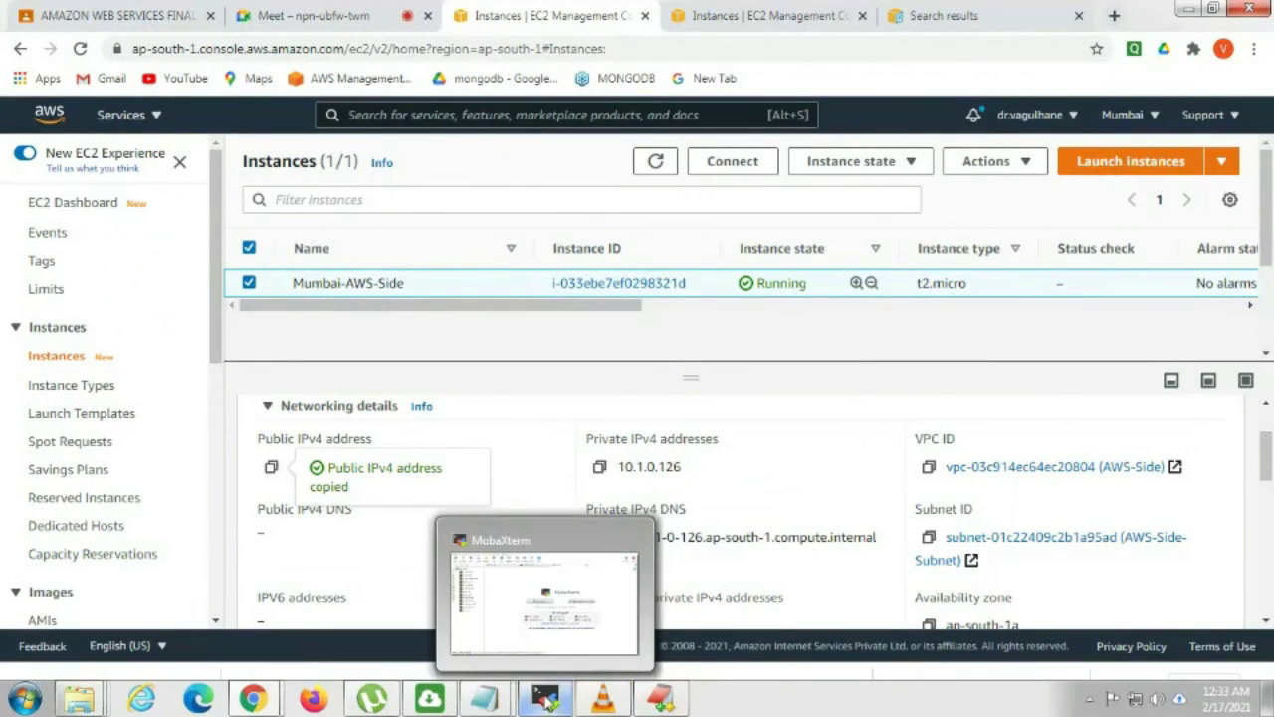
pyautogui.click(557, 628)
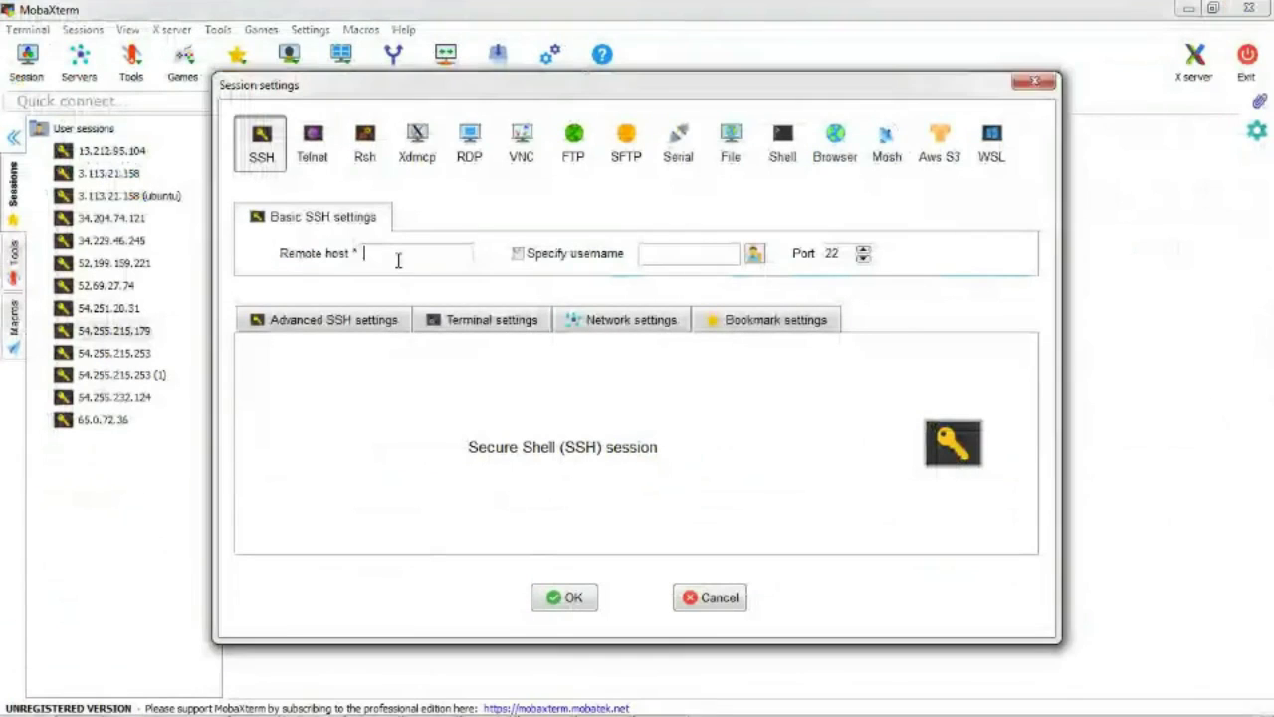
pyautogui.hotkey('ctrl', 'v')
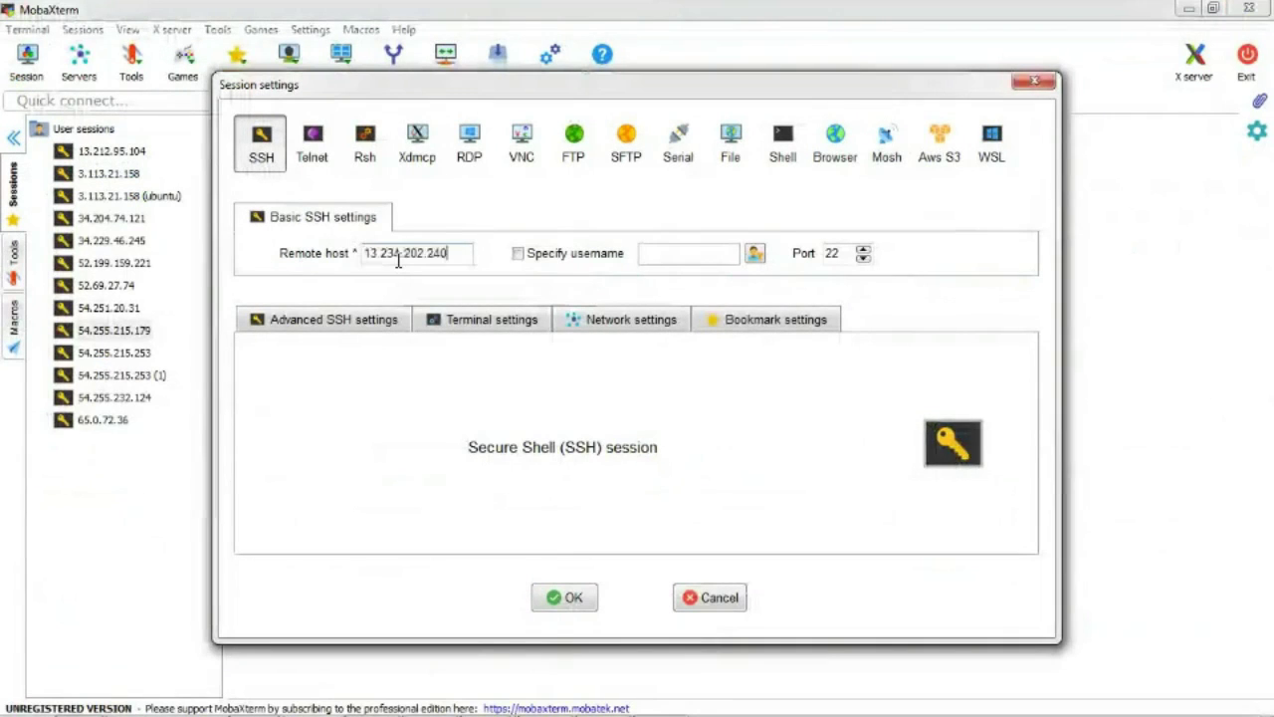
pyautogui.click(338, 320)
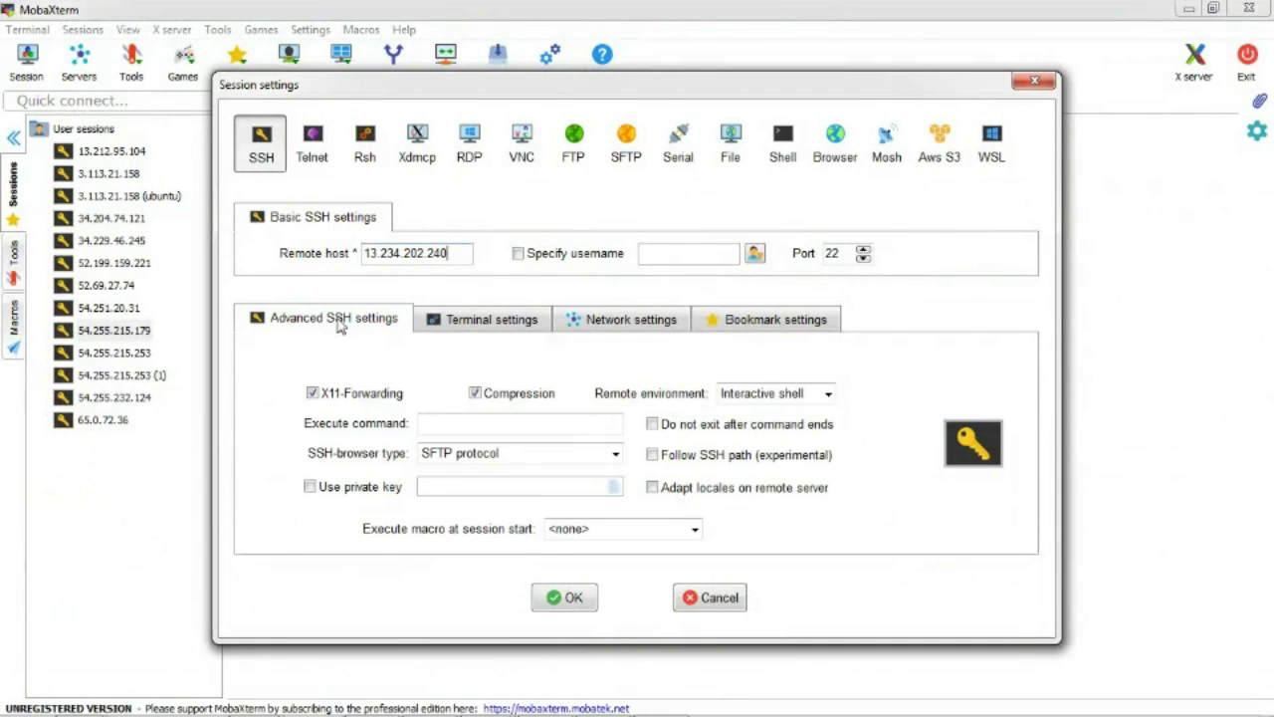
pyautogui.click(310, 487)
# - Switch to PuTTYgen and load the Mumbai-AWS-Side.pem key file from Downloads
pyautogui.moveTo(602, 709)
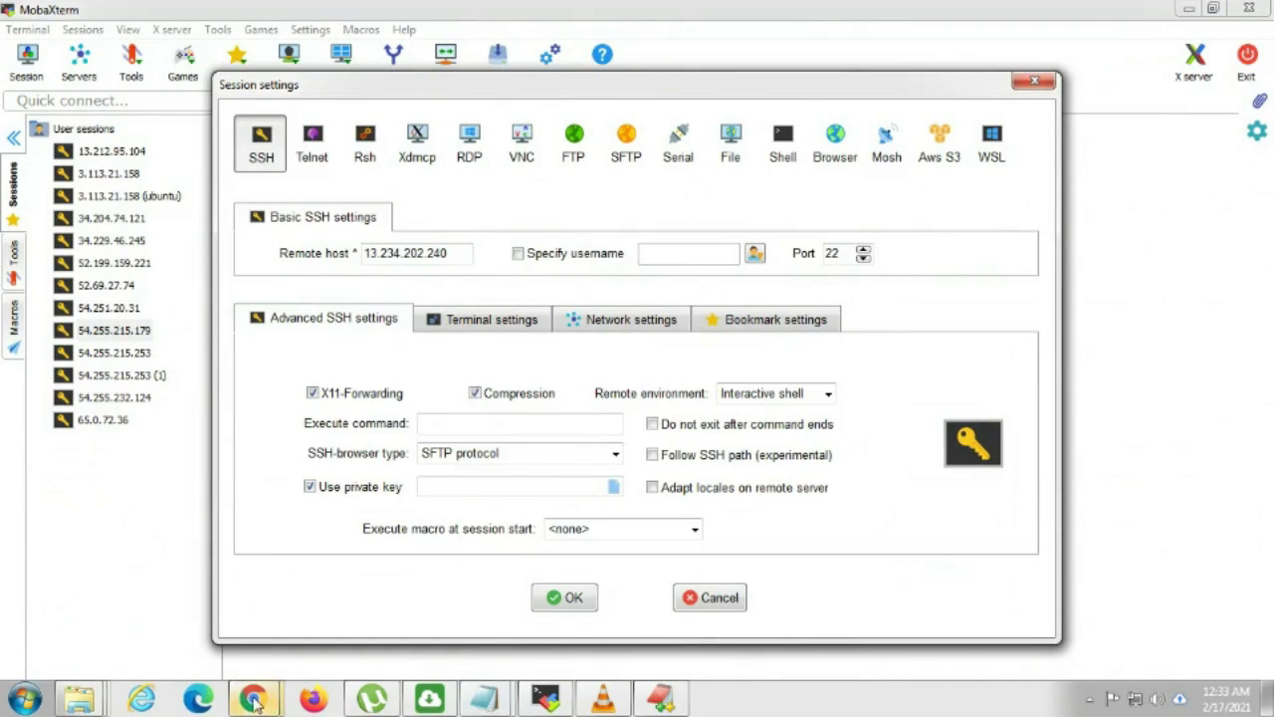
pyautogui.moveTo(255, 703)
pyautogui.click(171, 611)
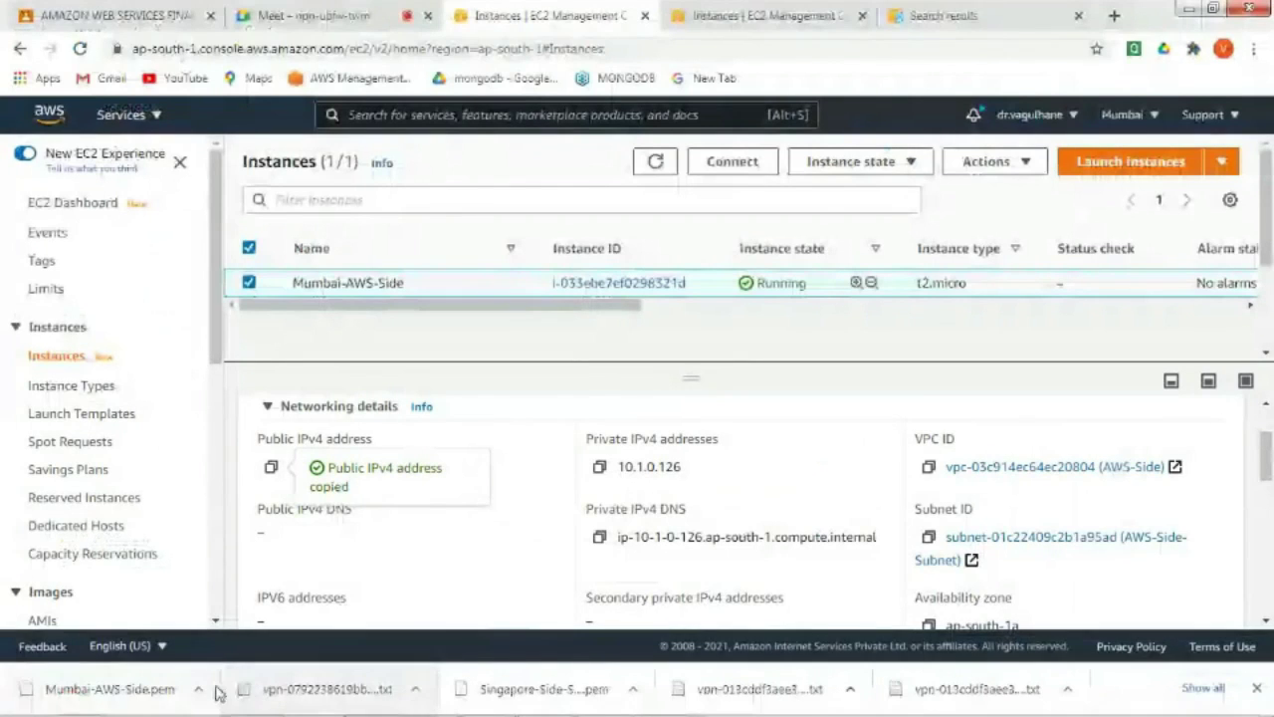
pyautogui.click(199, 690)
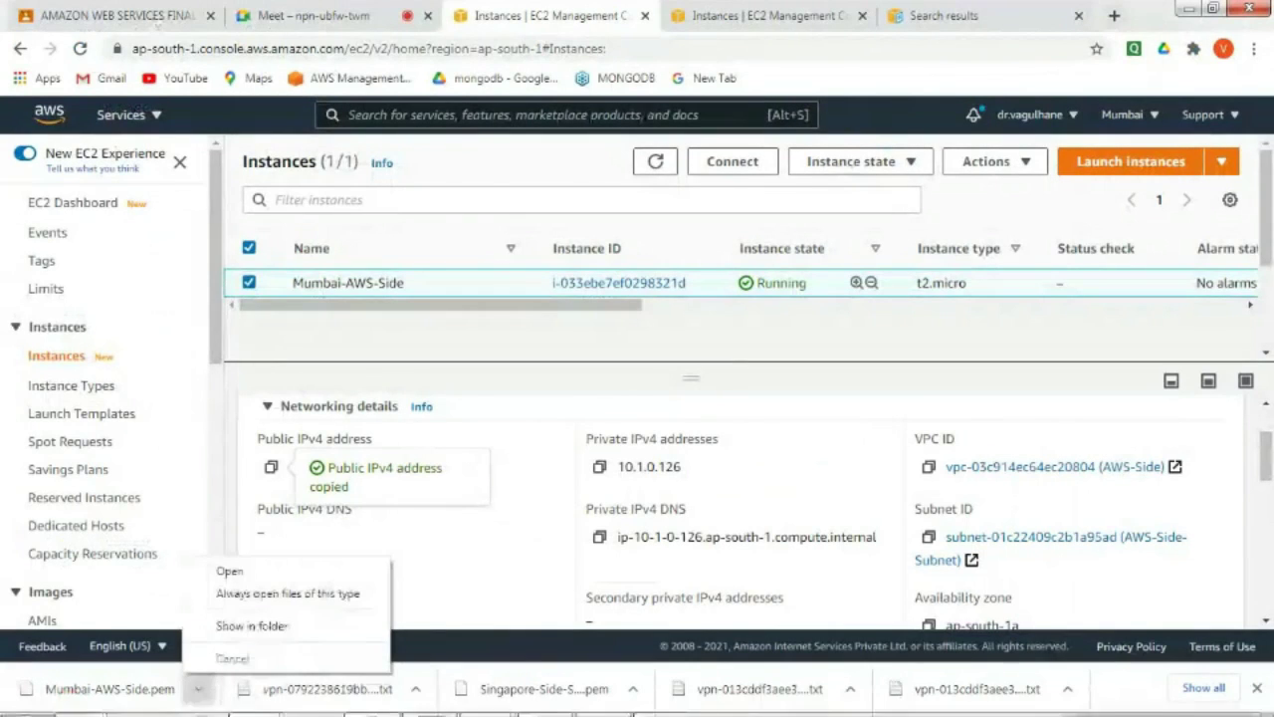
pyautogui.click(25, 700)
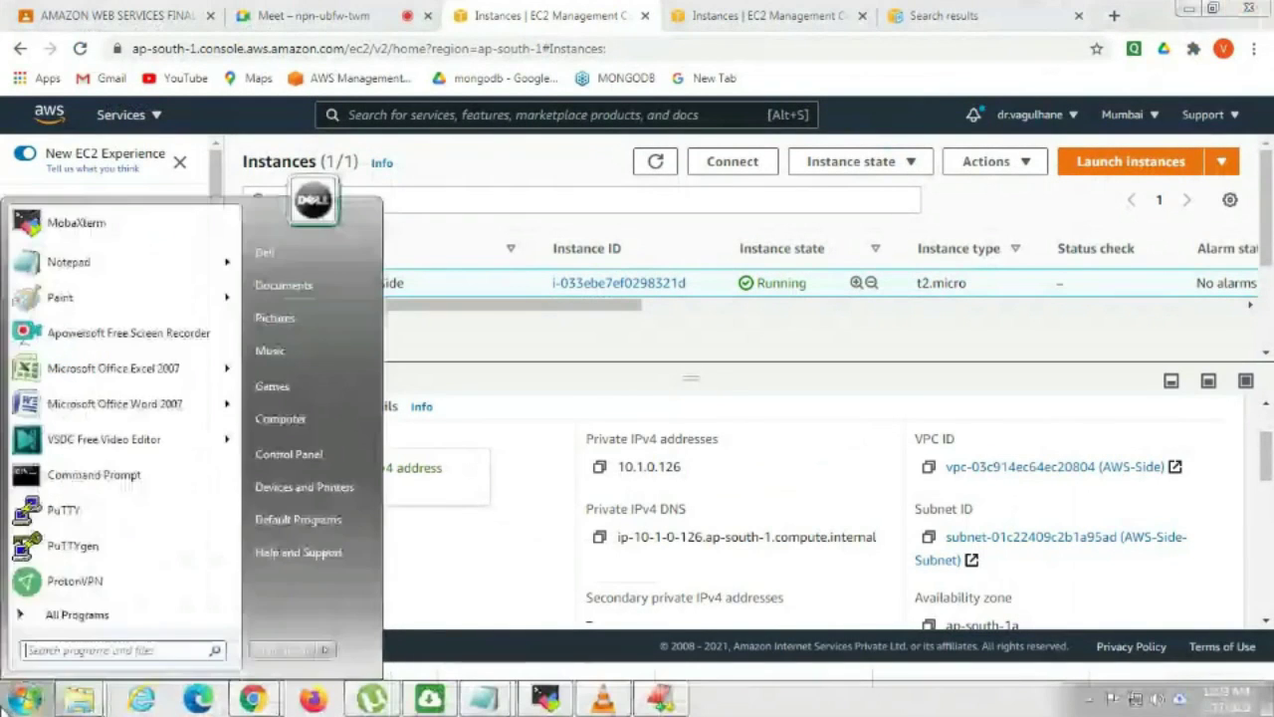
pyautogui.click(97, 547)
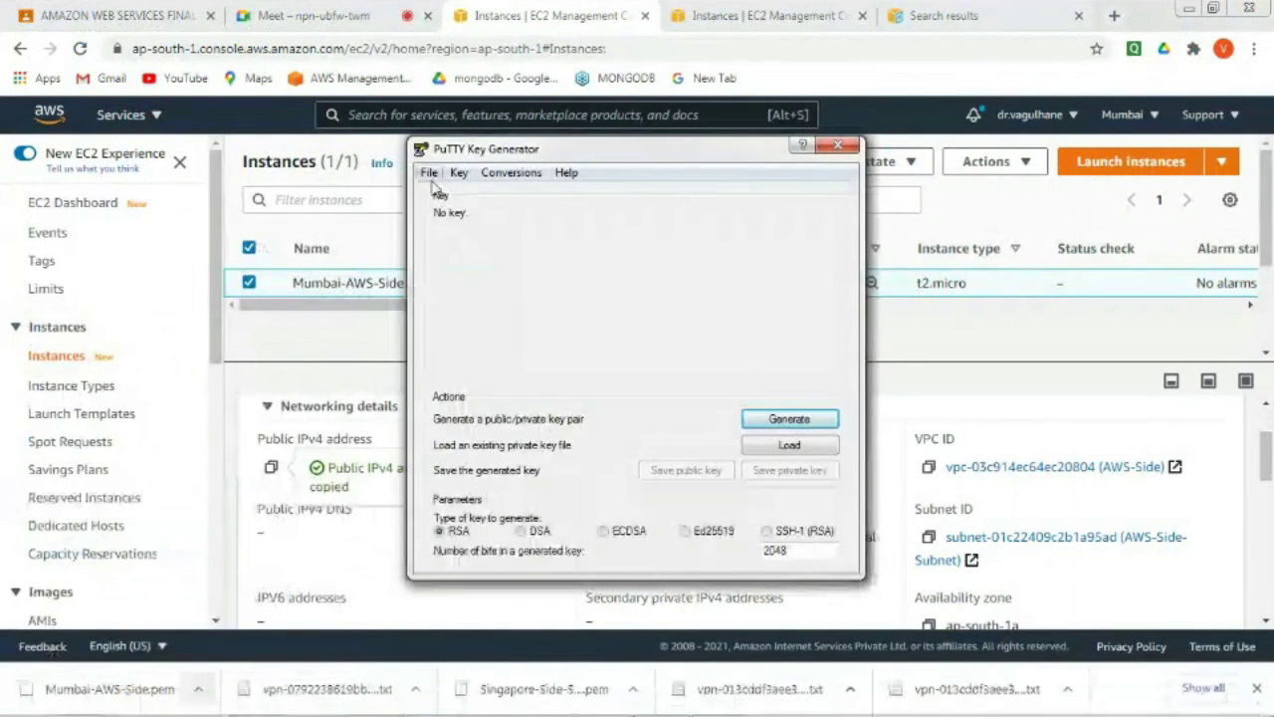
pyautogui.click(786, 445)
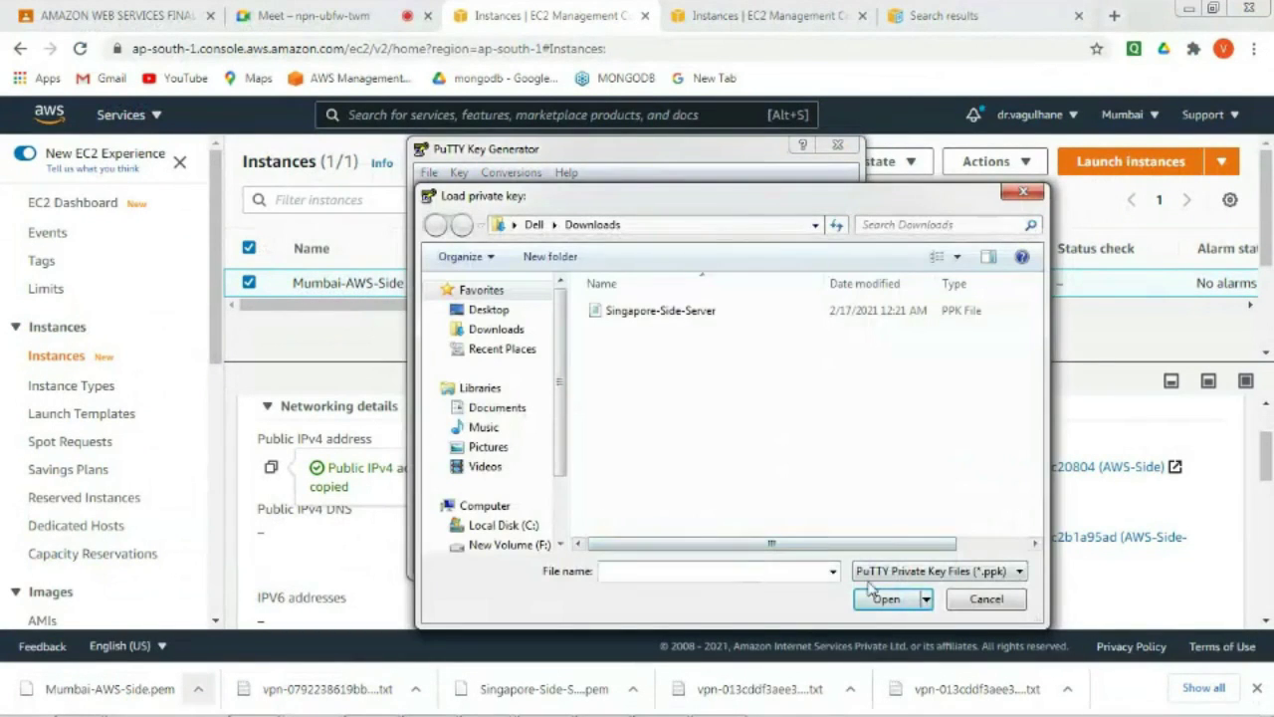
pyautogui.click(876, 573)
pyautogui.click(882, 587)
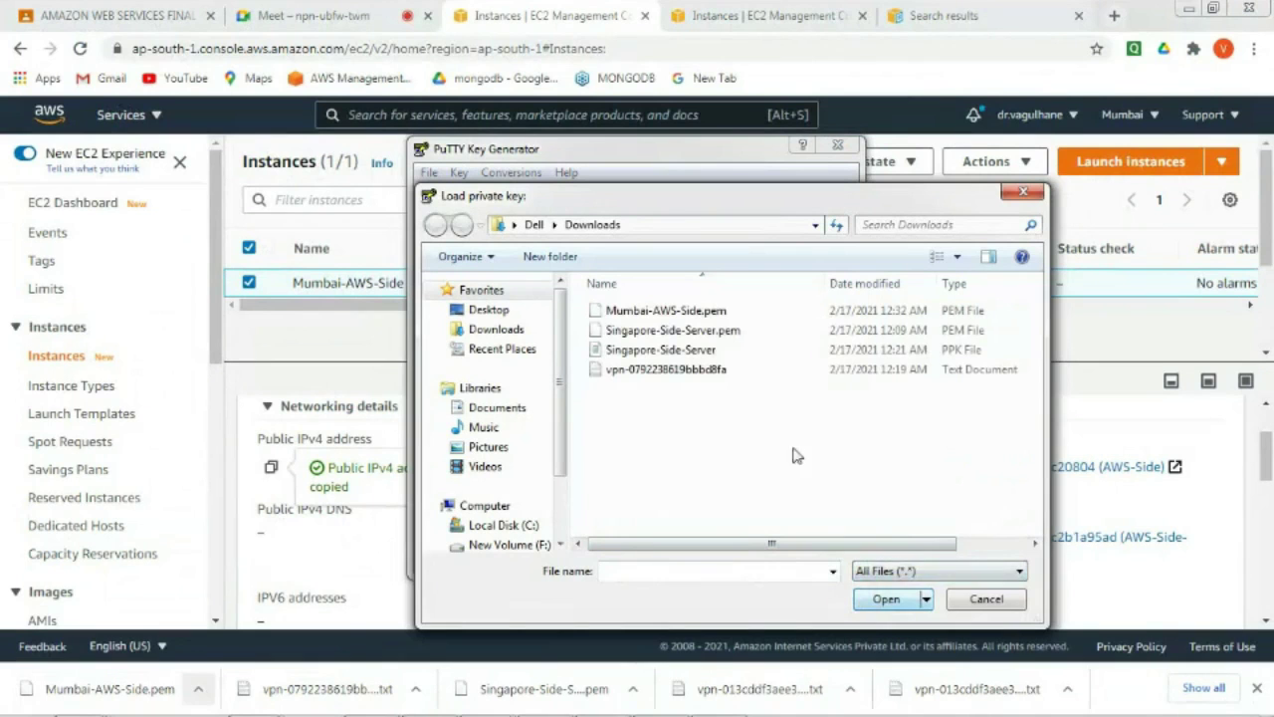
pyautogui.click(677, 311)
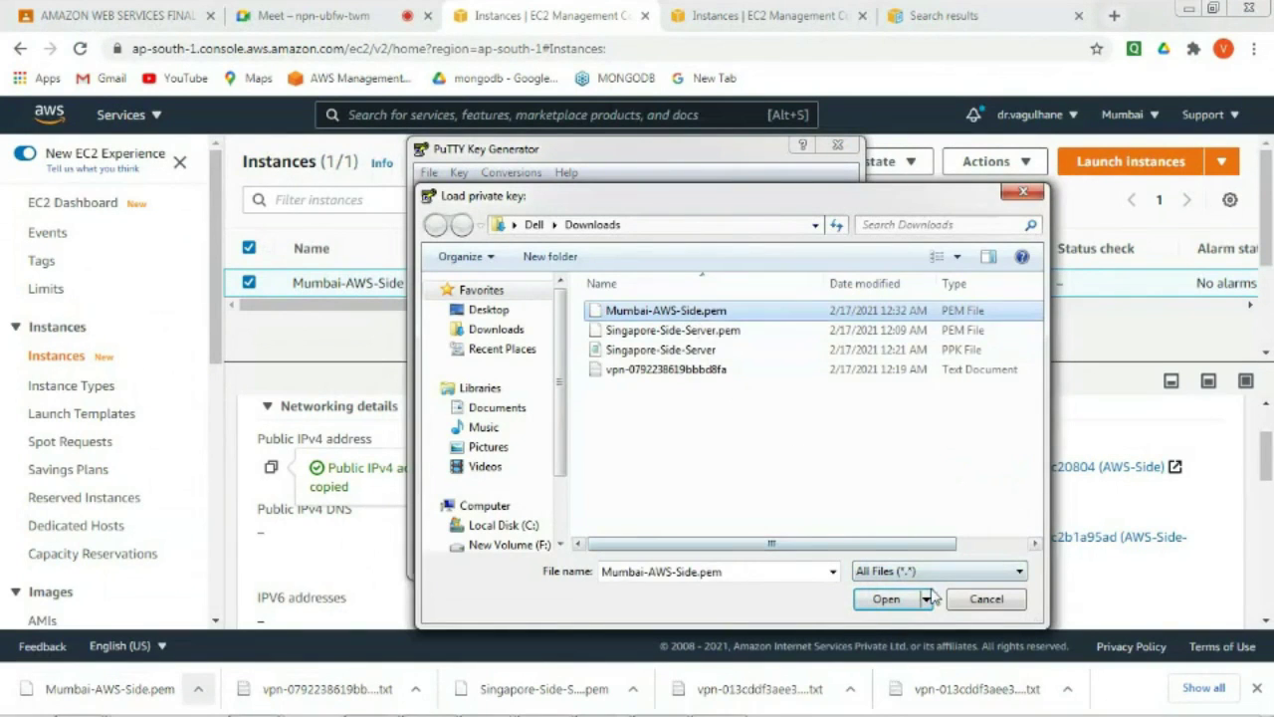
pyautogui.click(891, 600)
pyautogui.click(757, 459)
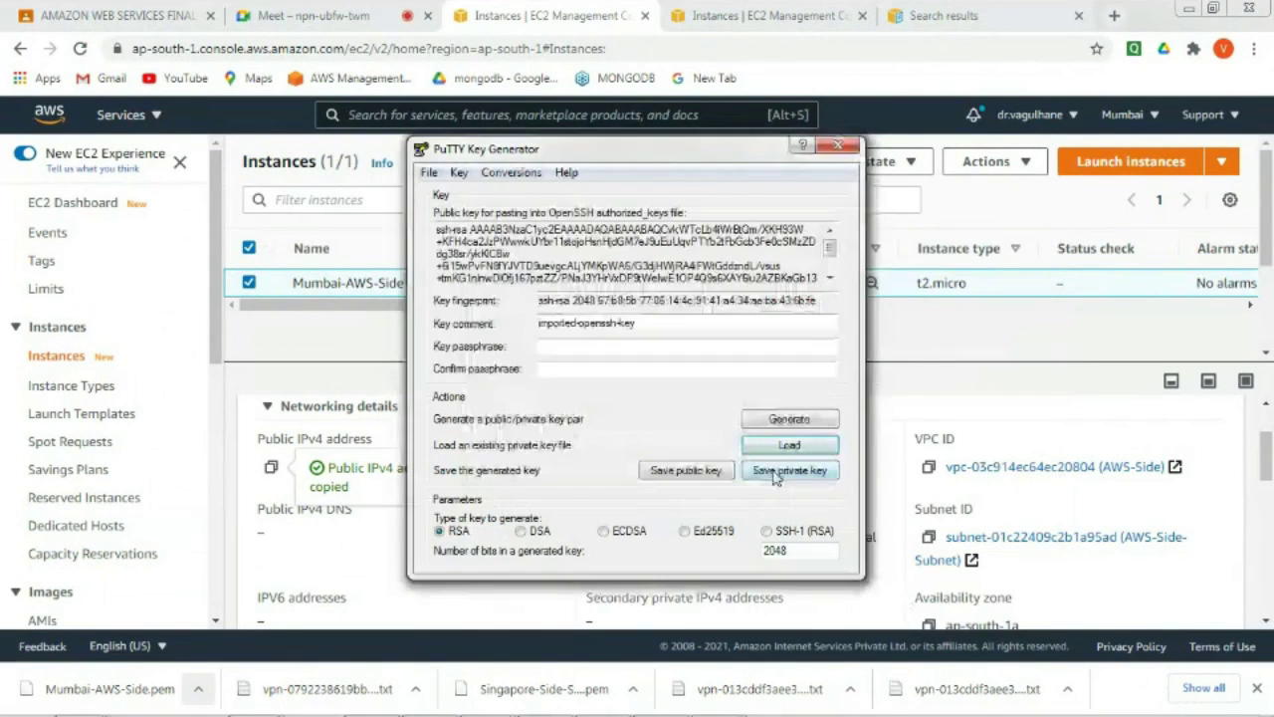
# - Save the loaded private key in Downloads as Mumbai-AWS-Side in PuTTY .ppk format and close PuTTYgen
pyautogui.click(777, 472)
pyautogui.click(645, 435)
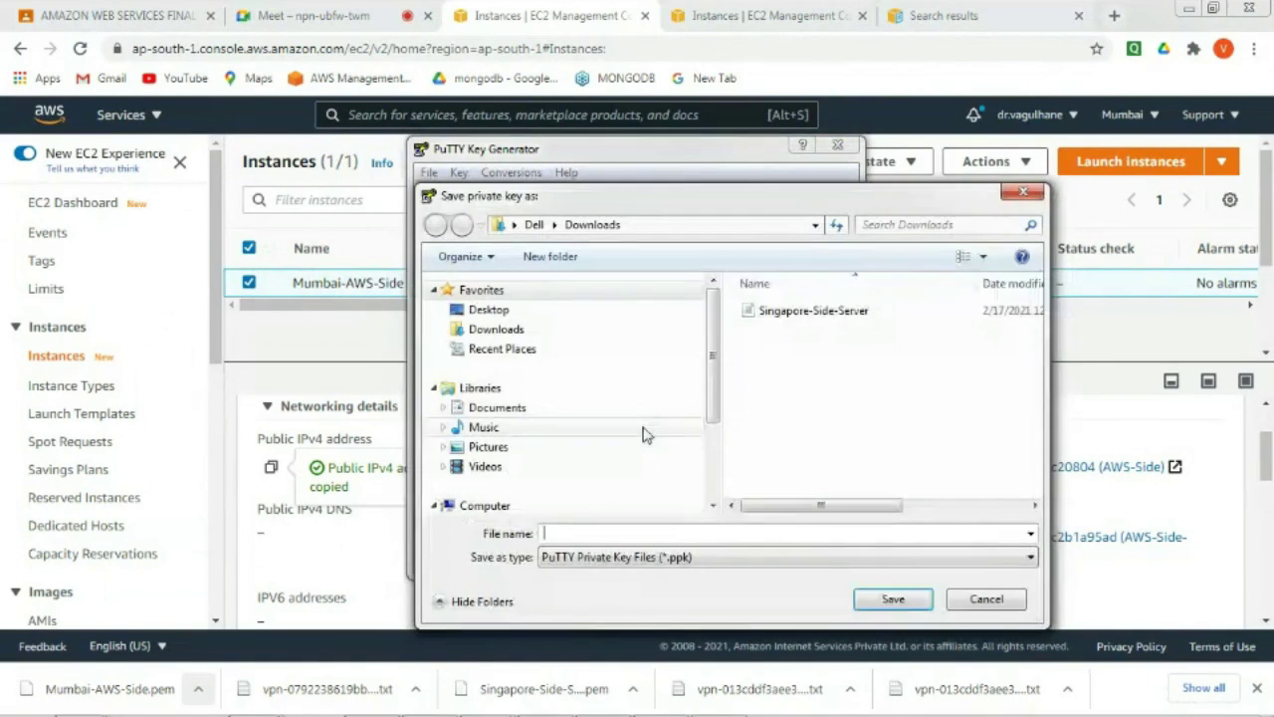
pyautogui.click(727, 558)
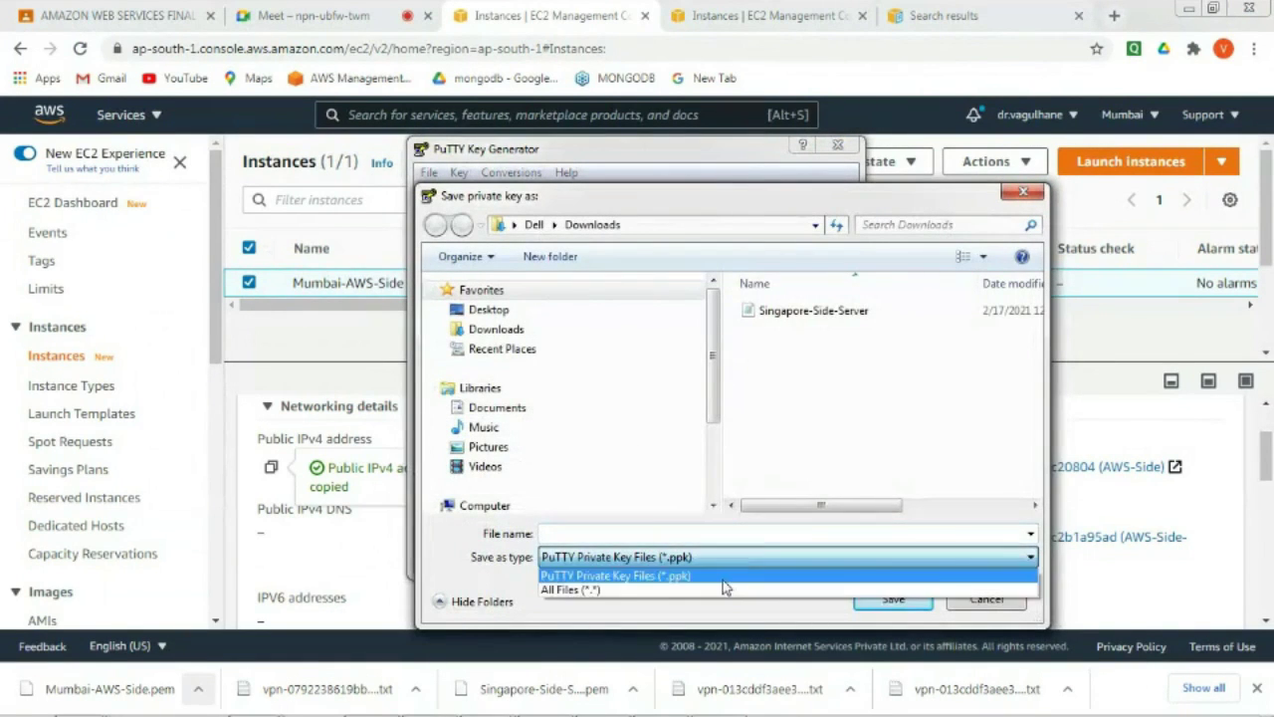
pyautogui.click(725, 580)
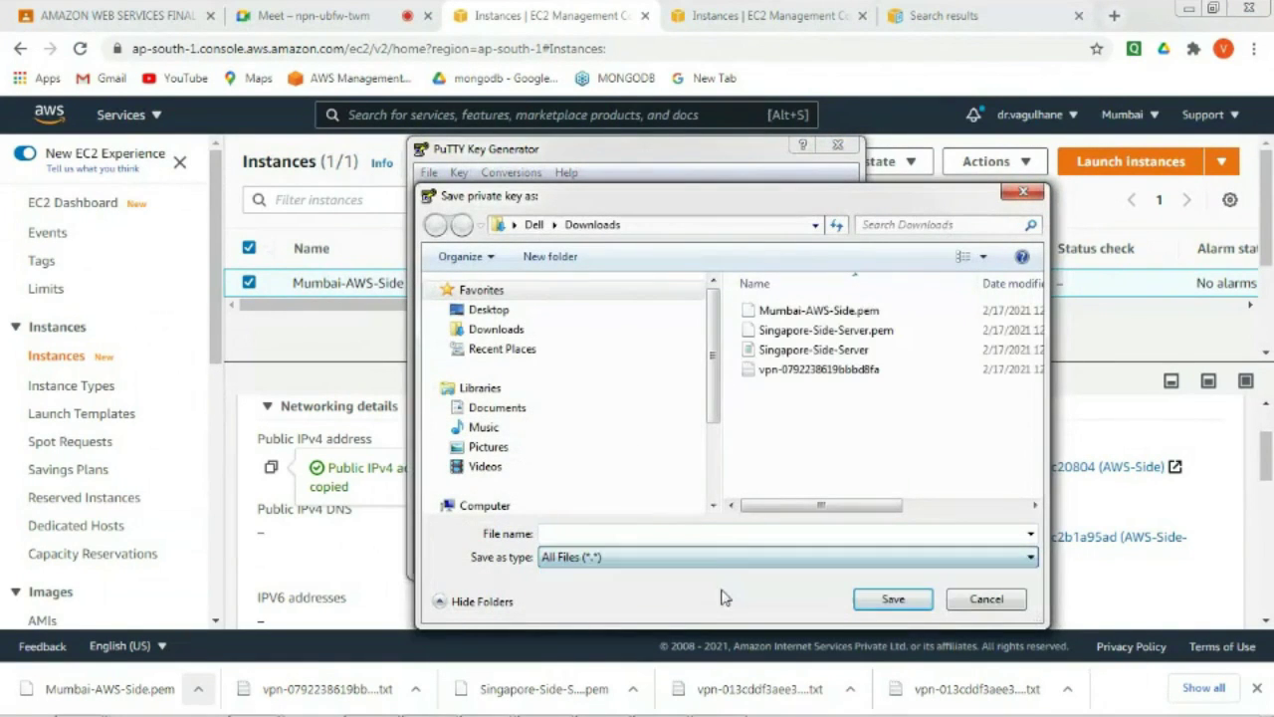
pyautogui.click(805, 312)
pyautogui.click(700, 534)
pyautogui.click(700, 534)
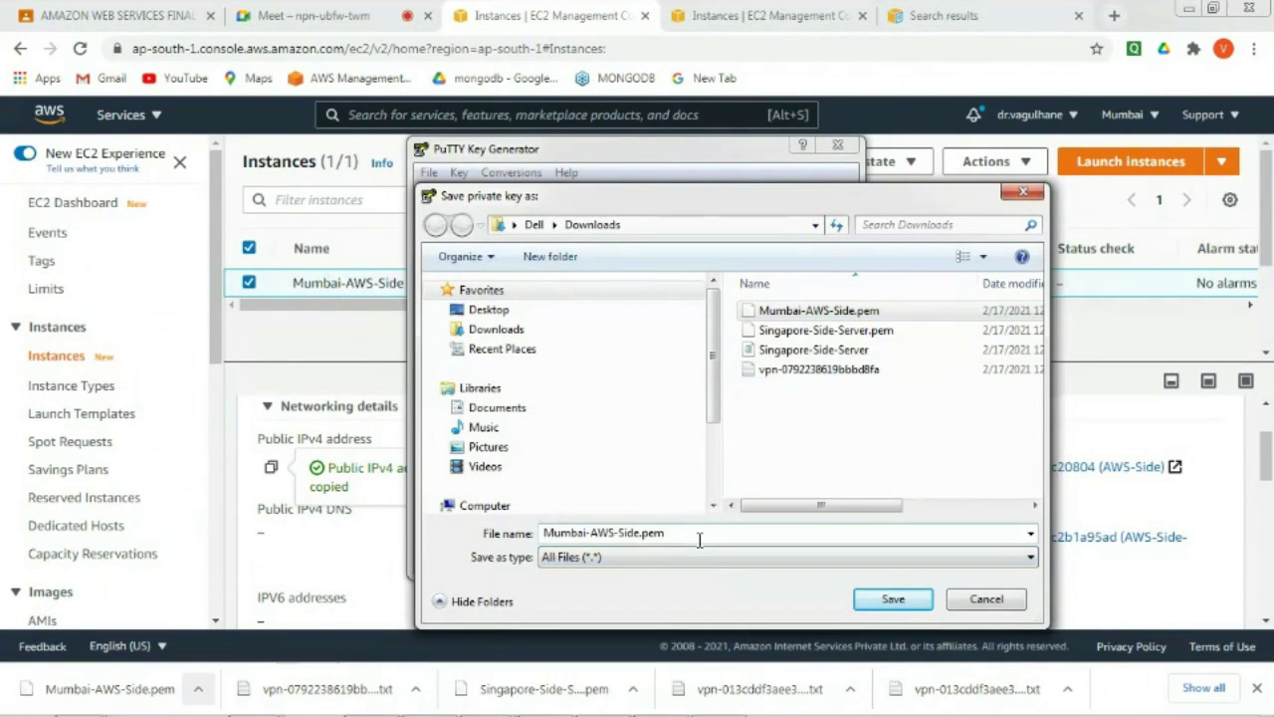
pyautogui.press('BackSpace')
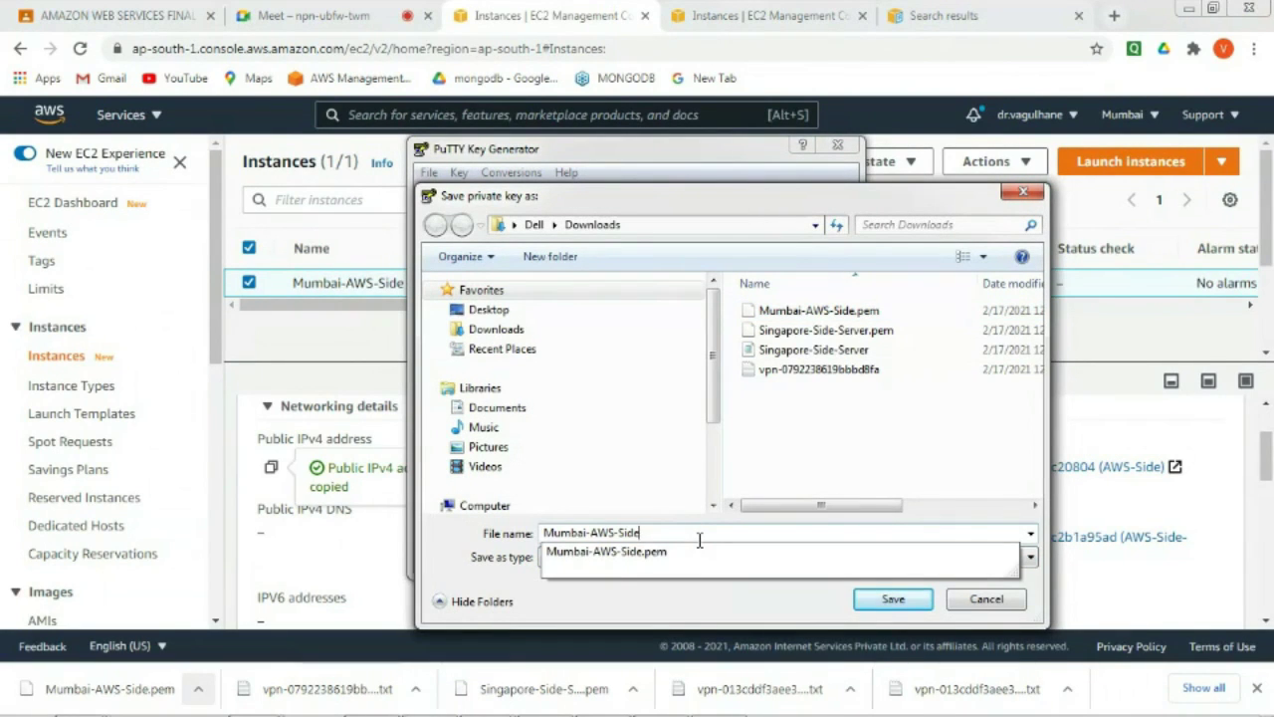
pyautogui.press('BackSpace')
pyautogui.click(698, 585)
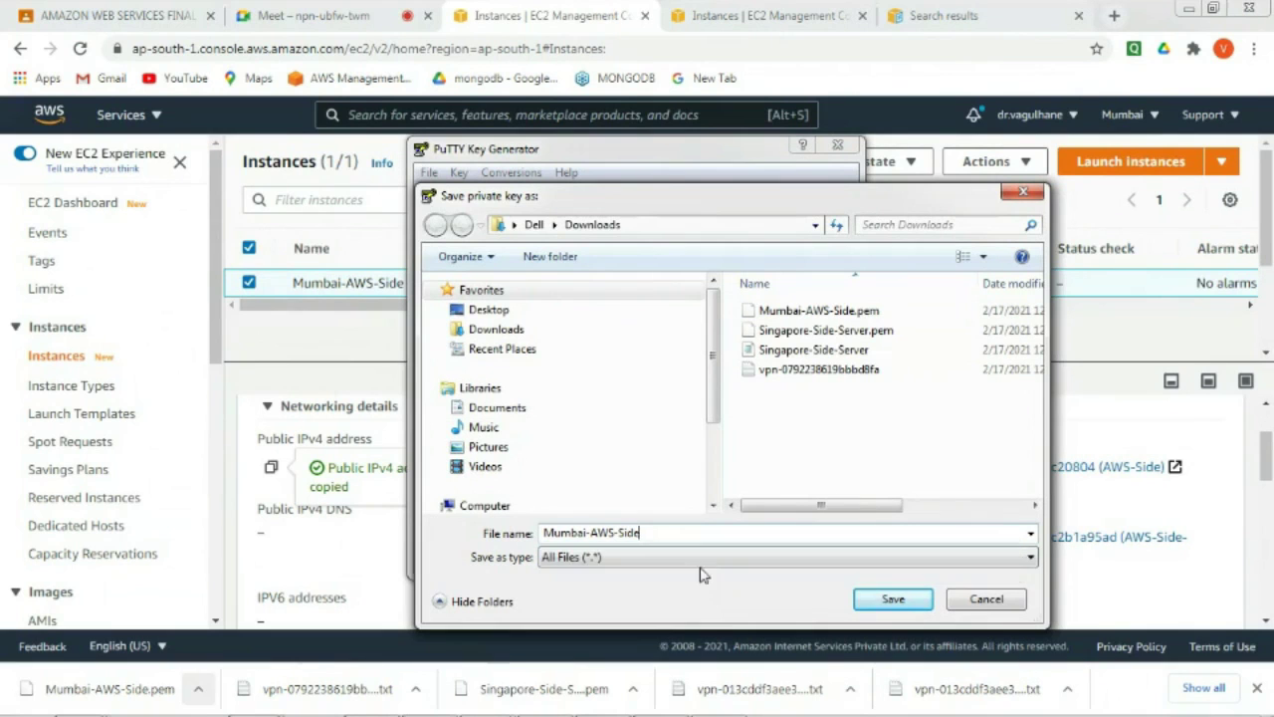
pyautogui.click(697, 557)
pyautogui.click(692, 577)
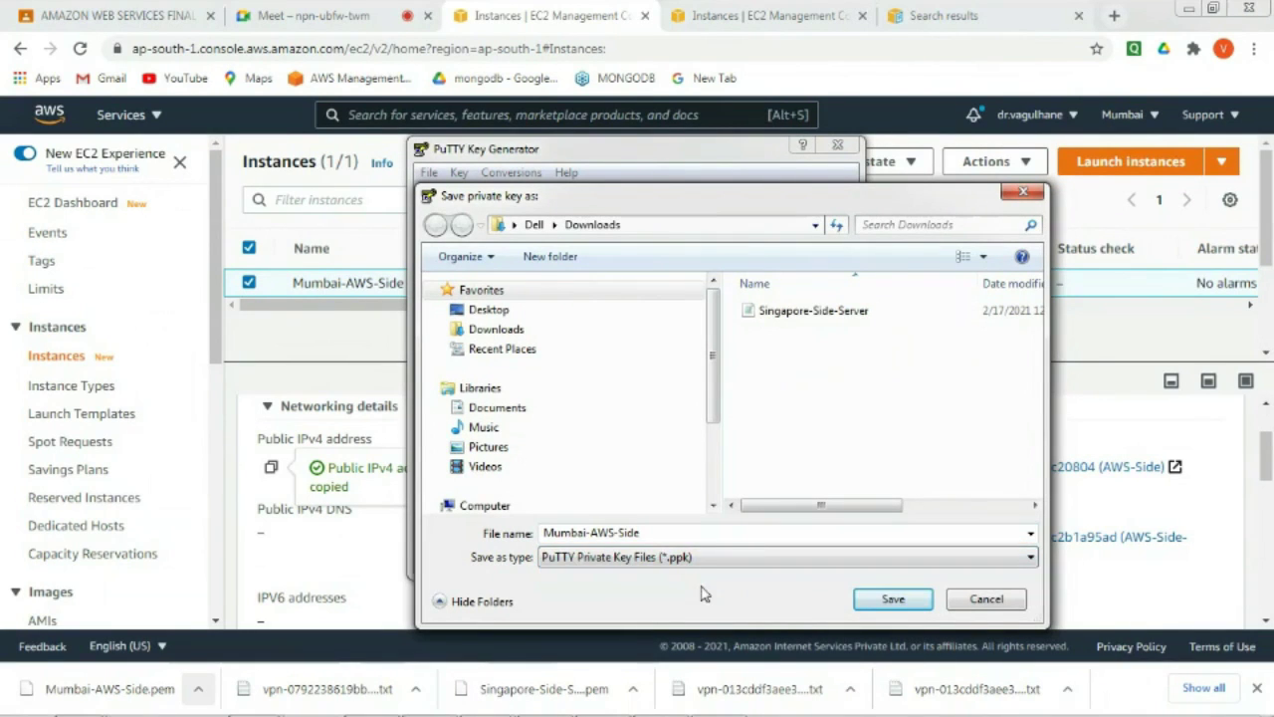
pyautogui.click(893, 599)
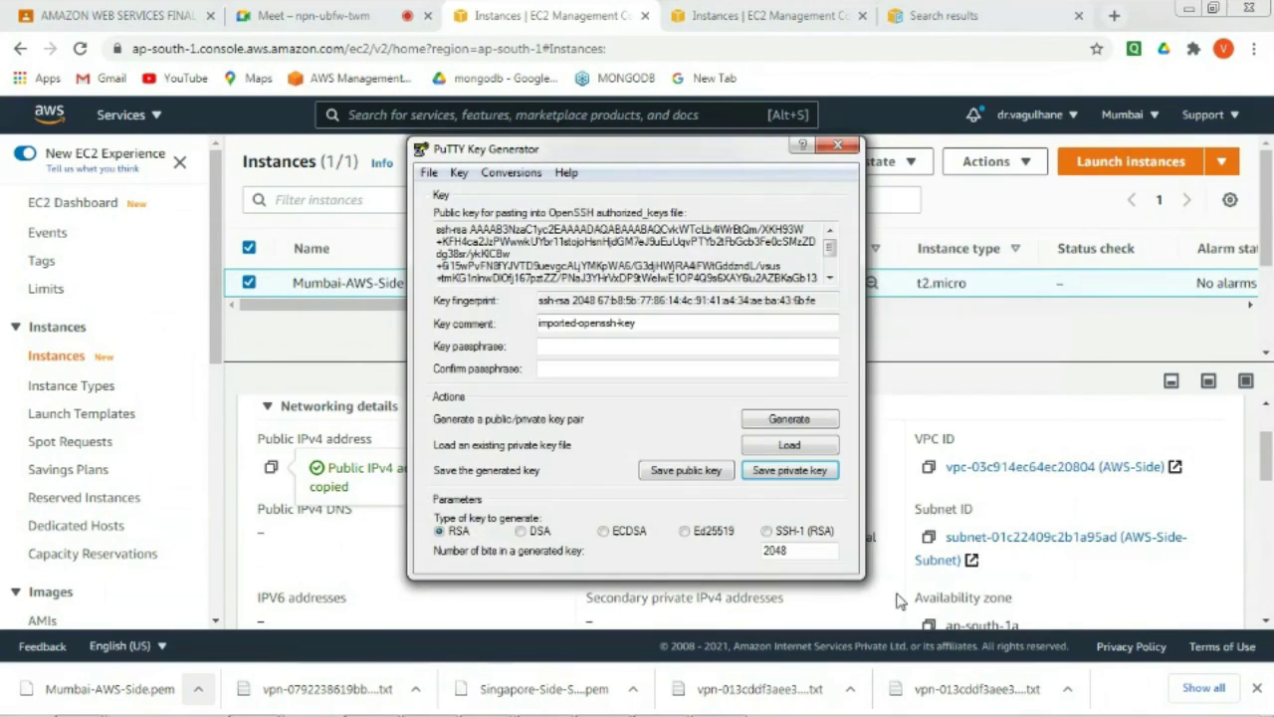
pyautogui.click(838, 145)
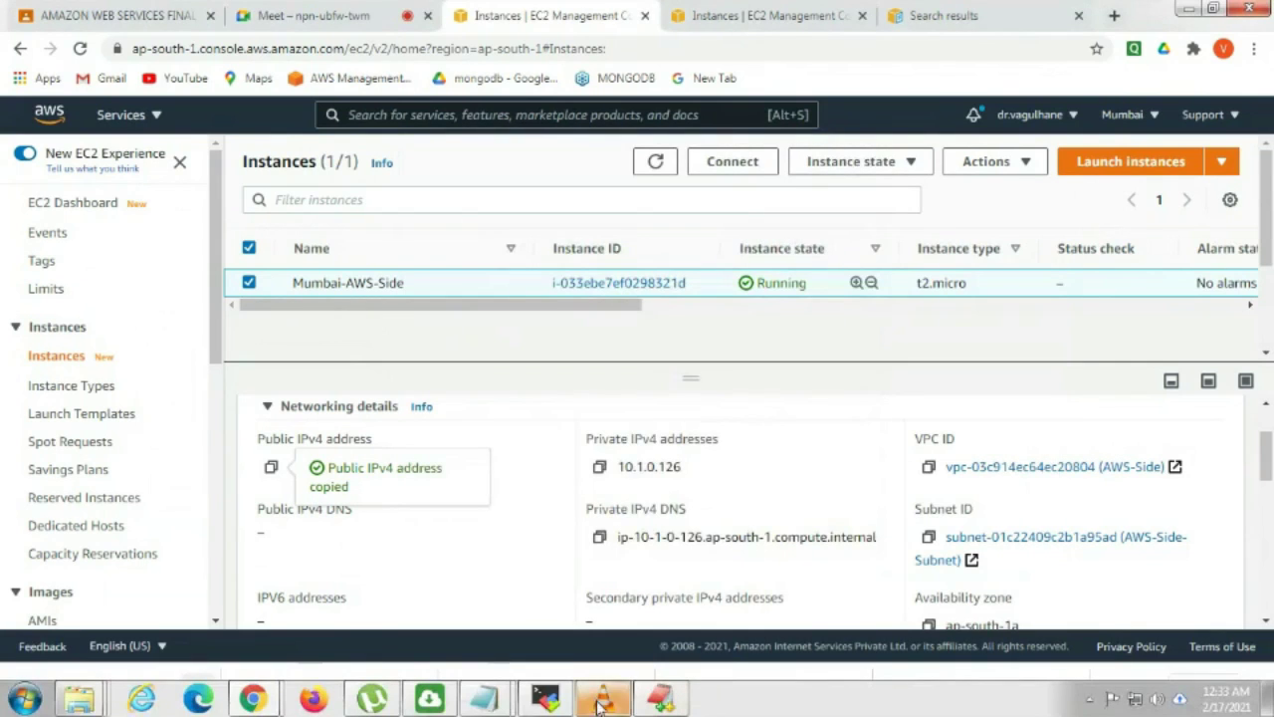
# - Return to MobaXterm and choose the Mumbai-AWS-Side PPK file as the SSH session's private key
pyautogui.click(549, 701)
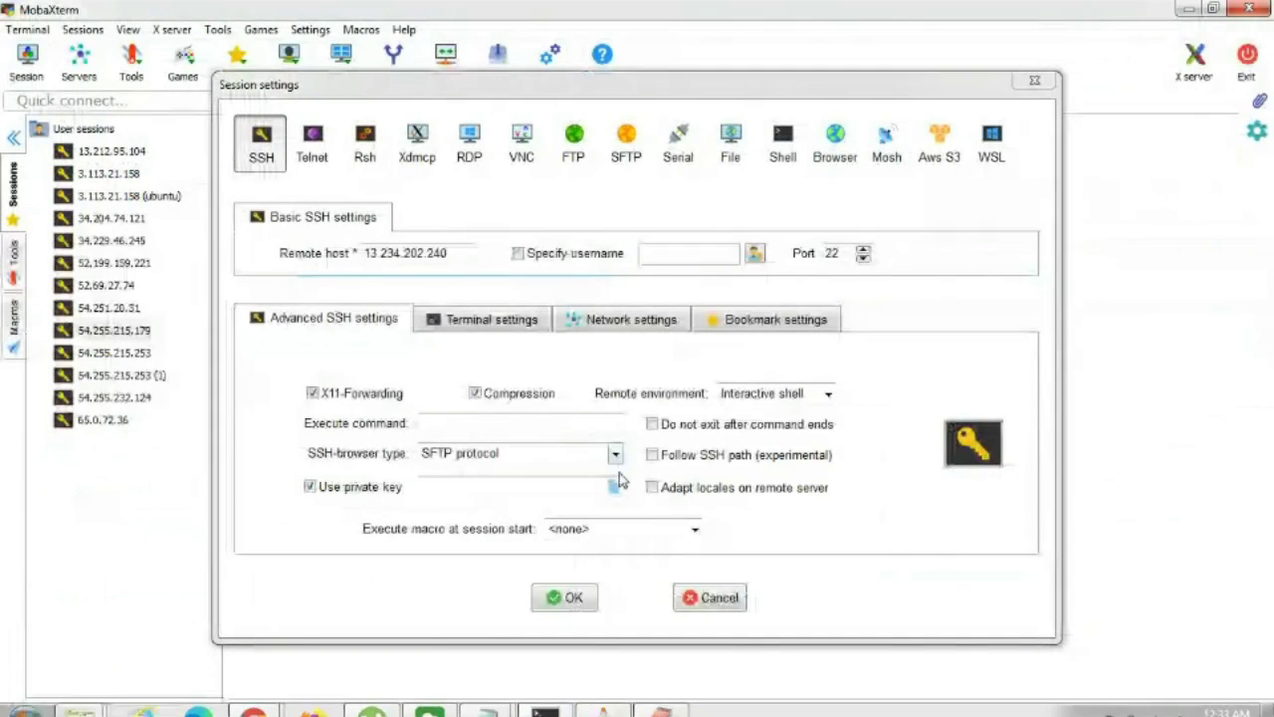
pyautogui.click(613, 487)
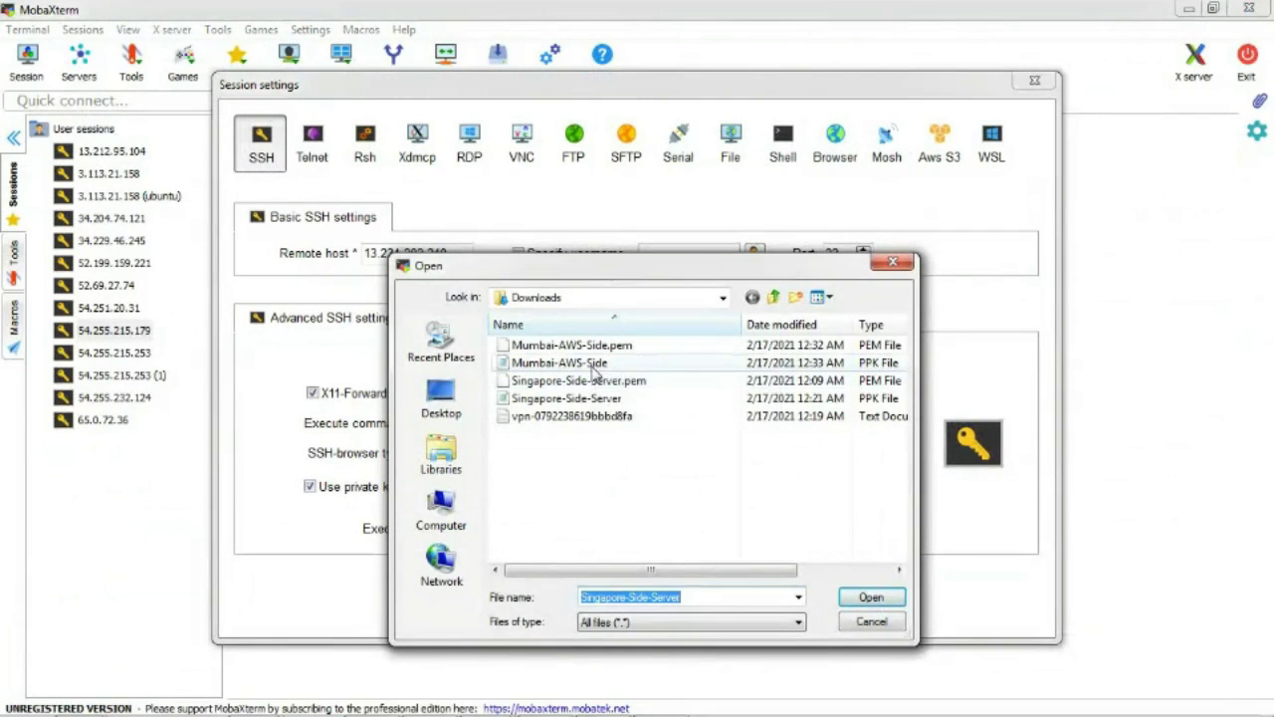
pyautogui.click(594, 364)
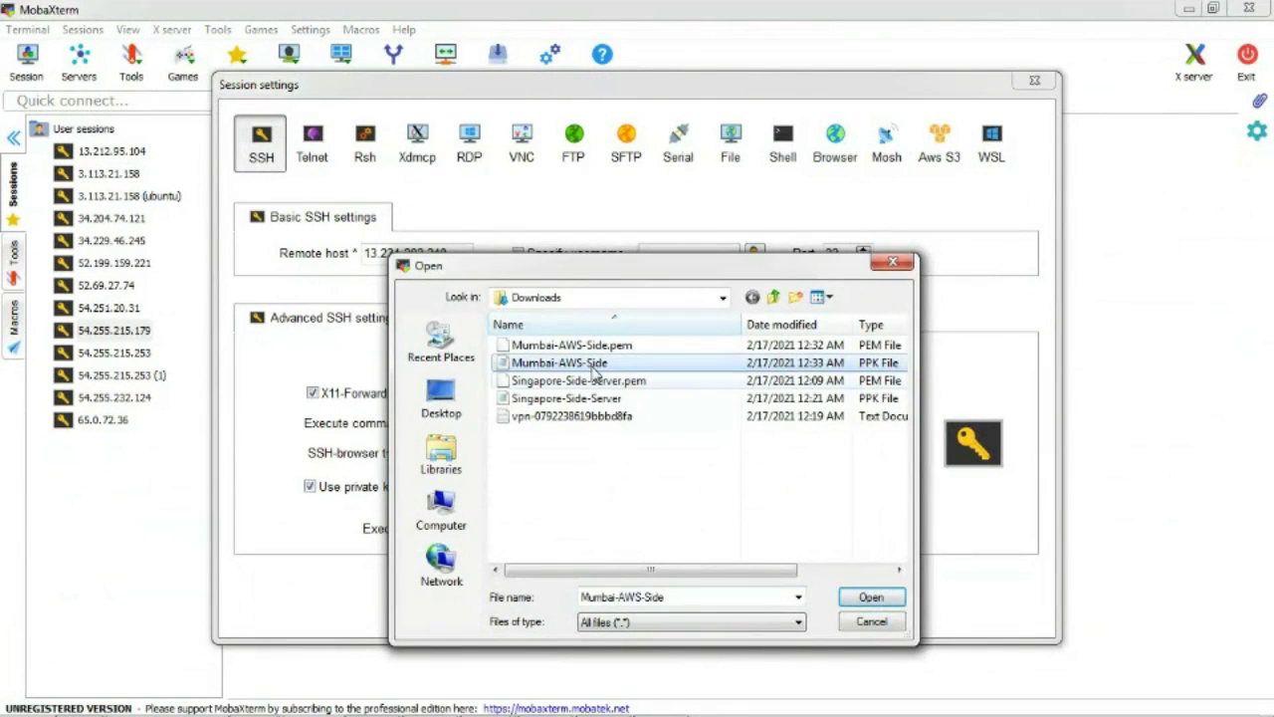
pyautogui.click(872, 599)
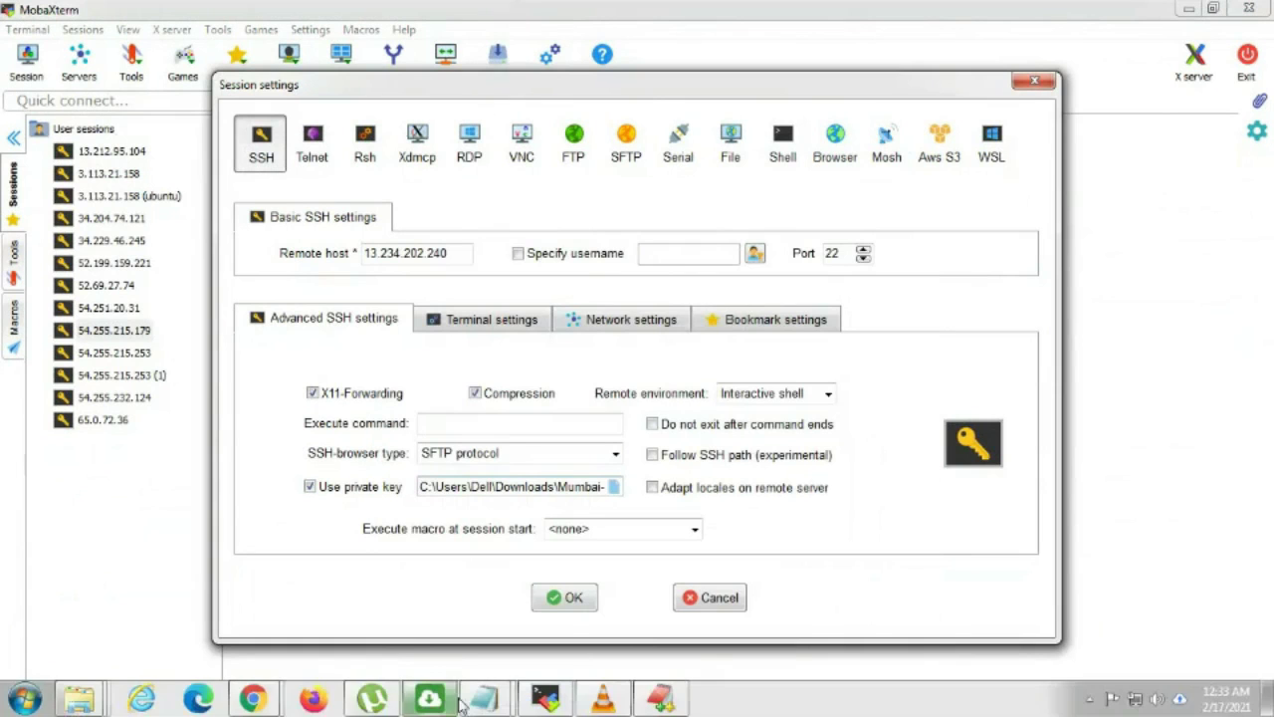
# - Reload the EC2 instances list in the browser to examine the Mumbai-AWS-Side instance's status check, and switch back to MobaXterm
pyautogui.moveTo(243, 705)
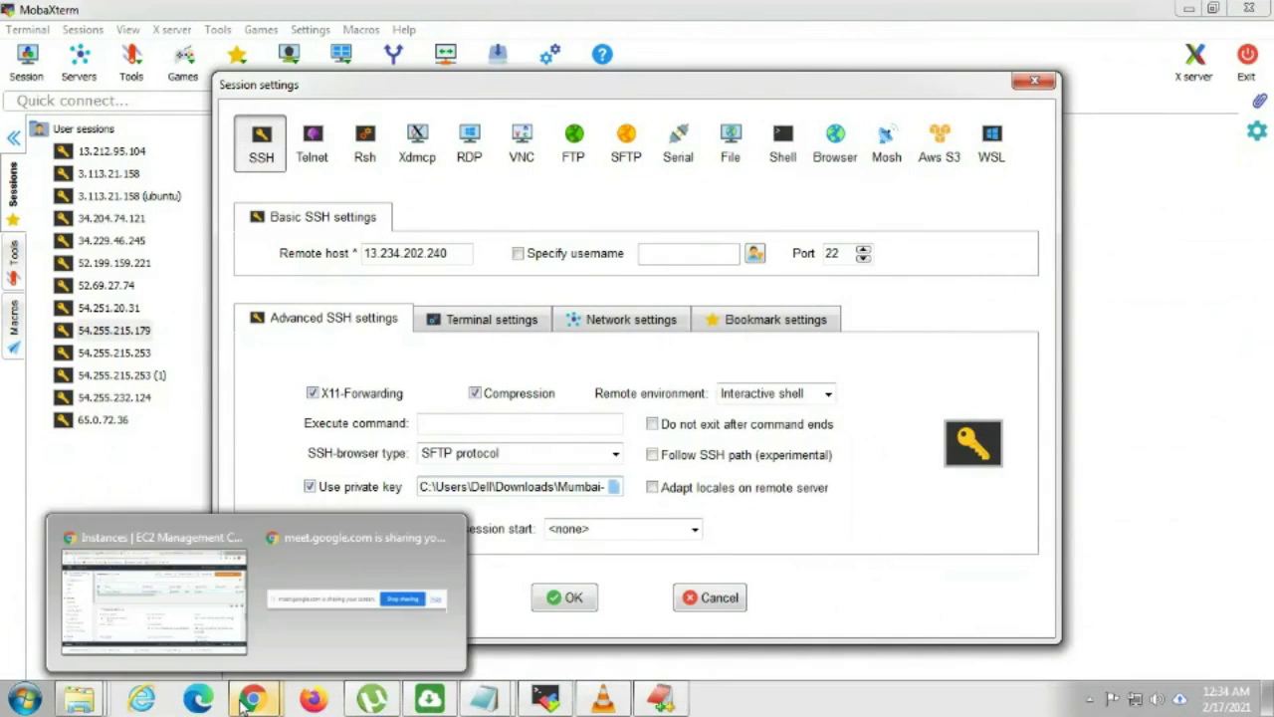
pyautogui.click(193, 610)
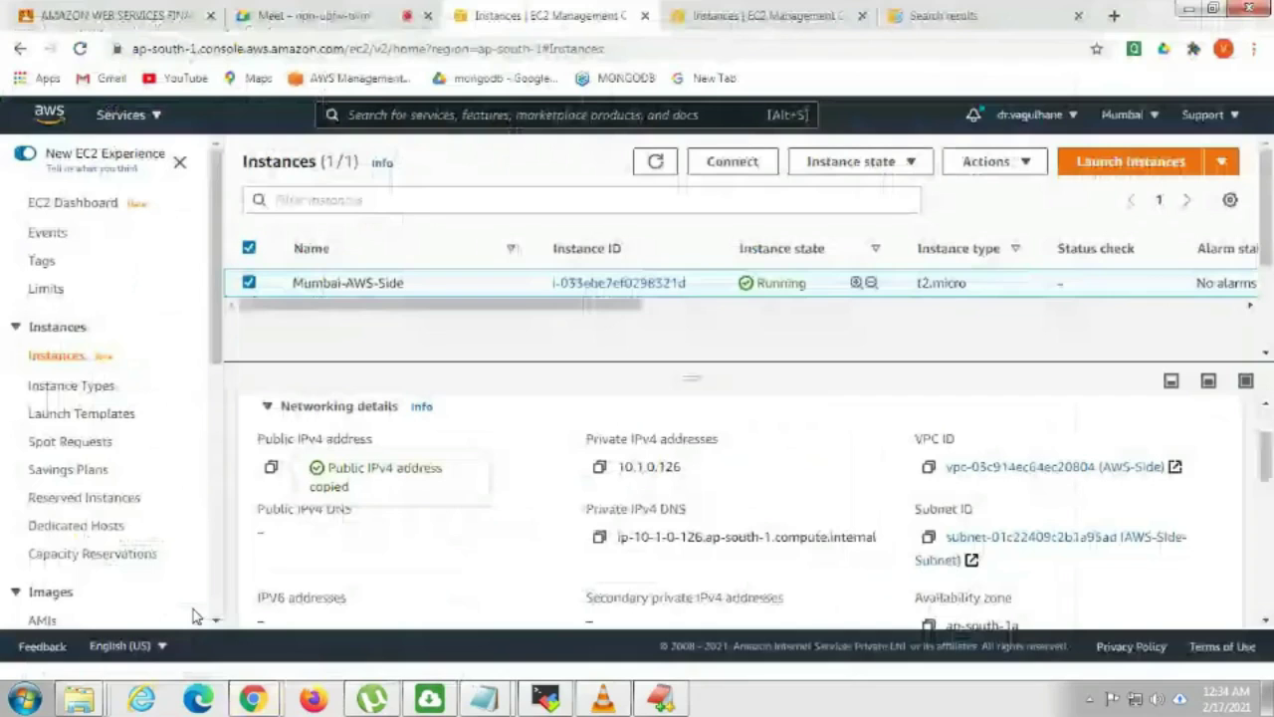
pyautogui.click(81, 50)
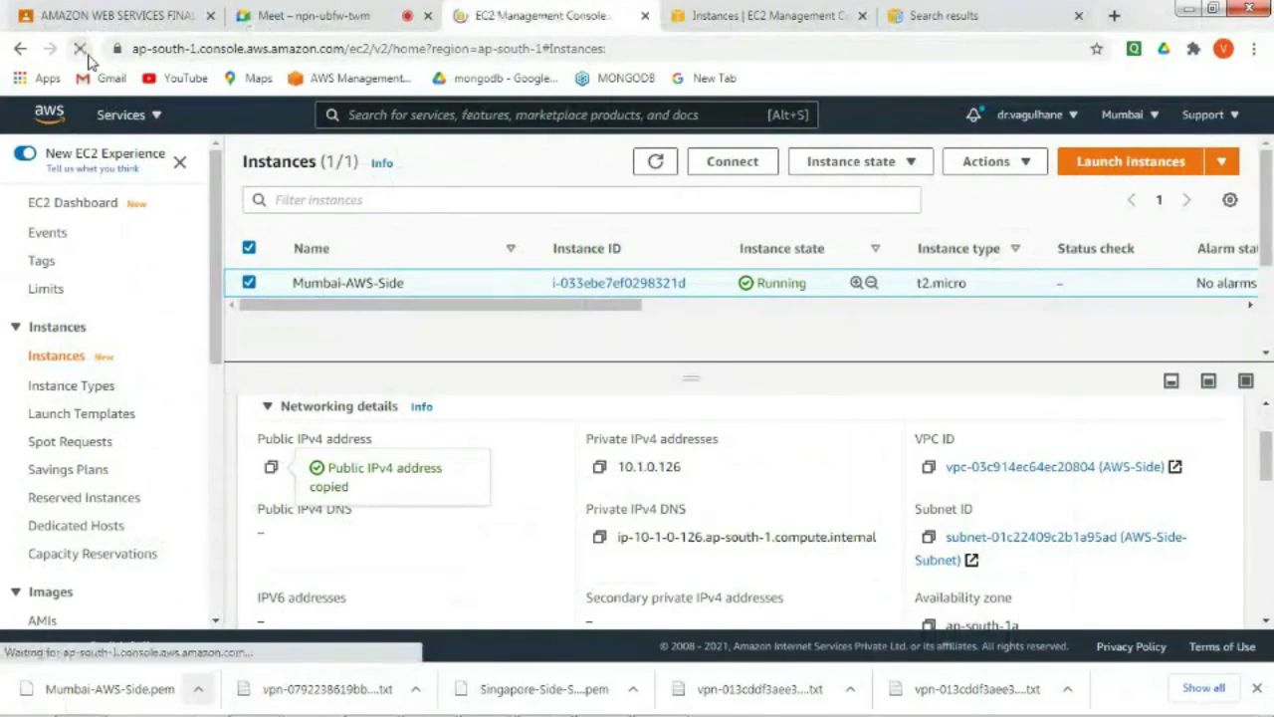
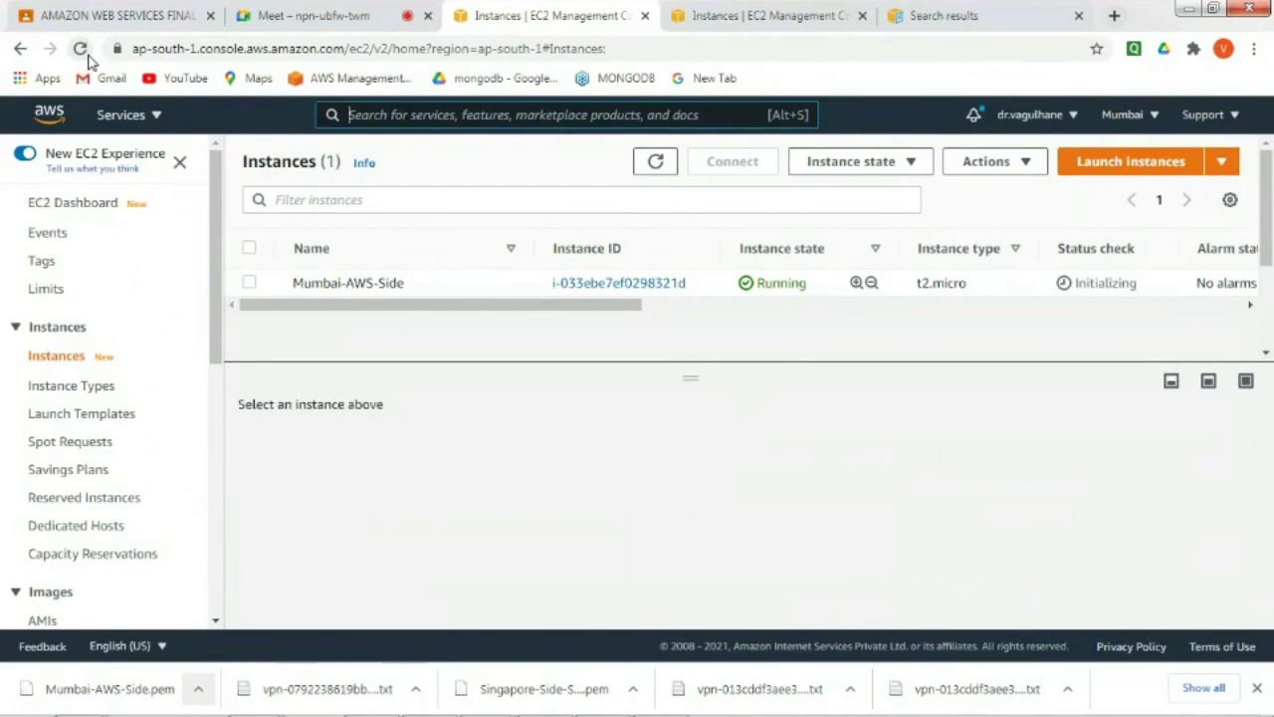
pyautogui.click(87, 58)
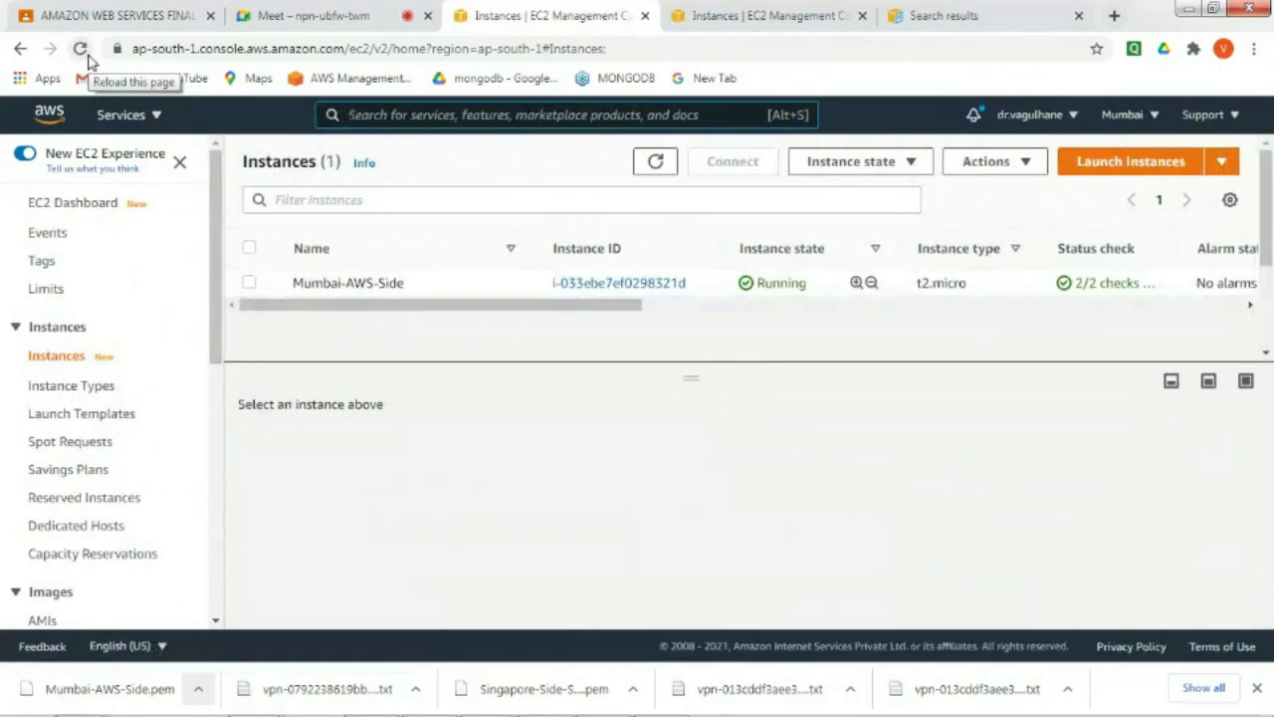
pyautogui.moveTo(221, 709)
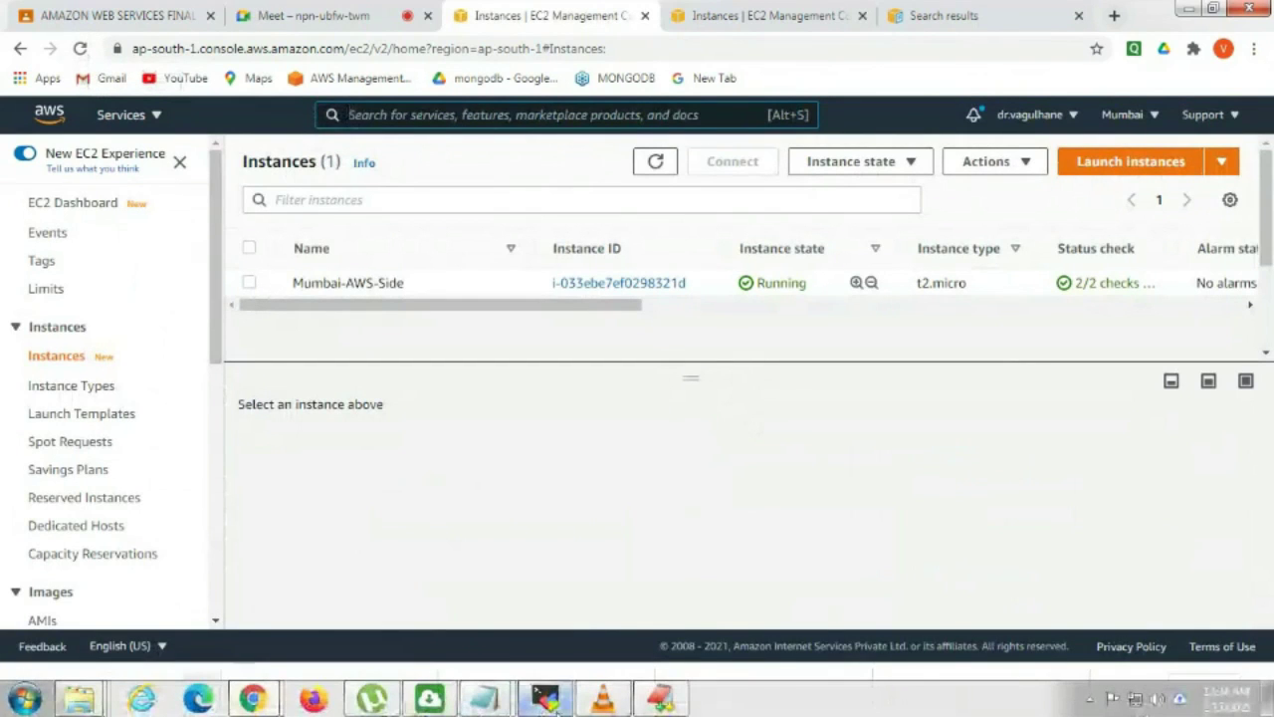
pyautogui.moveTo(548, 702)
pyautogui.click(537, 634)
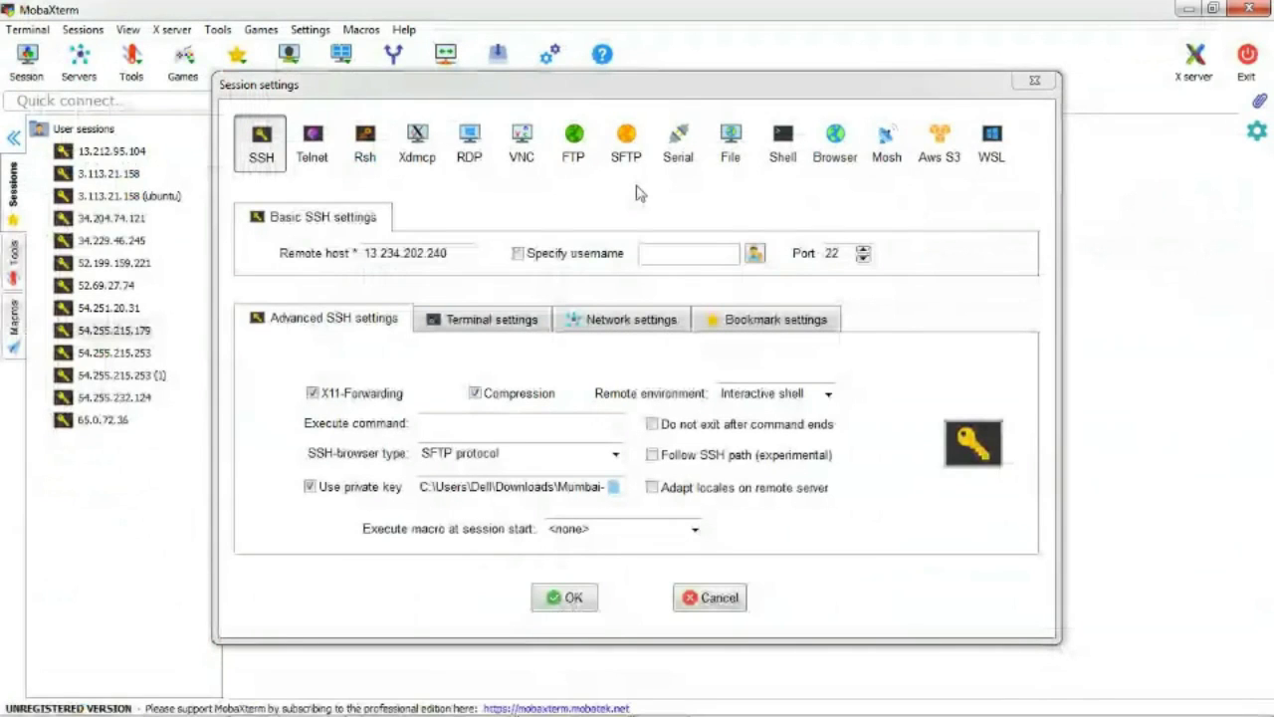
# - Open the configured SSH session to 13.234.202.240 and log in as ec2-user
pyautogui.moveTo(474, 705)
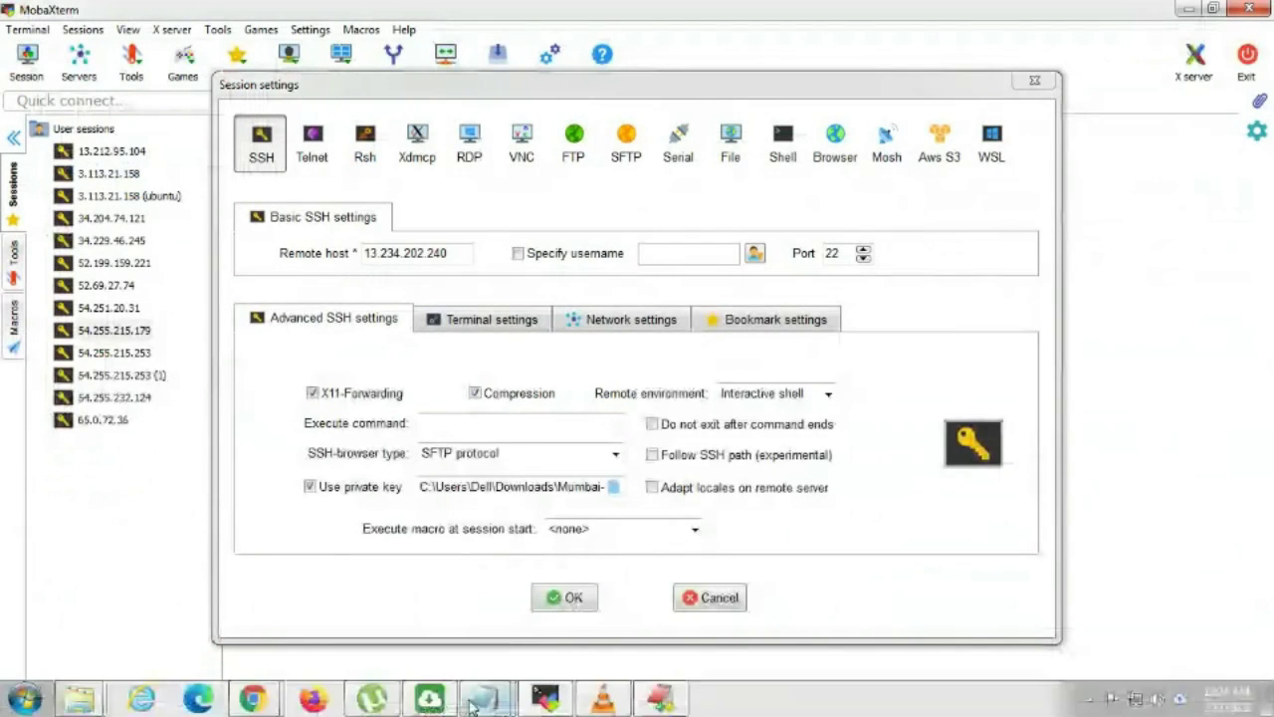
pyautogui.moveTo(361, 703)
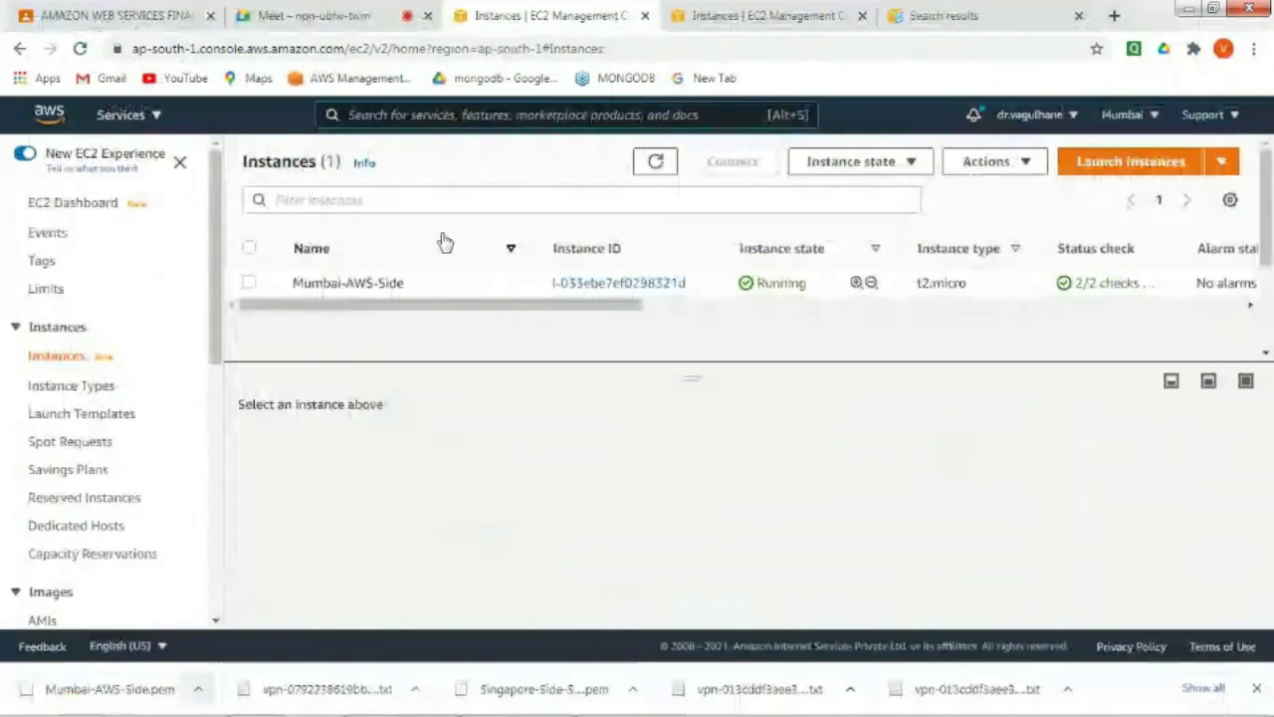
pyautogui.click(545, 697)
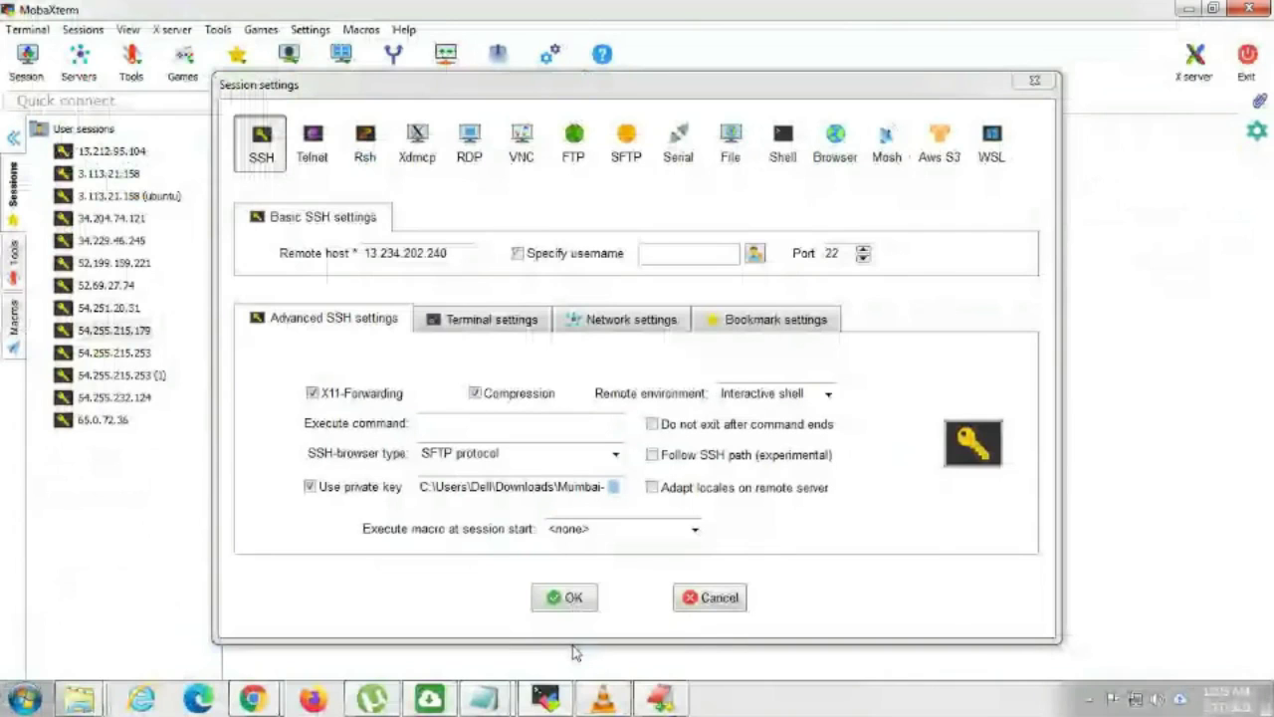
pyautogui.click(573, 597)
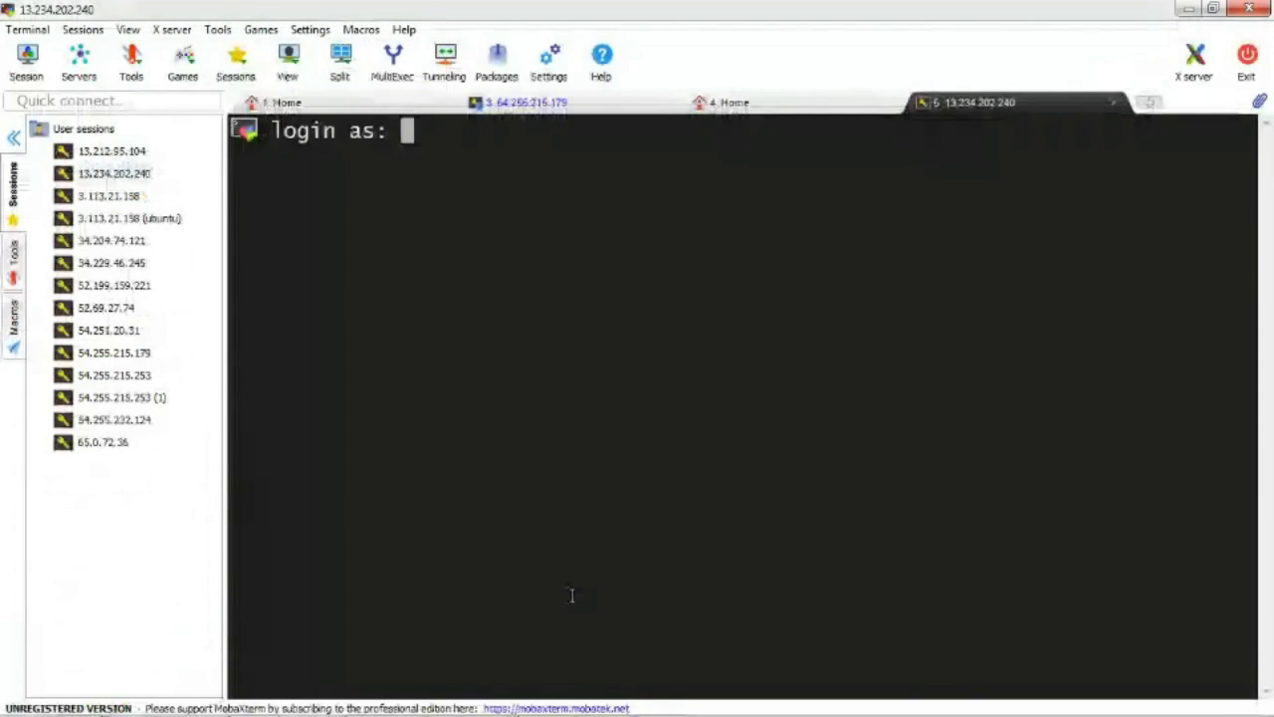
pyautogui.write('ec')
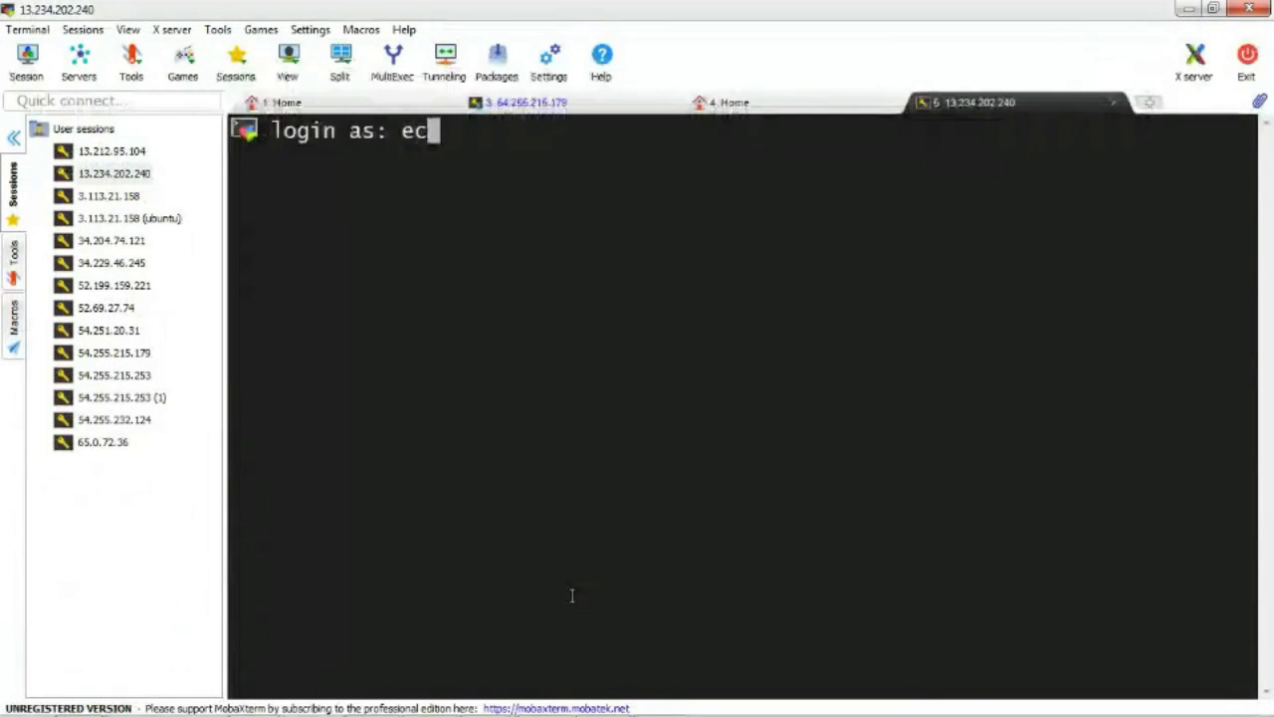
pyautogui.write('2-user')
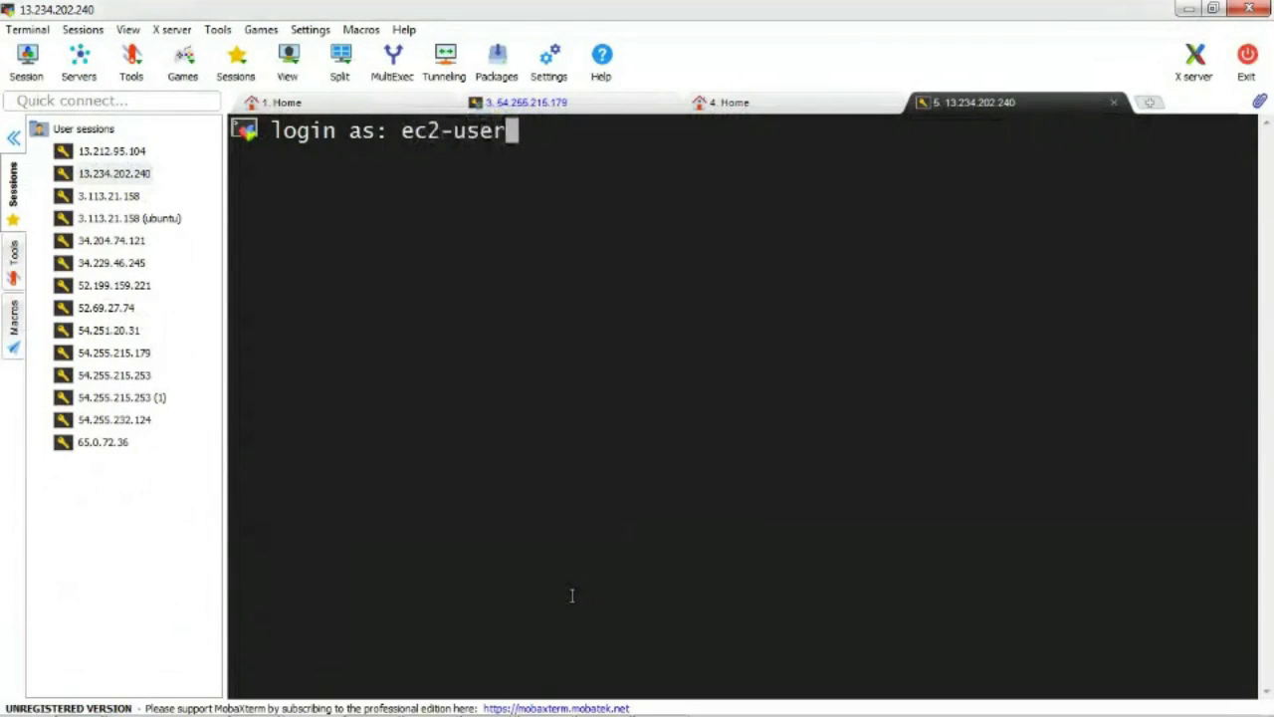
pyautogui.press('Return')
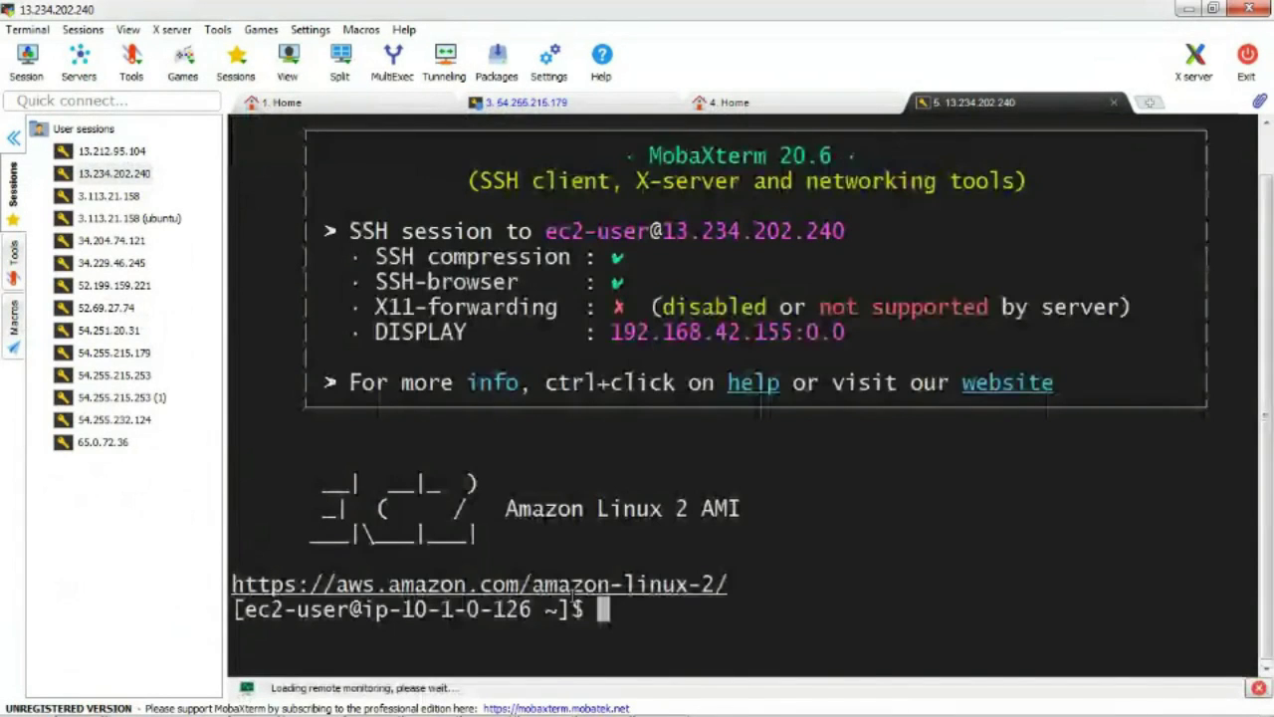
# - View the running ping in the 54.255.215.179 session and close the extra Home session
pyautogui.click(856, 100)
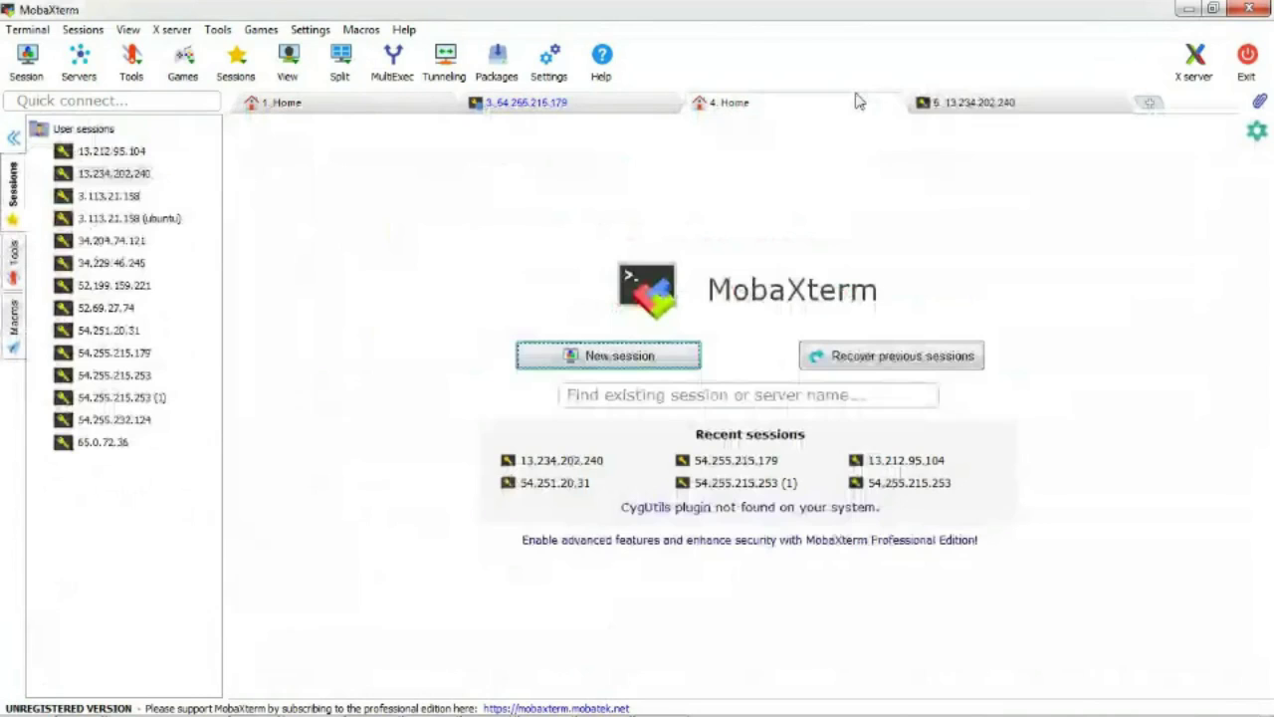
pyautogui.click(629, 109)
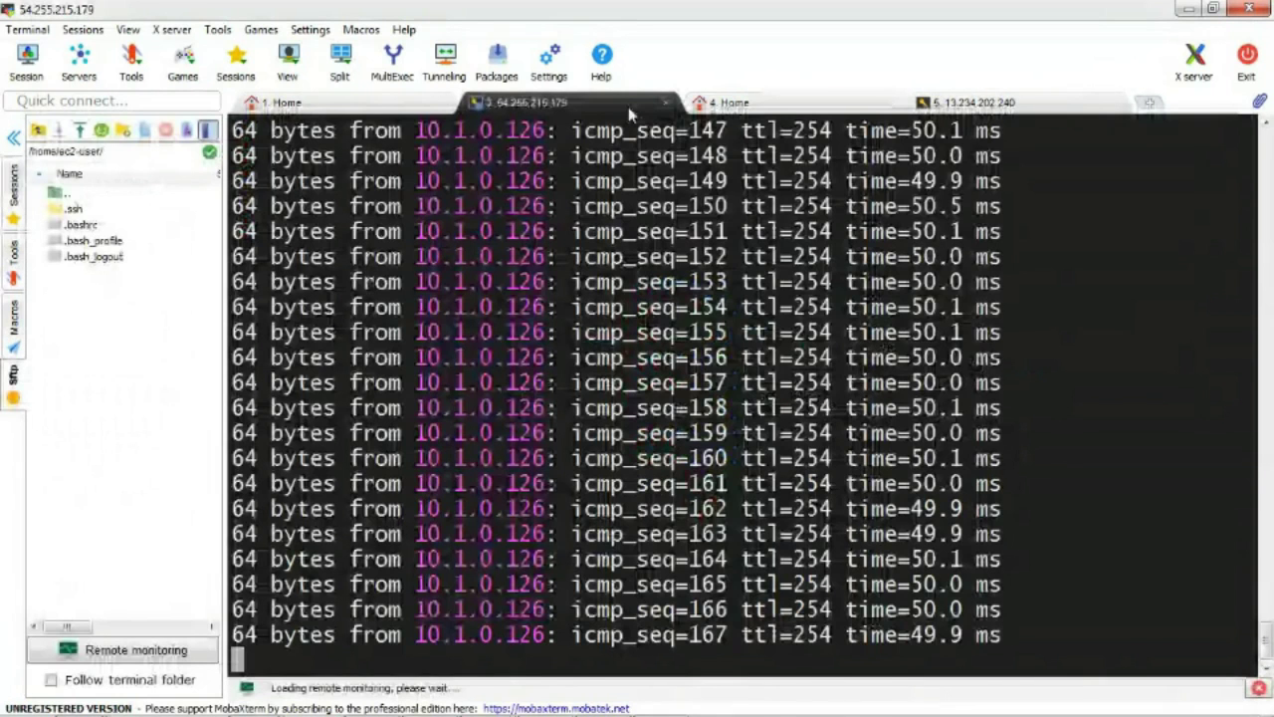
pyautogui.click(891, 105)
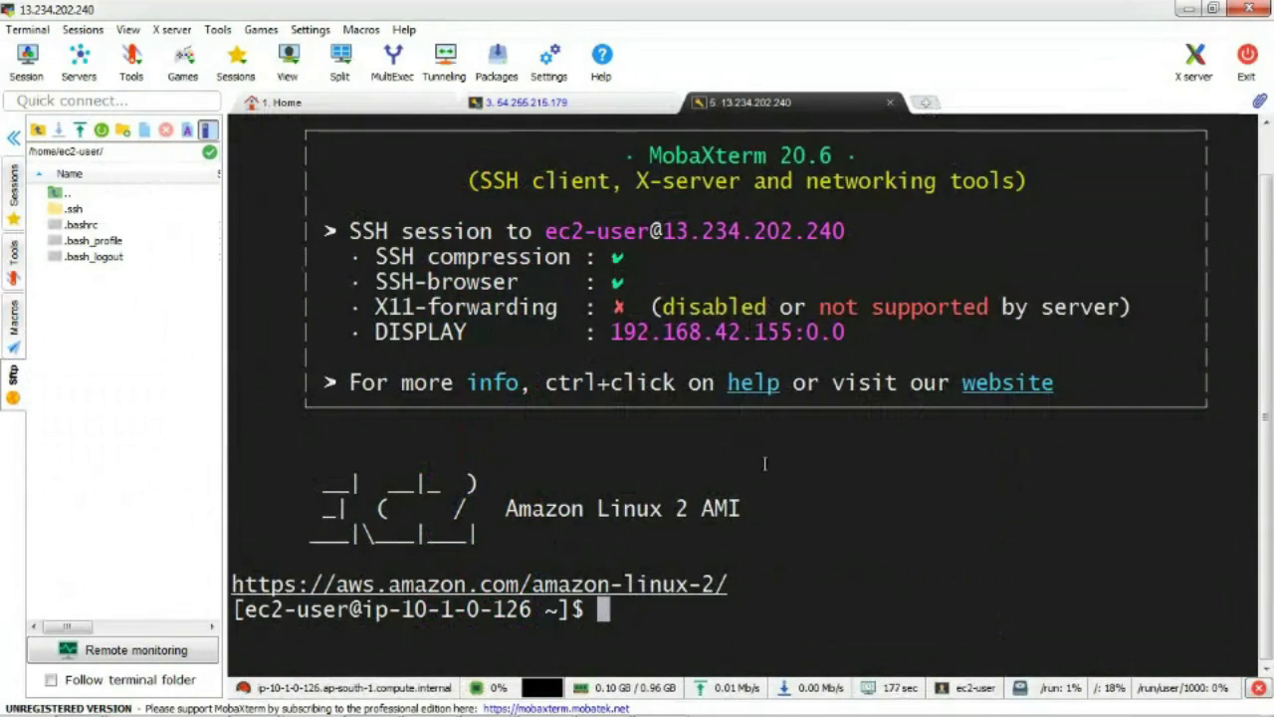
# - Clear the terminal of the 13.234.202.240 session and begin a ping command at its prompt
pyautogui.write('clear')
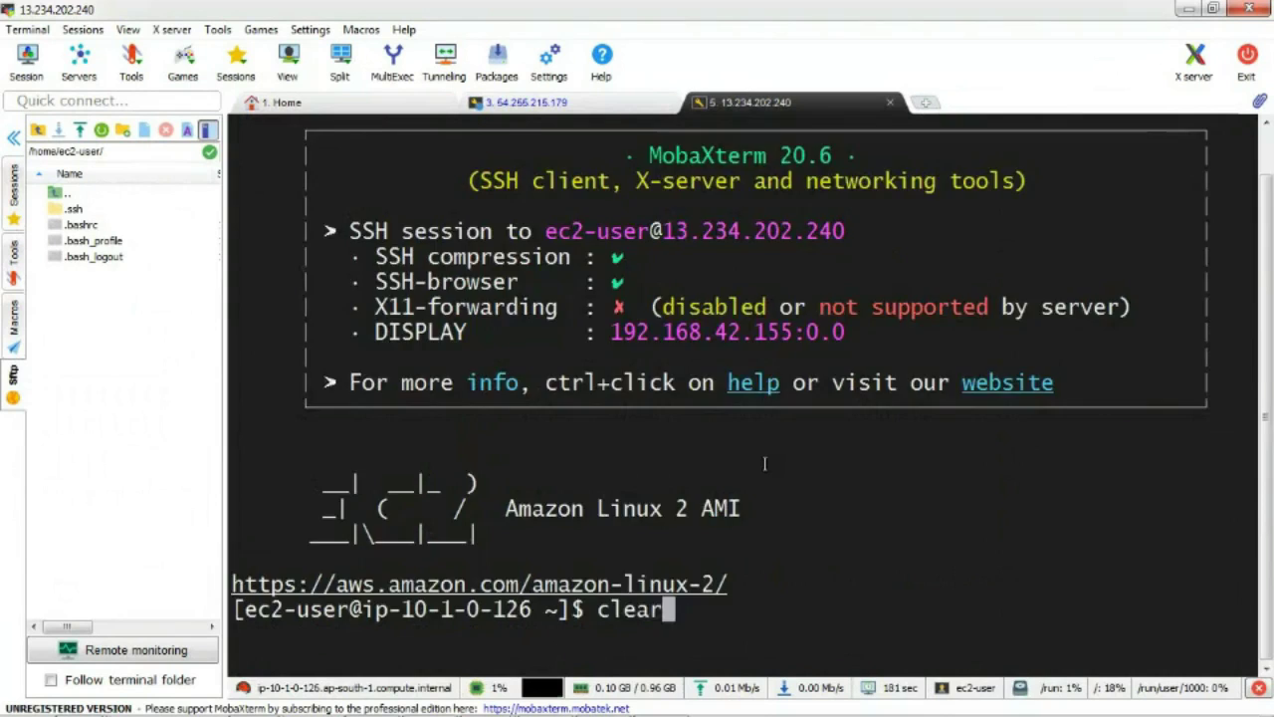
pyautogui.press('Return')
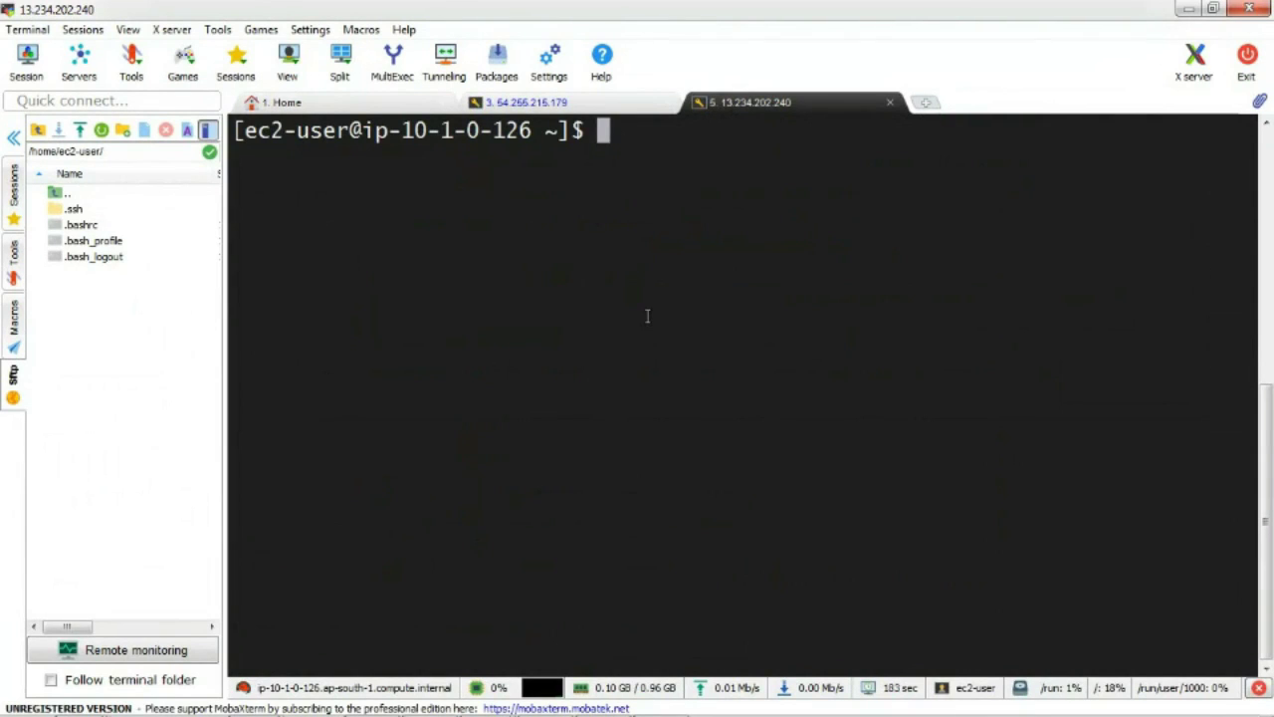
pyautogui.write('ping')
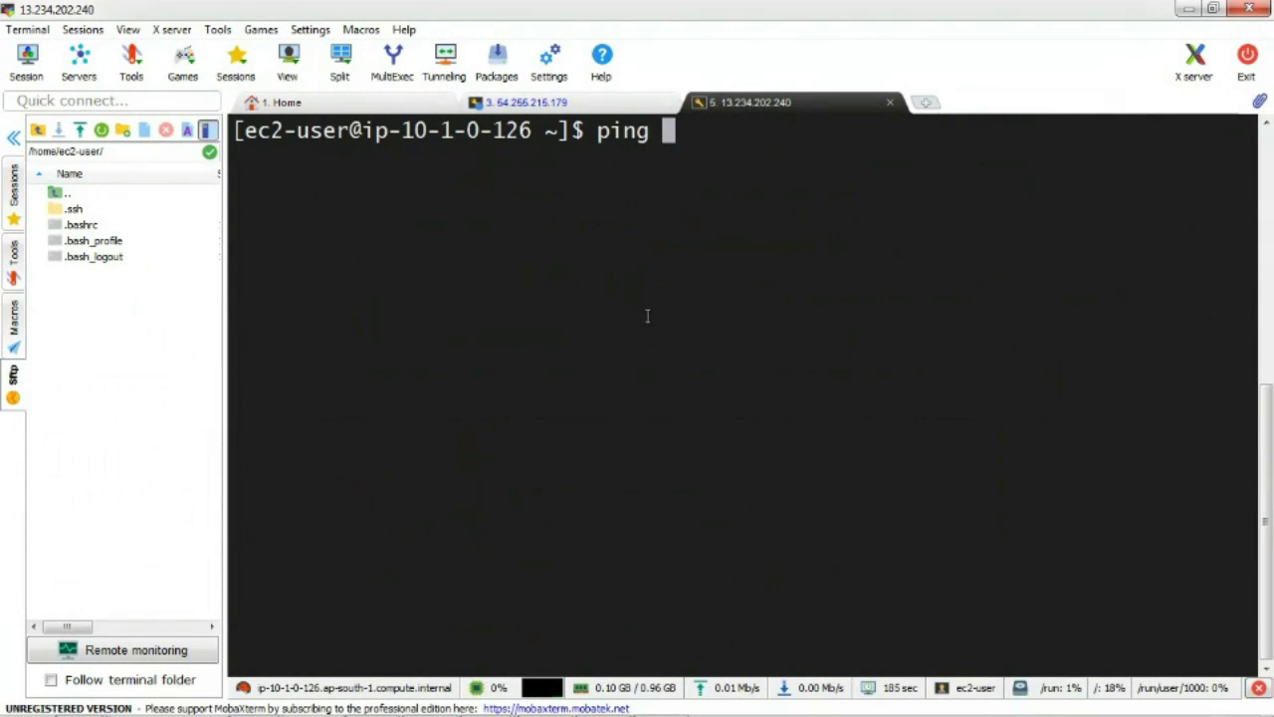
pyautogui.moveTo(393, 709)
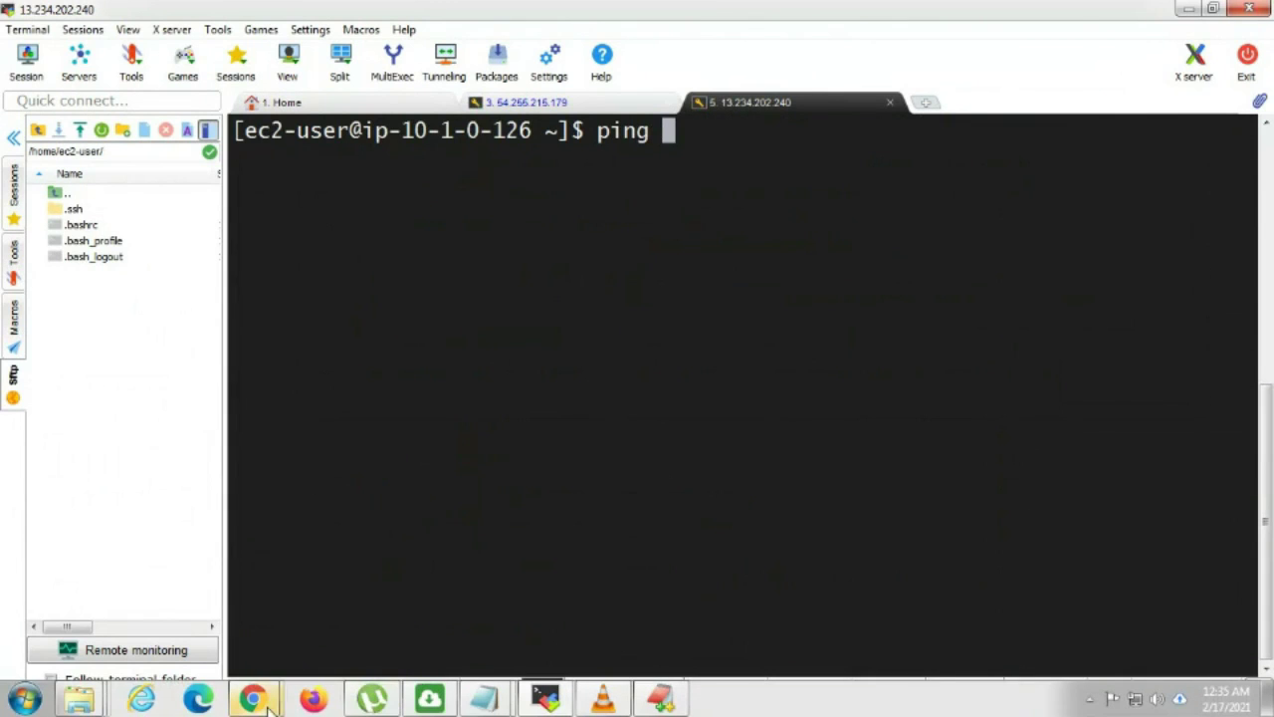
pyautogui.click(554, 104)
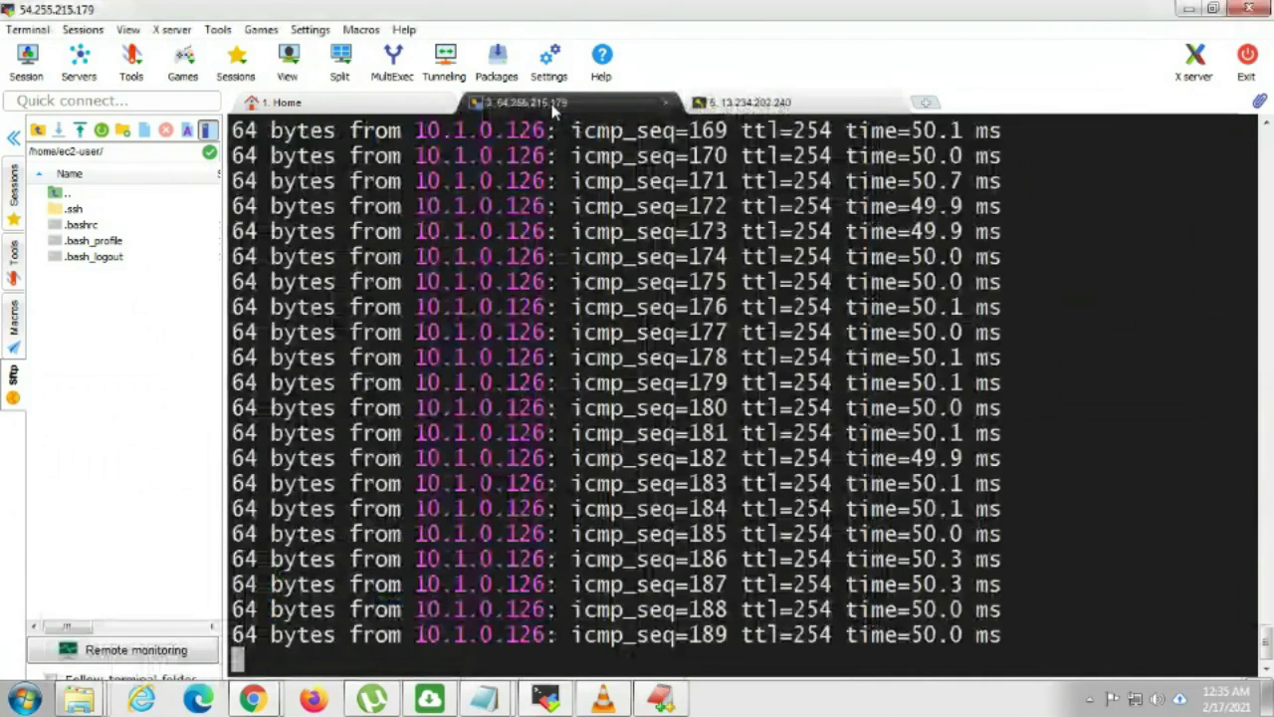
pyautogui.click(711, 107)
pyautogui.write('10')
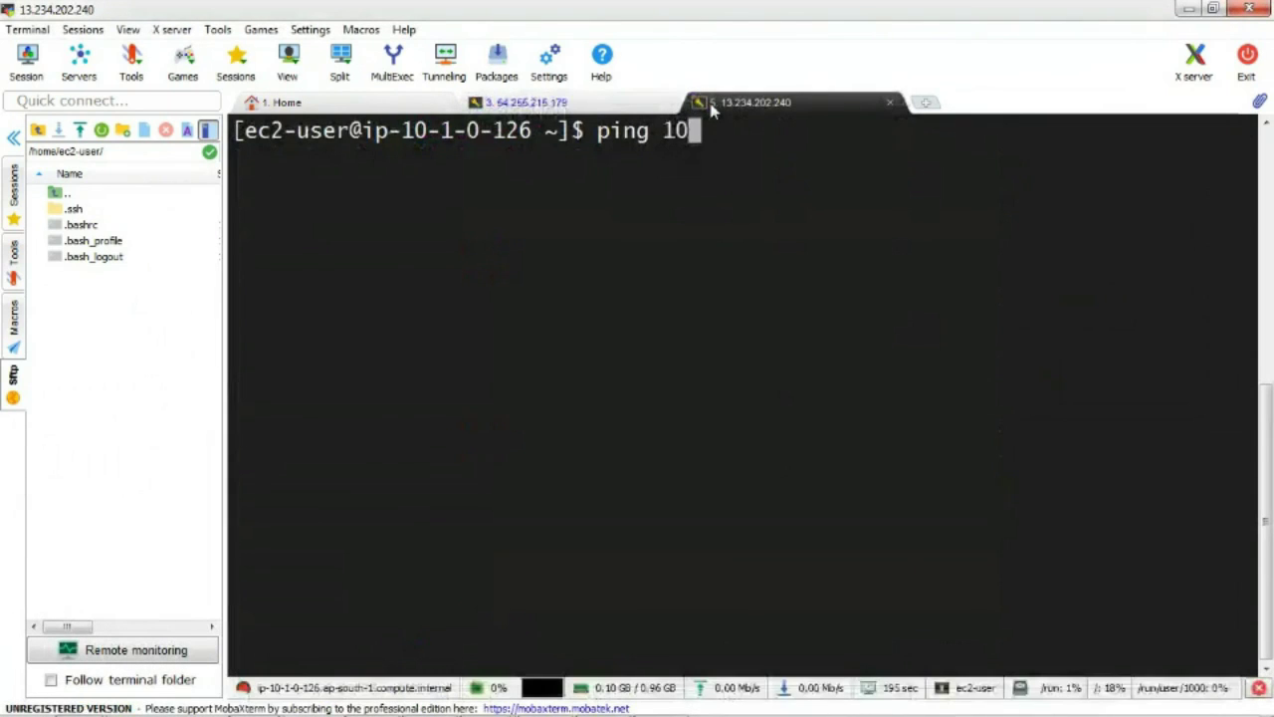
pyautogui.write('.1.0')
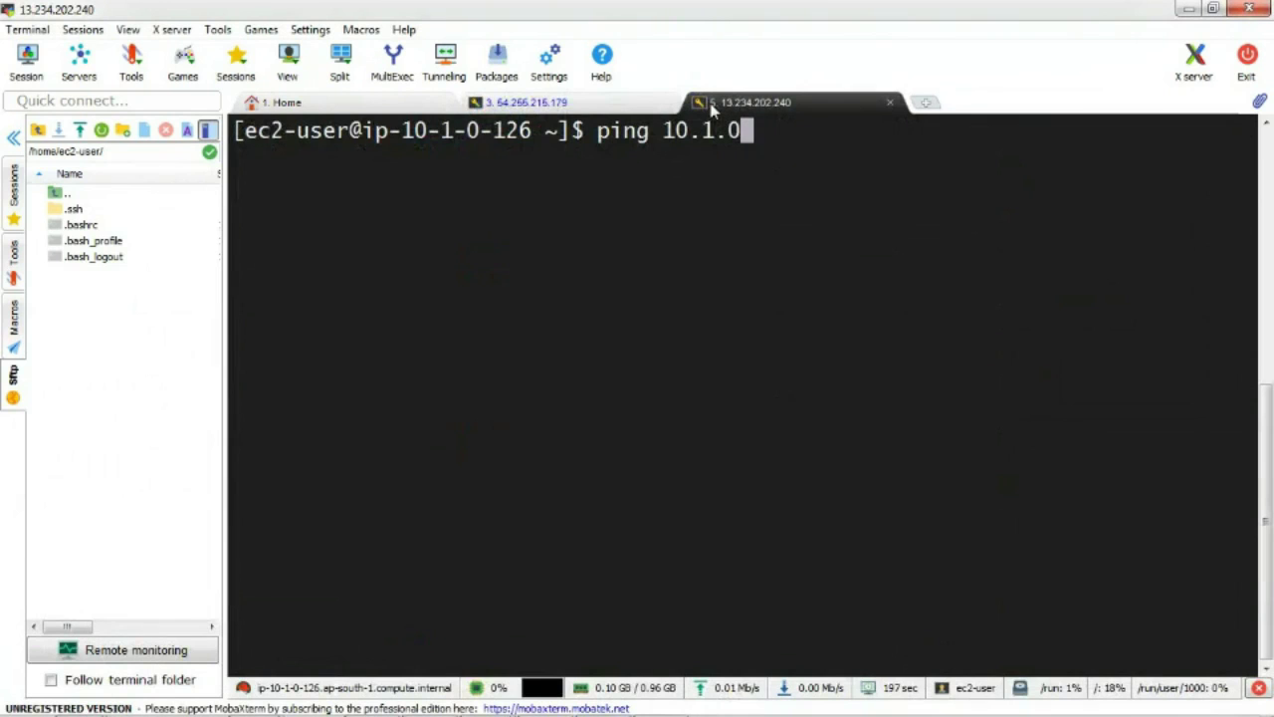
pyautogui.click(648, 102)
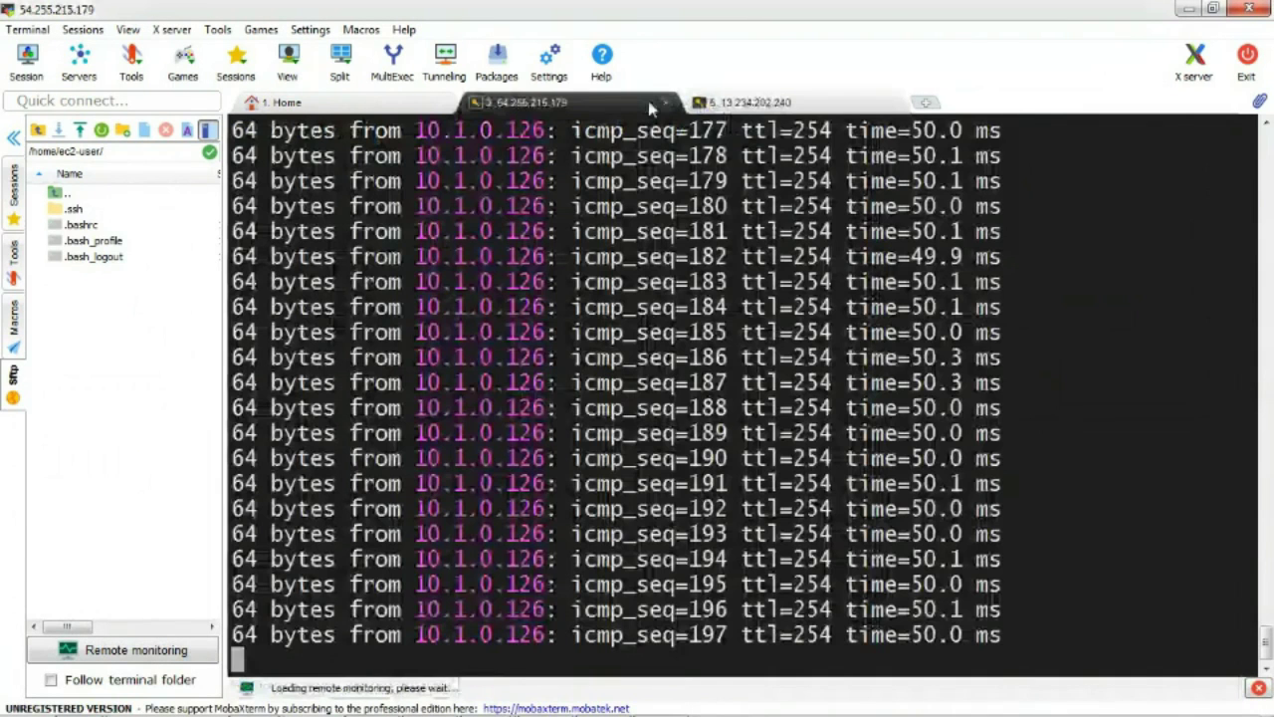
pyautogui.click(721, 108)
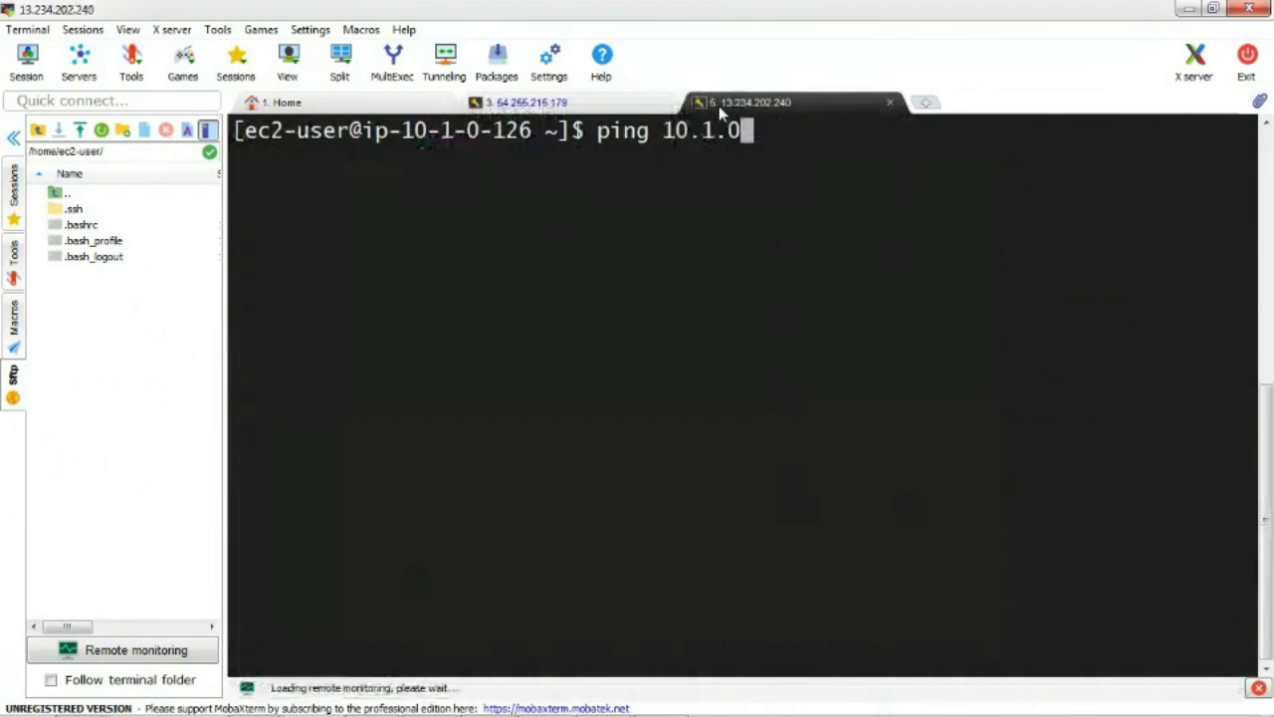
pyautogui.write('.12')
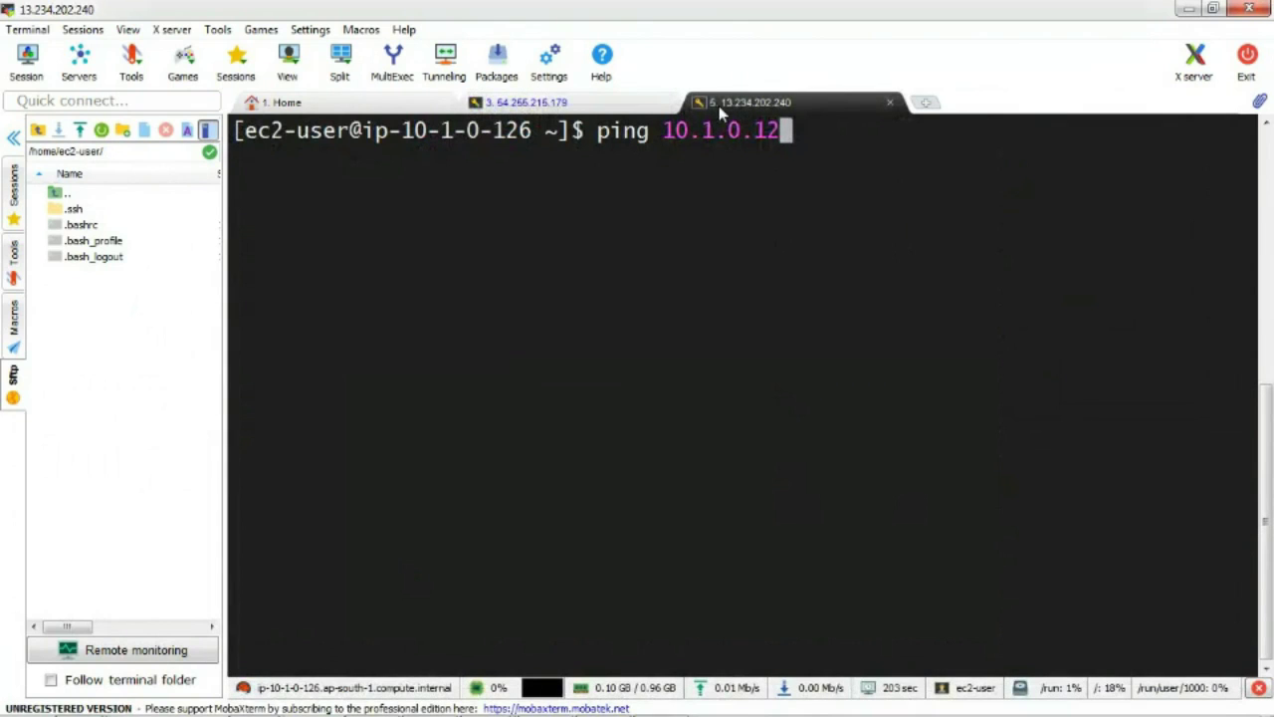
pyautogui.write('6')
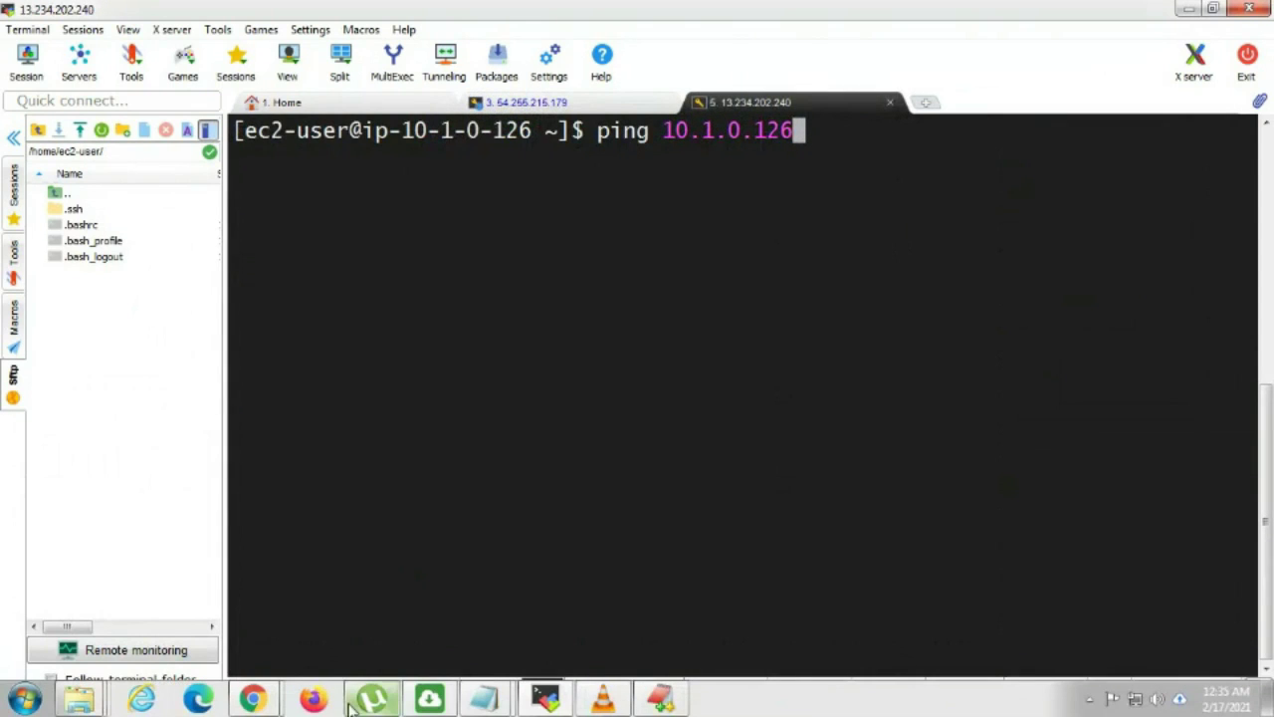
# - Switch to the EC2 console in the browser and examine the Mumbai-AWS-Side instance's networking details
pyautogui.moveTo(261, 703)
pyautogui.click(209, 592)
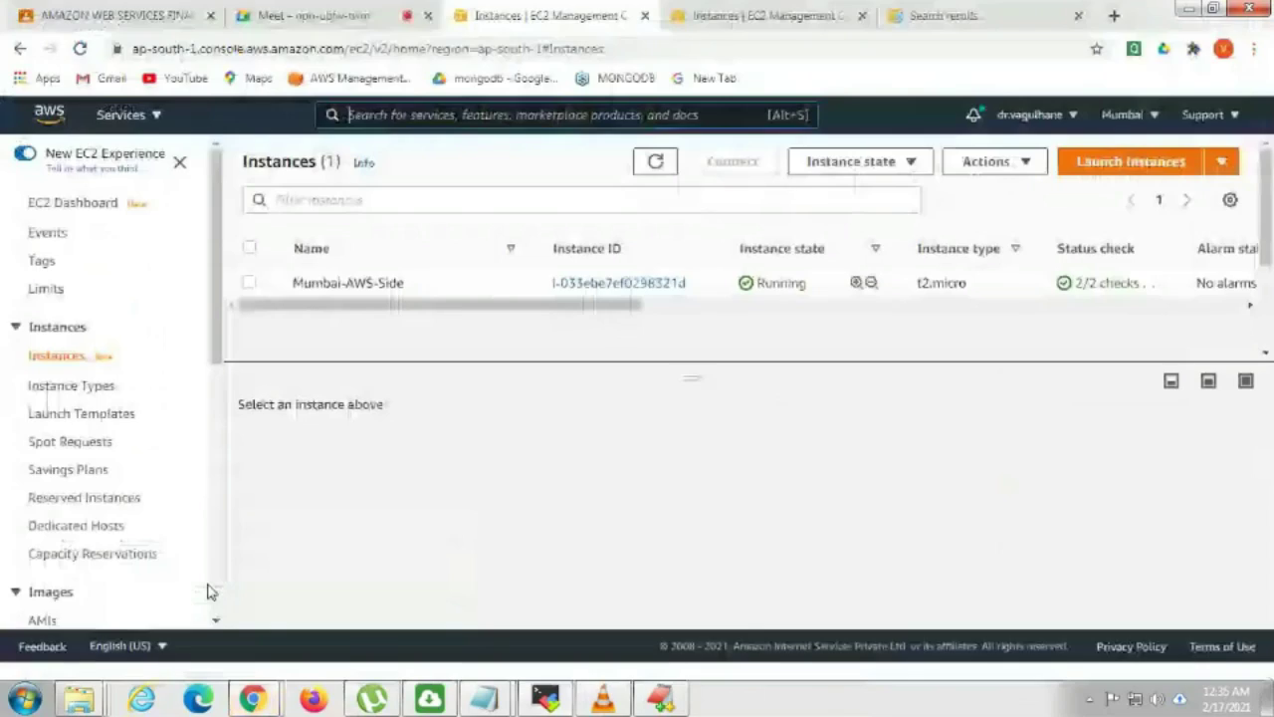
pyautogui.click(757, 12)
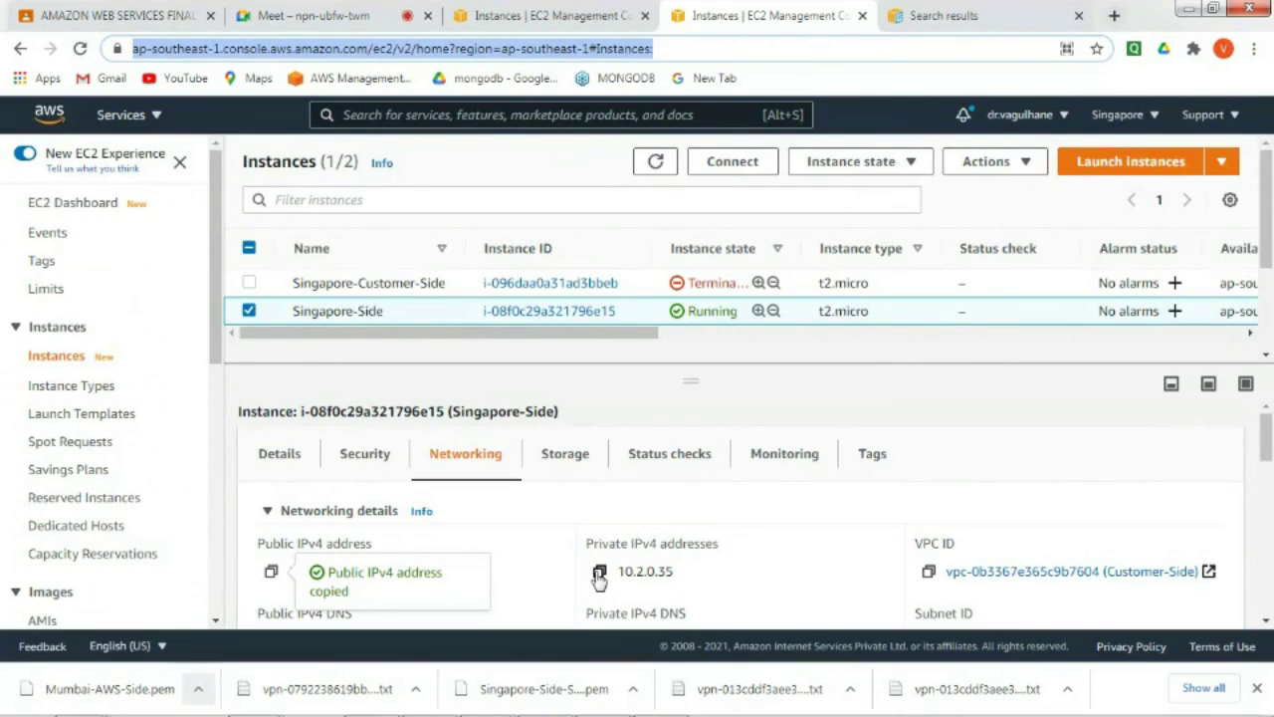
pyautogui.click(548, 15)
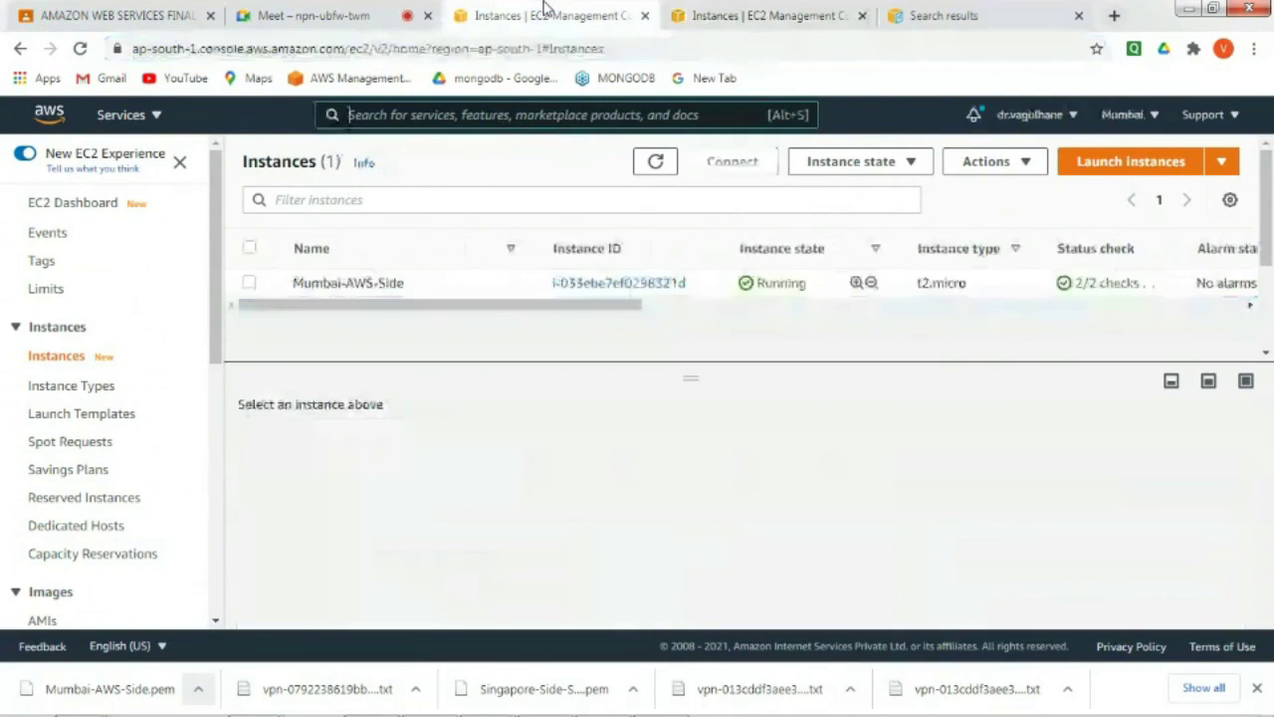
pyautogui.click(252, 285)
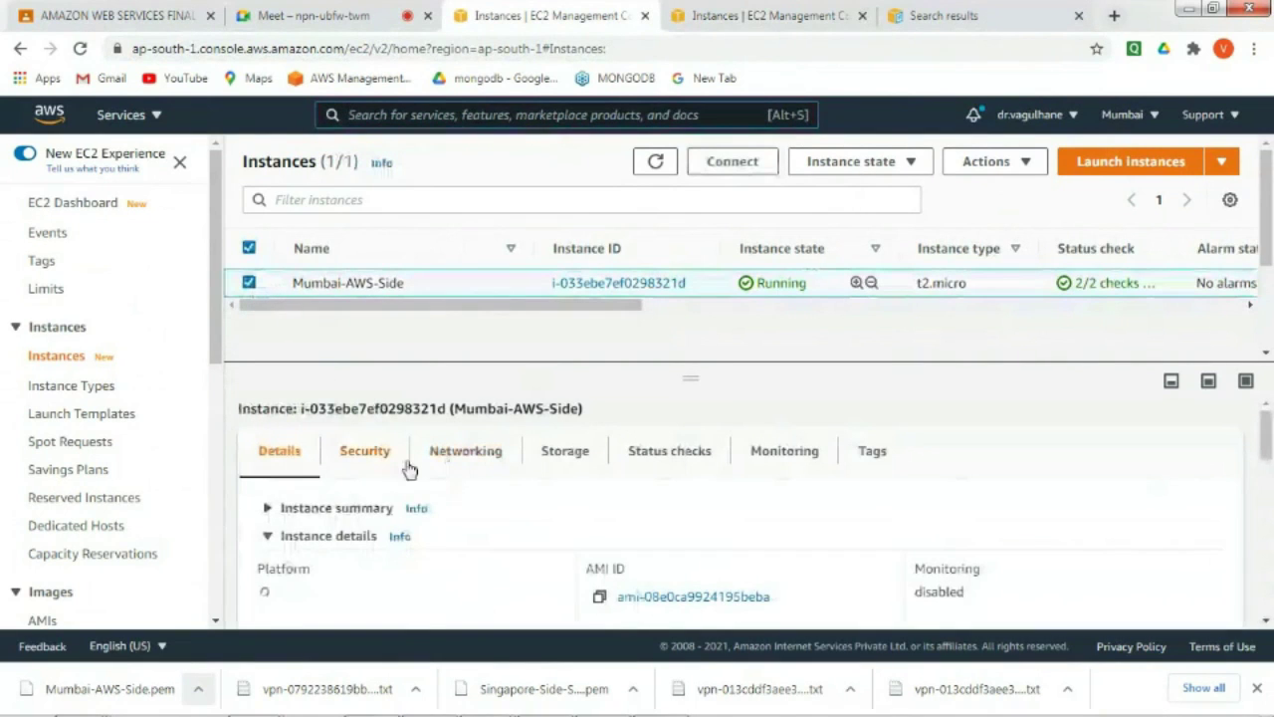
pyautogui.click(463, 453)
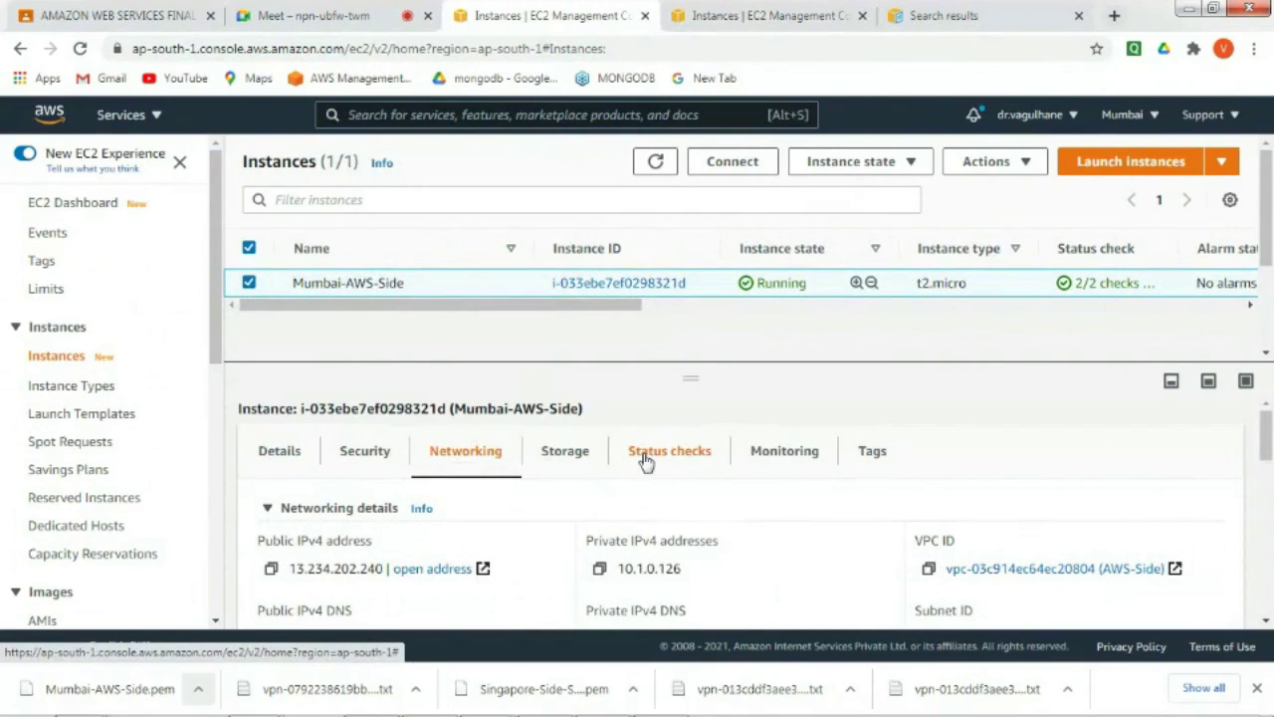
# - Copy the Singapore-Side instance's private IPv4 address from its networking details and return to MobaXterm
pyautogui.click(791, 8)
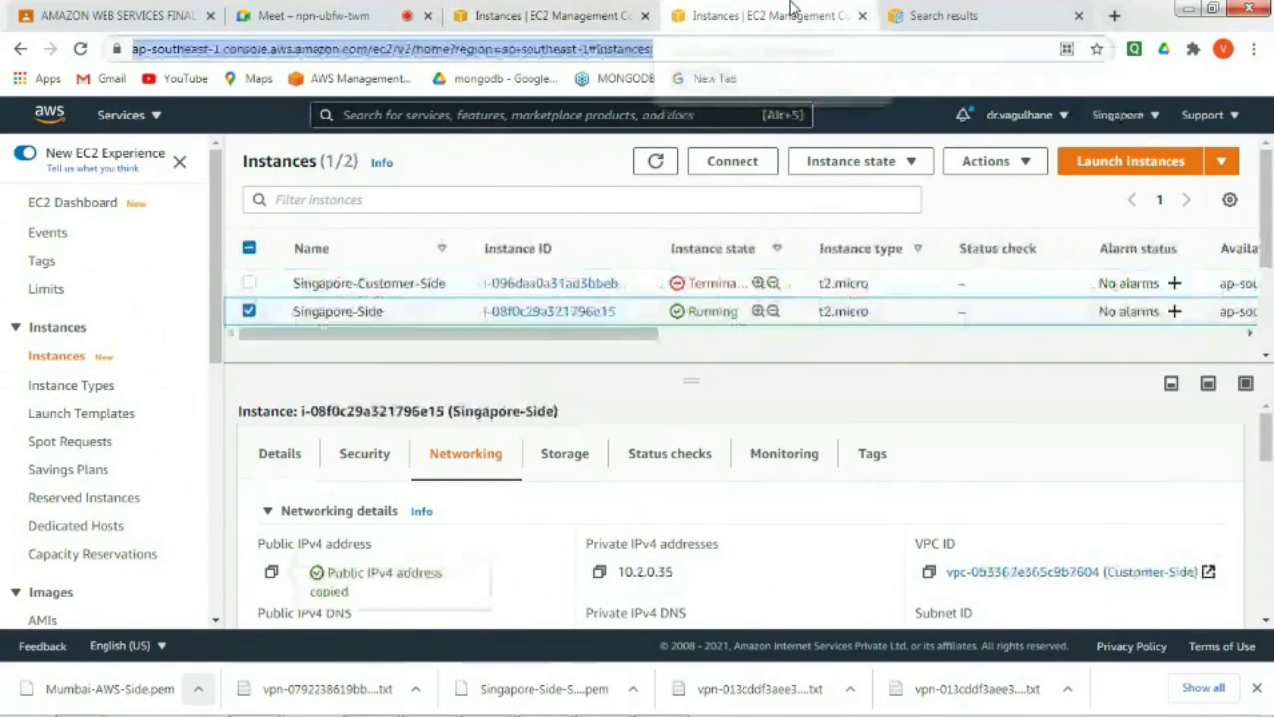
pyautogui.click(598, 571)
pyautogui.moveTo(619, 707)
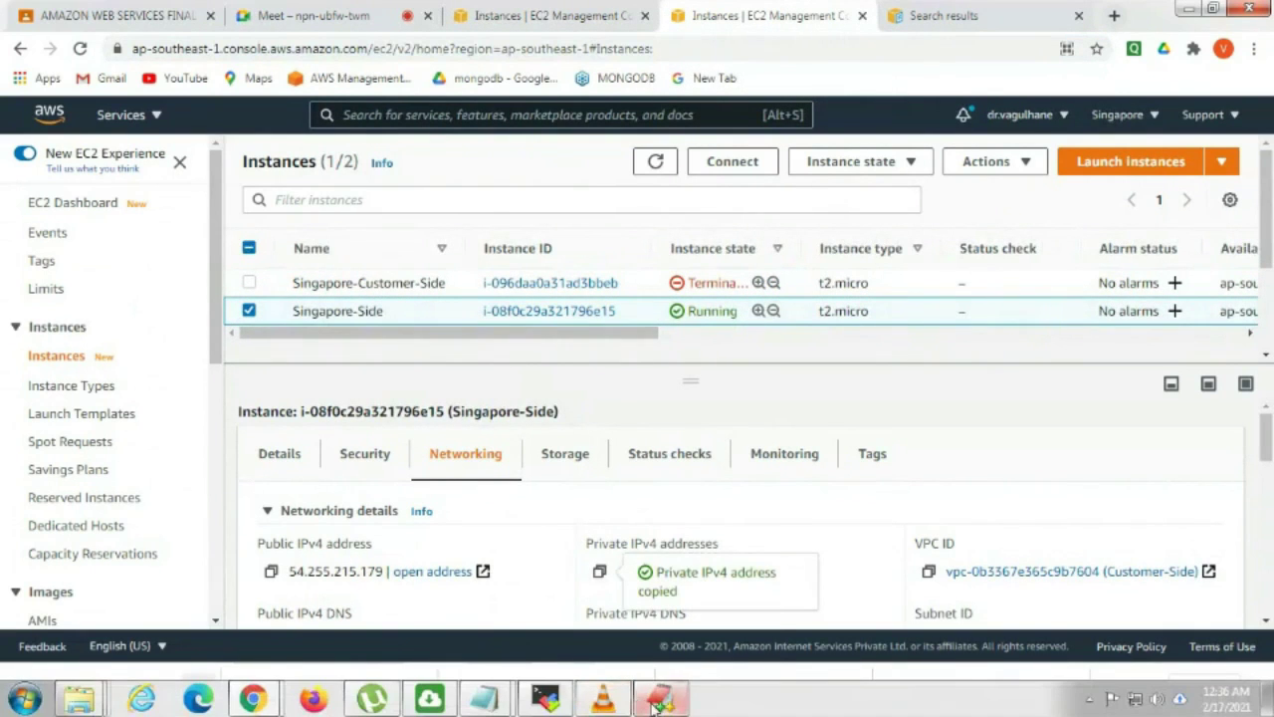
pyautogui.click(550, 701)
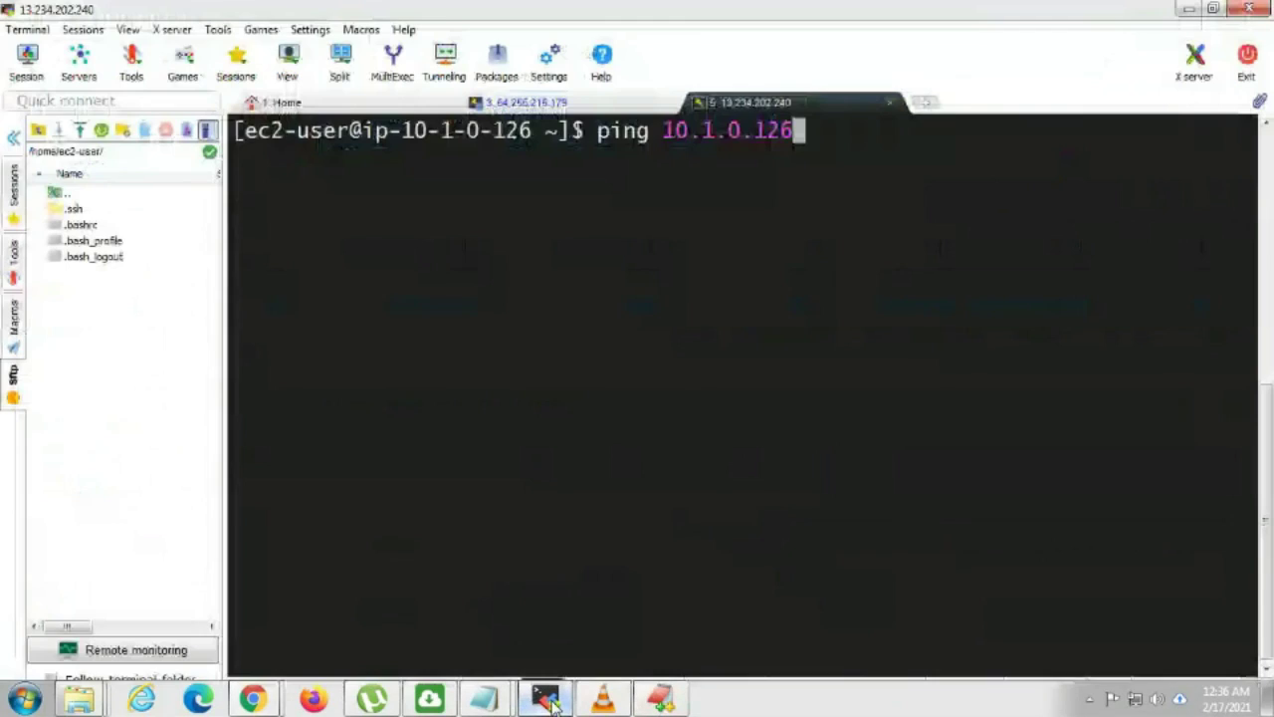
# - Set the pending ping's target to 10.2.0.35, run it from the Mumbai instance, and compare it with the Singapore session's ping
pyautogui.click(590, 104)
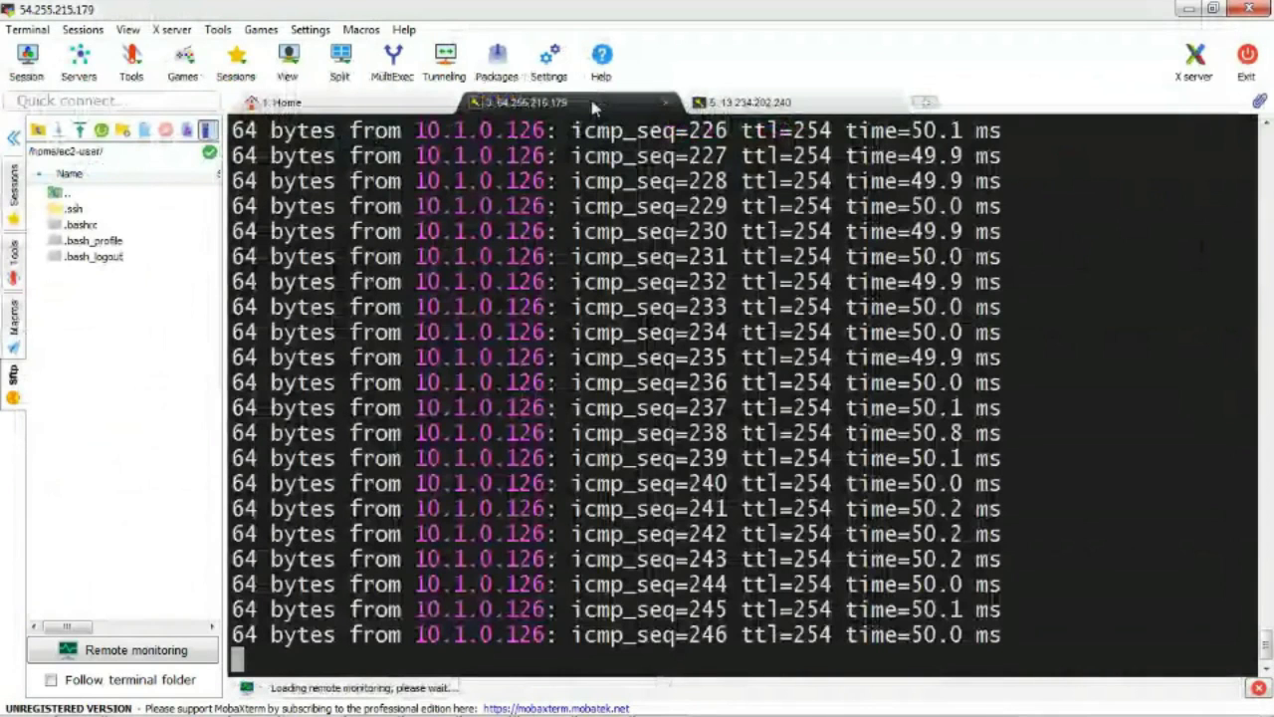
pyautogui.click(751, 103)
pyautogui.press('BackSpace')
pyautogui.press('BackSpace')
pyautogui.press('BackSpace')
pyautogui.press('BackSpace')
pyautogui.press('BackSpace')
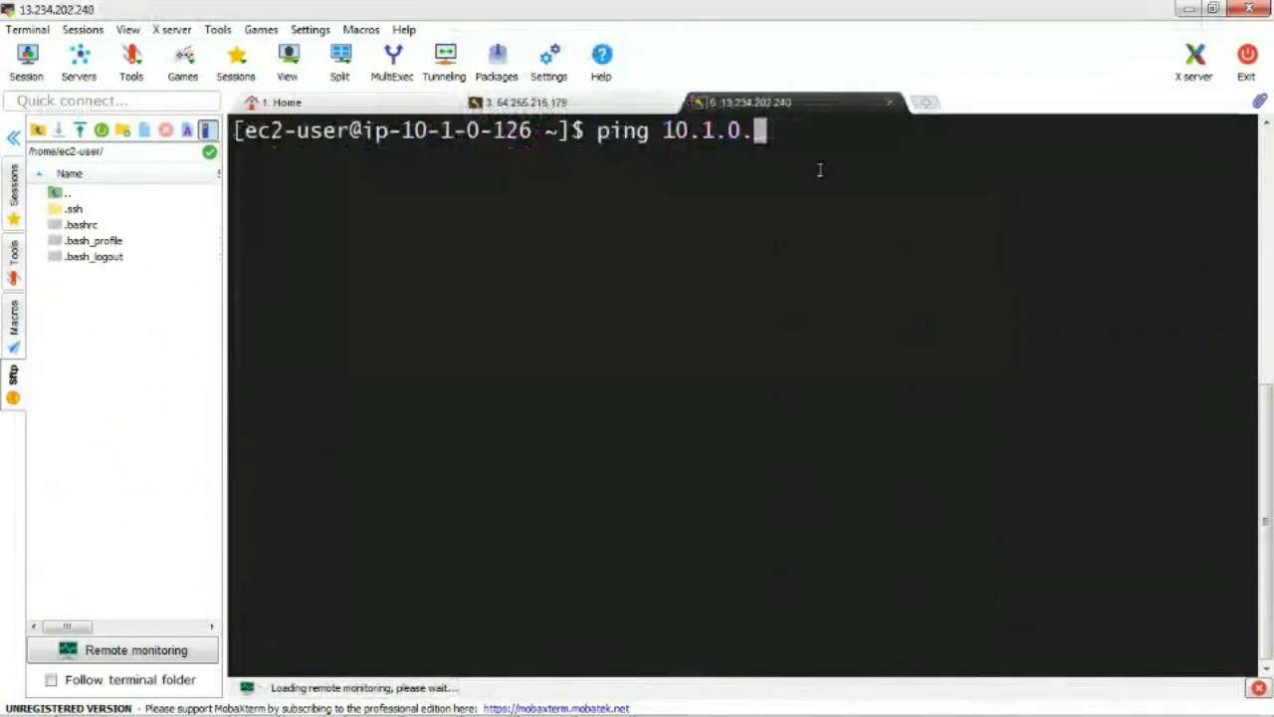
pyautogui.press('BackSpace')
pyautogui.press('BackSpace')
pyautogui.press('BackSpace')
pyautogui.press('BackSpace')
pyautogui.press('BackSpace')
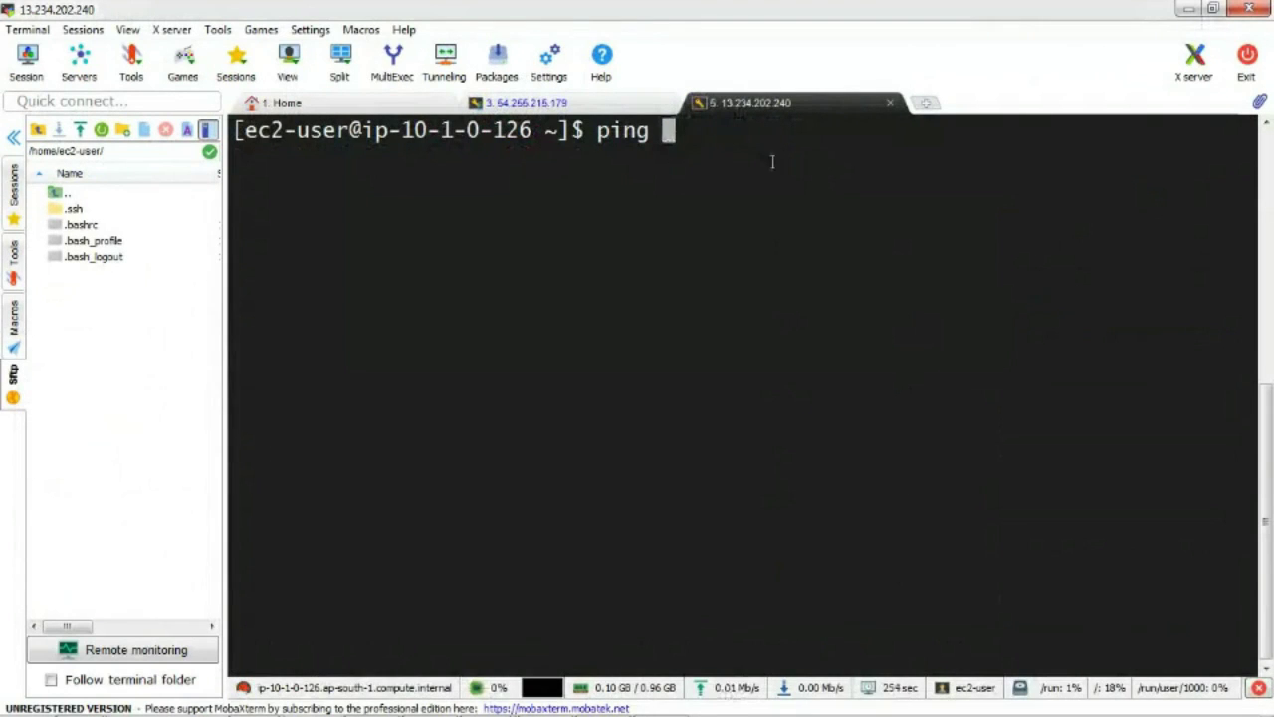
pyautogui.write('10.2.0.35')
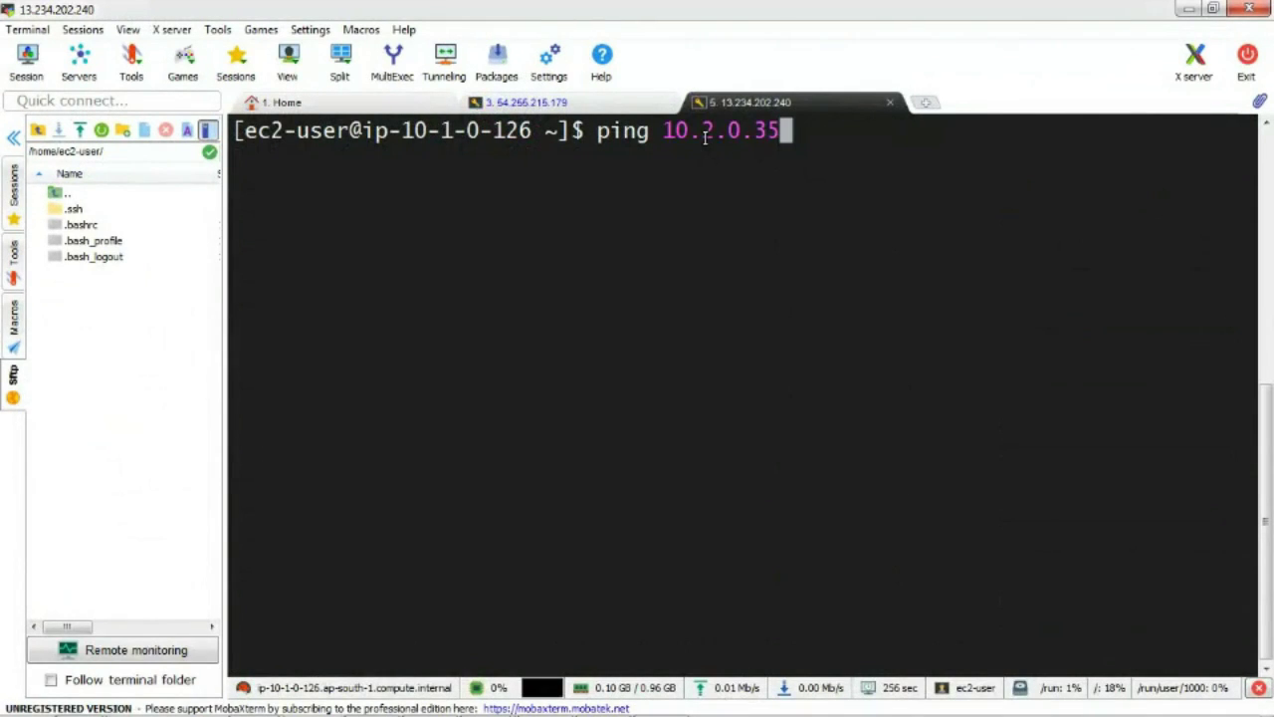
pyautogui.press('Return')
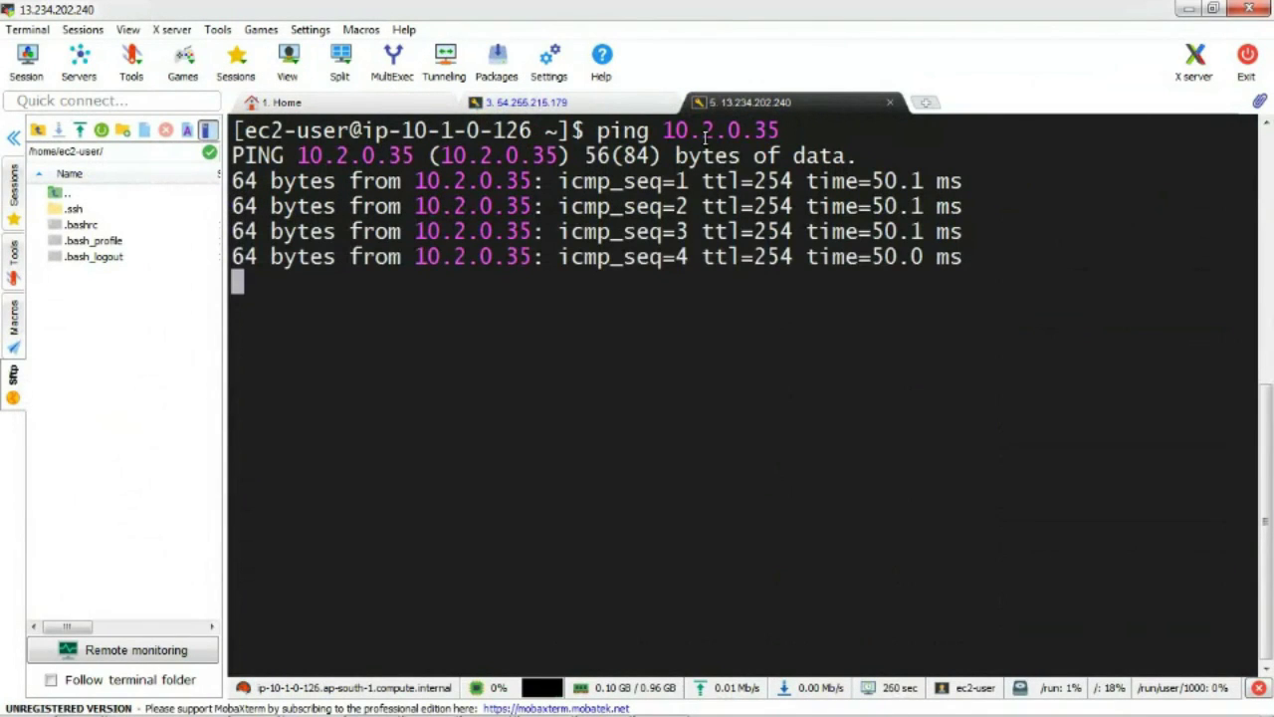
pyautogui.click(588, 102)
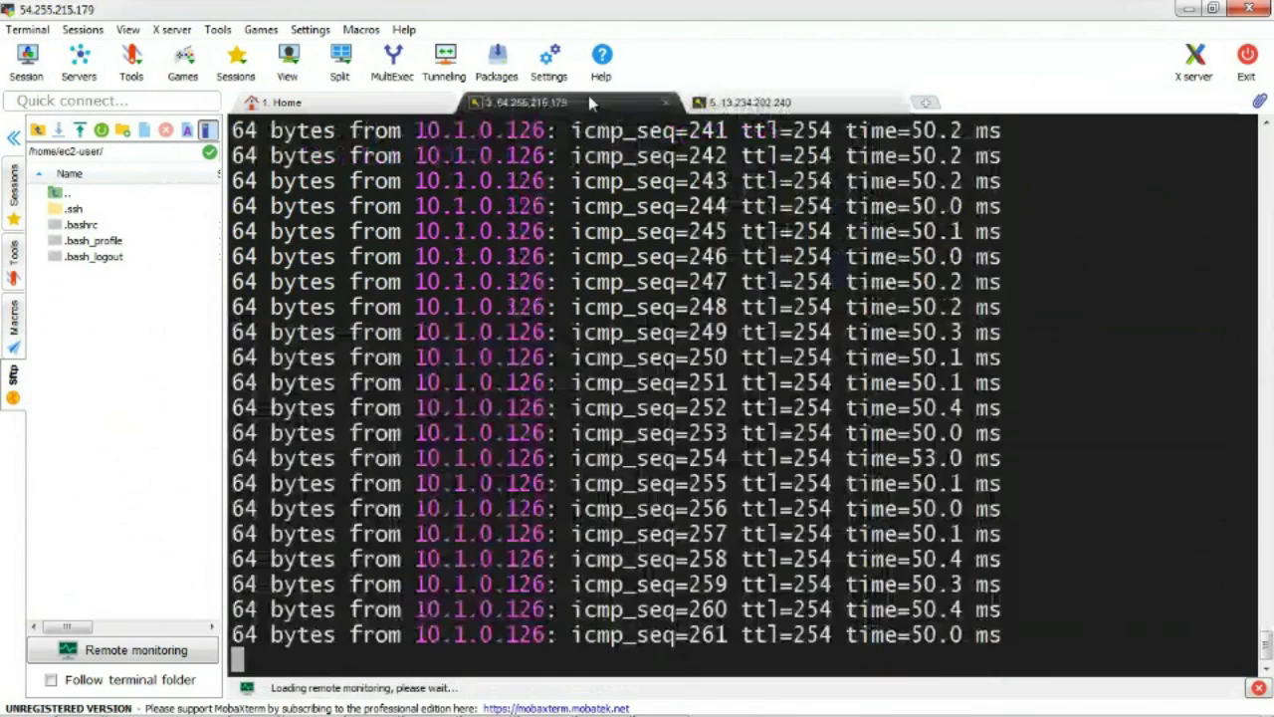
pyautogui.click(749, 103)
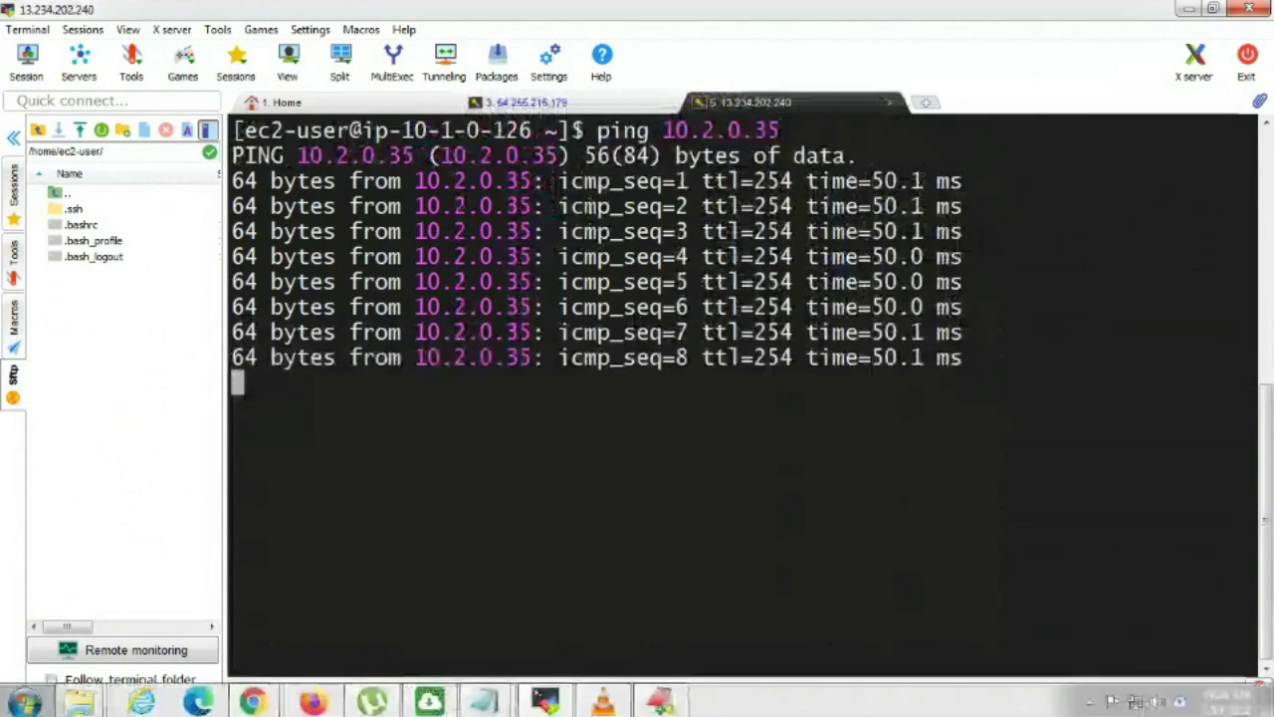